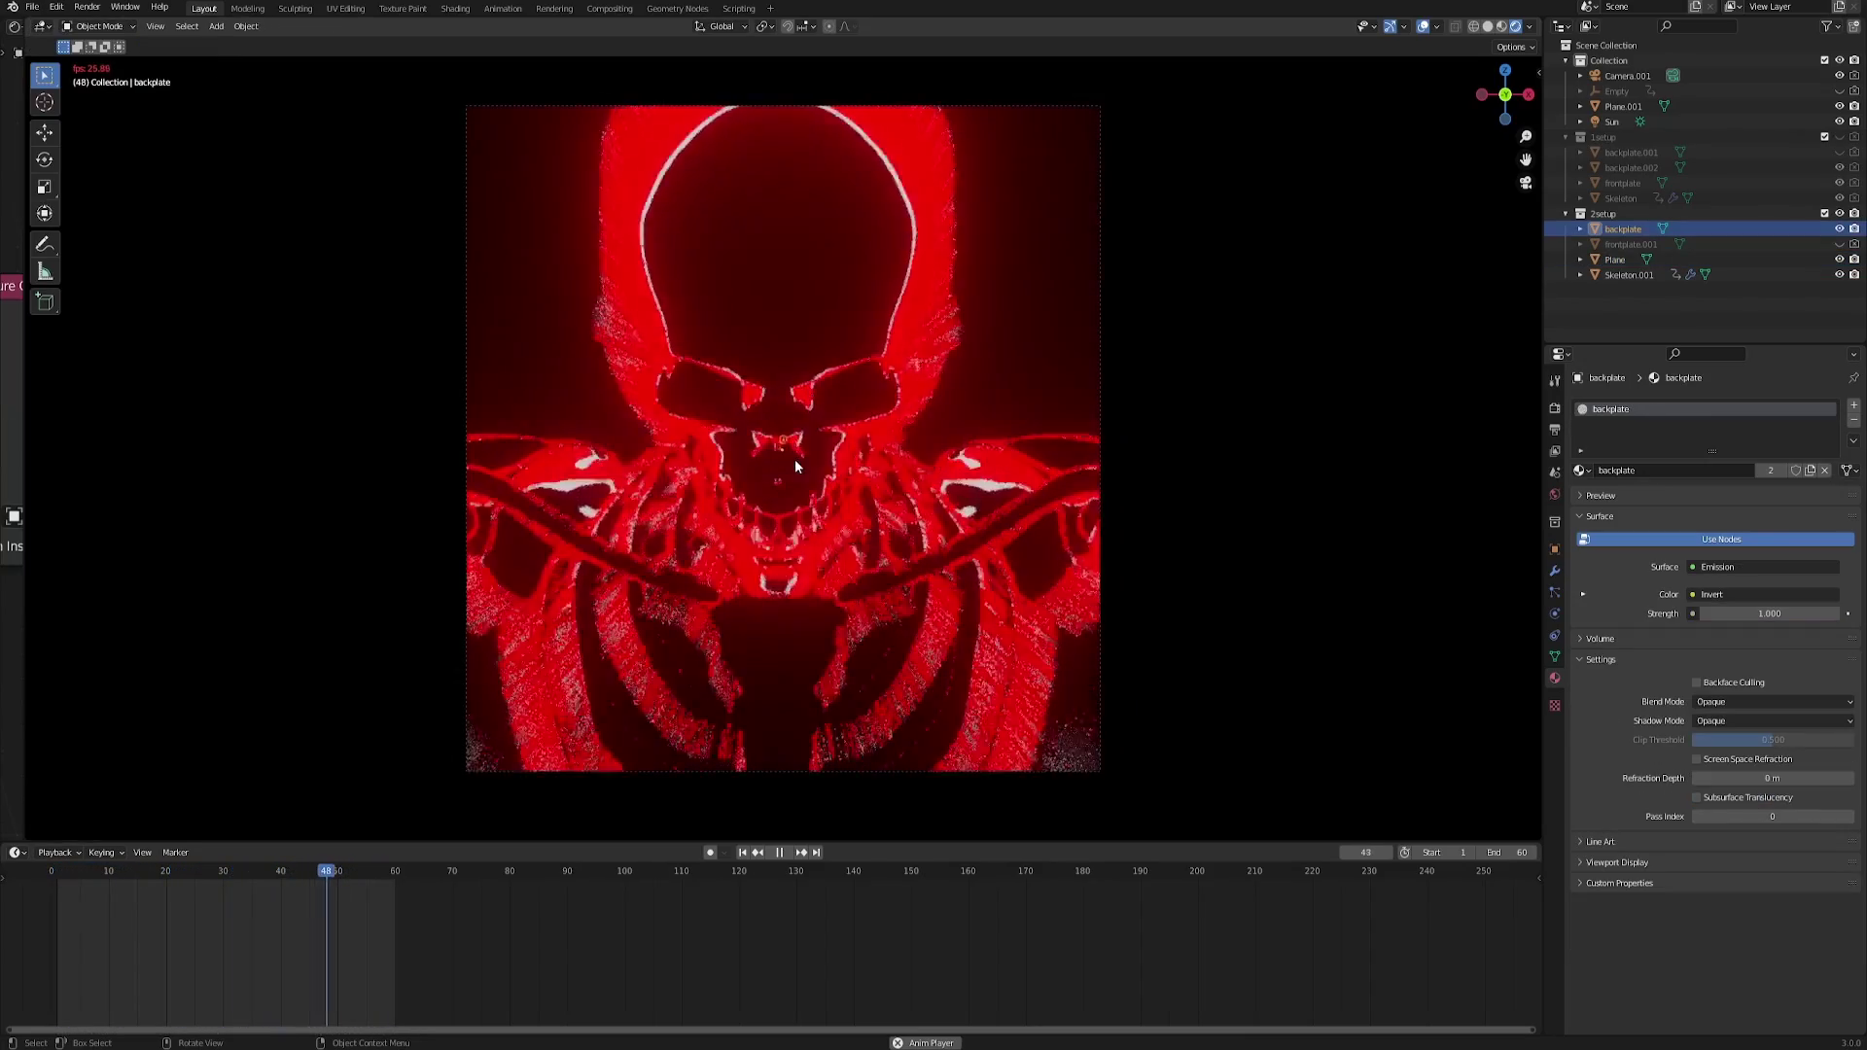
Examine the finished skeleton scene, its tube-shaped backplate and its glass plane from outside and through the camera.
{"action": "middle_click_drag", "start_coordinate": [812, 463], "coordinate": [559, 503]}
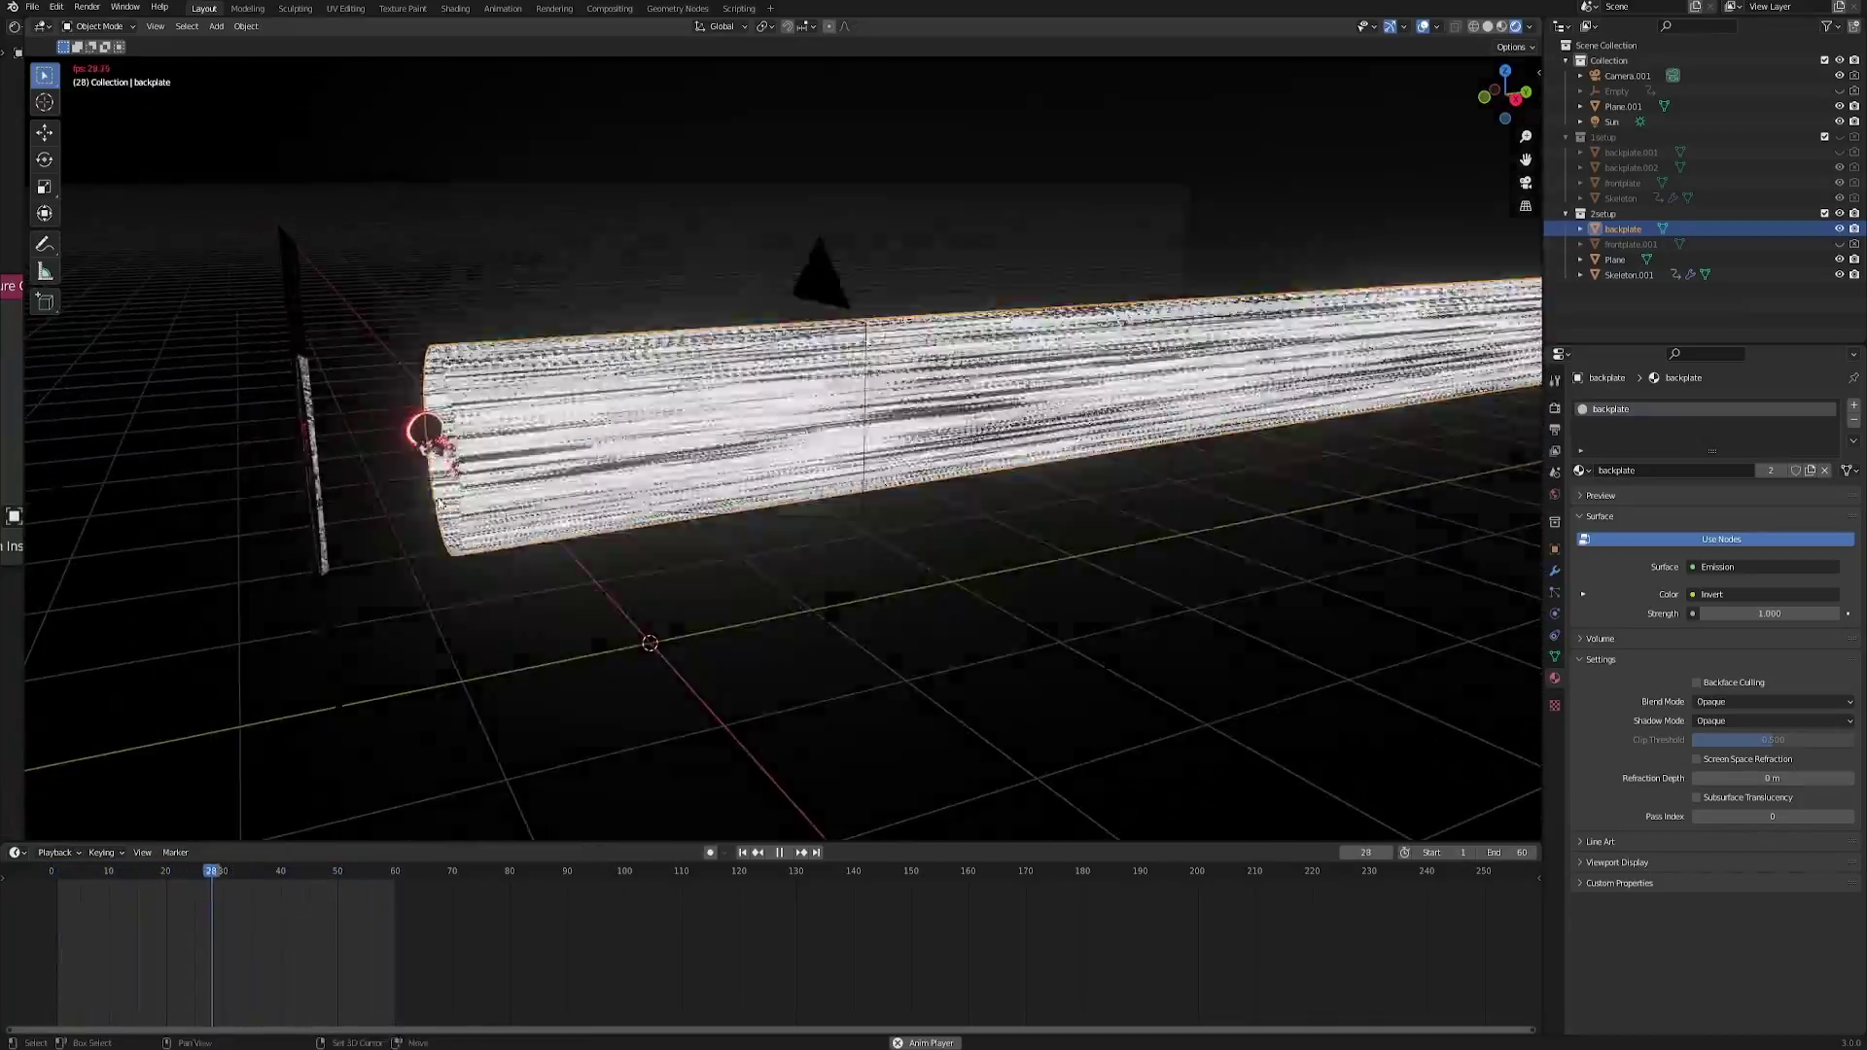
{"action": "scroll", "coordinate": [437, 487], "scroll_direction": "up", "scroll_amount": 4}
{"action": "left_click", "coordinate": [615, 438]}
{"action": "middle_click_drag", "start_coordinate": [275, 471], "coordinate": [699, 440], "text": "shift"}
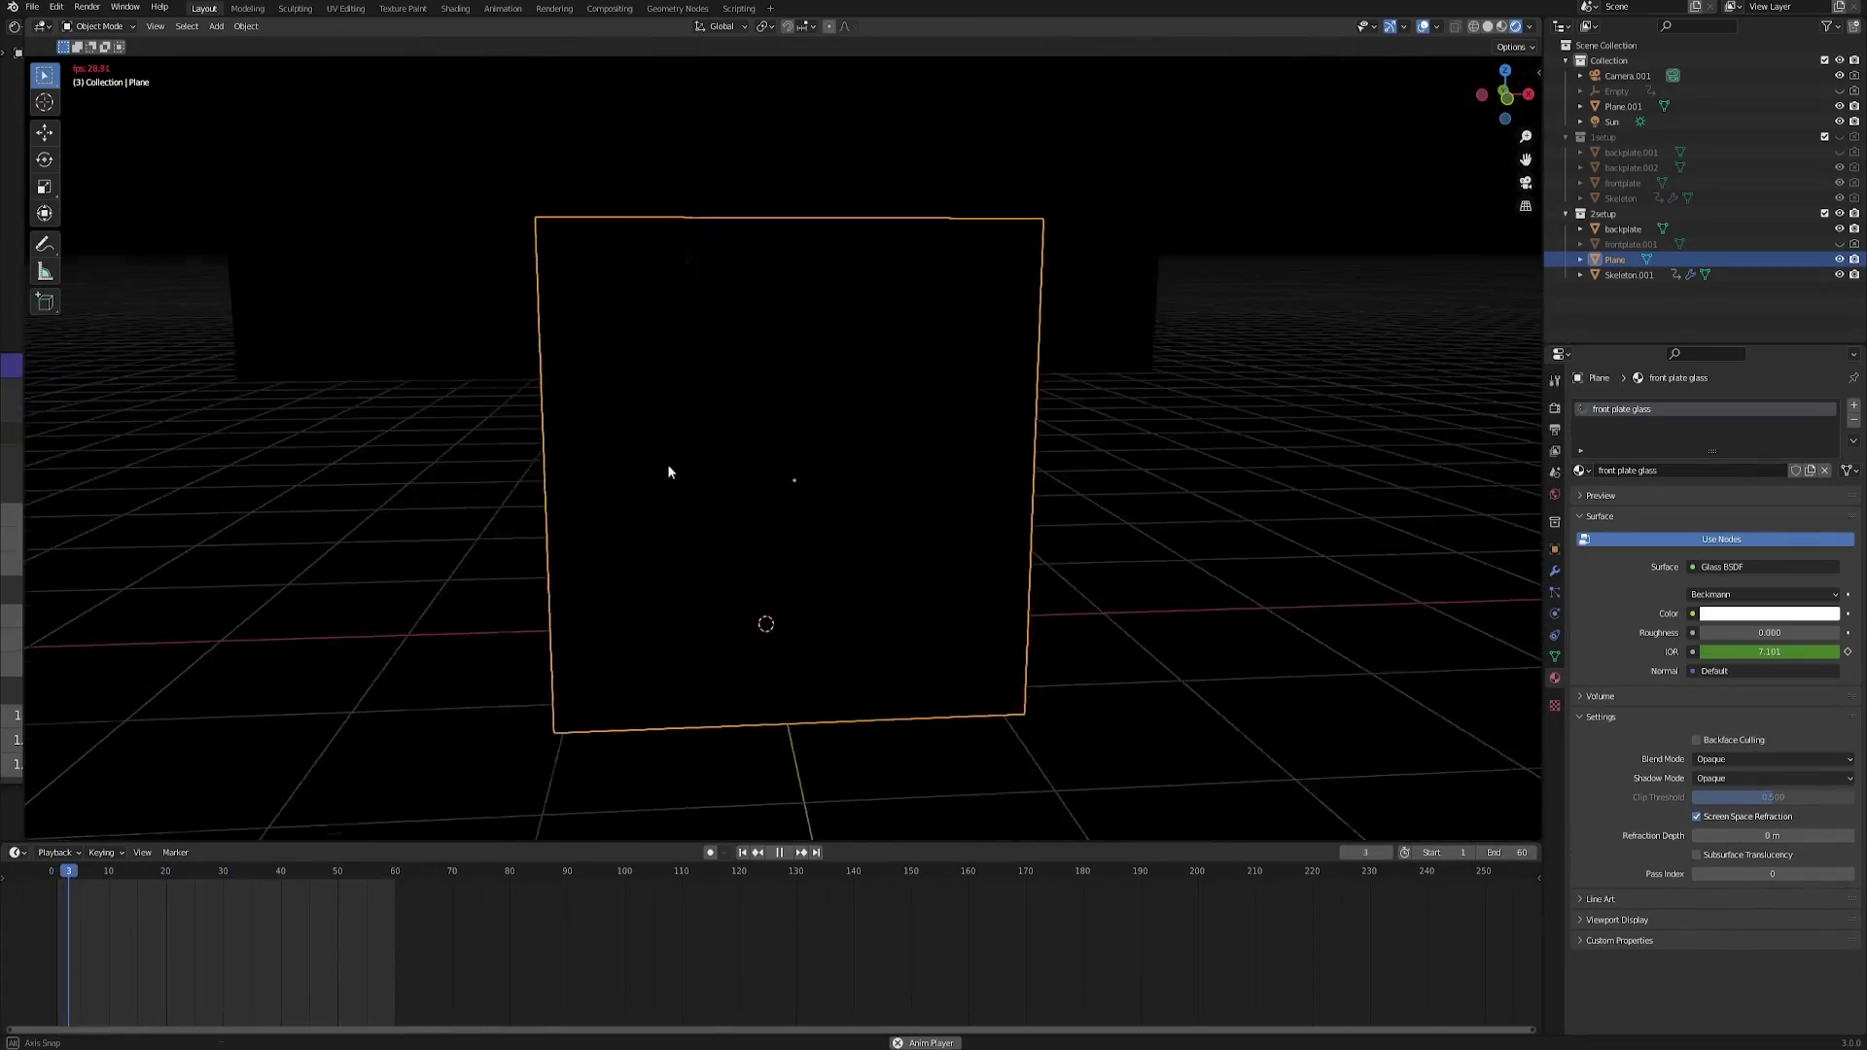
{"action": "middle_click_drag", "start_coordinate": [668, 472], "coordinate": [754, 441]}
{"action": "scroll", "coordinate": [741, 480], "scroll_direction": "up", "scroll_amount": 4}
{"action": "key", "text": "KP_0"}
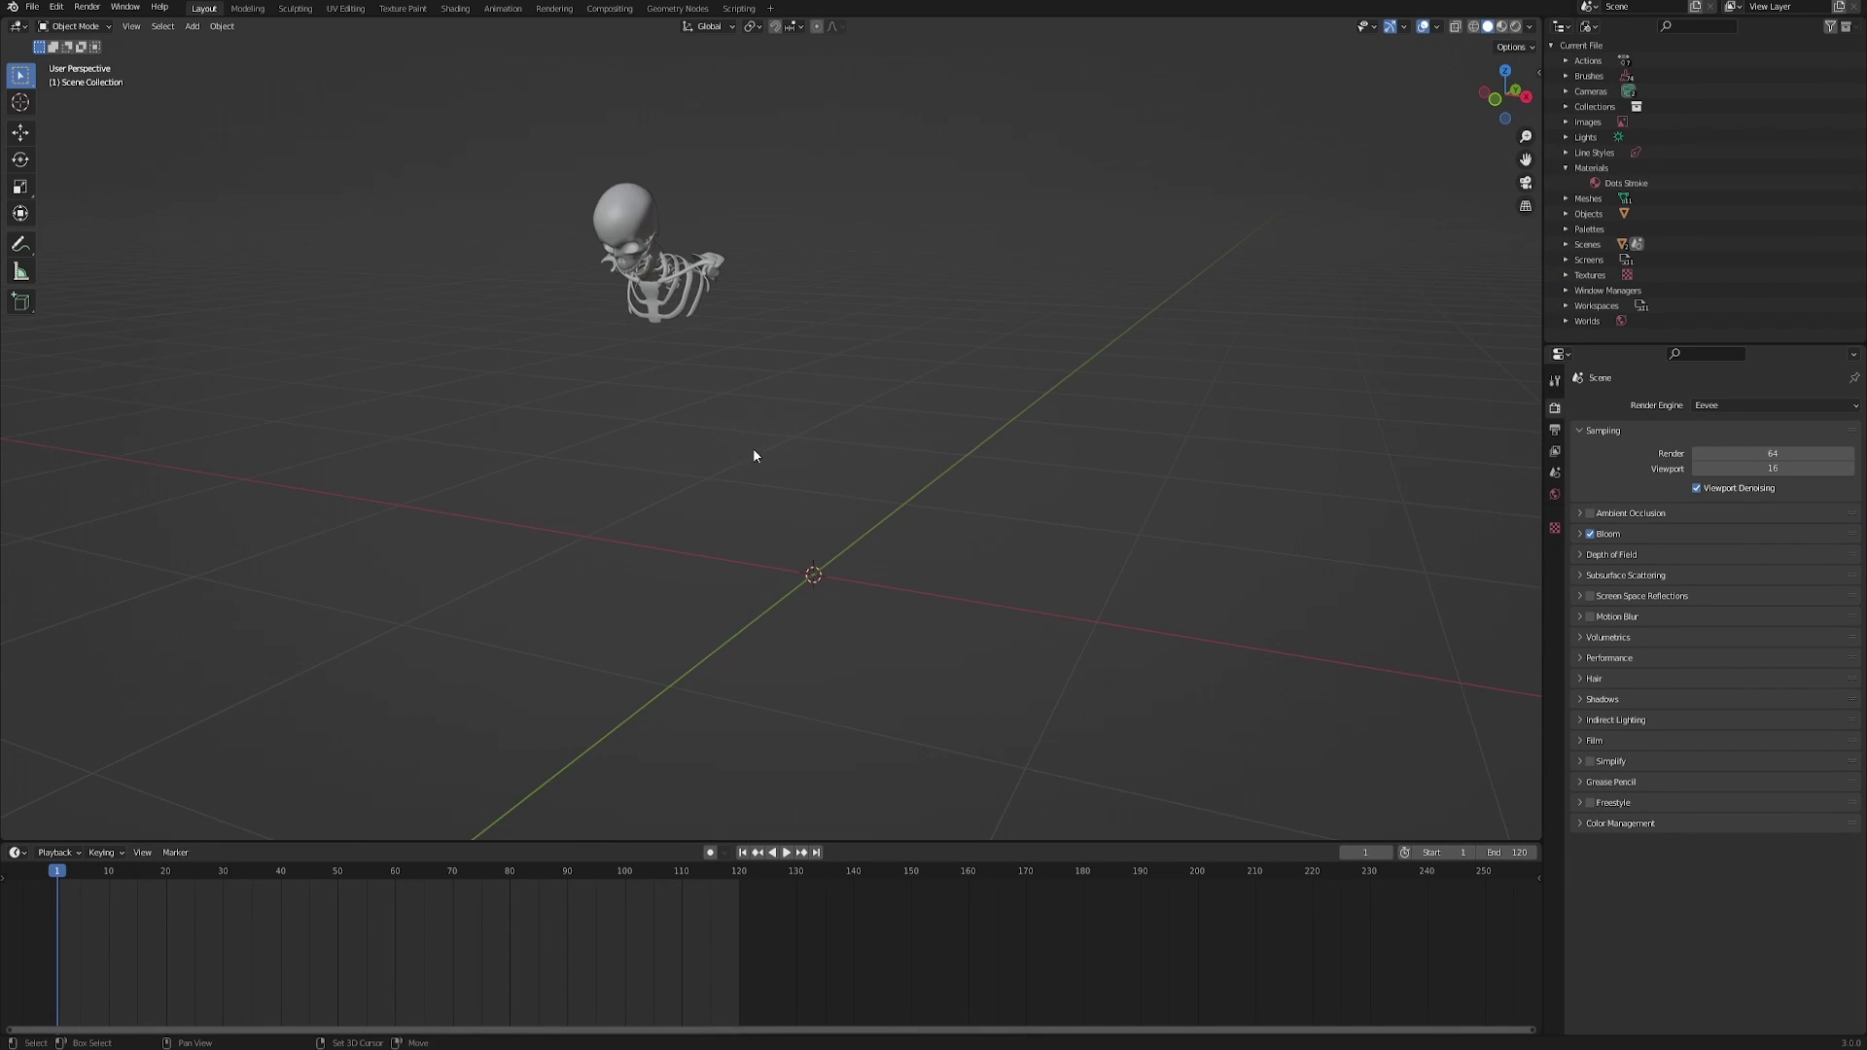
{"action": "middle_click_drag", "start_coordinate": [752, 456], "coordinate": [805, 500], "text": "shift"}
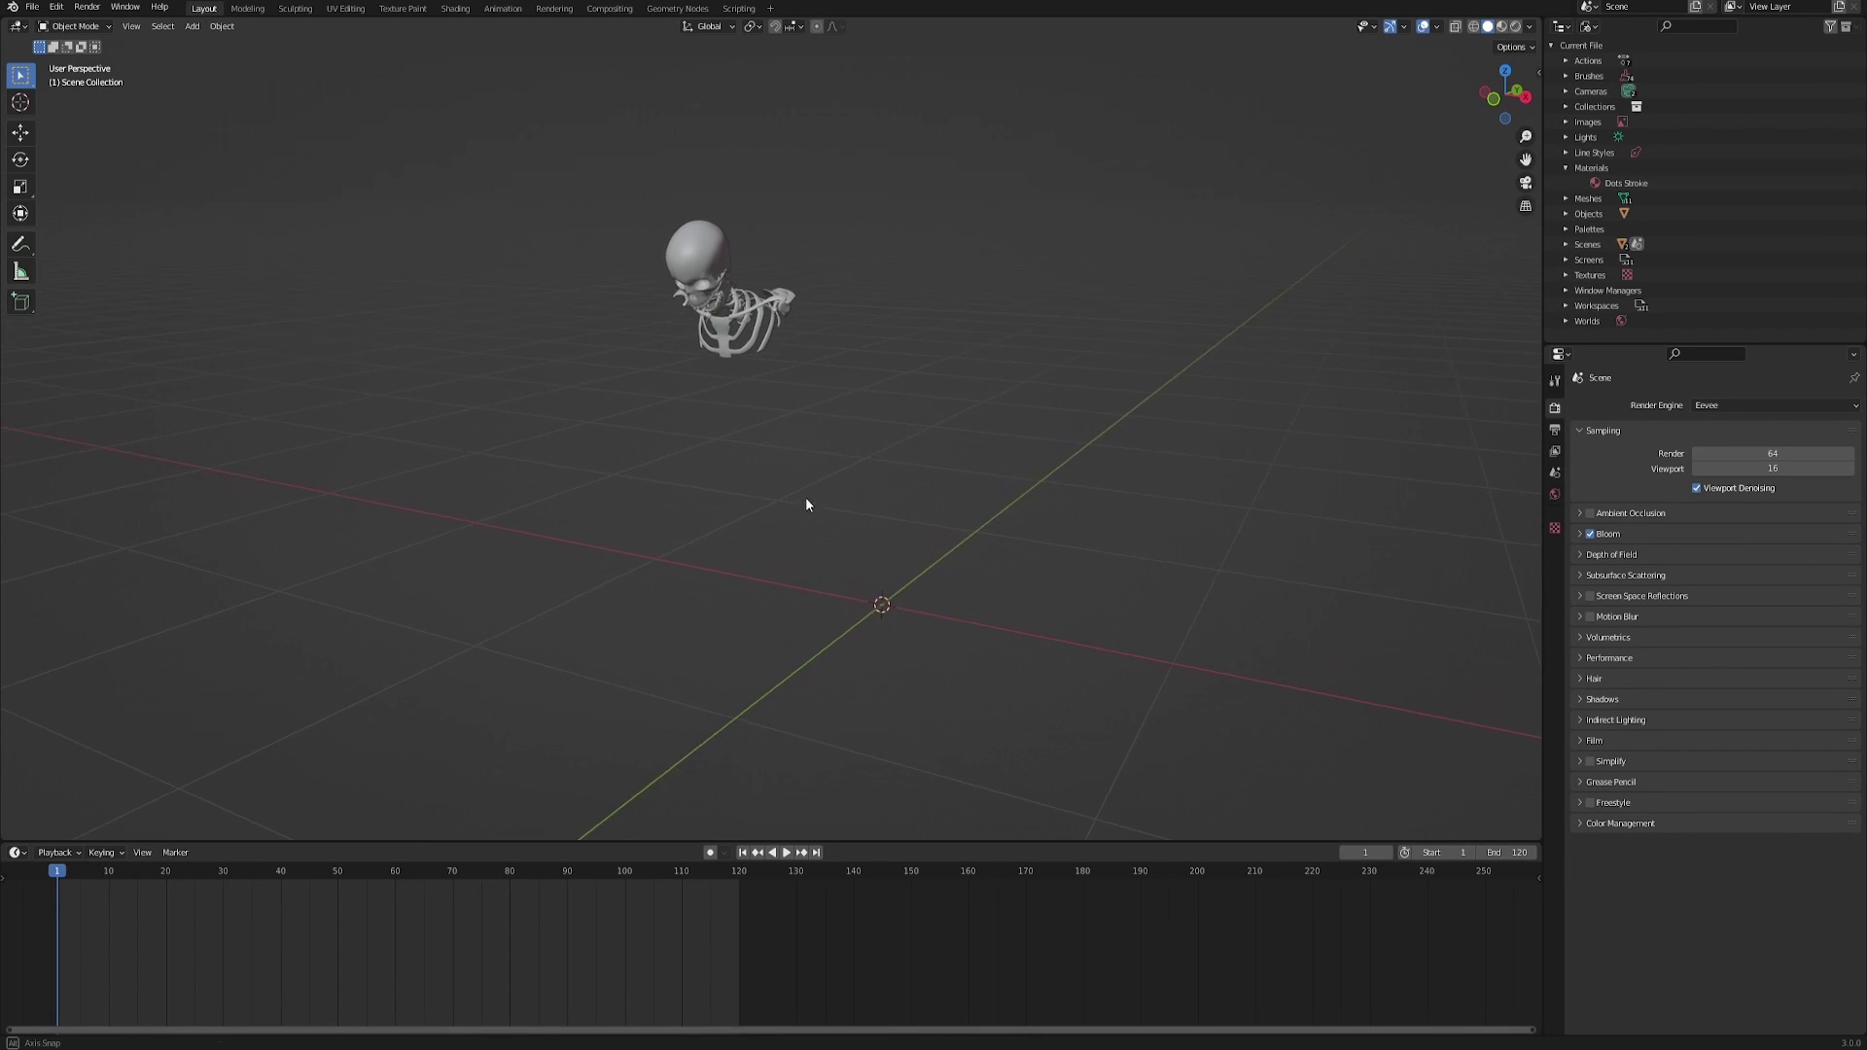
Inspect the skull and ribcage model from several sides in the new scene.
{"action": "scroll", "coordinate": [806, 491], "scroll_direction": "up", "scroll_amount": 1}
{"action": "middle_click_drag", "start_coordinate": [807, 348], "coordinate": [830, 403], "text": "shift"}
{"action": "left_click", "coordinate": [742, 304]}
{"action": "scroll", "coordinate": [784, 471], "scroll_direction": "up", "scroll_amount": 3}
{"action": "middle_click_drag", "start_coordinate": [784, 473], "coordinate": [780, 412]}
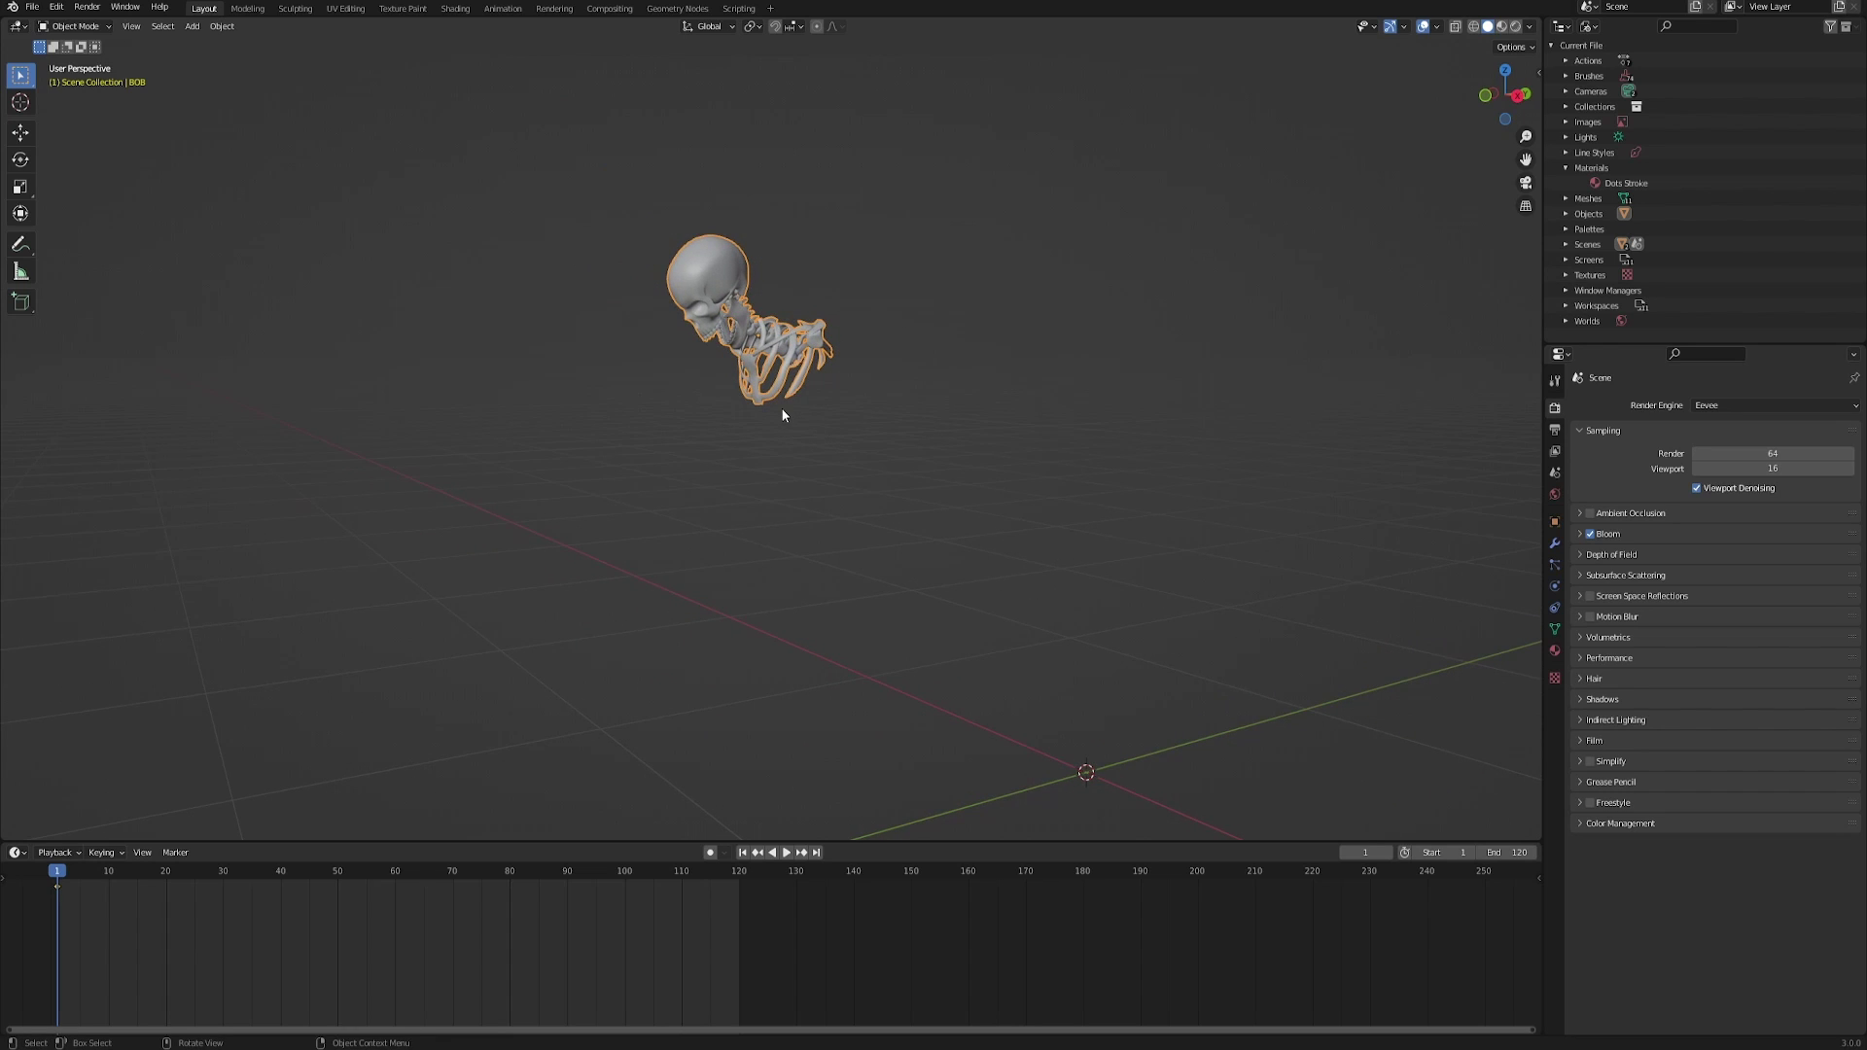
{"action": "middle_click_drag", "start_coordinate": [922, 430], "coordinate": [987, 419]}
{"action": "scroll", "coordinate": [988, 394], "scroll_direction": "up", "scroll_amount": 1}
Try to rotate the skeleton about the Z axis.
{"action": "key", "text": "r"}
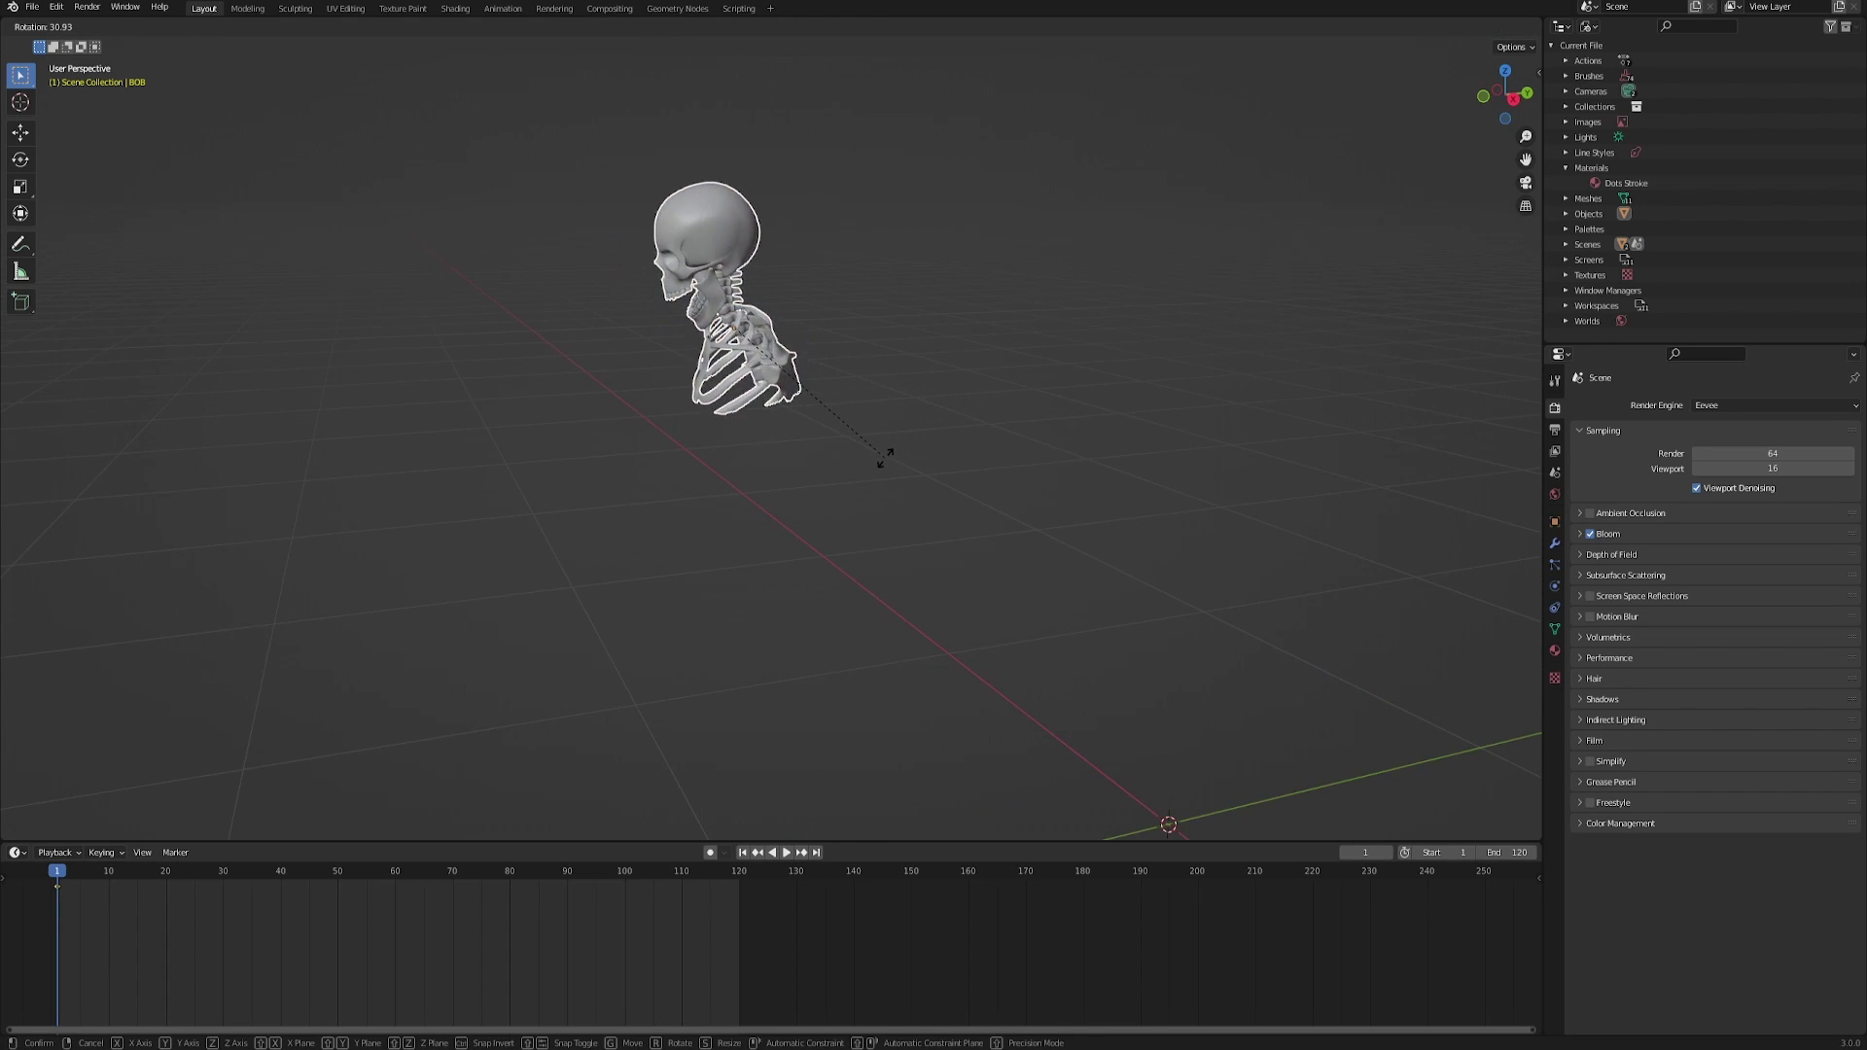
{"action": "key", "text": "z"}
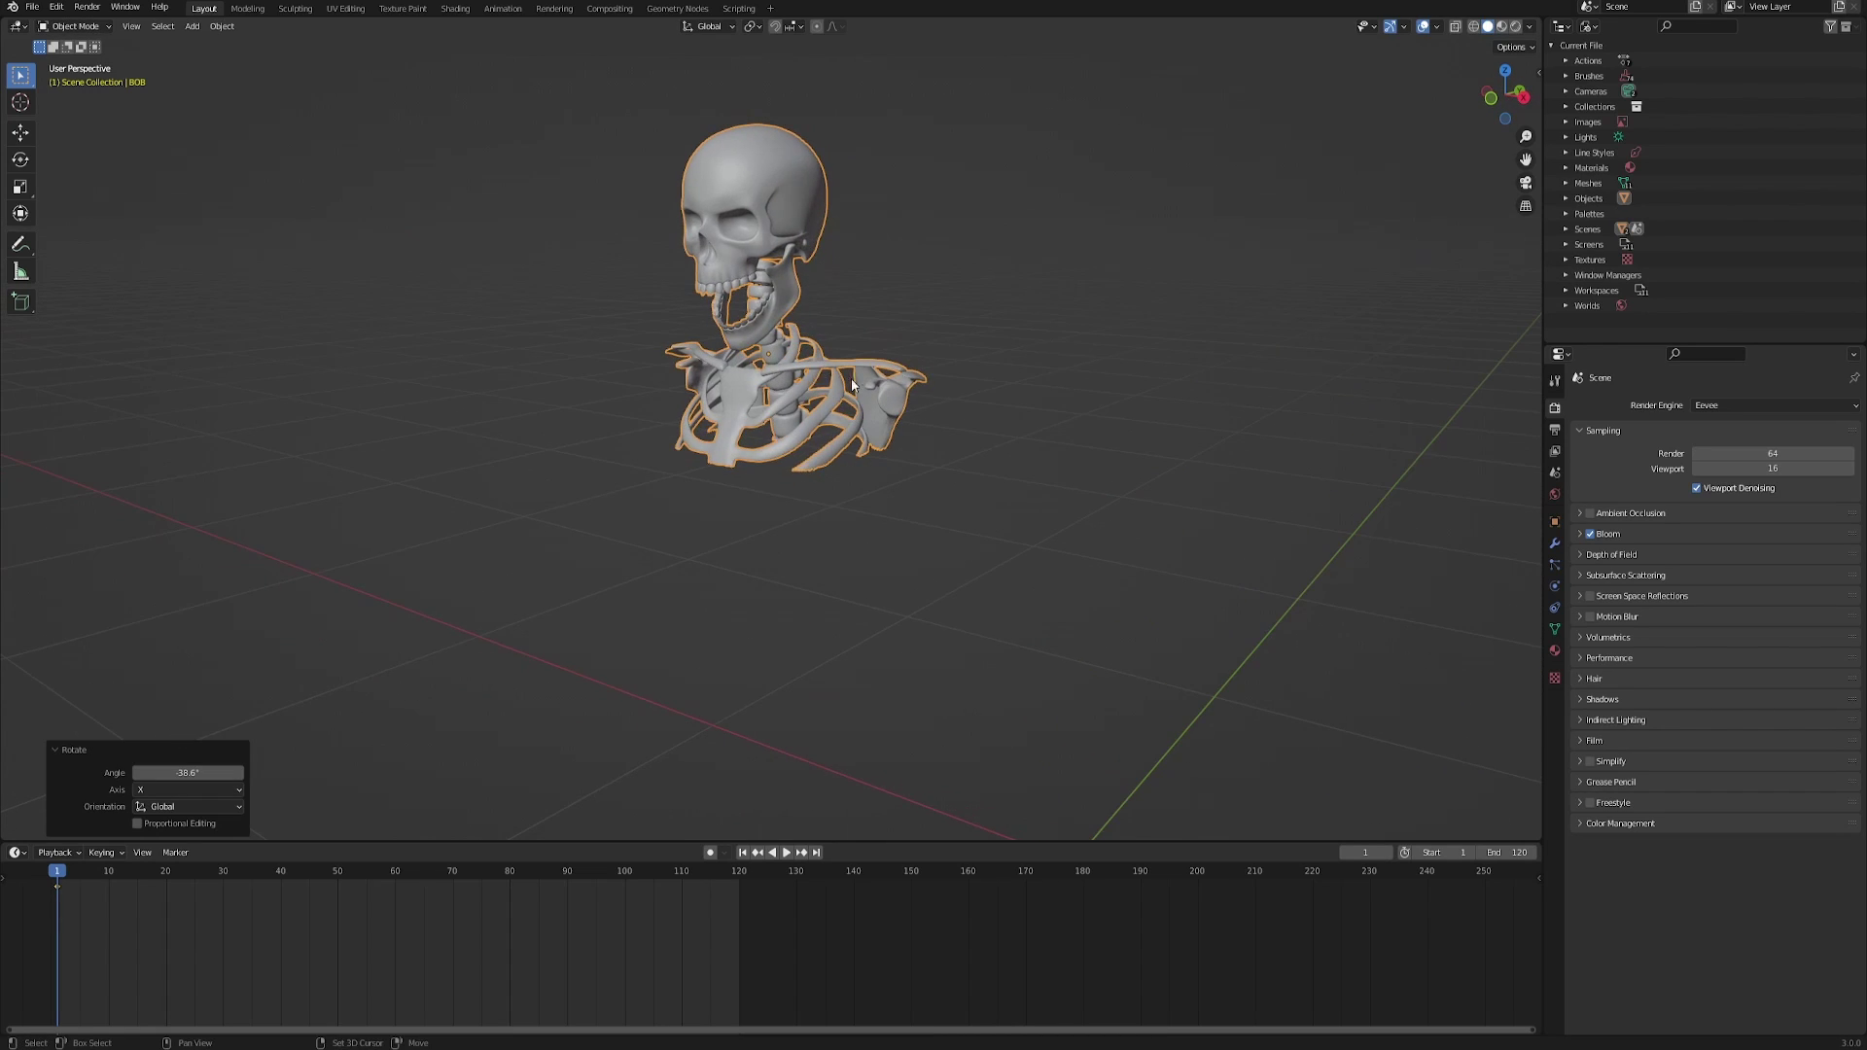
{"action": "middle_click_drag", "start_coordinate": [852, 385], "coordinate": [812, 358], "text": "shift"}
{"action": "key", "text": "ctrl+z"}
Add a camera to the scene at the world origin.
{"action": "scroll", "coordinate": [809, 432], "scroll_direction": "down", "scroll_amount": 2}
{"action": "middle_click_drag", "start_coordinate": [811, 358], "coordinate": [876, 510]}
{"action": "key", "text": "shift+a"}
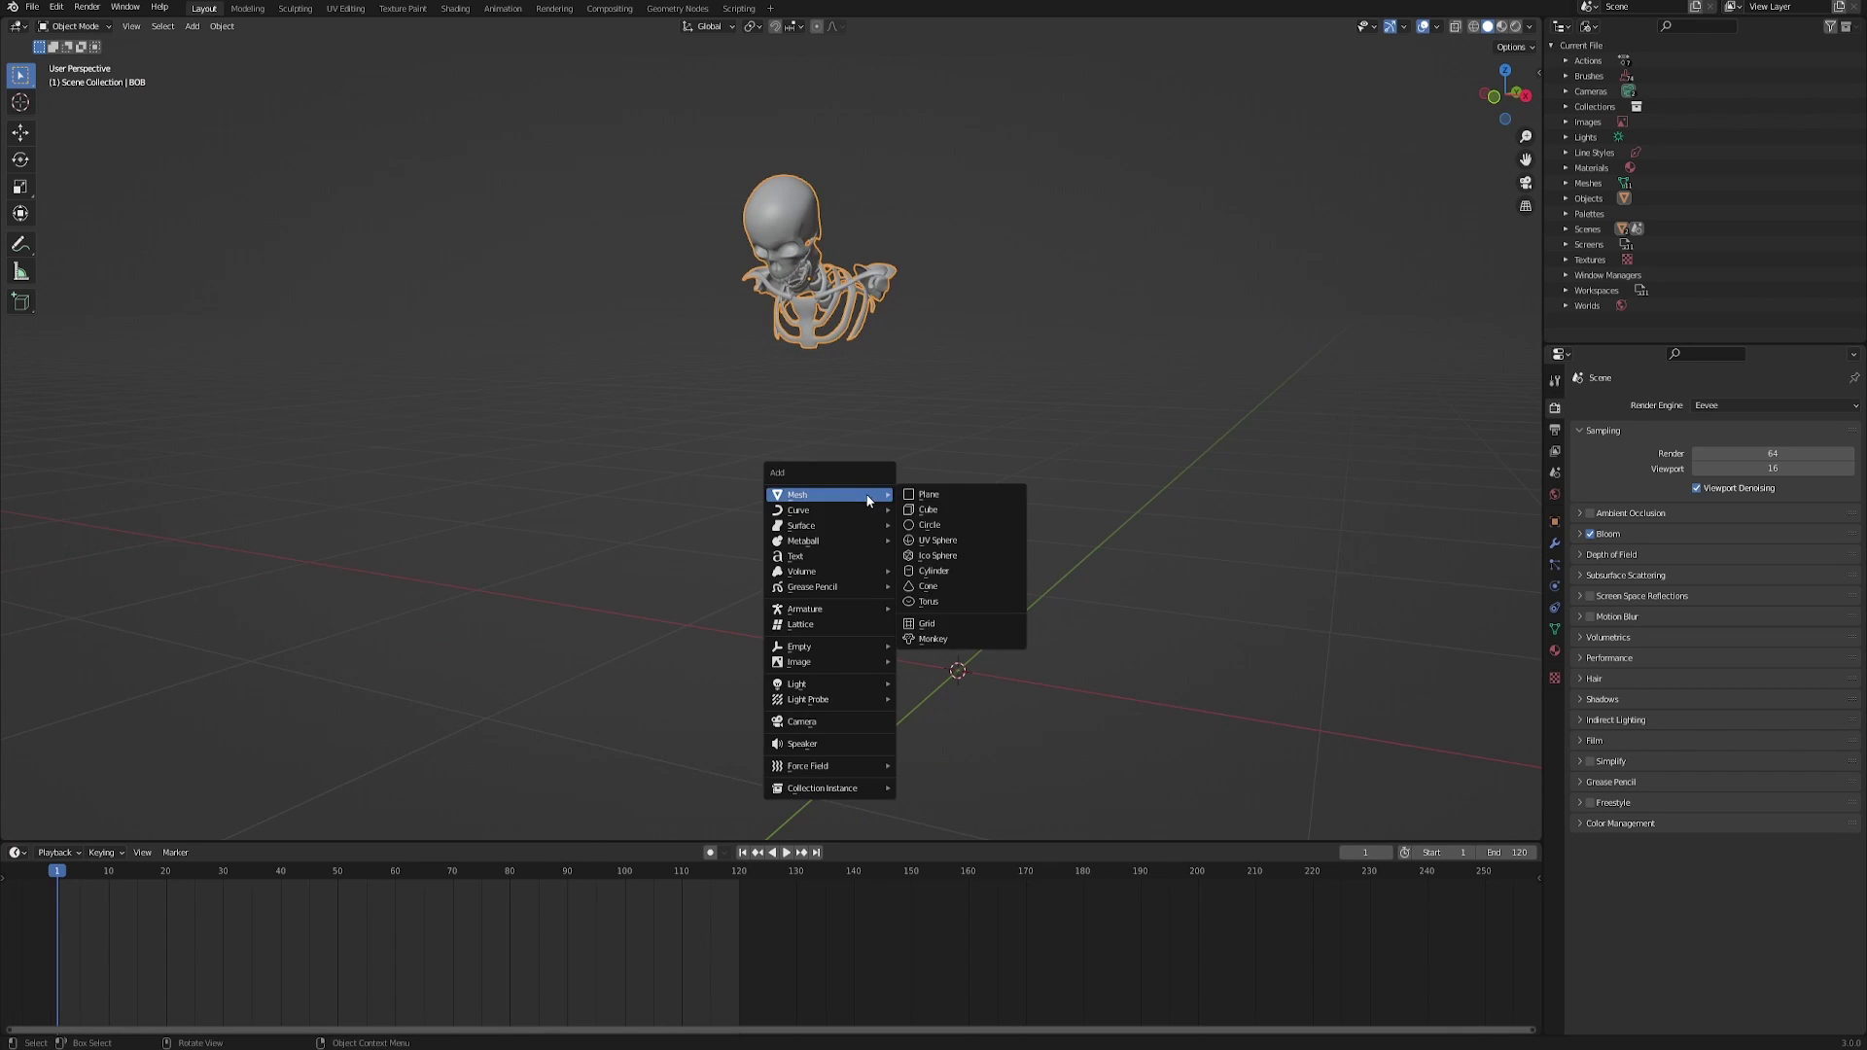
{"action": "left_click", "coordinate": [802, 721]}
{"action": "middle_click_drag", "start_coordinate": [801, 721], "coordinate": [1255, 586]}
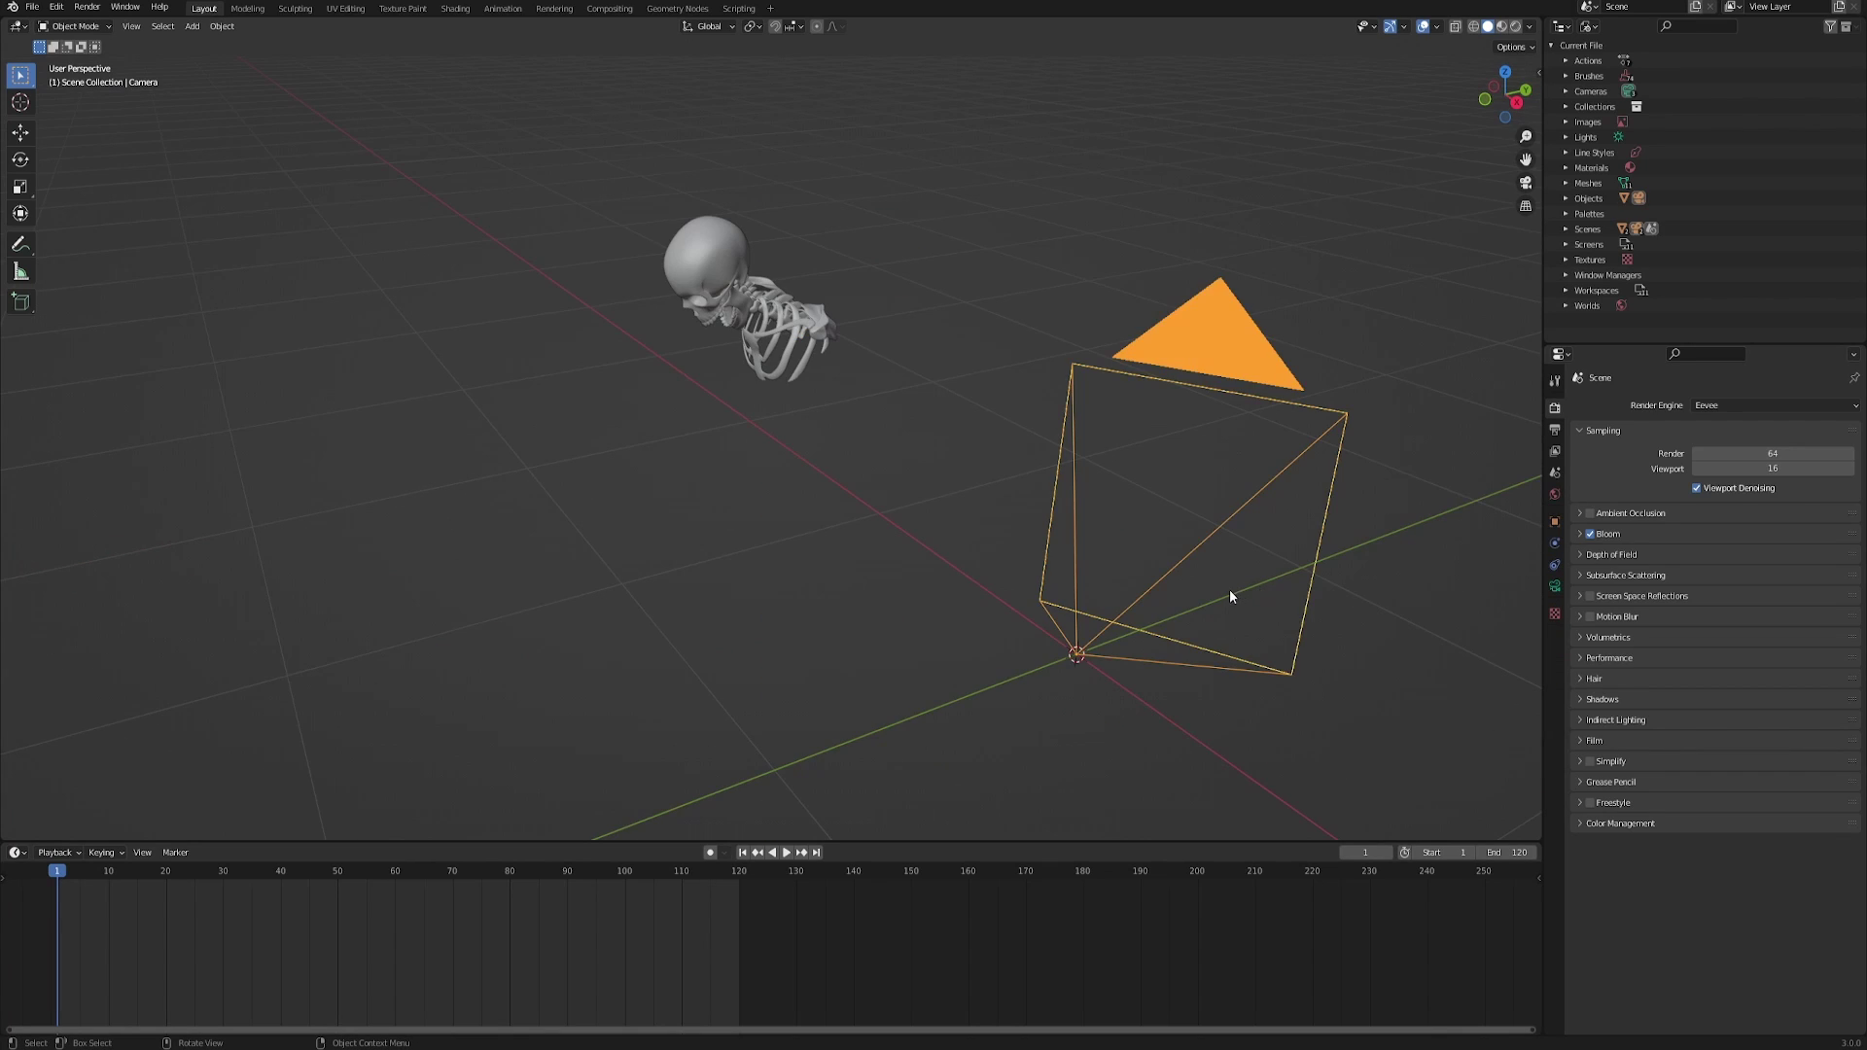
Clear the camera's rotation and rotate it 90° about the global X axis.
{"action": "key", "text": "alt+r"}
{"action": "middle_click_drag", "start_coordinate": [1319, 658], "coordinate": [1099, 531]}
{"action": "type", "text": "rx"}
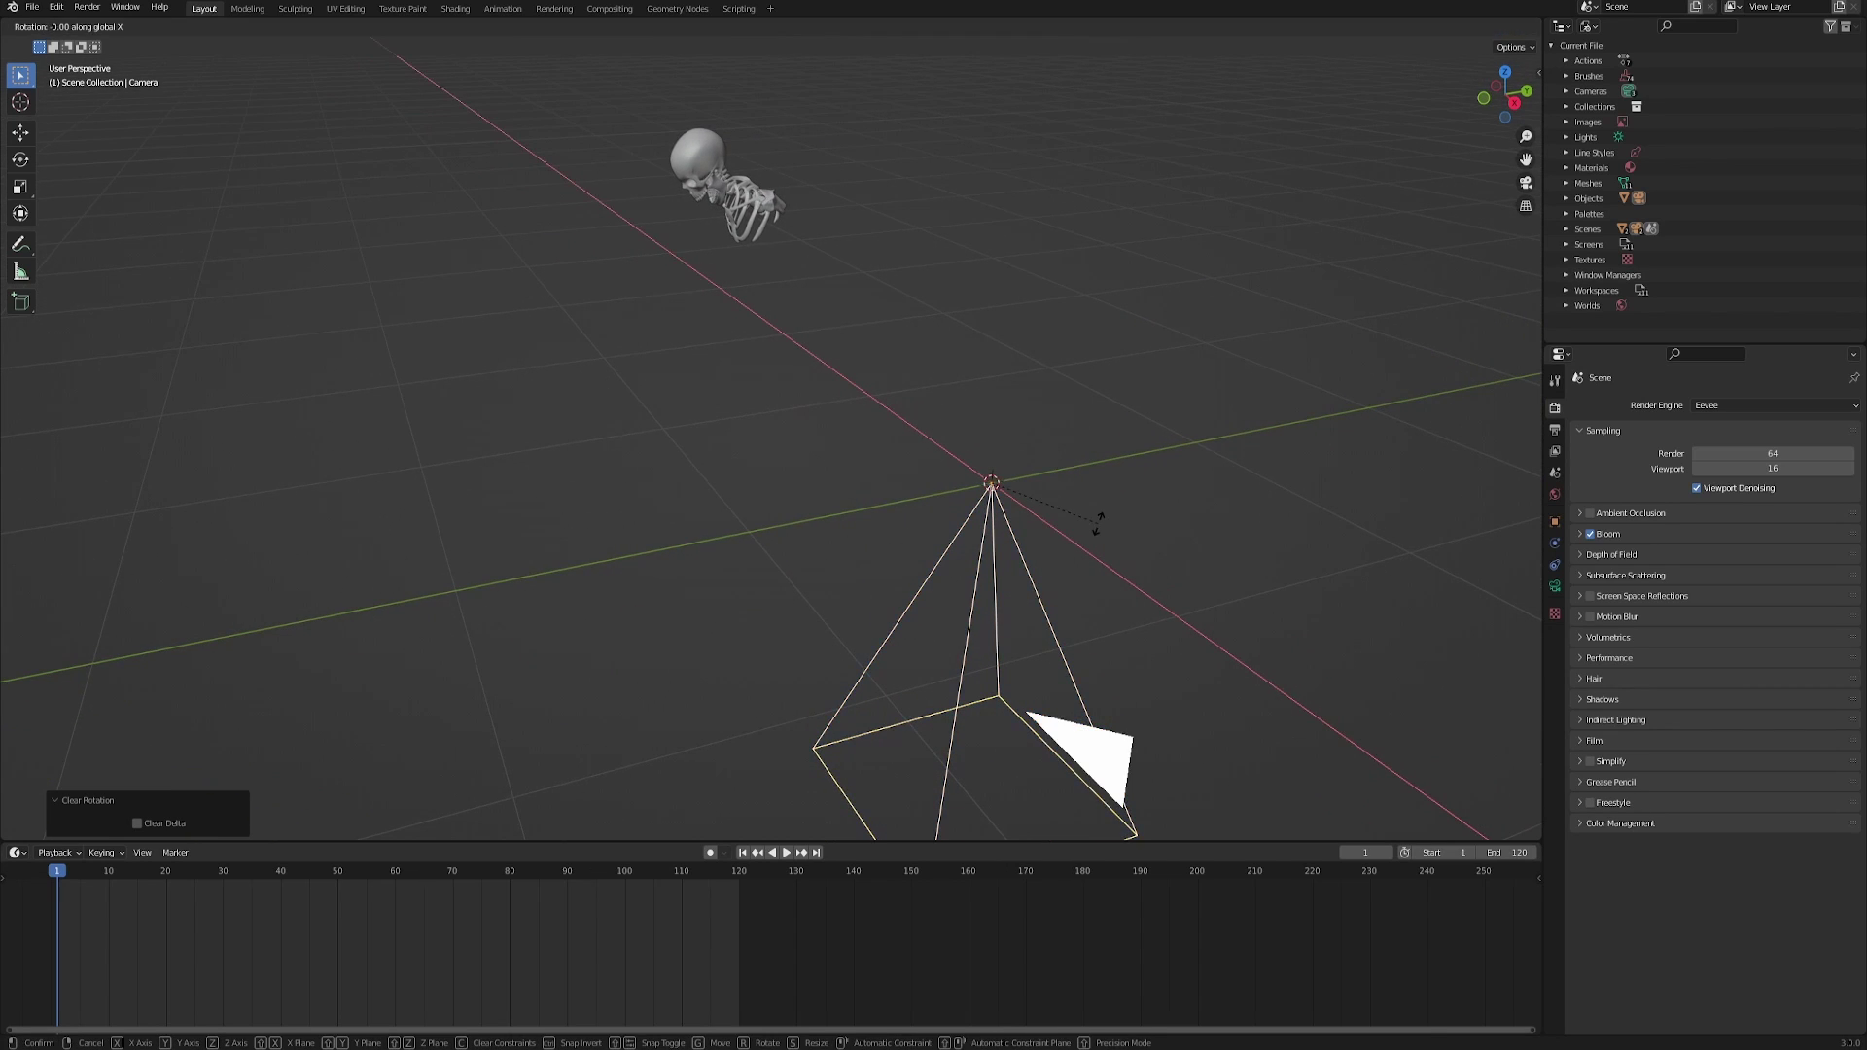
{"action": "type", "text": "90"}
{"action": "key", "text": "Return"}
{"action": "middle_click_drag", "start_coordinate": [1090, 445], "coordinate": [938, 409]}
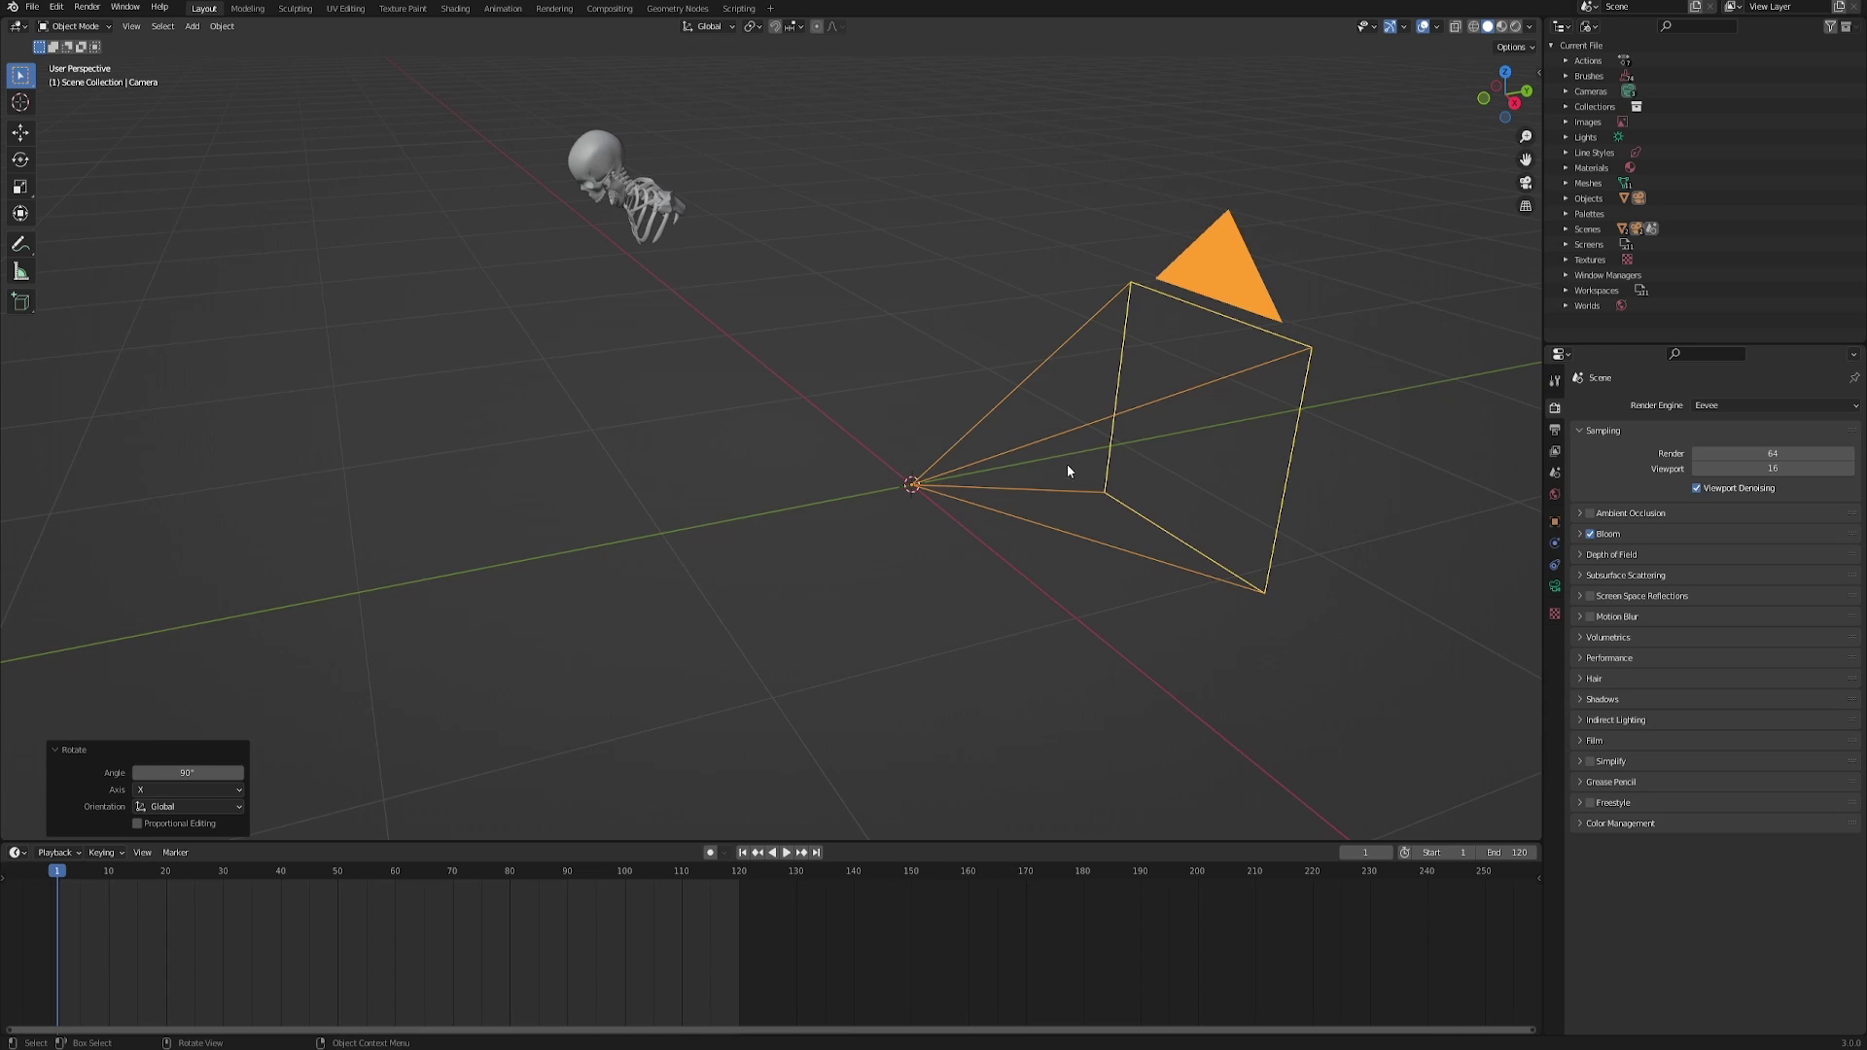
Move the camera along Y to in front of the skeleton and raise it about 1.14 m along Z.
{"action": "middle_click_drag", "start_coordinate": [1070, 471], "coordinate": [1102, 531]}
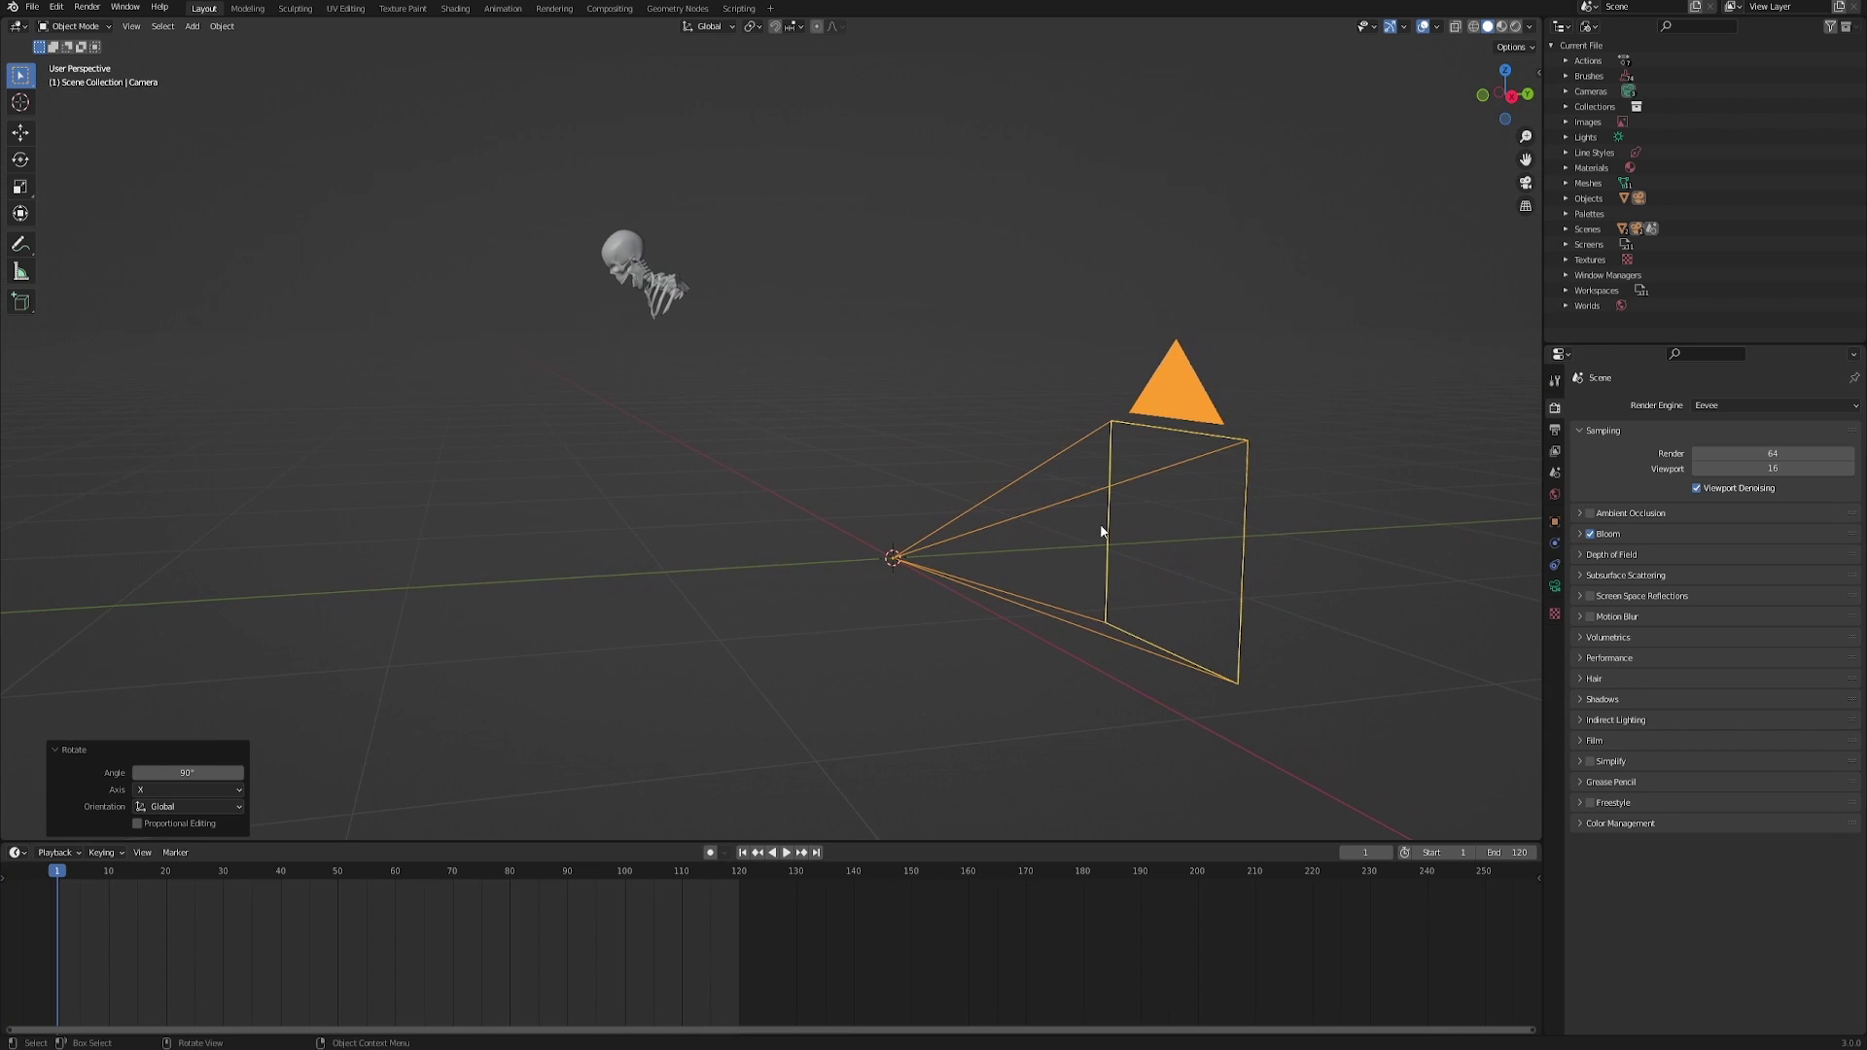
{"action": "middle_click_drag", "start_coordinate": [585, 276], "coordinate": [739, 359]}
{"action": "middle_click_drag", "start_coordinate": [986, 459], "coordinate": [938, 501]}
{"action": "key", "text": "g"}
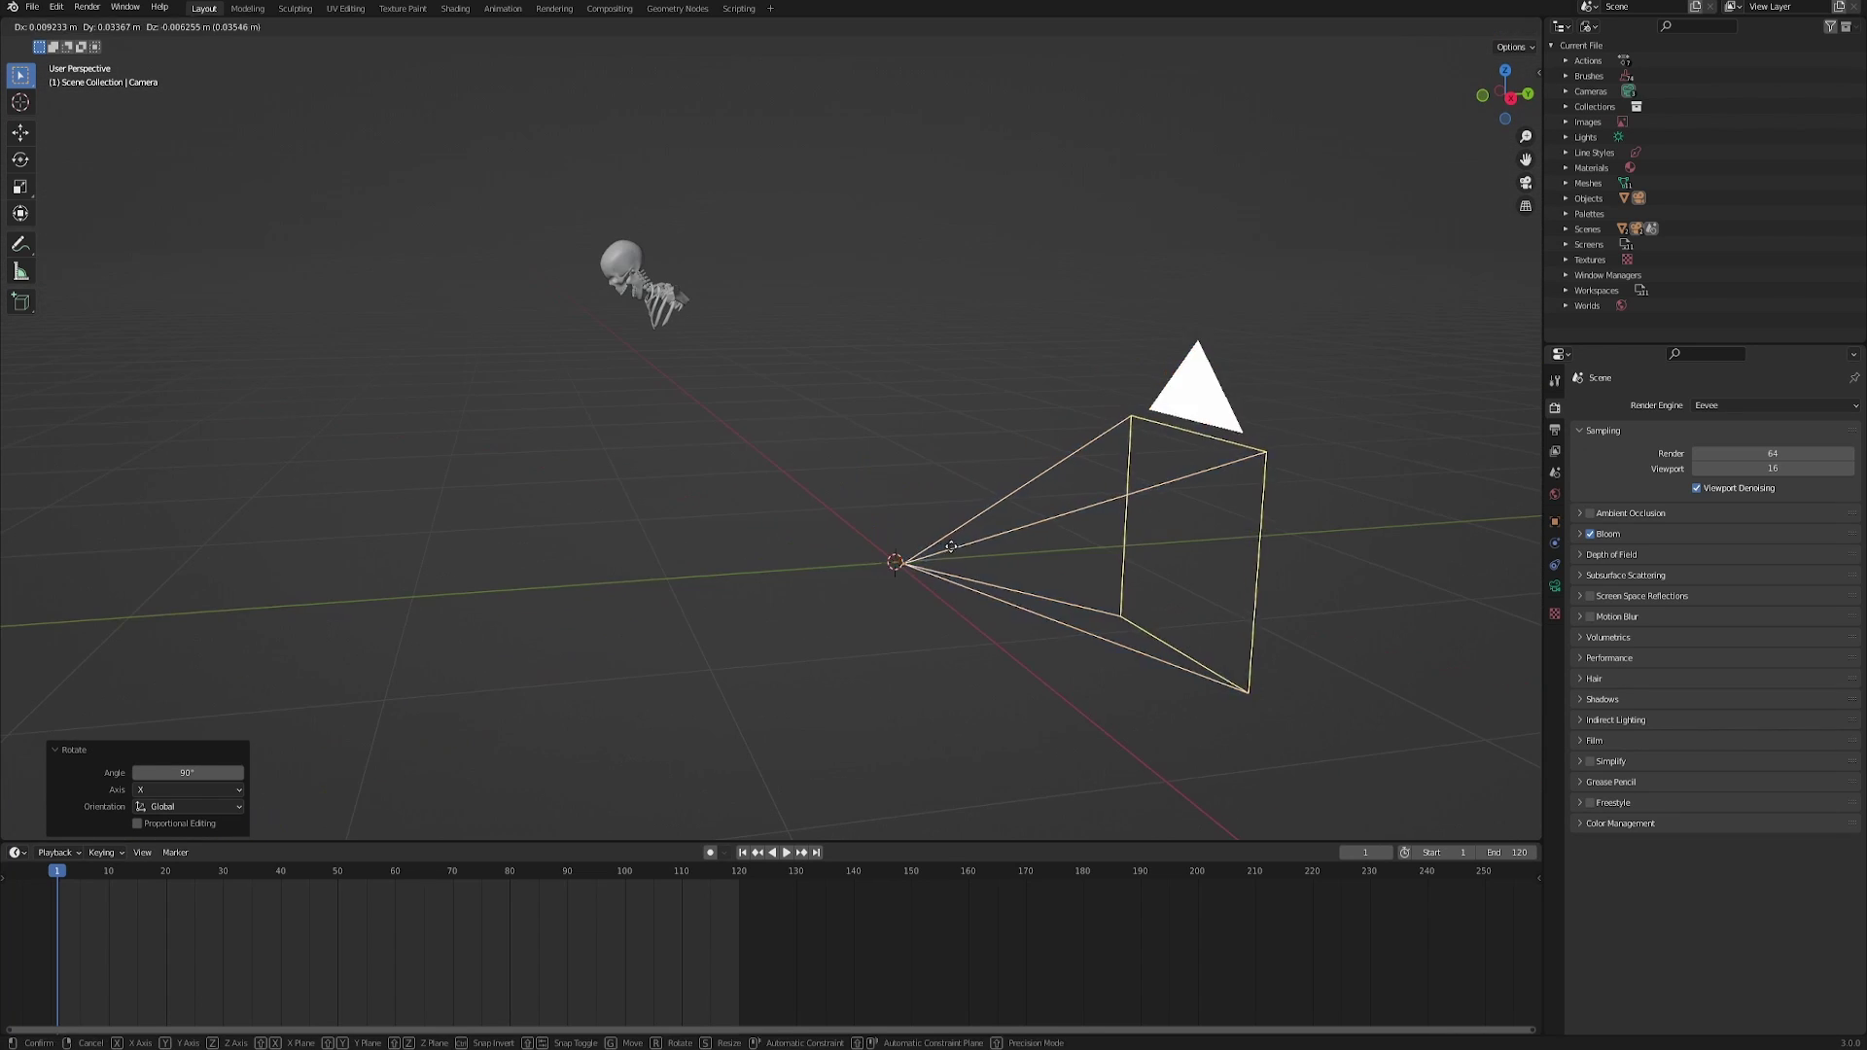
{"action": "key", "text": "y"}
{"action": "left_click", "coordinate": [452, 535]}
{"action": "key", "text": "g"}
{"action": "key", "text": "z"}
{"action": "left_click", "coordinate": [454, 222]}
View the skeleton through the camera and check the render resolution in the output settings.
{"action": "middle_click_drag", "start_coordinate": [556, 281], "coordinate": [629, 289]}
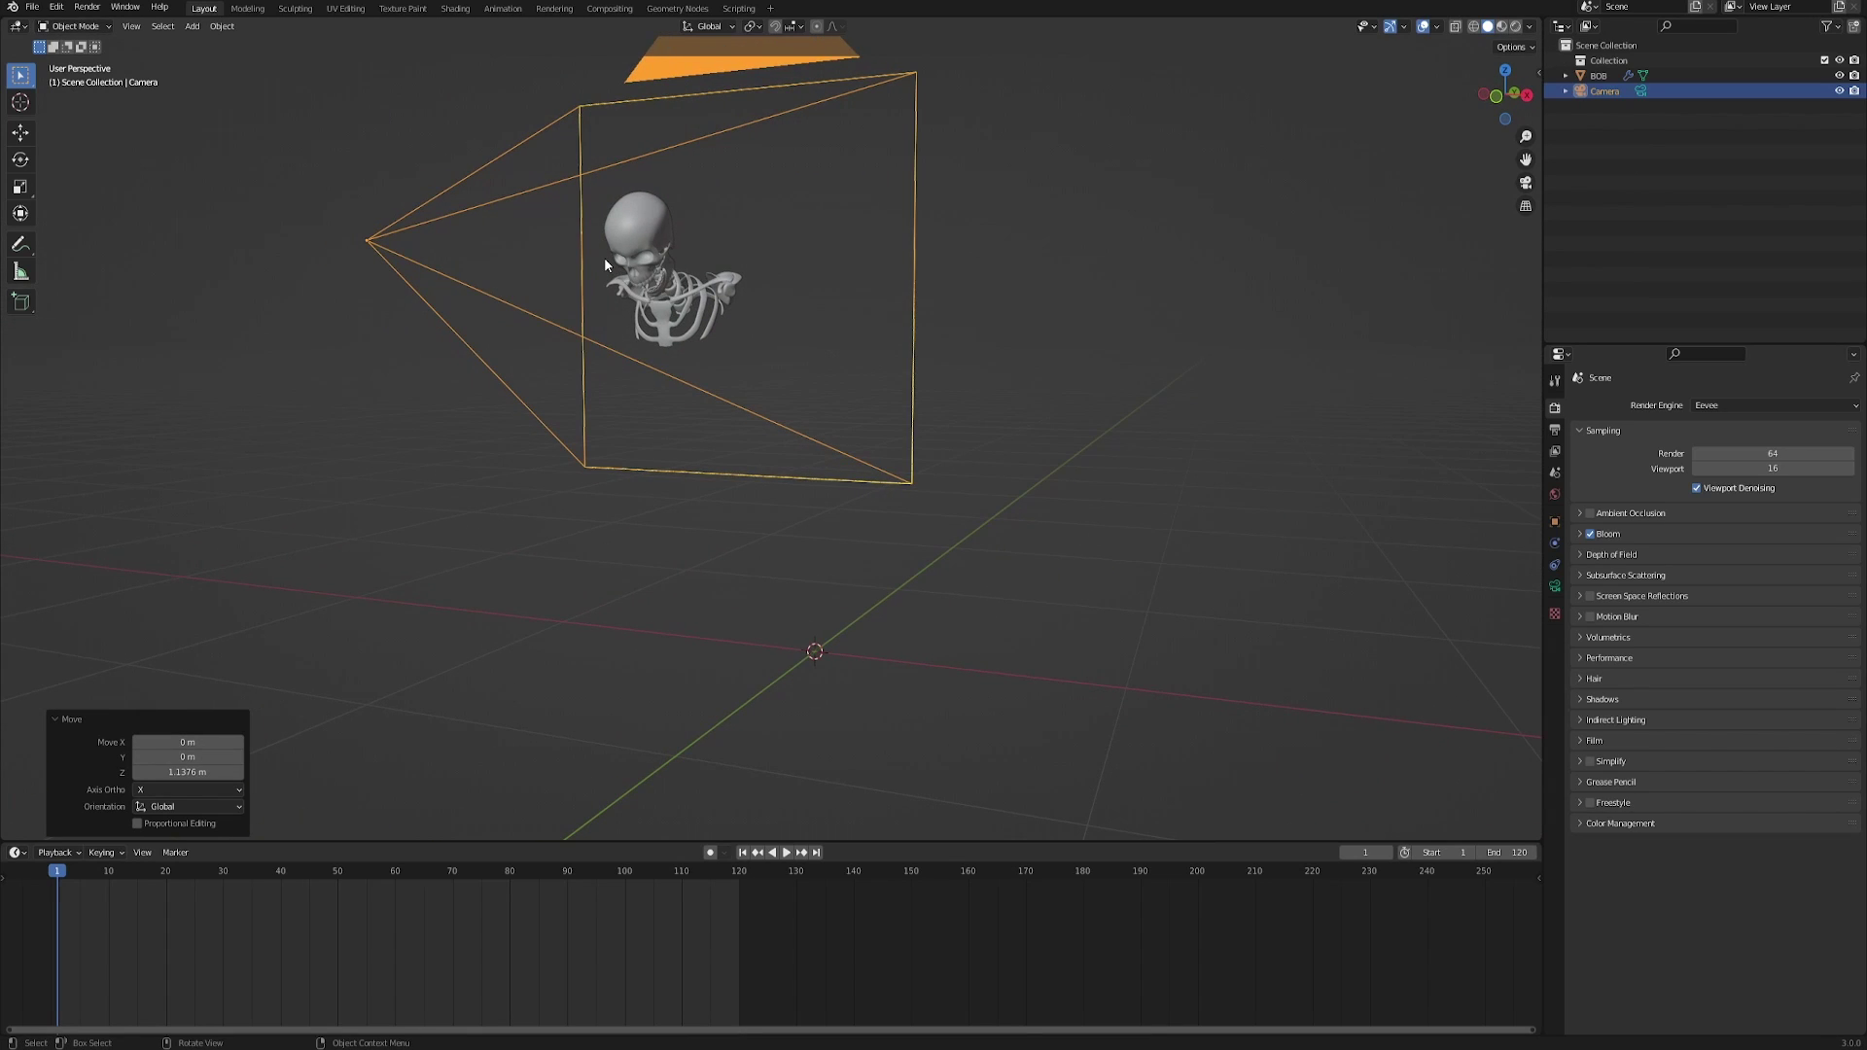
{"action": "key", "text": "KP_0"}
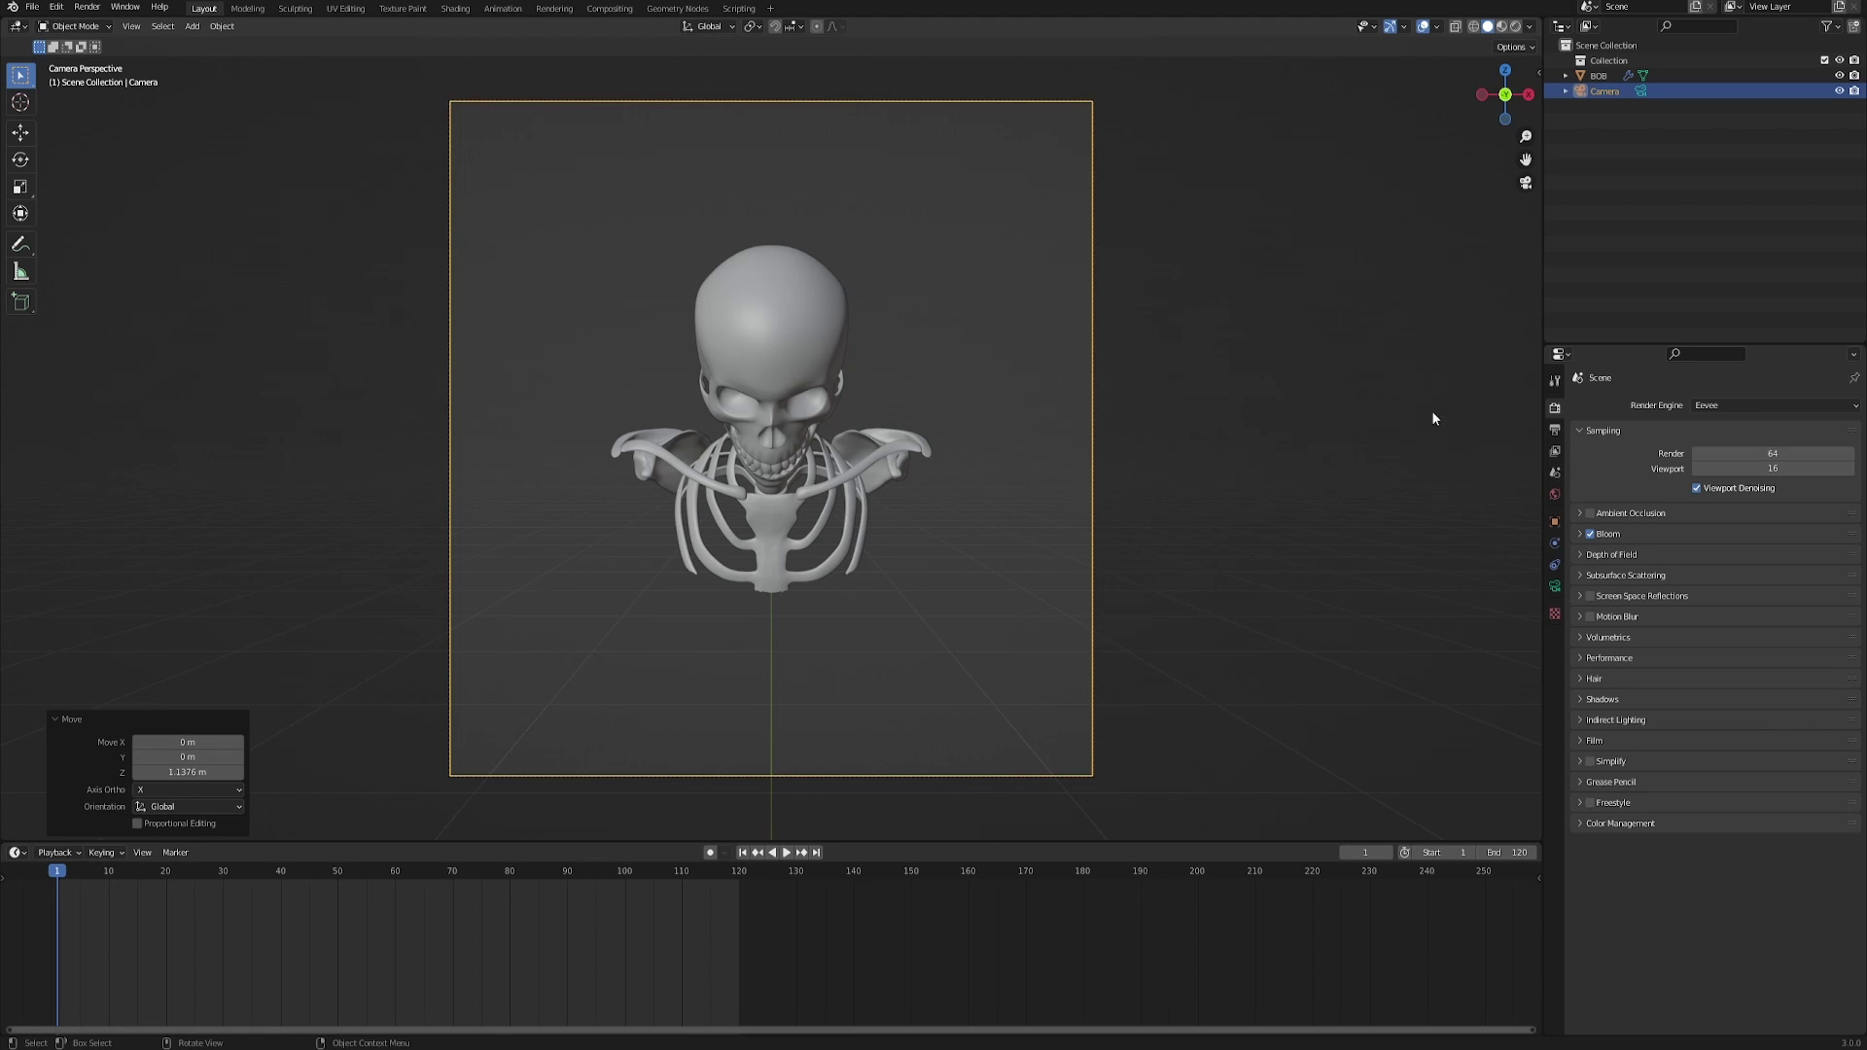
{"action": "left_click", "coordinate": [1554, 430]}
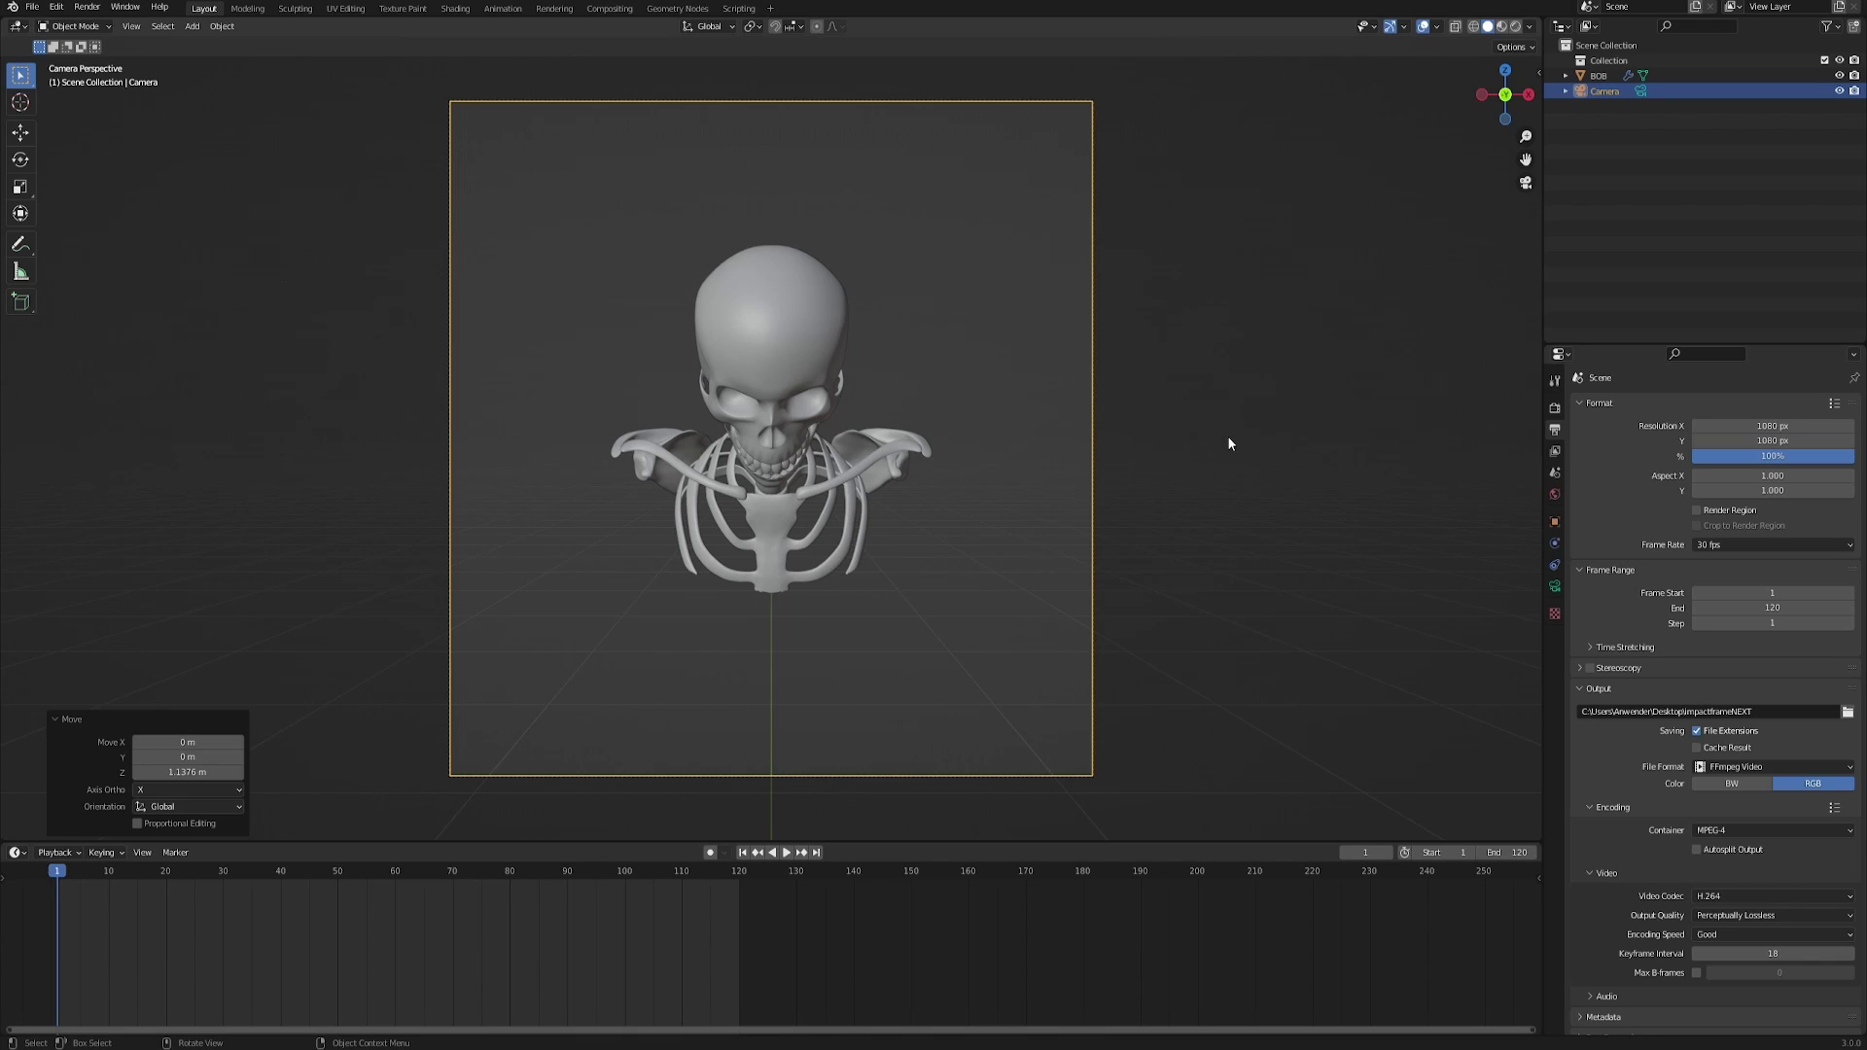
Lock the camera to the view and bring it closer to the skeleton.
{"action": "key", "text": "n"}
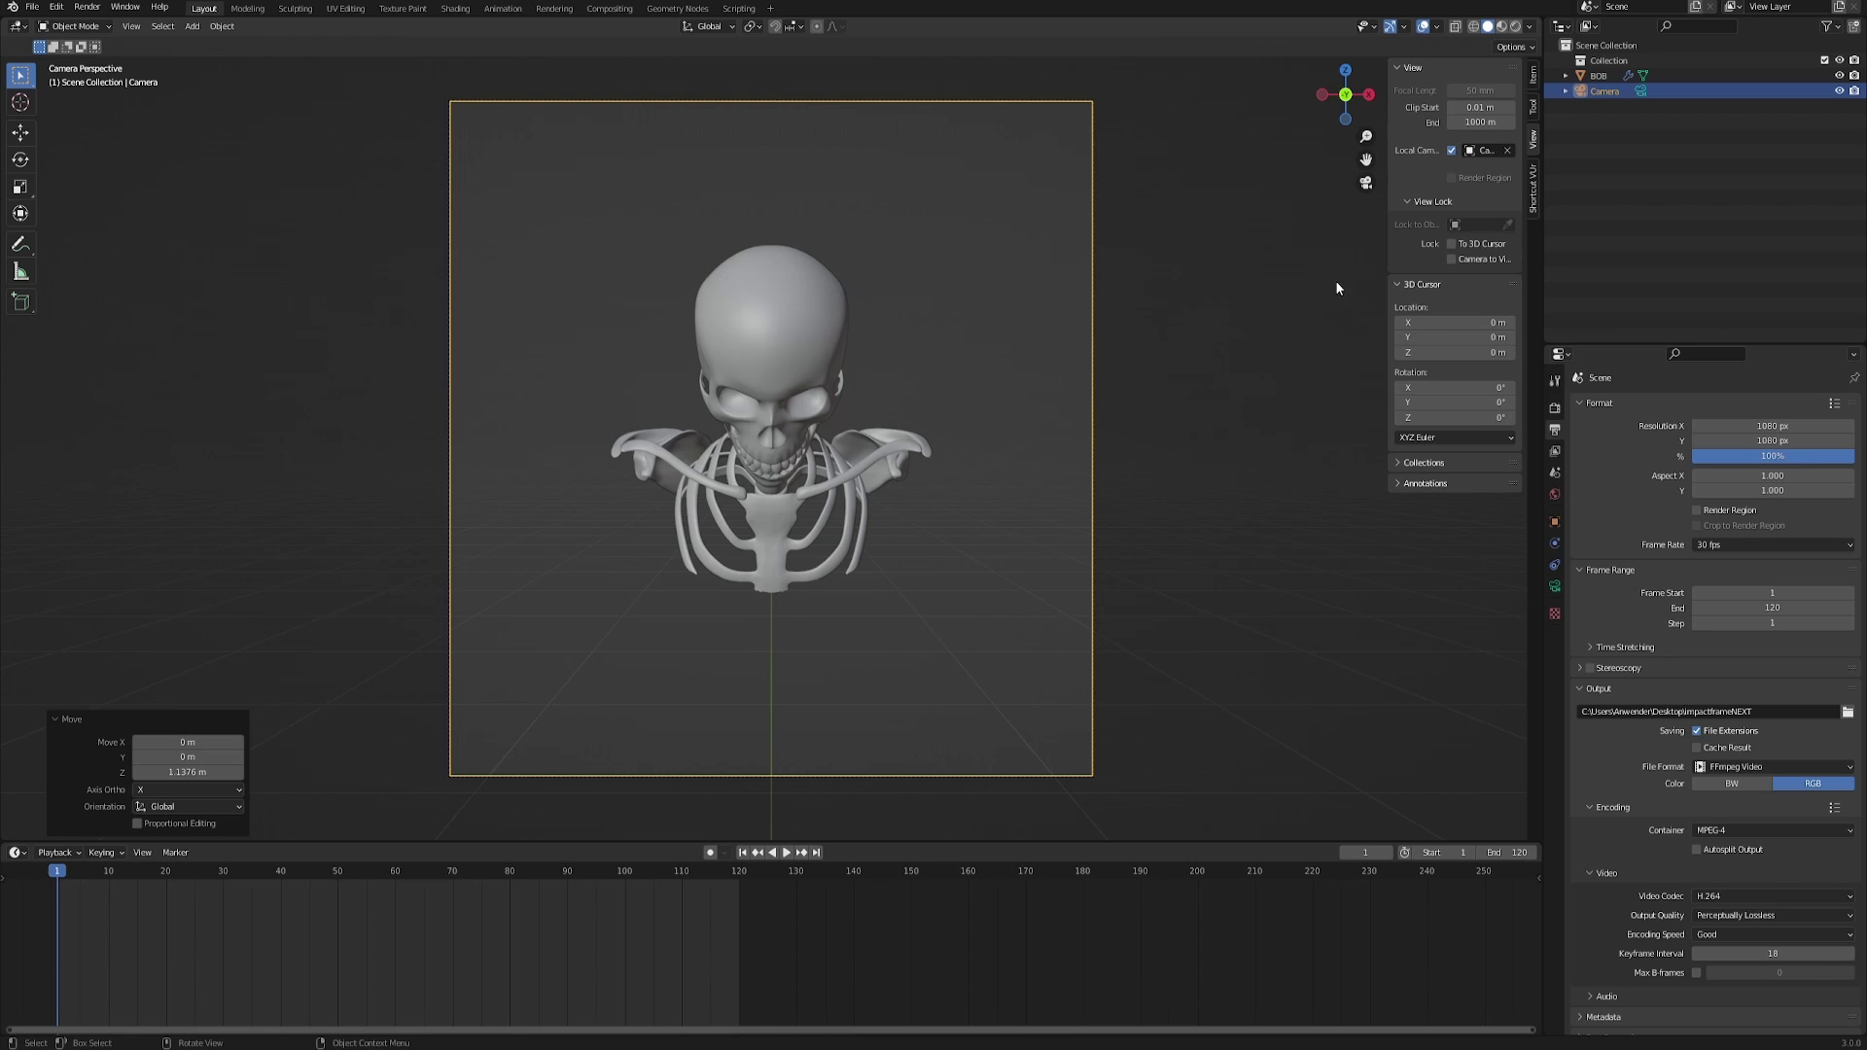
{"action": "left_click", "coordinate": [1450, 259]}
{"action": "scroll", "coordinate": [773, 447], "scroll_direction": "up", "scroll_amount": 3}
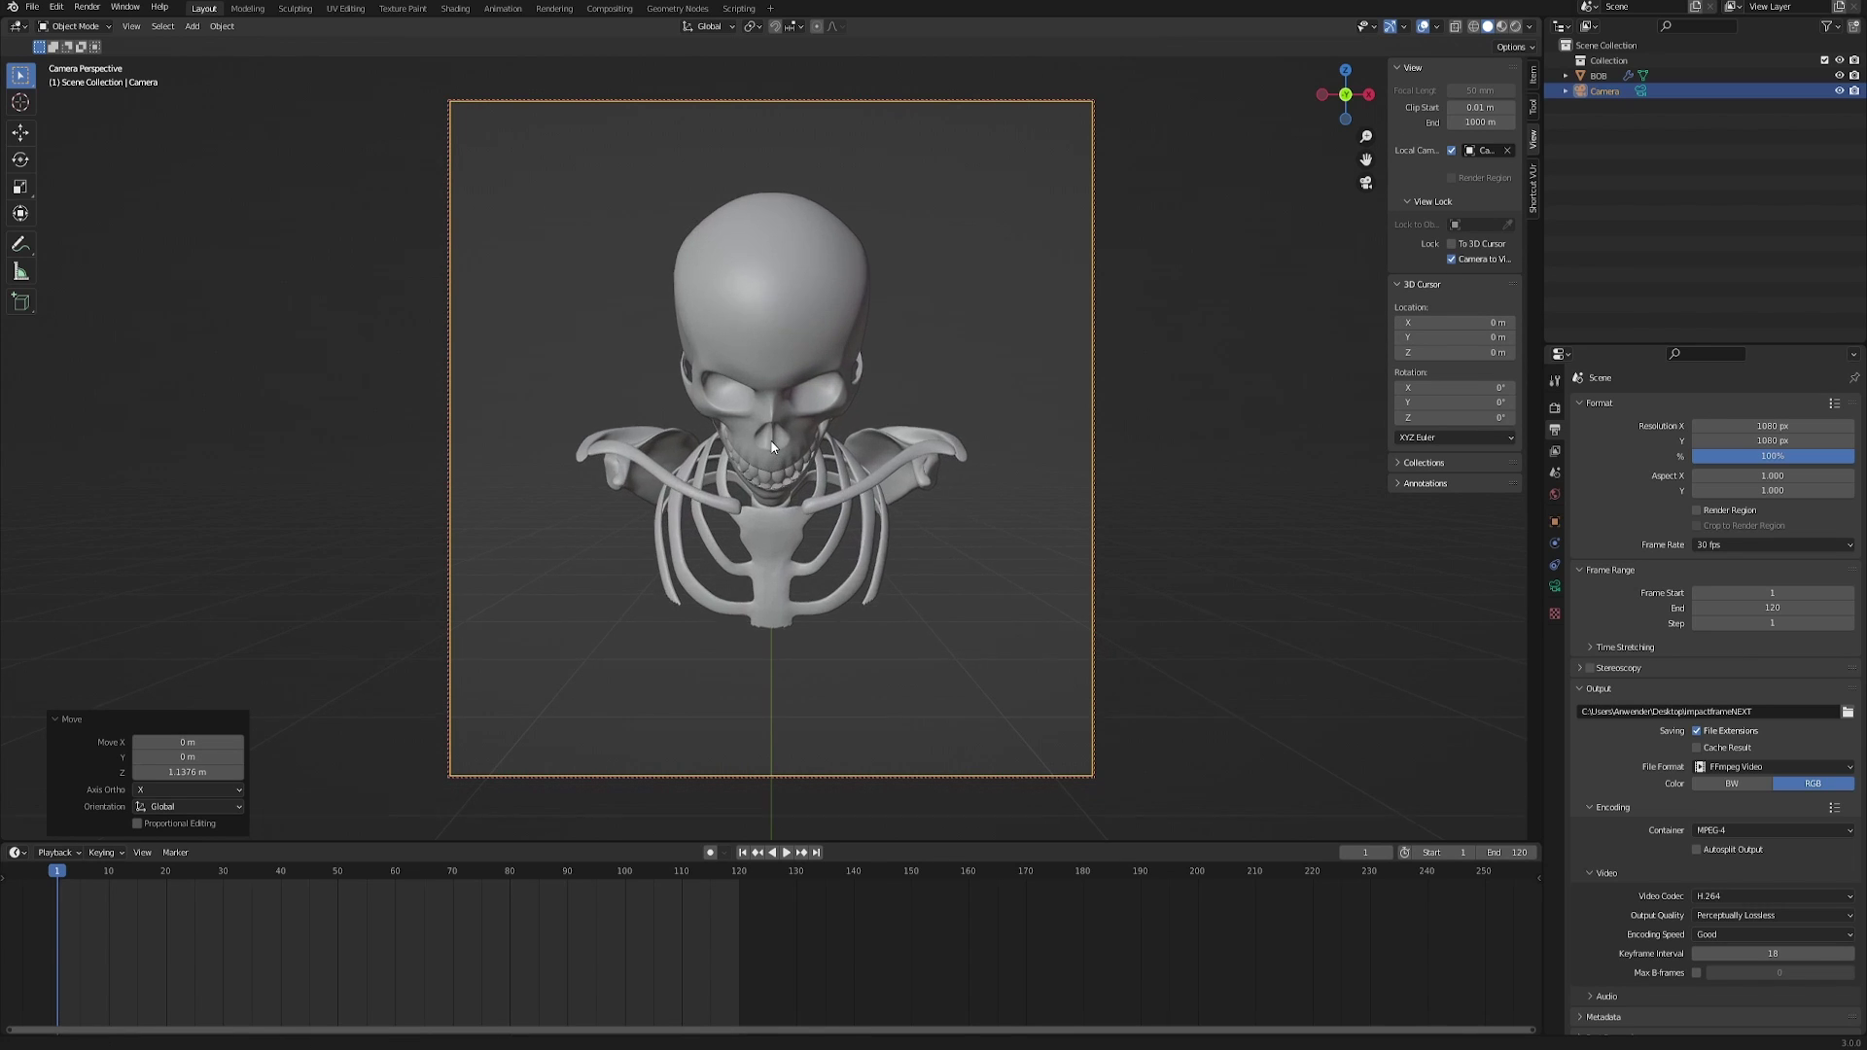
{"action": "scroll", "coordinate": [776, 442], "scroll_direction": "up", "scroll_amount": 2}
{"action": "scroll", "coordinate": [778, 437], "scroll_direction": "down", "scroll_amount": 1}
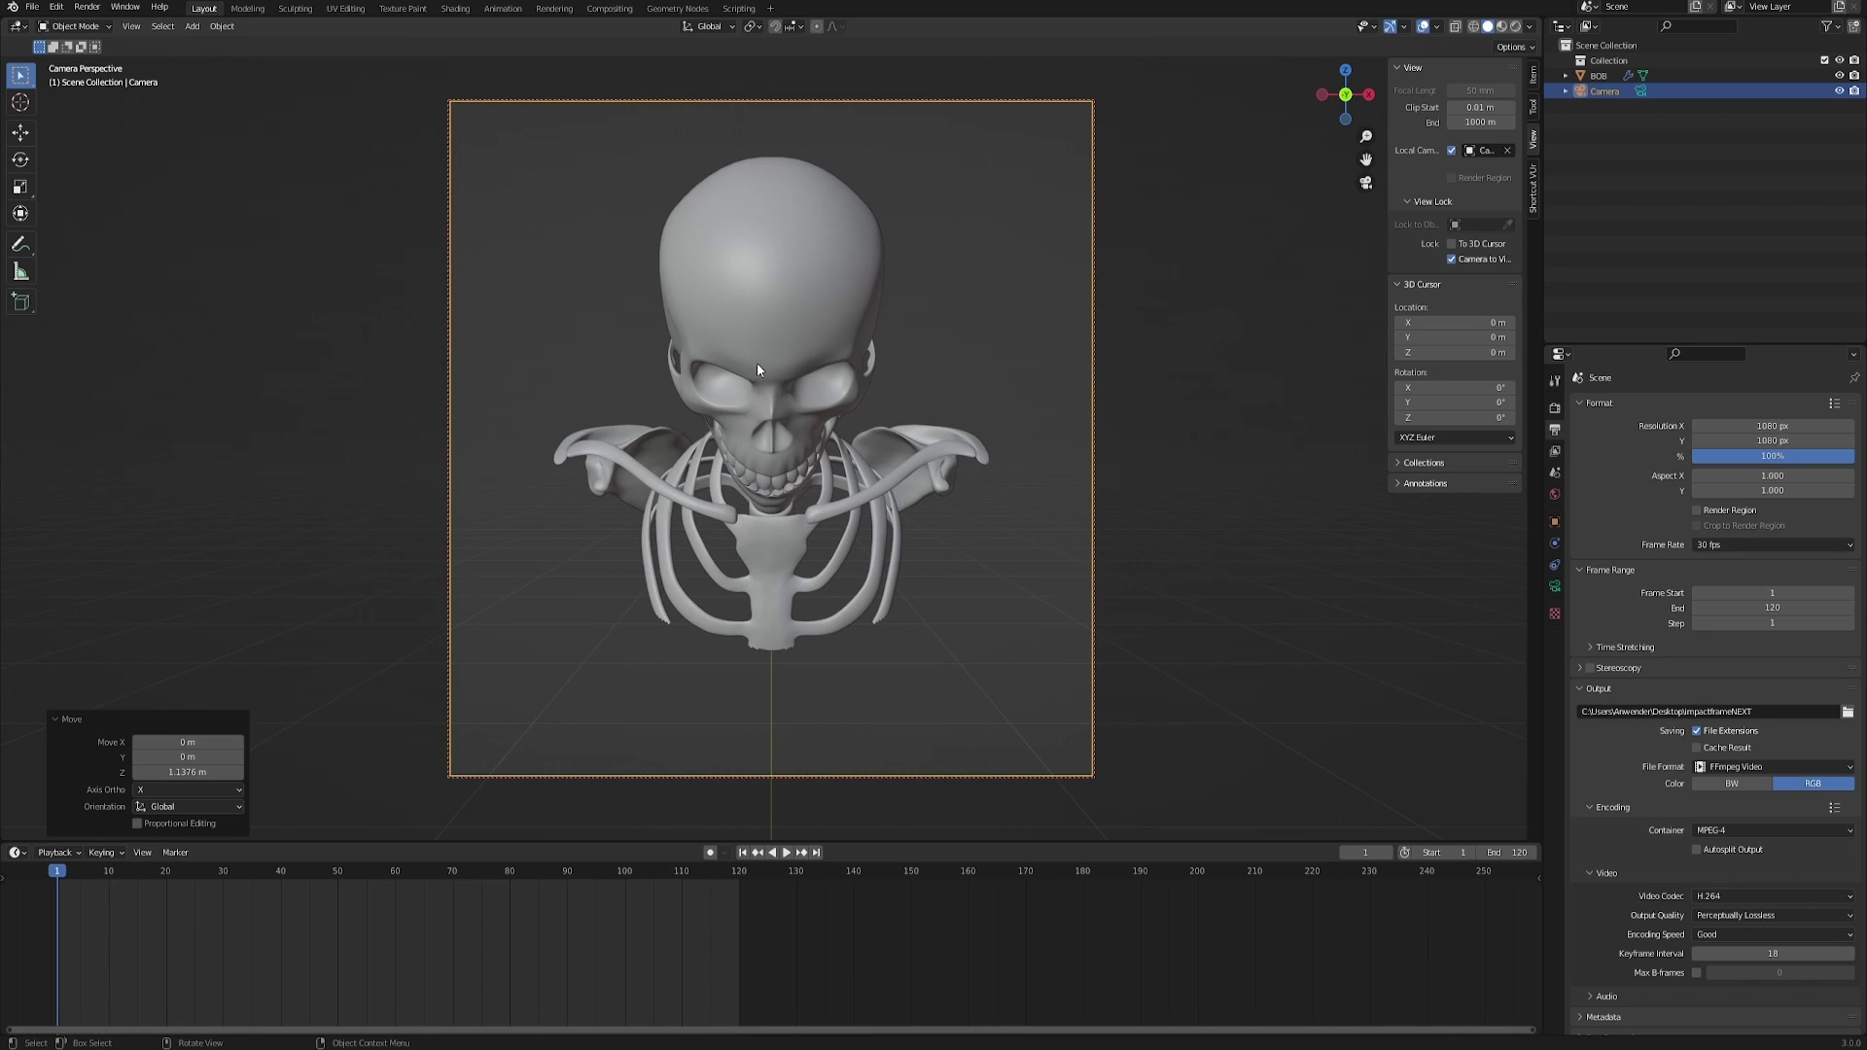
Set the camera's focal length to 80 mm.
{"action": "left_click", "coordinate": [1555, 588]}
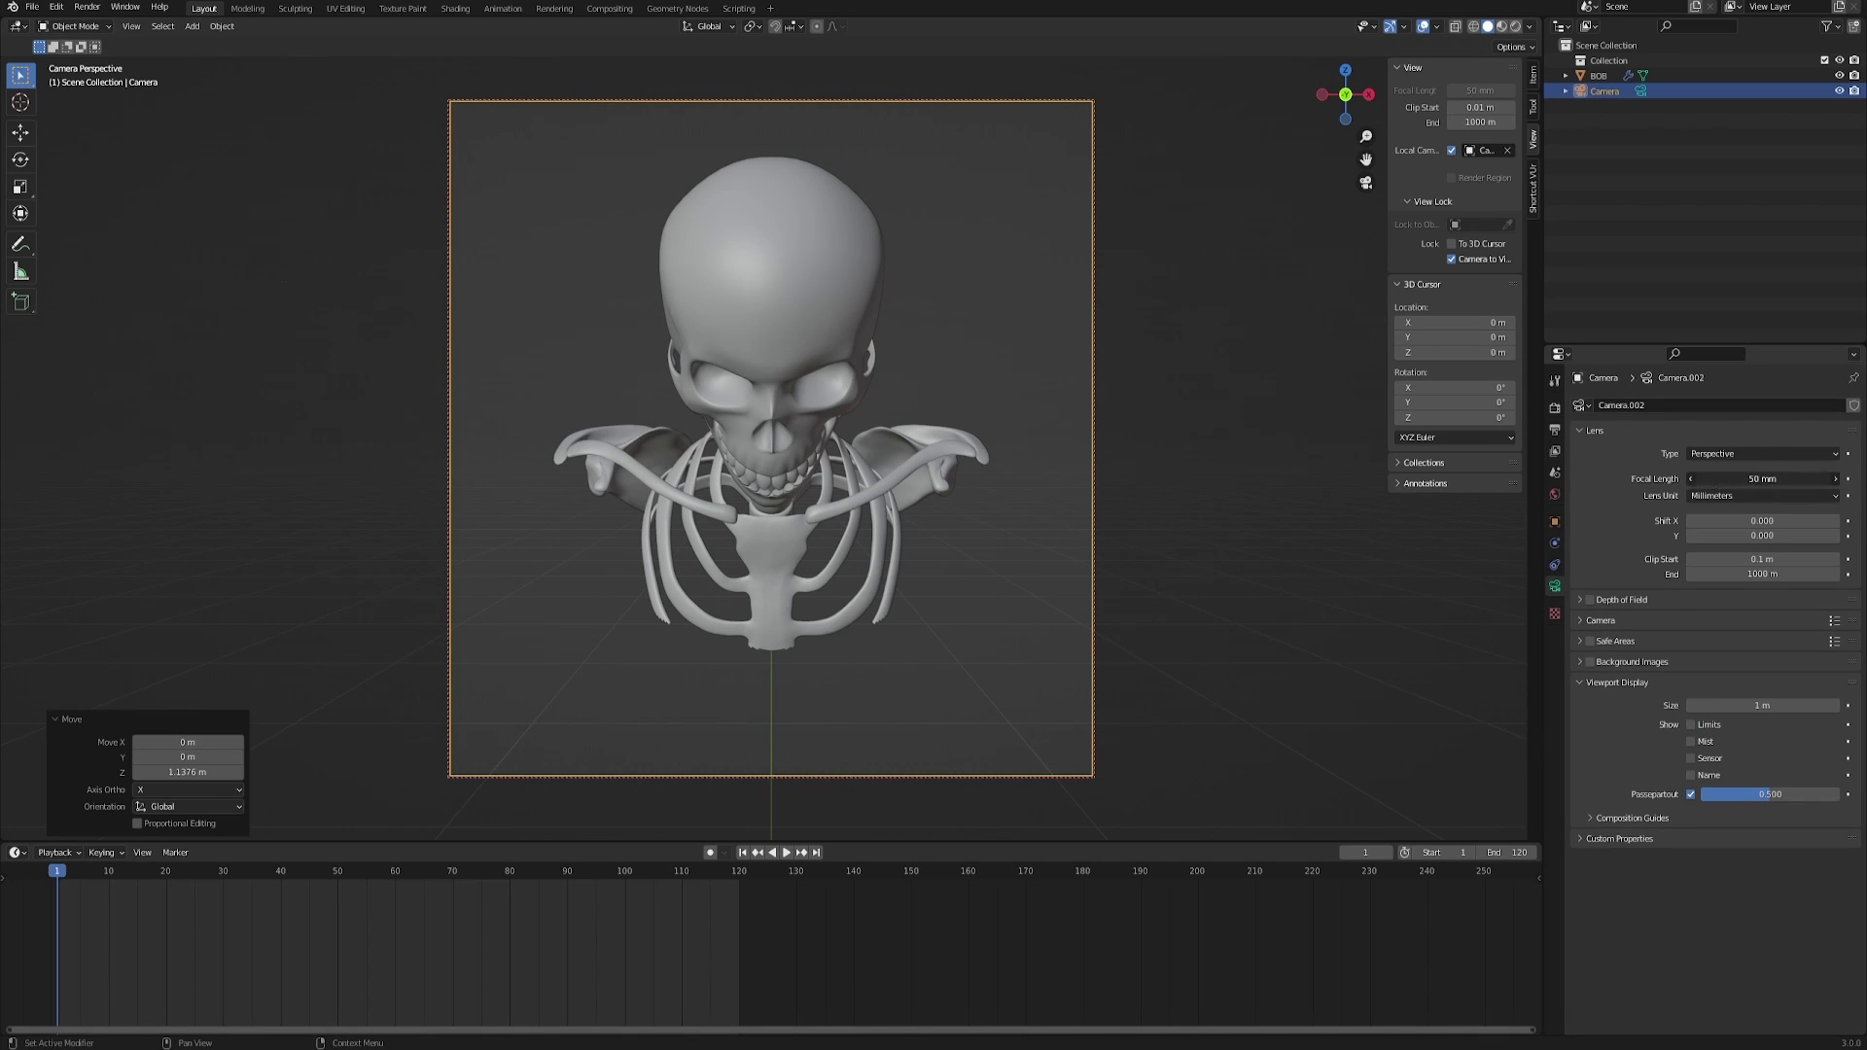
{"action": "left_click", "coordinate": [1741, 474]}
{"action": "type", "text": "80"}
{"action": "key", "text": "Return"}
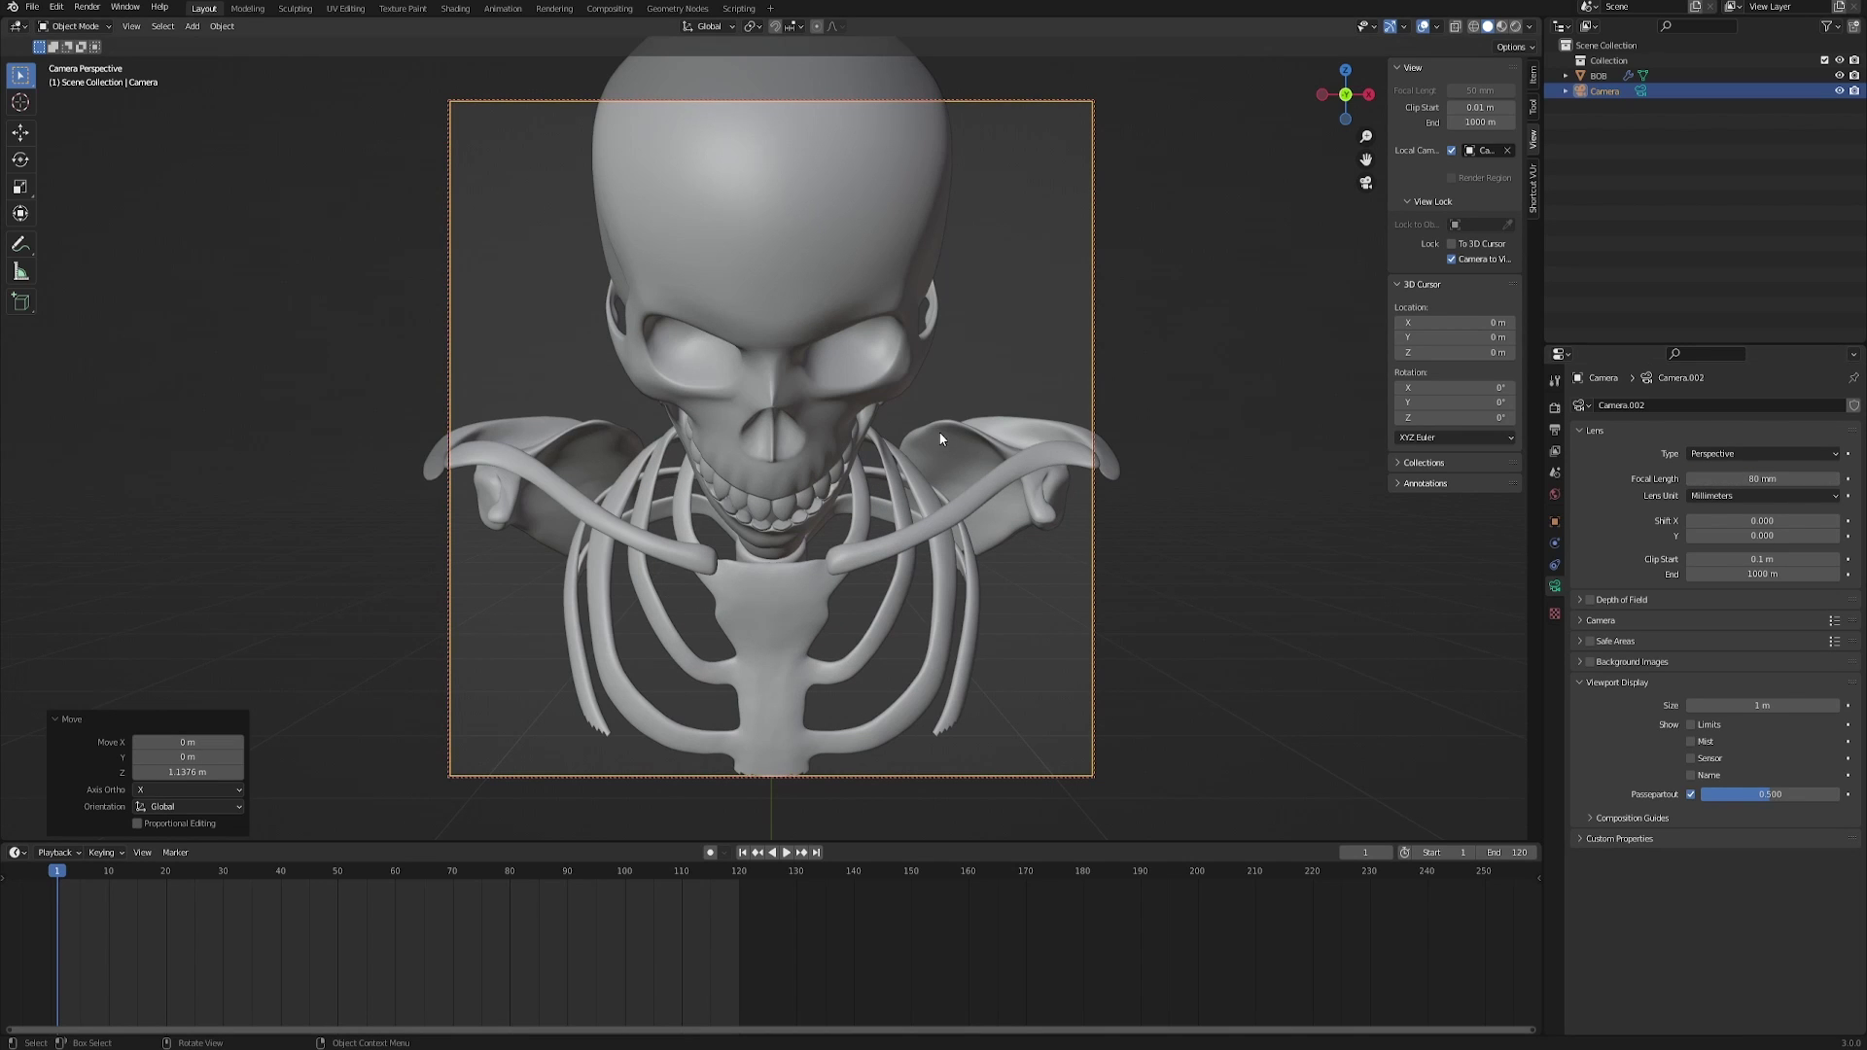
Back the camera away until the whole bust fits the frame, and unlock the camera from the view.
{"action": "scroll", "coordinate": [760, 462], "scroll_direction": "up", "scroll_amount": 1}
{"action": "scroll", "coordinate": [762, 449], "scroll_direction": "down", "scroll_amount": 3}
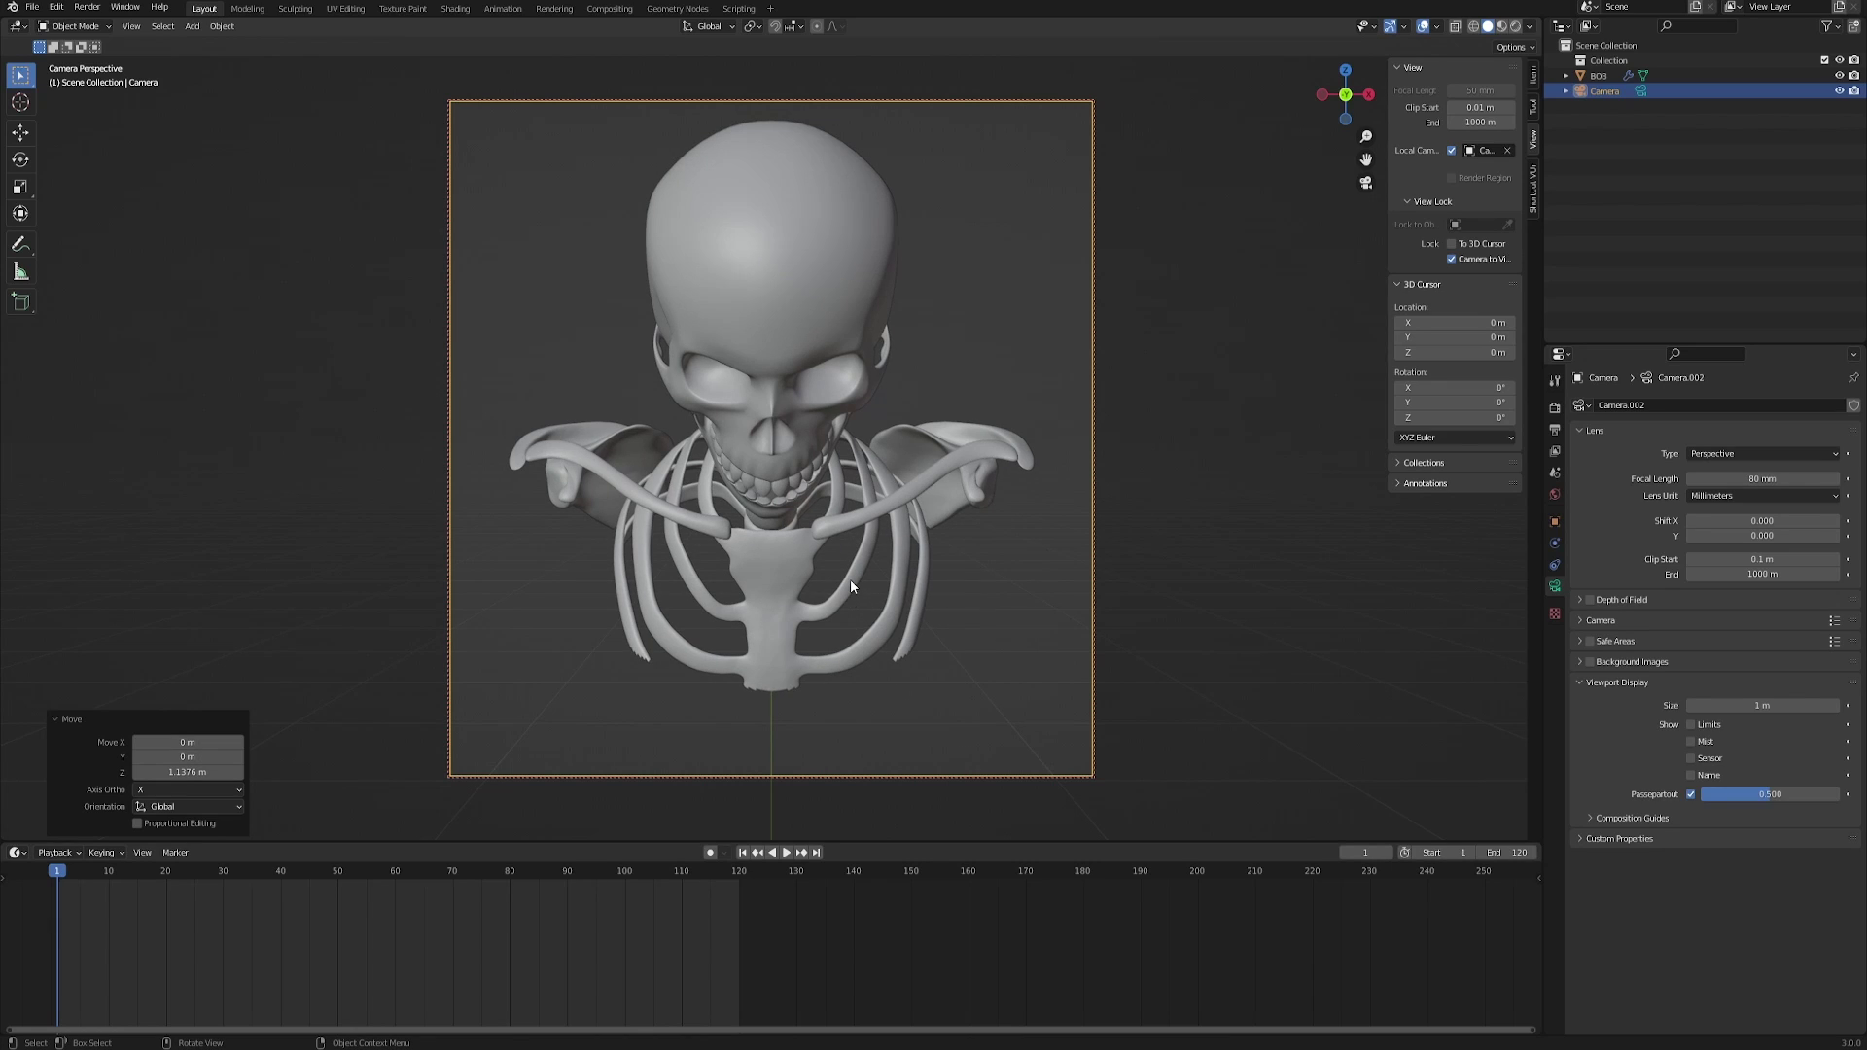
{"action": "left_click", "coordinate": [1452, 259]}
{"action": "left_click", "coordinate": [970, 390]}
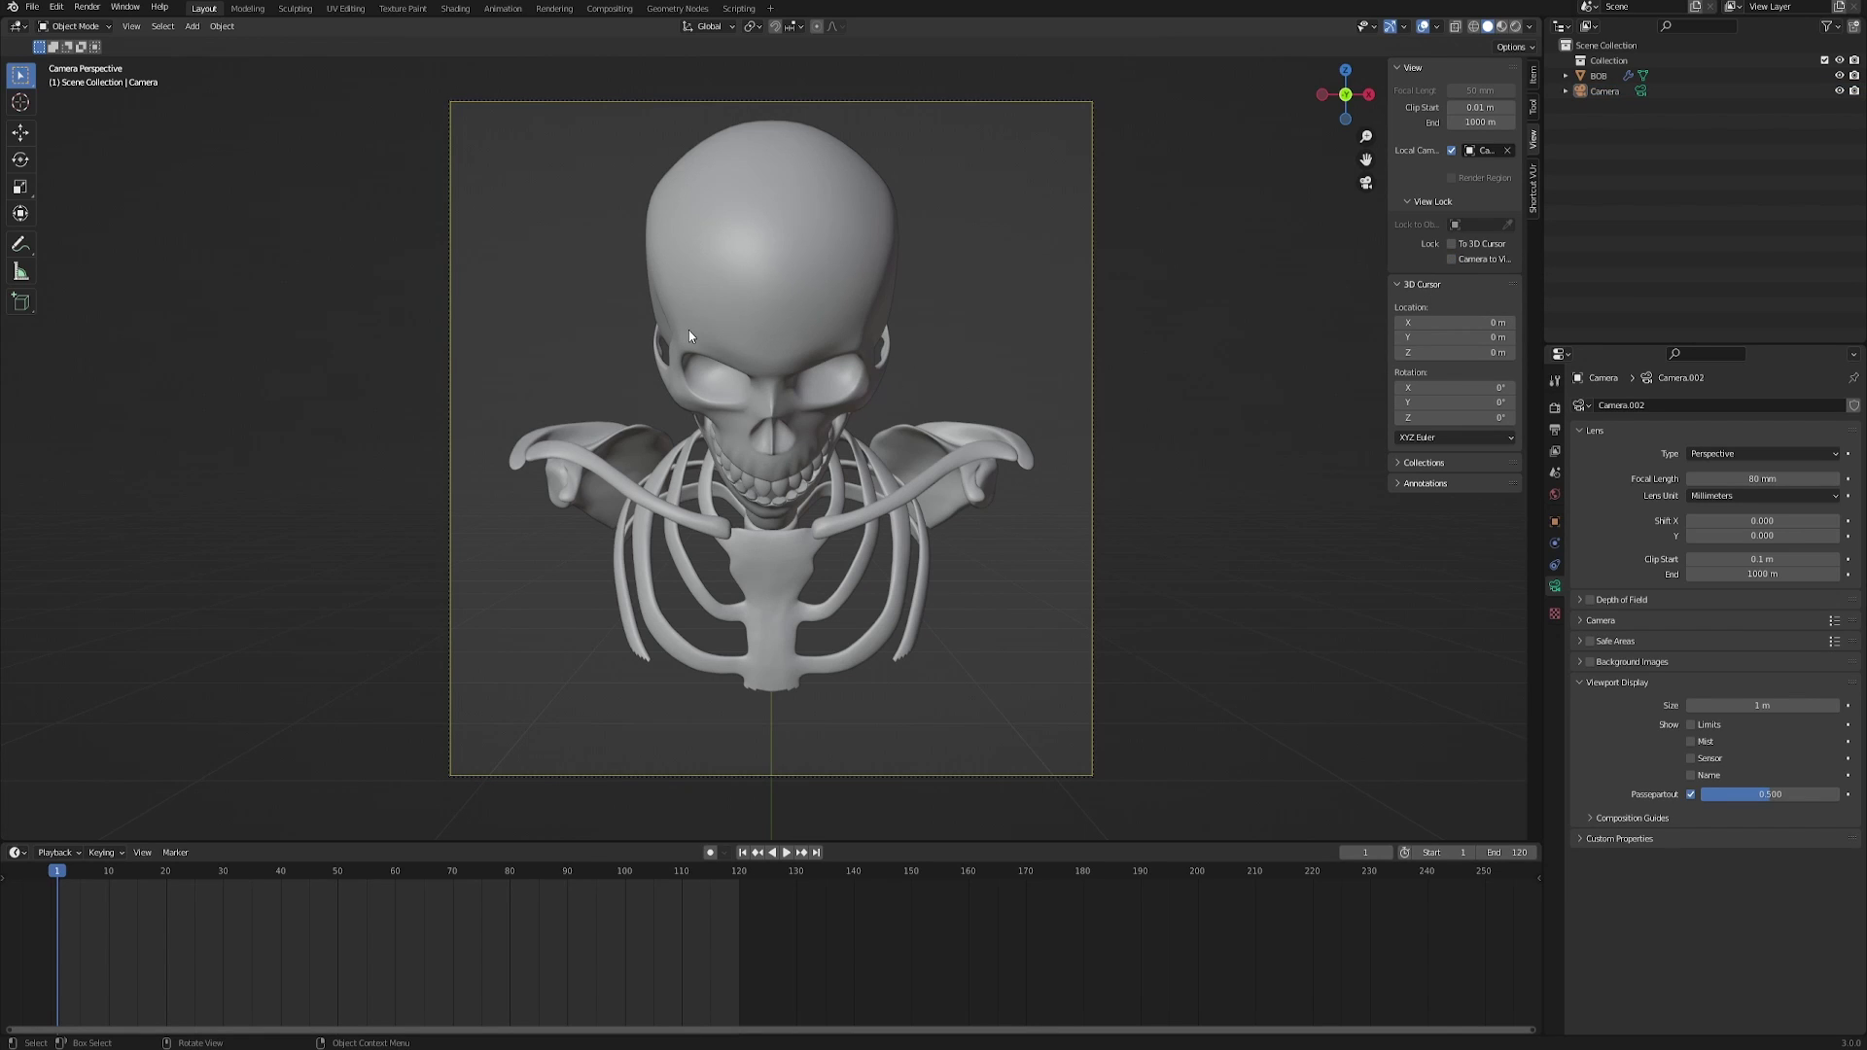
Split the 3D viewport in two, with a free perspective view beside the camera view.
{"action": "left_click_drag", "start_coordinate": [40, 26], "coordinate": [903, 156]}
{"action": "key", "text": "KP_0"}
{"action": "middle_click_drag", "start_coordinate": [622, 434], "coordinate": [548, 454]}
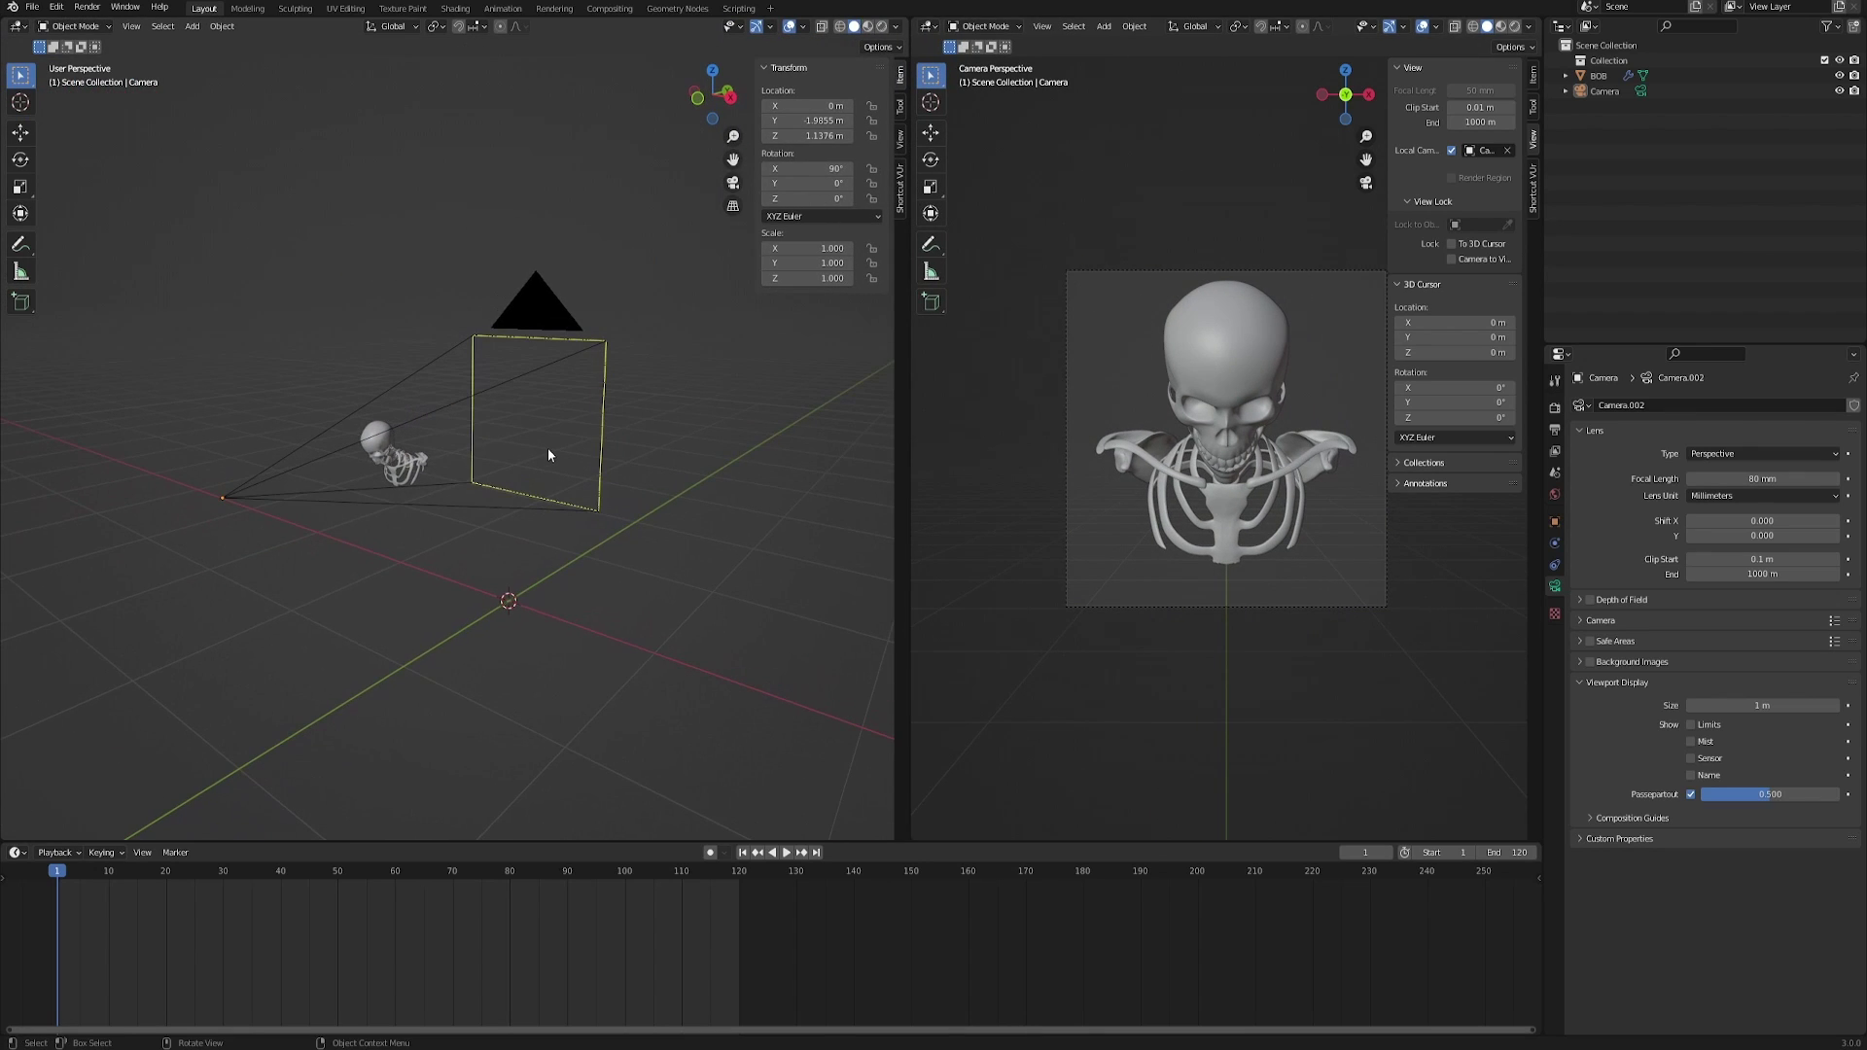
Add a cylinder mesh at the origin and rotate it 90° about the X axis.
{"action": "key", "text": "shift+a"}
{"action": "mouse_move", "coordinate": [462, 359]}
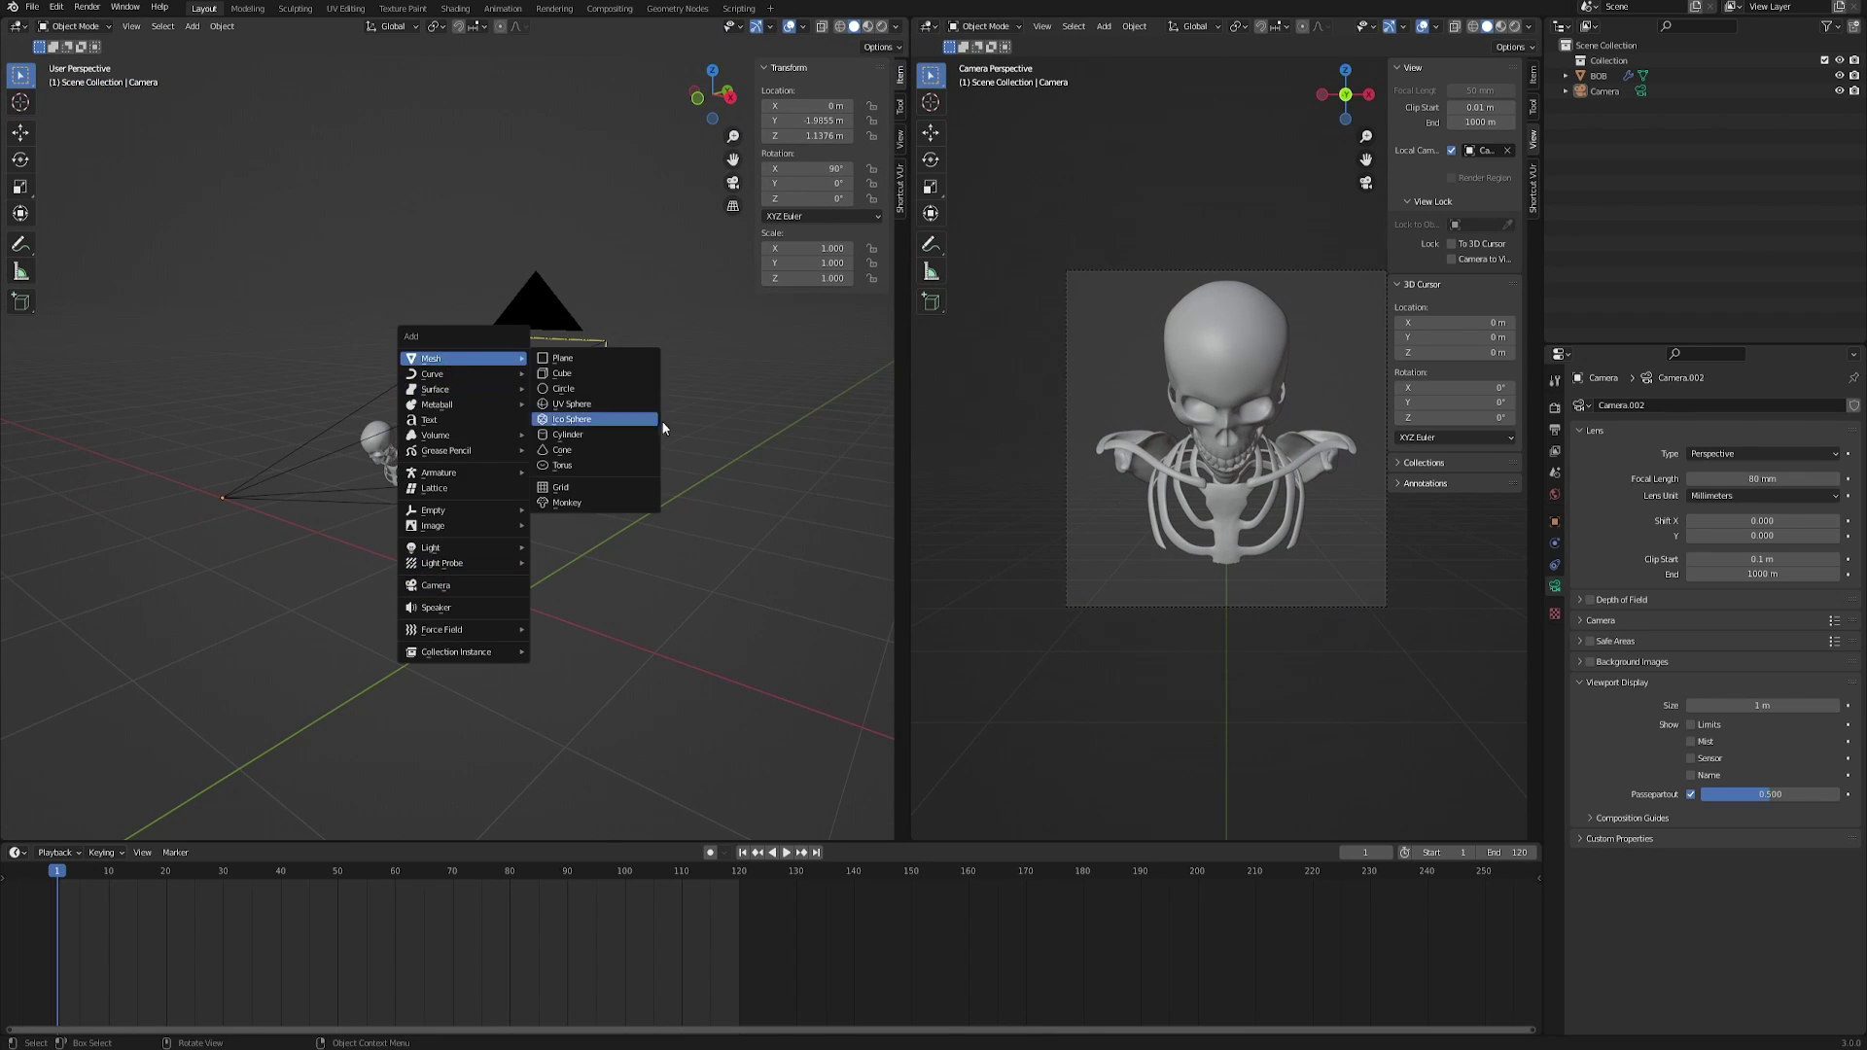
{"action": "left_click", "coordinate": [595, 435]}
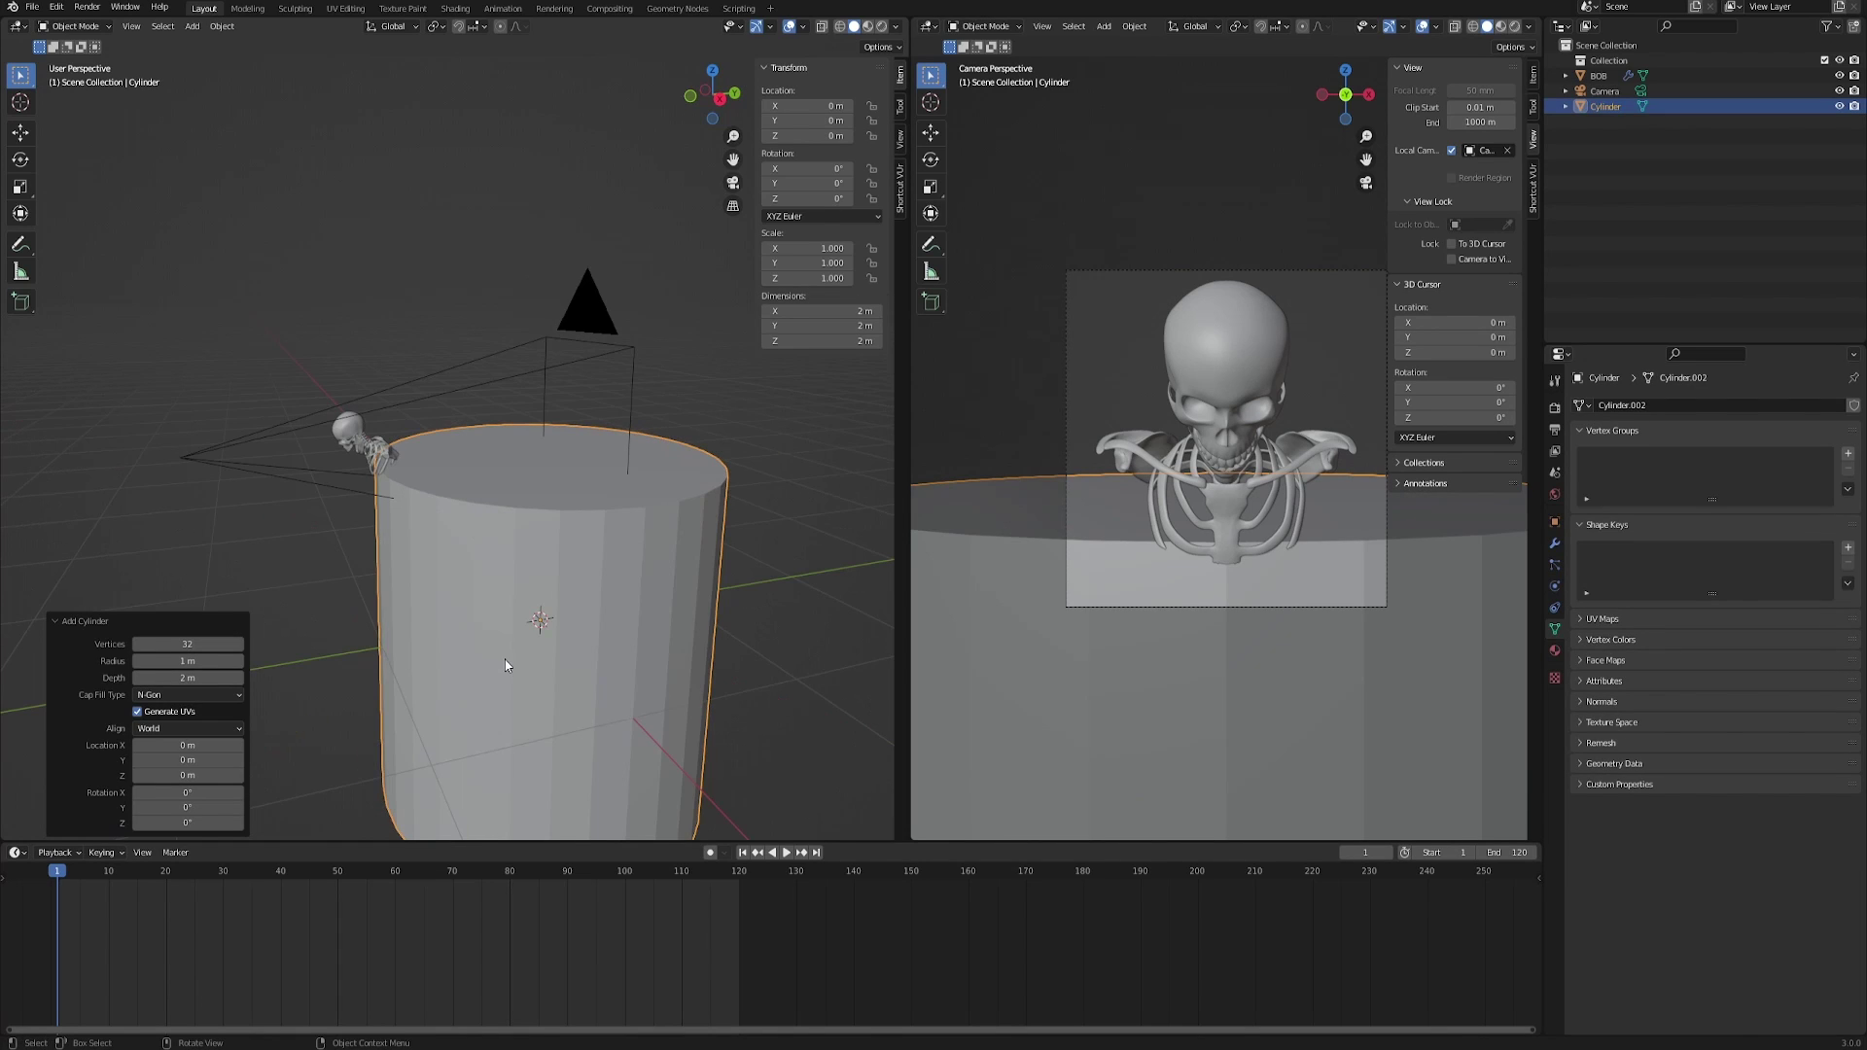
{"action": "key", "text": "r"}
{"action": "key", "text": "x"}
{"action": "key", "text": "9"}
{"action": "key", "text": "0"}
{"action": "key", "text": "Return"}
{"action": "middle_click_drag", "start_coordinate": [397, 698], "coordinate": [504, 591], "text": "shift"}
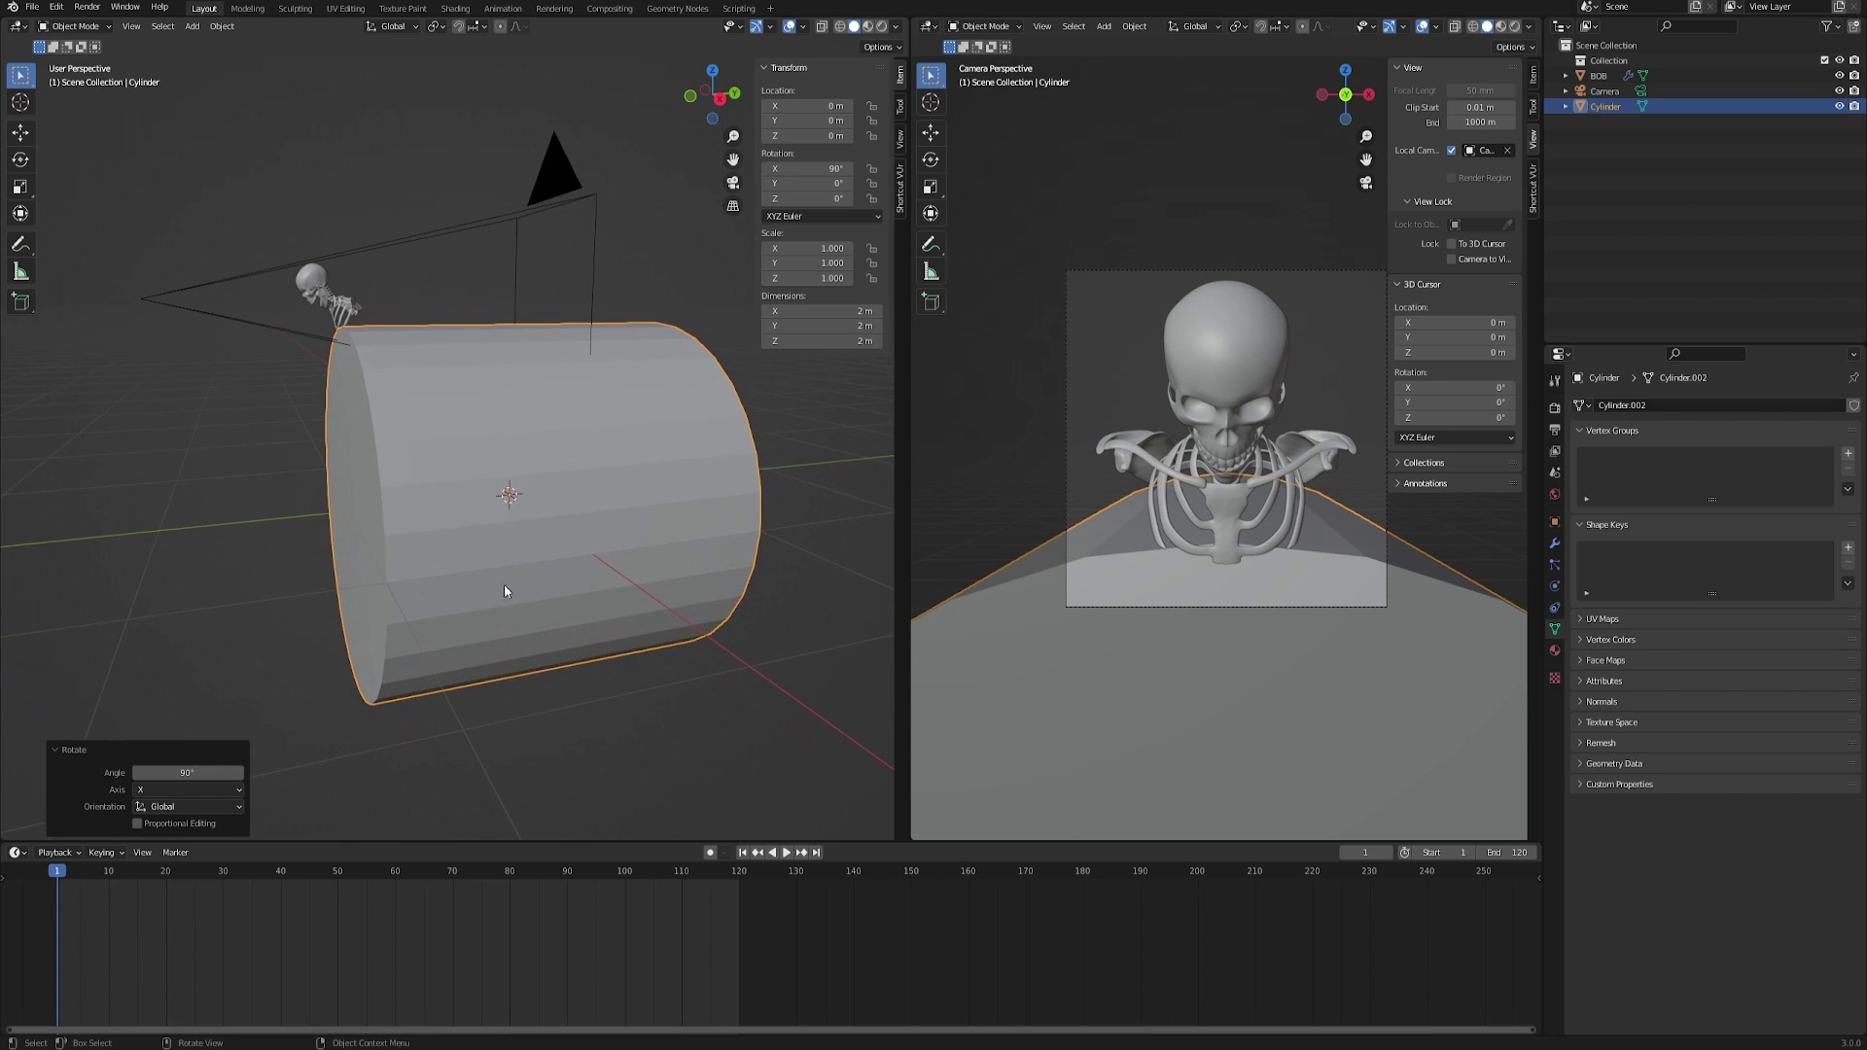
Delete both end cap faces of the cylinder to make an open tube.
{"action": "middle_click_drag", "start_coordinate": [675, 624], "coordinate": [342, 435]}
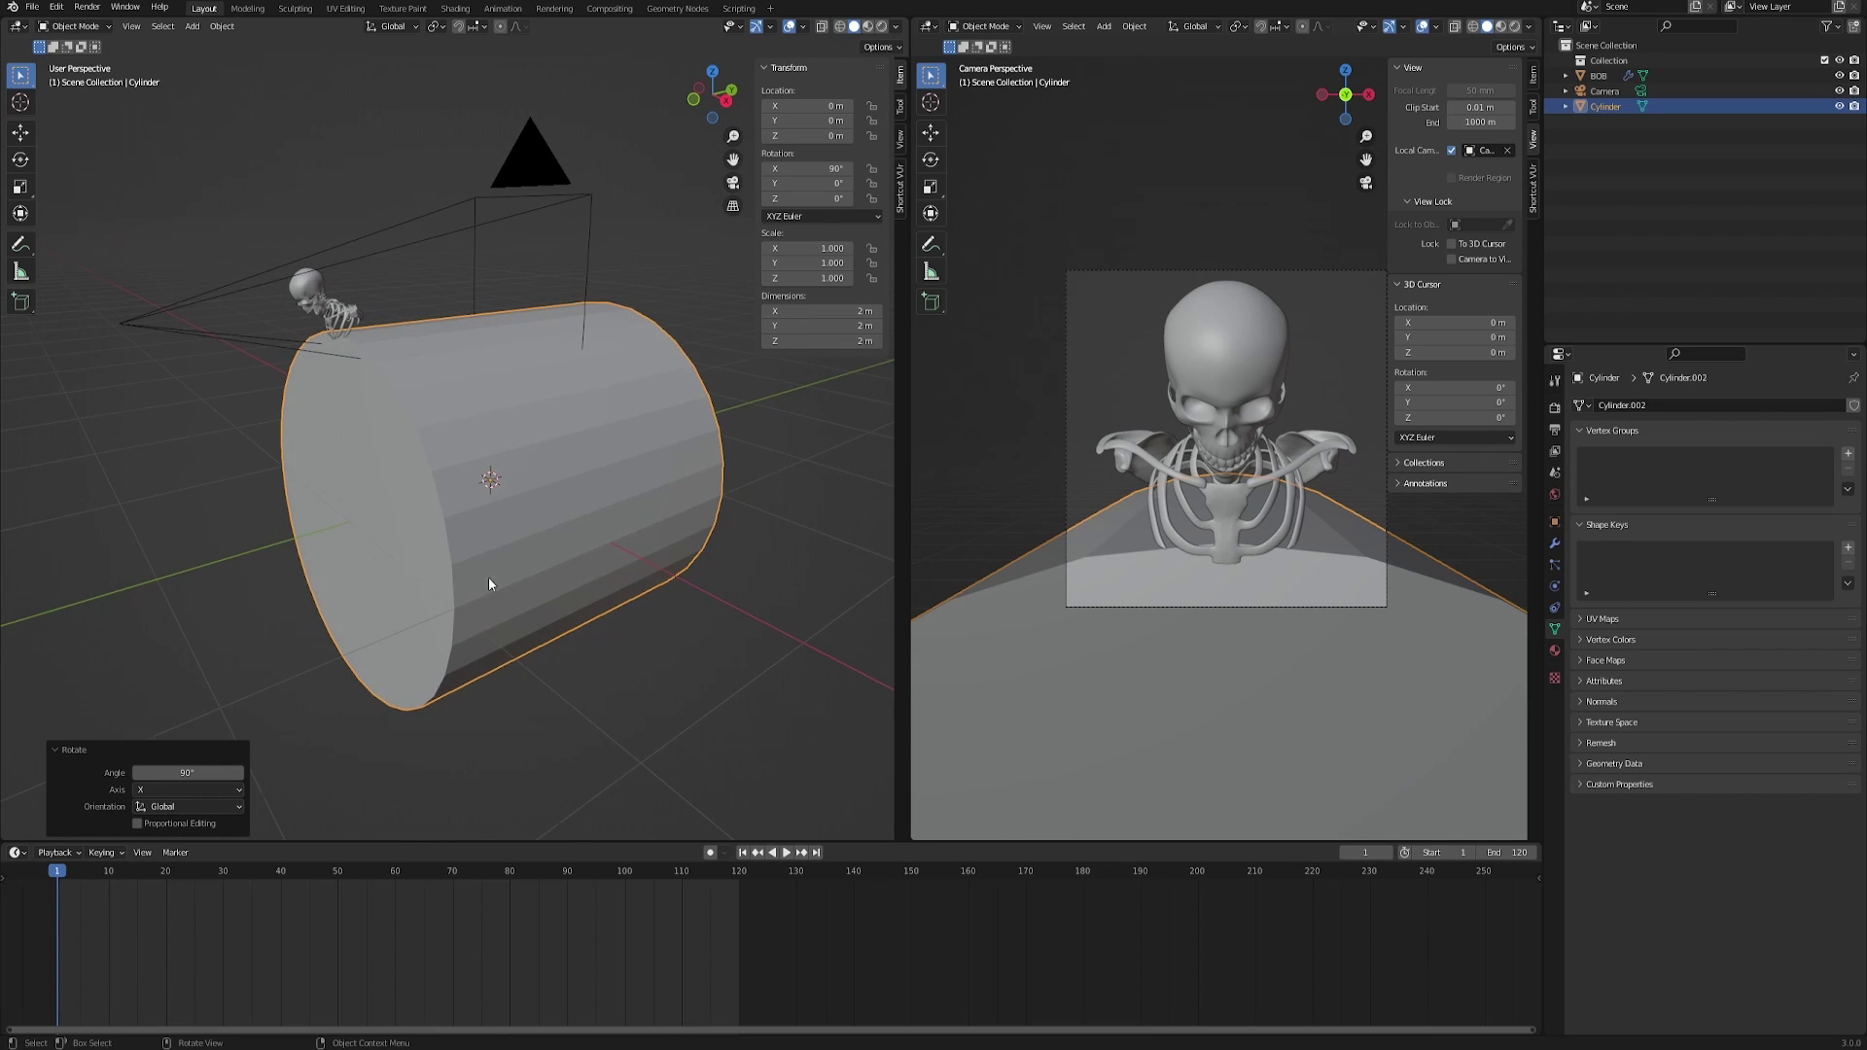
{"action": "middle_click_drag", "start_coordinate": [488, 579], "coordinate": [546, 533]}
{"action": "key", "text": "Tab"}
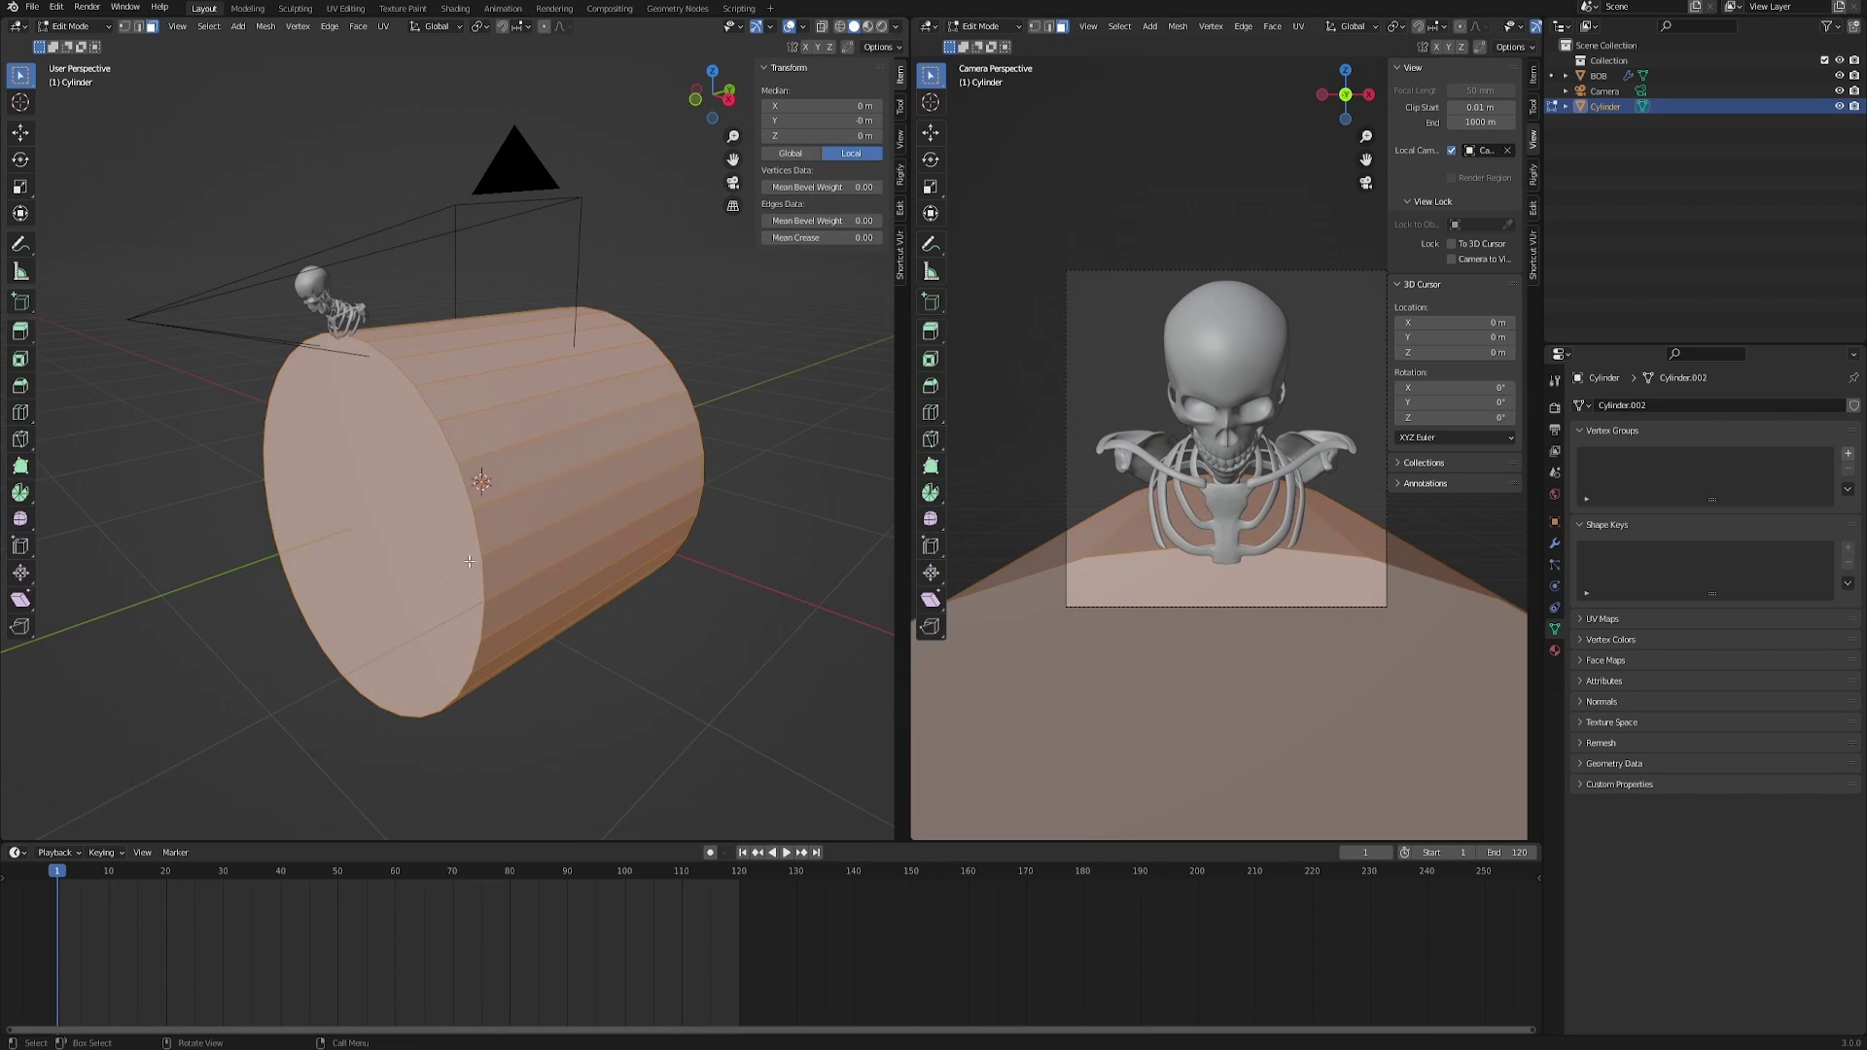
{"action": "left_click", "coordinate": [345, 446]}
{"action": "middle_click_drag", "start_coordinate": [346, 445], "coordinate": [611, 474]}
{"action": "left_click", "coordinate": [611, 474]}
{"action": "key", "text": "x"}
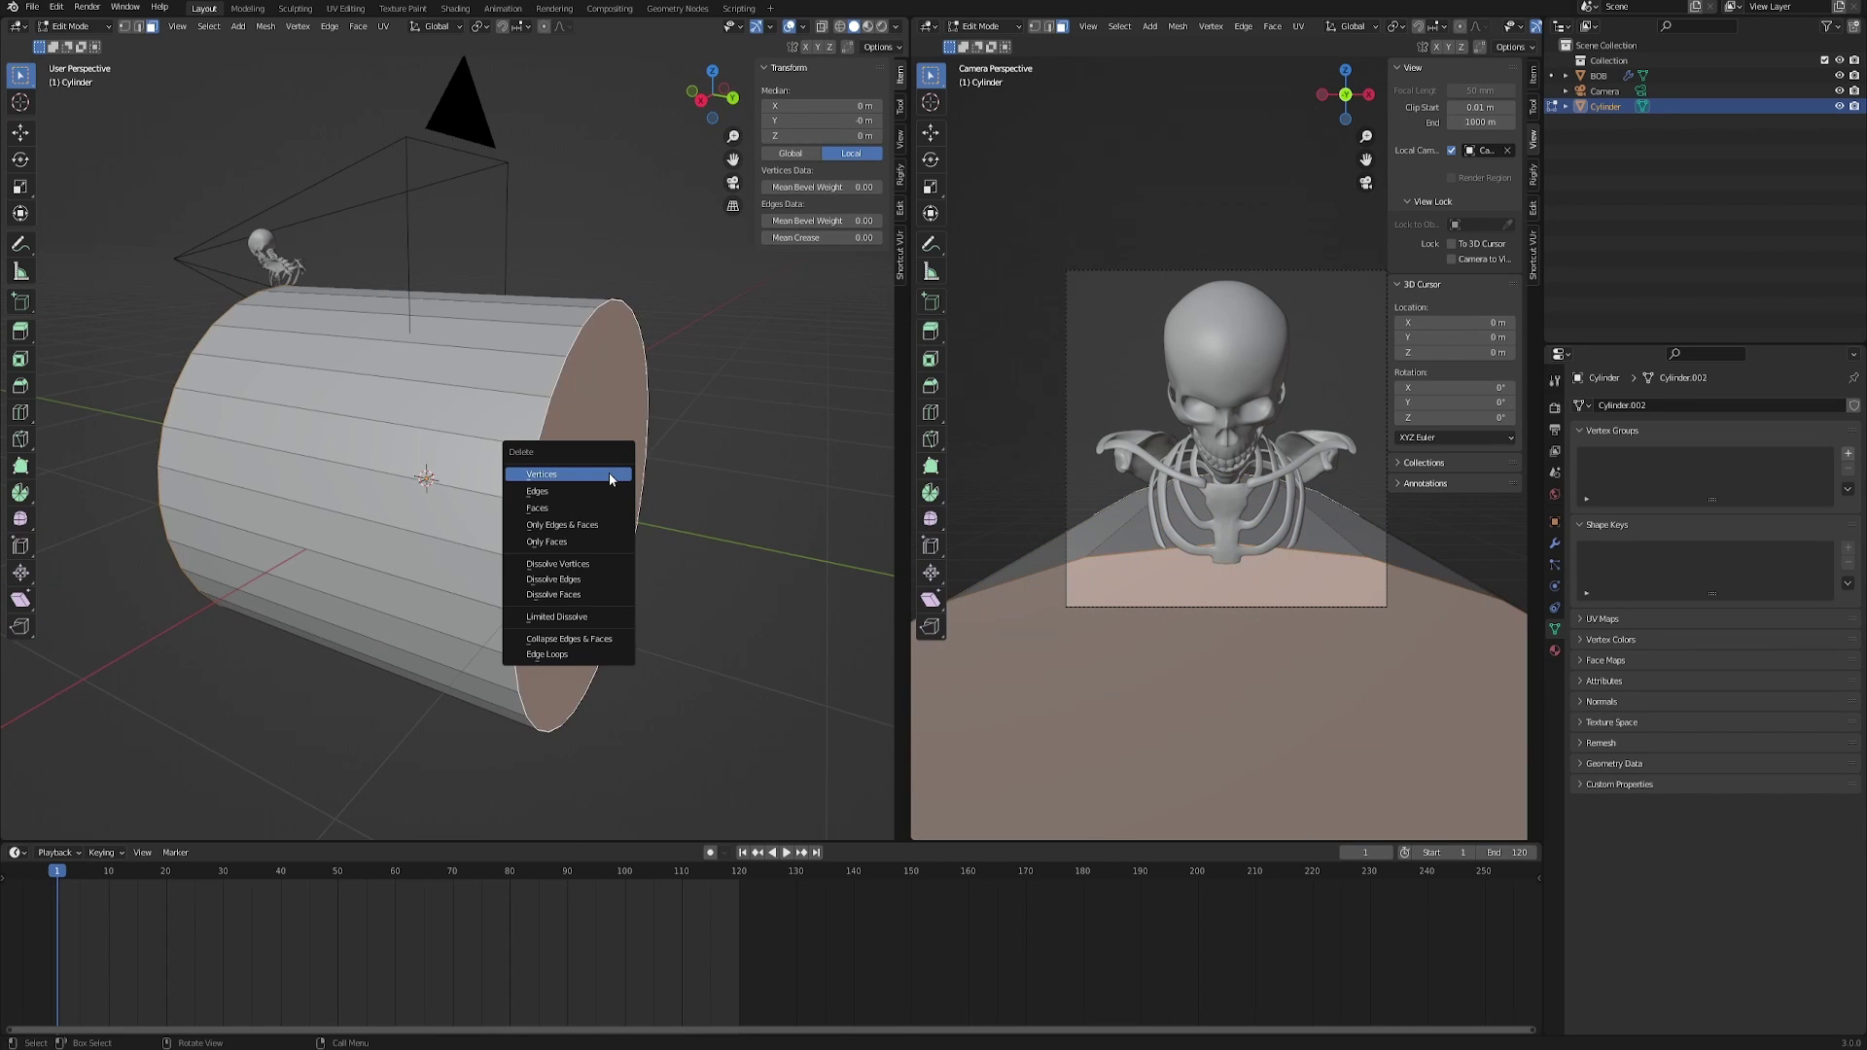
{"action": "left_click", "coordinate": [593, 508]}
{"action": "scroll", "coordinate": [584, 525], "scroll_direction": "up", "scroll_amount": 3}
{"action": "key", "text": "Tab"}
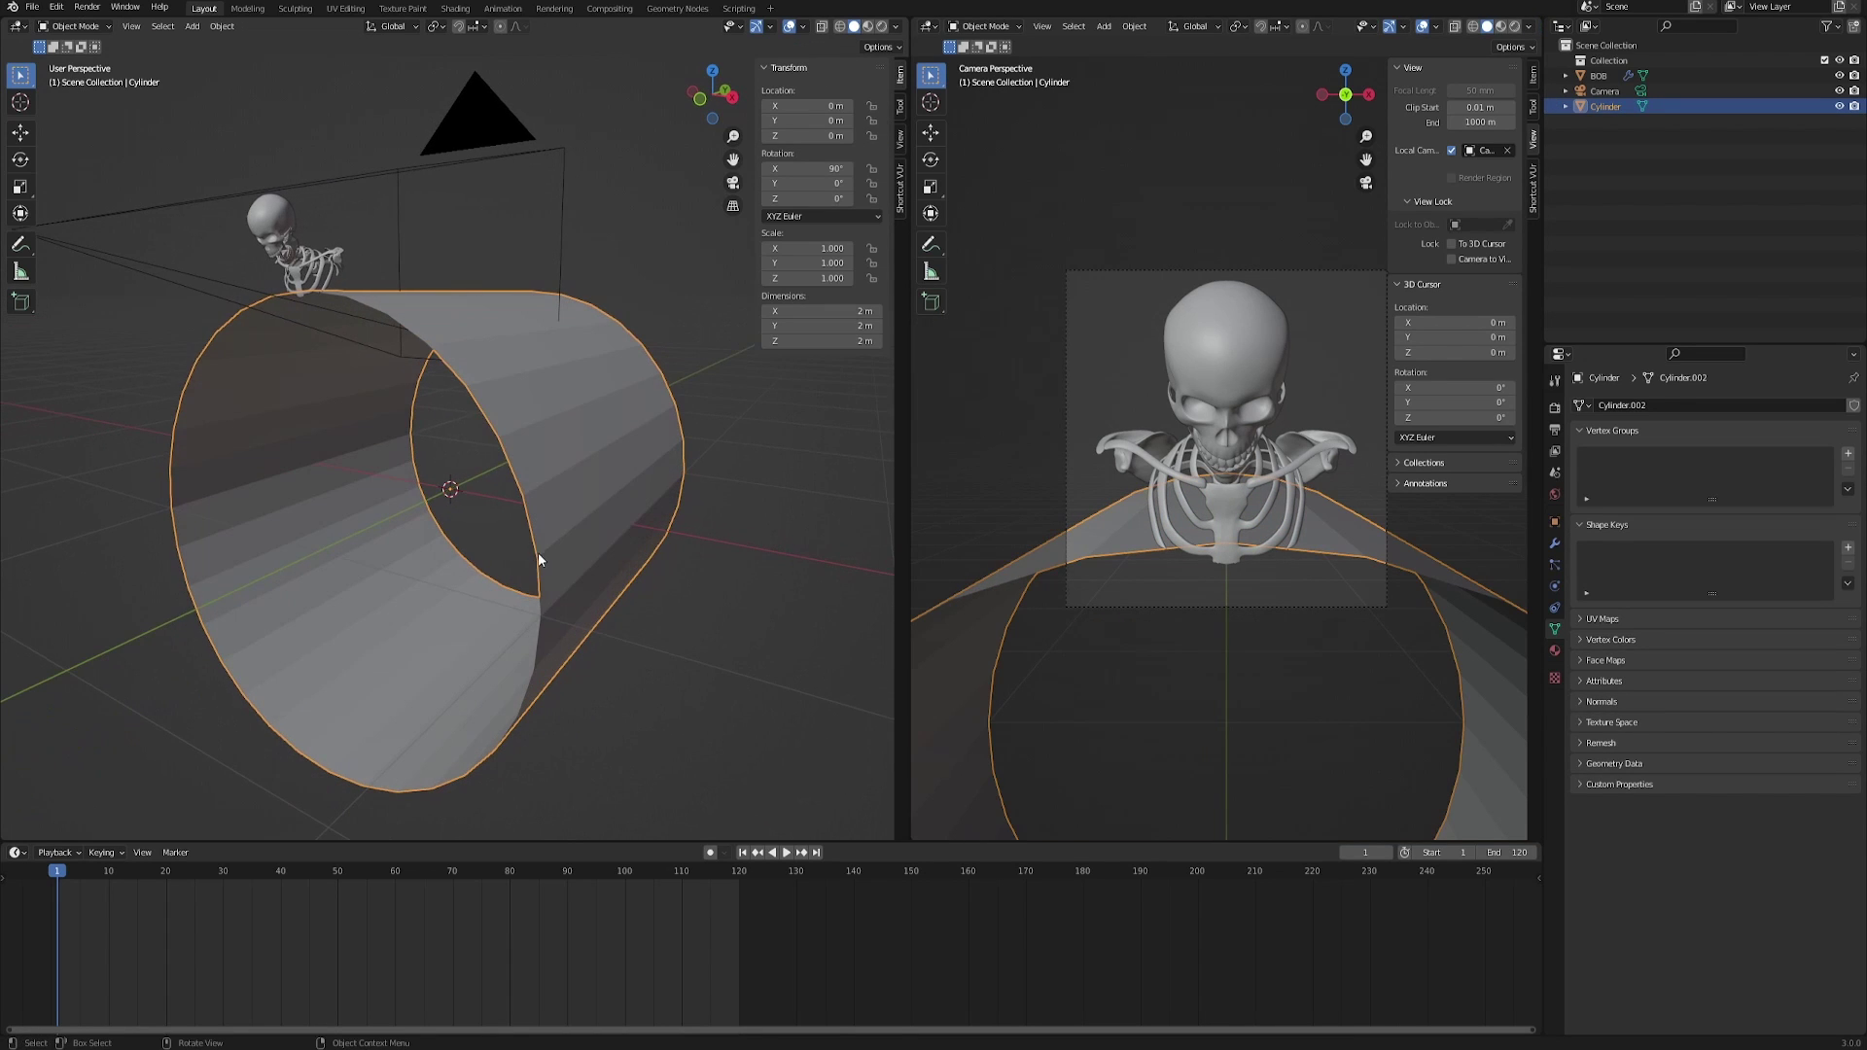
Raise the tube about 1.04 m along Z to the skeleton's height and shift it about 0.19 m along Y.
{"action": "key", "text": "g"}
{"action": "key", "text": "z"}
{"action": "left_click", "coordinate": [493, 368]}
{"action": "middle_click_drag", "start_coordinate": [493, 368], "coordinate": [401, 413]}
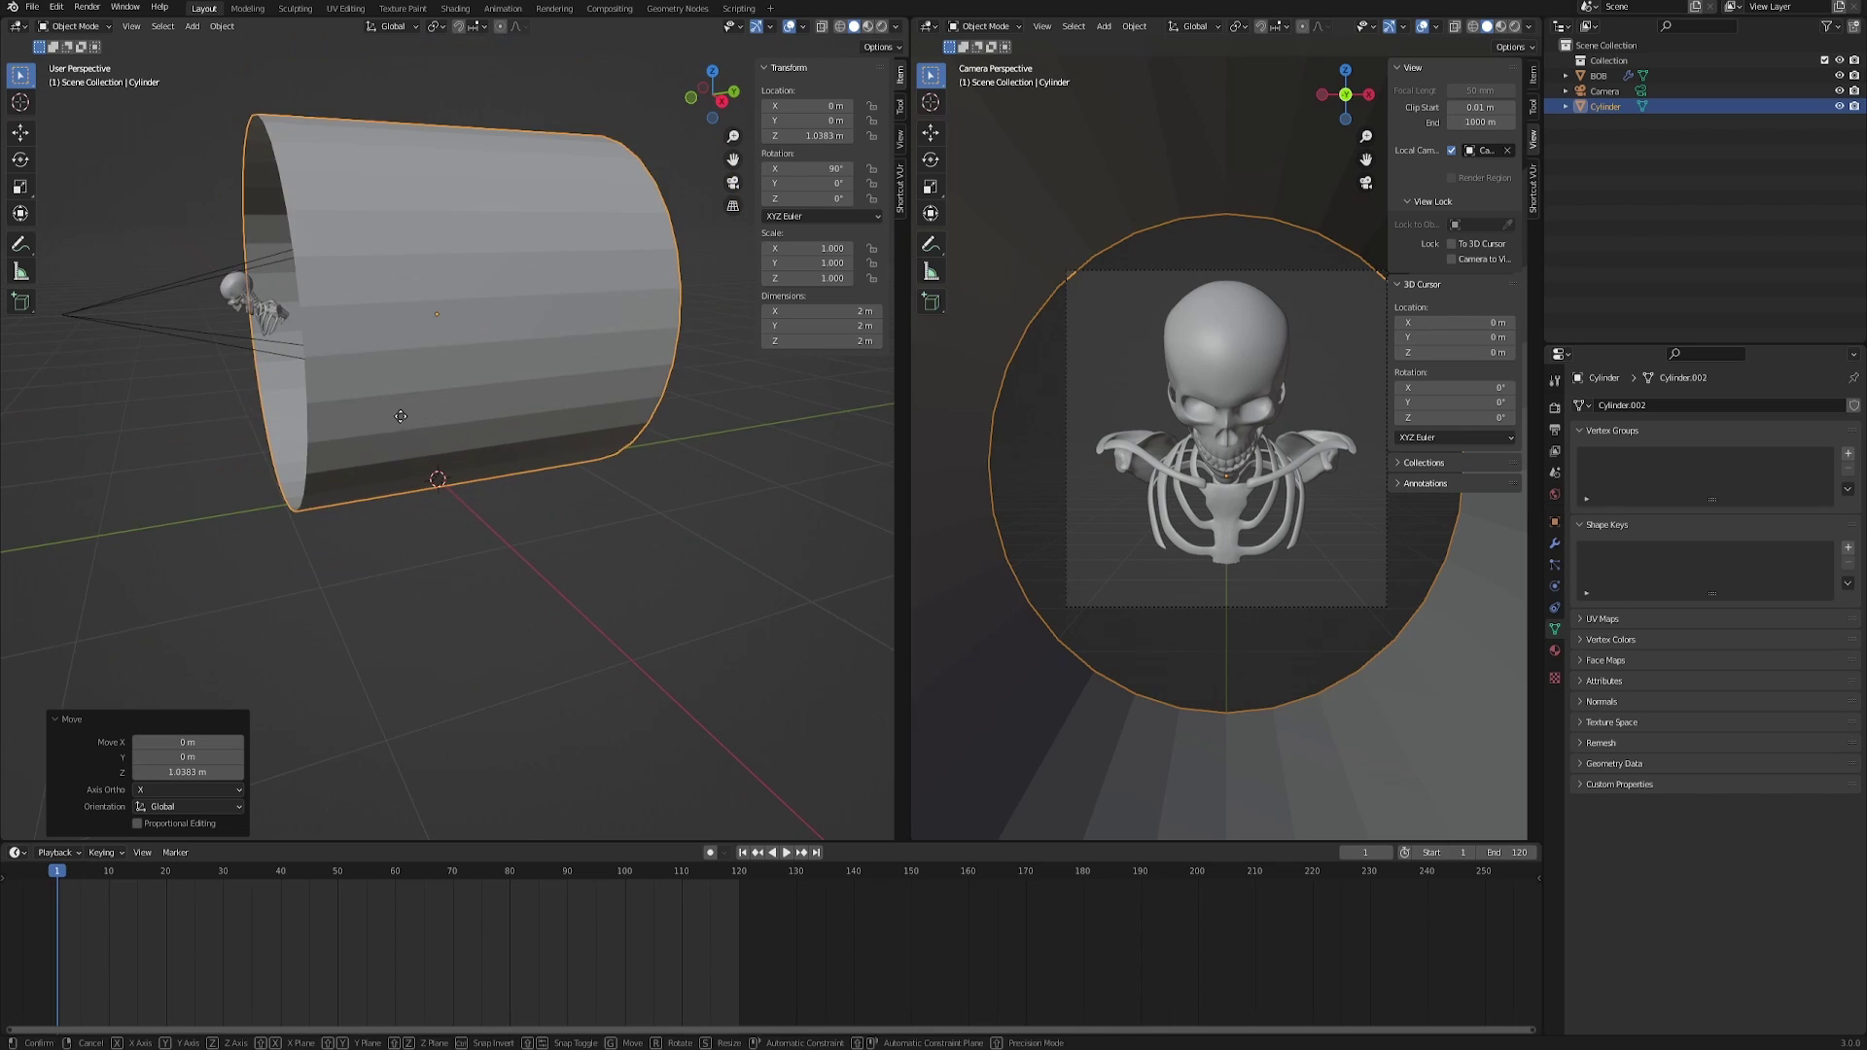
{"action": "key", "text": "g"}
{"action": "key", "text": "y"}
{"action": "left_click", "coordinate": [561, 461]}
Scale the tube along the Y axis to a length of about 15 m.
{"action": "scroll", "coordinate": [563, 463], "scroll_direction": "down", "scroll_amount": 4}
{"action": "middle_click_drag", "start_coordinate": [564, 463], "coordinate": [517, 497], "text": "shift"}
{"action": "key", "text": "s"}
{"action": "key", "text": "y"}
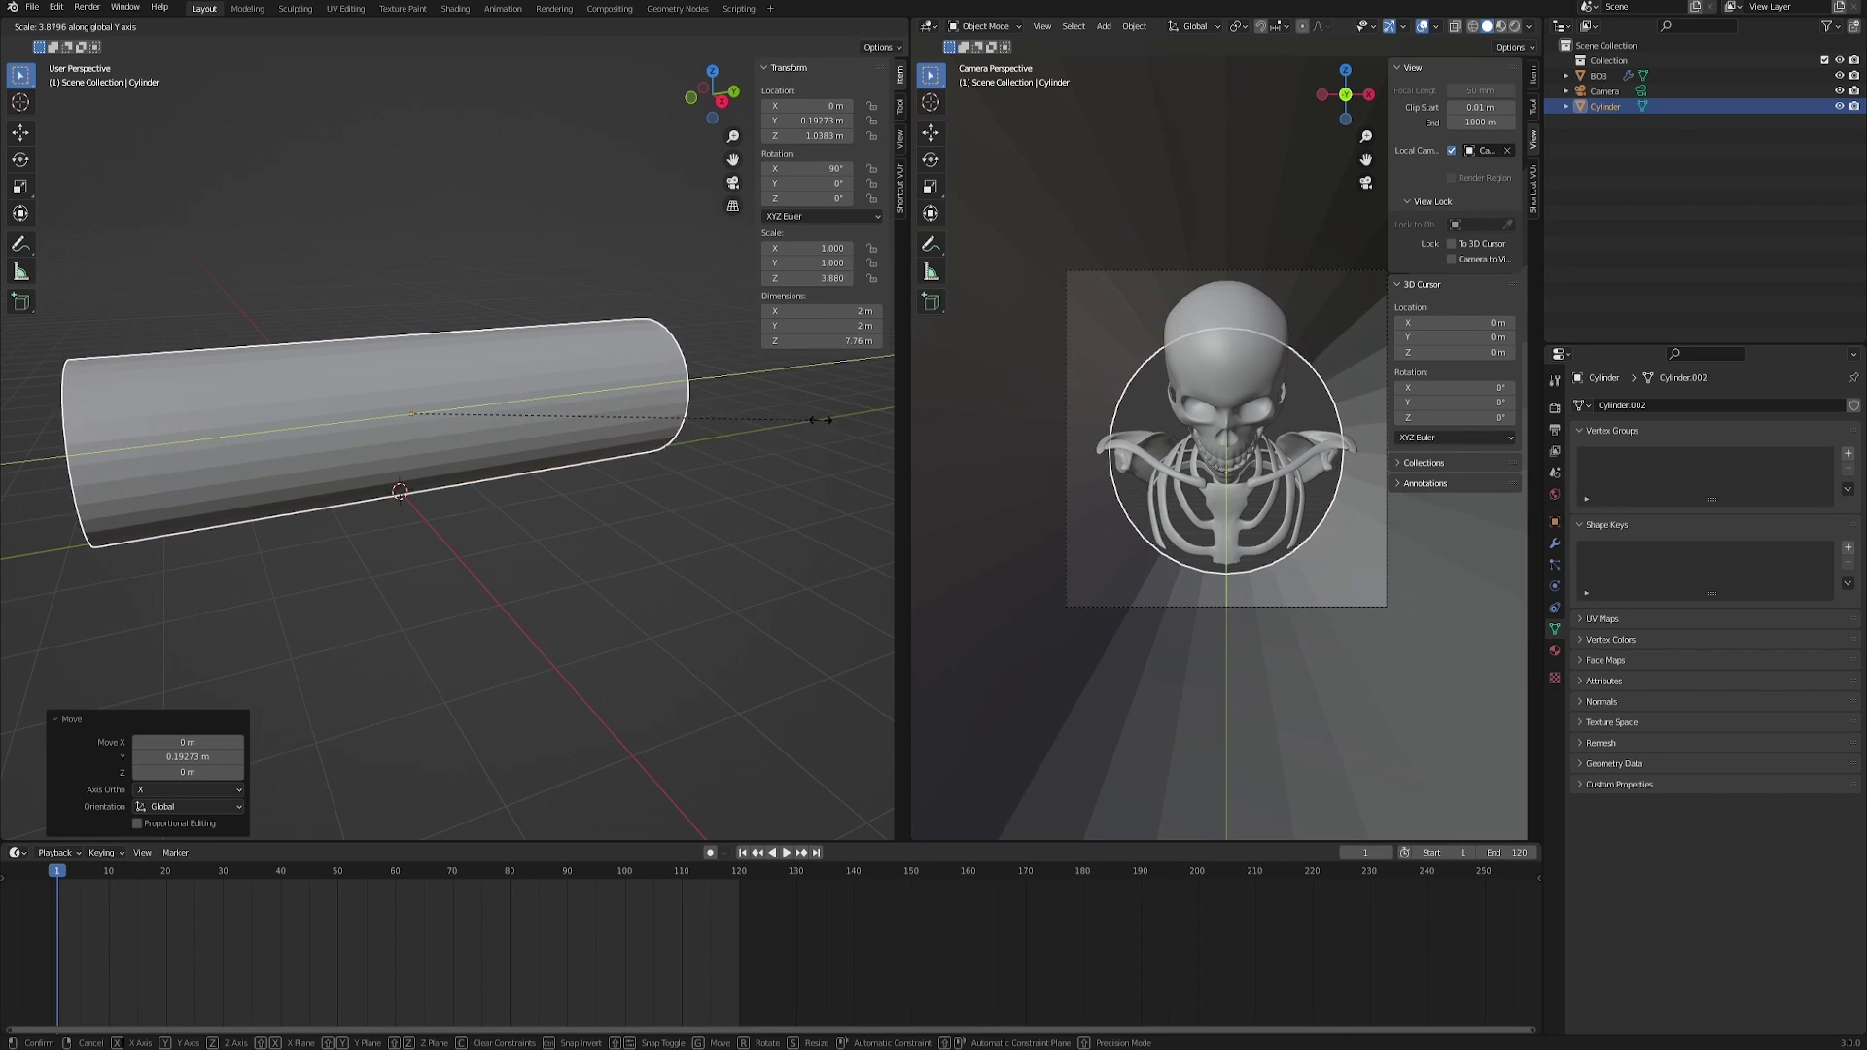
{"action": "left_click", "coordinate": [852, 422]}
{"action": "key", "text": "s"}
{"action": "key", "text": "y"}
{"action": "left_click", "coordinate": [875, 469]}
Move the tube about 6.72 m along Y so that its near opening sits behind the skeleton.
{"action": "key", "text": "g"}
{"action": "key", "text": "y"}
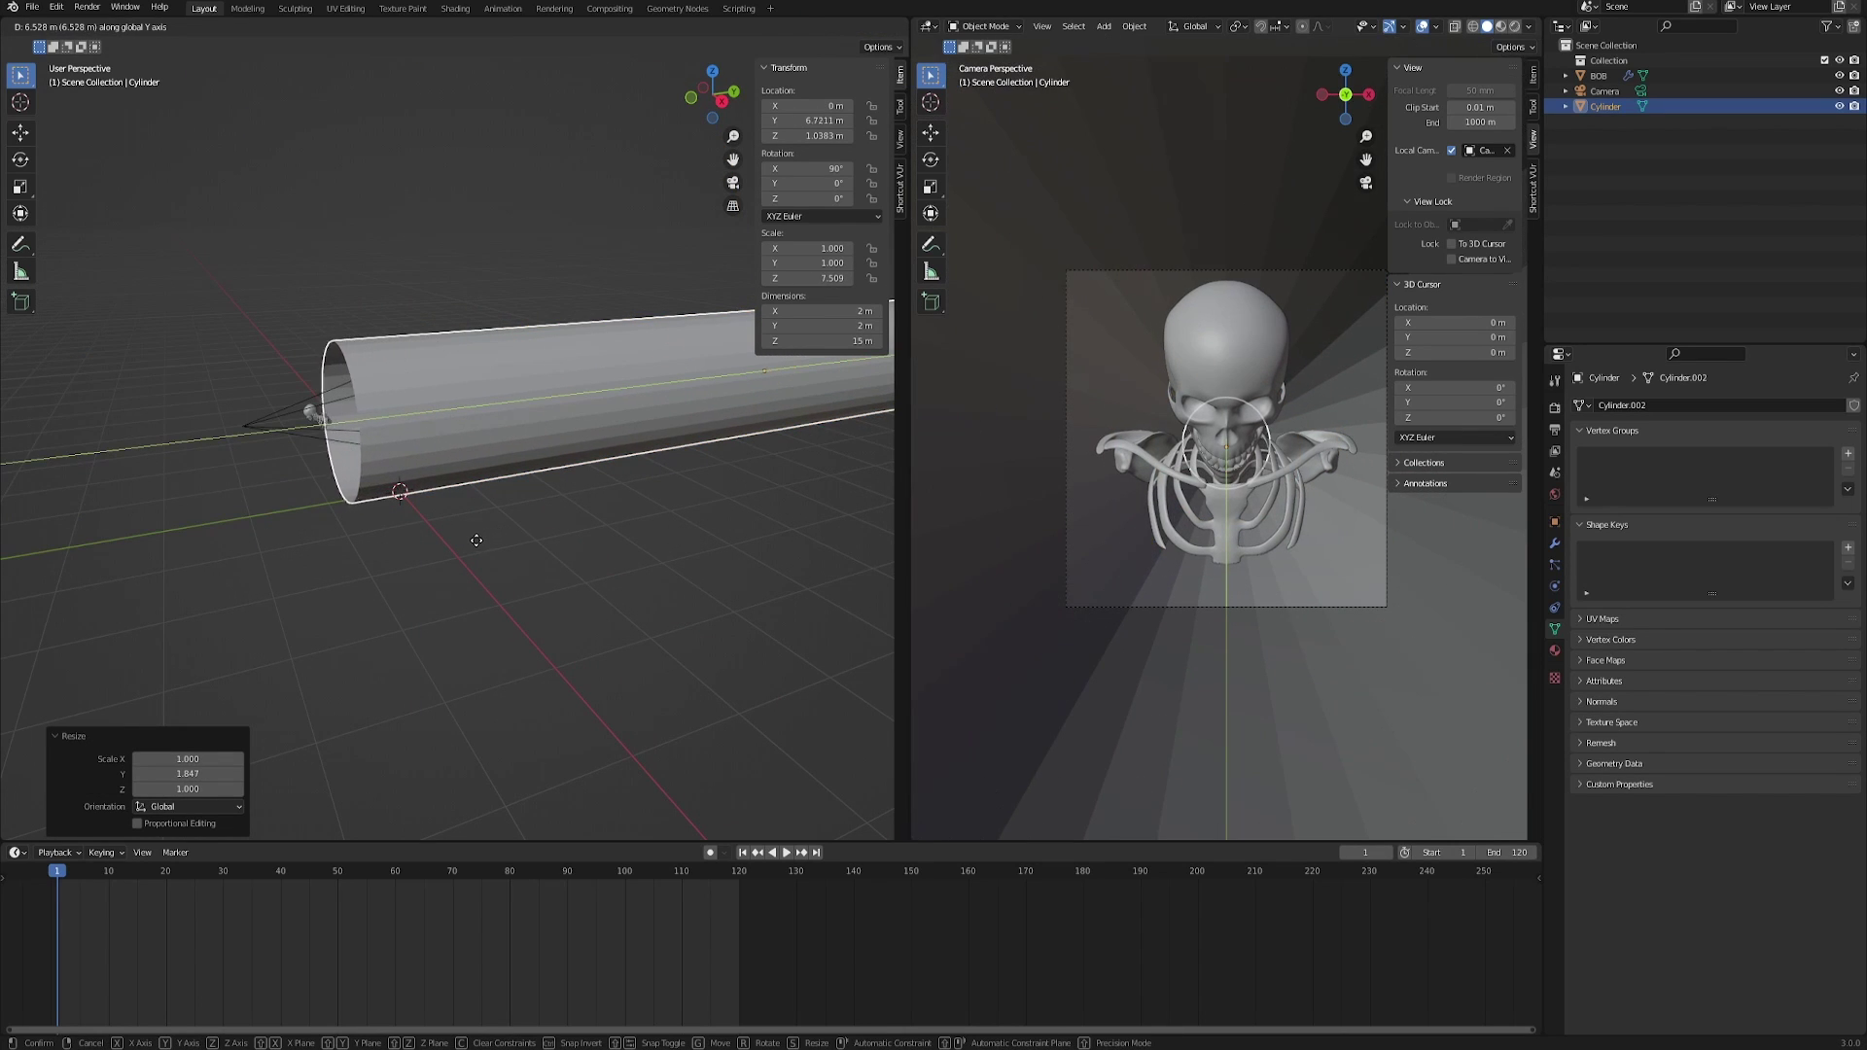
{"action": "left_click", "coordinate": [491, 552]}
Hide the sidebar in the camera viewport and enlarge the camera frame.
{"action": "key", "text": "n"}
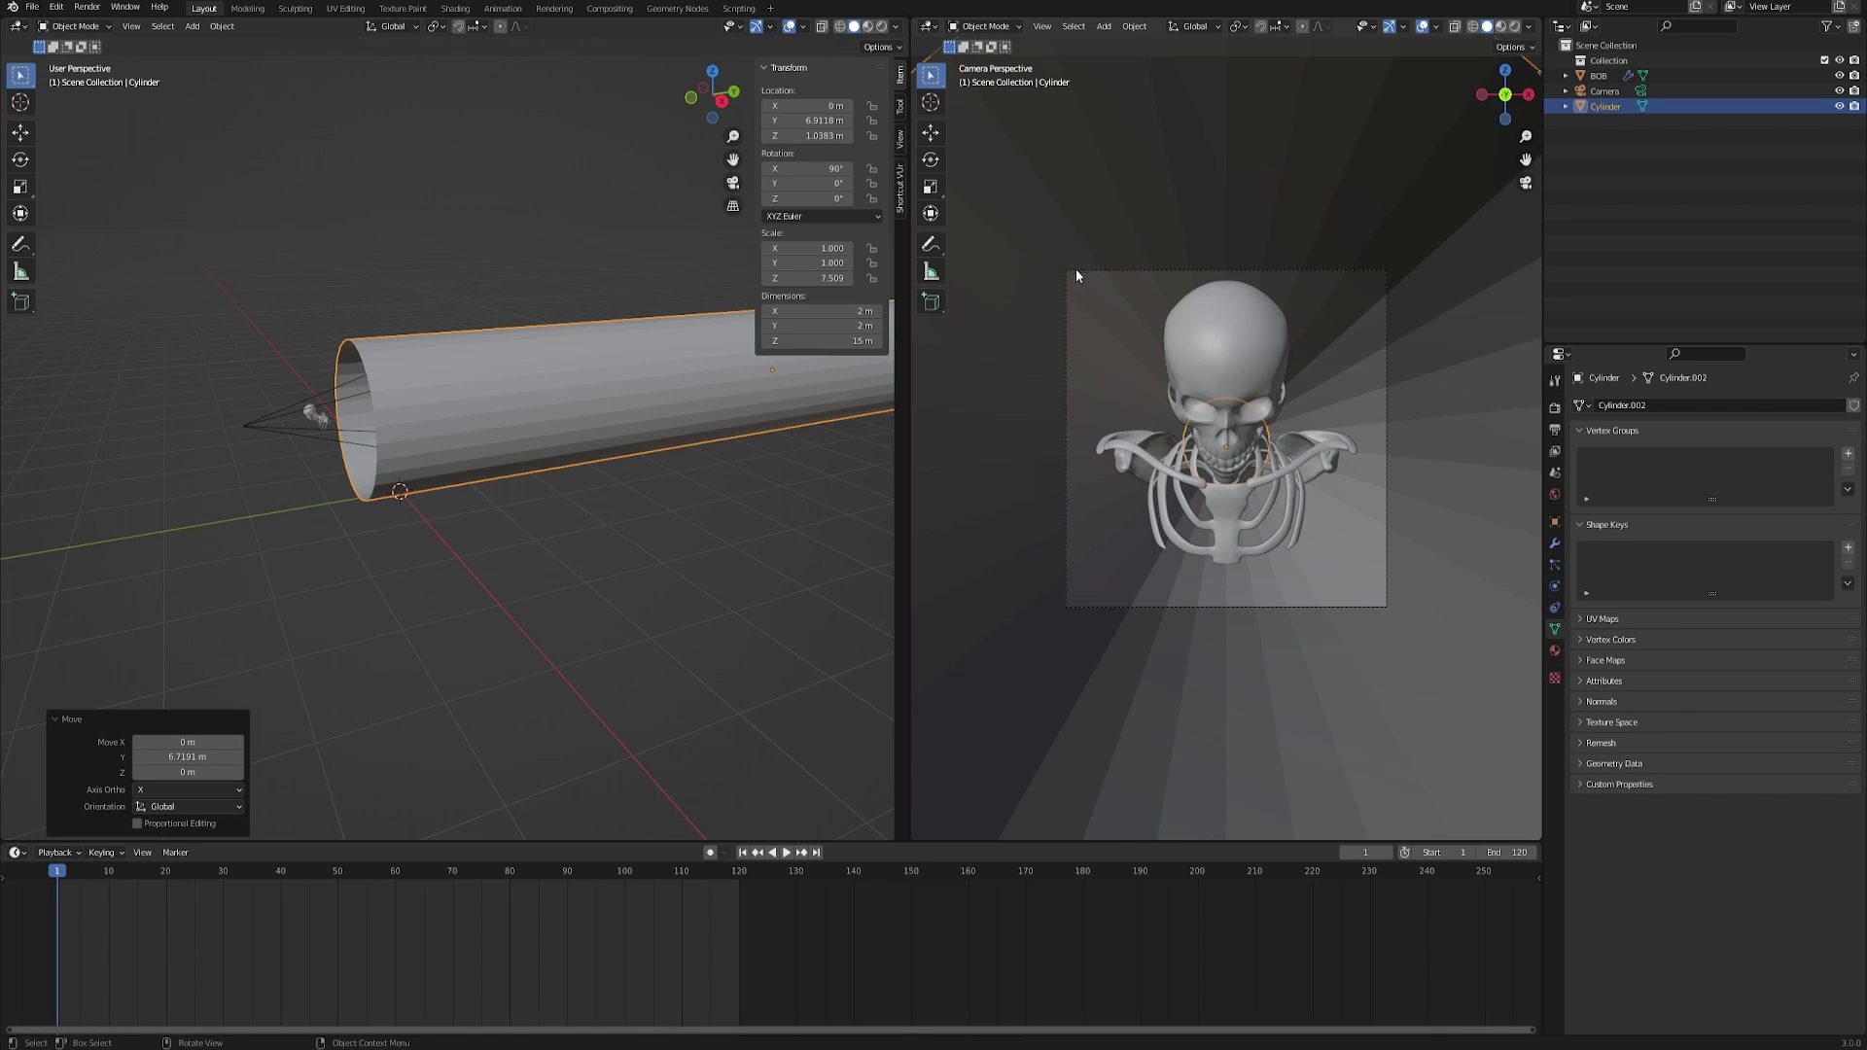
{"action": "scroll", "coordinate": [1249, 352], "scroll_direction": "up", "scroll_amount": 2}
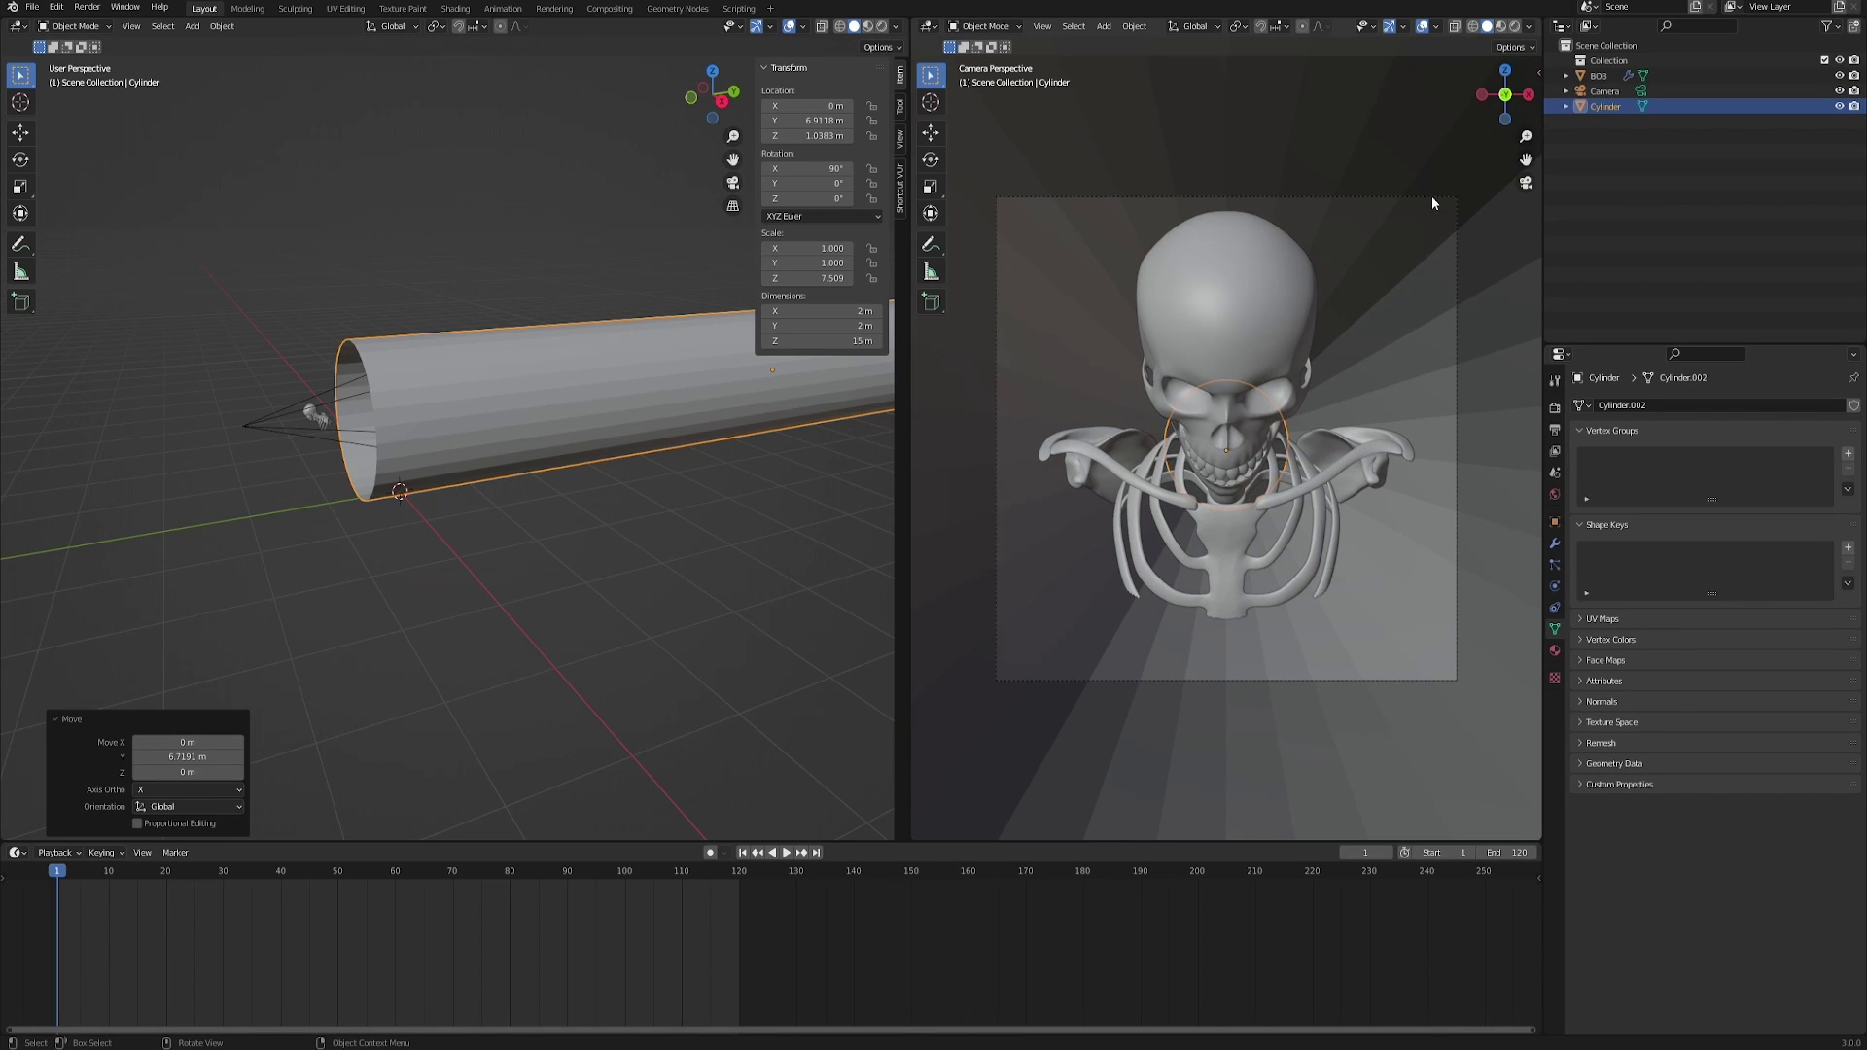
{"action": "scroll", "coordinate": [1269, 567], "scroll_direction": "up", "scroll_amount": 1}
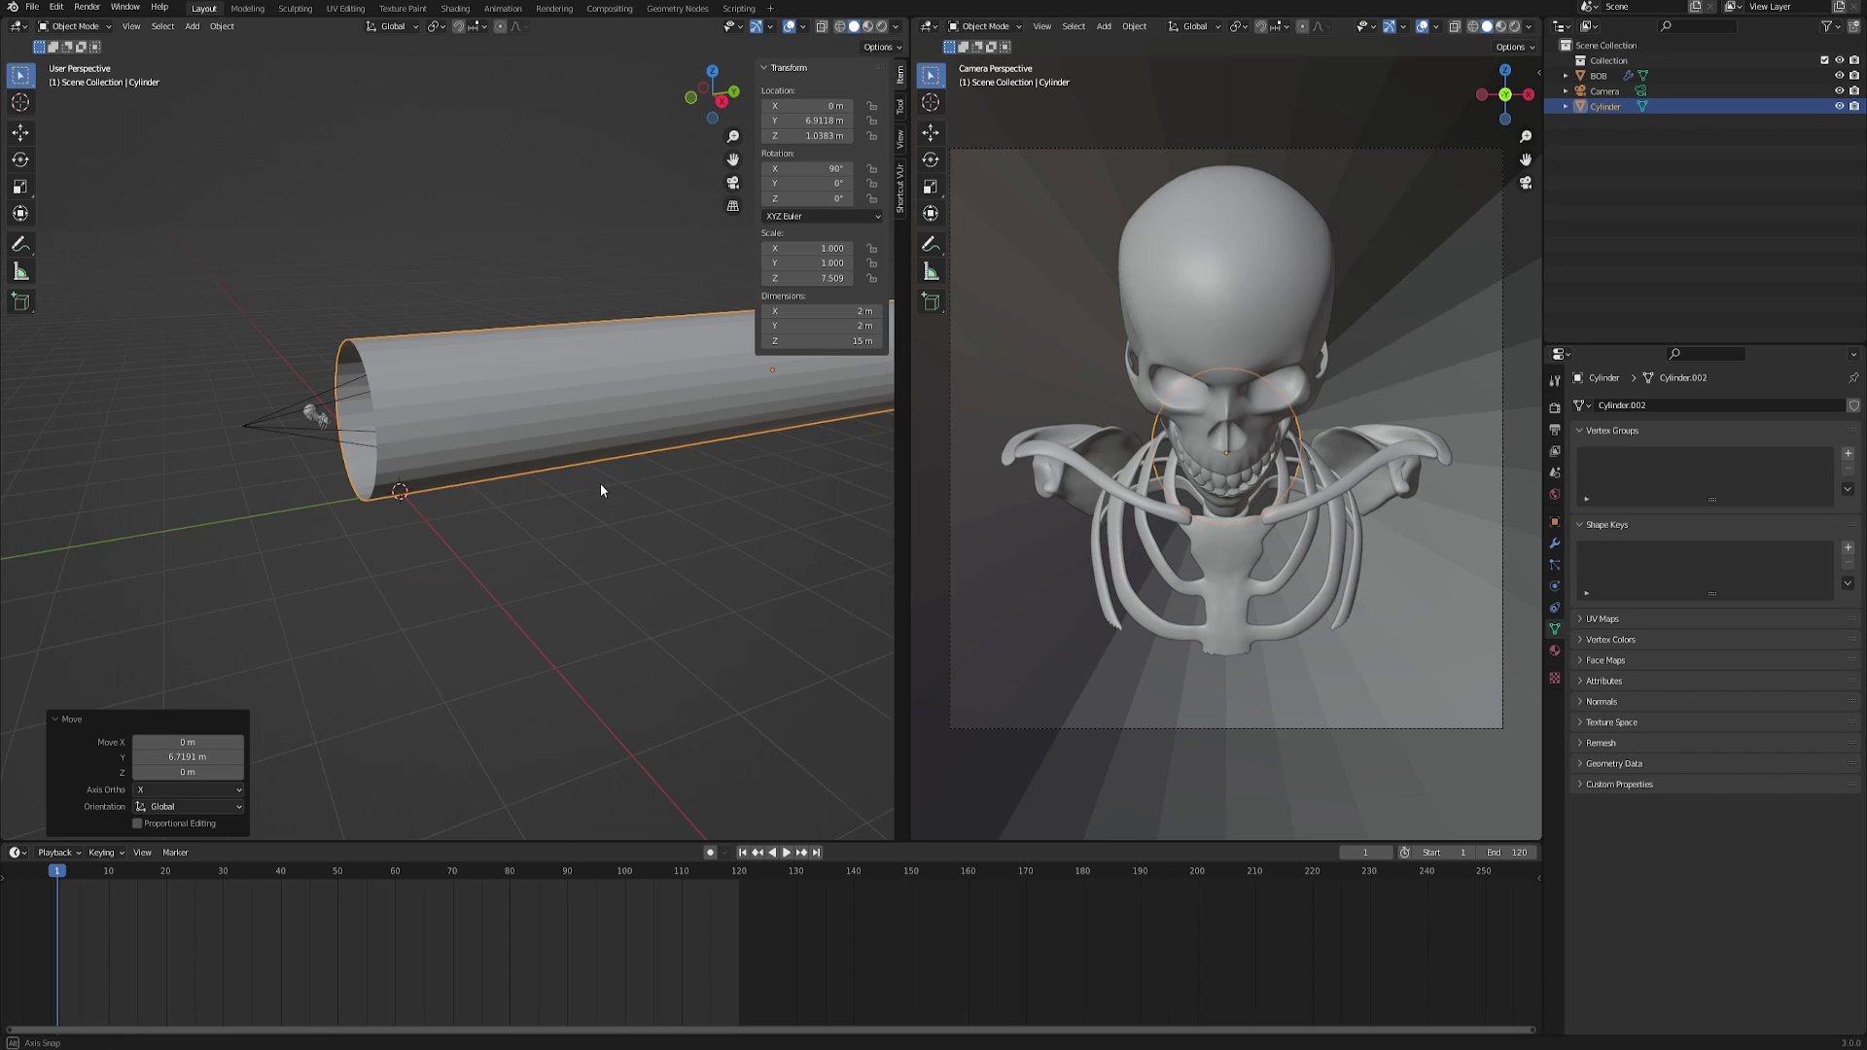
Scale the tube along the Y axis to a length of about 36.9 m.
{"action": "middle_click_drag", "start_coordinate": [601, 490], "coordinate": [617, 492]}
{"action": "scroll", "coordinate": [681, 498], "scroll_direction": "down", "scroll_amount": 4}
{"action": "middle_click_drag", "start_coordinate": [759, 505], "coordinate": [544, 516], "text": "shift"}
{"action": "key", "text": "s"}
{"action": "key", "text": "y"}
{"action": "left_click", "coordinate": [116, 510]}
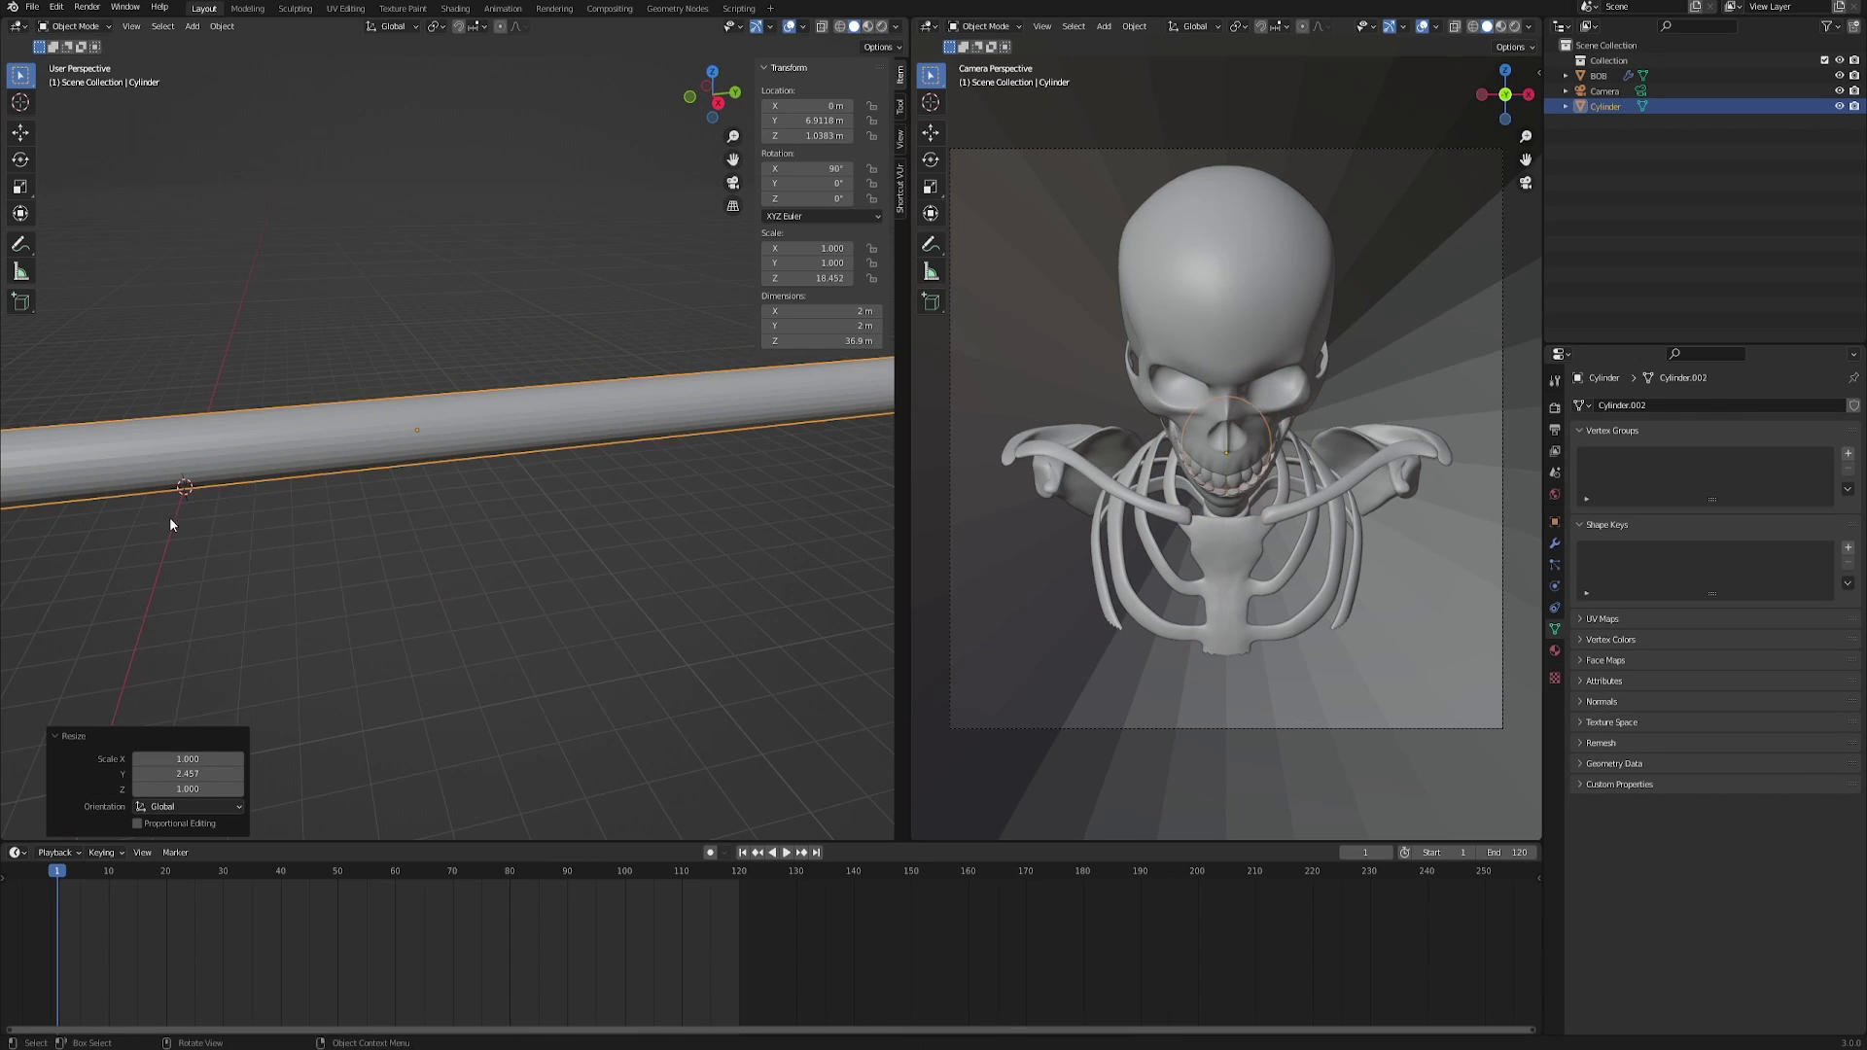
Move the lengthened tube about 11.18 m along Y so that its near opening sits behind the skeleton again.
{"action": "key", "text": "g"}
{"action": "key", "text": "y"}
{"action": "left_click", "coordinate": [474, 533]}
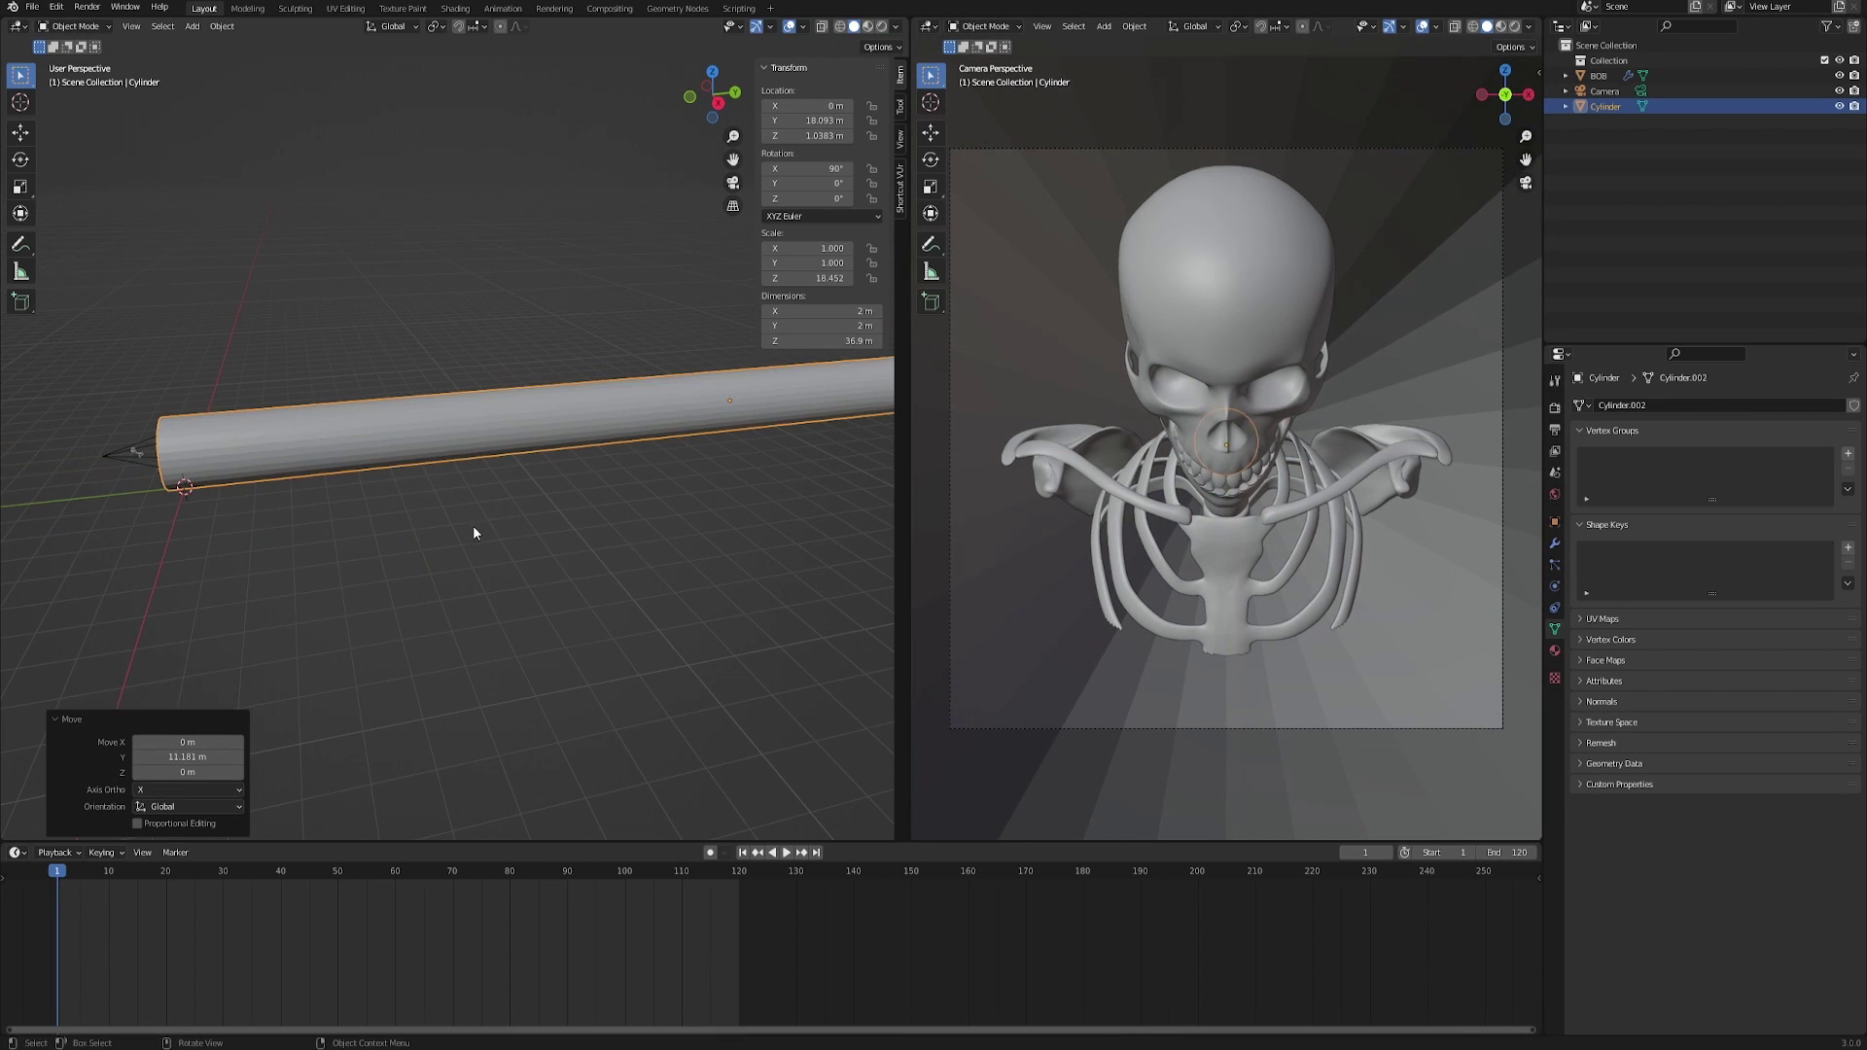
Shade the tube smooth to remove the visible facets from the backplate.
{"action": "scroll", "coordinate": [1239, 446], "scroll_direction": "up", "scroll_amount": 3}
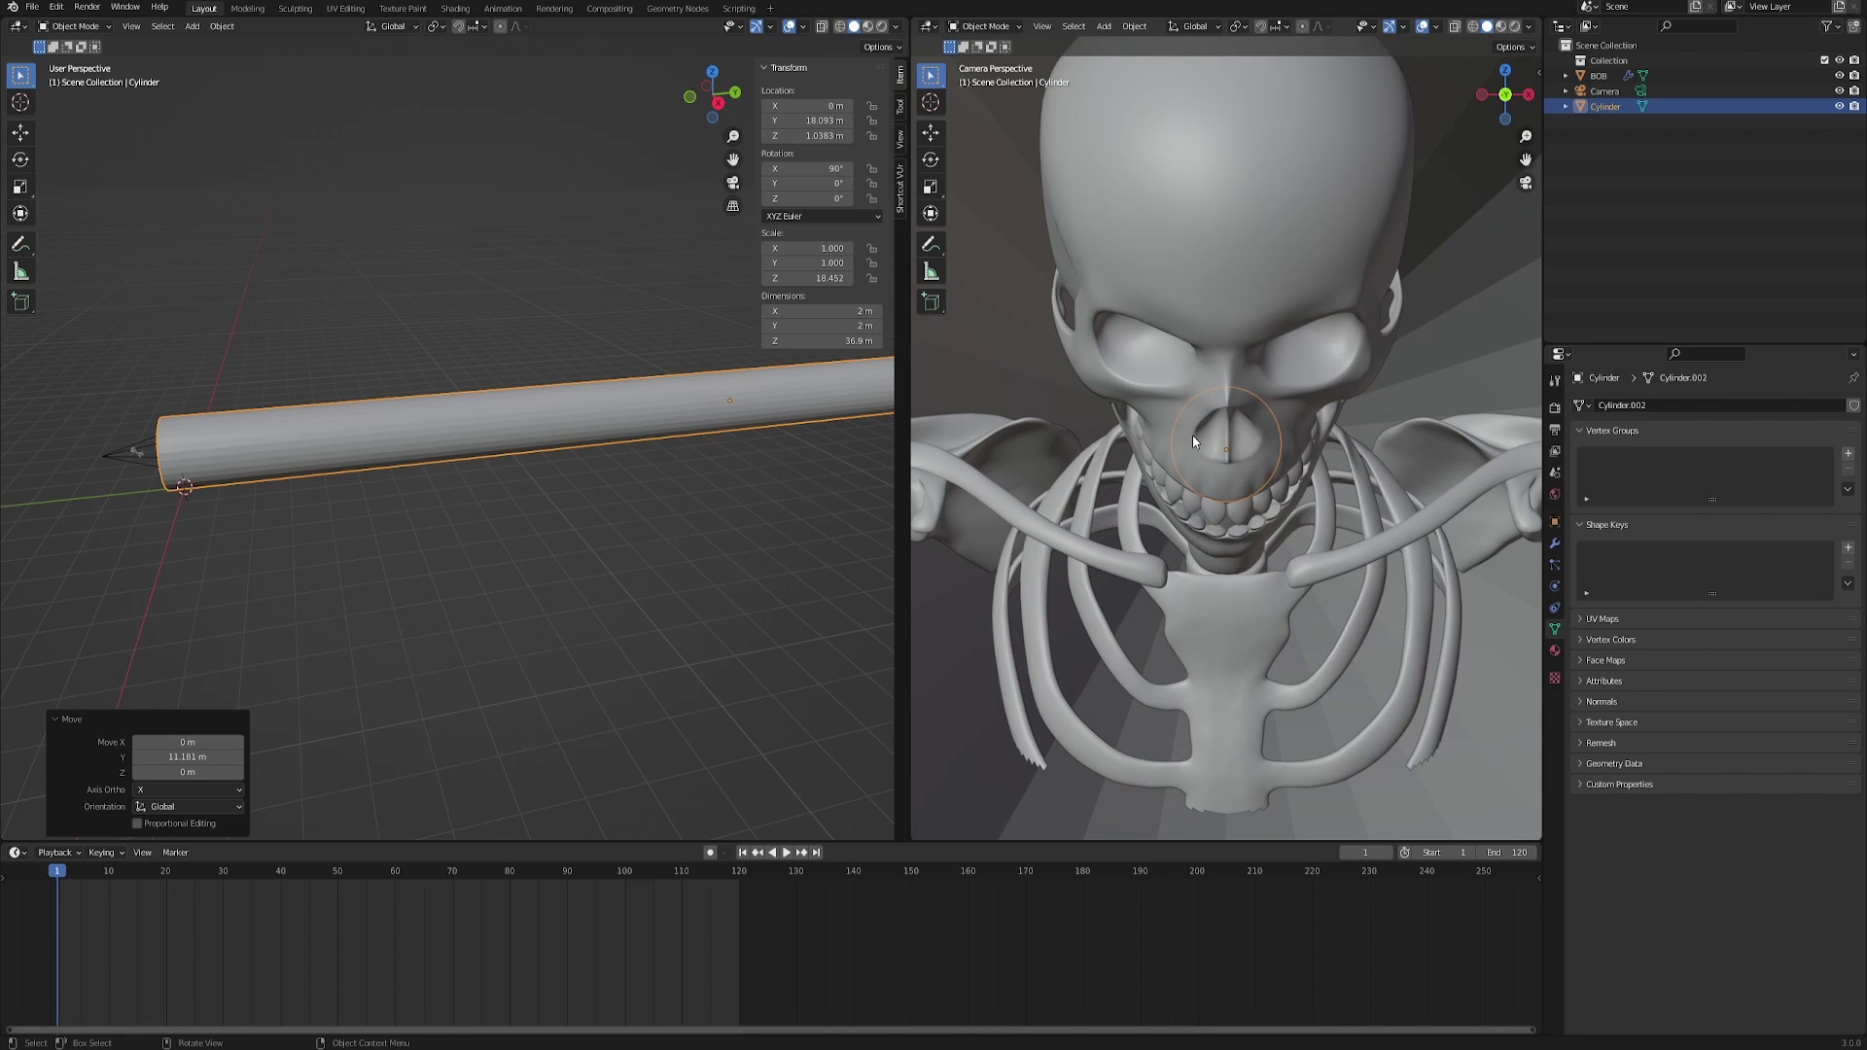
{"action": "scroll", "coordinate": [1193, 434], "scroll_direction": "down", "scroll_amount": 3}
{"action": "scroll", "coordinate": [1225, 446], "scroll_direction": "up", "scroll_amount": 5}
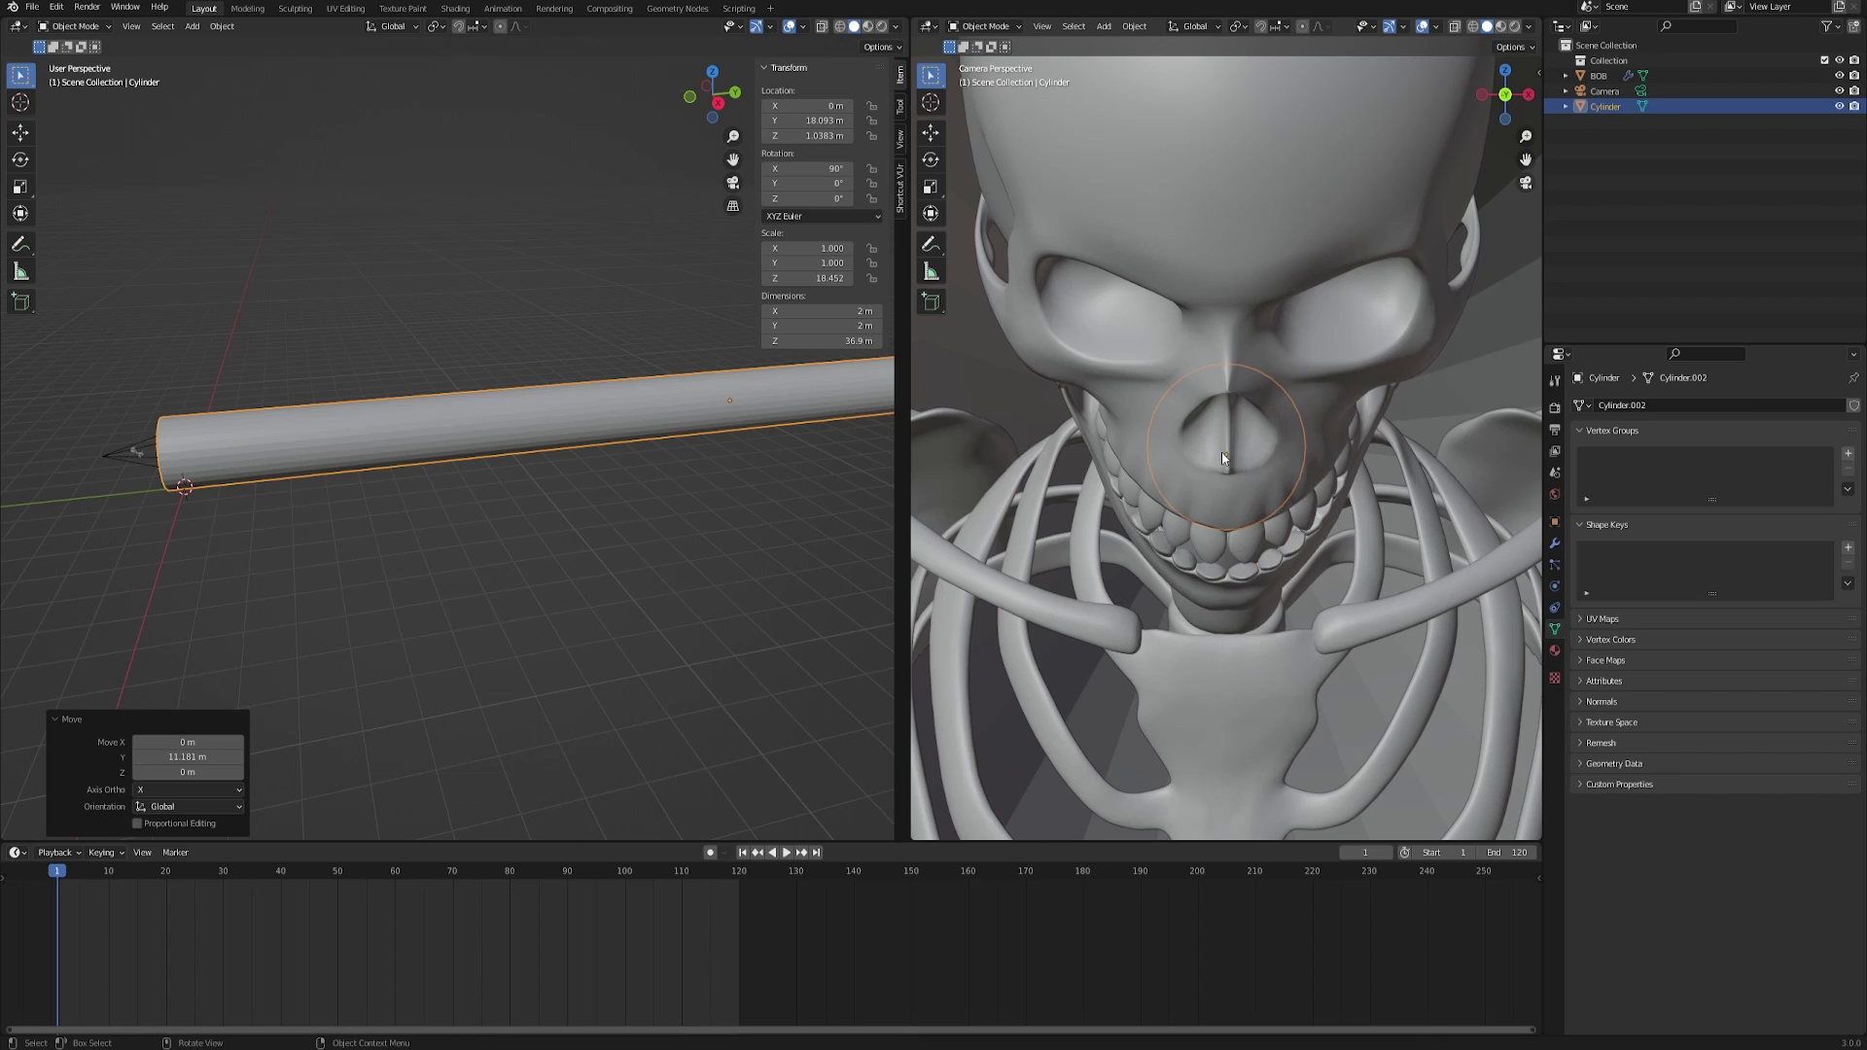
{"action": "scroll", "coordinate": [1196, 391], "scroll_direction": "down", "scroll_amount": 6}
{"action": "scroll", "coordinate": [1214, 389], "scroll_direction": "up", "scroll_amount": 1}
{"action": "middle_click_drag", "start_coordinate": [391, 477], "coordinate": [590, 465]}
{"action": "right_click", "coordinate": [374, 455]}
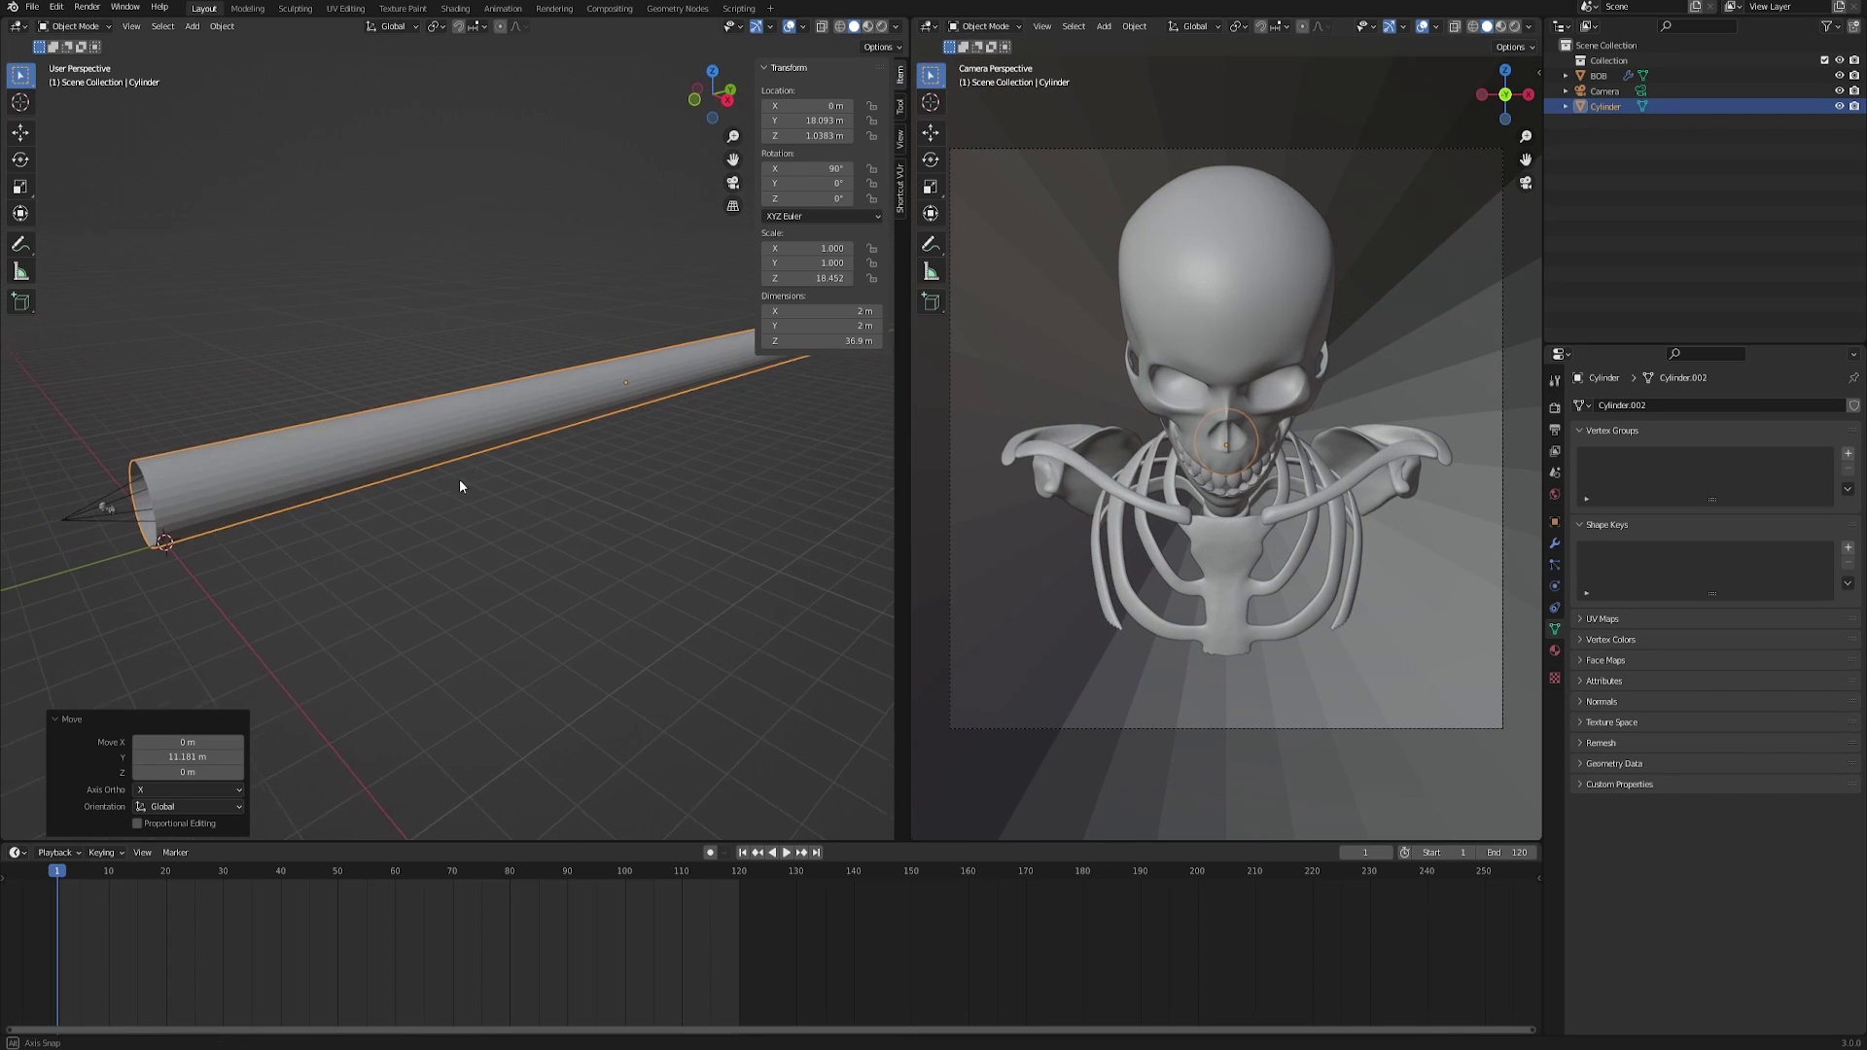
{"action": "left_click", "coordinate": [337, 454]}
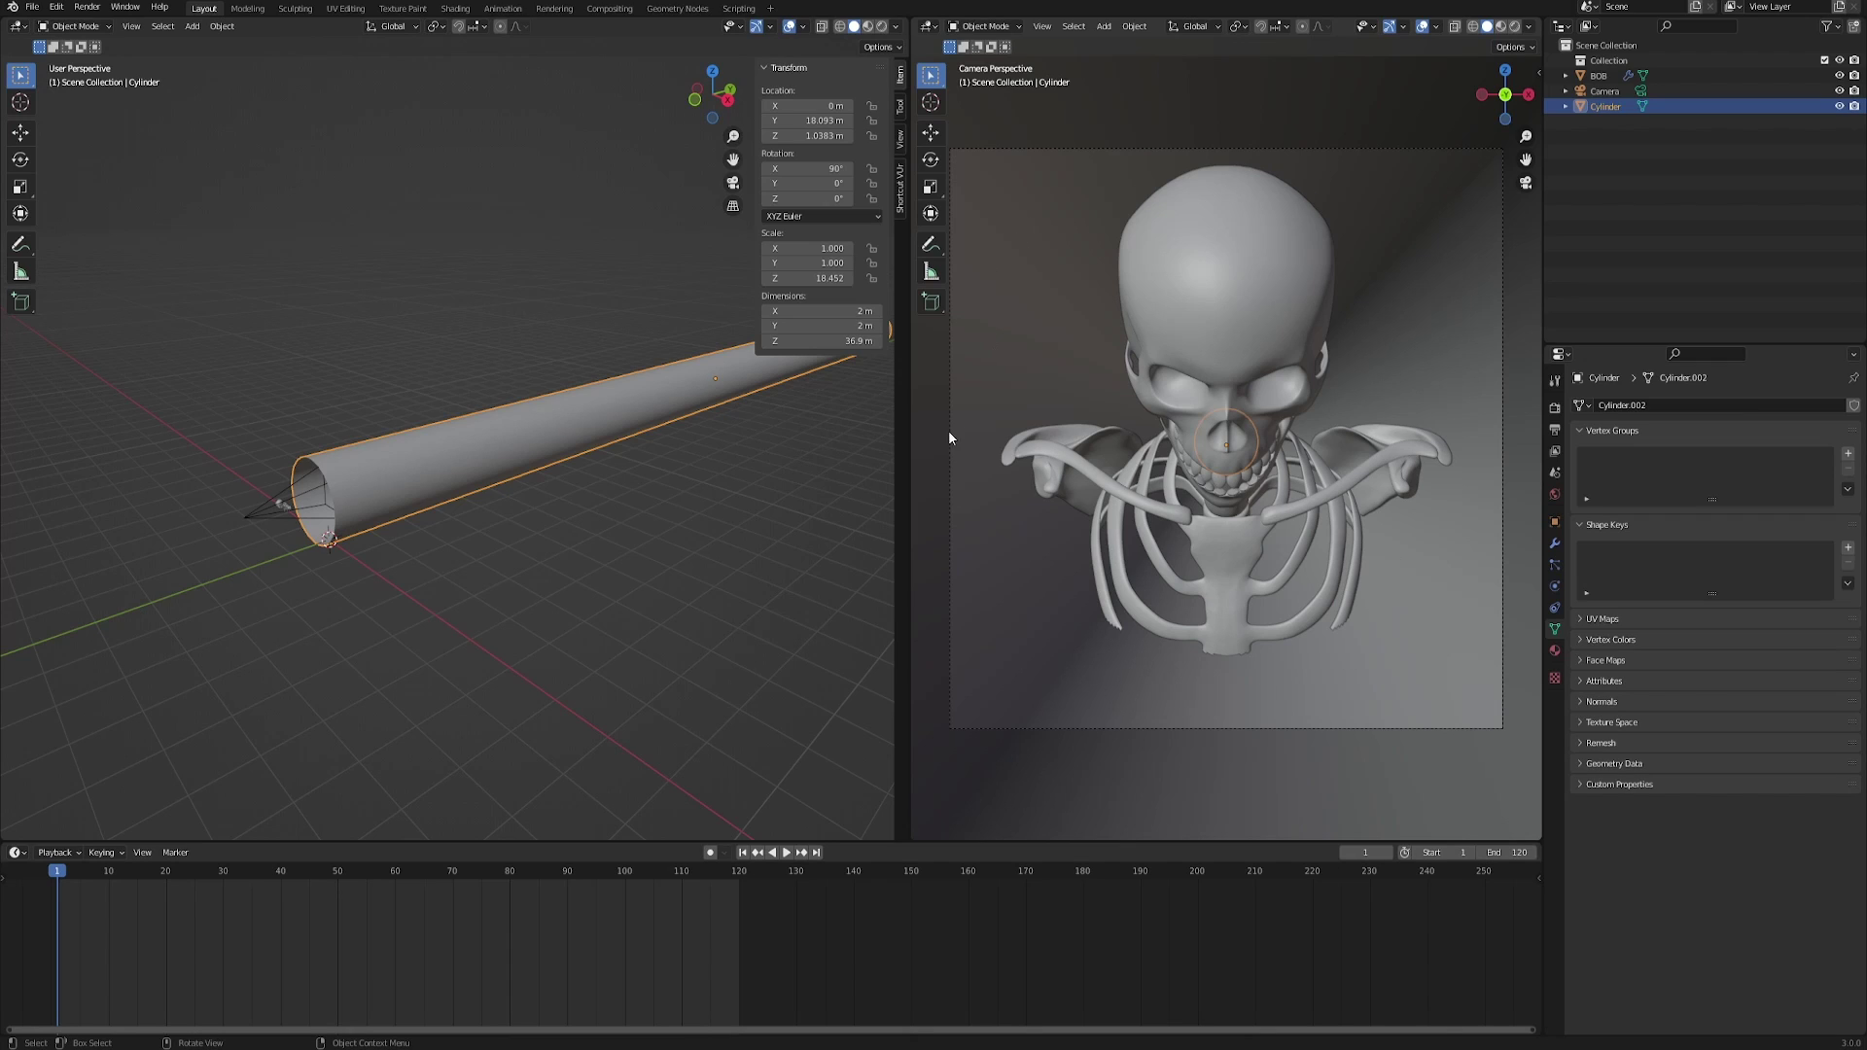
Switch the perspective viewport to the Shader Editor and create a new material named SUBSCRIBE for the cylinder.
{"action": "left_click", "coordinate": [18, 27]}
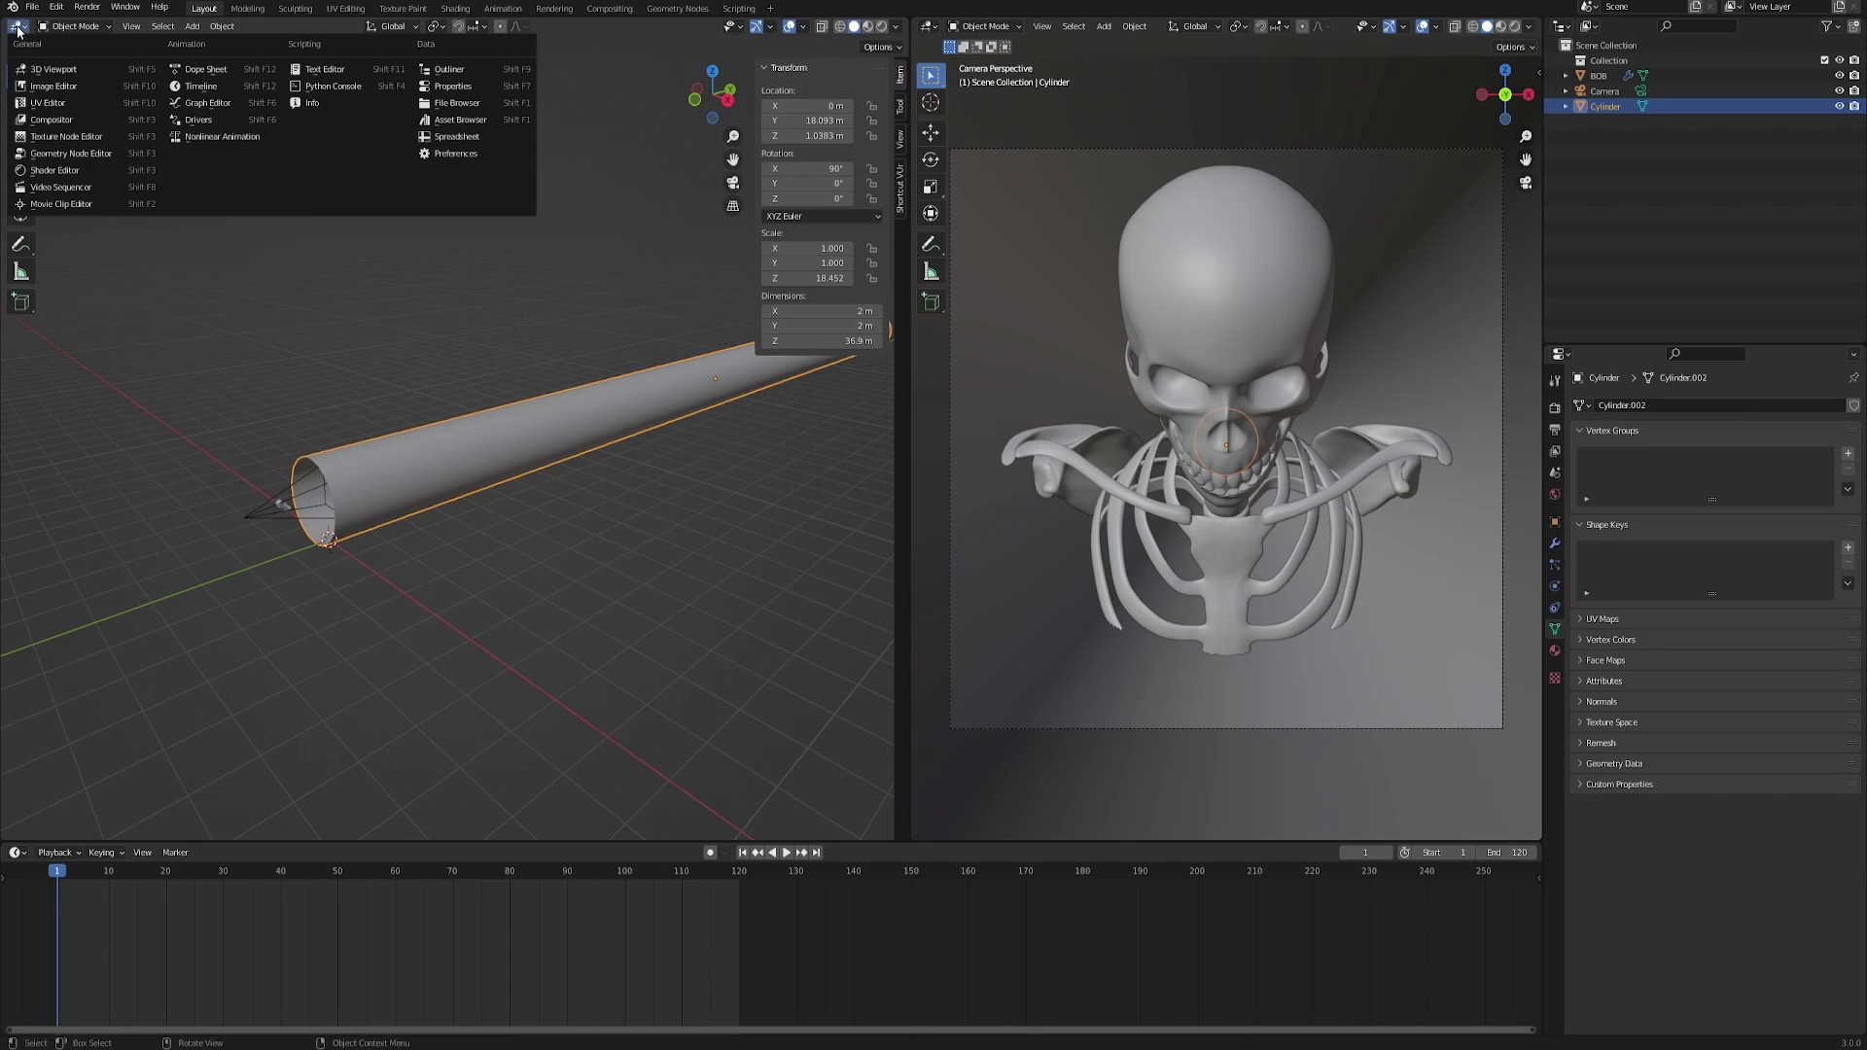
{"action": "left_click", "coordinate": [37, 172]}
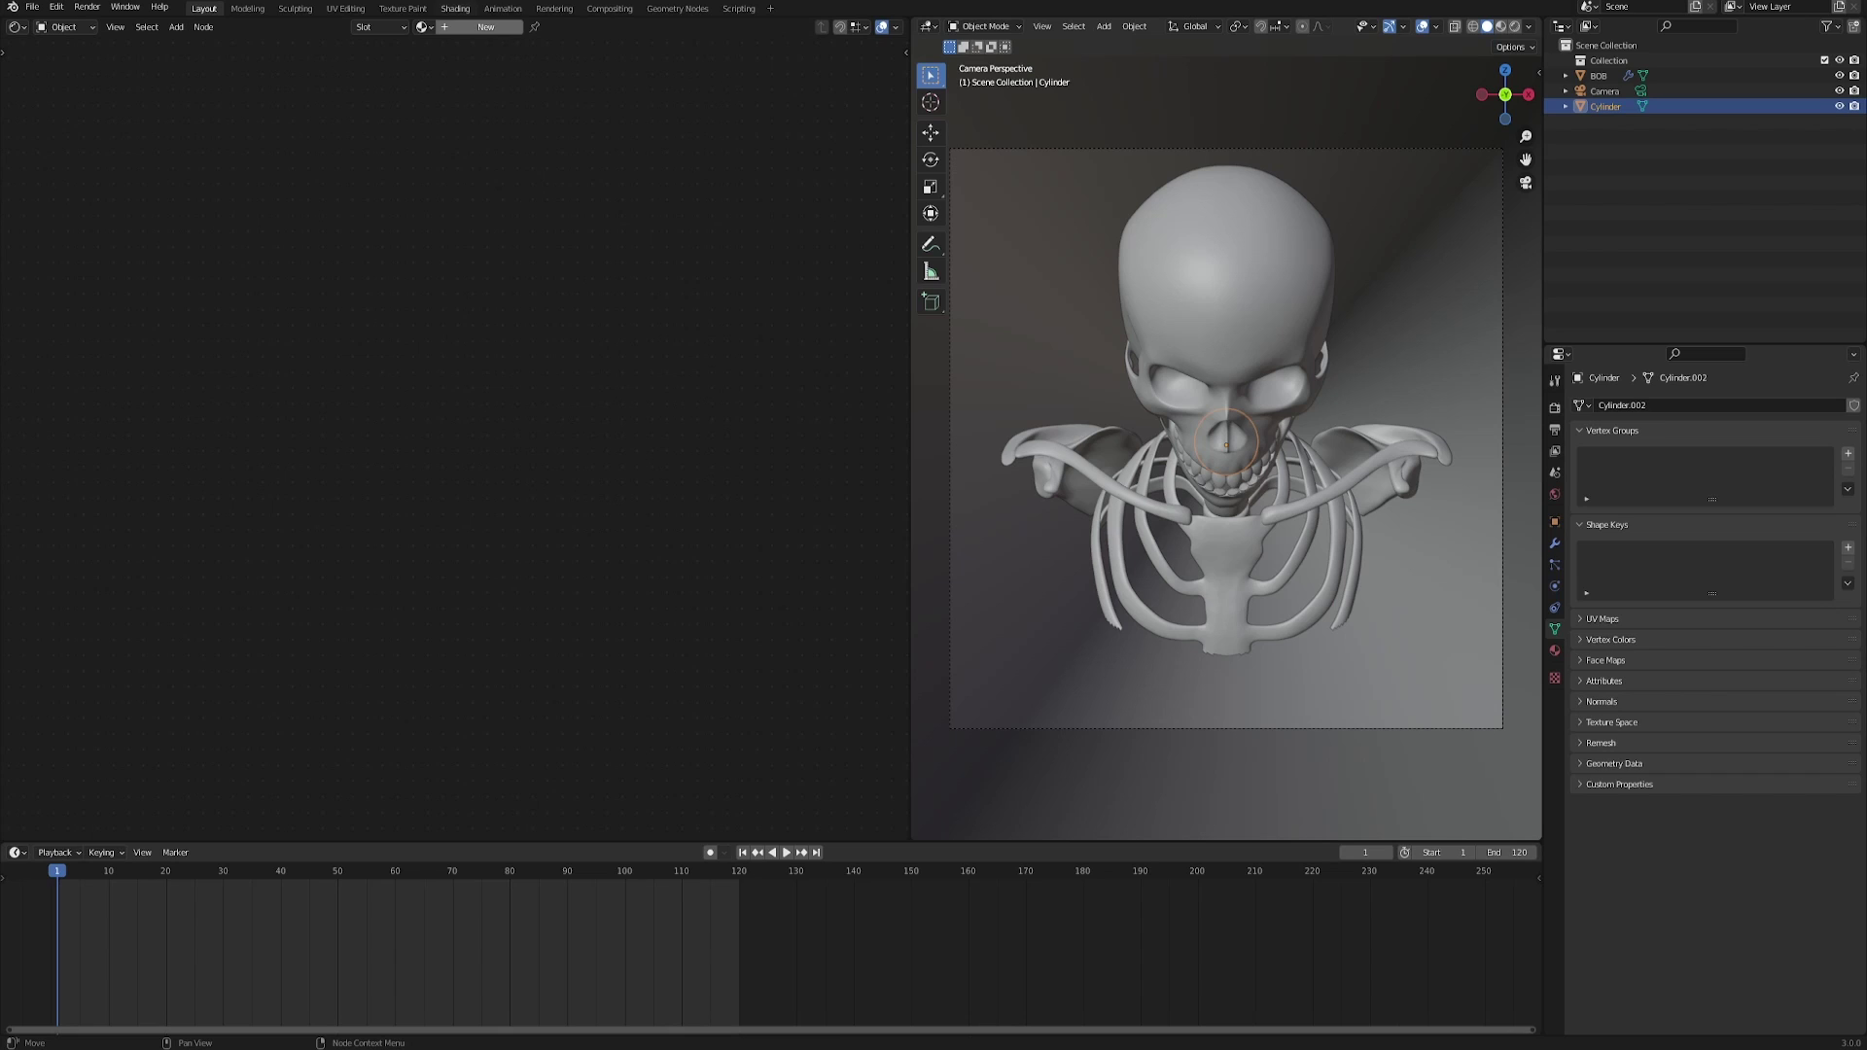
{"action": "left_click", "coordinate": [474, 30]}
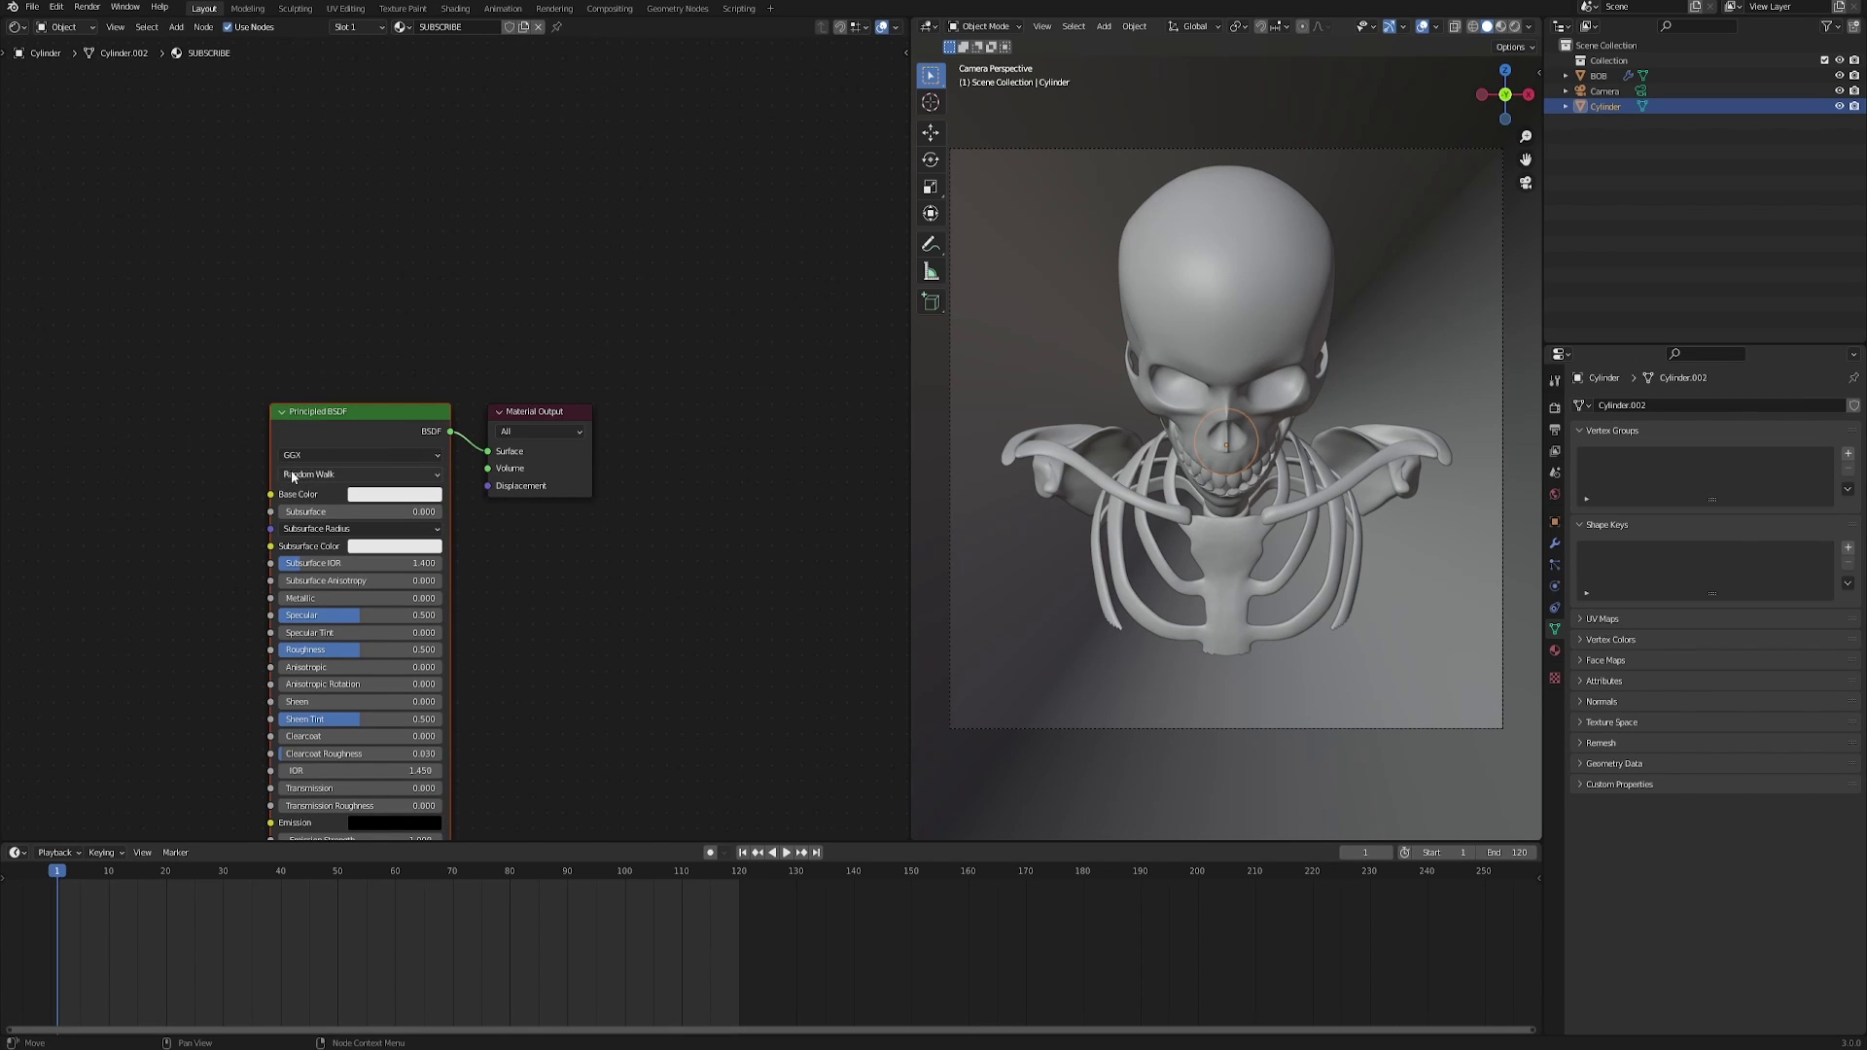
Replace the Principled BSDF with an Emission shader node placed beside the Material Output.
{"action": "key", "text": "x"}
{"action": "key", "text": "shift+a"}
{"action": "type", "text": "semi"}
{"action": "key", "text": "Return"}
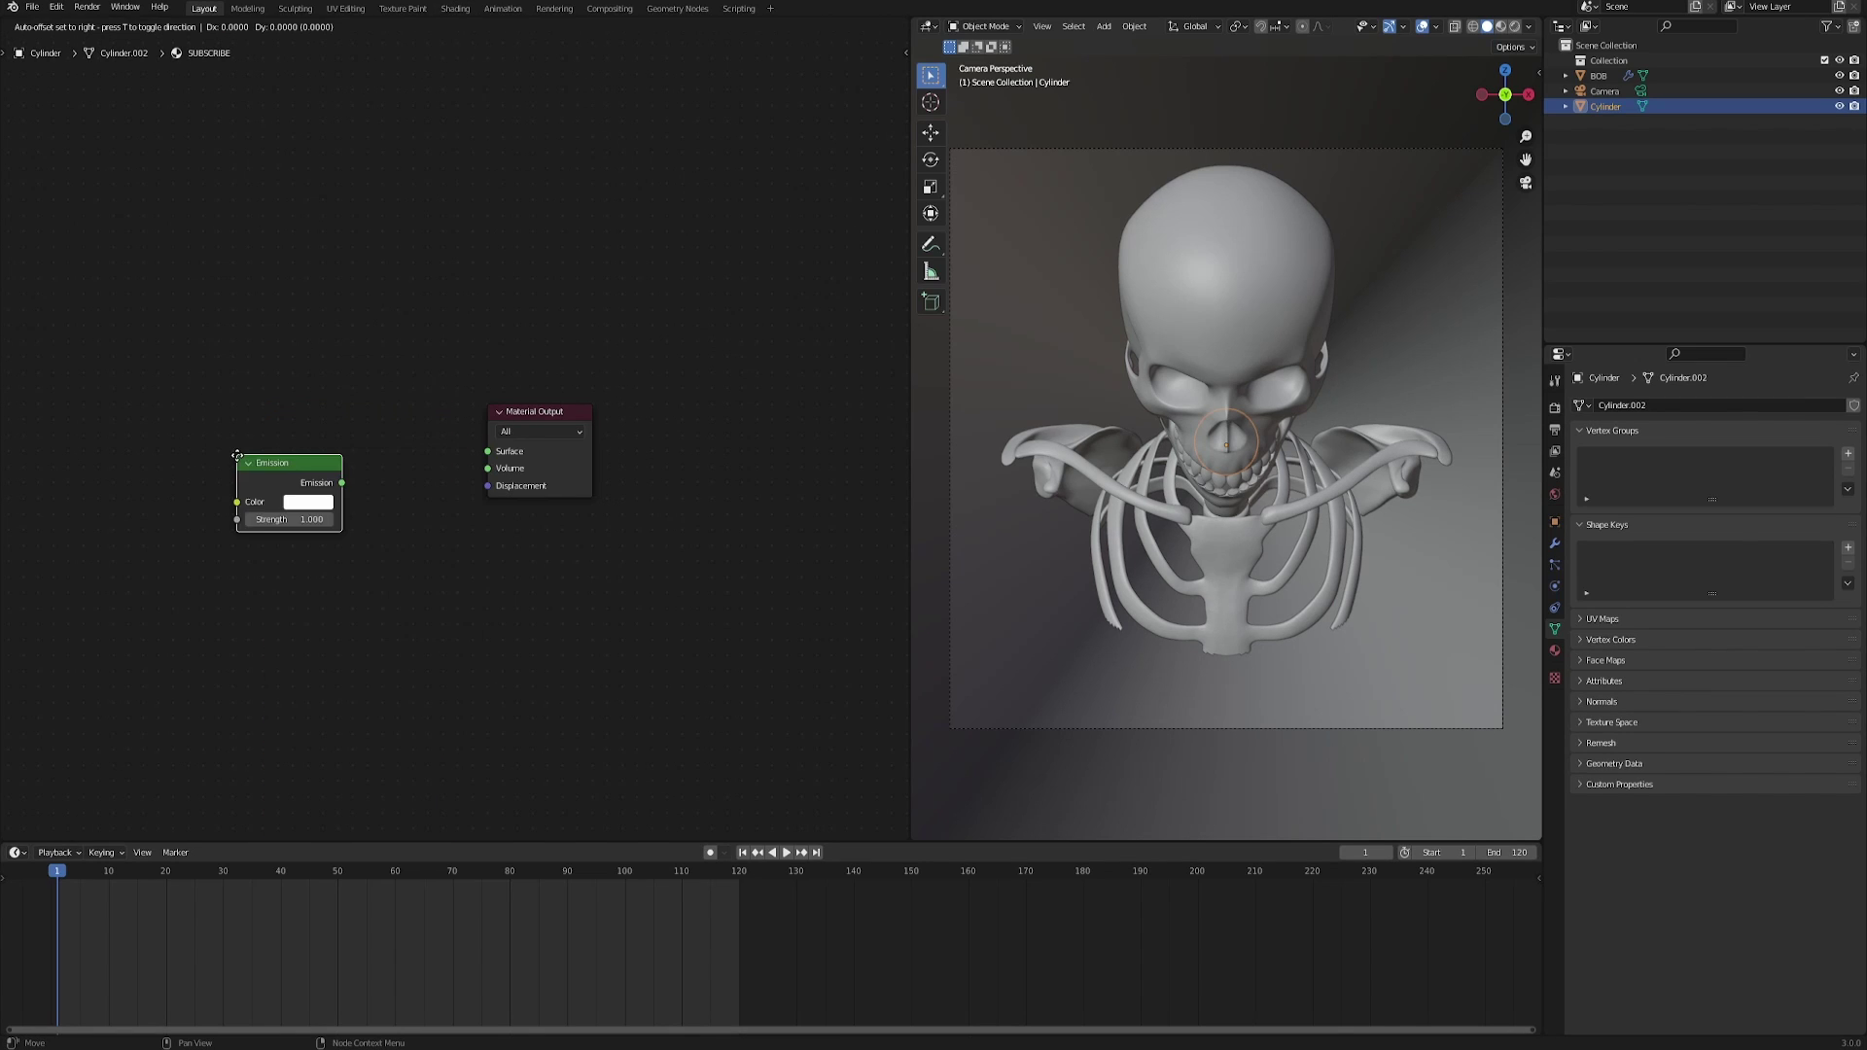
{"action": "left_click", "coordinate": [328, 402]}
{"action": "middle_click_drag", "start_coordinate": [227, 450], "coordinate": [365, 464]}
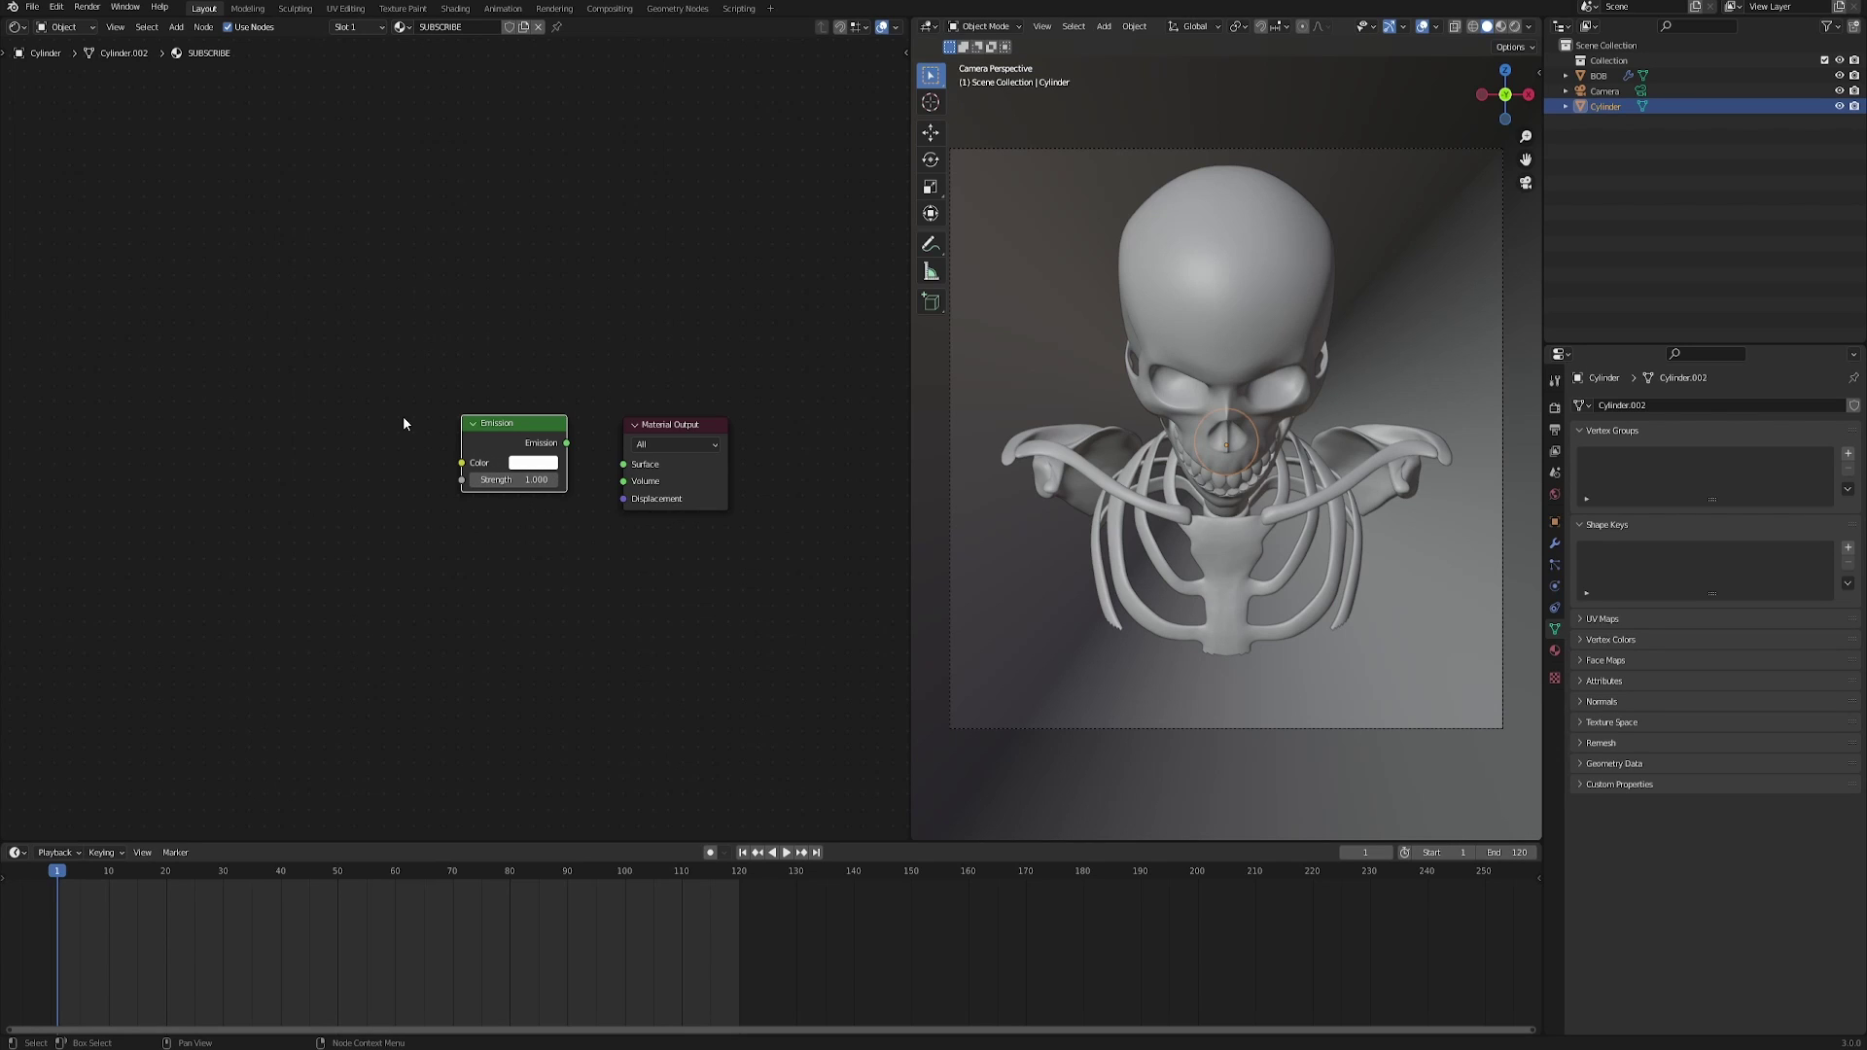
Add a Noise Texture node before the Emission node and give it linked Mapping and Texture Coordinate nodes.
{"action": "scroll", "coordinate": [401, 416], "scroll_direction": "left", "scroll_amount": 5, "text": "ctrl"}
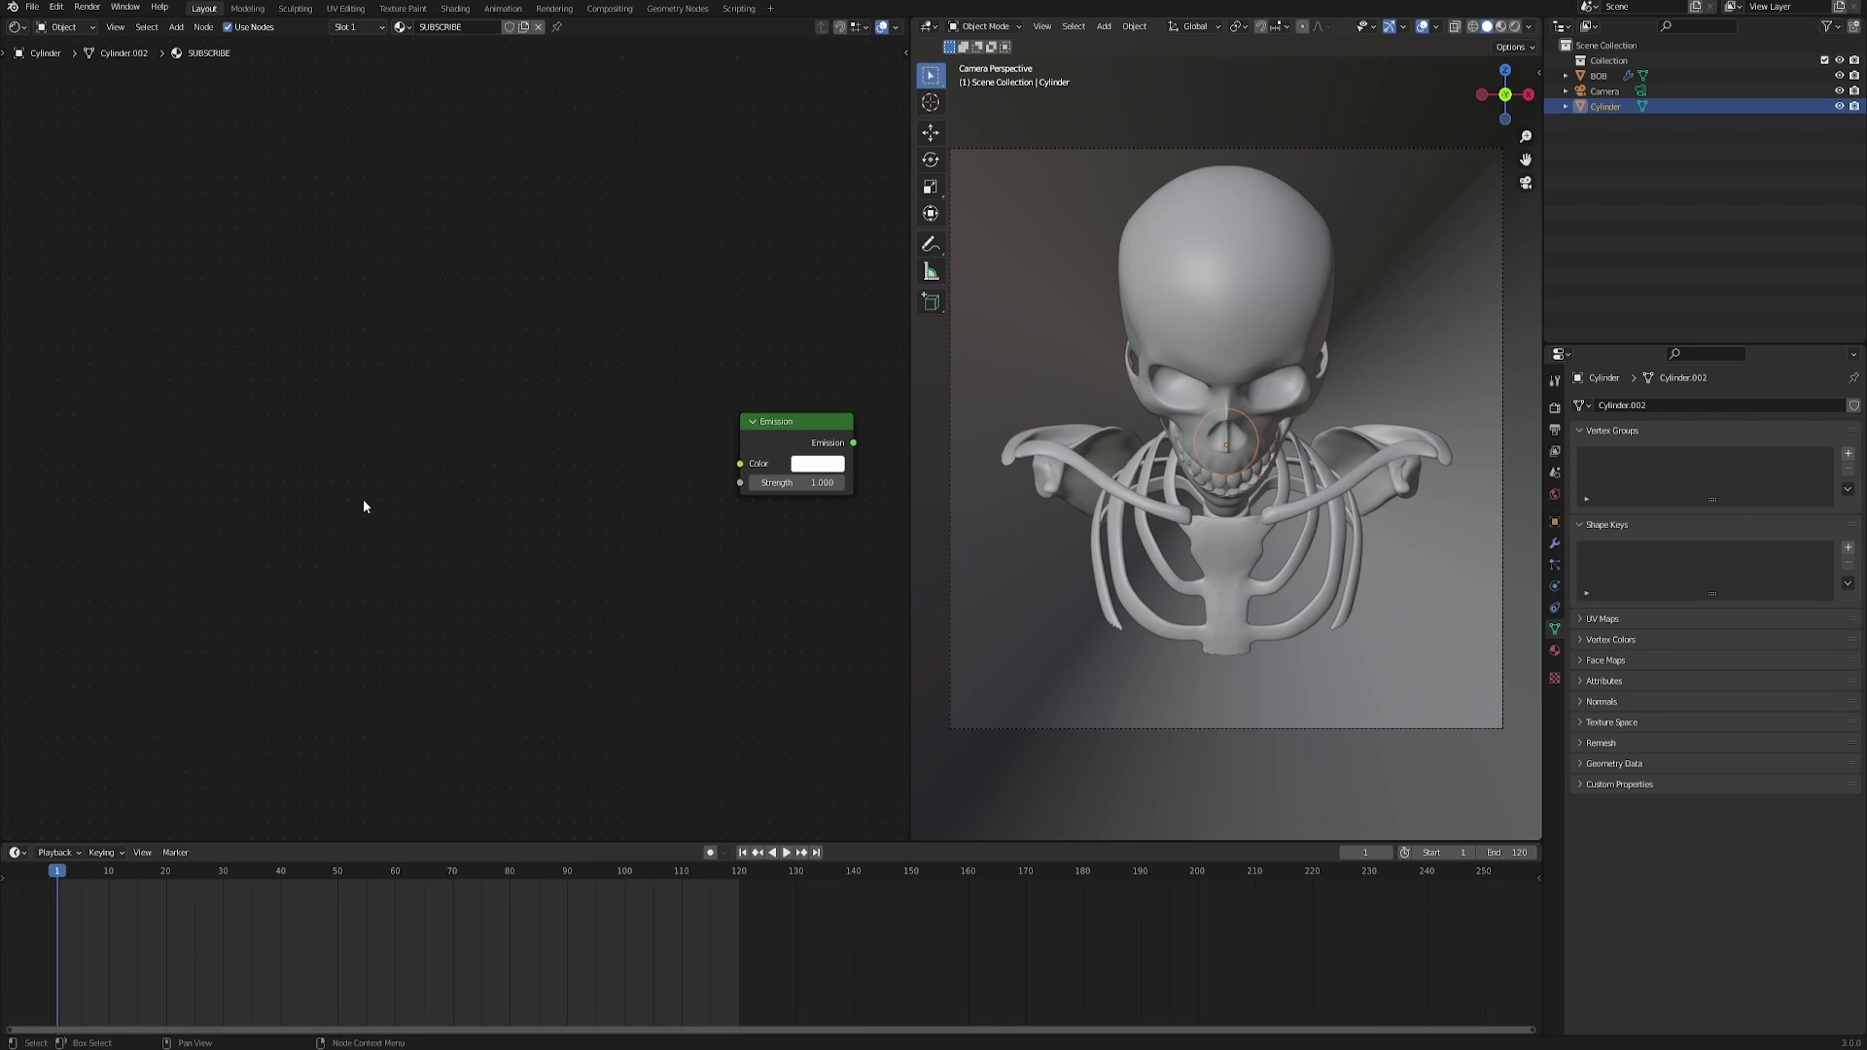
{"action": "key", "text": "F3"}
{"action": "type", "text": "NOISE TE"}
{"action": "left_click", "coordinate": [489, 543]}
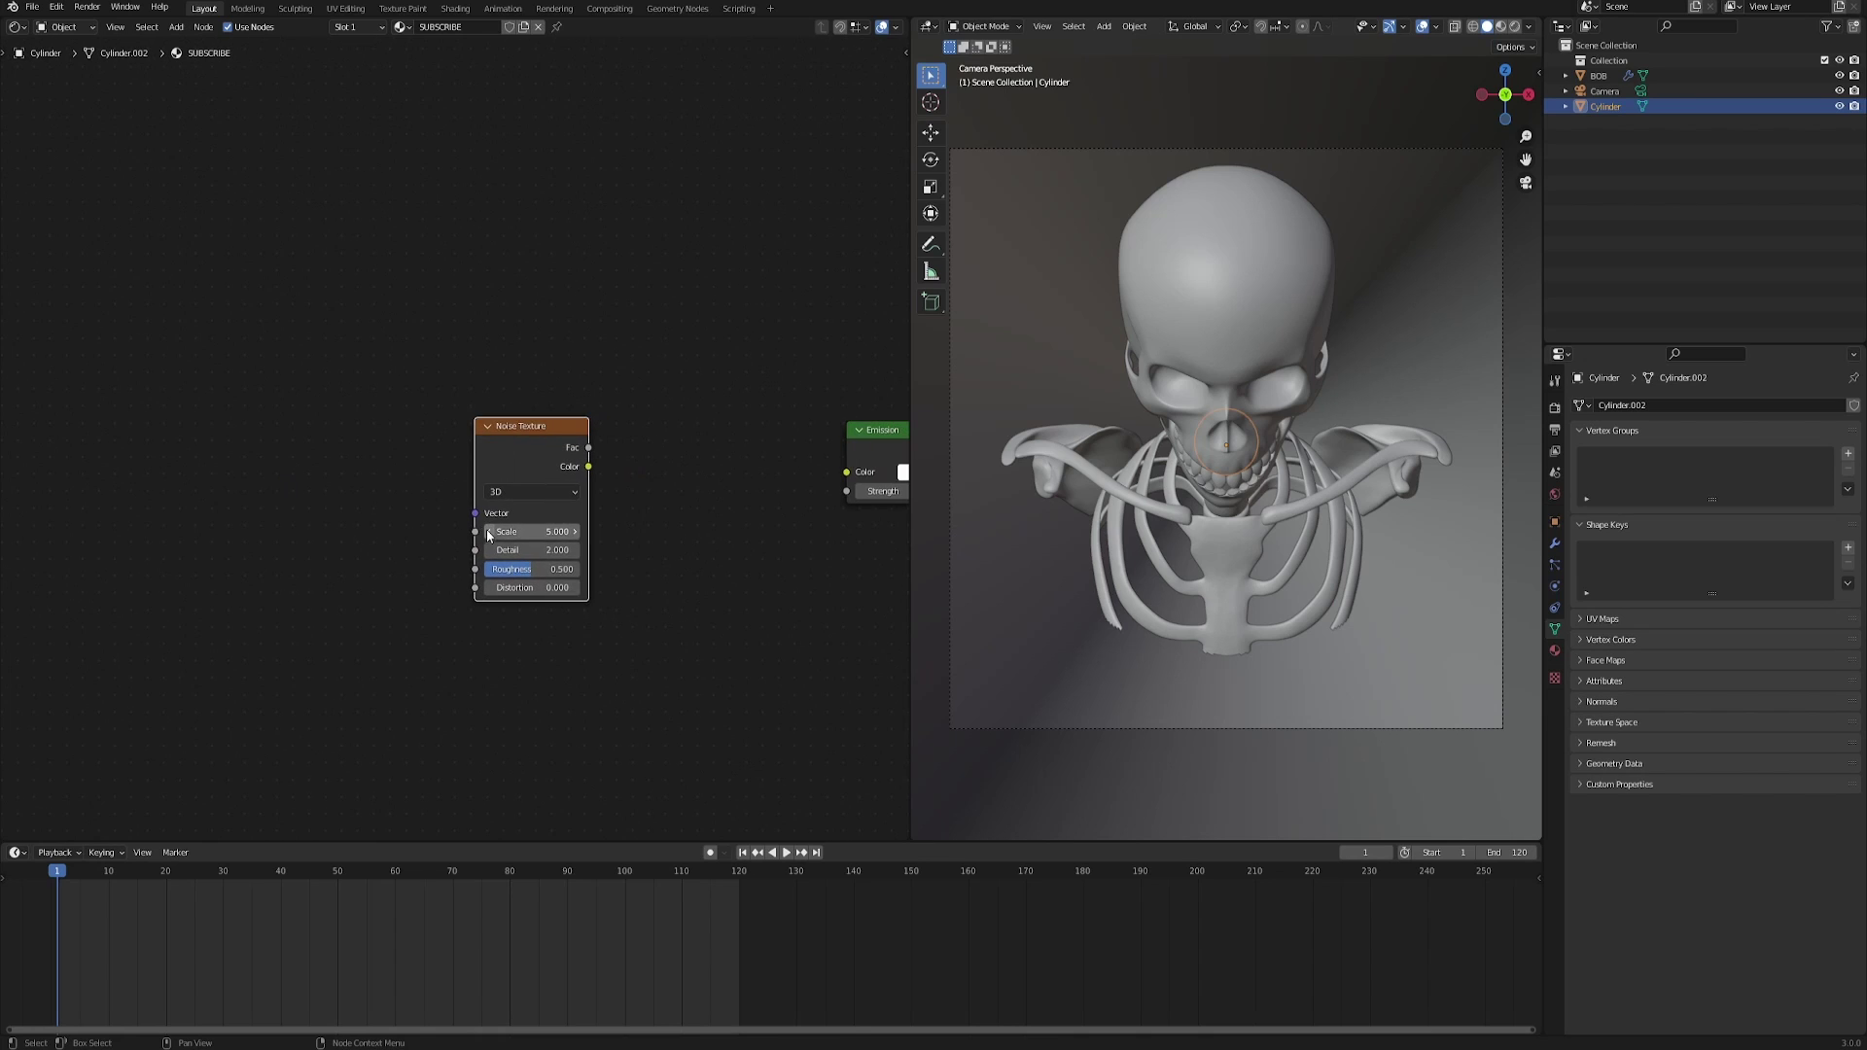
{"action": "key", "text": "ctrl+t"}
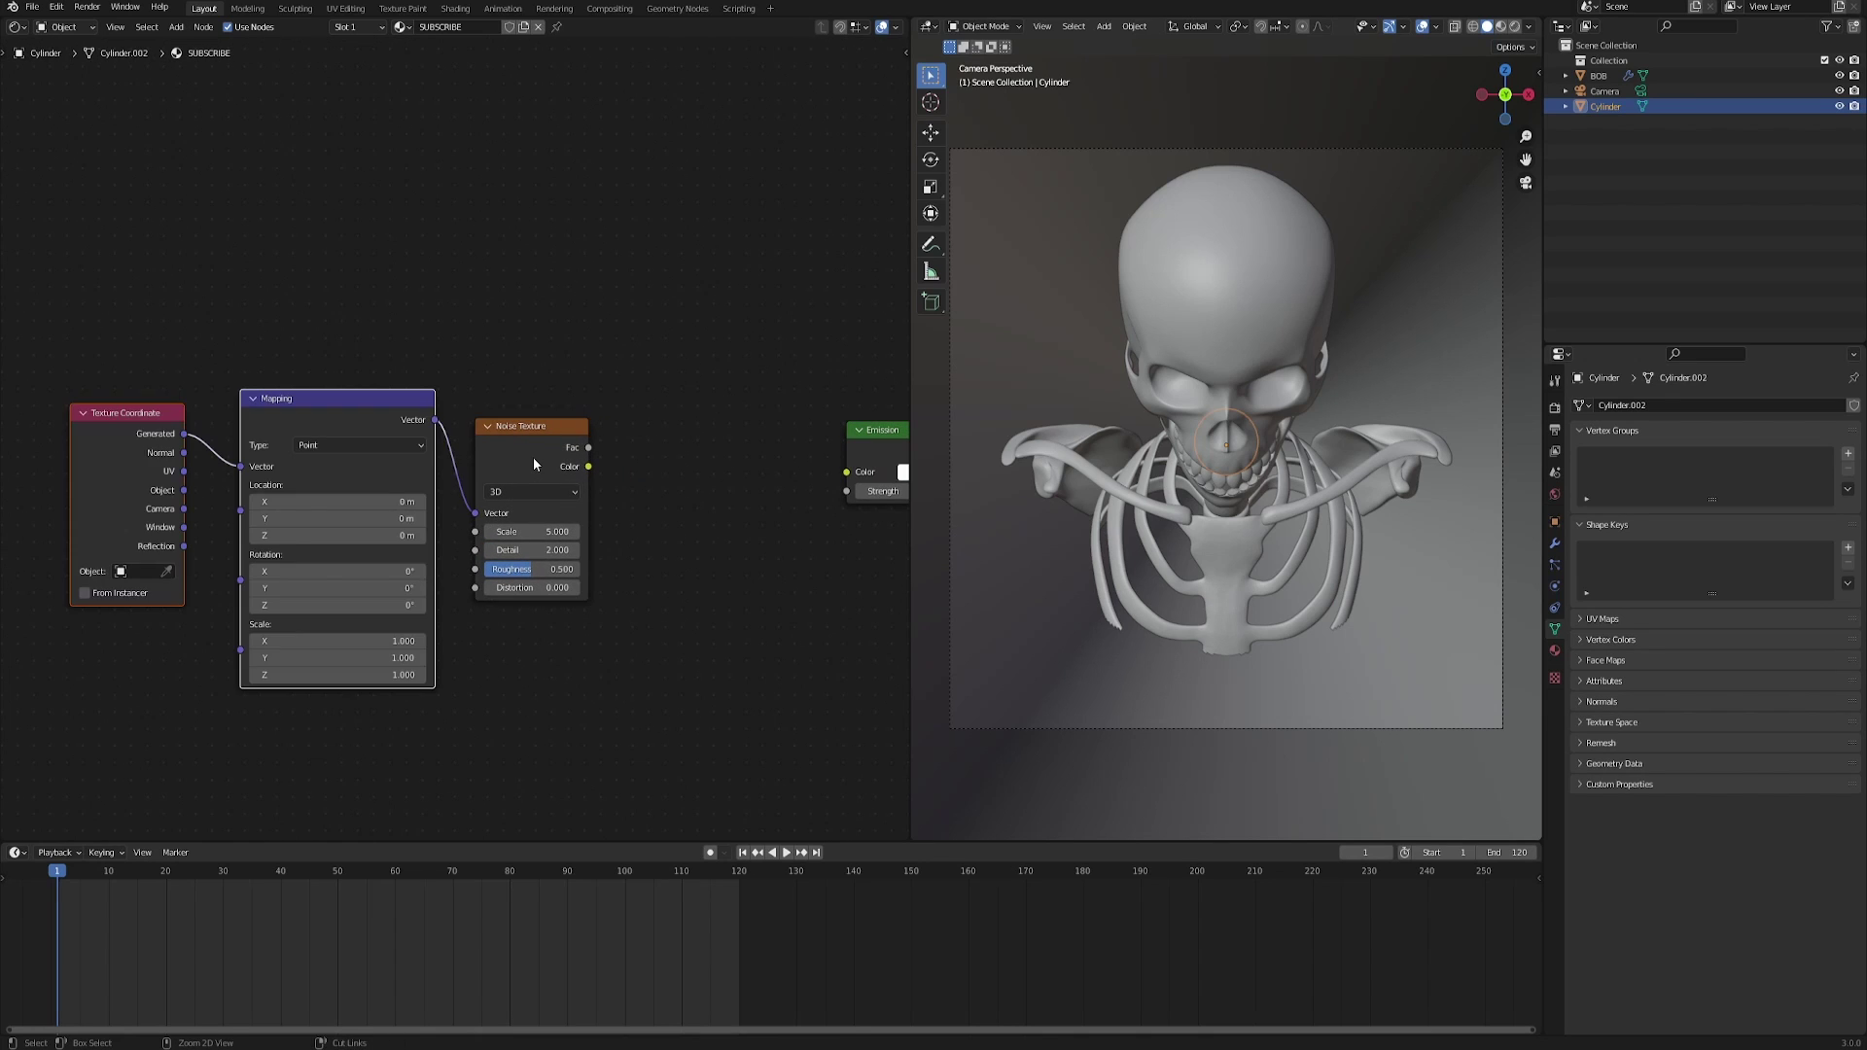
{"action": "middle_click_drag", "start_coordinate": [70, 430], "coordinate": [180, 429]}
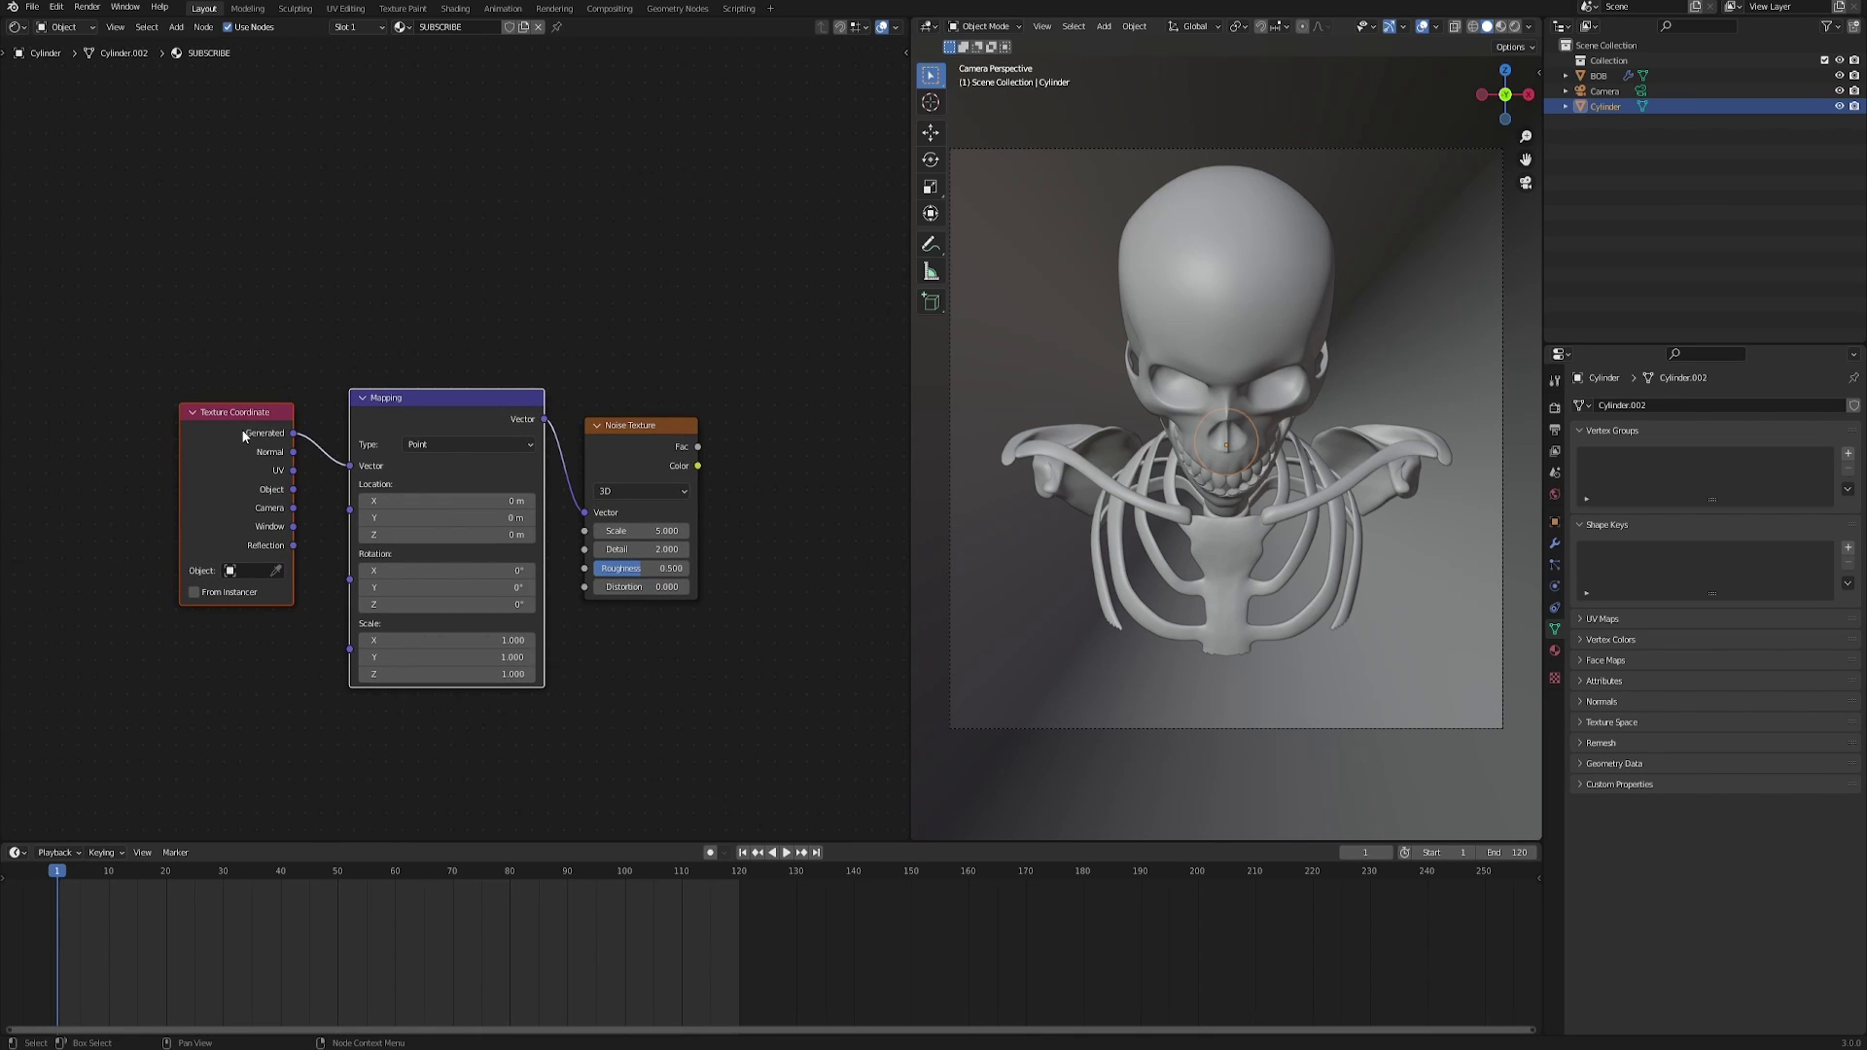
Check in the add-on preferences whether Node Wrangler is enabled.
{"action": "left_click", "coordinate": [56, 6]}
{"action": "left_click", "coordinate": [78, 229]}
{"action": "left_click", "coordinate": [408, 60]}
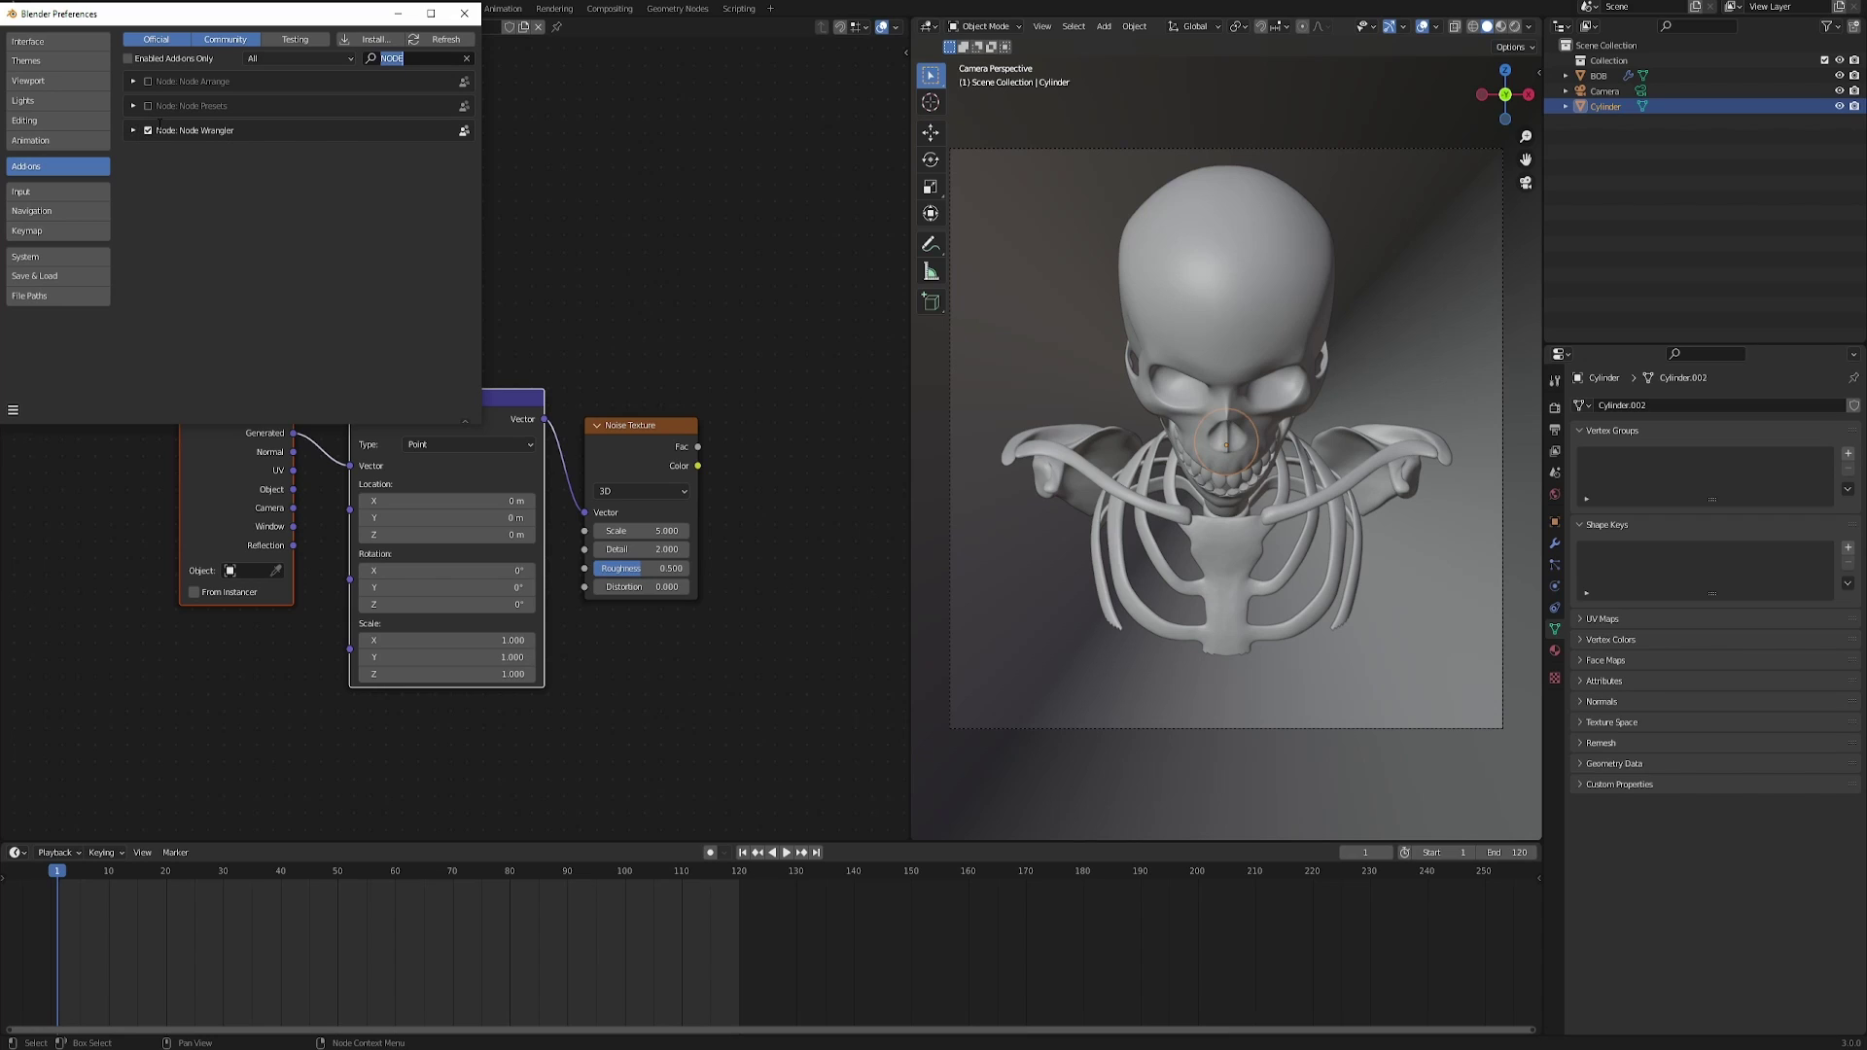
{"action": "left_click", "coordinate": [465, 16]}
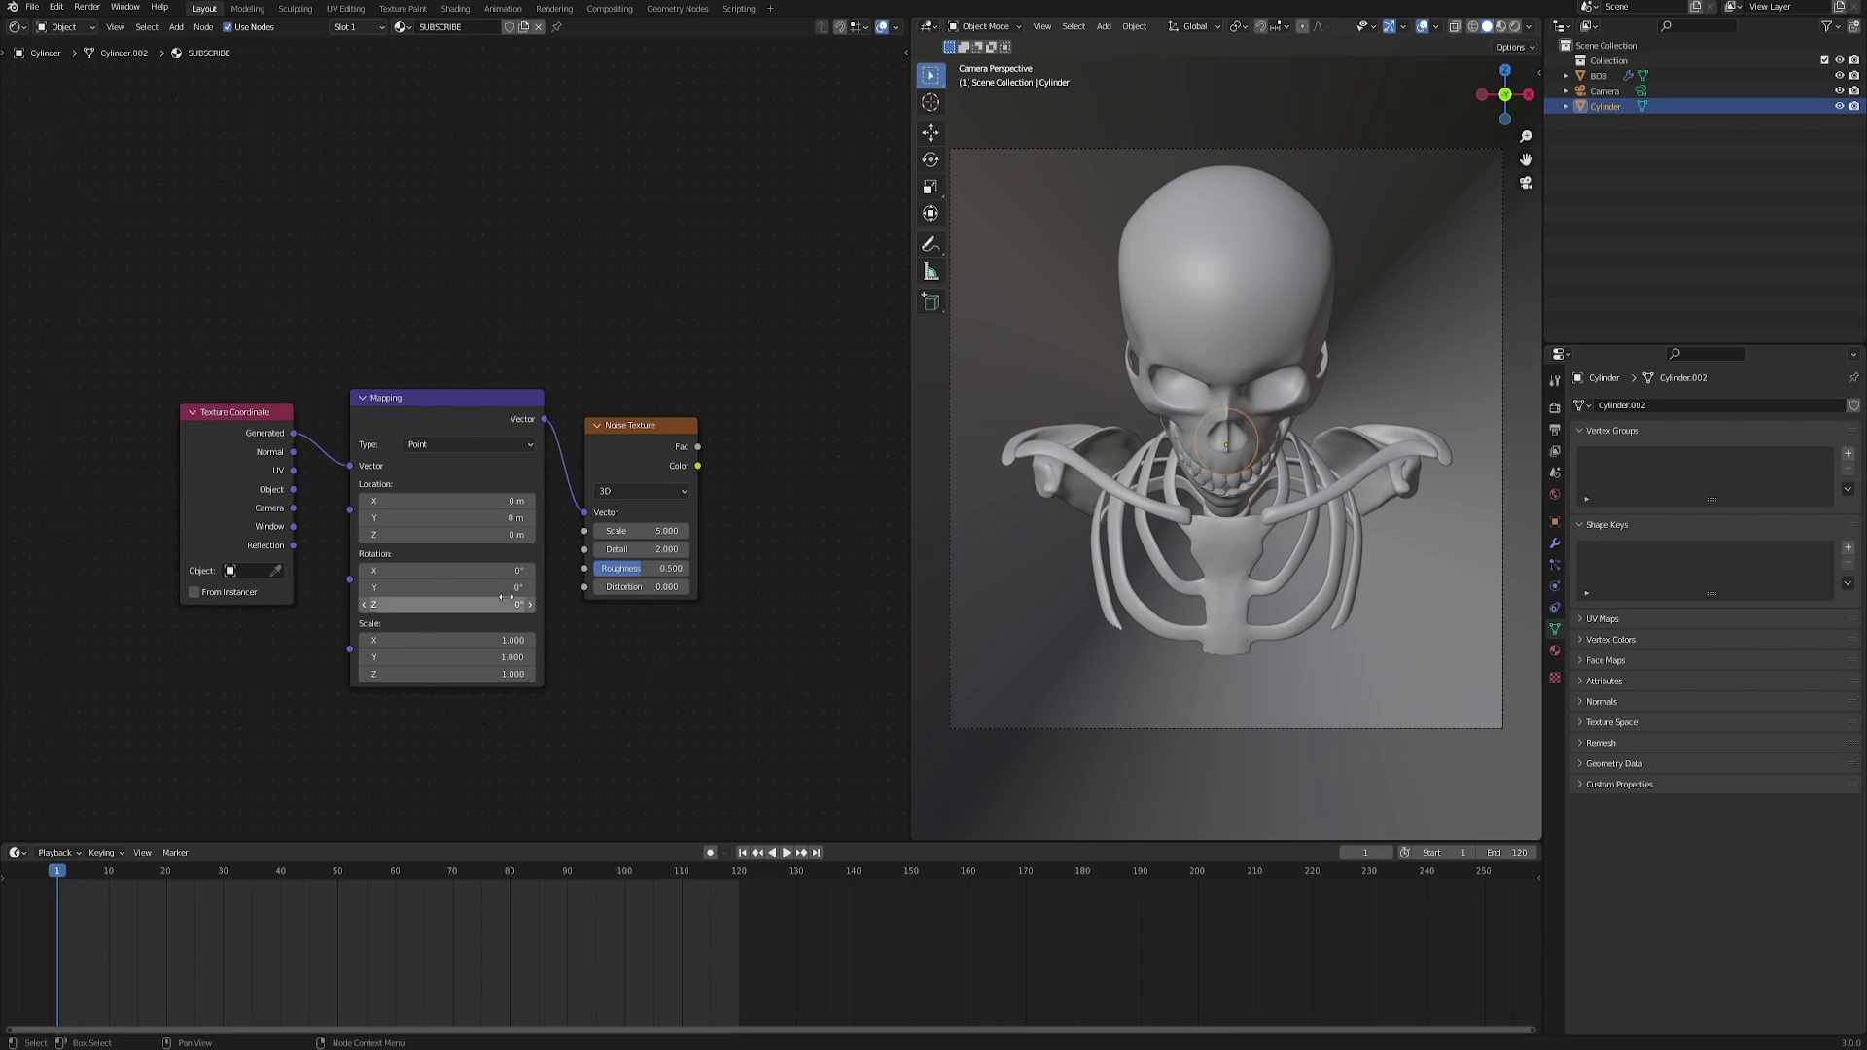
Drive the Mapping node's Vector input with the Object output of the Texture Coordinate node.
{"action": "scroll", "coordinate": [299, 471], "scroll_direction": "up", "scroll_amount": 2}
{"action": "middle_click_drag", "start_coordinate": [299, 472], "coordinate": [409, 475]}
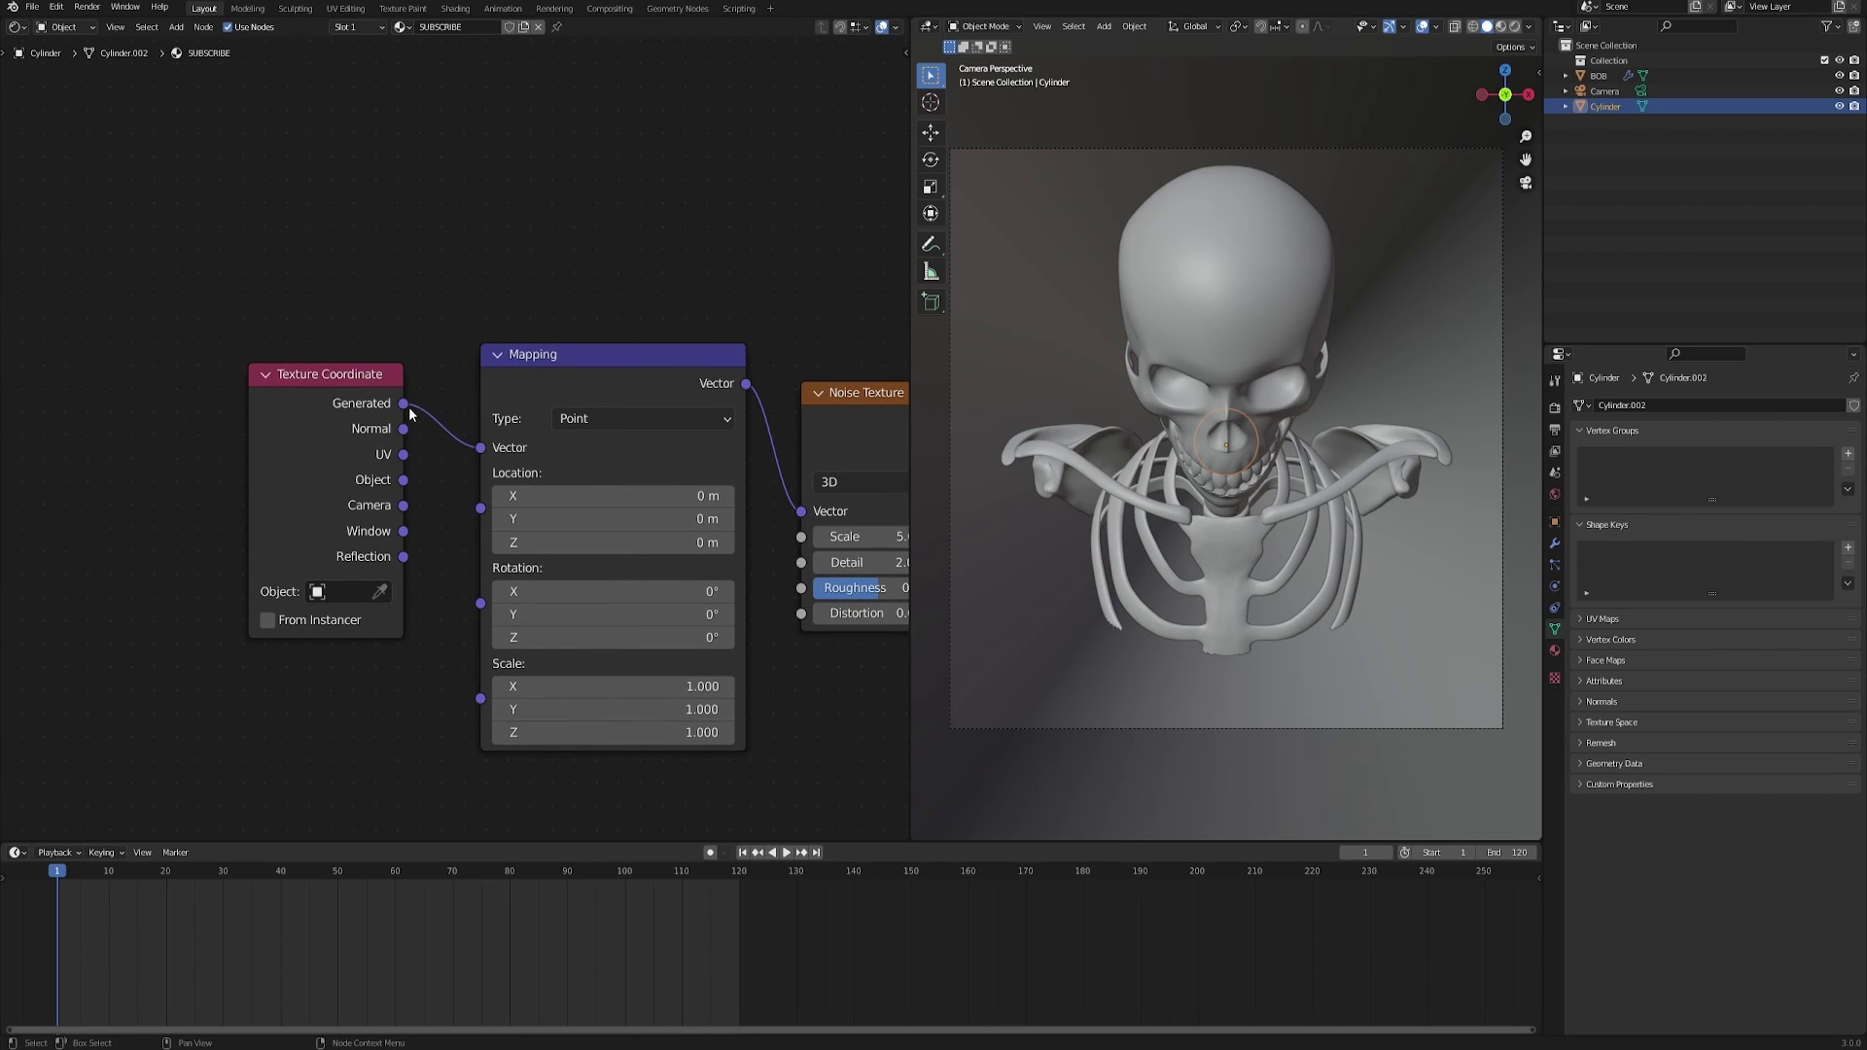
{"action": "left_click_drag", "start_coordinate": [405, 480], "coordinate": [483, 449]}
{"action": "middle_click_drag", "start_coordinate": [494, 448], "coordinate": [128, 413]}
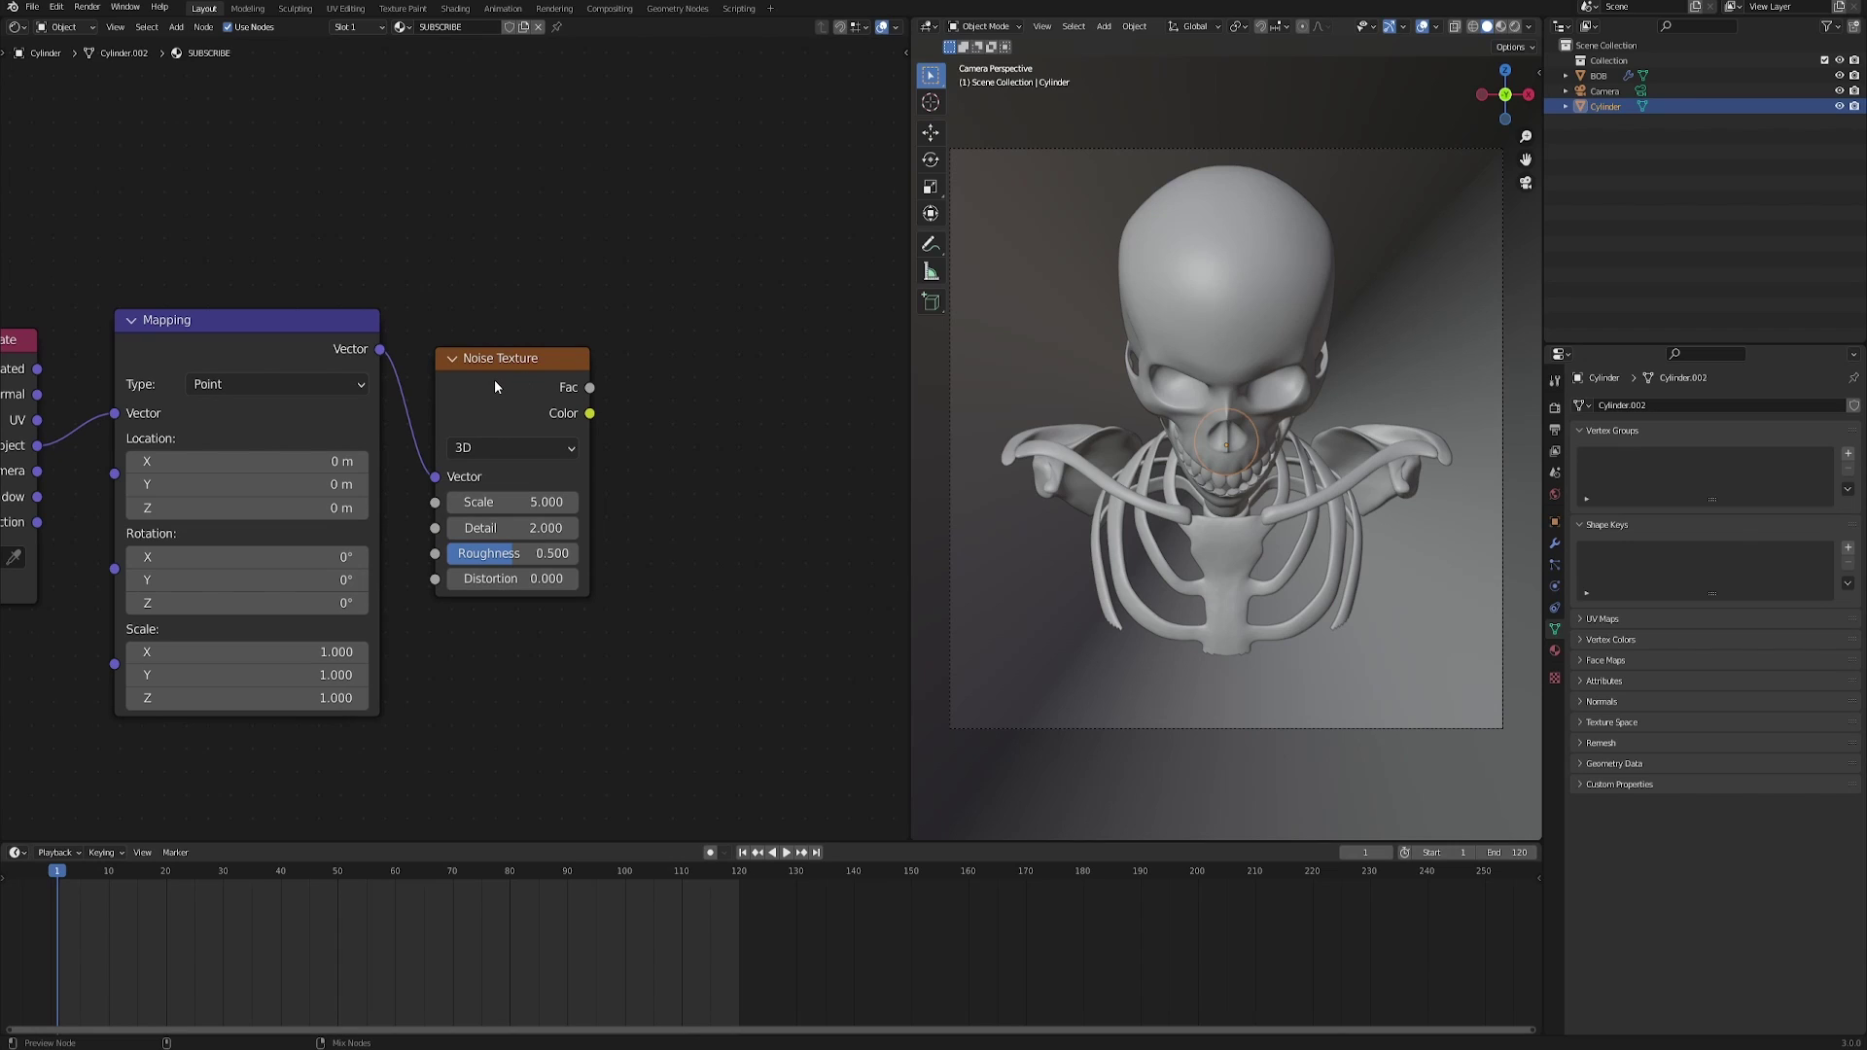
Preview the Noise Texture on the cylinder and set the camera viewport to rendered shading.
{"action": "left_click", "coordinate": [495, 386], "text": "ctrl+shift"}
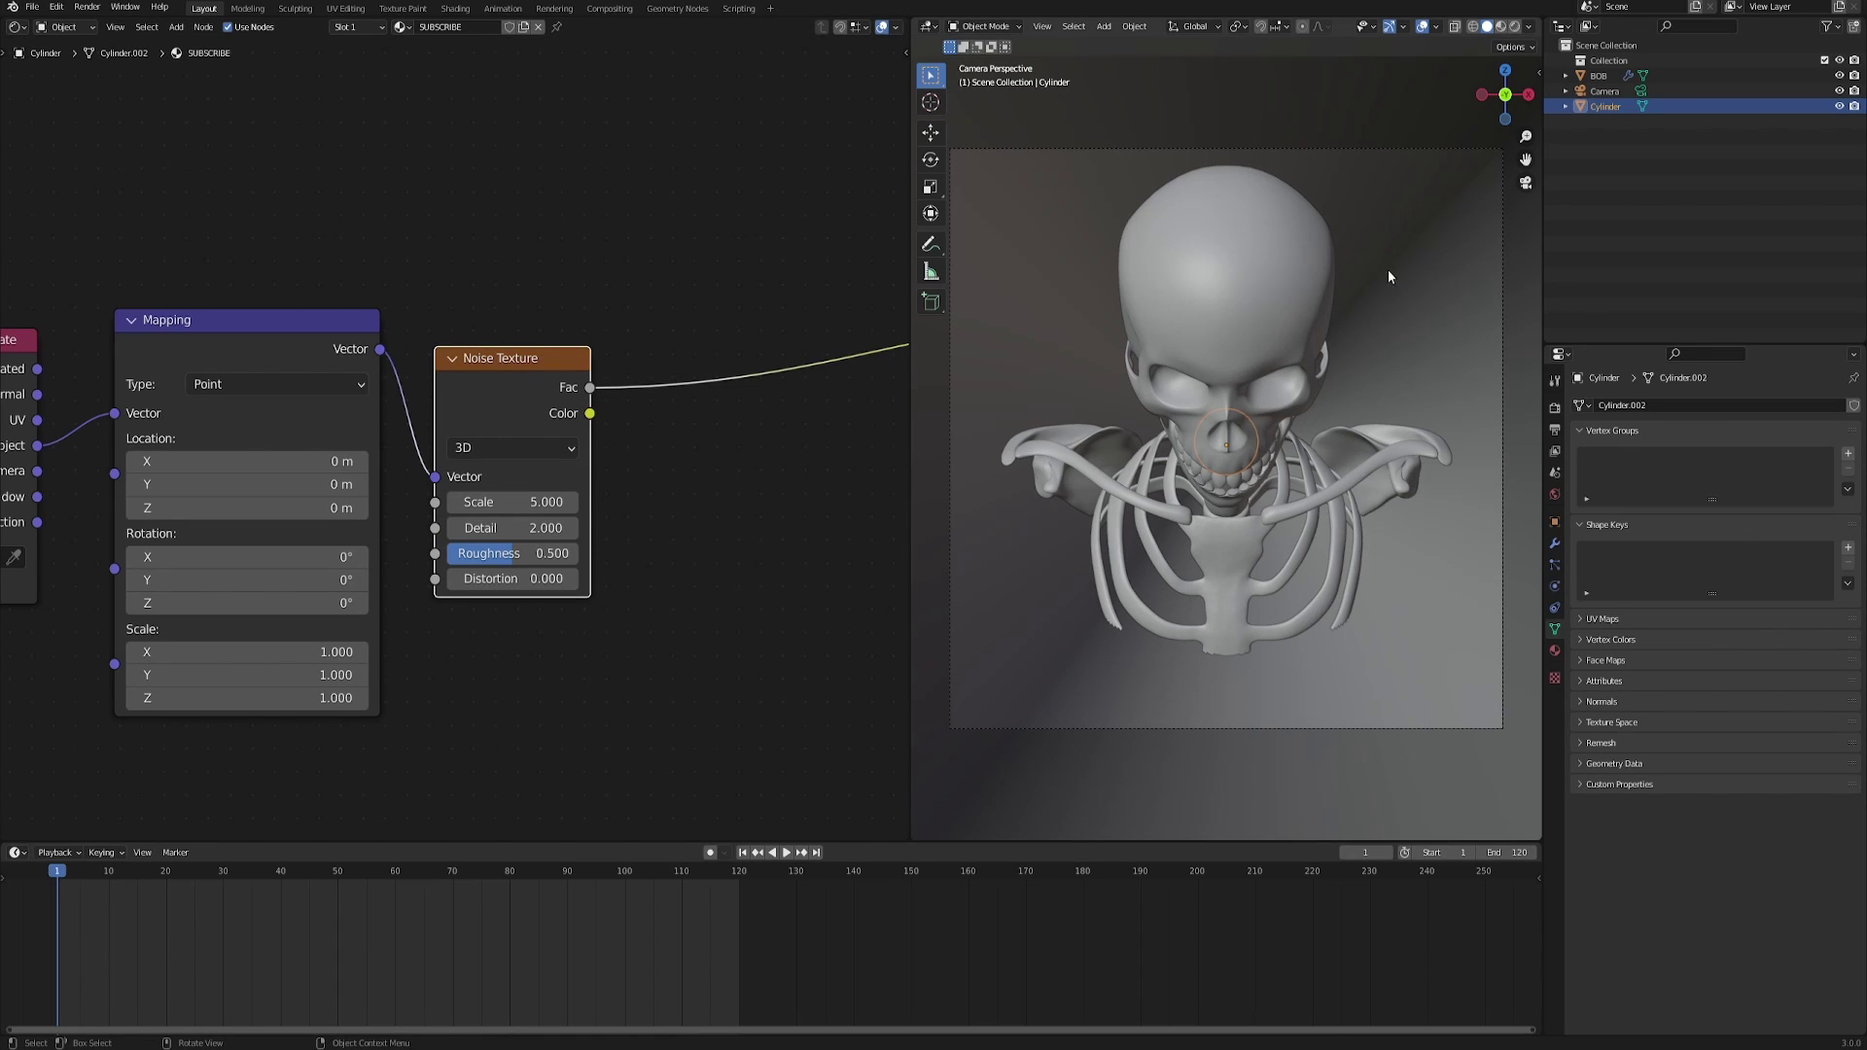
{"action": "left_click", "coordinate": [1514, 27]}
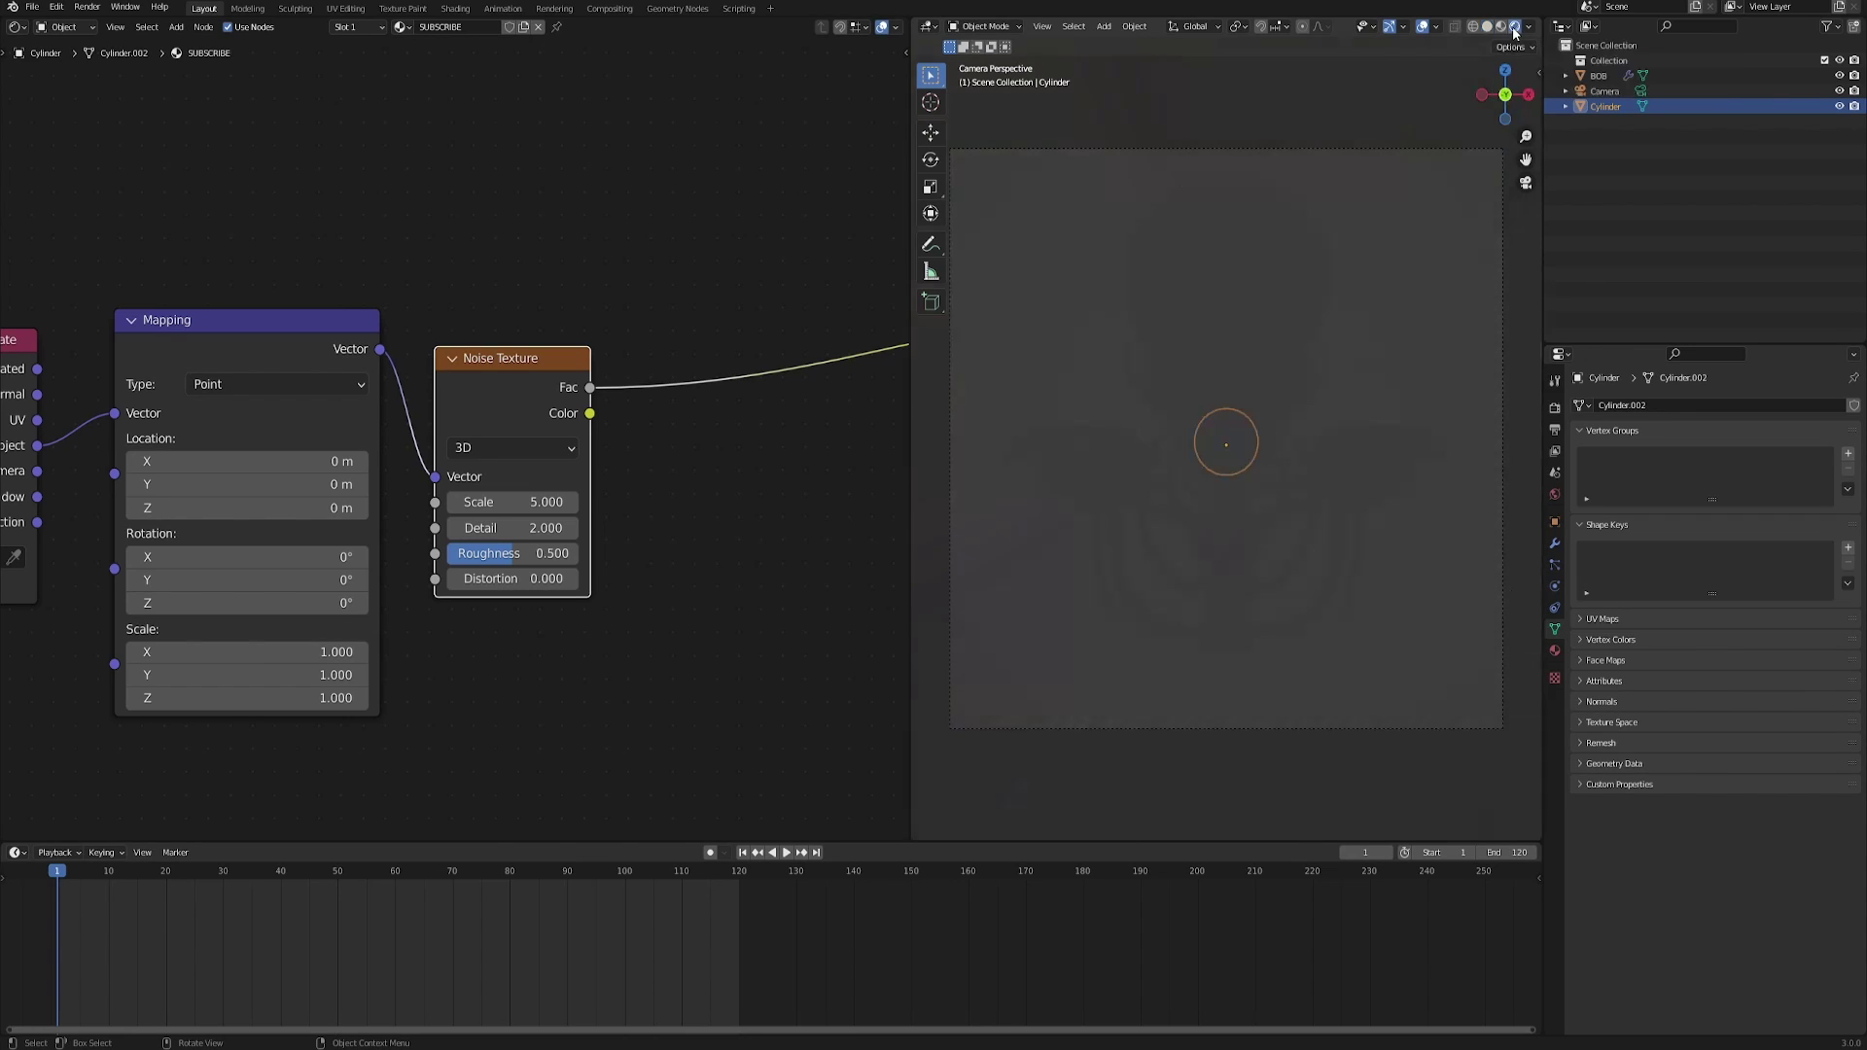
{"action": "scroll", "coordinate": [1098, 303], "scroll_direction": "down", "scroll_amount": 1}
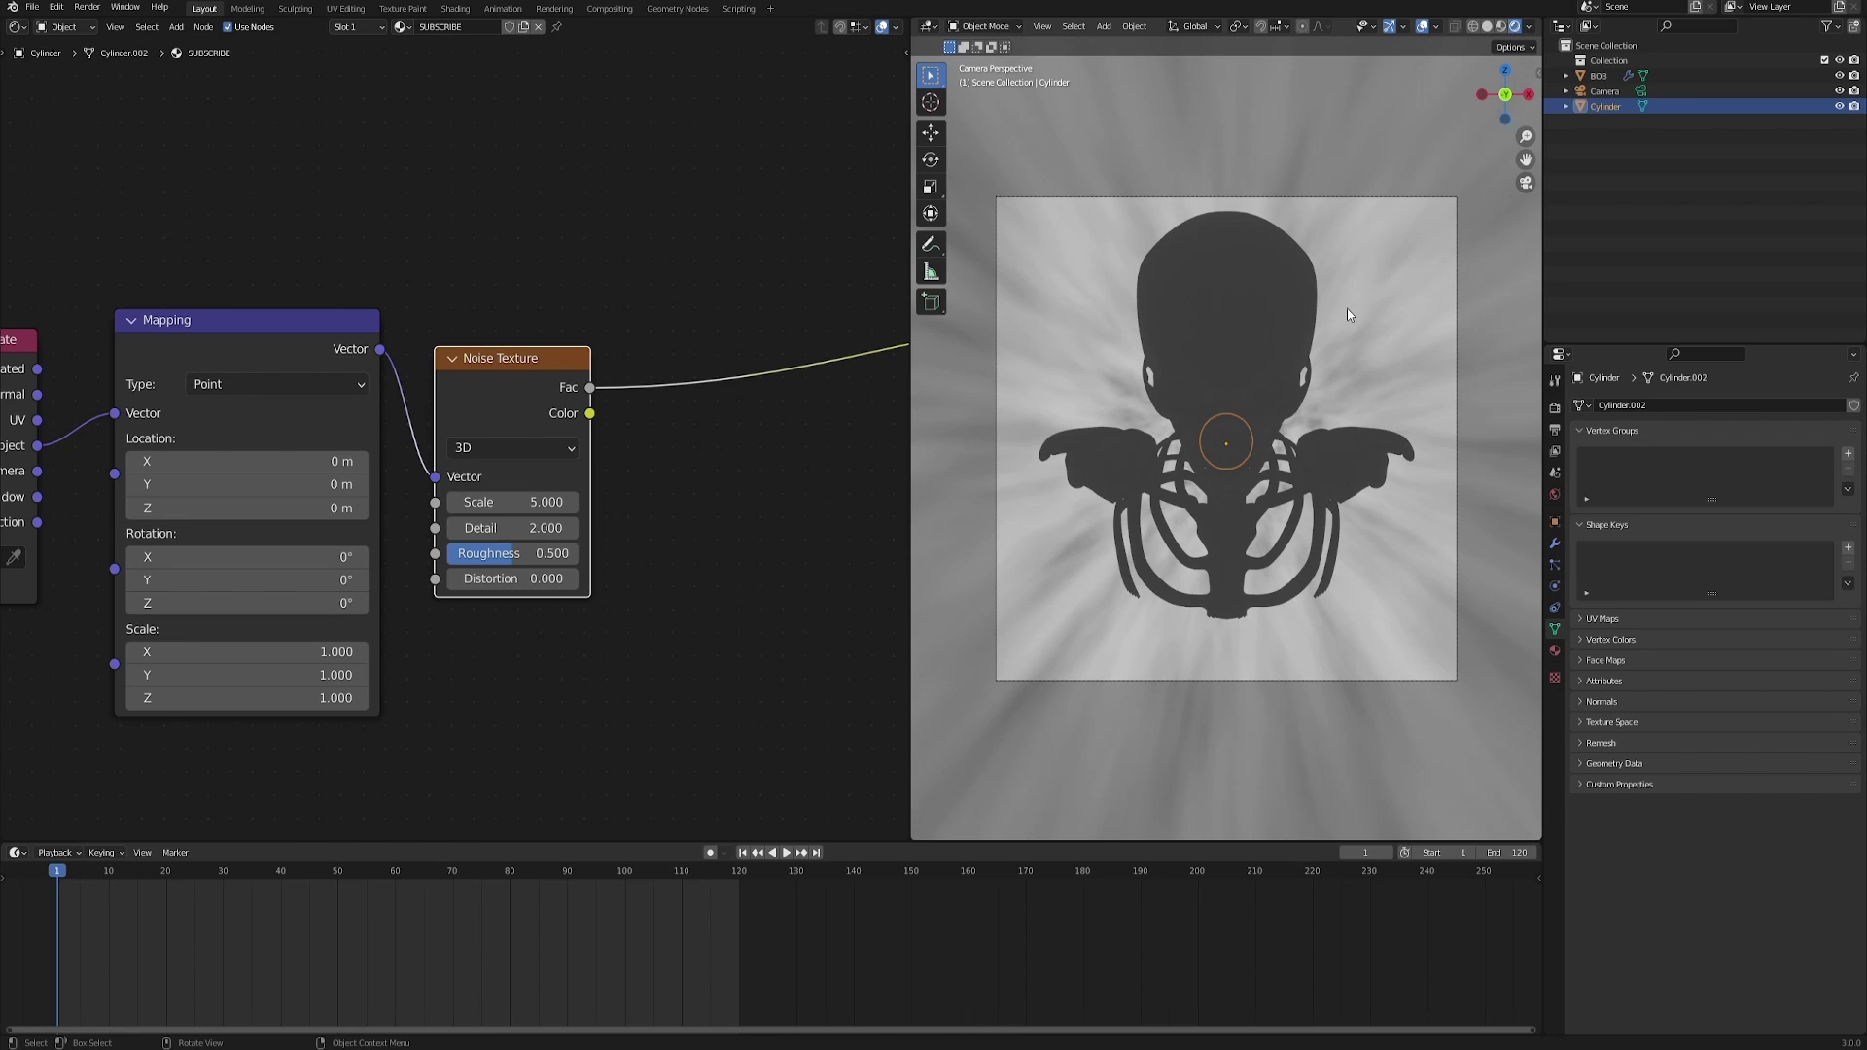
Insert a ColorRamp node into the previewed link after the Noise Texture's Fac output.
{"action": "middle_click_drag", "start_coordinate": [732, 484], "coordinate": [593, 504]}
{"action": "key", "text": "F3"}
{"action": "type", "text": "colo"}
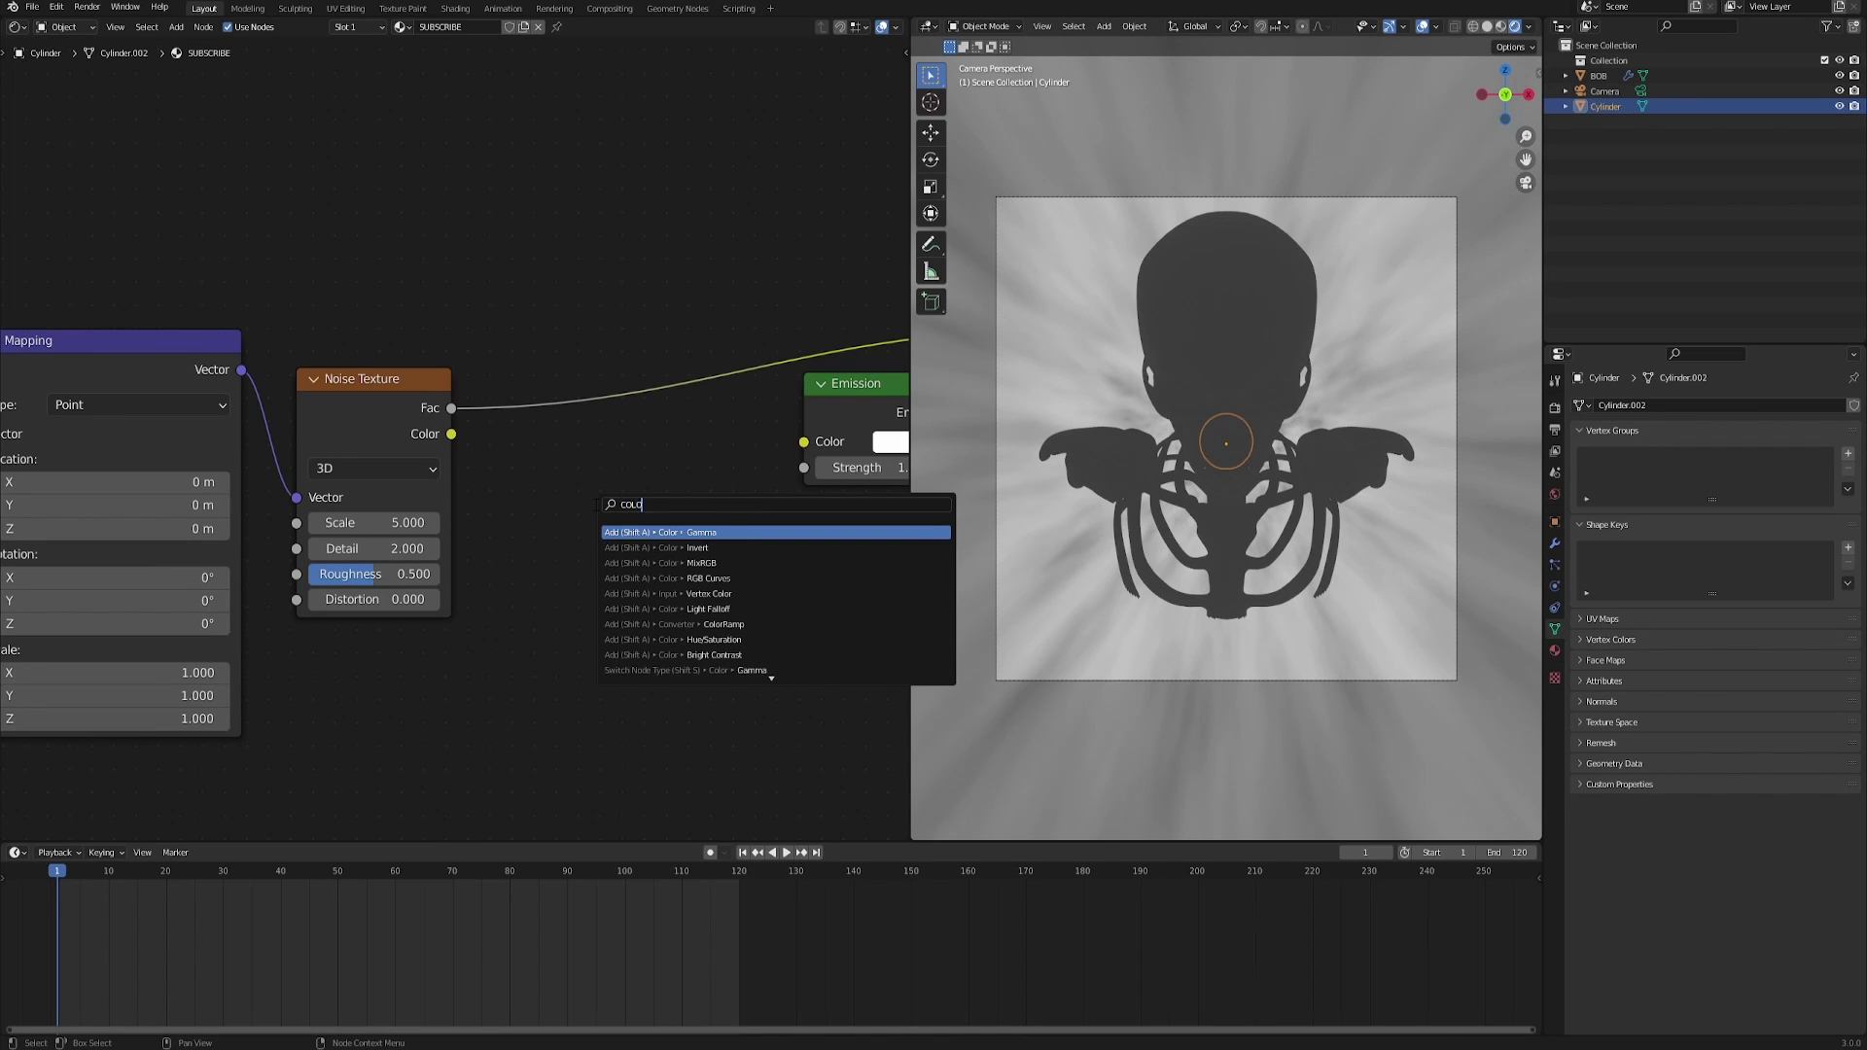
{"action": "type", "text": "rramp"}
{"action": "key", "text": "Return"}
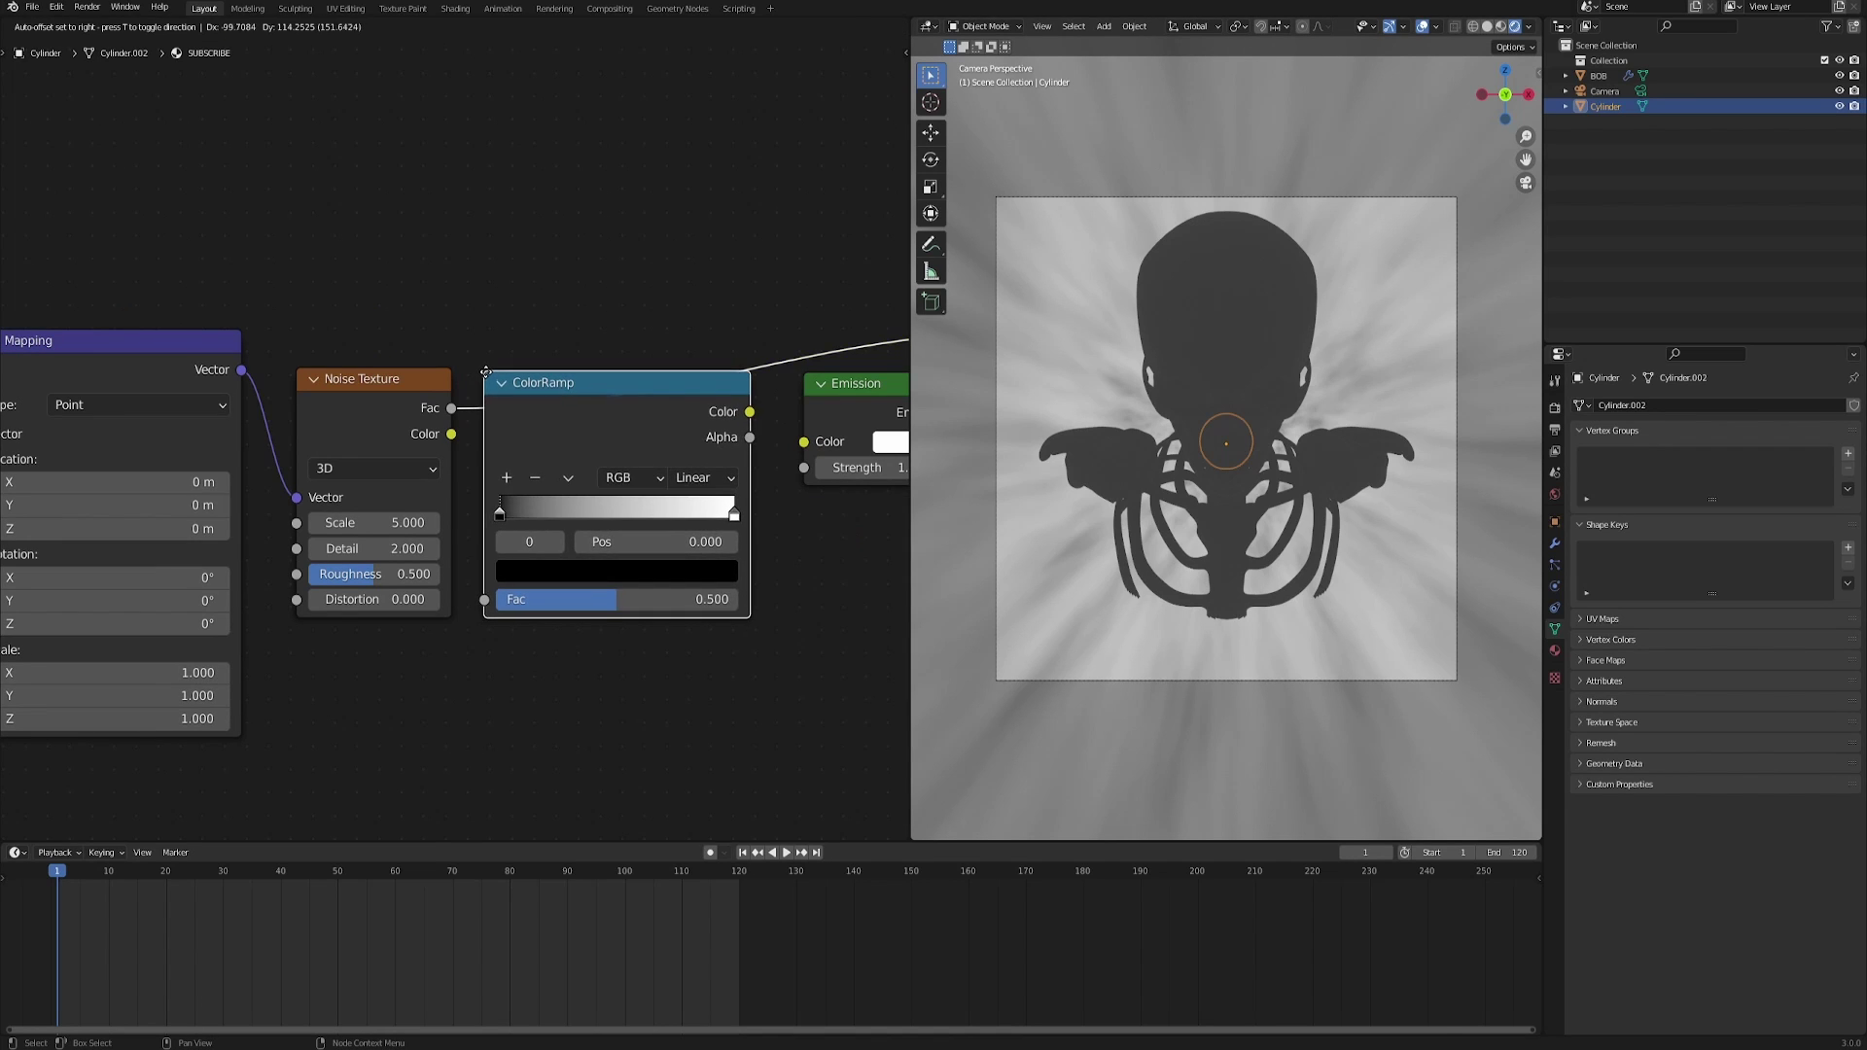
{"action": "left_click", "coordinate": [487, 371]}
{"action": "middle_click_drag", "start_coordinate": [644, 280], "coordinate": [507, 248]}
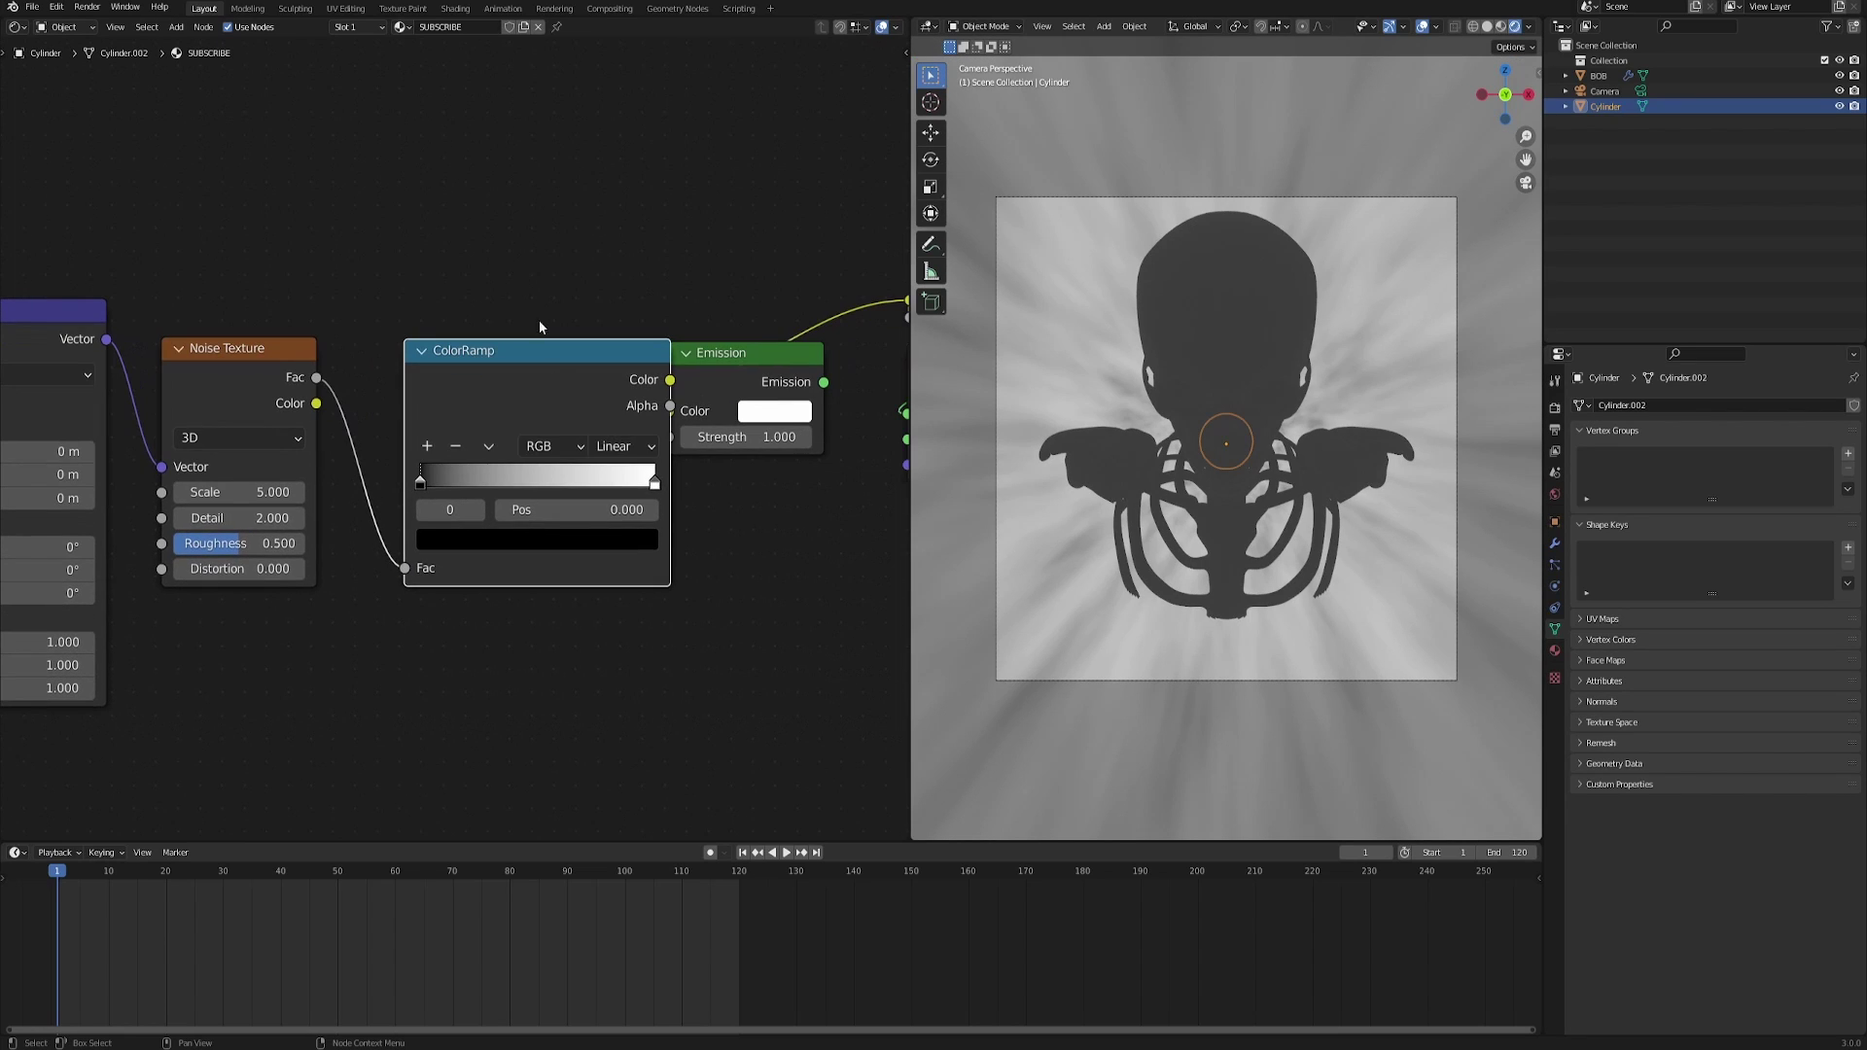
Set the ColorRamp interpolation to Constant and move its white stop to about position 0.495.
{"action": "left_click", "coordinate": [622, 446]}
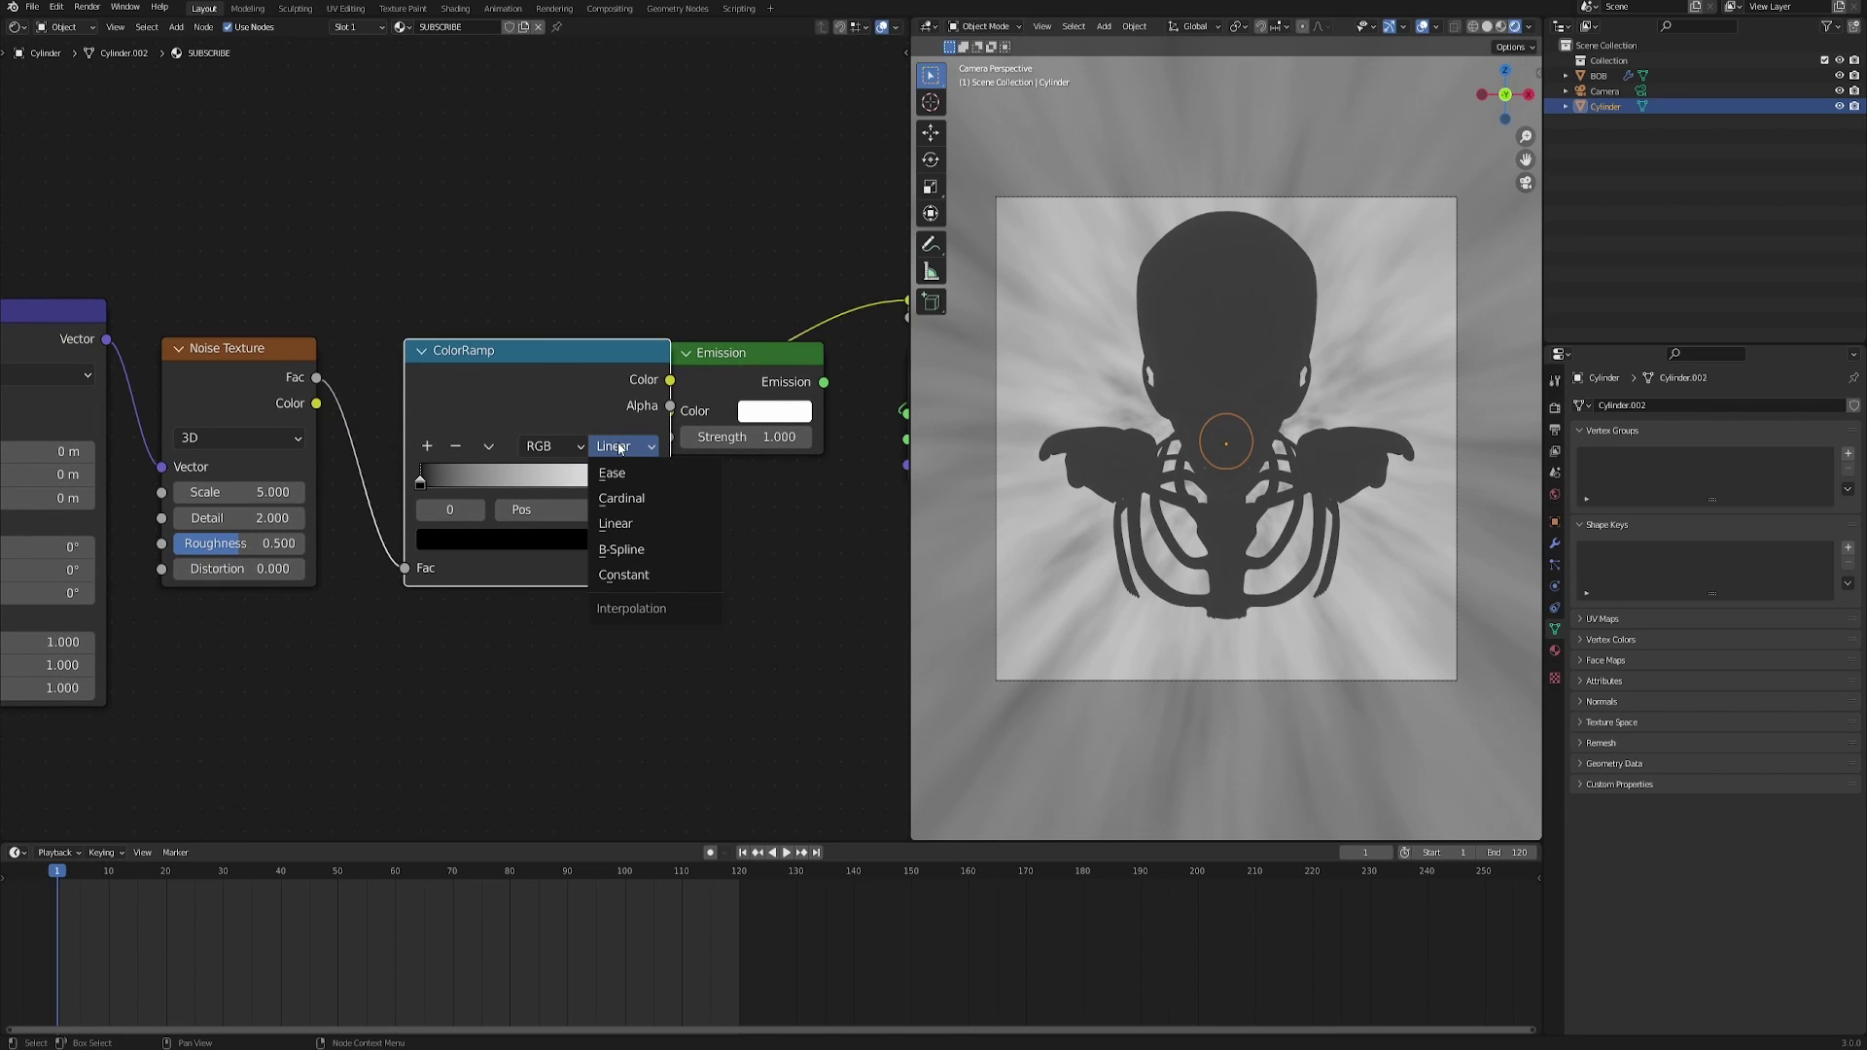
{"action": "left_click", "coordinate": [632, 575]}
{"action": "left_click_drag", "start_coordinate": [657, 484], "coordinate": [537, 483]}
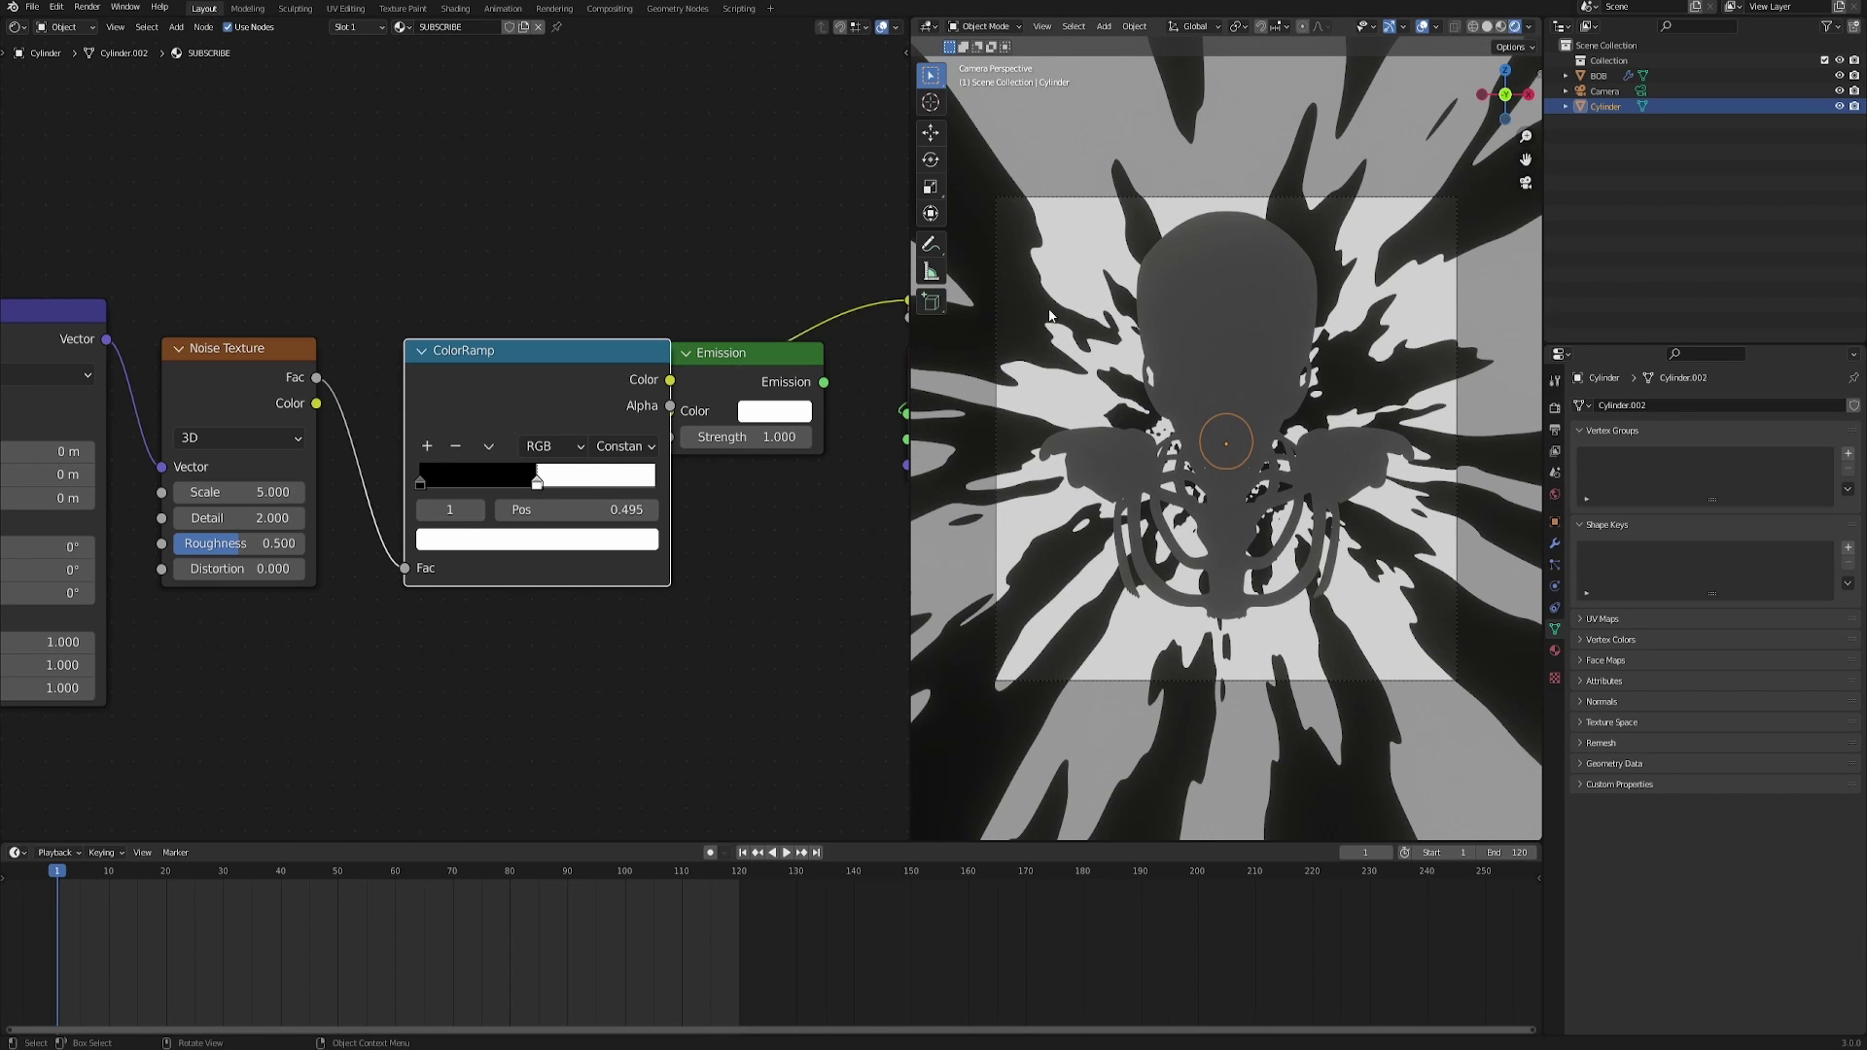
Set the Mapping node's Z scale to 0.1 to stretch the noise along the tube.
{"action": "scroll", "coordinate": [419, 545], "scroll_direction": "down", "scroll_amount": 2}
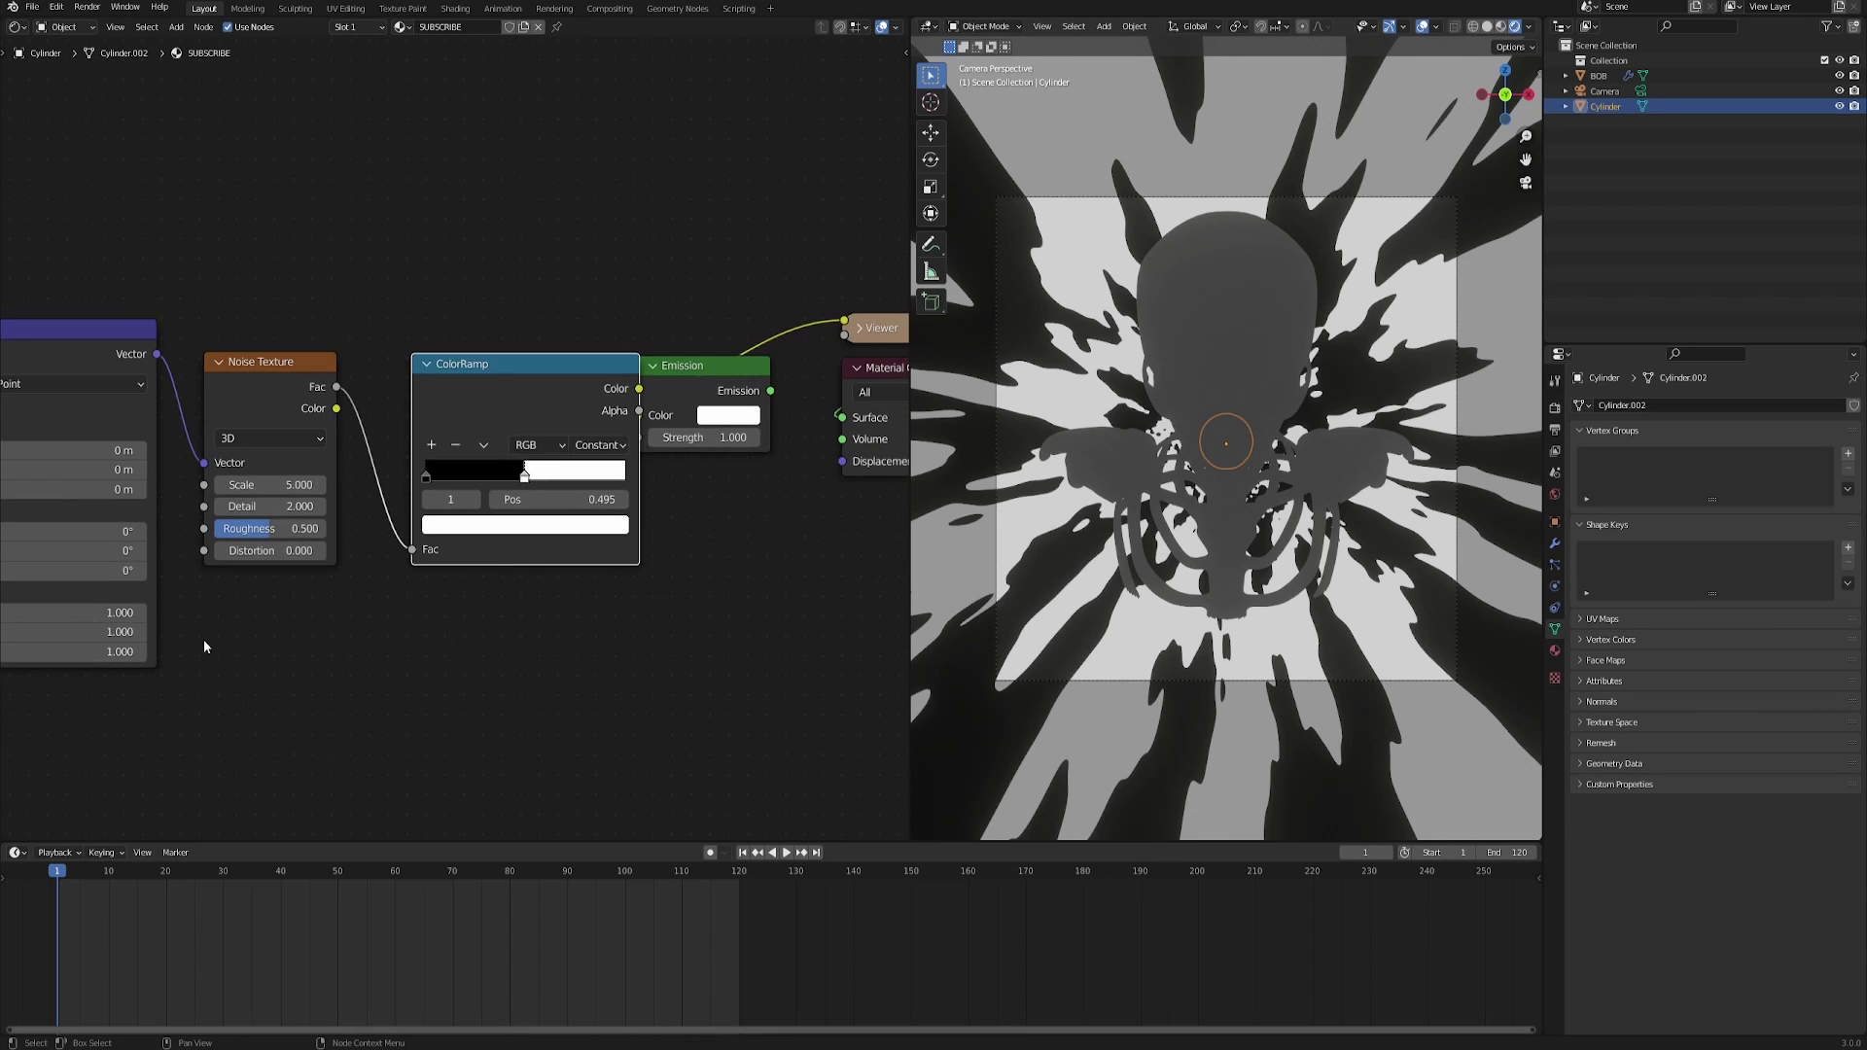
{"action": "middle_click_drag", "start_coordinate": [204, 645], "coordinate": [568, 574]}
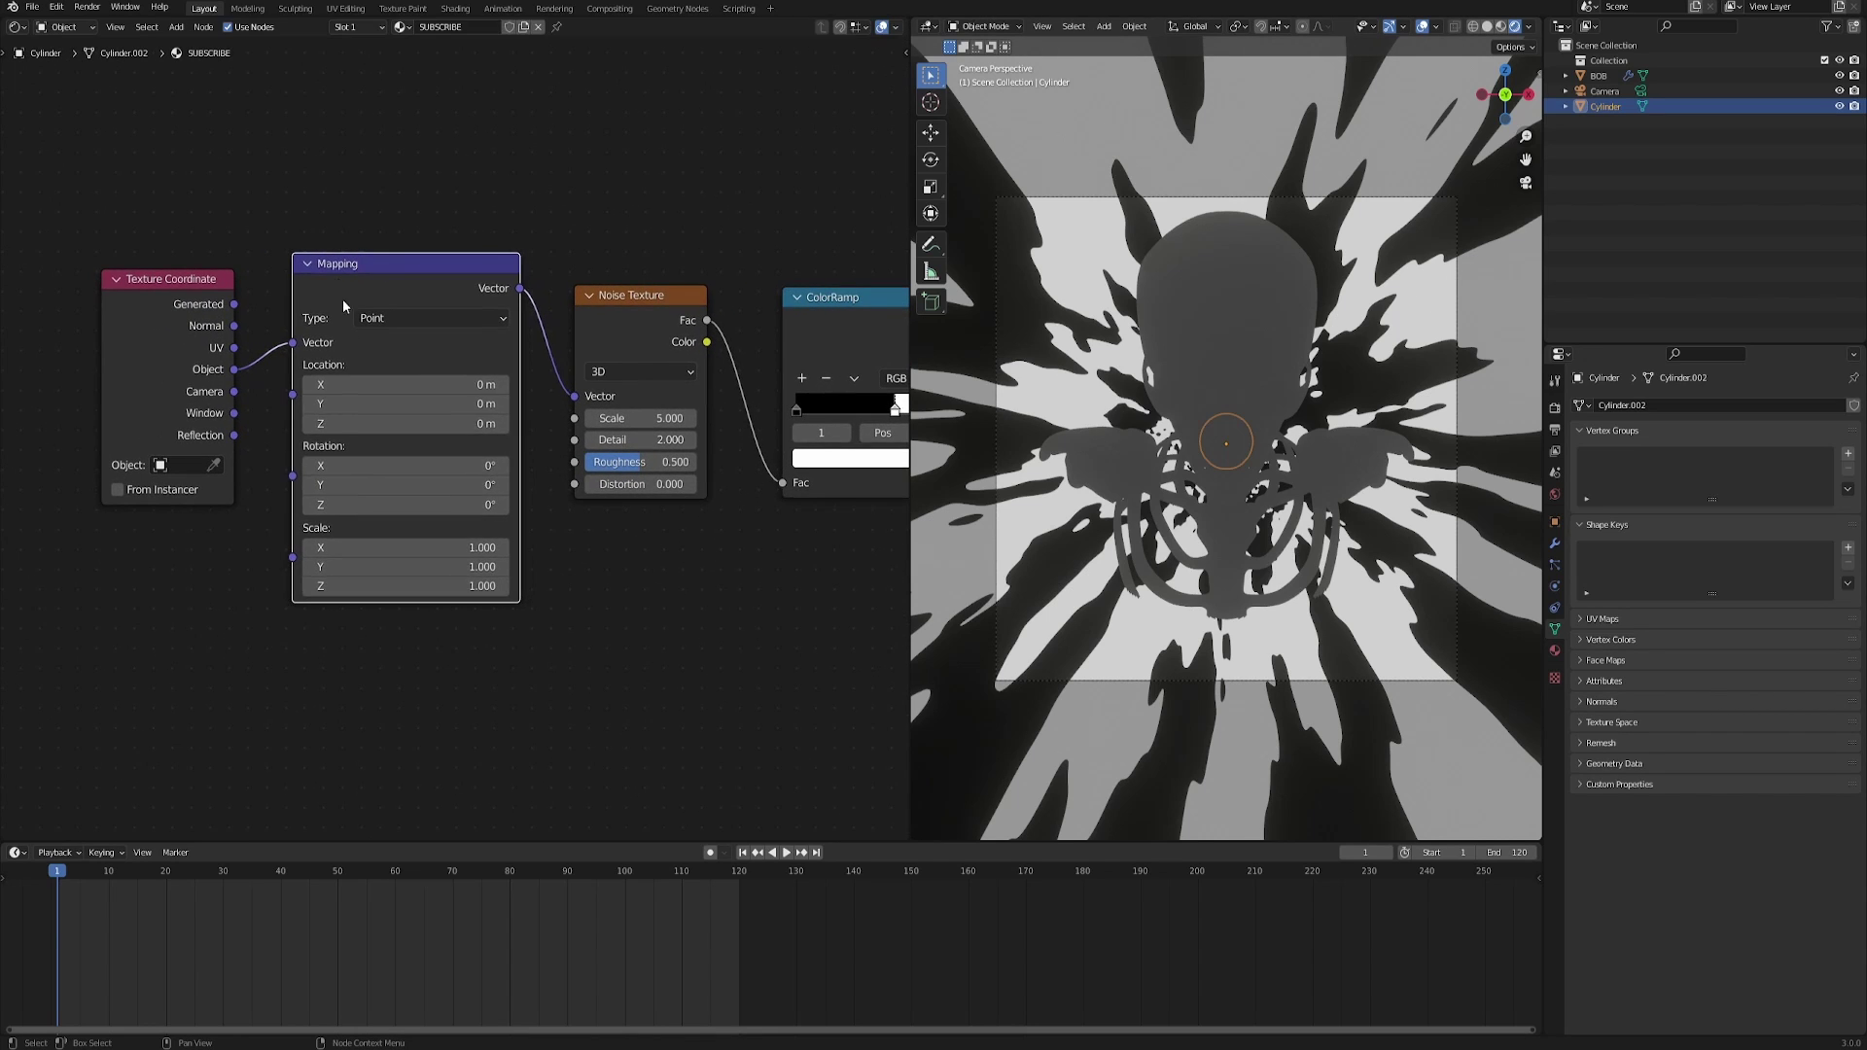
{"action": "scroll", "coordinate": [420, 591], "scroll_direction": "up", "scroll_amount": 1}
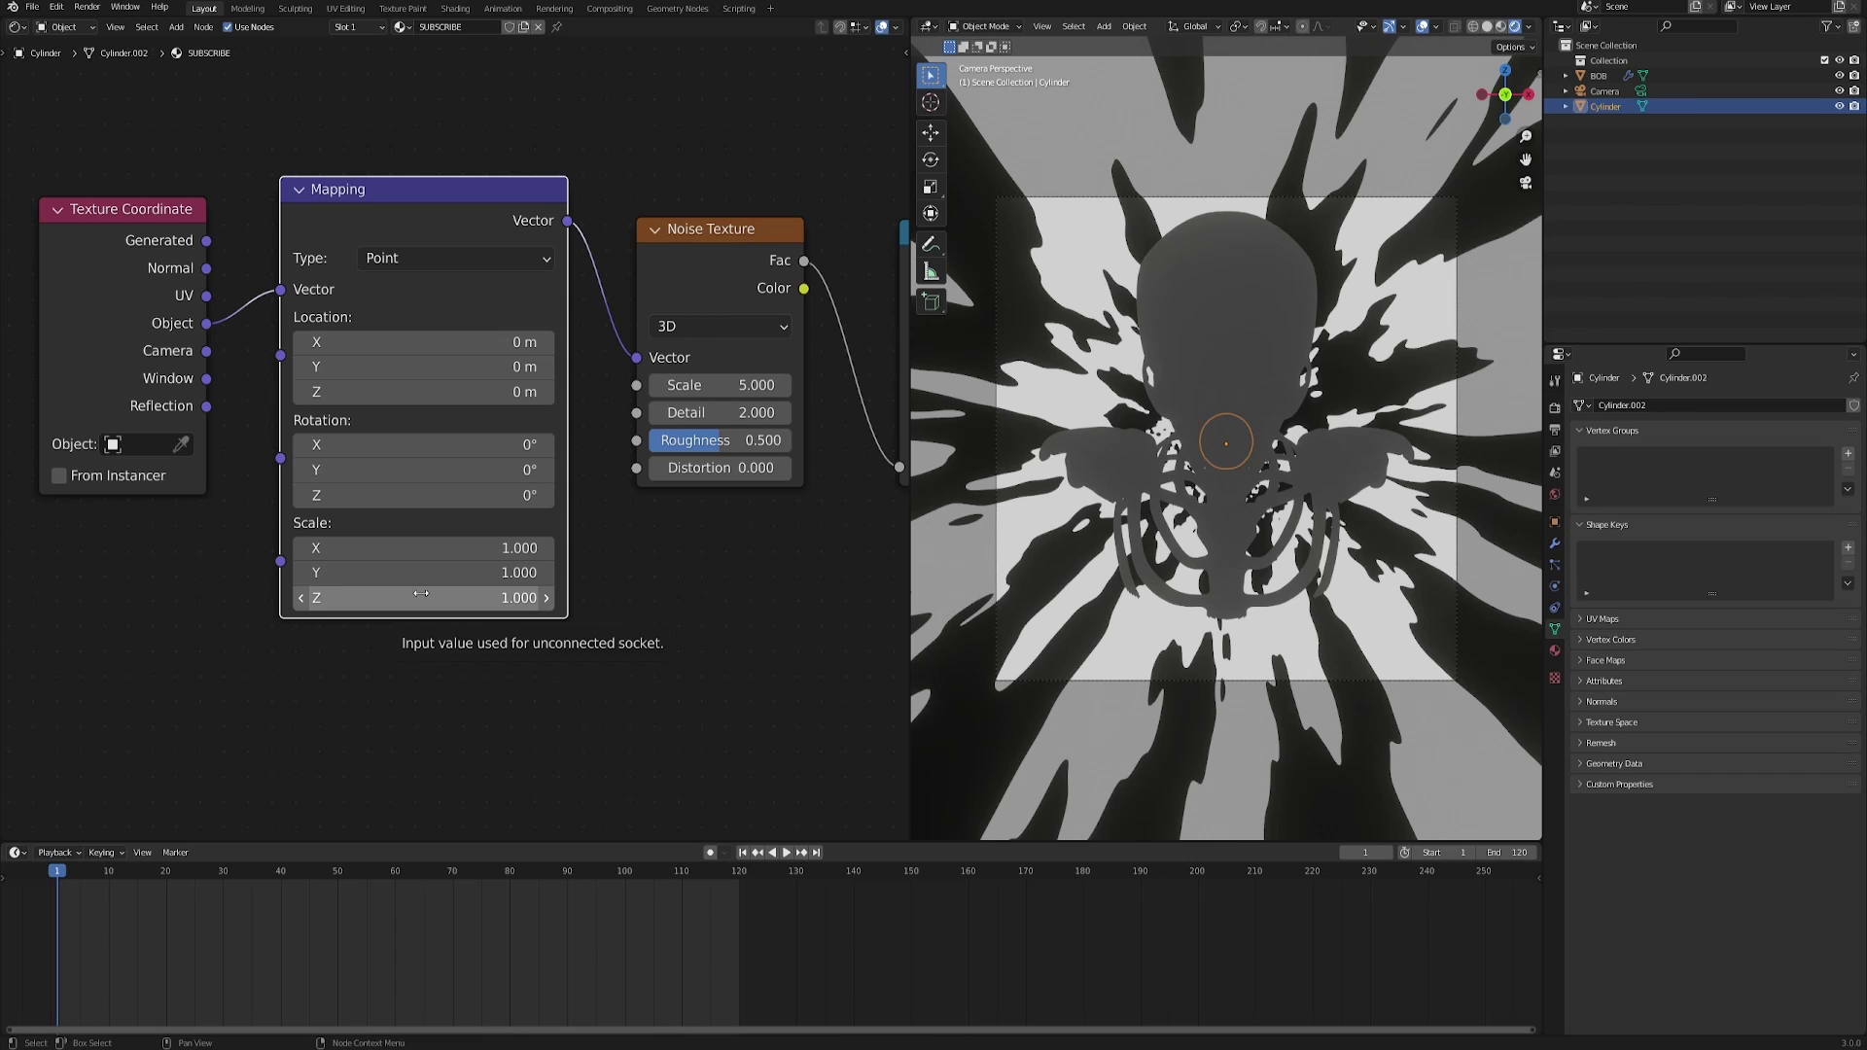
{"action": "middle_click_drag", "start_coordinate": [121, 621], "coordinate": [353, 556]}
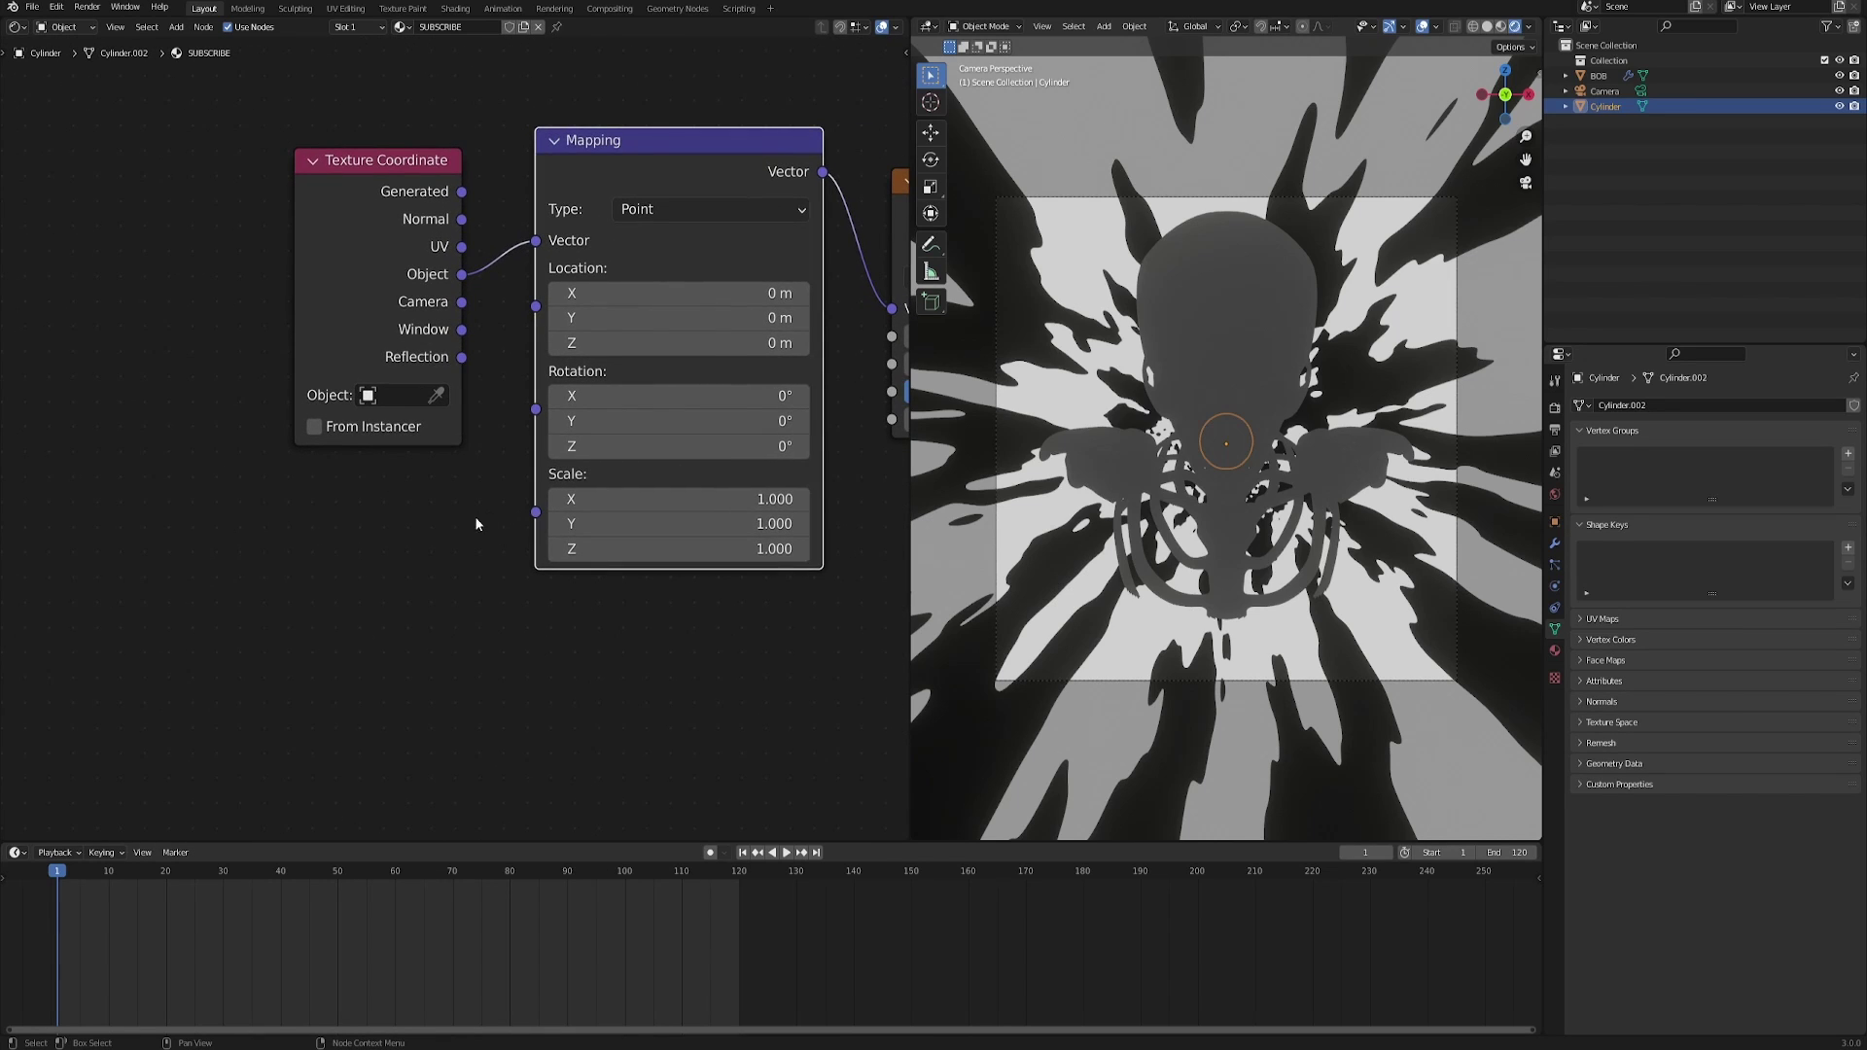
{"action": "scroll", "coordinate": [608, 617], "scroll_direction": "right", "scroll_amount": 3, "text": "ctrl"}
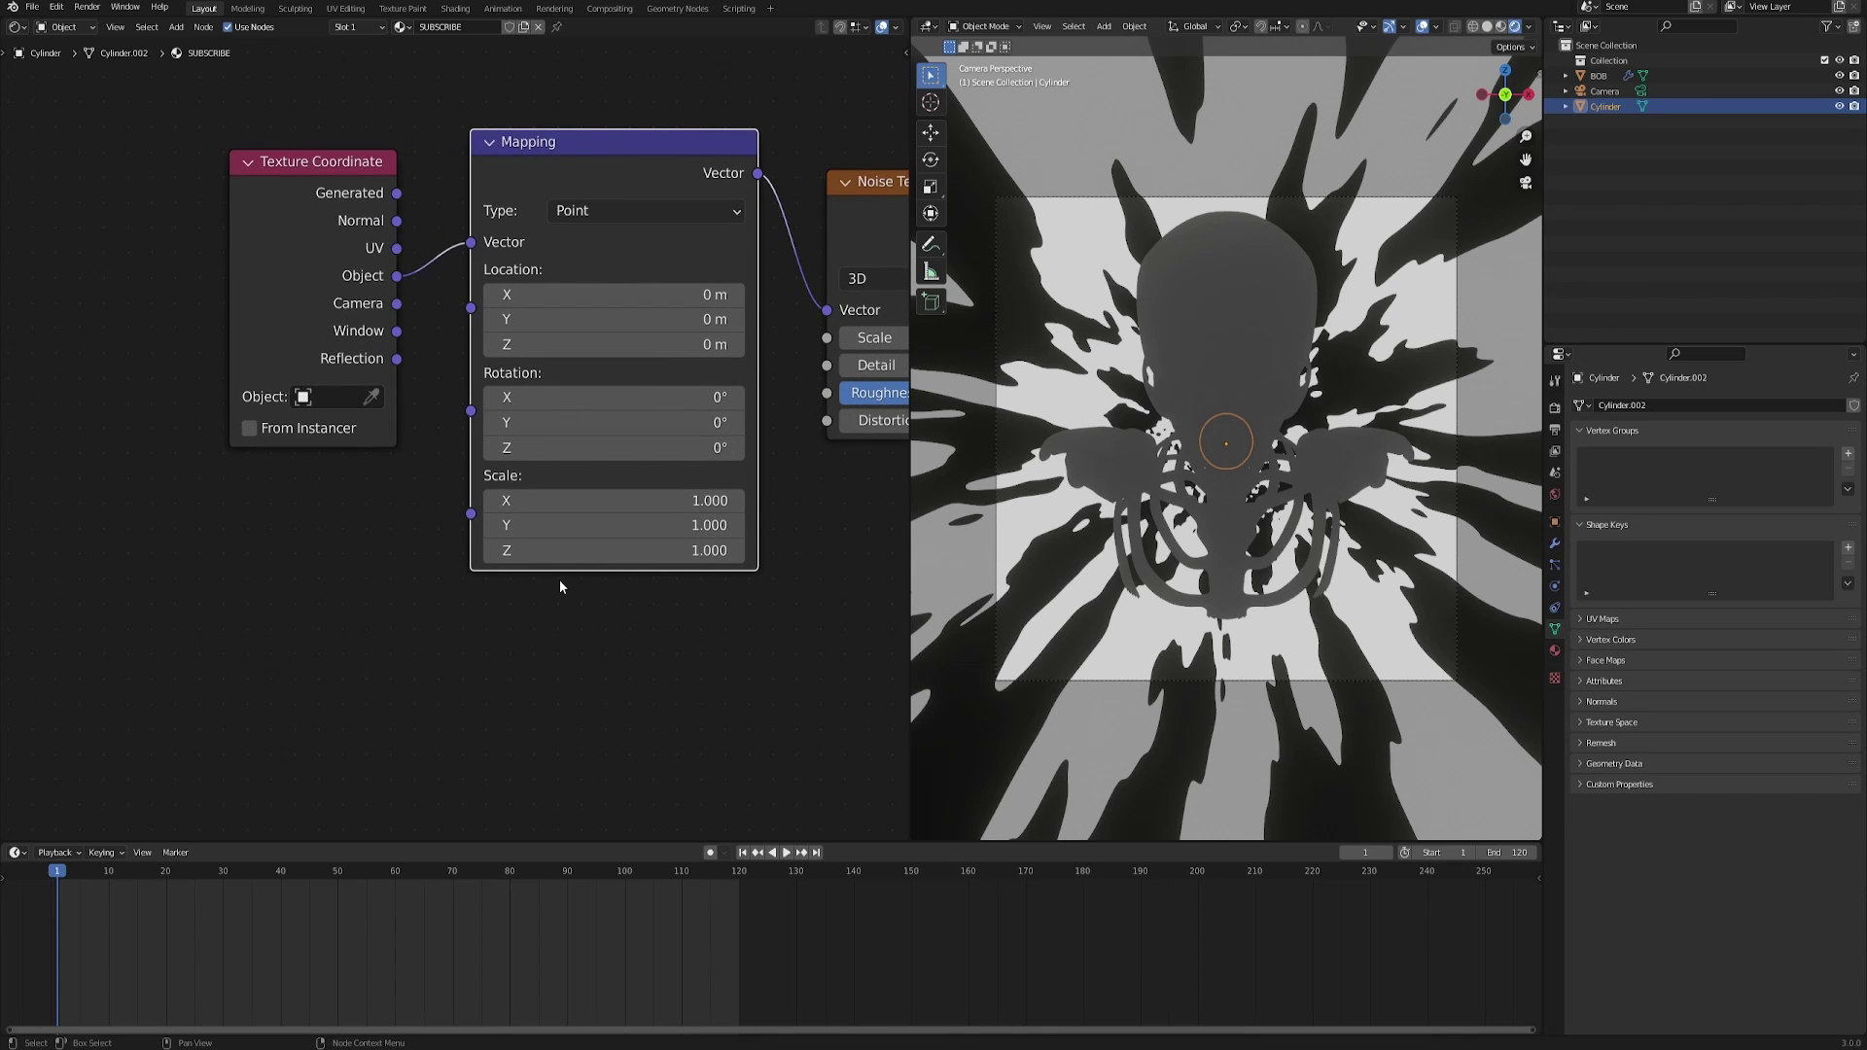
{"action": "middle_click_drag", "start_coordinate": [537, 616], "coordinate": [437, 648]}
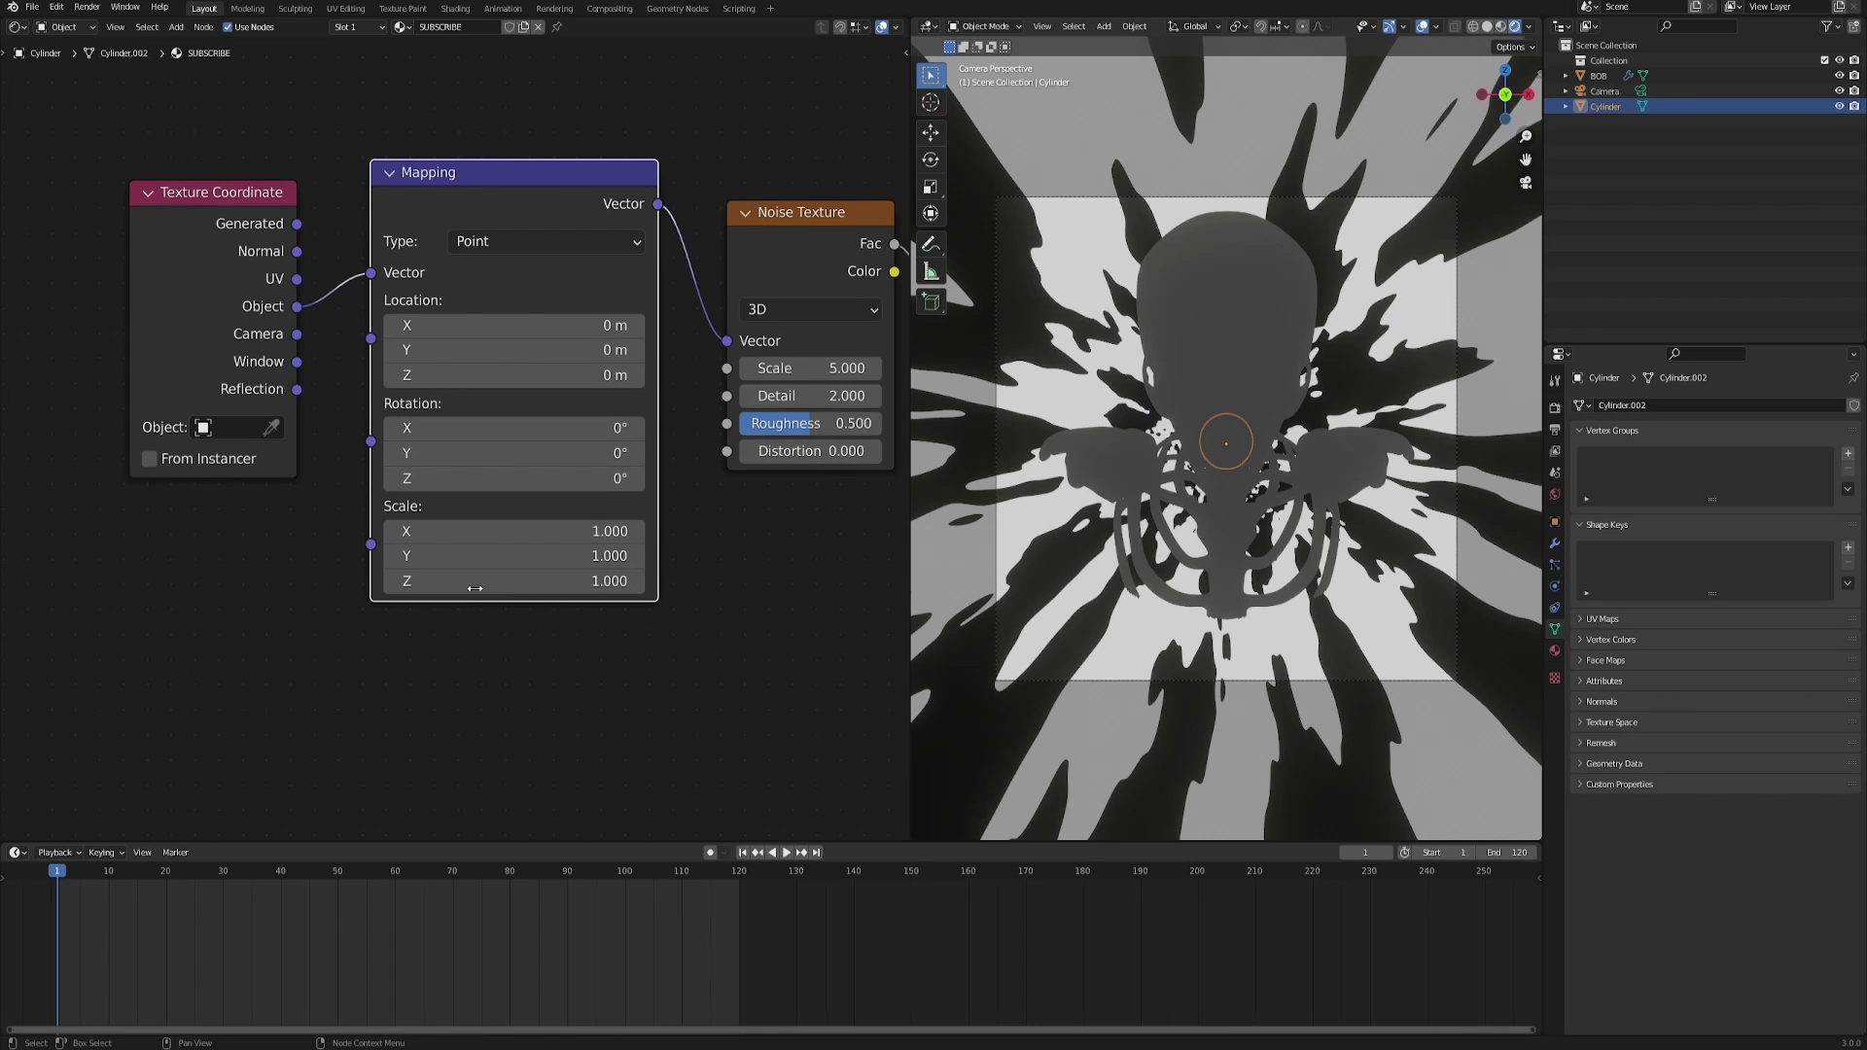
{"action": "left_click_drag", "start_coordinate": [474, 583], "coordinate": [307, 584]}
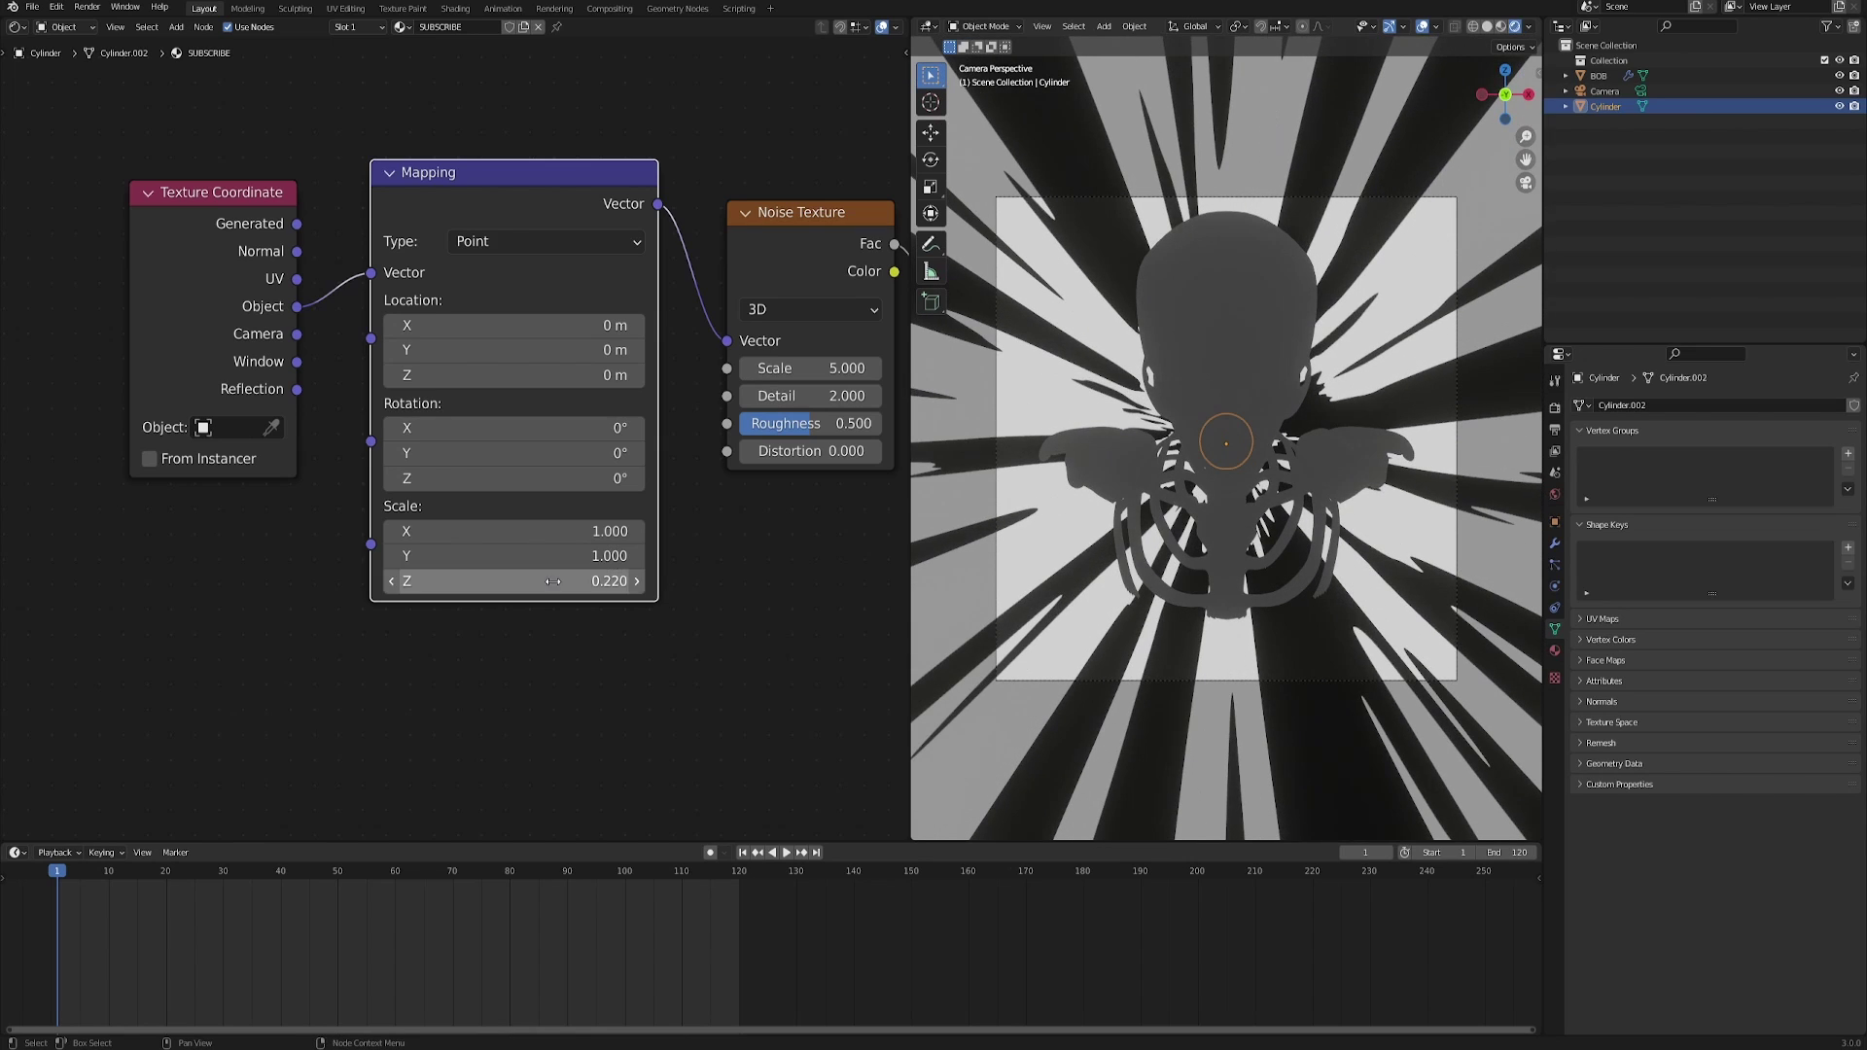
{"action": "left_click", "coordinate": [552, 580]}
{"action": "type", "text": "0.1"}
{"action": "key", "text": "Return"}
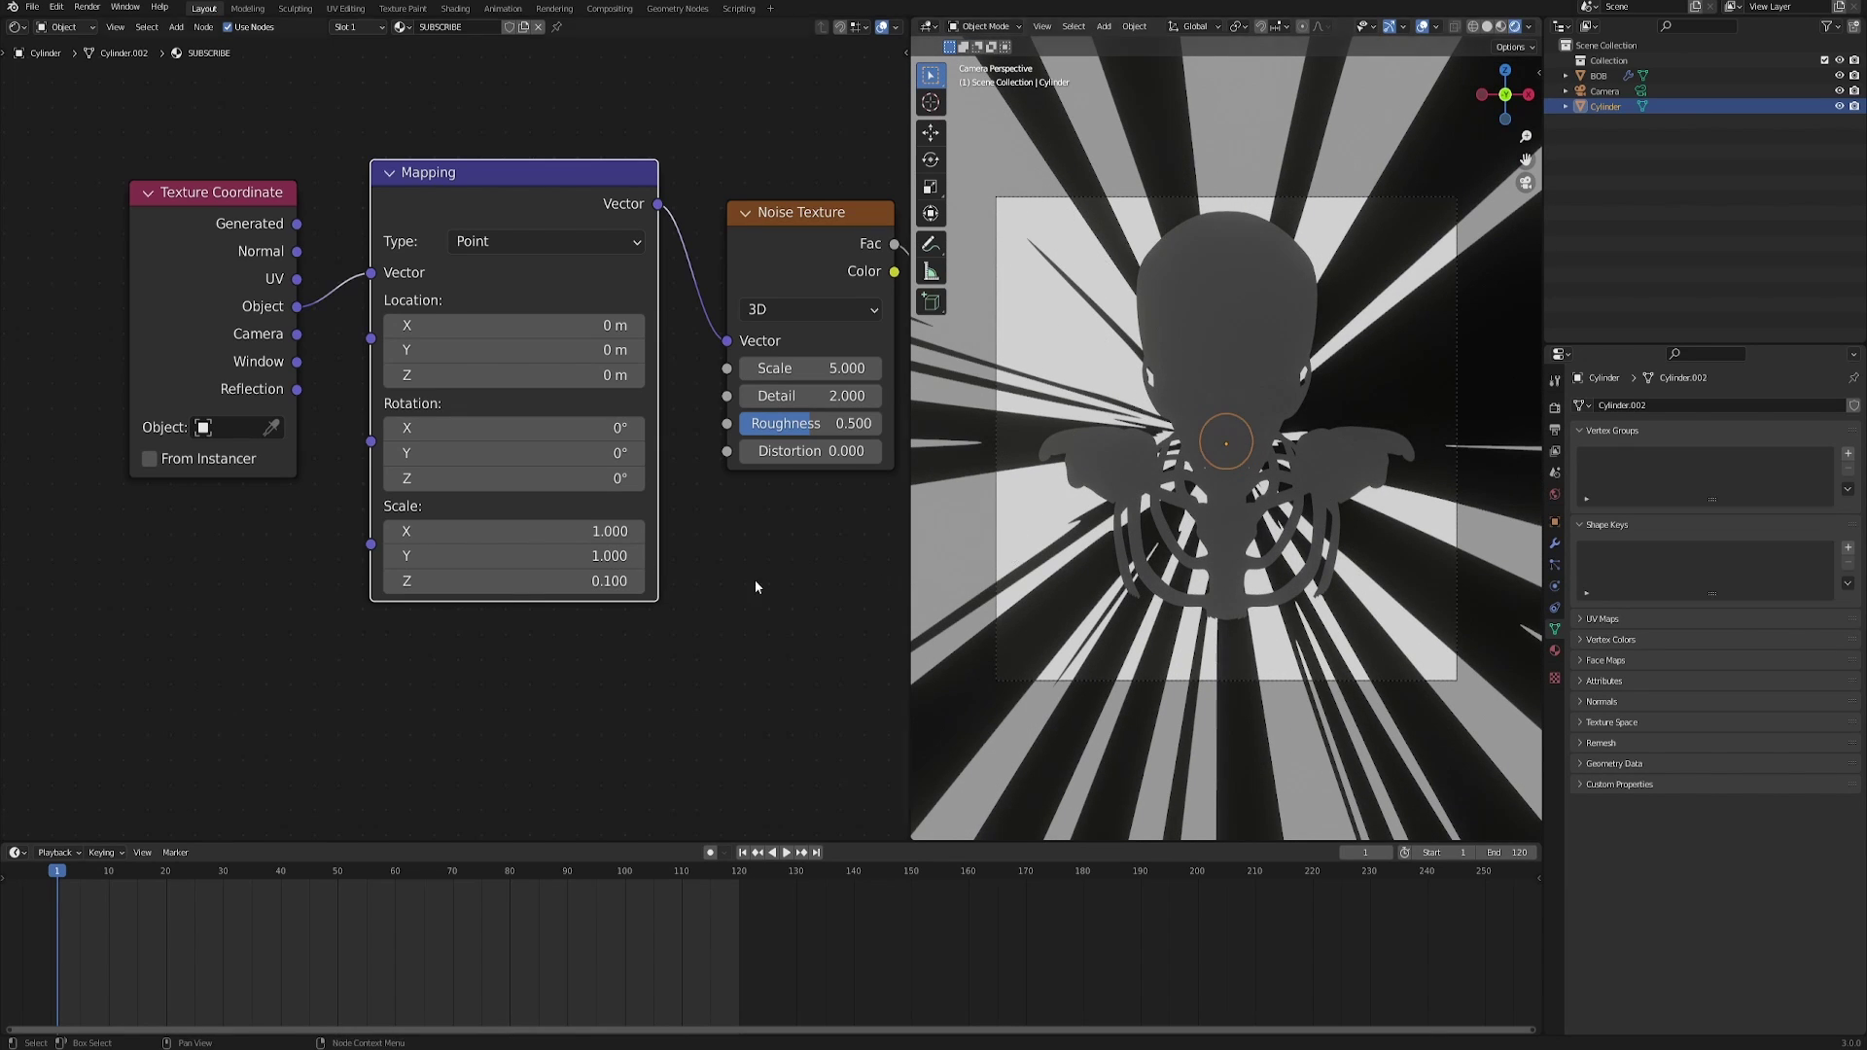
Set the Noise Texture's Detail to 15 and its Roughness to about 0.667.
{"action": "middle_click_drag", "start_coordinate": [772, 497], "coordinate": [378, 547]}
{"action": "left_click_drag", "start_coordinate": [360, 447], "coordinate": [418, 486]}
{"action": "scroll", "coordinate": [1062, 583], "scroll_direction": "up", "scroll_amount": 3}
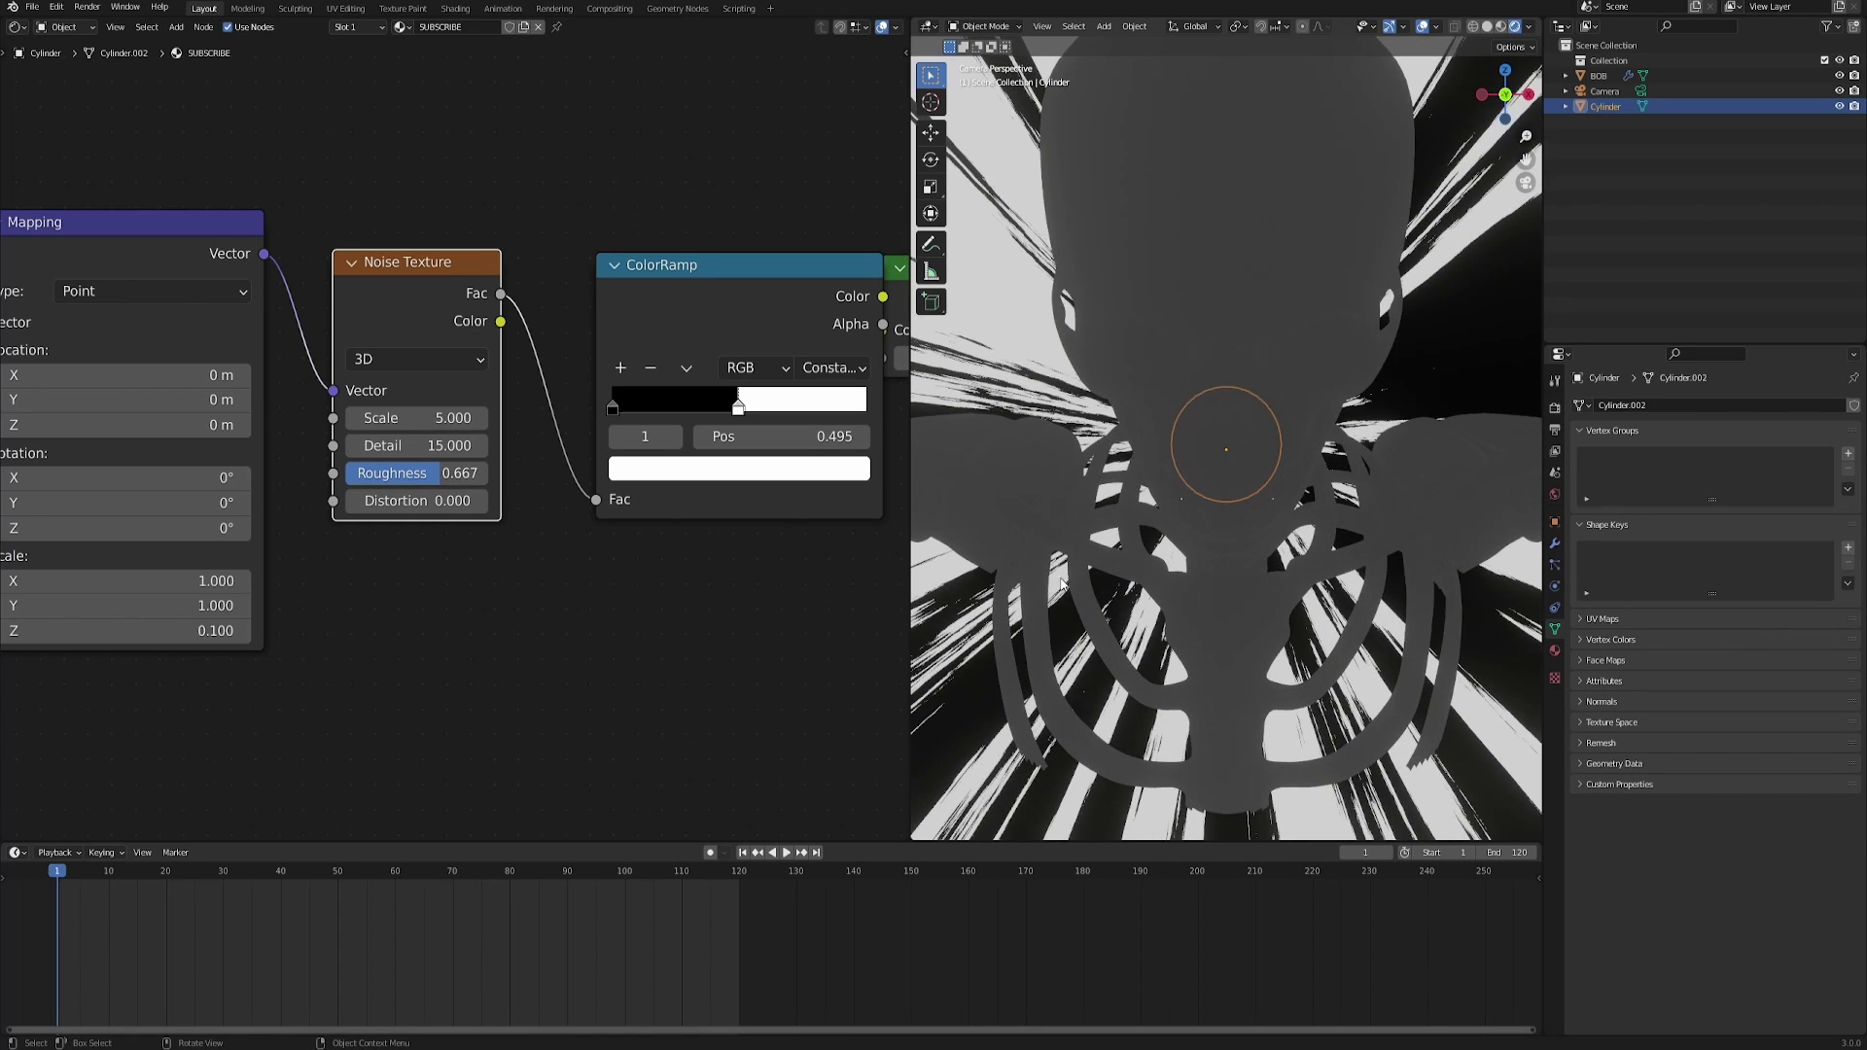
Set the Noise Texture's Scale to 15 and move the ColorRamp's white stop to about position 0.514.
{"action": "scroll", "coordinate": [1056, 441], "scroll_direction": "up", "scroll_amount": 2}
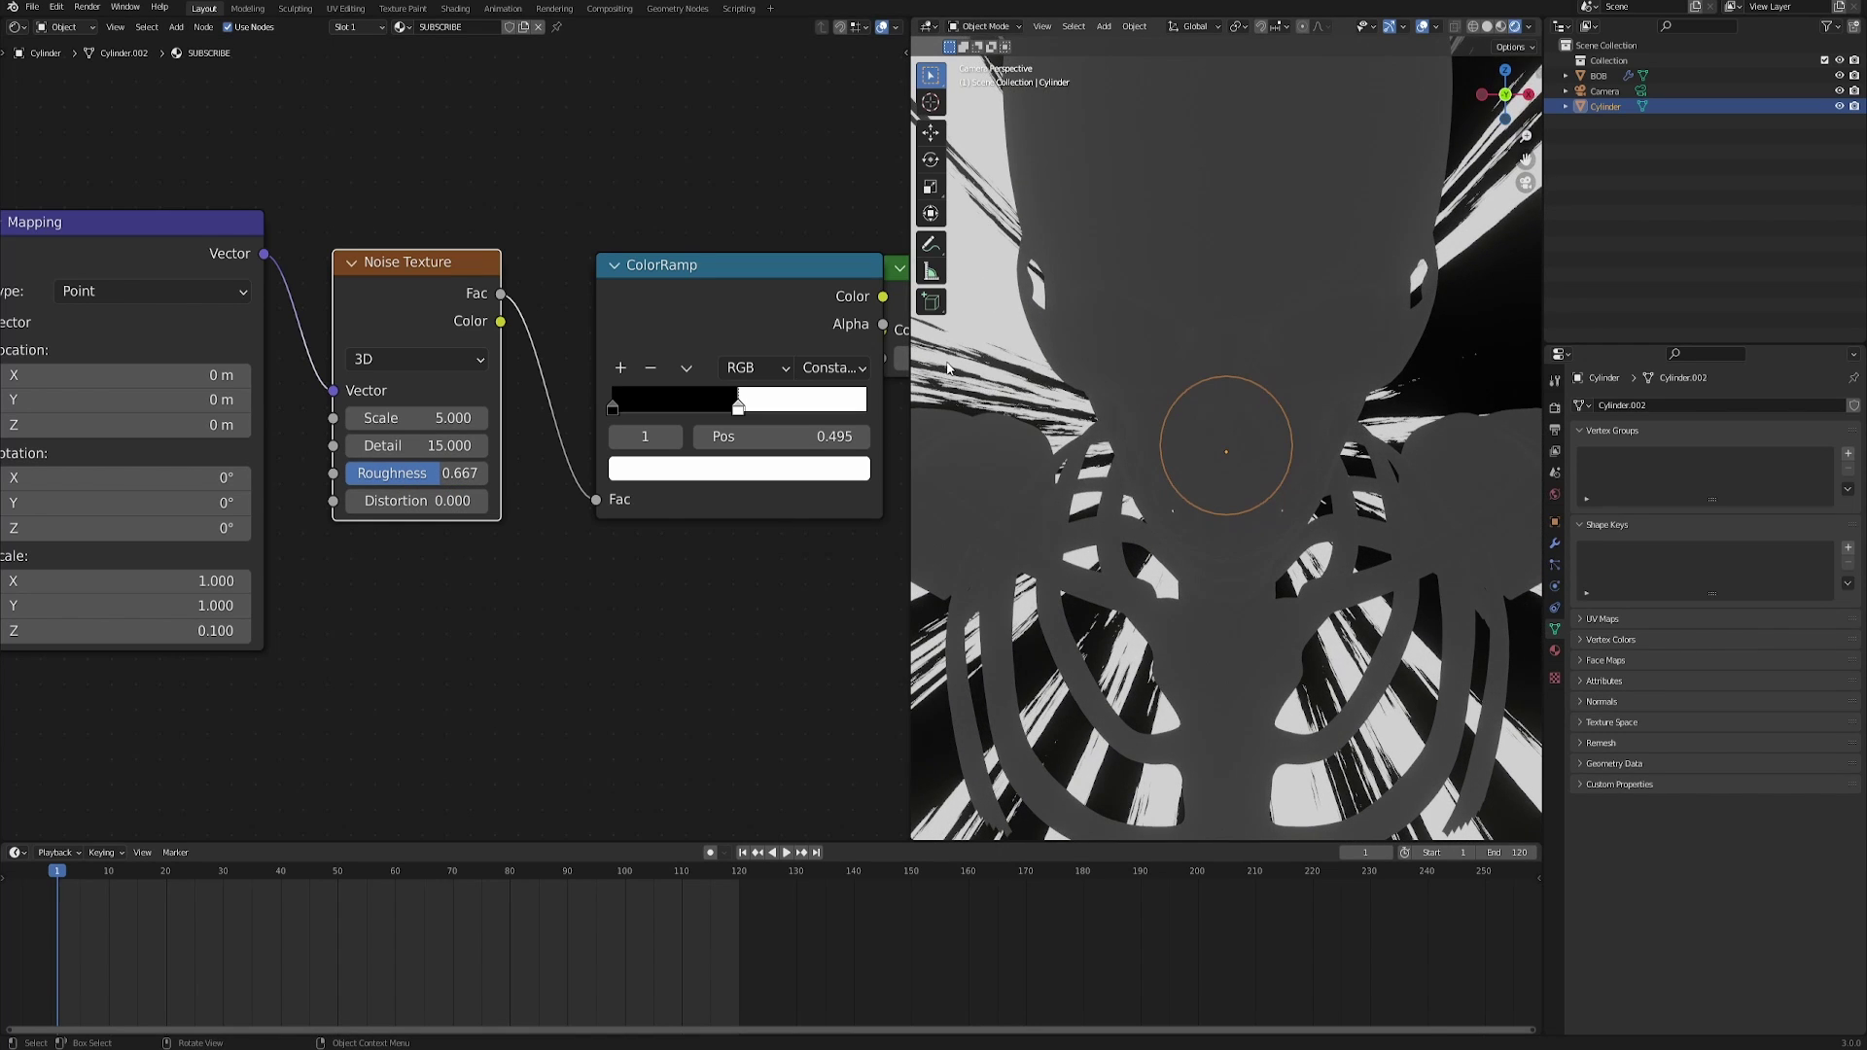
{"action": "scroll", "coordinate": [1042, 407], "scroll_direction": "down", "scroll_amount": 4}
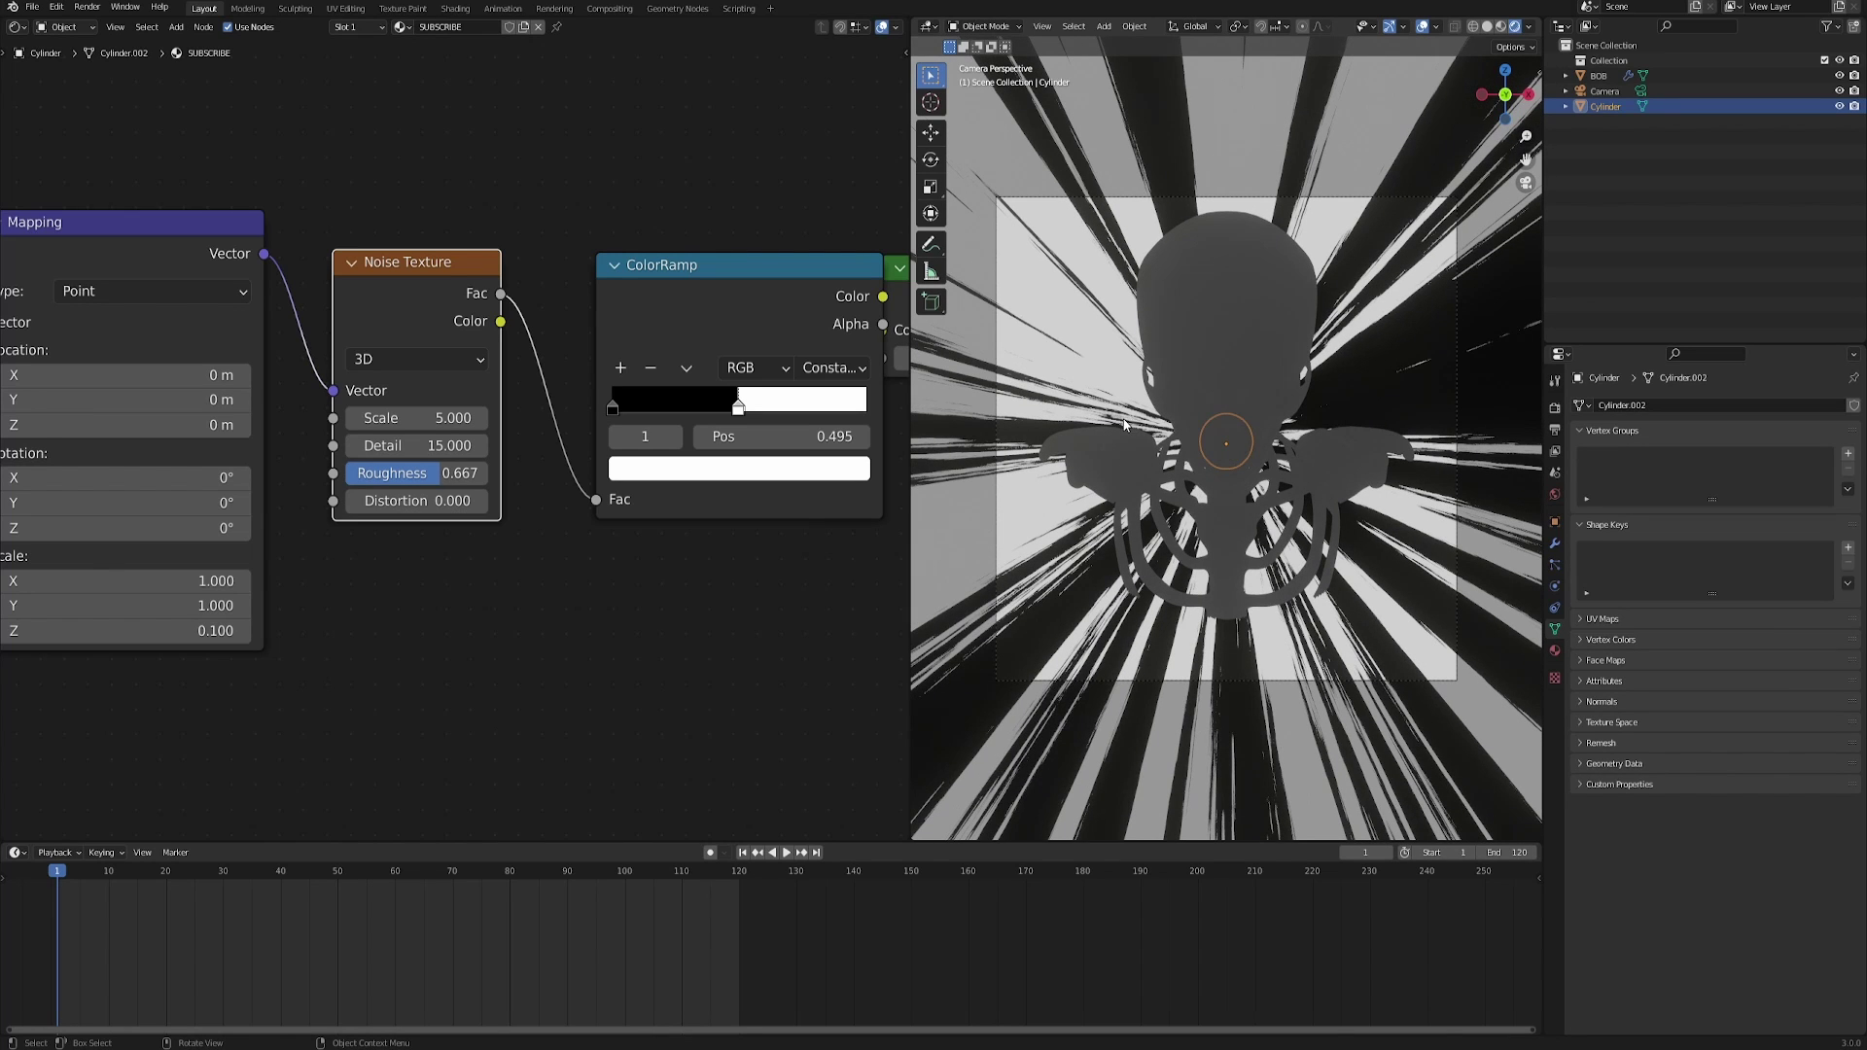
{"action": "scroll", "coordinate": [1131, 429], "scroll_direction": "up", "scroll_amount": 1}
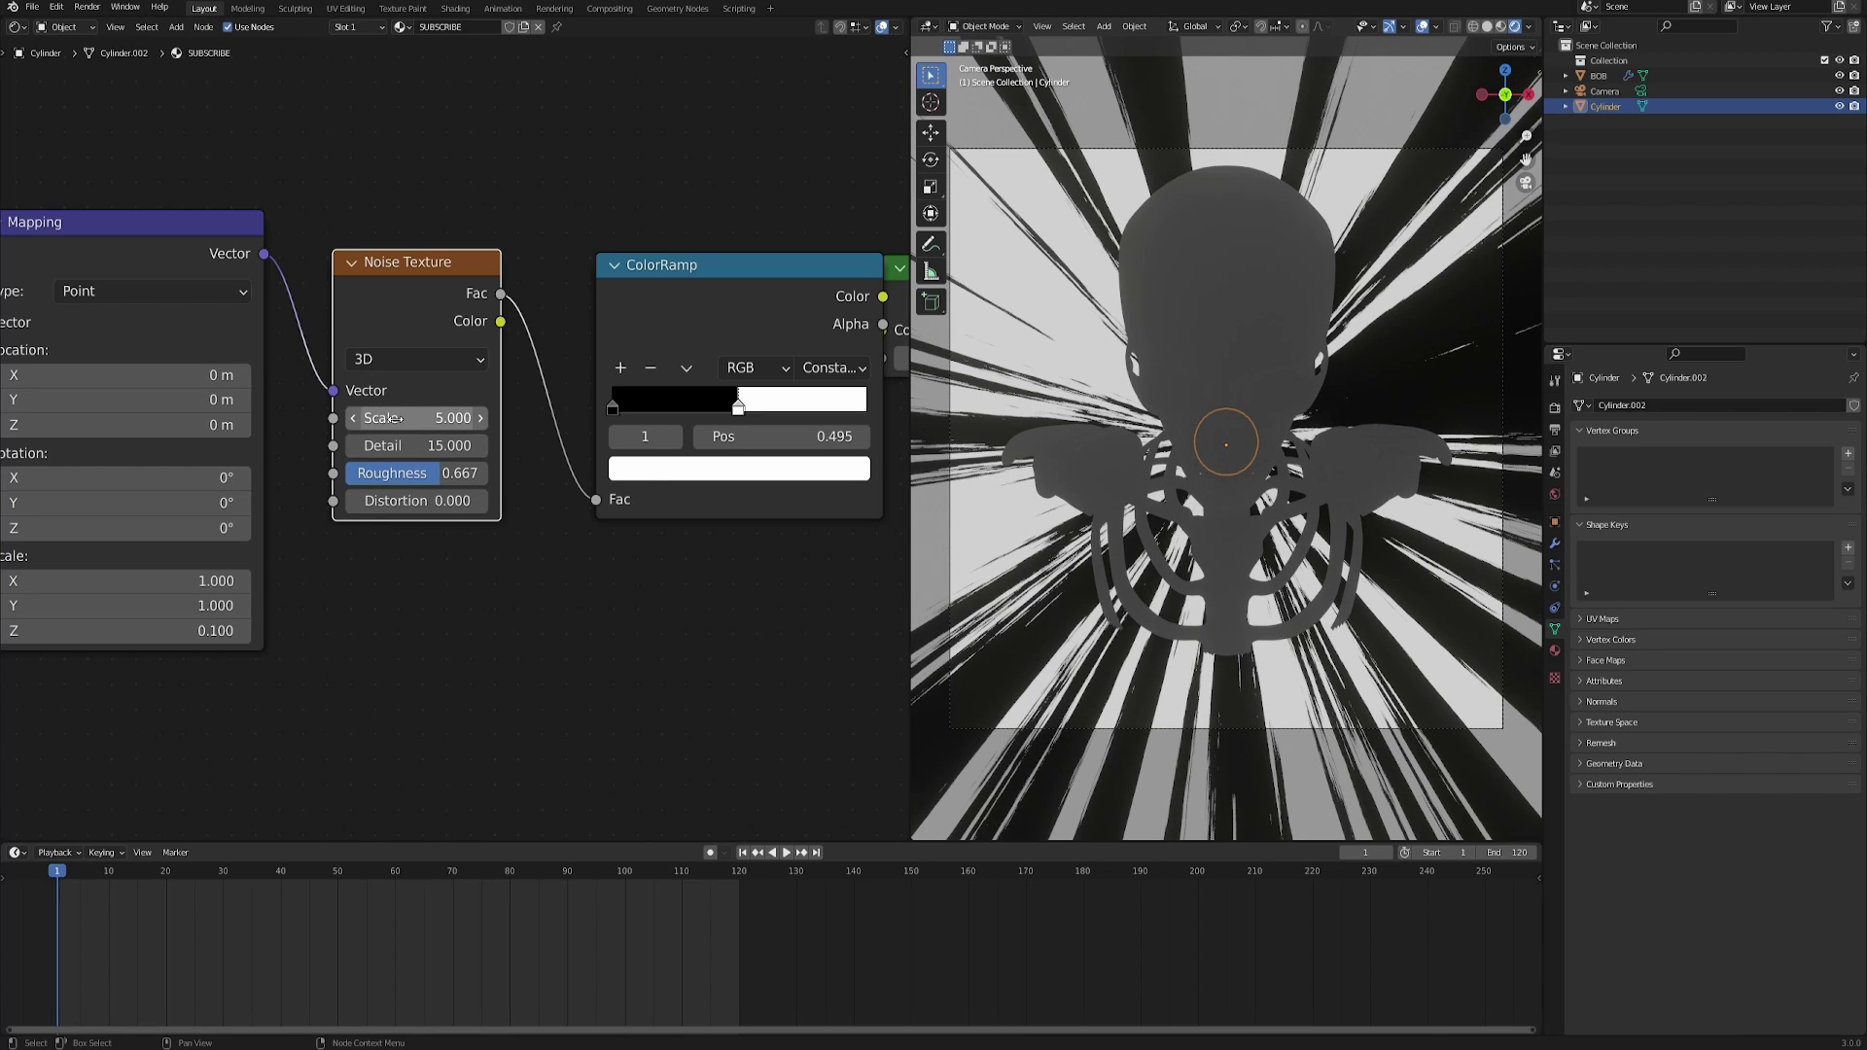
{"action": "left_click", "coordinate": [396, 419]}
{"action": "type", "text": "15"}
{"action": "key", "text": "Return"}
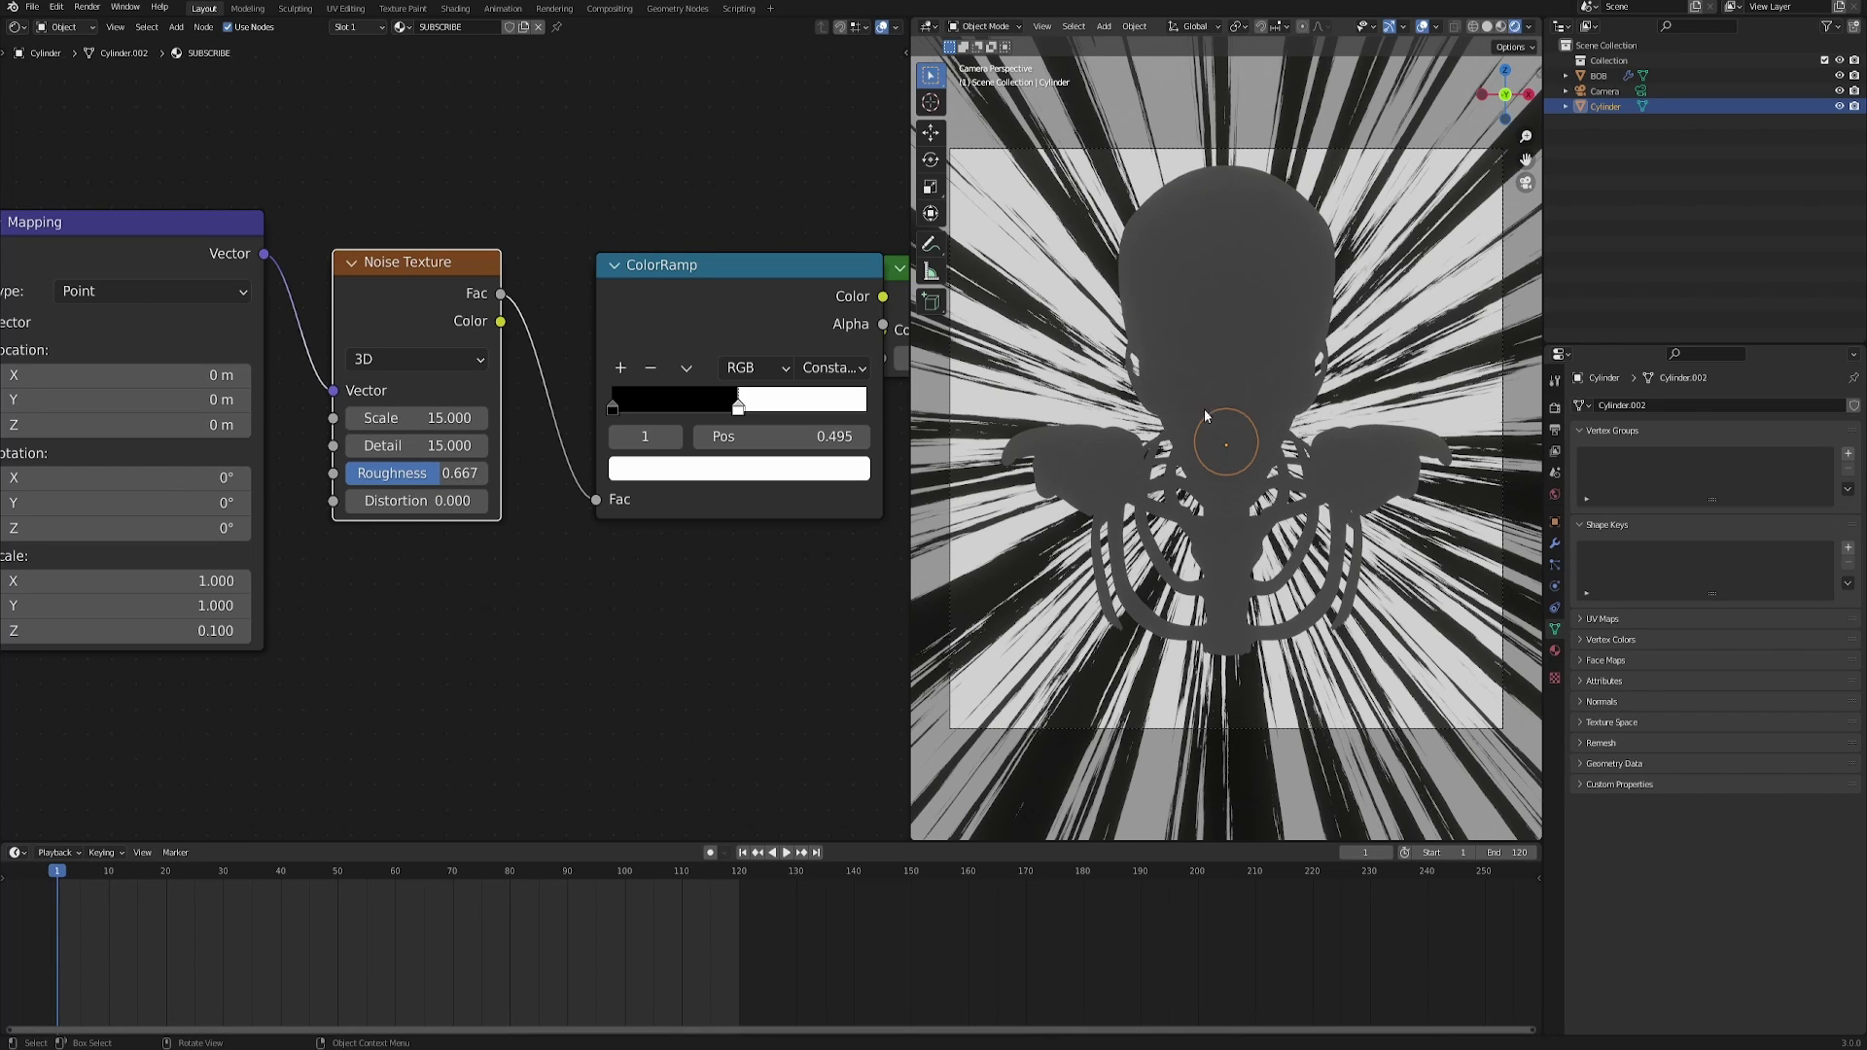
{"action": "middle_click_drag", "start_coordinate": [660, 263], "coordinate": [377, 311]}
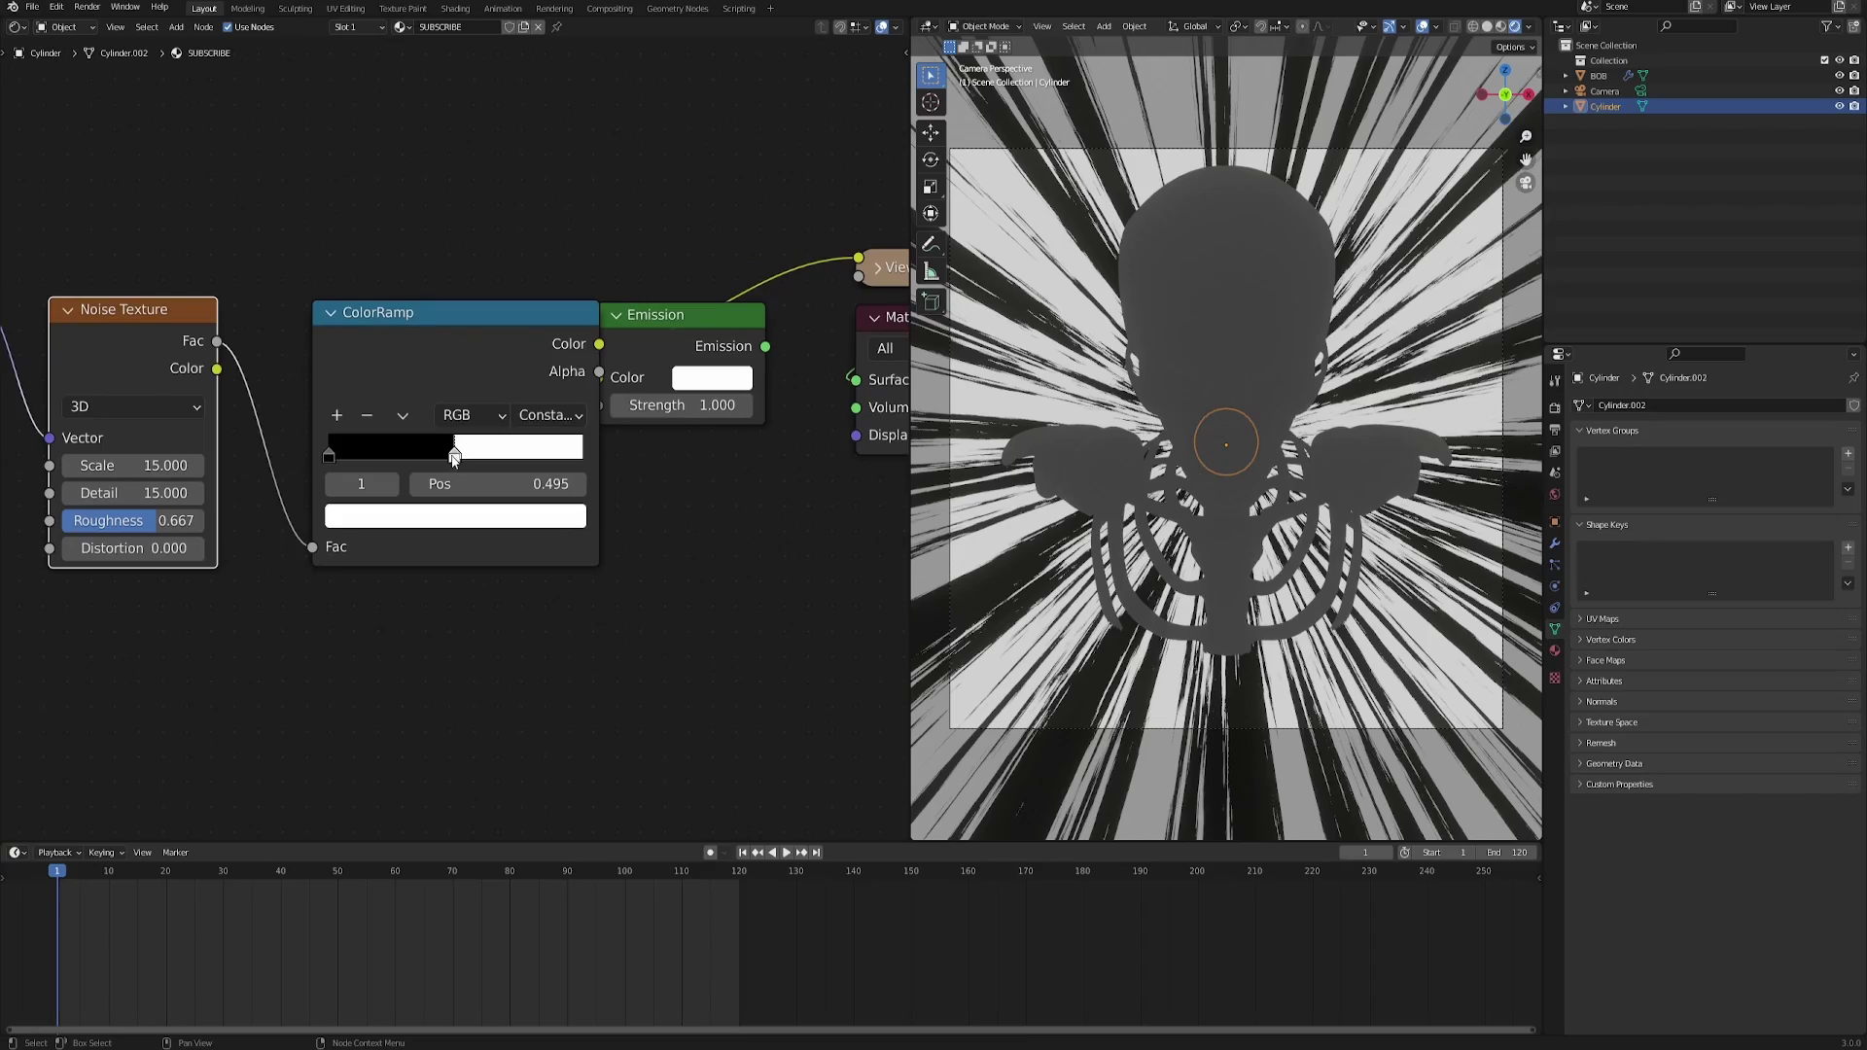
{"action": "mouse_move", "coordinate": [454, 460]}
{"action": "left_mouse_down"}
{"action": "mouse_move", "coordinate": [504, 461]}
{"action": "mouse_move", "coordinate": [460, 465]}
{"action": "left_mouse_up"}
Space out the nodes, connect the ColorRamp's Color to the Emission Color, and route the Emission into the Material Output's Surface.
{"action": "key", "text": "Home"}
{"action": "left_click_drag", "start_coordinate": [114, 313], "coordinate": [653, 583]}
{"action": "key", "text": "g"}
{"action": "left_click", "coordinate": [534, 495]}
{"action": "scroll", "coordinate": [319, 452], "scroll_direction": "up", "scroll_amount": 2}
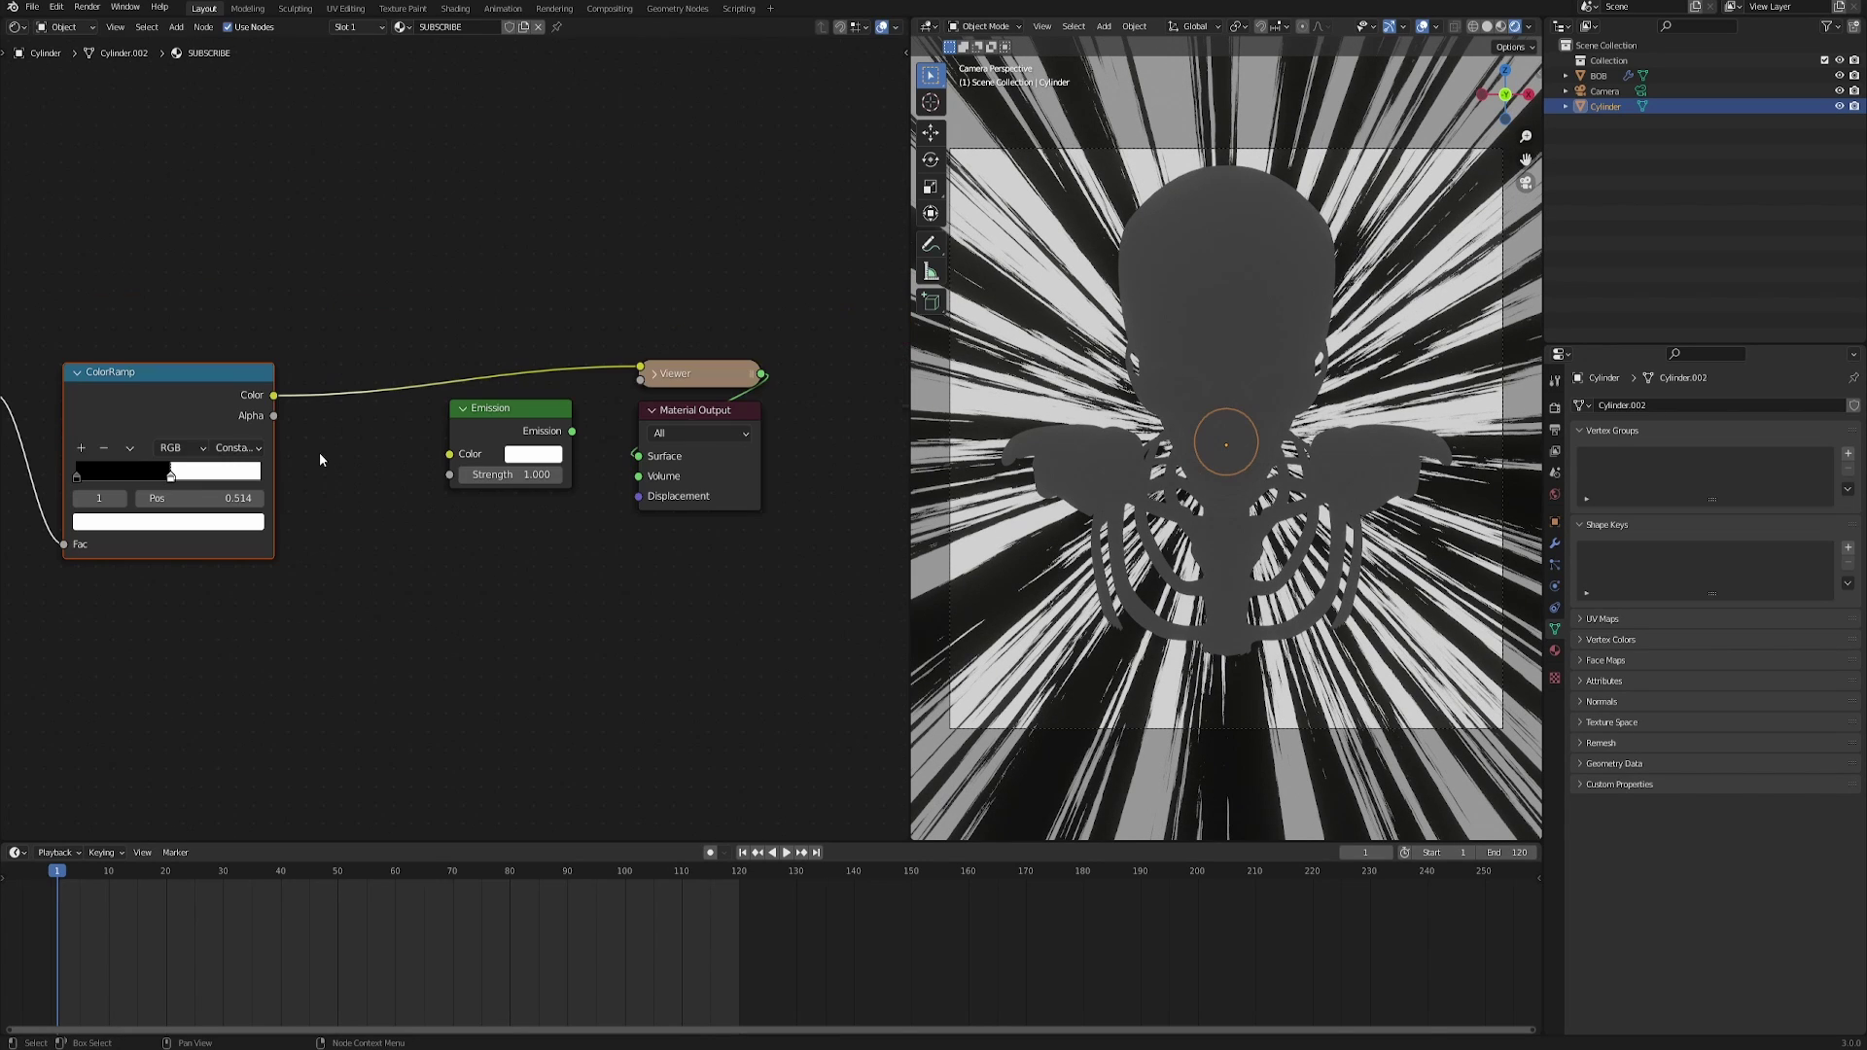
{"action": "scroll", "coordinate": [313, 455], "scroll_direction": "up", "scroll_amount": 1}
{"action": "left_click_drag", "start_coordinate": [226, 384], "coordinate": [447, 458]}
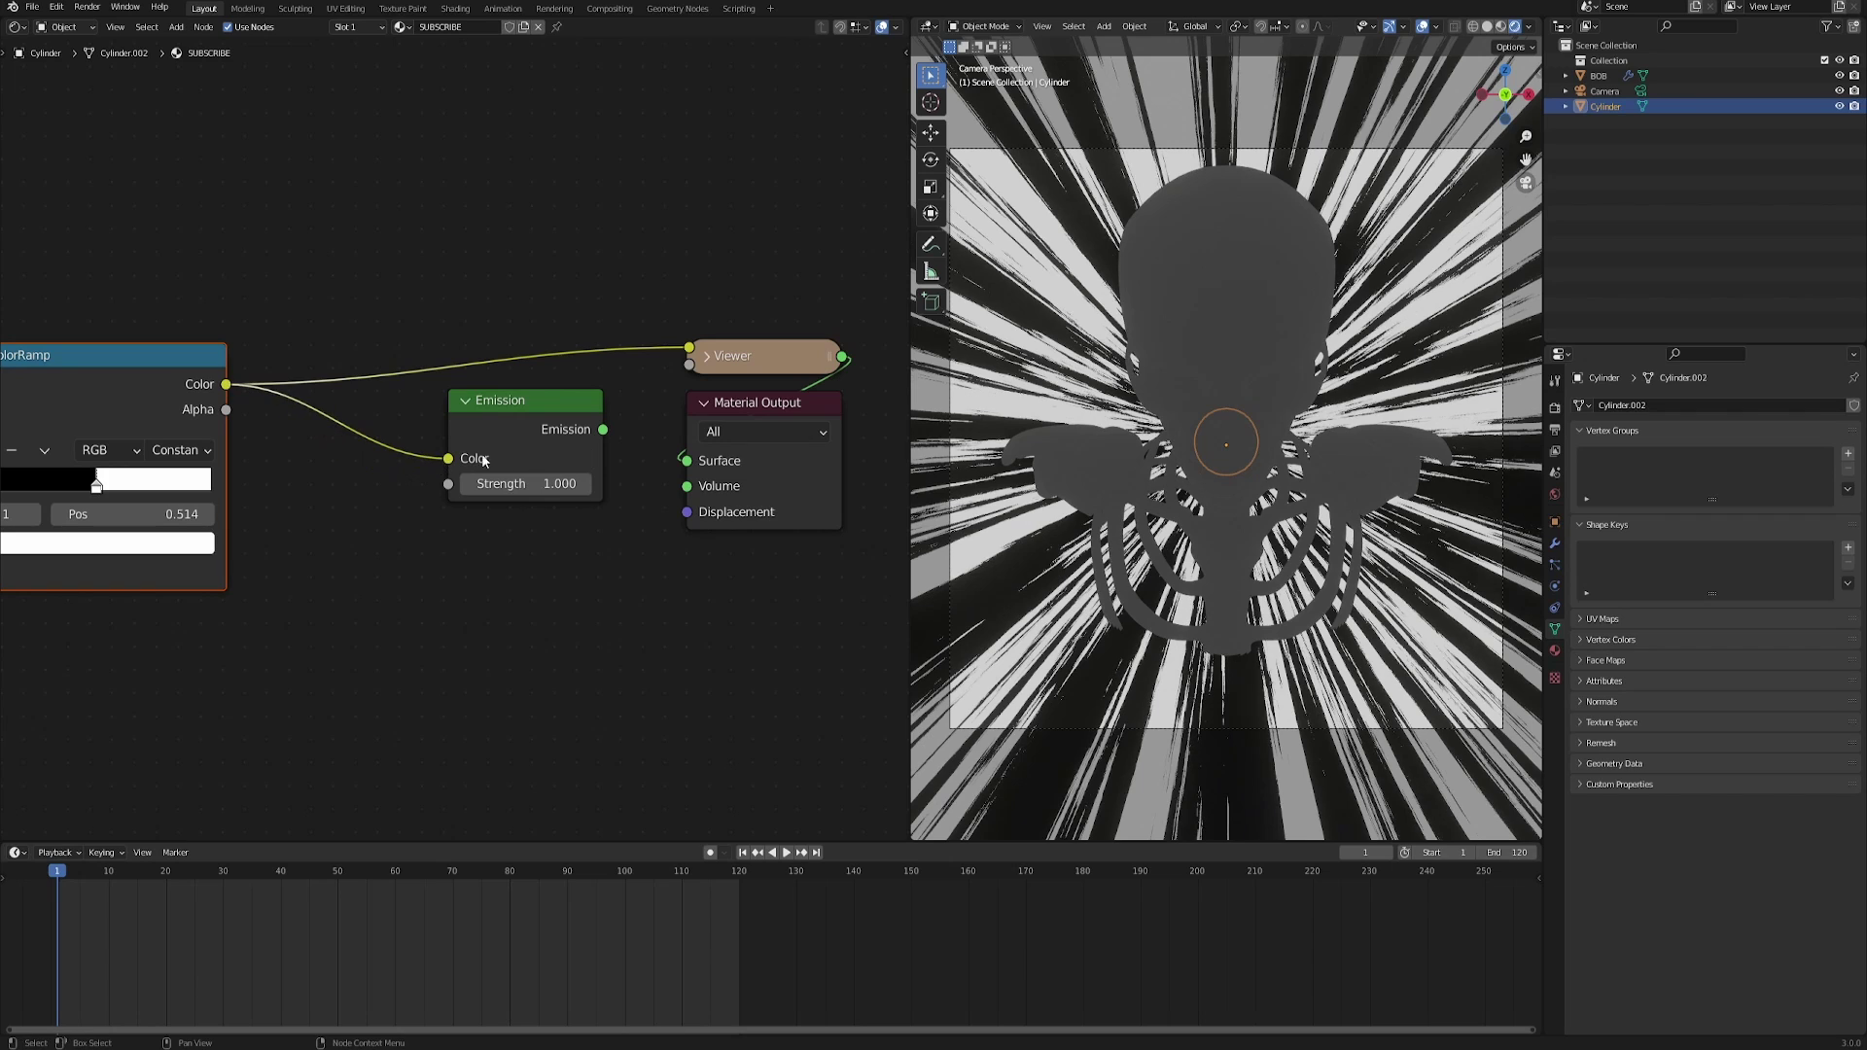
{"action": "left_click", "coordinate": [499, 418], "text": "ctrl+shift"}
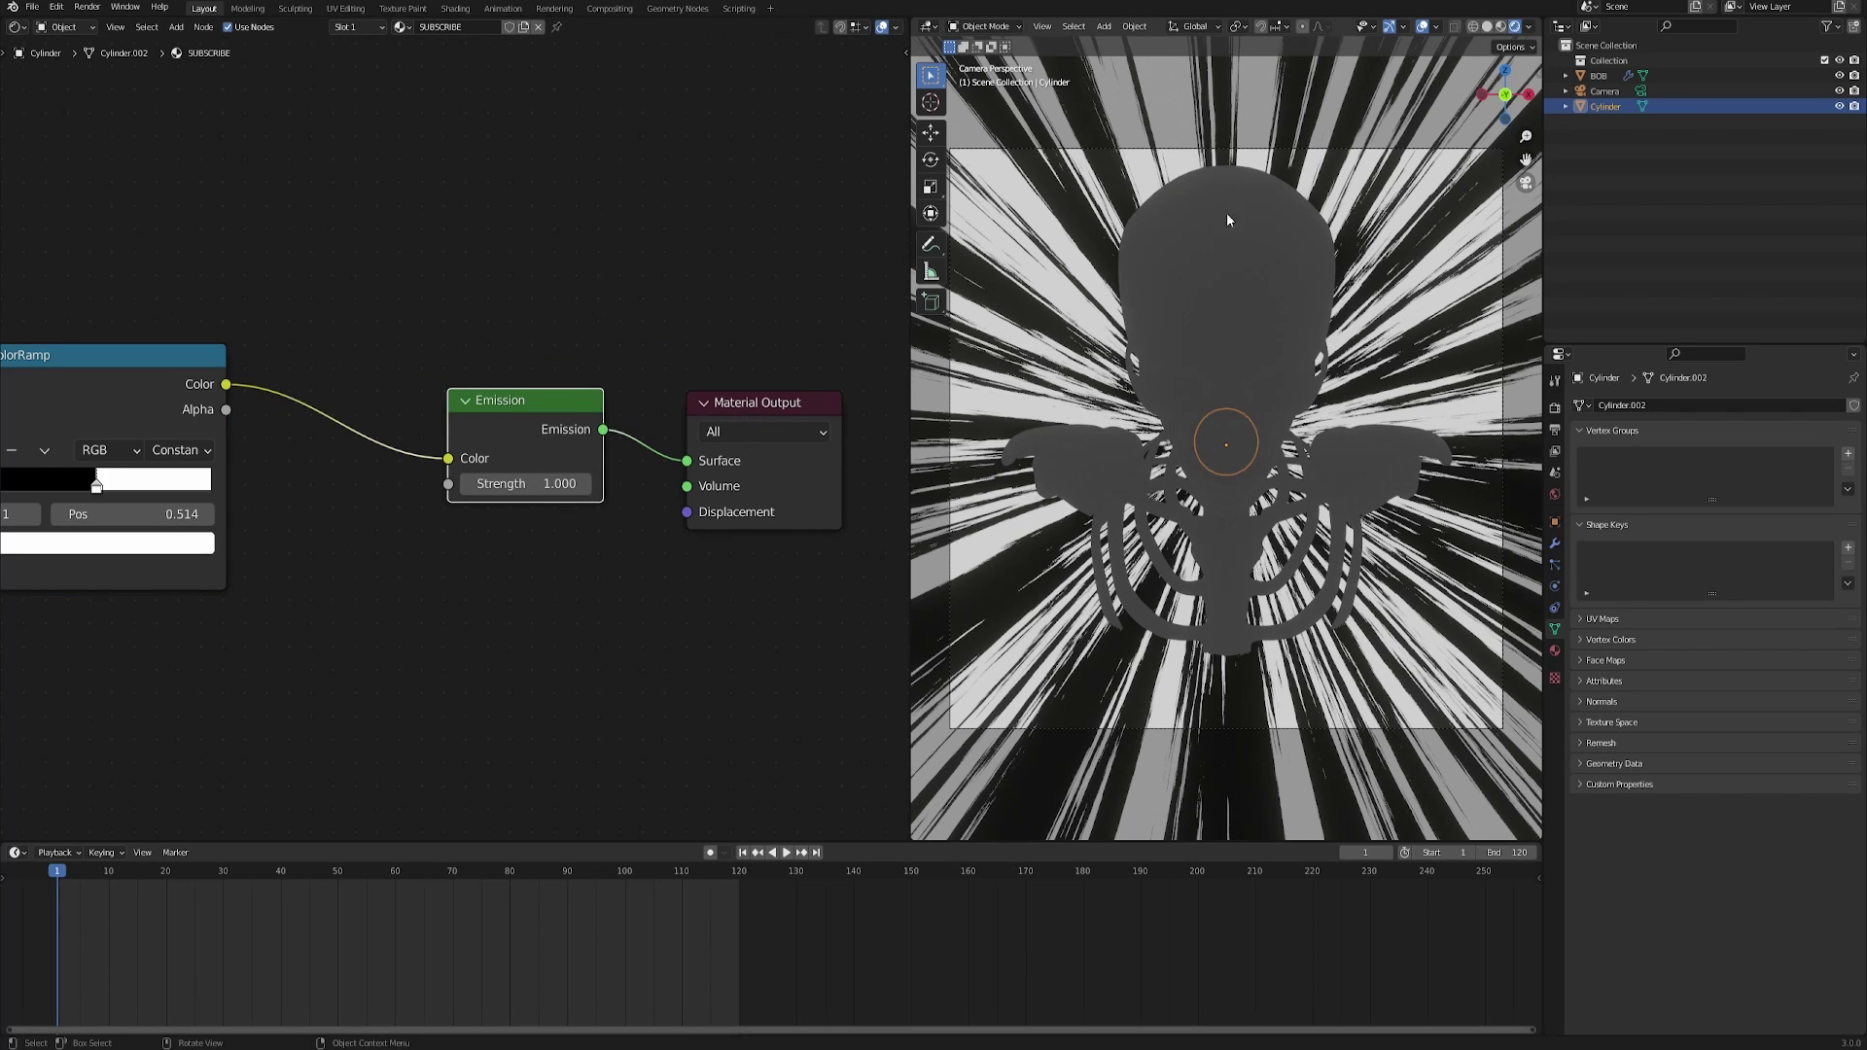
Play the animation to check the background's motion, and return to the first frame.
{"action": "scroll", "coordinate": [331, 598], "scroll_direction": "down", "scroll_amount": 4}
{"action": "middle_click_drag", "start_coordinate": [320, 601], "coordinate": [677, 577]}
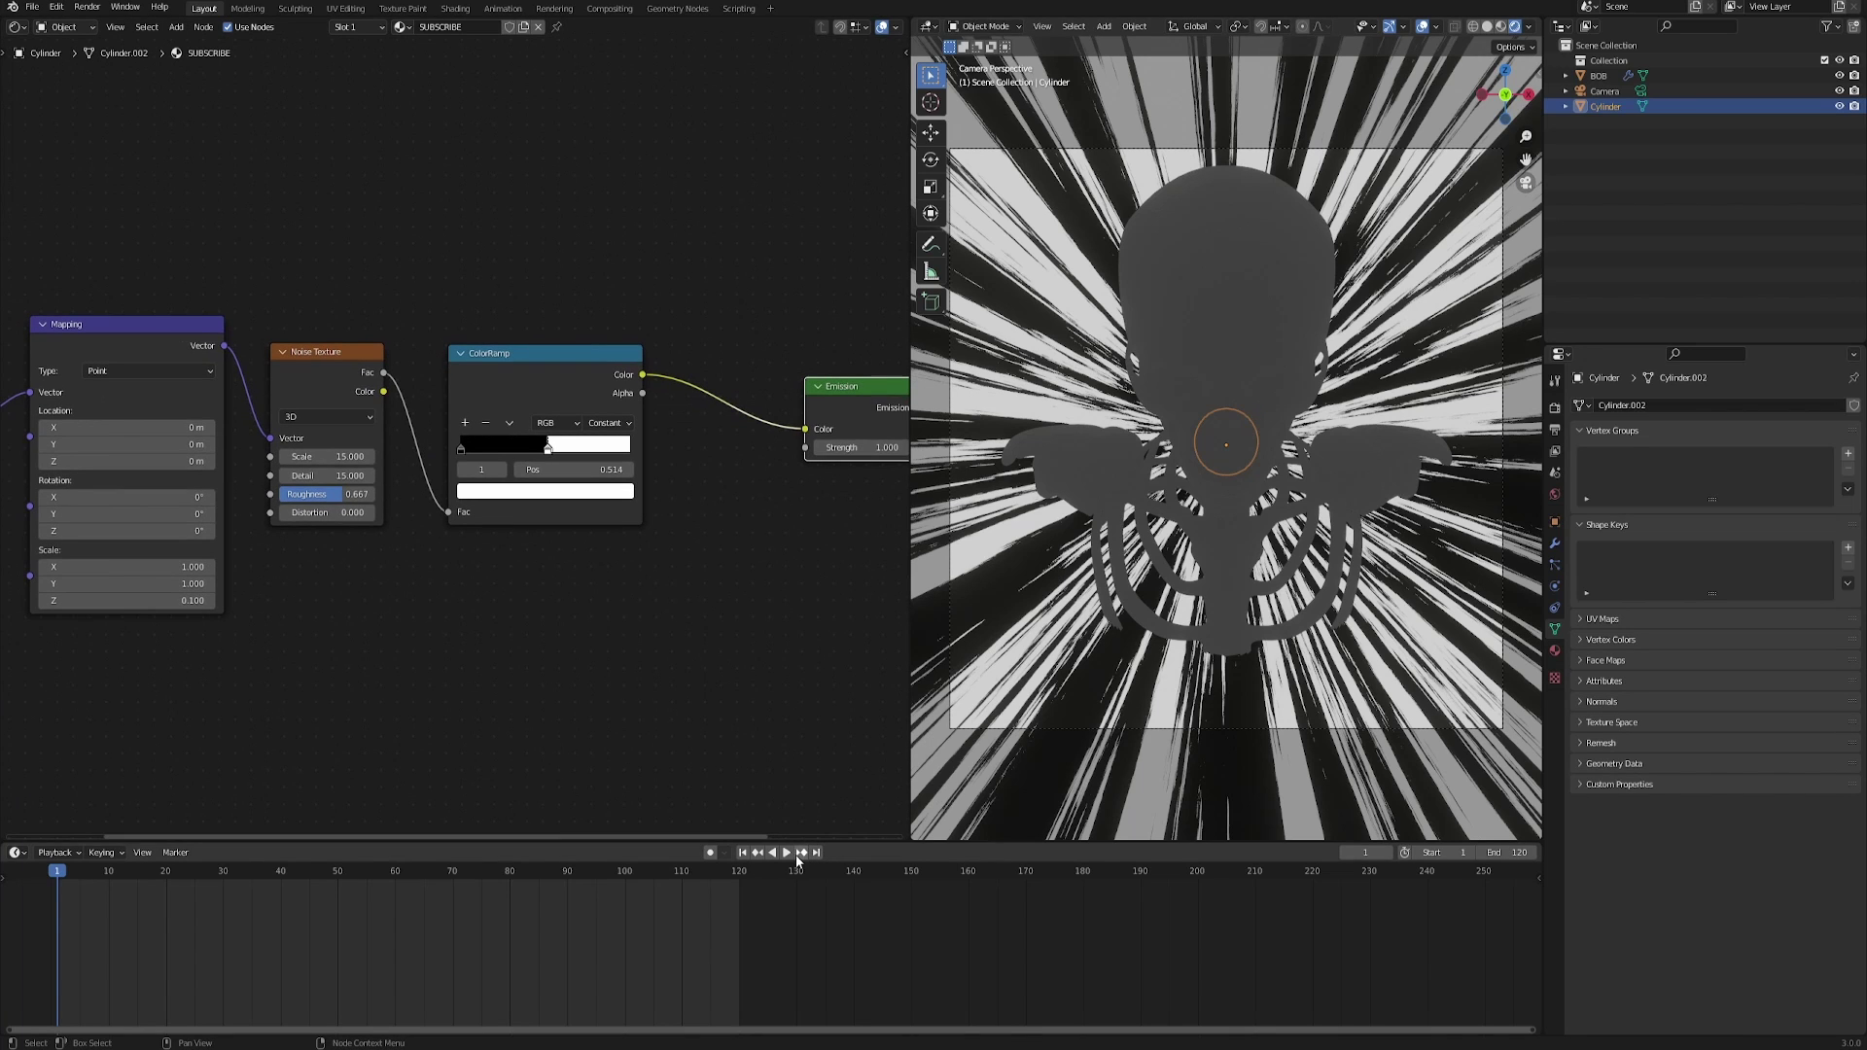
{"action": "left_click", "coordinate": [790, 854]}
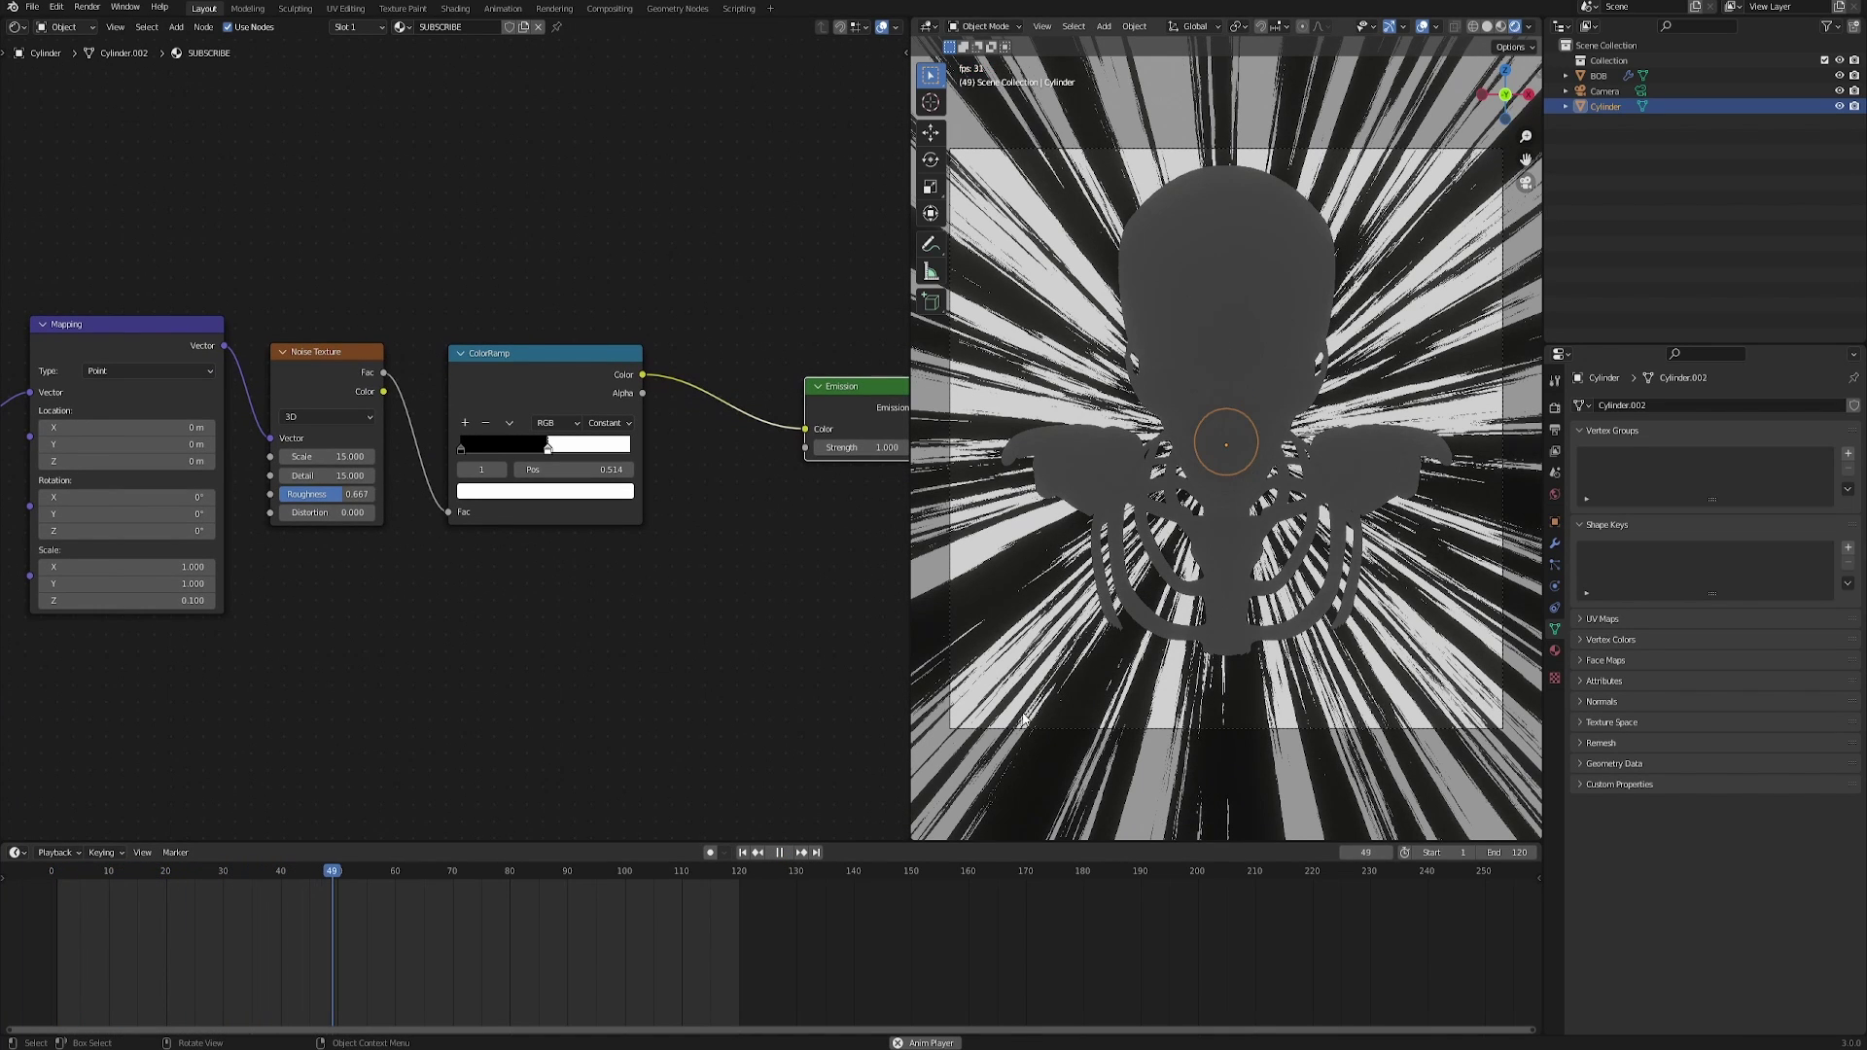
{"action": "key", "text": "space"}
{"action": "key", "text": "shift+Left"}
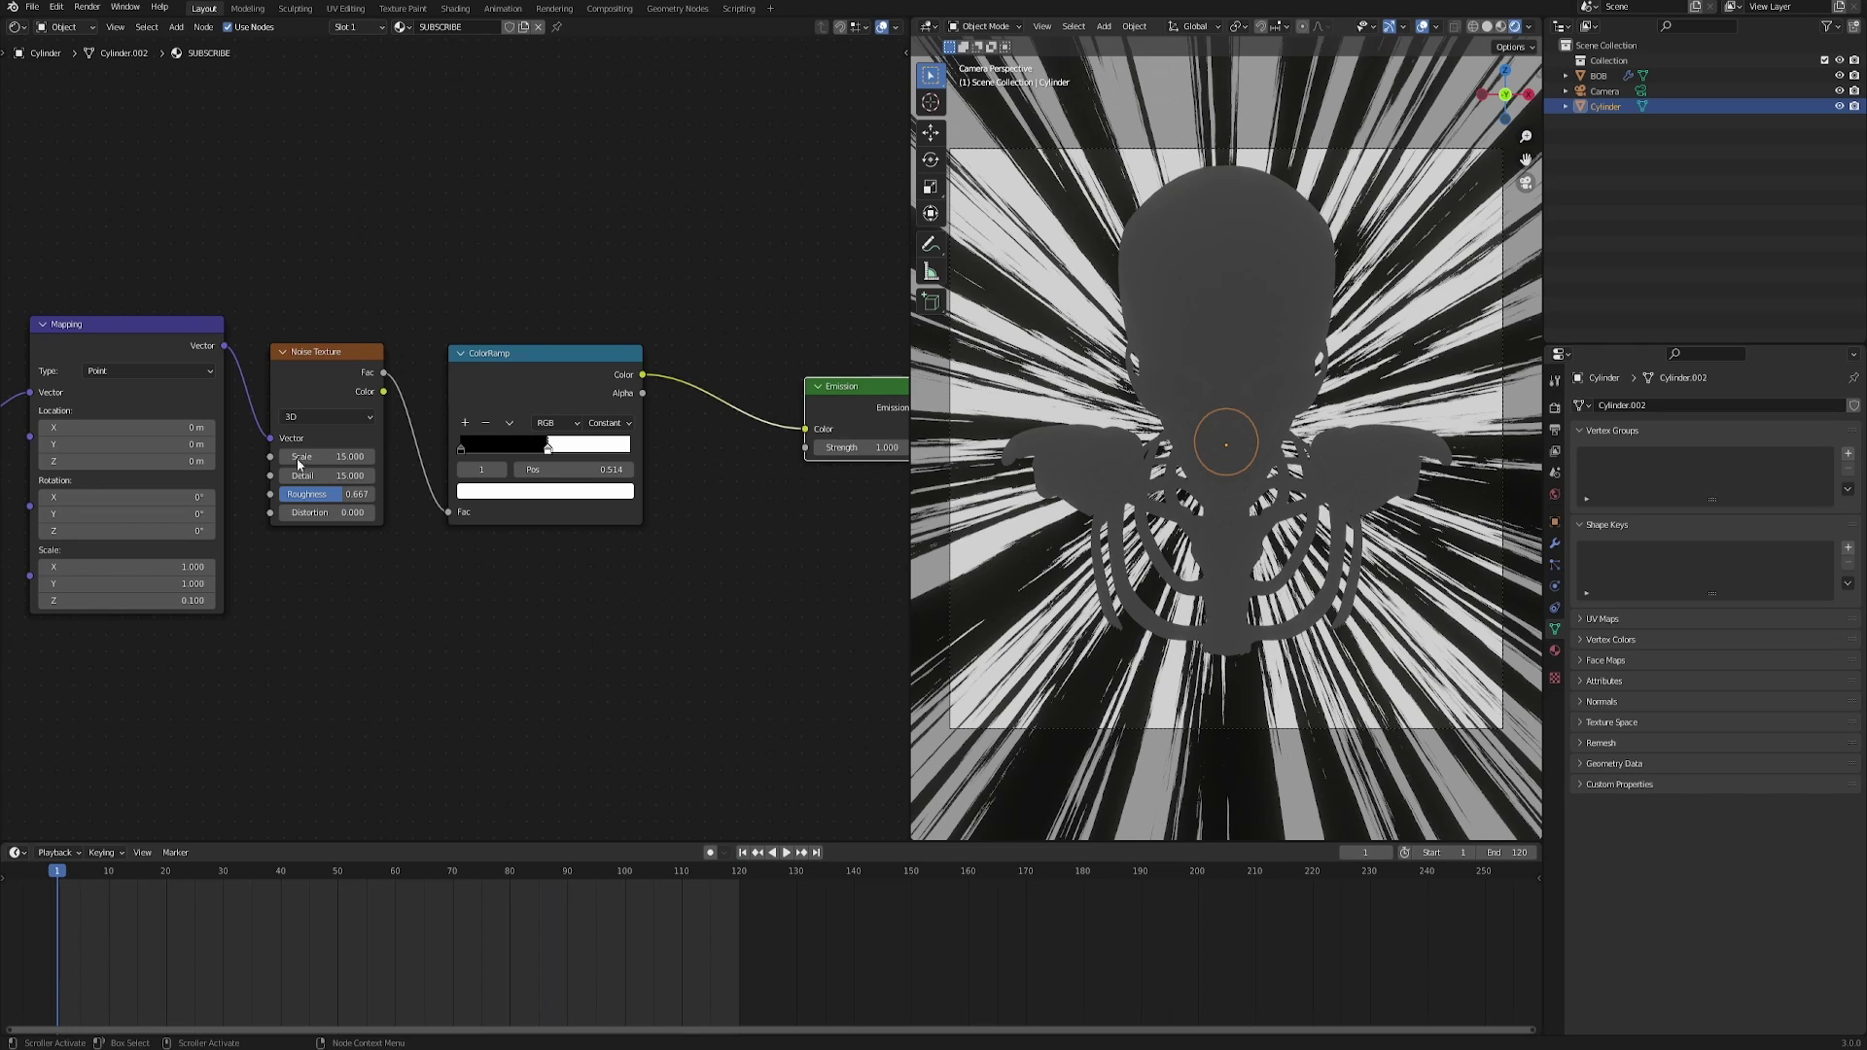
Drive the Mapping node's Z location with the expression #frame and preview the playback.
{"action": "middle_click_drag", "start_coordinate": [378, 625], "coordinate": [704, 600]}
{"action": "scroll", "coordinate": [438, 321], "scroll_direction": "up", "scroll_amount": 3}
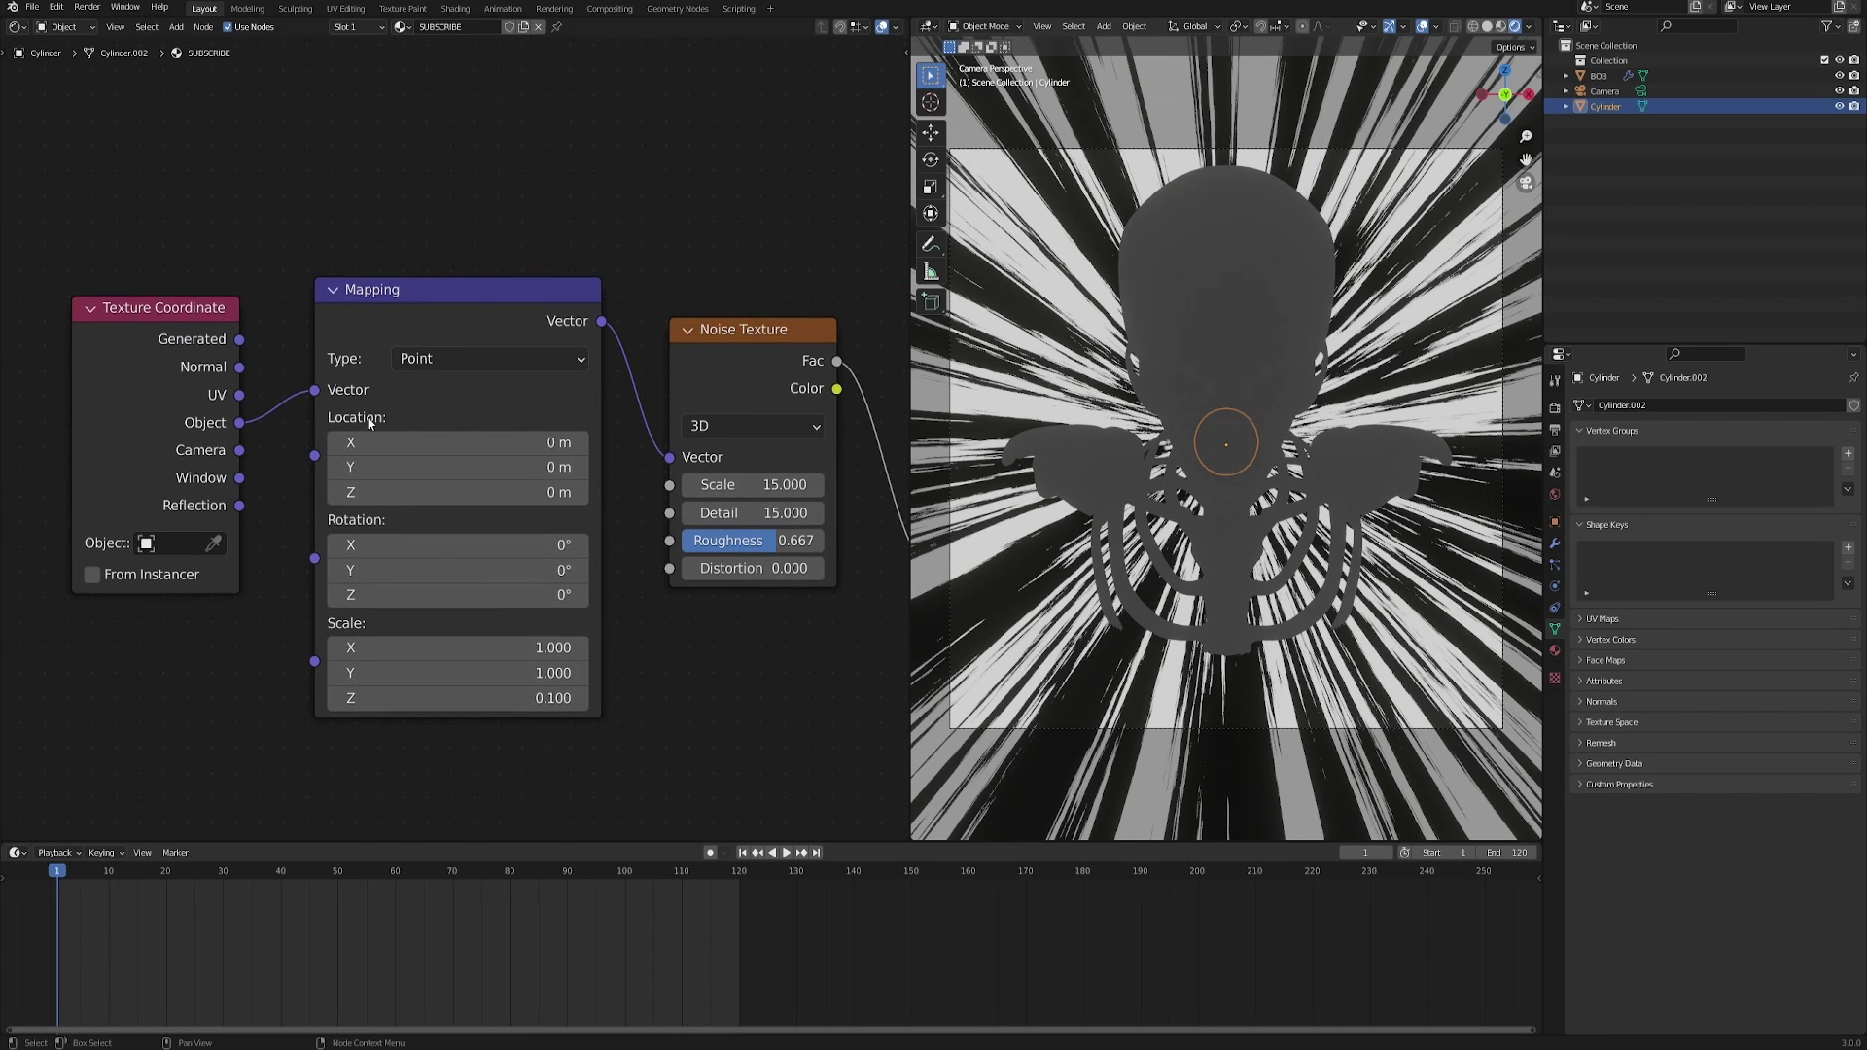
{"action": "left_click_drag", "start_coordinate": [404, 493], "coordinate": [534, 494]}
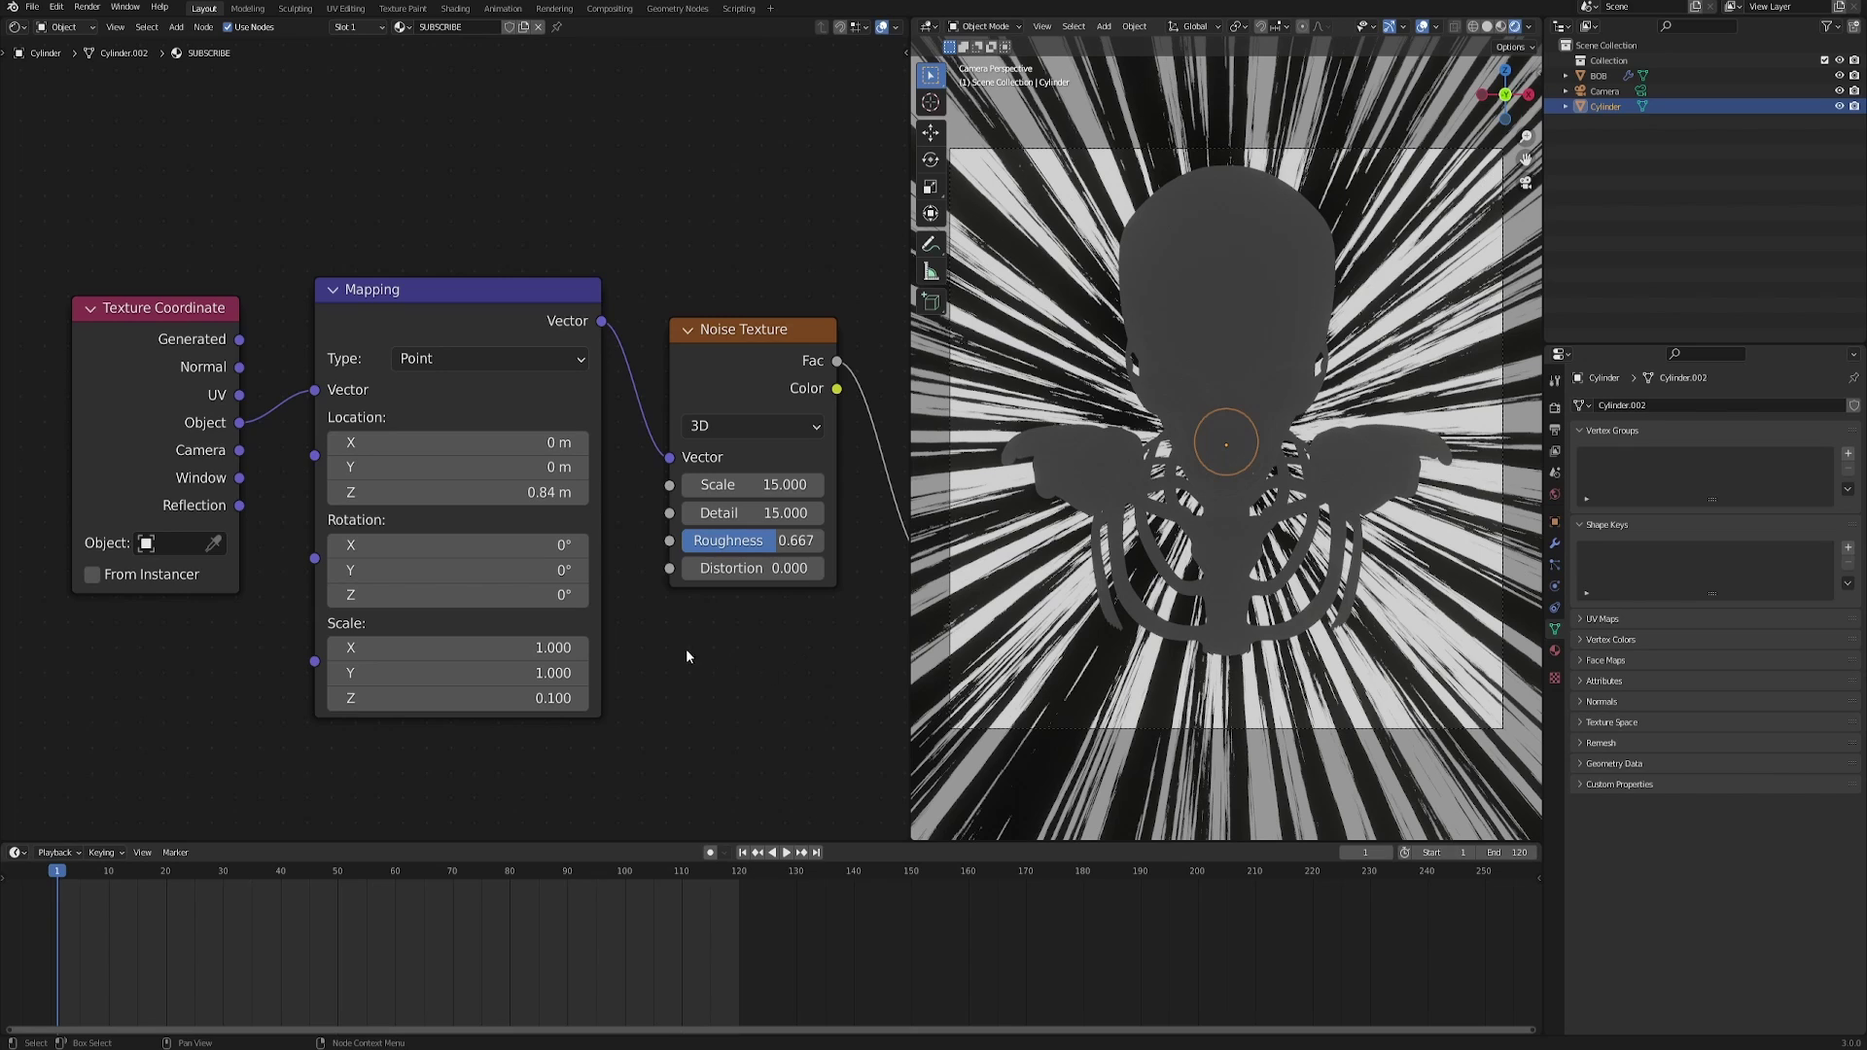
{"action": "key", "text": "BackSpace"}
{"action": "left_click", "coordinate": [477, 493]}
{"action": "type", "text": "#frame"}
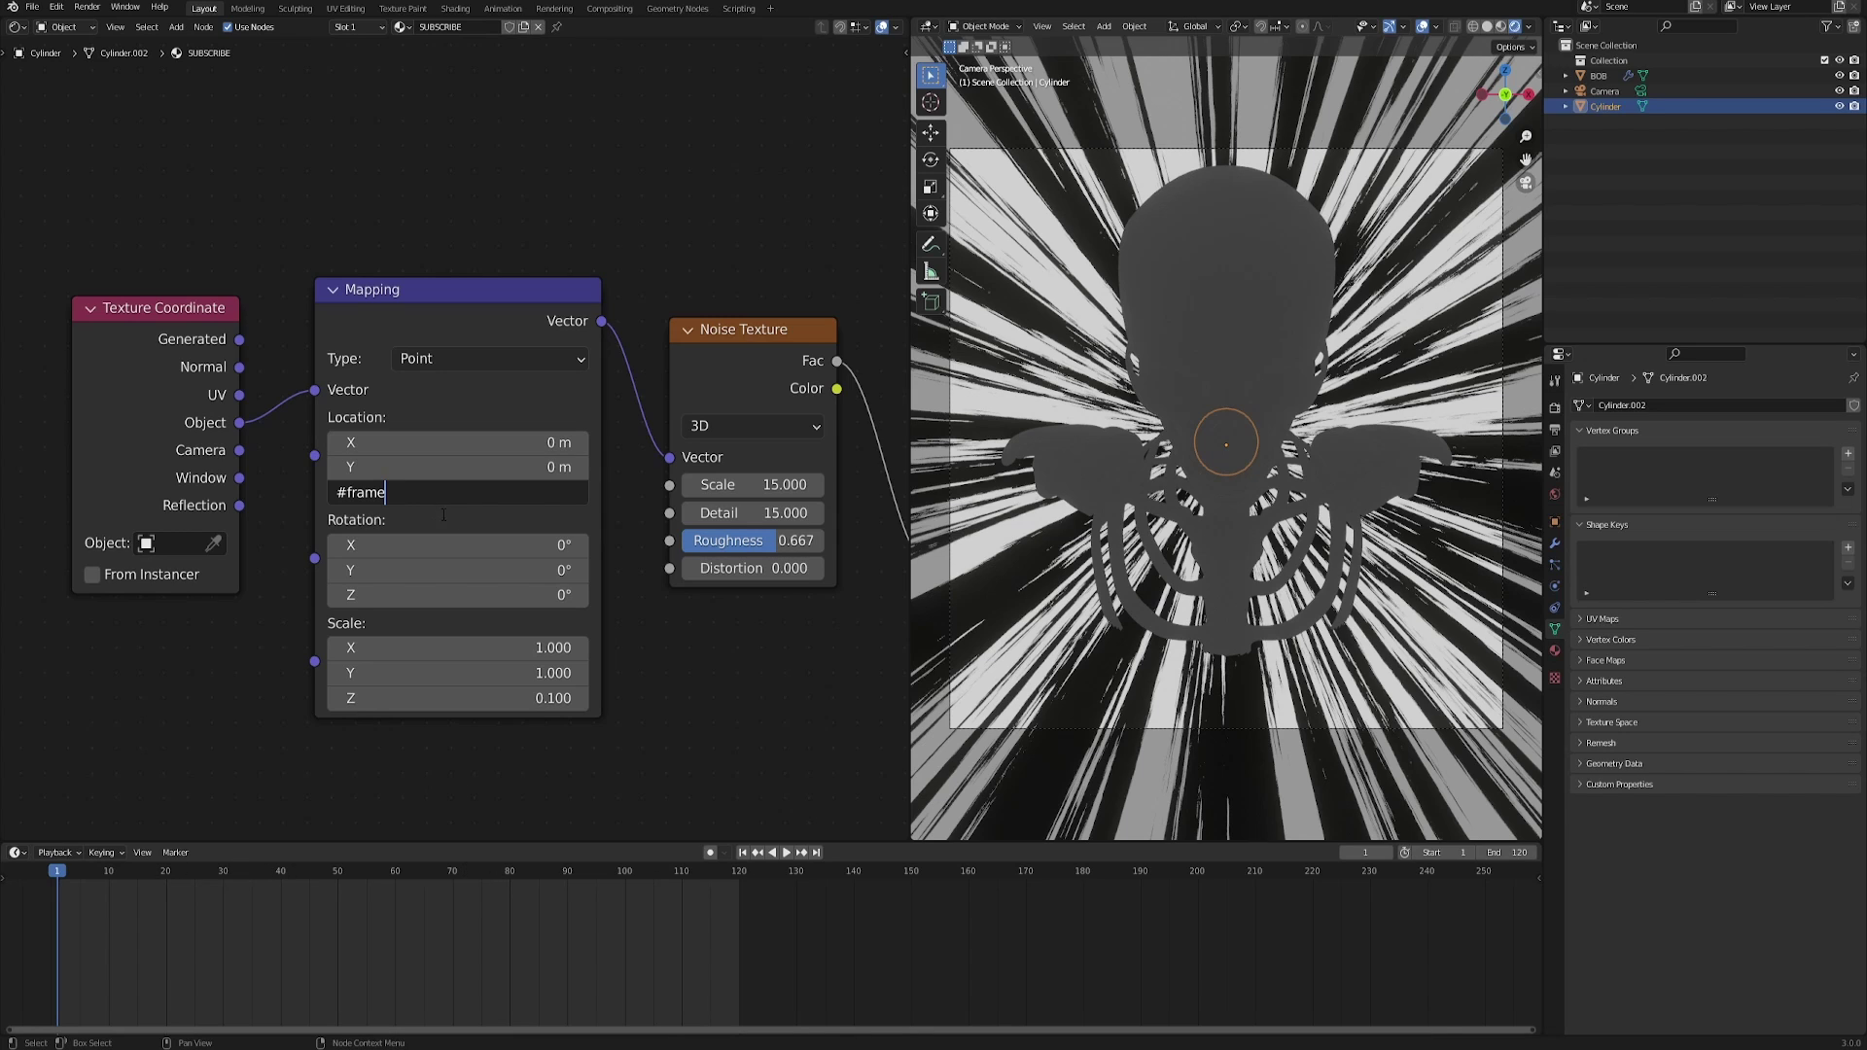
{"action": "key", "text": "Return"}
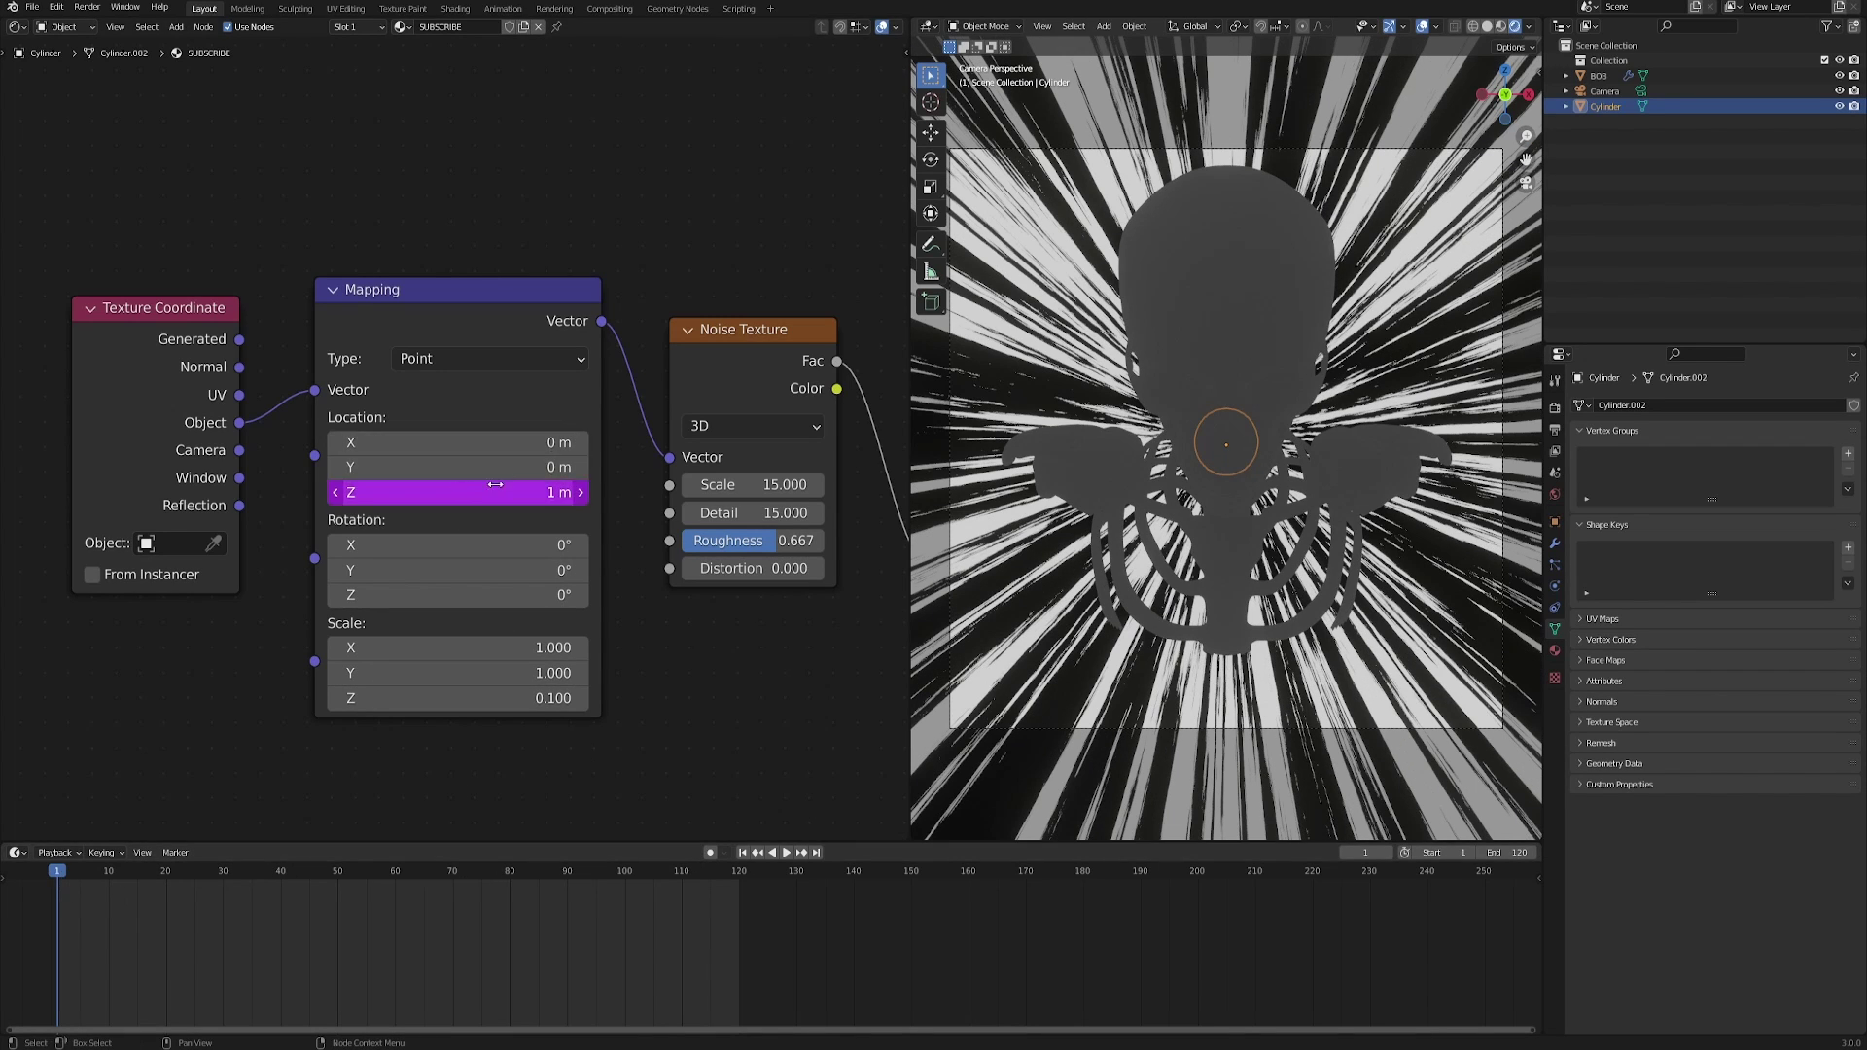
{"action": "left_click", "coordinate": [784, 853]}
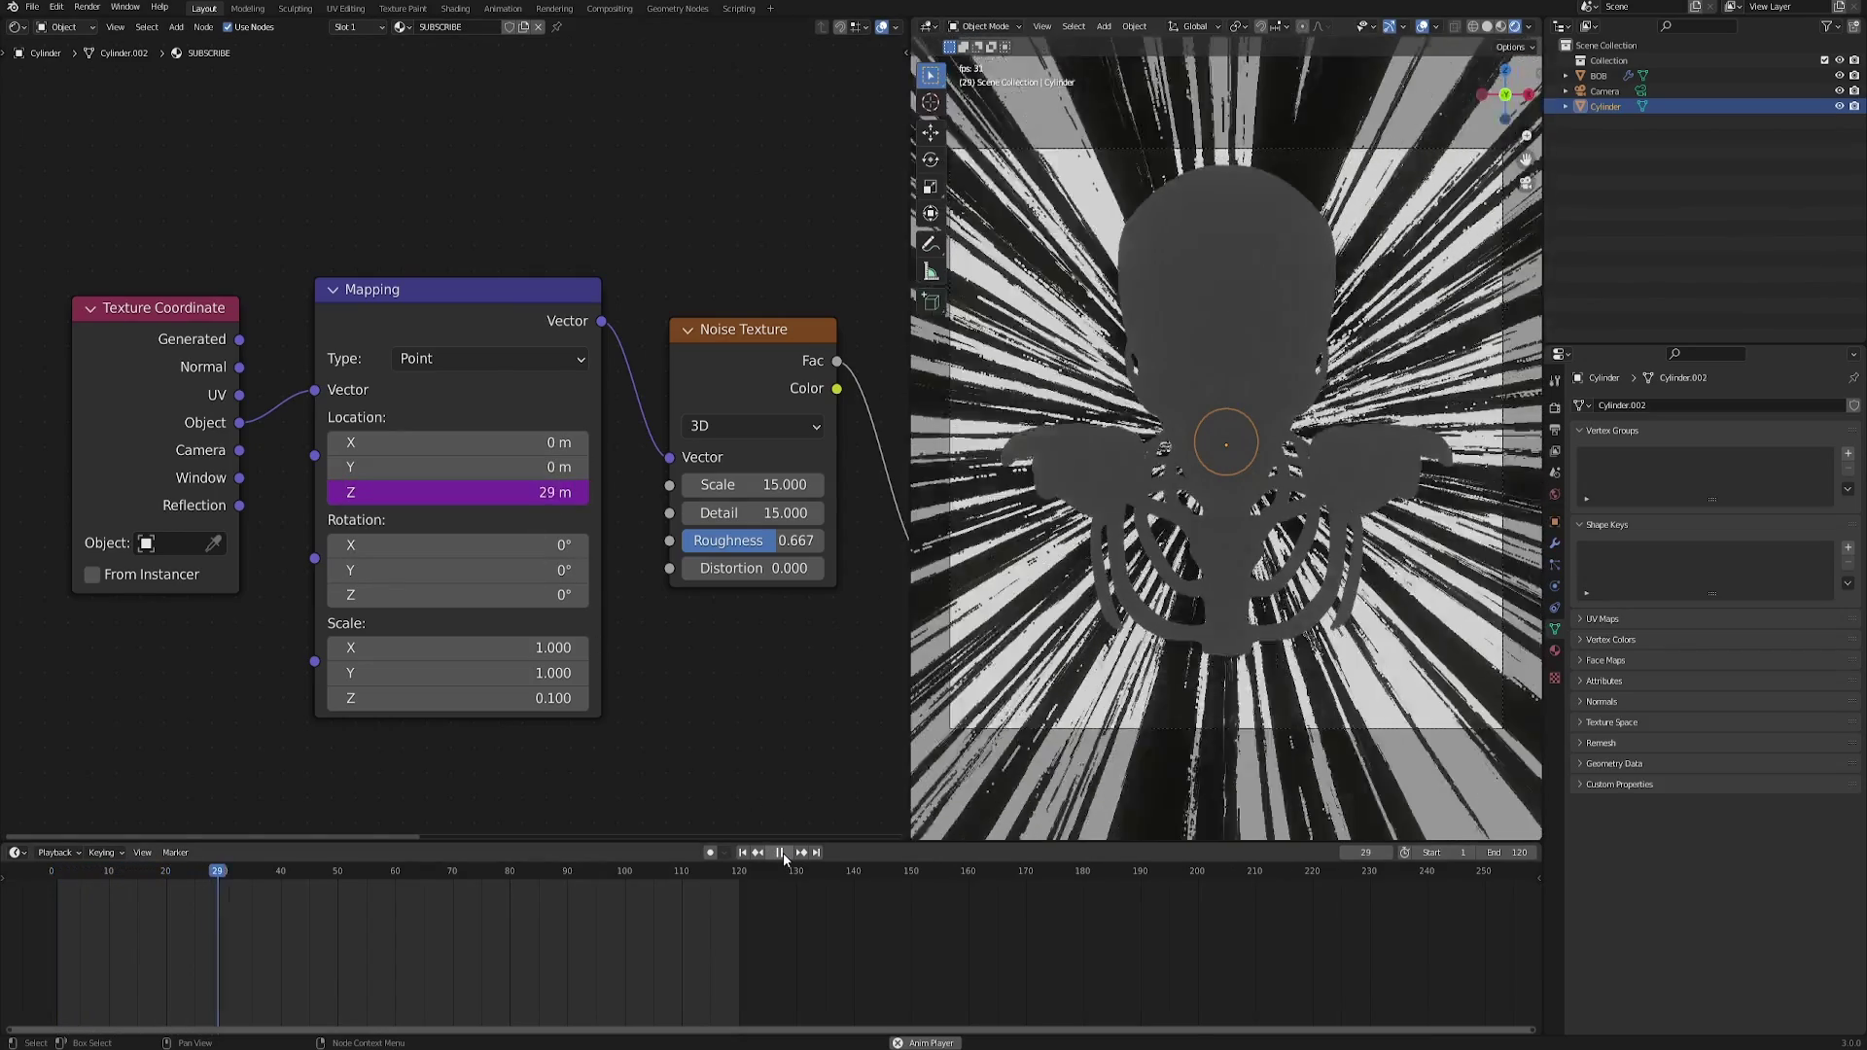
{"action": "left_click", "coordinate": [784, 853]}
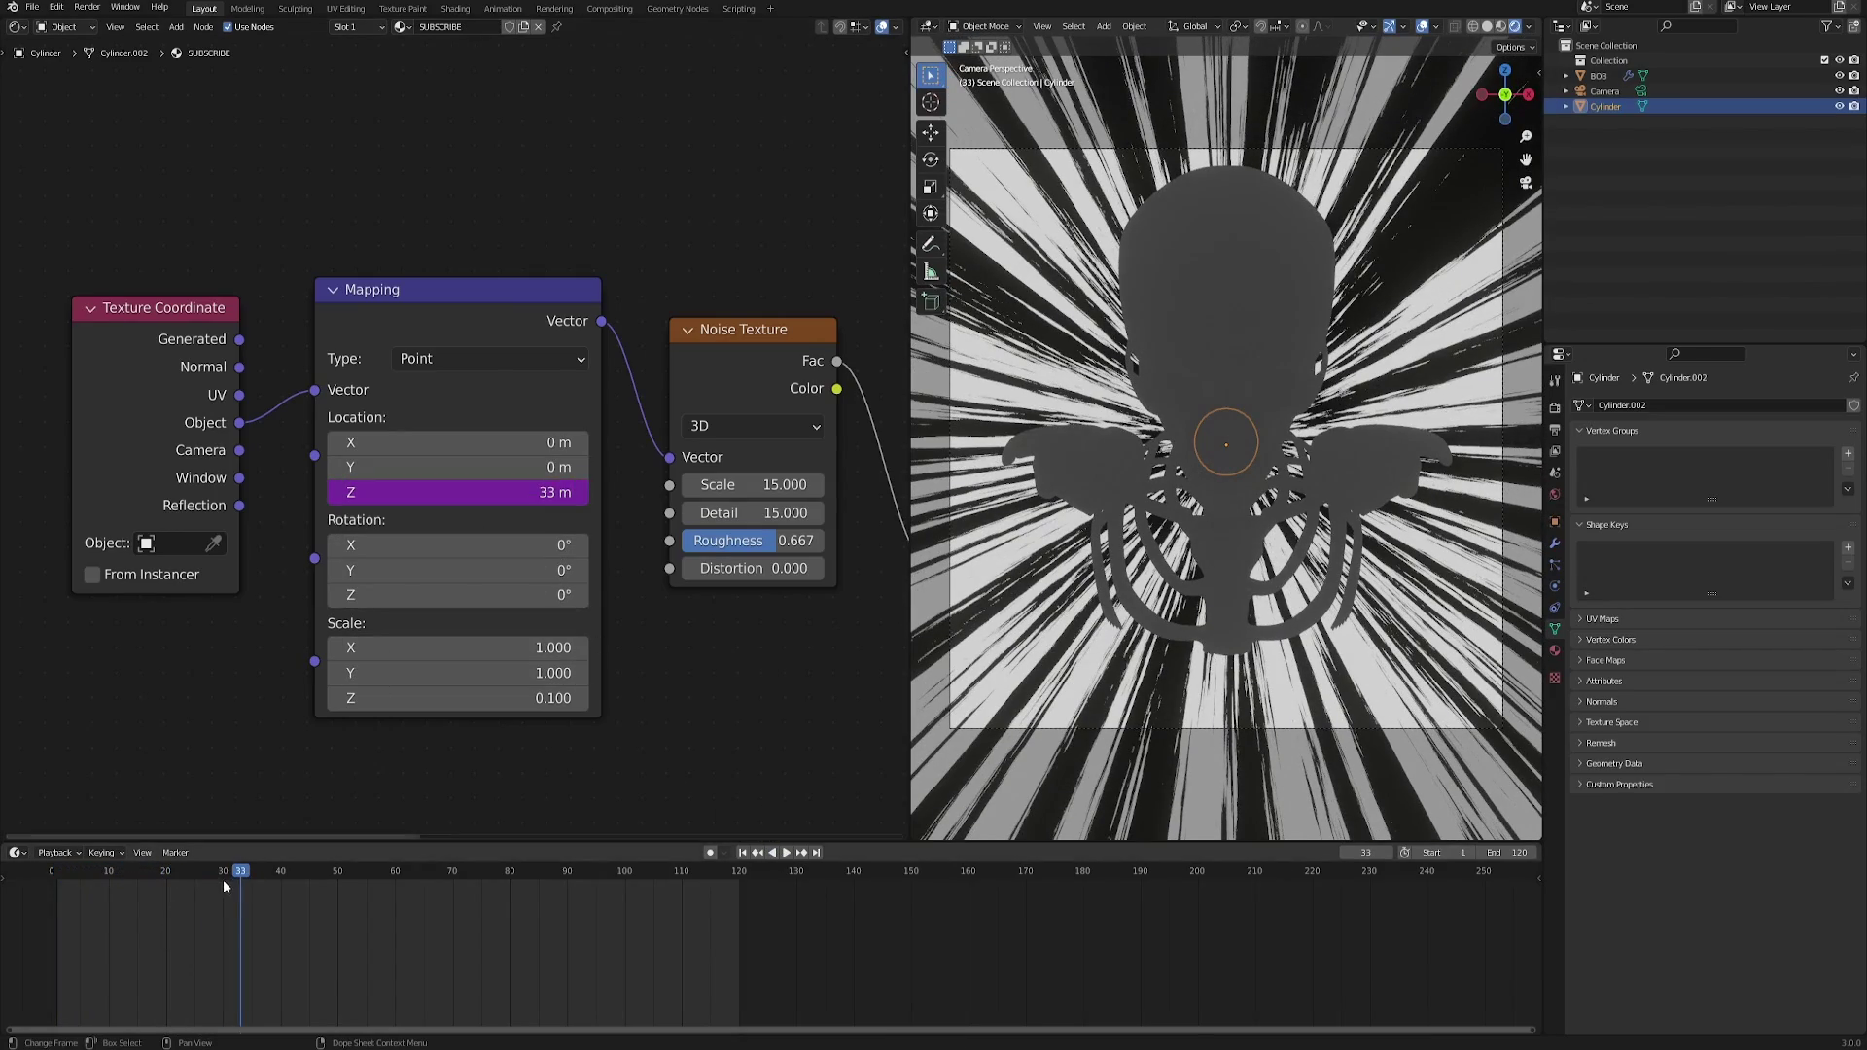
Slow the noise movement by changing the Mapping Z location driver to frame/200, and start playback.
{"action": "left_click", "coordinate": [454, 493]}
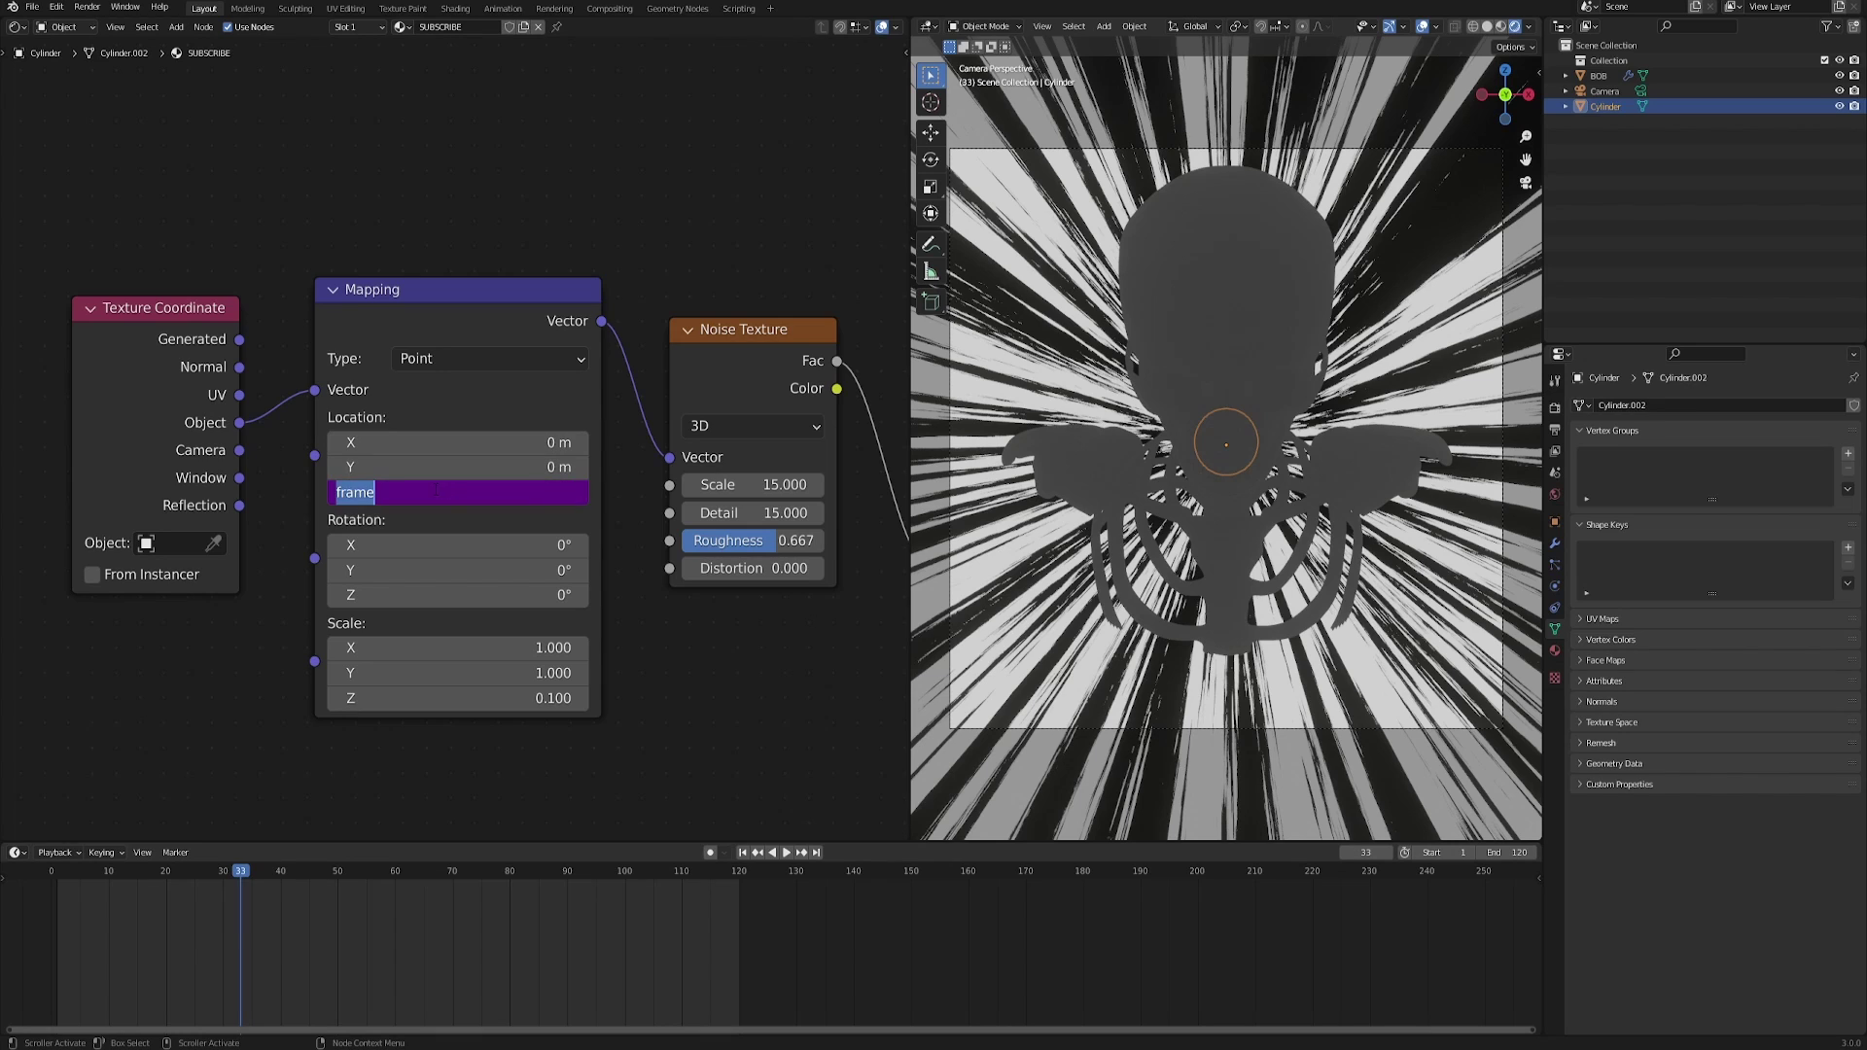
{"action": "left_click", "coordinate": [410, 492]}
{"action": "type", "text": "/200"}
{"action": "key", "text": "Return"}
{"action": "key", "text": "space"}
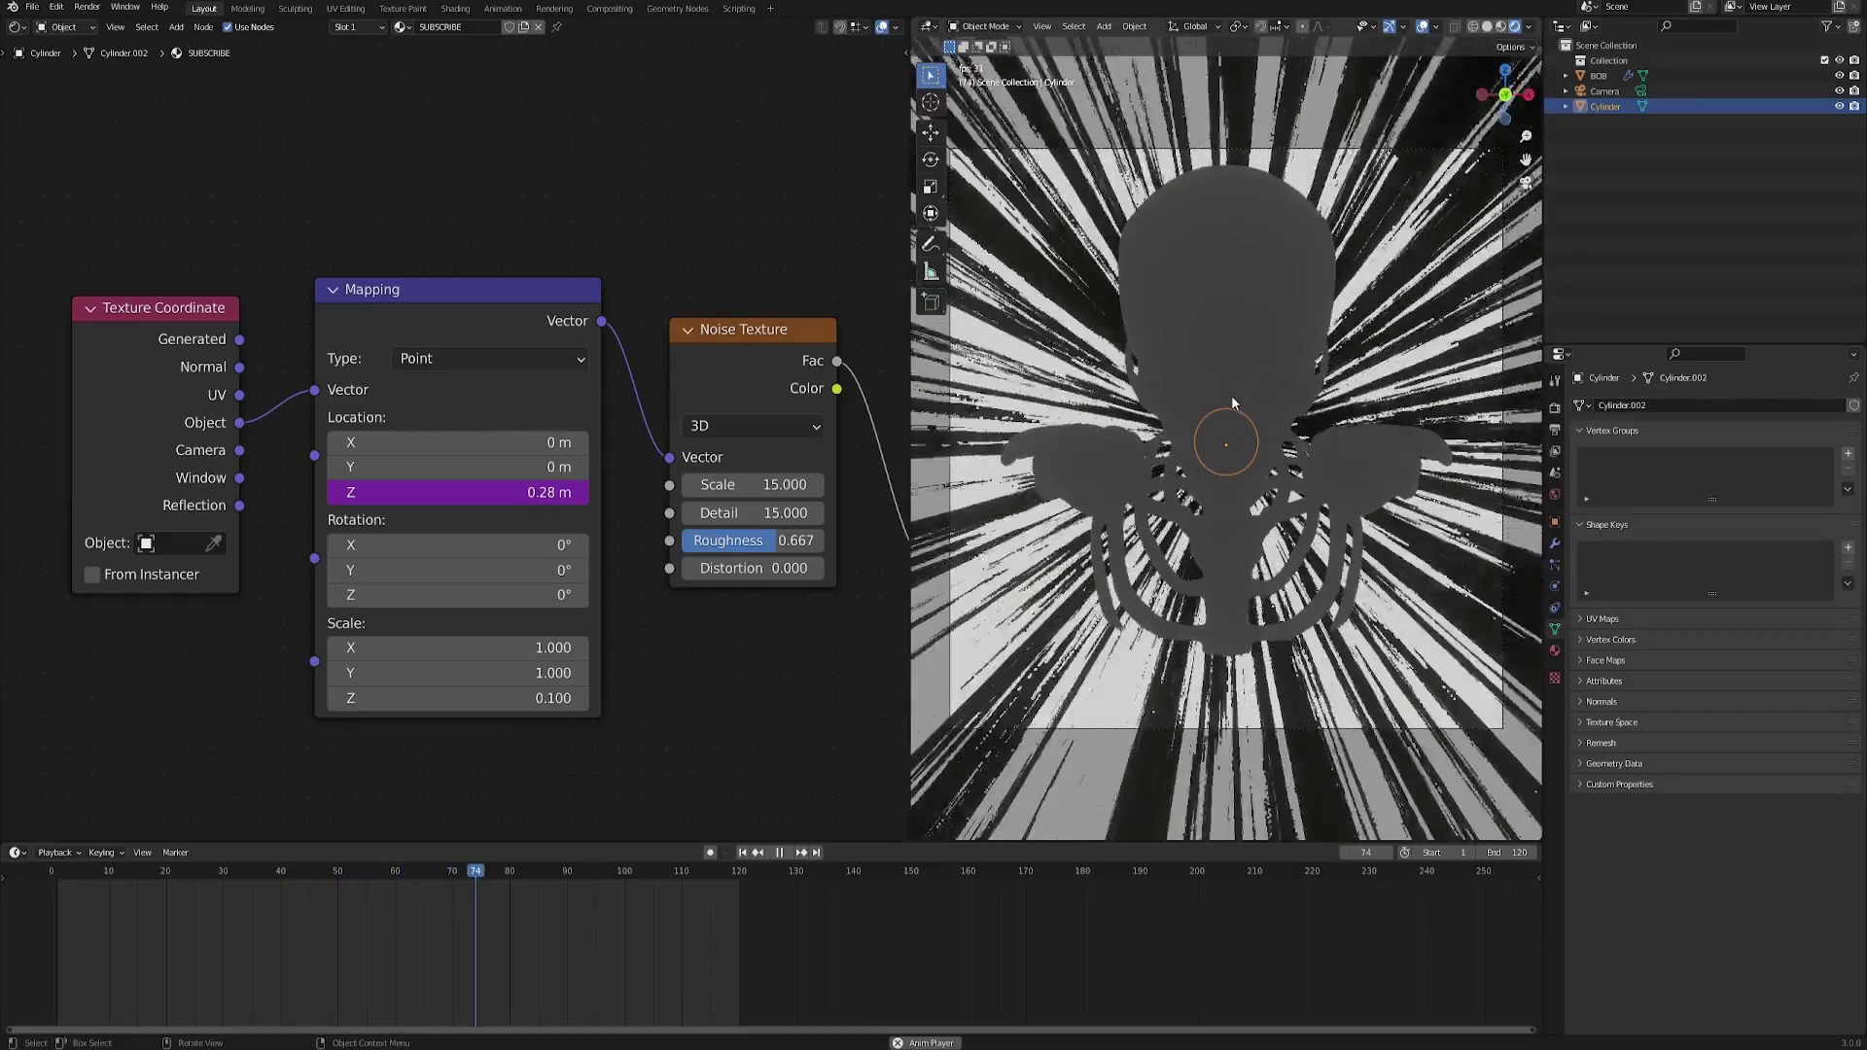
Change the Mapping Z location driver expression to frame/40 while the animation plays.
{"action": "left_click", "coordinate": [454, 493]}
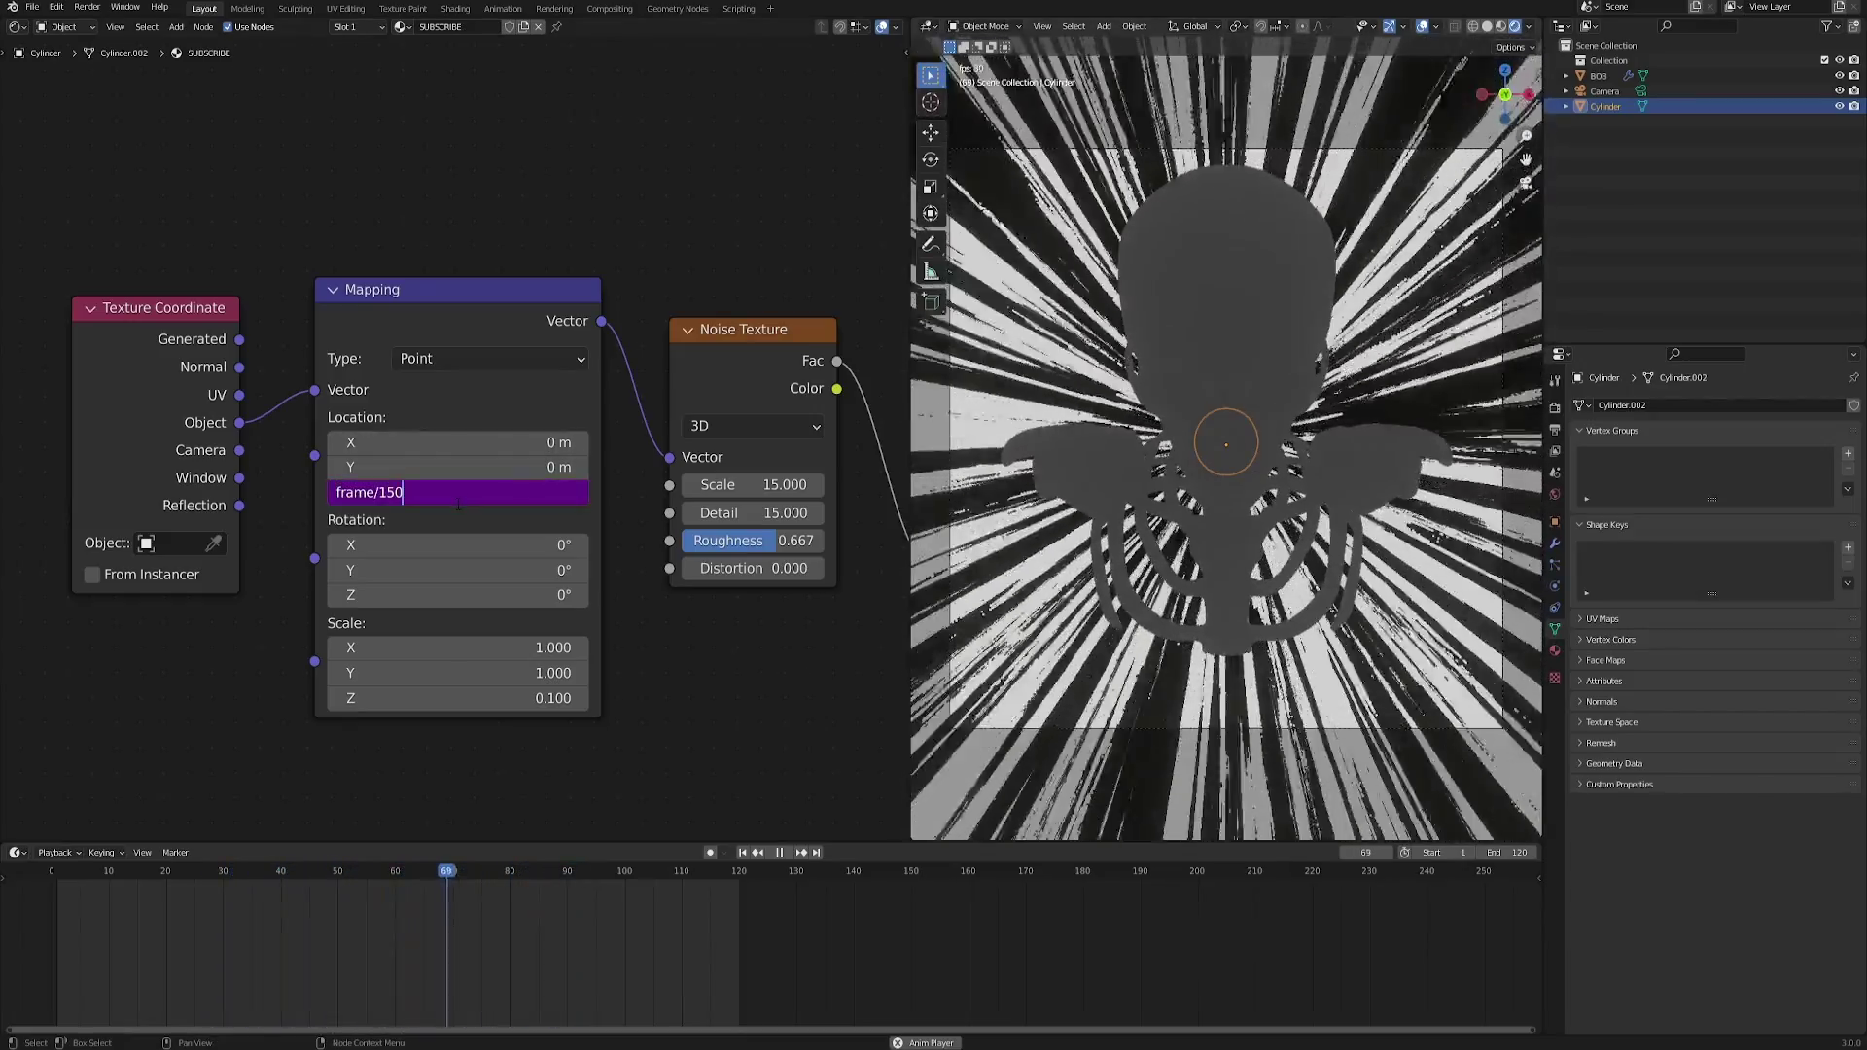
{"action": "key", "text": "BackSpace"}
{"action": "key", "text": "BackSpace"}
{"action": "key", "text": "BackSpace"}
{"action": "type", "text": "40"}
{"action": "key", "text": "Return"}
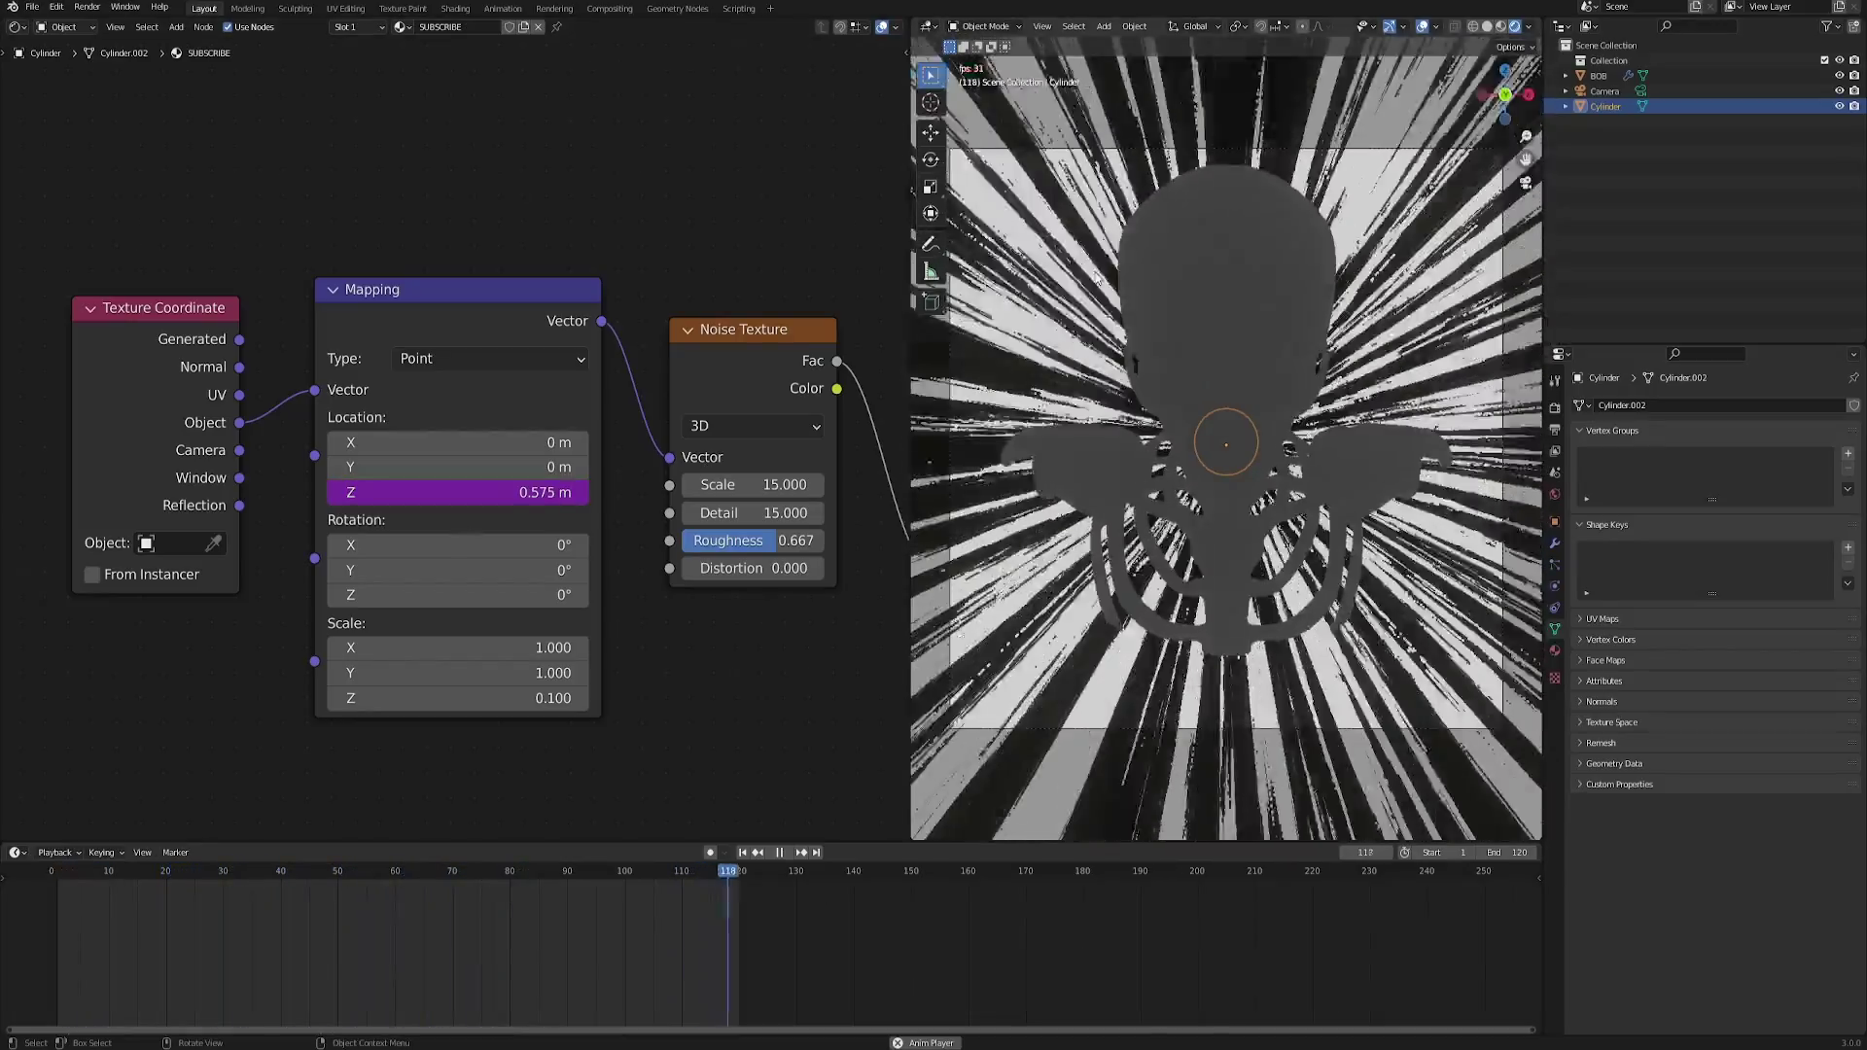
Give the skeleton a new material named LIKE AND COMMENT and delete its Principled BSDF node.
{"action": "scroll", "coordinate": [749, 592], "scroll_direction": "down", "scroll_amount": 3}
{"action": "middle_click_drag", "start_coordinate": [749, 592], "coordinate": [652, 562]}
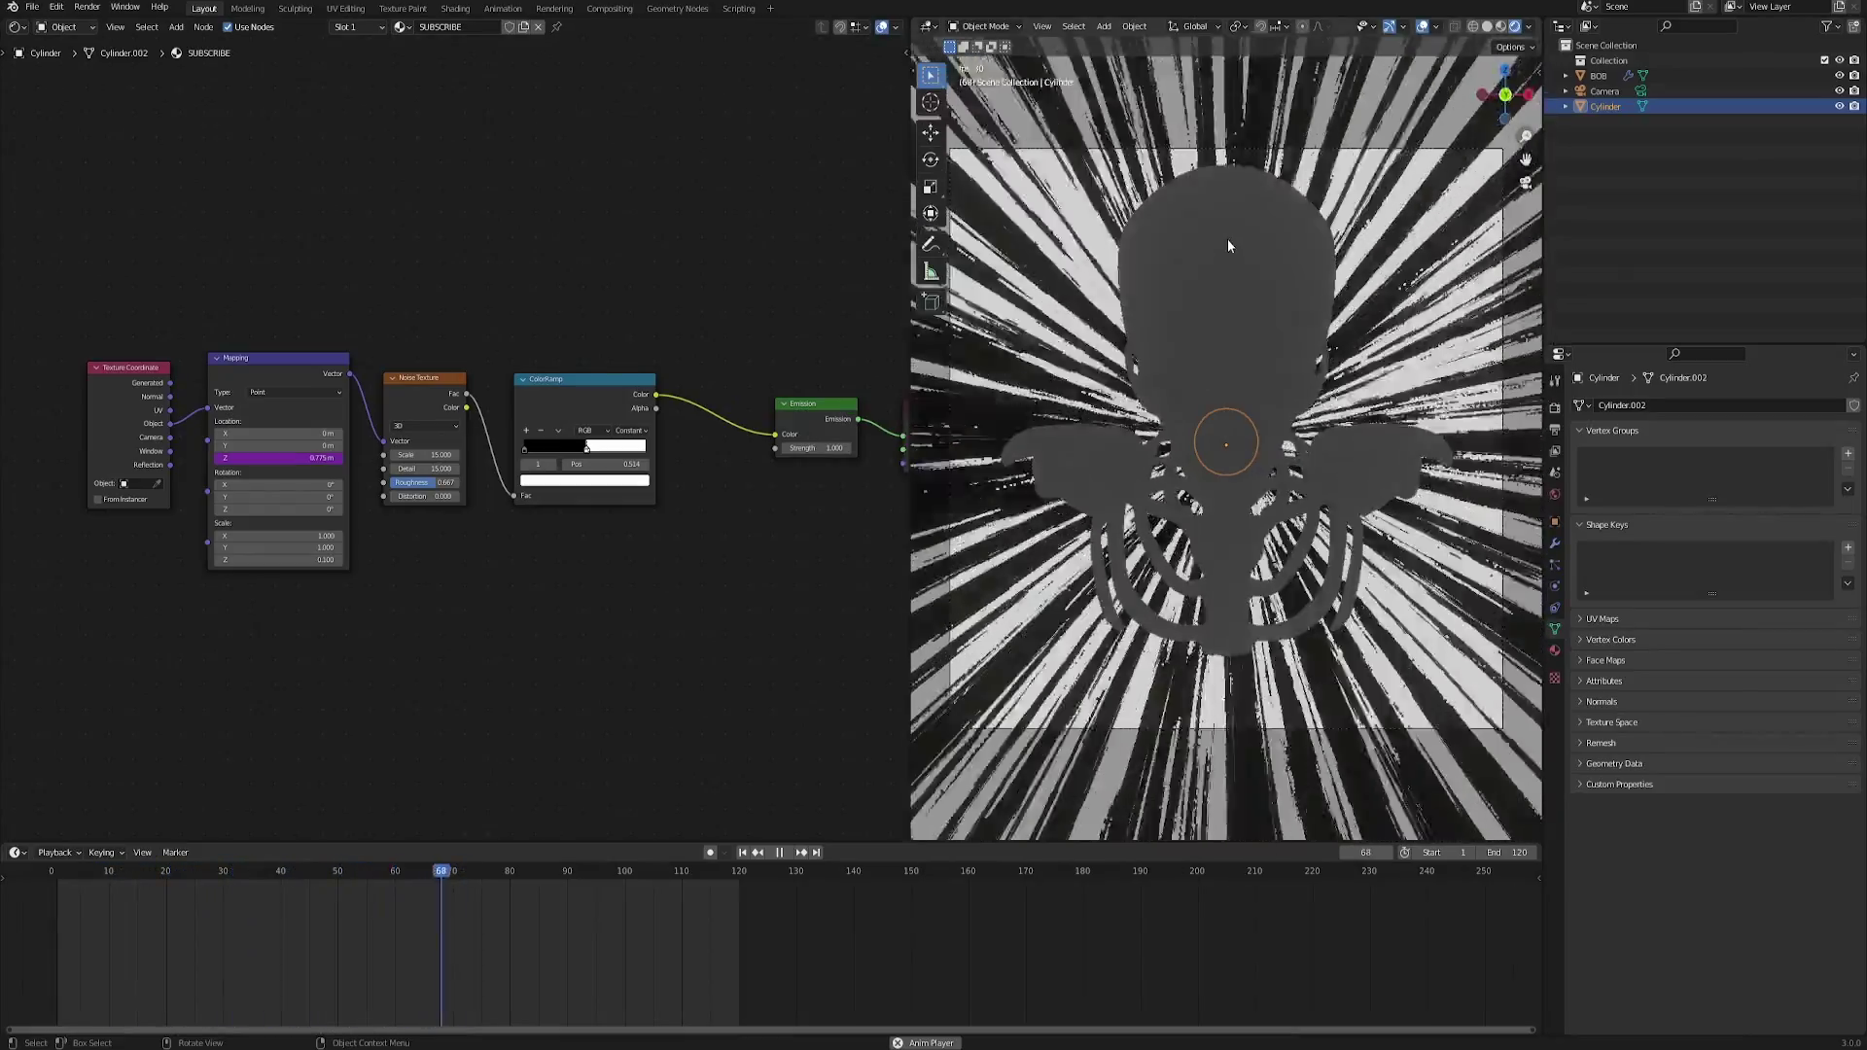
{"action": "left_click", "coordinate": [1235, 212]}
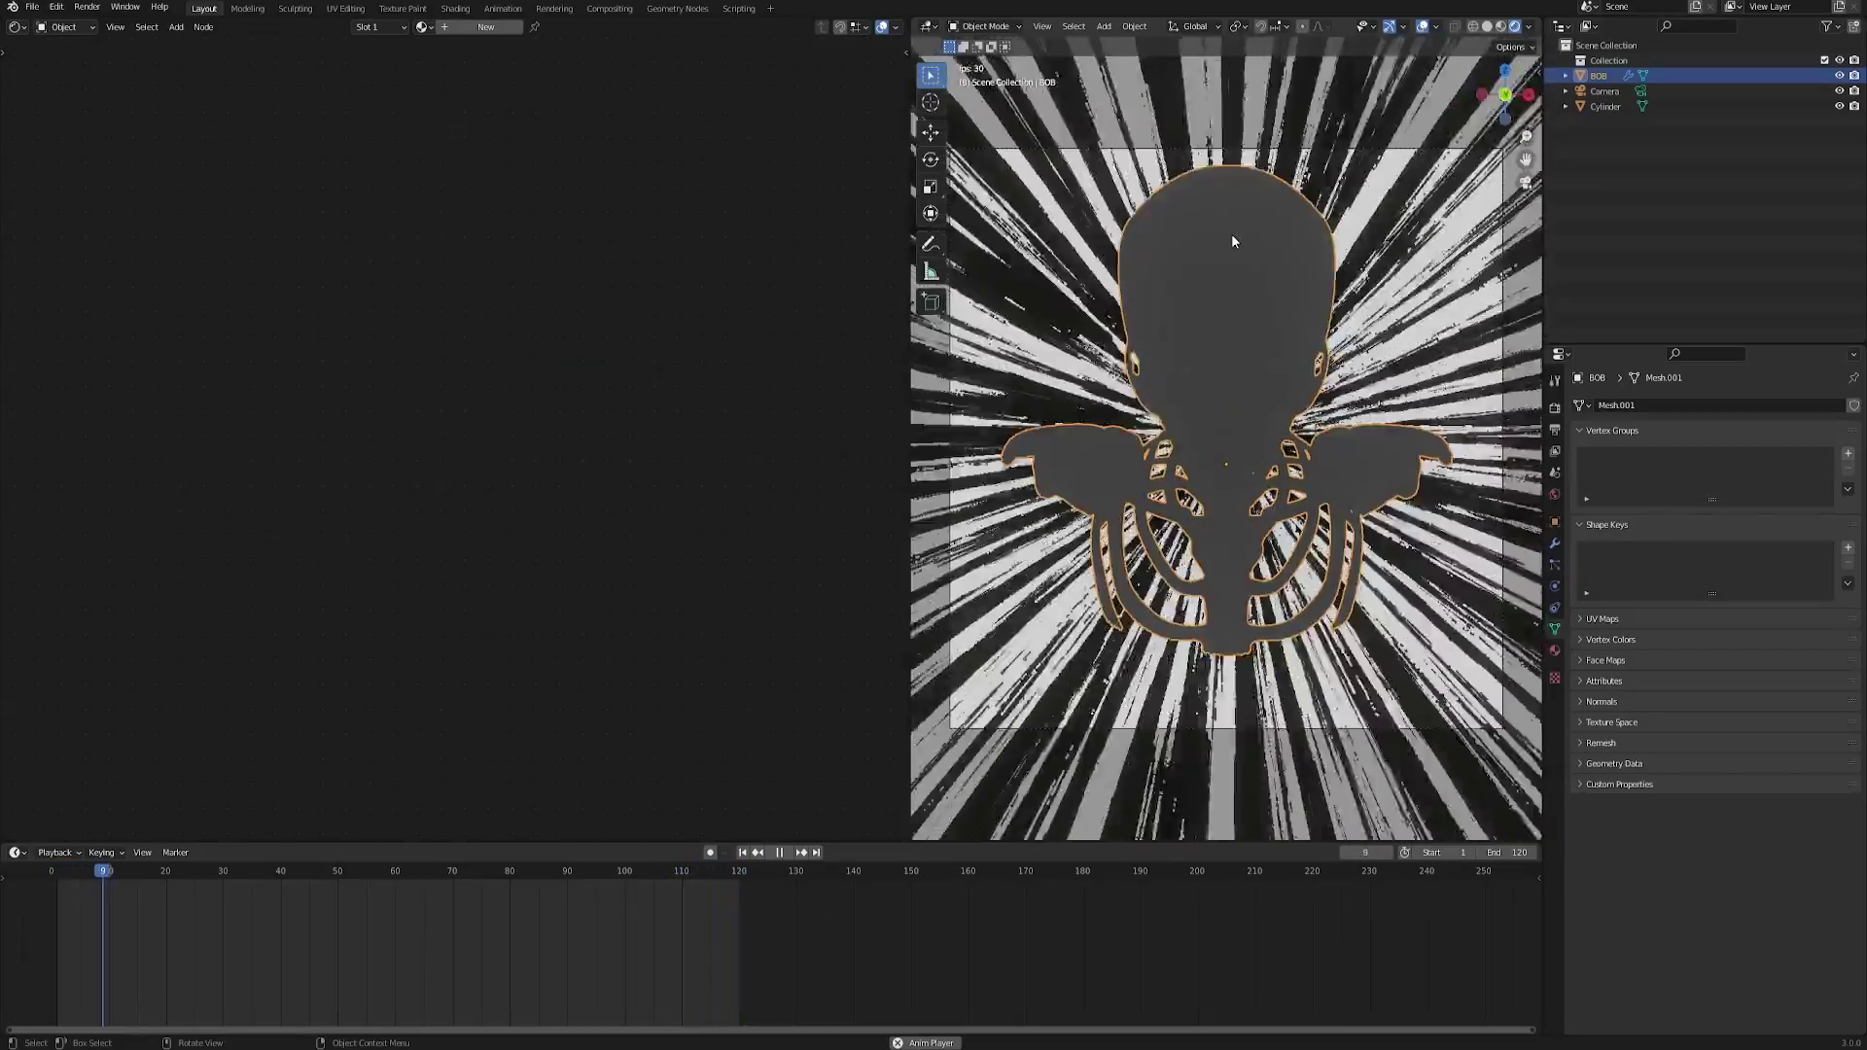
{"action": "left_click", "coordinate": [479, 26]}
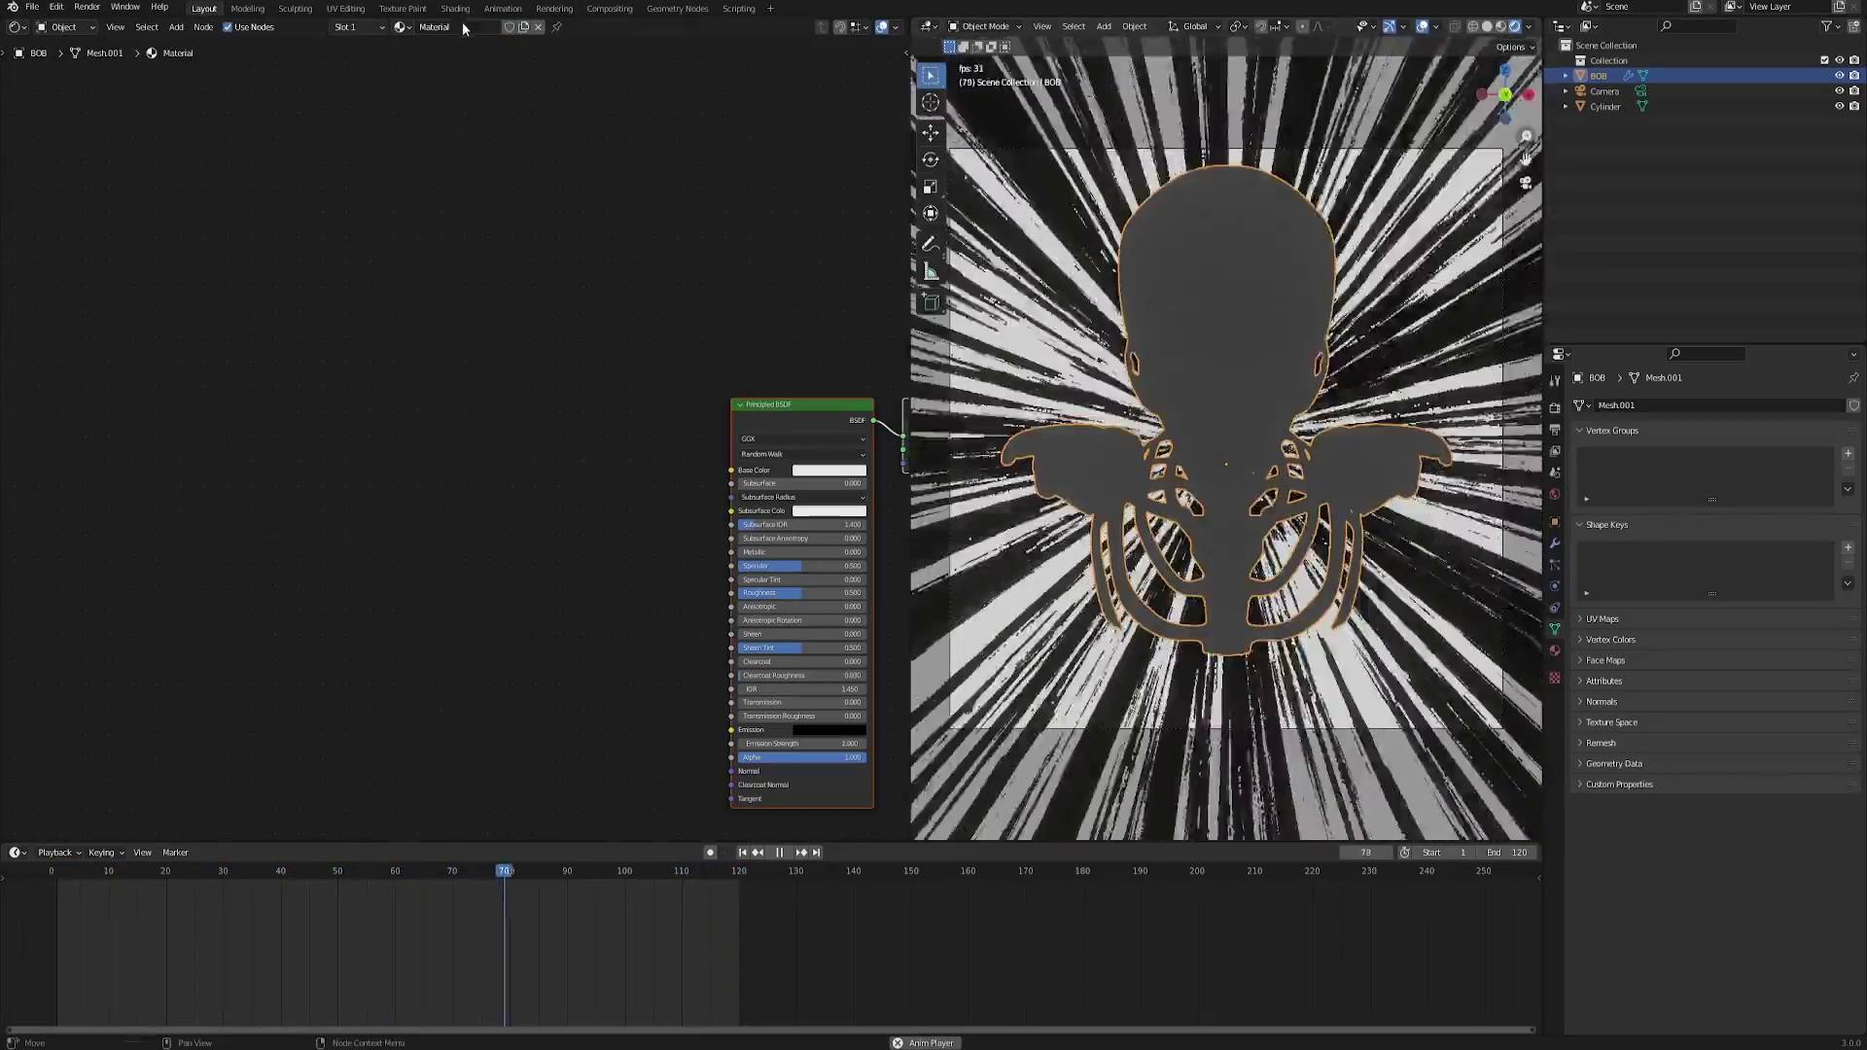
{"action": "left_click_drag", "start_coordinate": [539, 392], "coordinate": [634, 483]}
{"action": "key", "text": "x"}
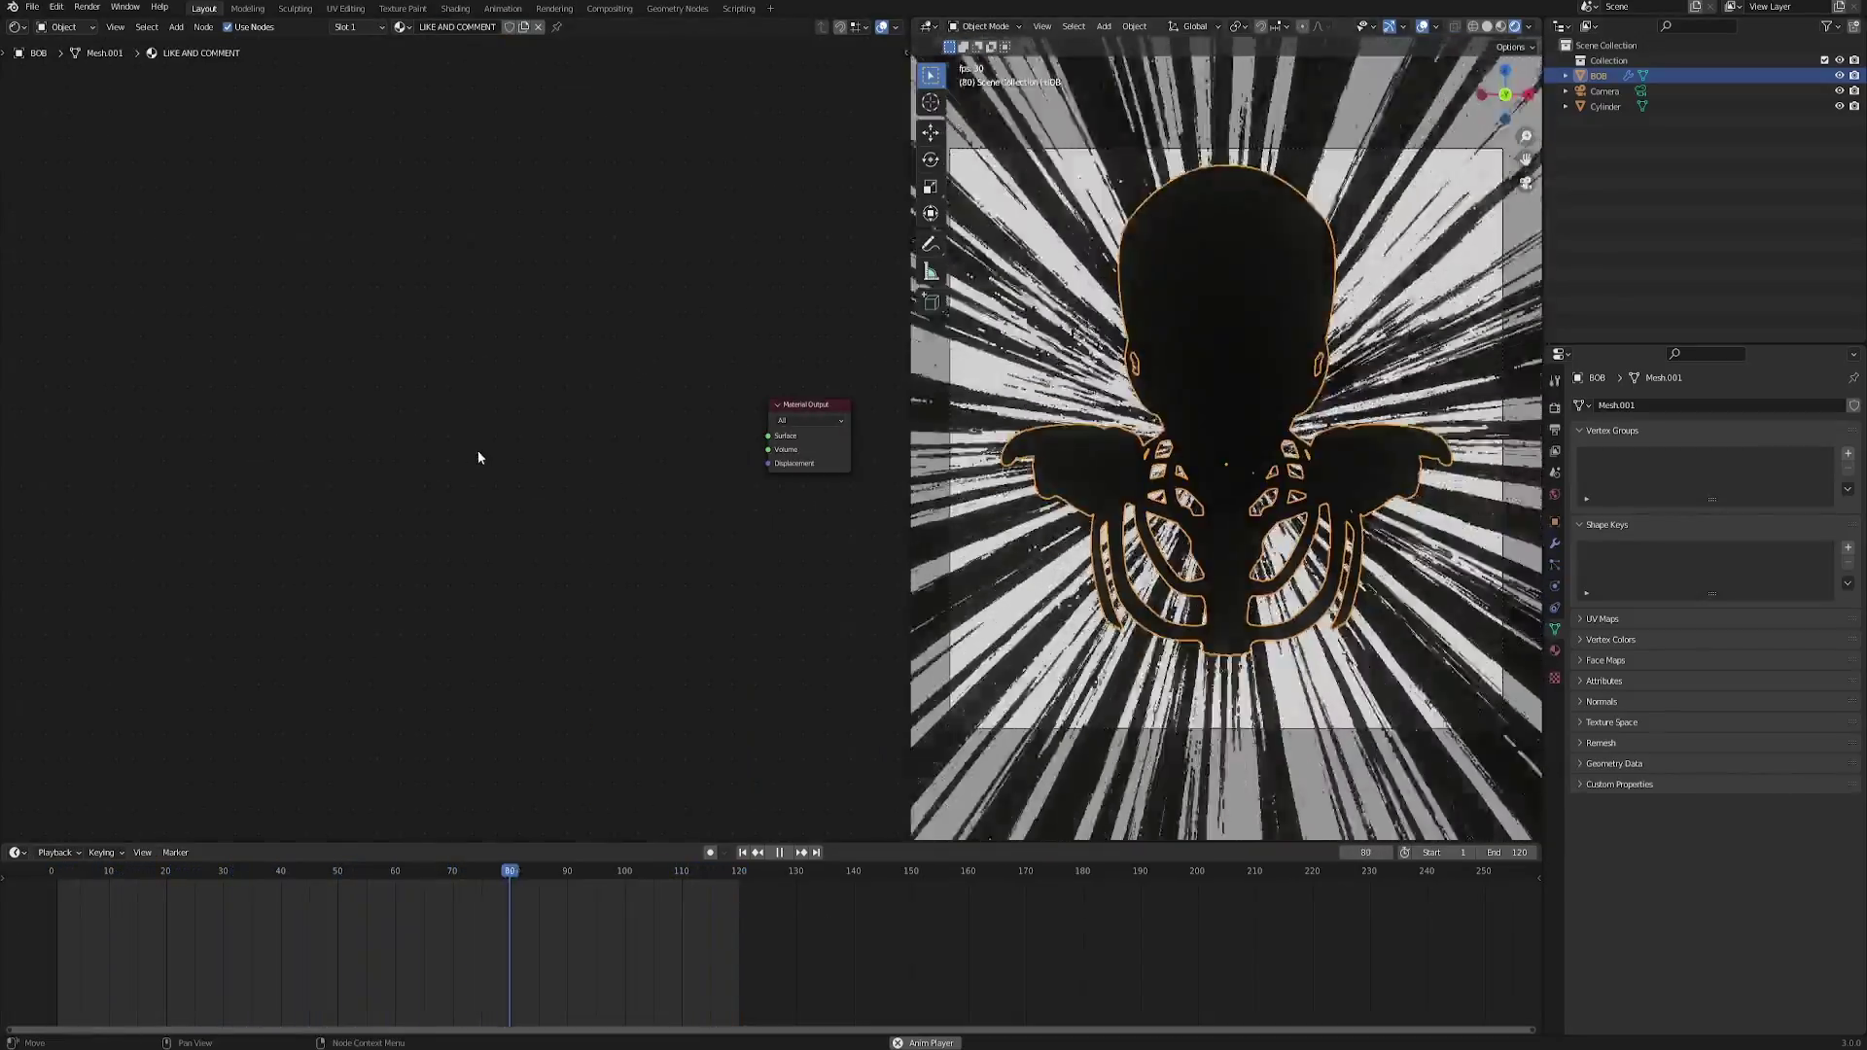
Add an Emission node to the skeleton's material and stop the playback.
{"action": "key", "text": "F3"}
{"action": "type", "text": "emiss"}
{"action": "key", "text": "Return"}
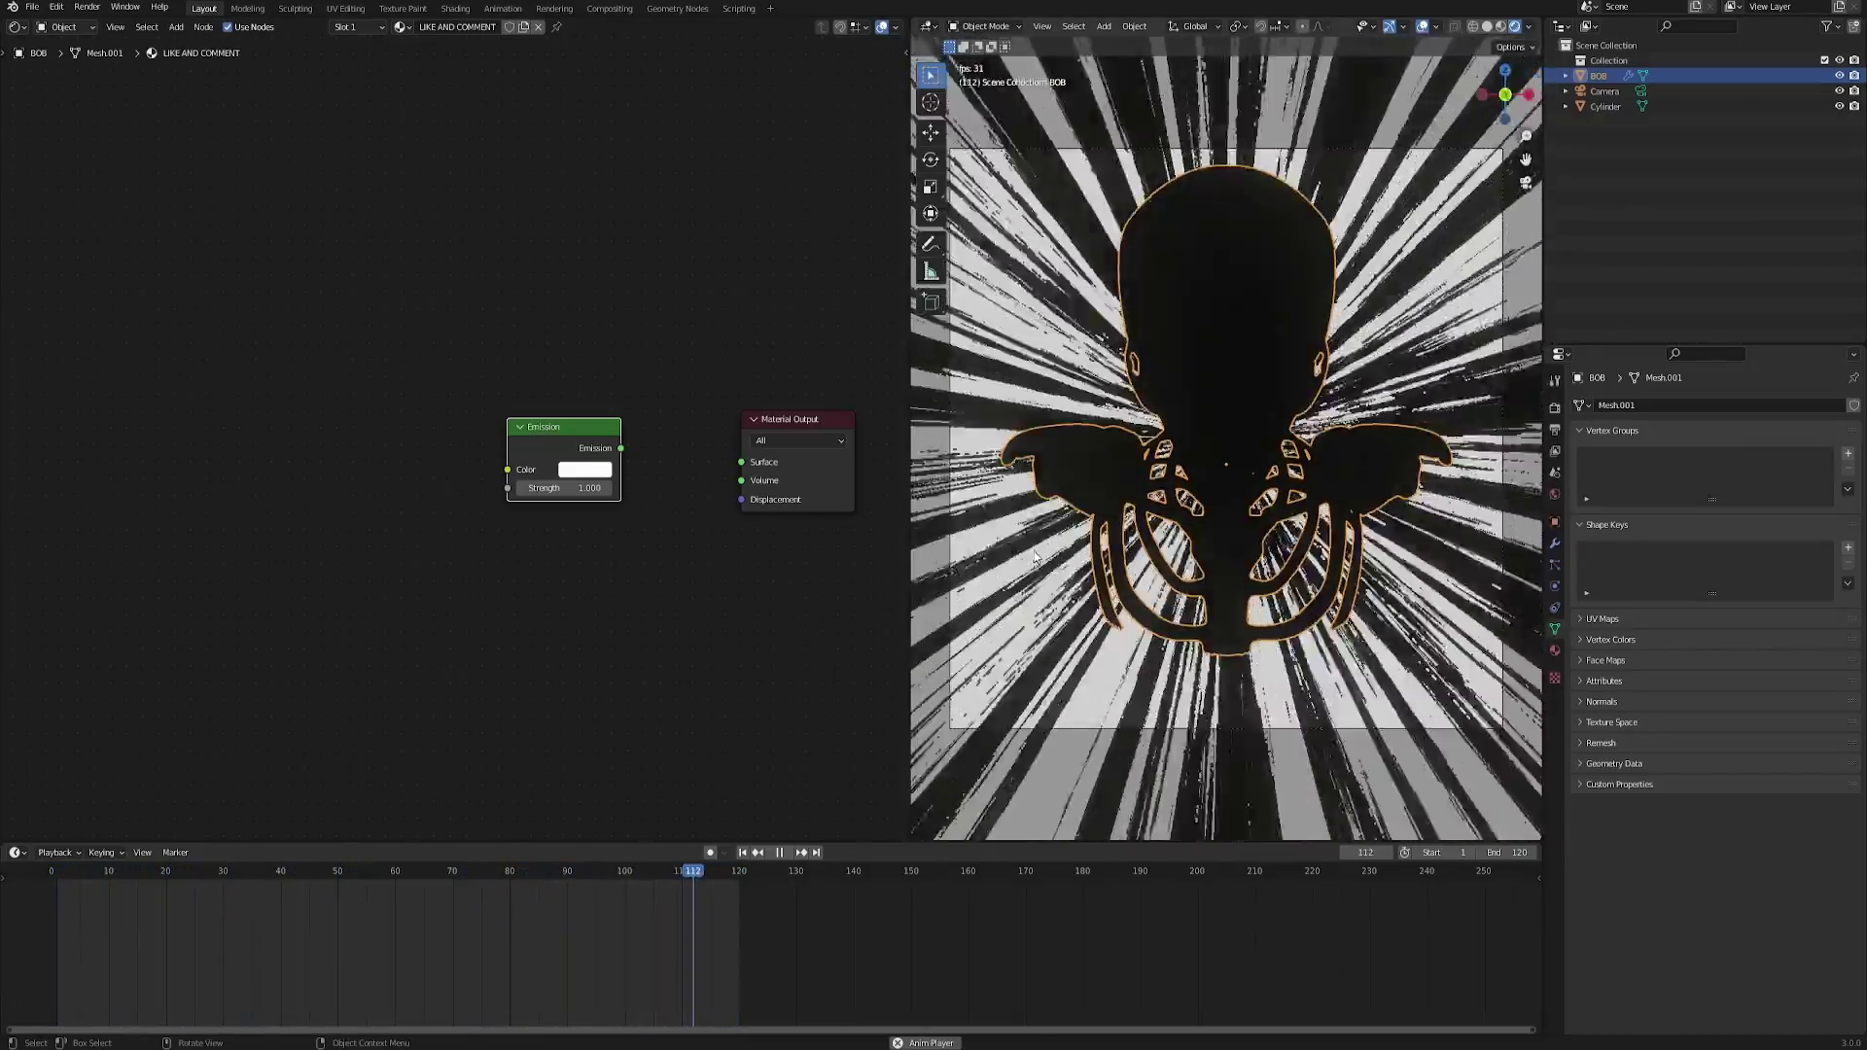
{"action": "key", "text": "space"}
Add a Fresnel node to the skeleton's material, well ahead of the Emission node.
{"action": "middle_click_drag", "start_coordinate": [215, 471], "coordinate": [371, 470]}
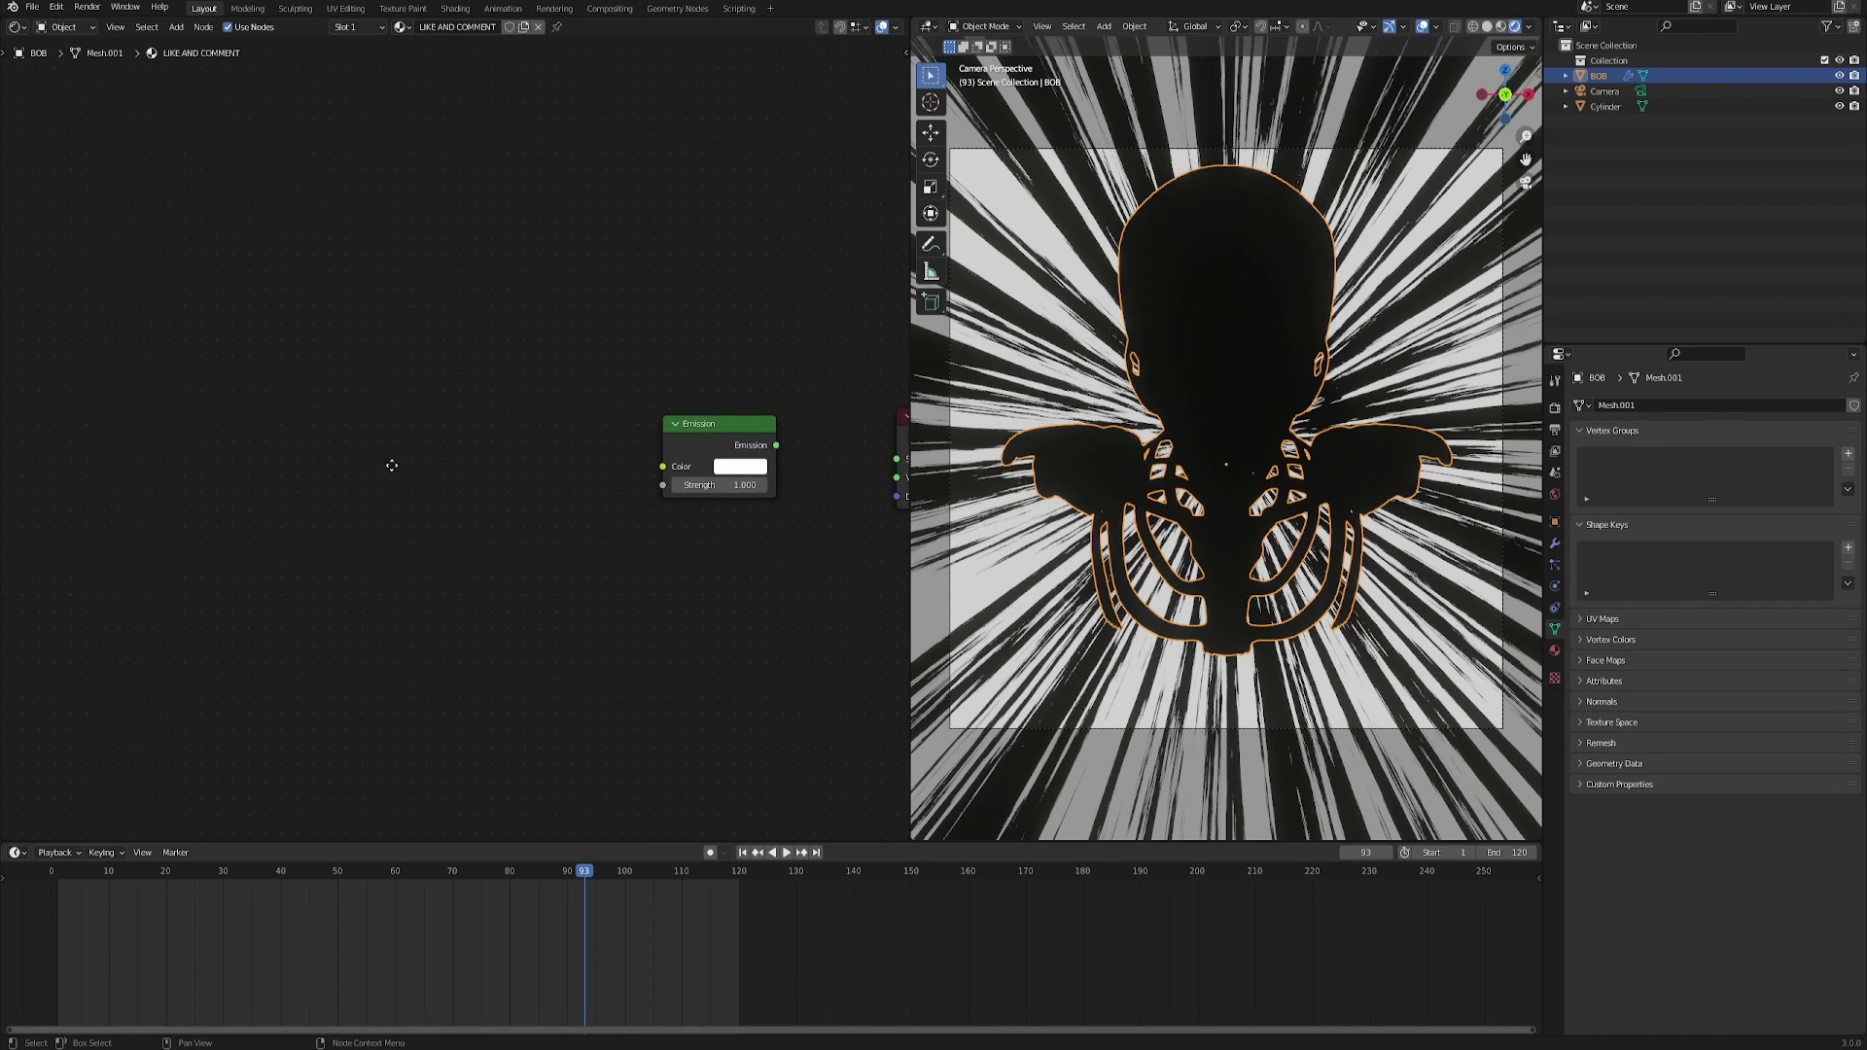
{"action": "key", "text": "F3"}
{"action": "type", "text": "fresnel"}
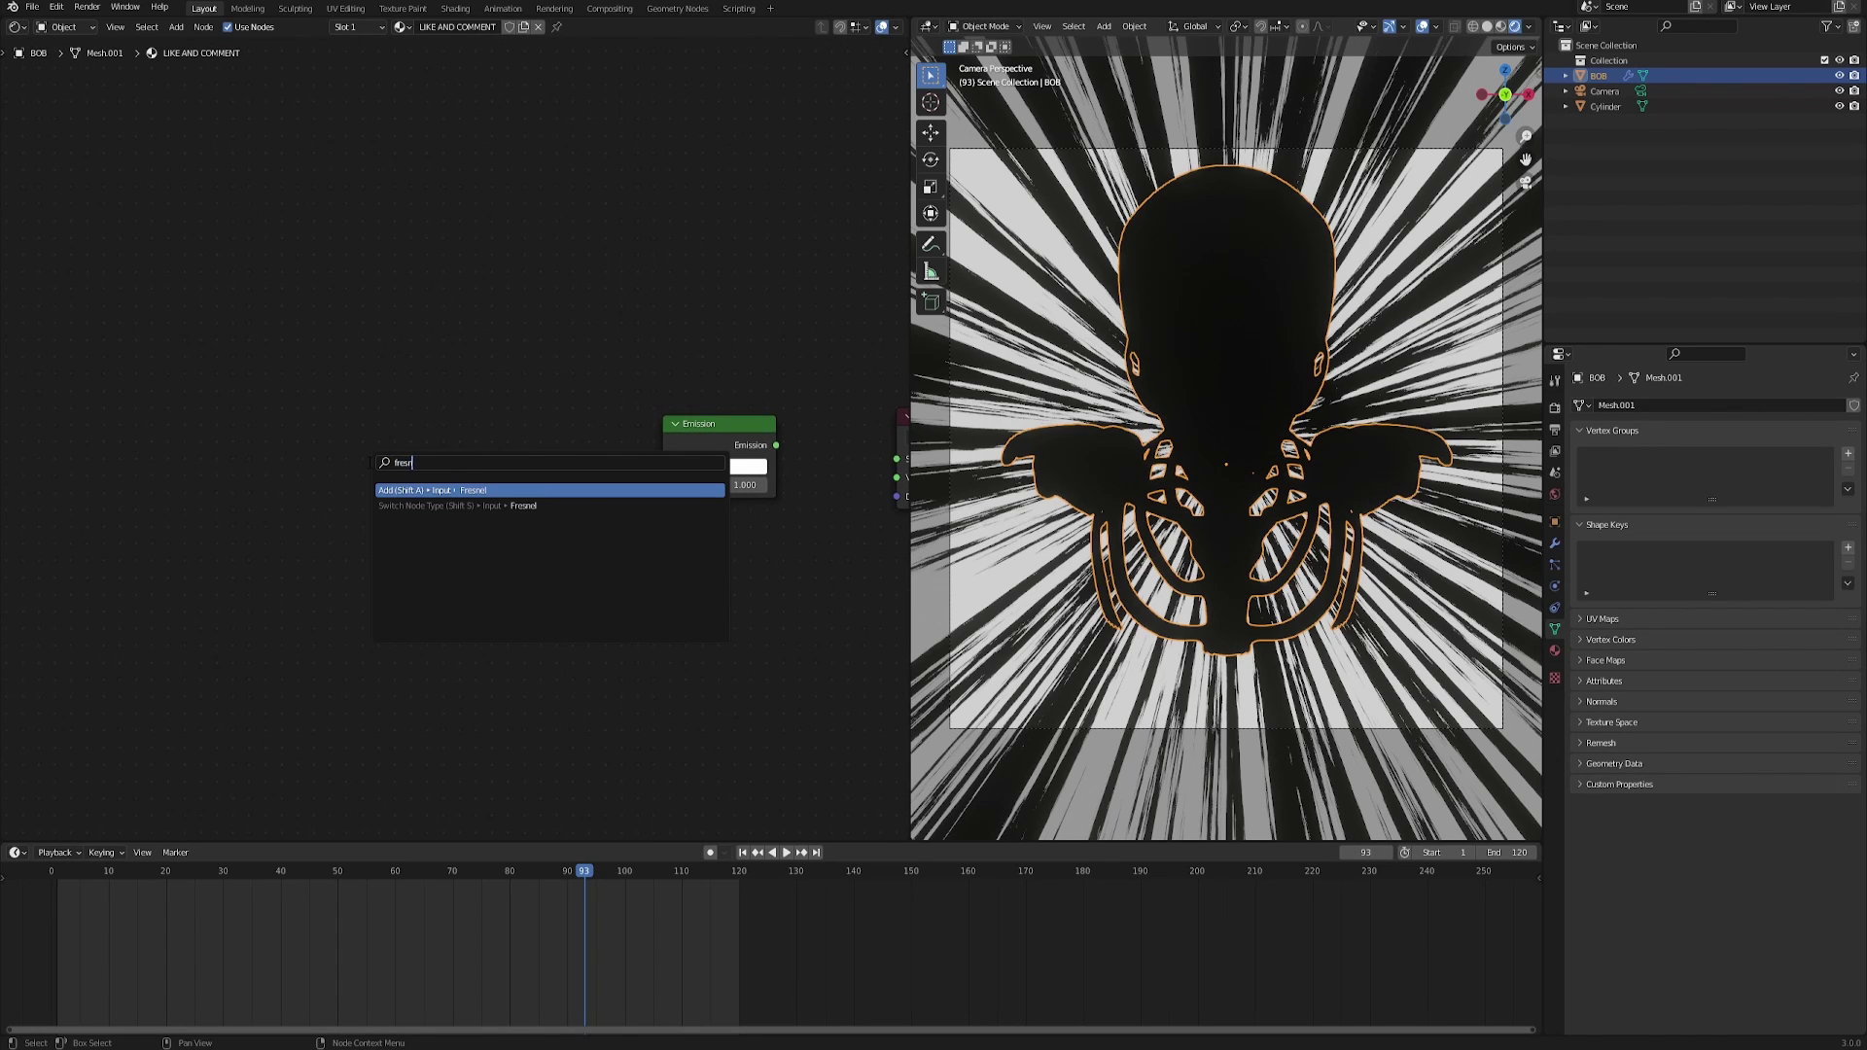
{"action": "key", "text": "Return"}
{"action": "left_click", "coordinate": [261, 426]}
Add a ColorRamp node, connect the Fresnel's Fac to its Fac input, and preview the ramp on the skeleton.
{"action": "key", "text": "F3"}
{"action": "type", "text": "colorr"}
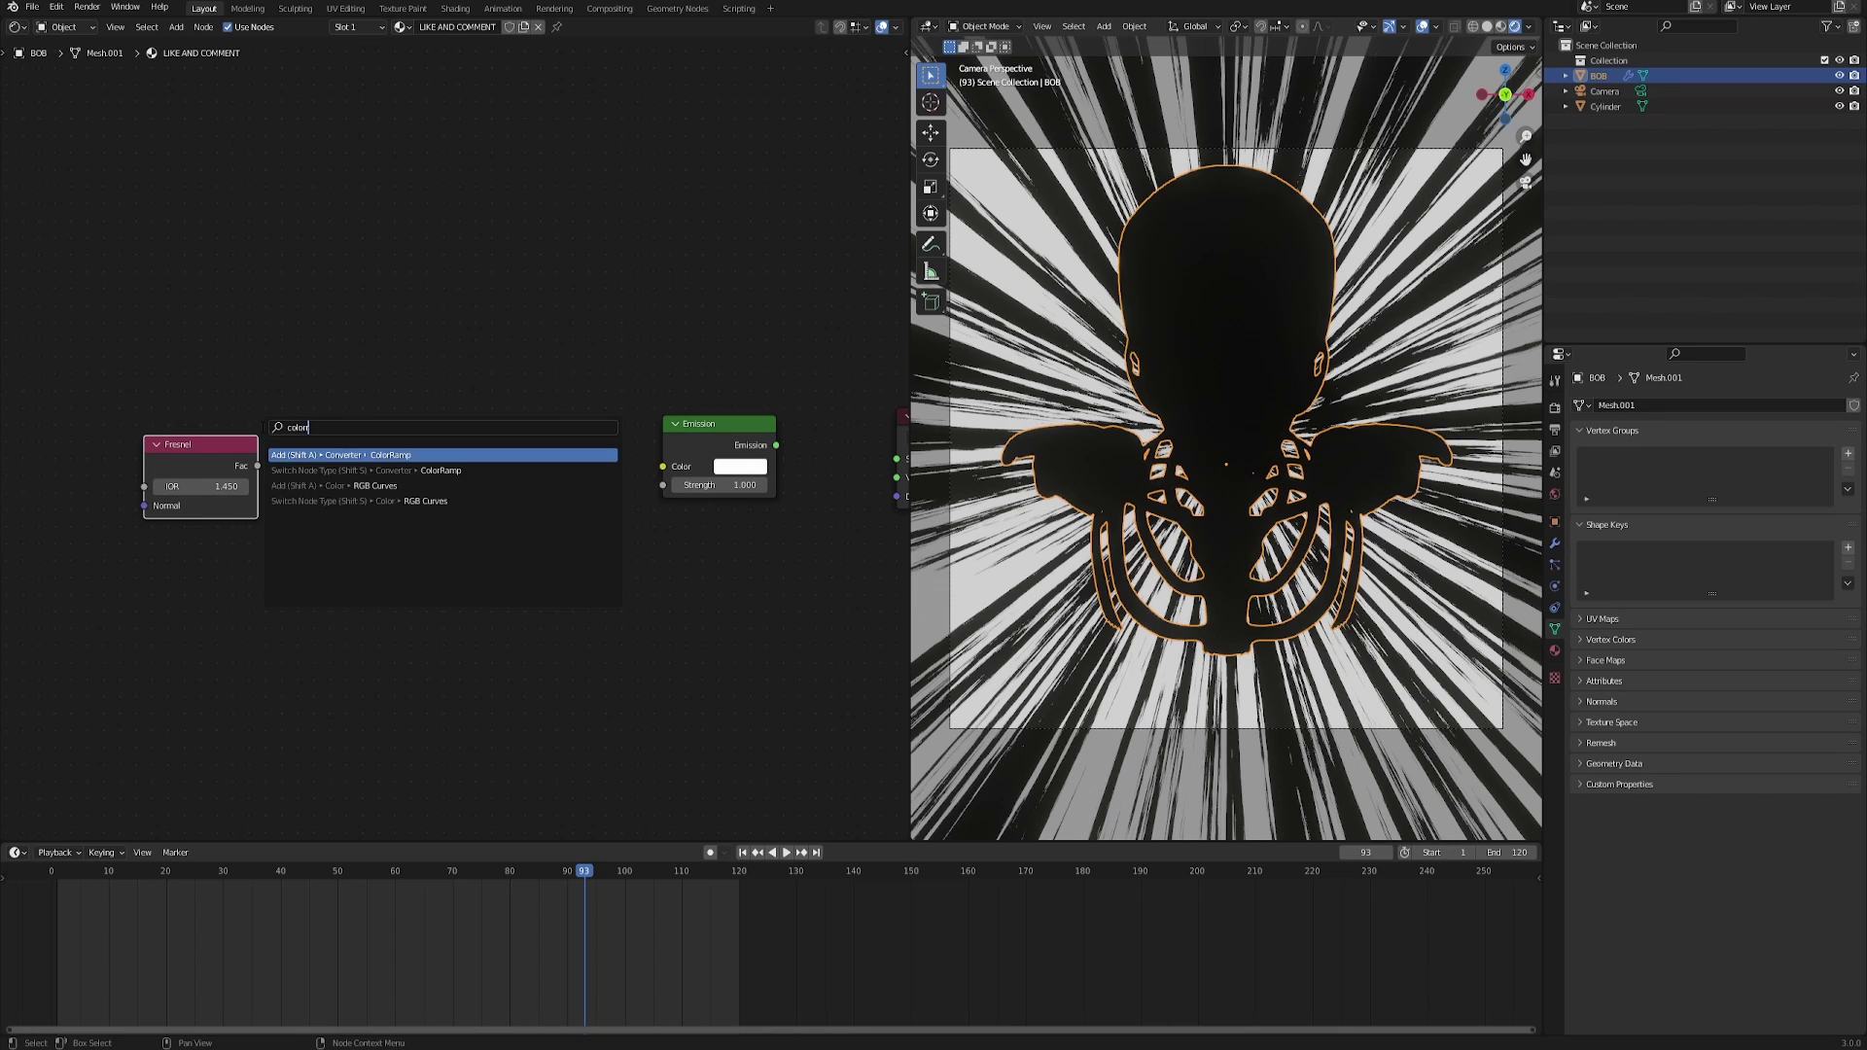
{"action": "key", "text": "Return"}
{"action": "left_click", "coordinate": [312, 457]}
{"action": "right_click_drag", "start_coordinate": [244, 455], "coordinate": [358, 521], "text": "alt"}
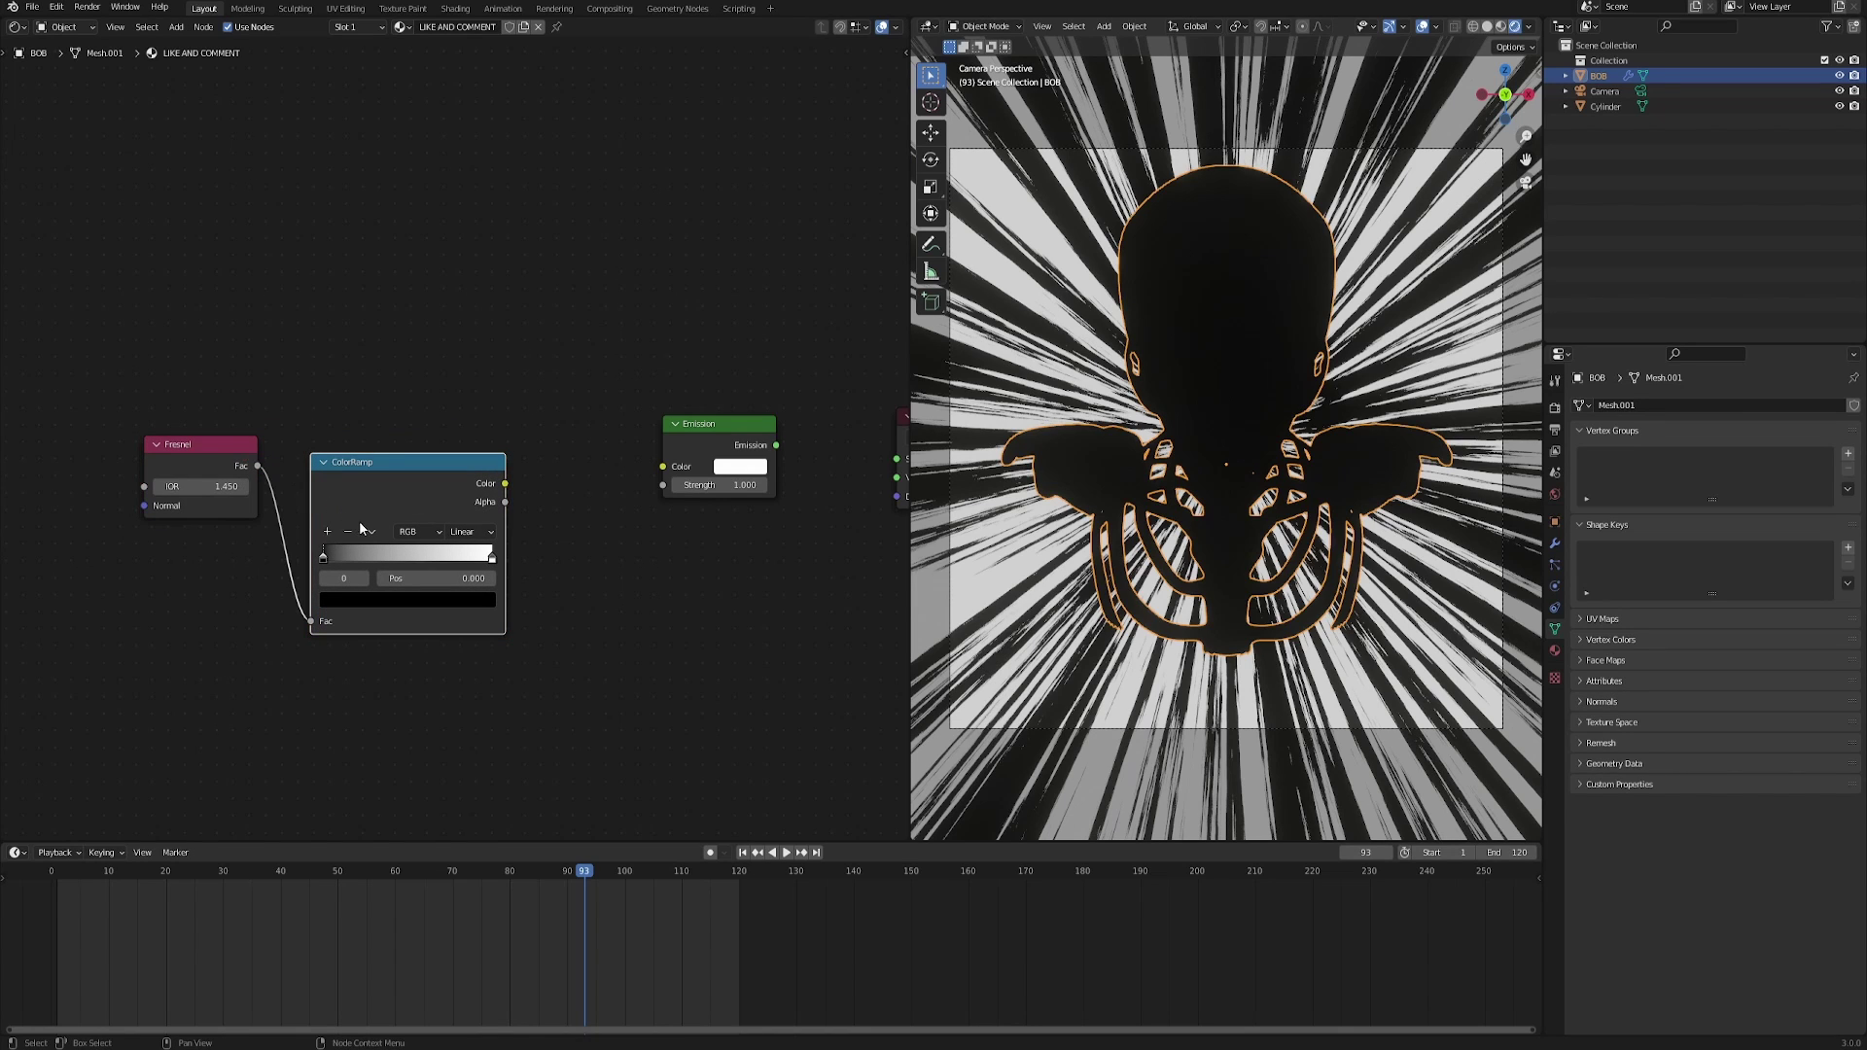
{"action": "left_click", "coordinate": [384, 477], "text": "ctrl+shift"}
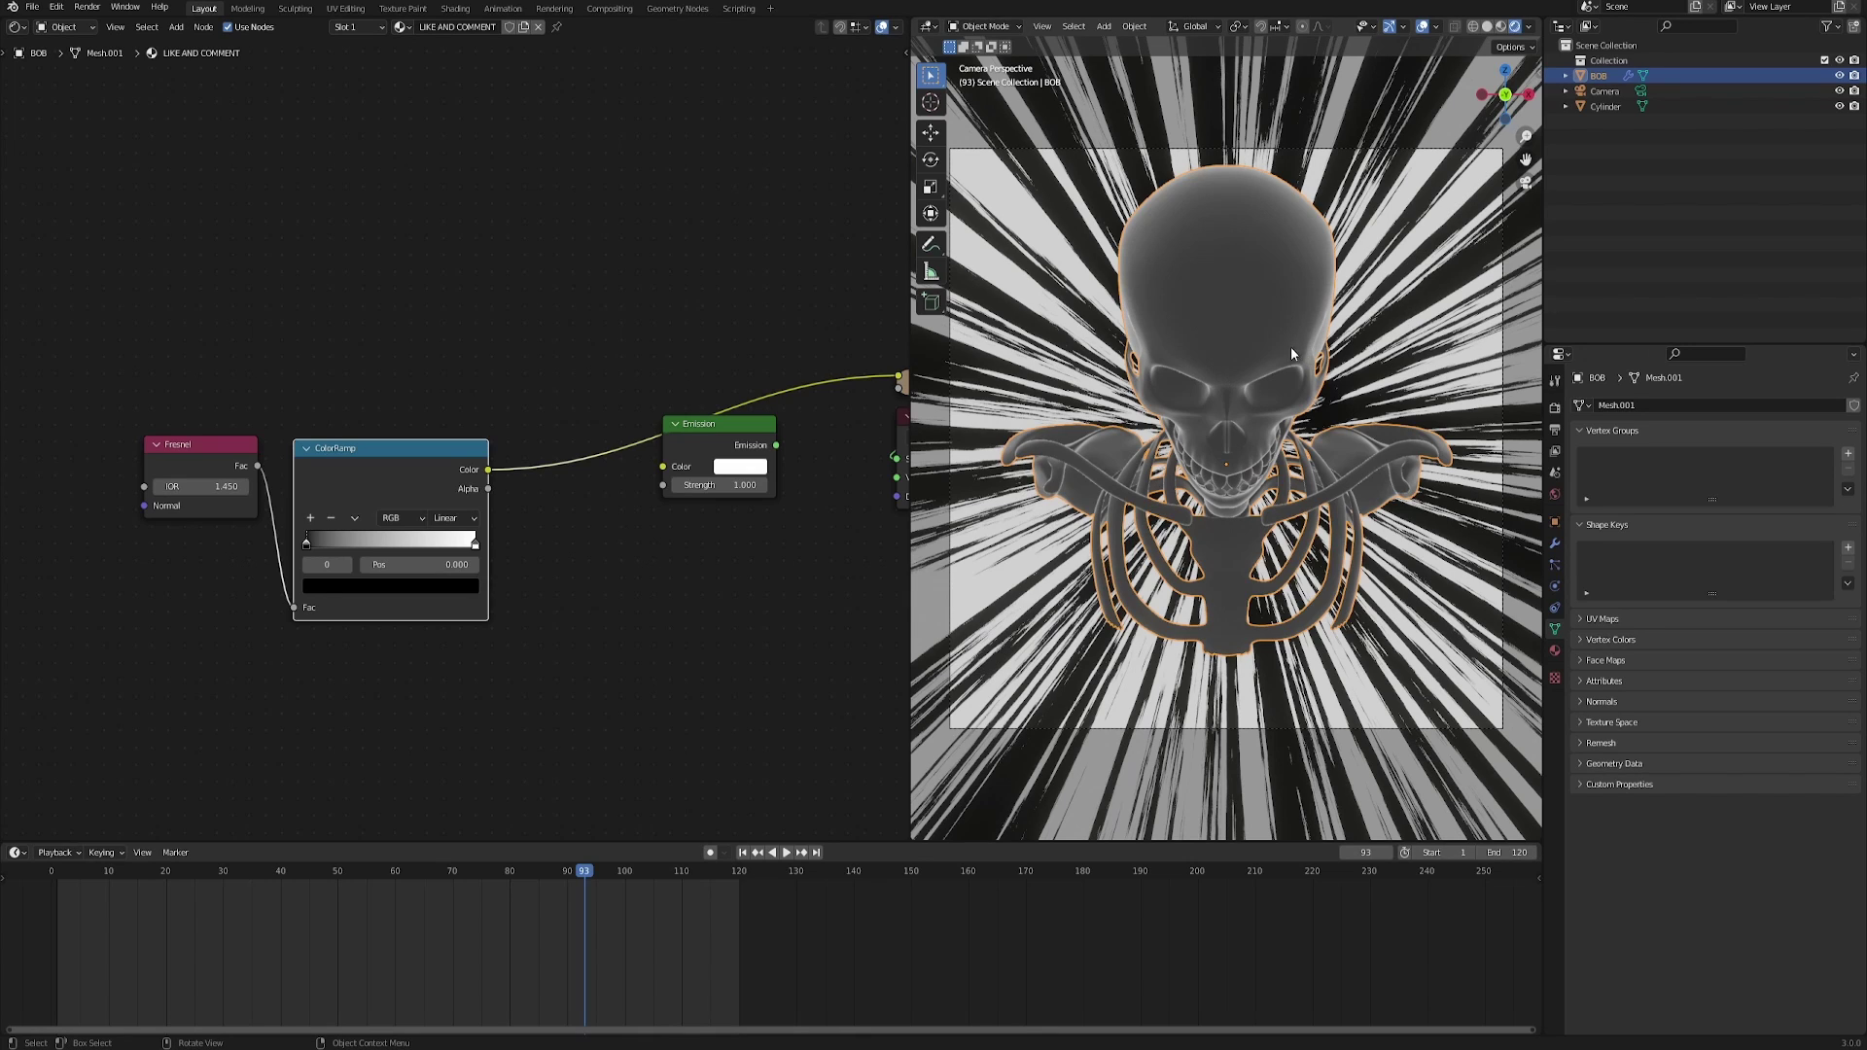
Set the skeleton's ColorRamp interpolation to Constant and move its white stop close to the black end.
{"action": "scroll", "coordinate": [544, 531], "scroll_direction": "up", "scroll_amount": 2}
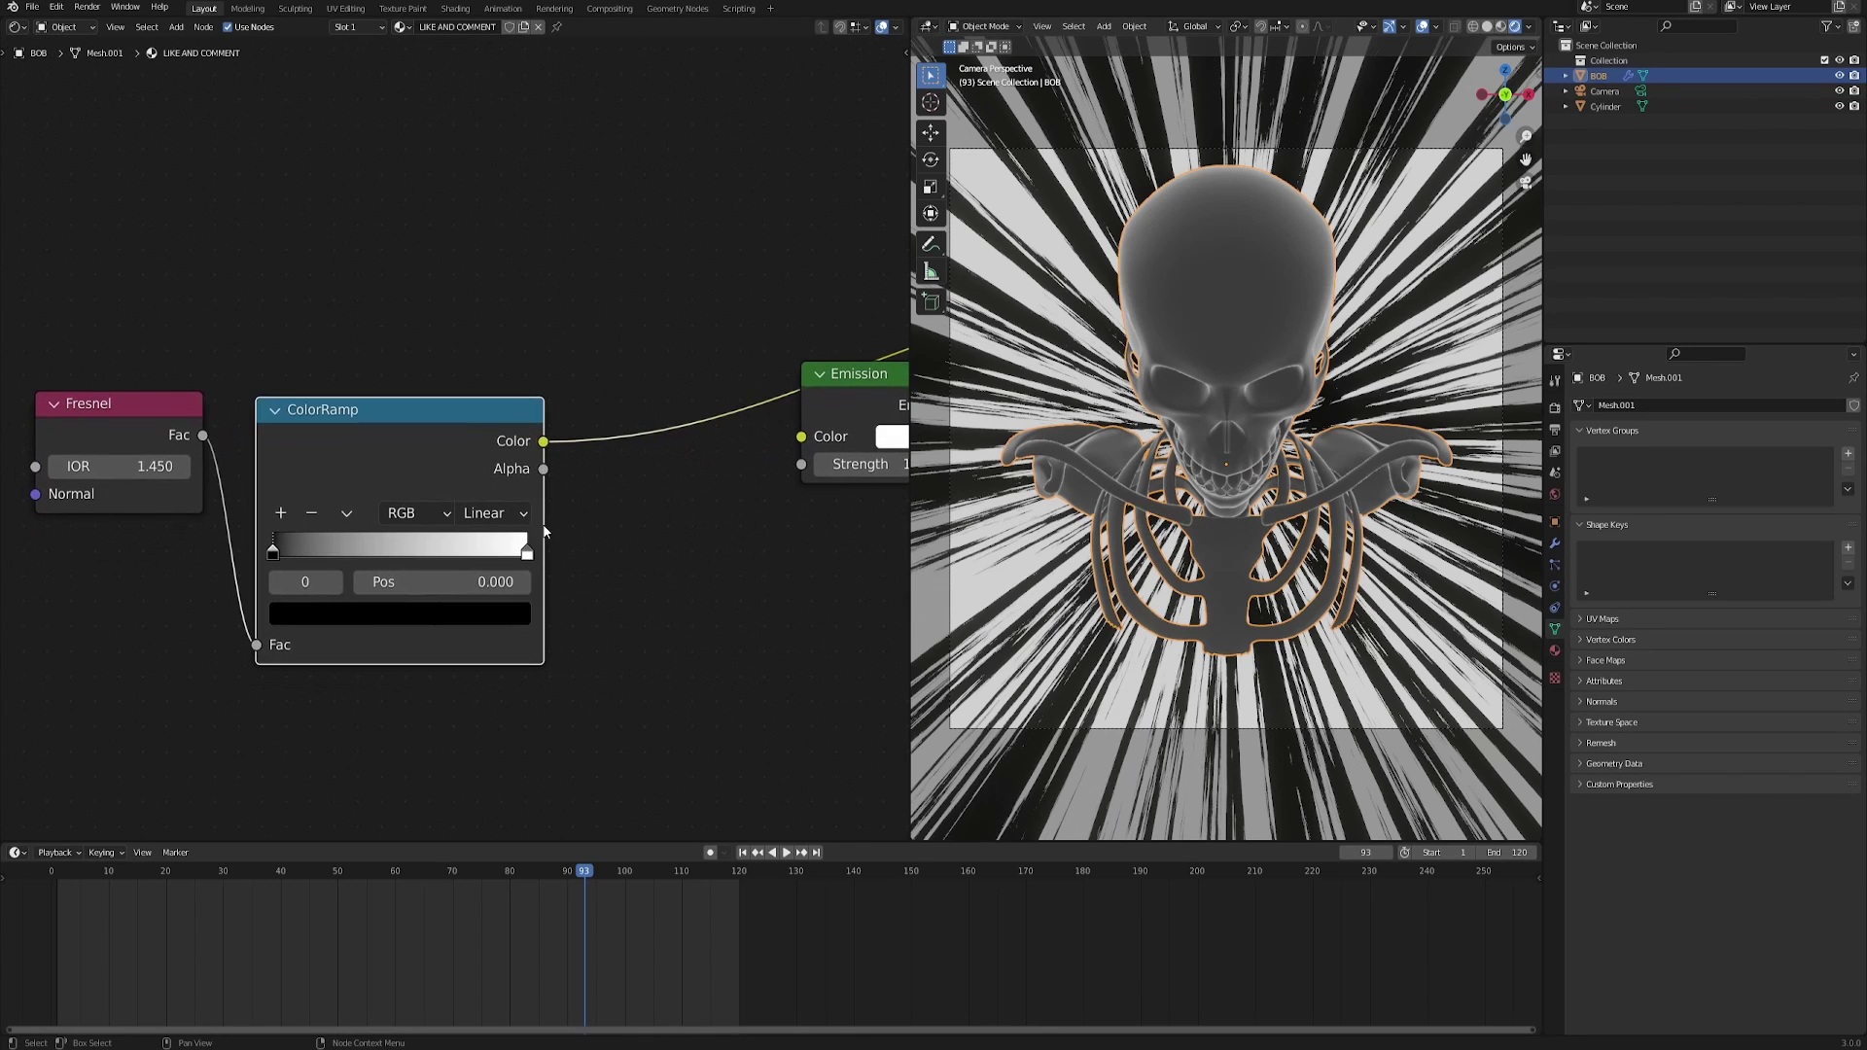
{"action": "left_click", "coordinate": [494, 513]}
{"action": "left_click", "coordinate": [525, 653]}
{"action": "left_click_drag", "start_coordinate": [529, 562], "coordinate": [334, 559]}
Add a stop to the ColorRamp and arrange the stops as a narrow white band, with black resuming at about position 0.155.
{"action": "left_click", "coordinate": [280, 513]}
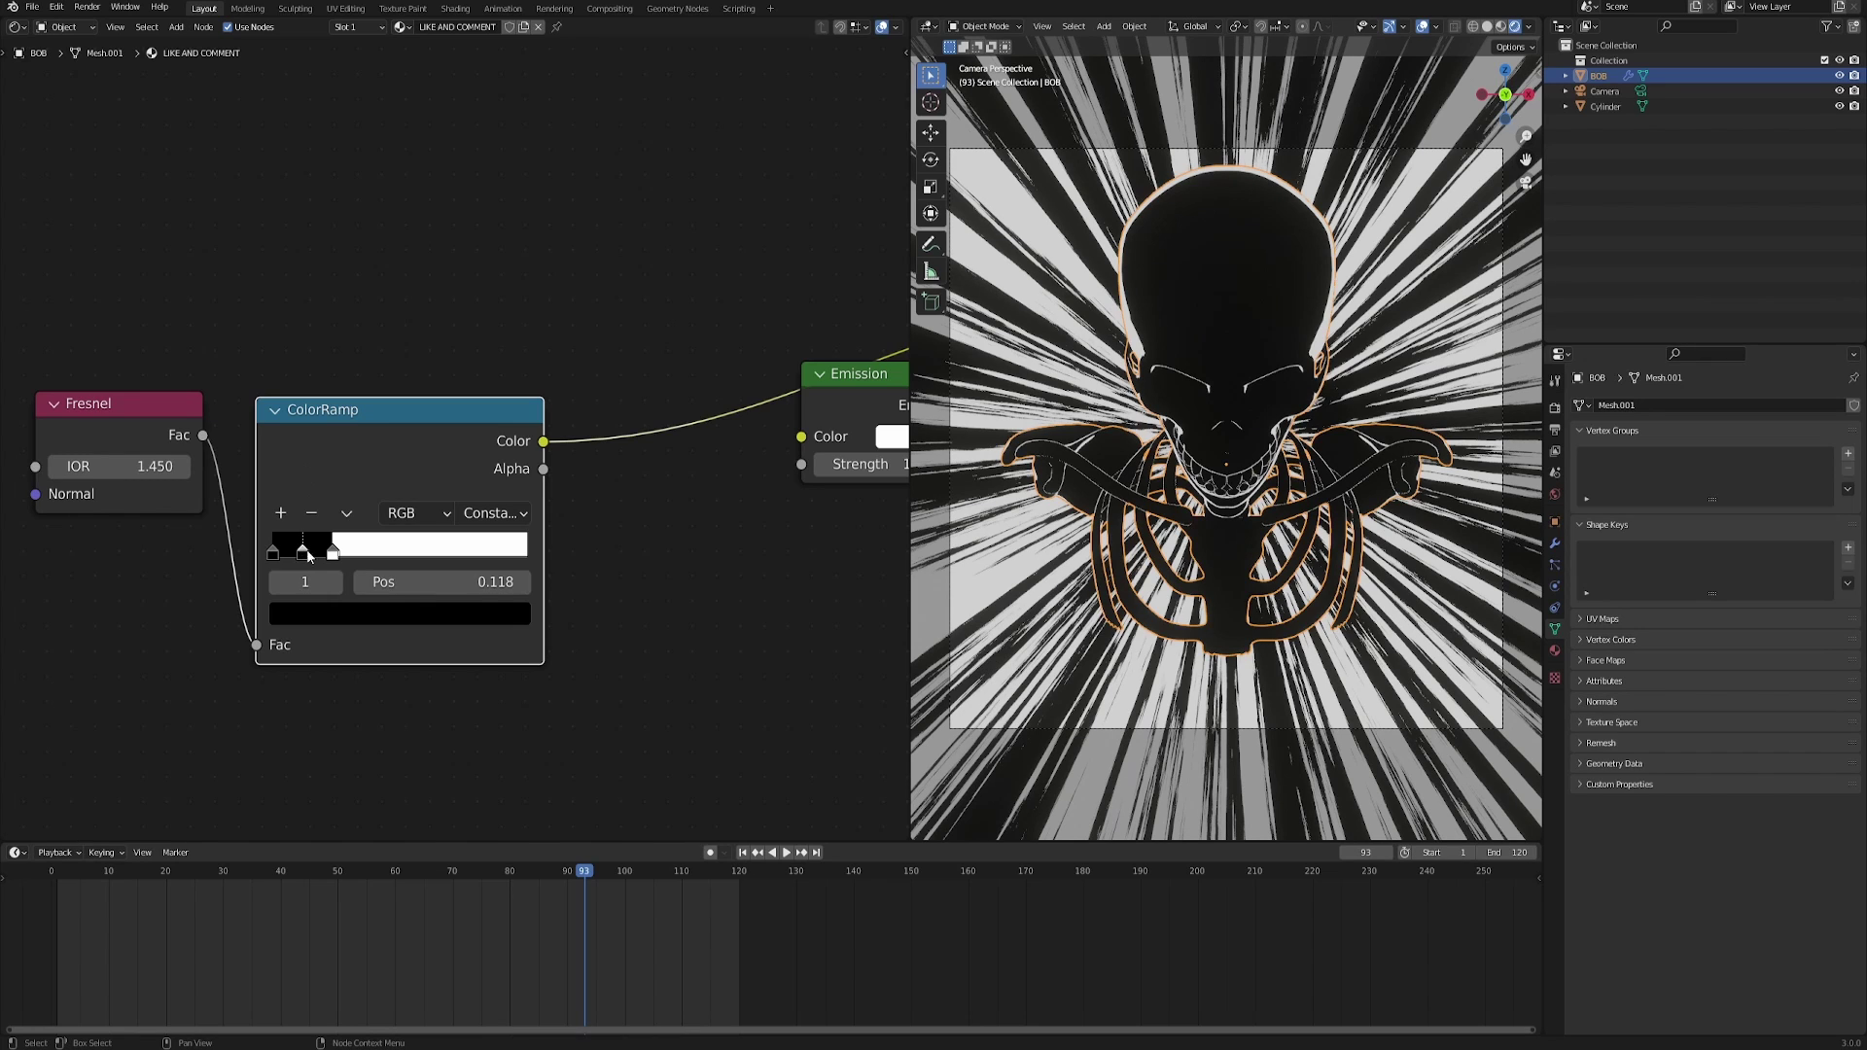
{"action": "left_click_drag", "start_coordinate": [305, 559], "coordinate": [363, 560]}
{"action": "left_click_drag", "start_coordinate": [334, 557], "coordinate": [258, 595]}
{"action": "scroll", "coordinate": [315, 557], "scroll_direction": "up", "scroll_amount": 2}
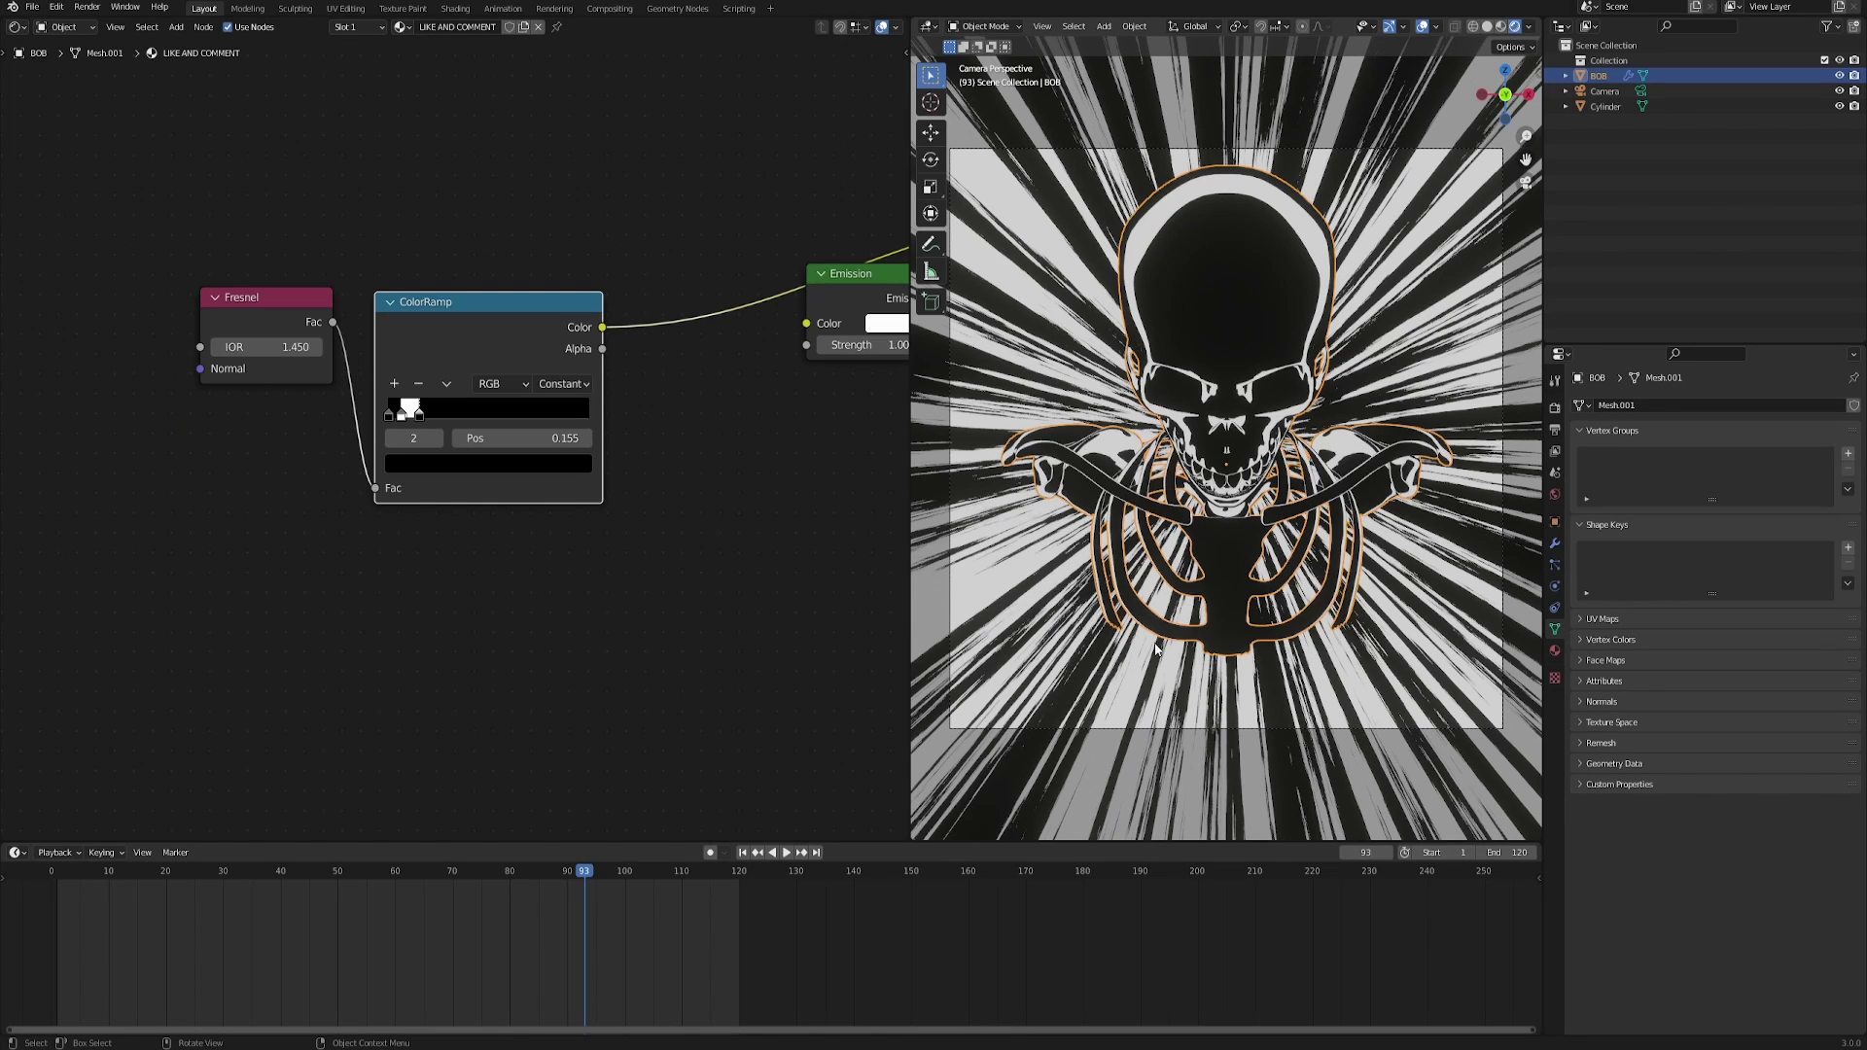
{"action": "middle_click_drag", "start_coordinate": [264, 559], "coordinate": [313, 486]}
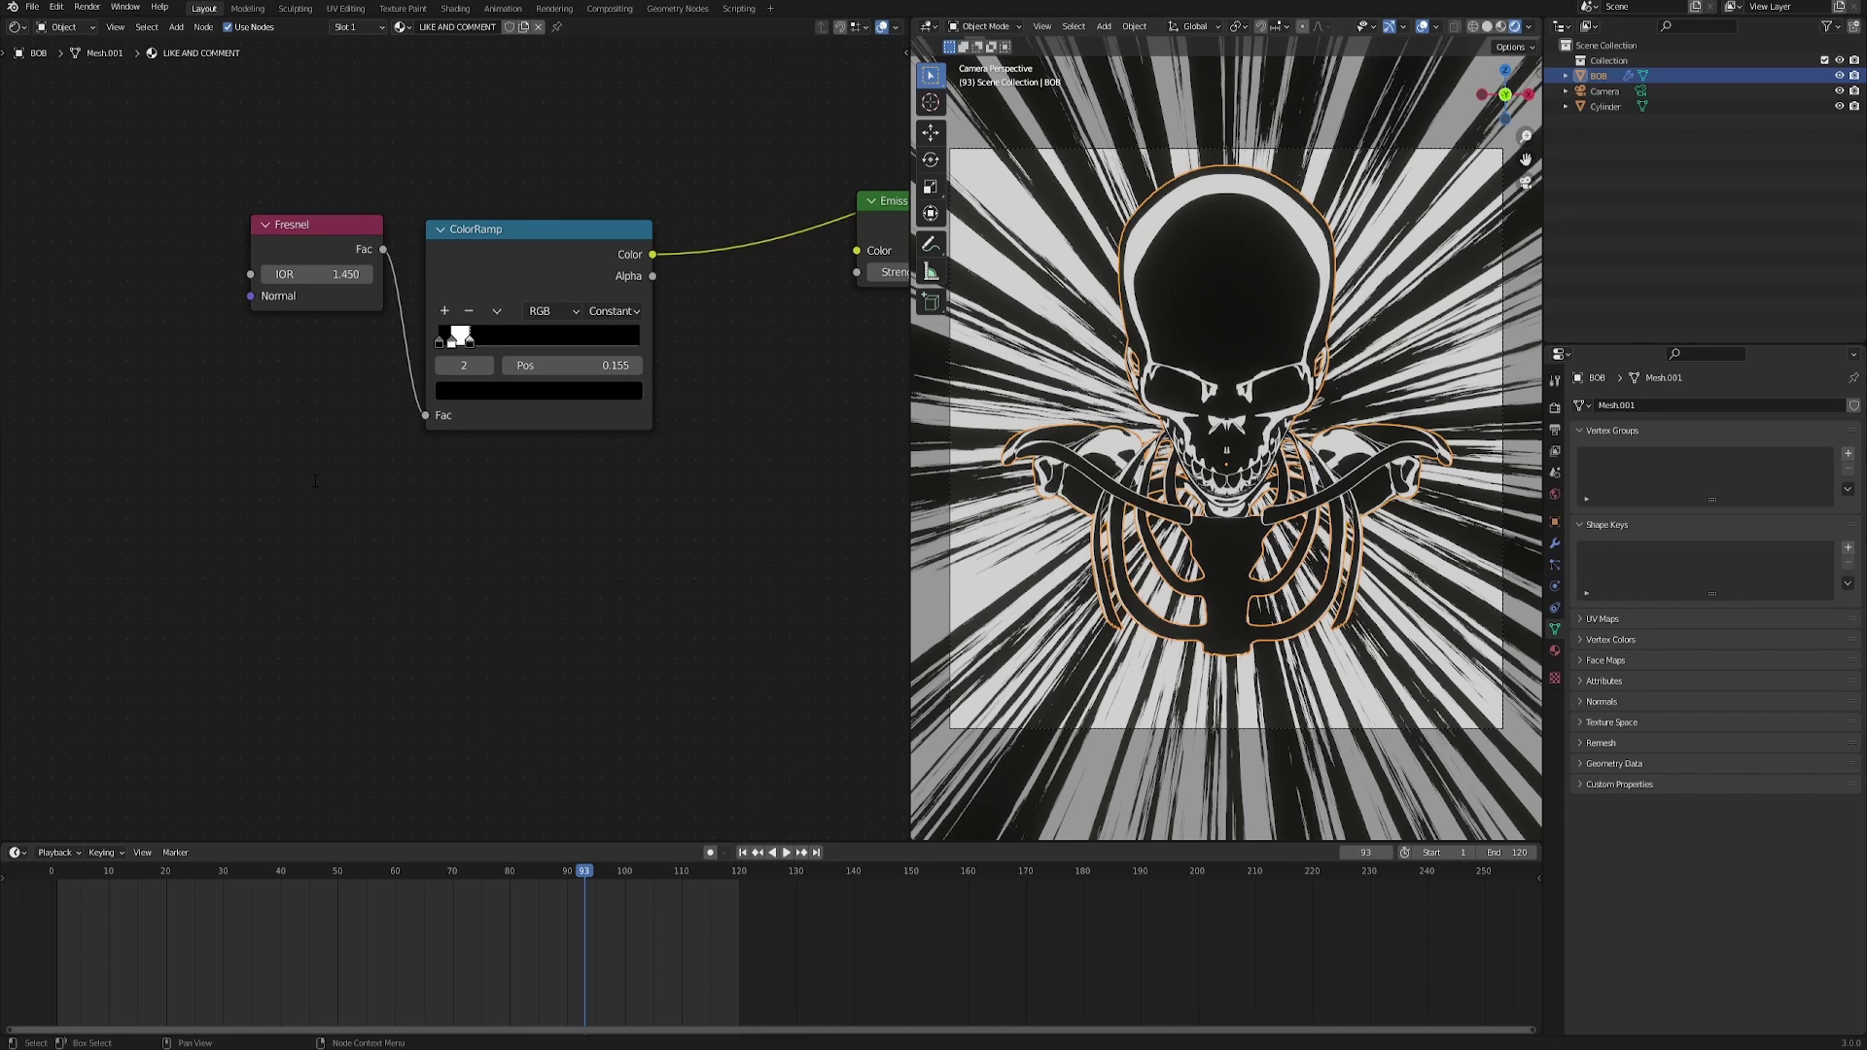
Add a Layer Weight node and a second ColorRamp side by side below the Fresnel setup.
{"action": "key", "text": "F3"}
{"action": "type", "text": "layerwe"}
{"action": "key", "text": "Return"}
{"action": "left_click", "coordinate": [209, 538]}
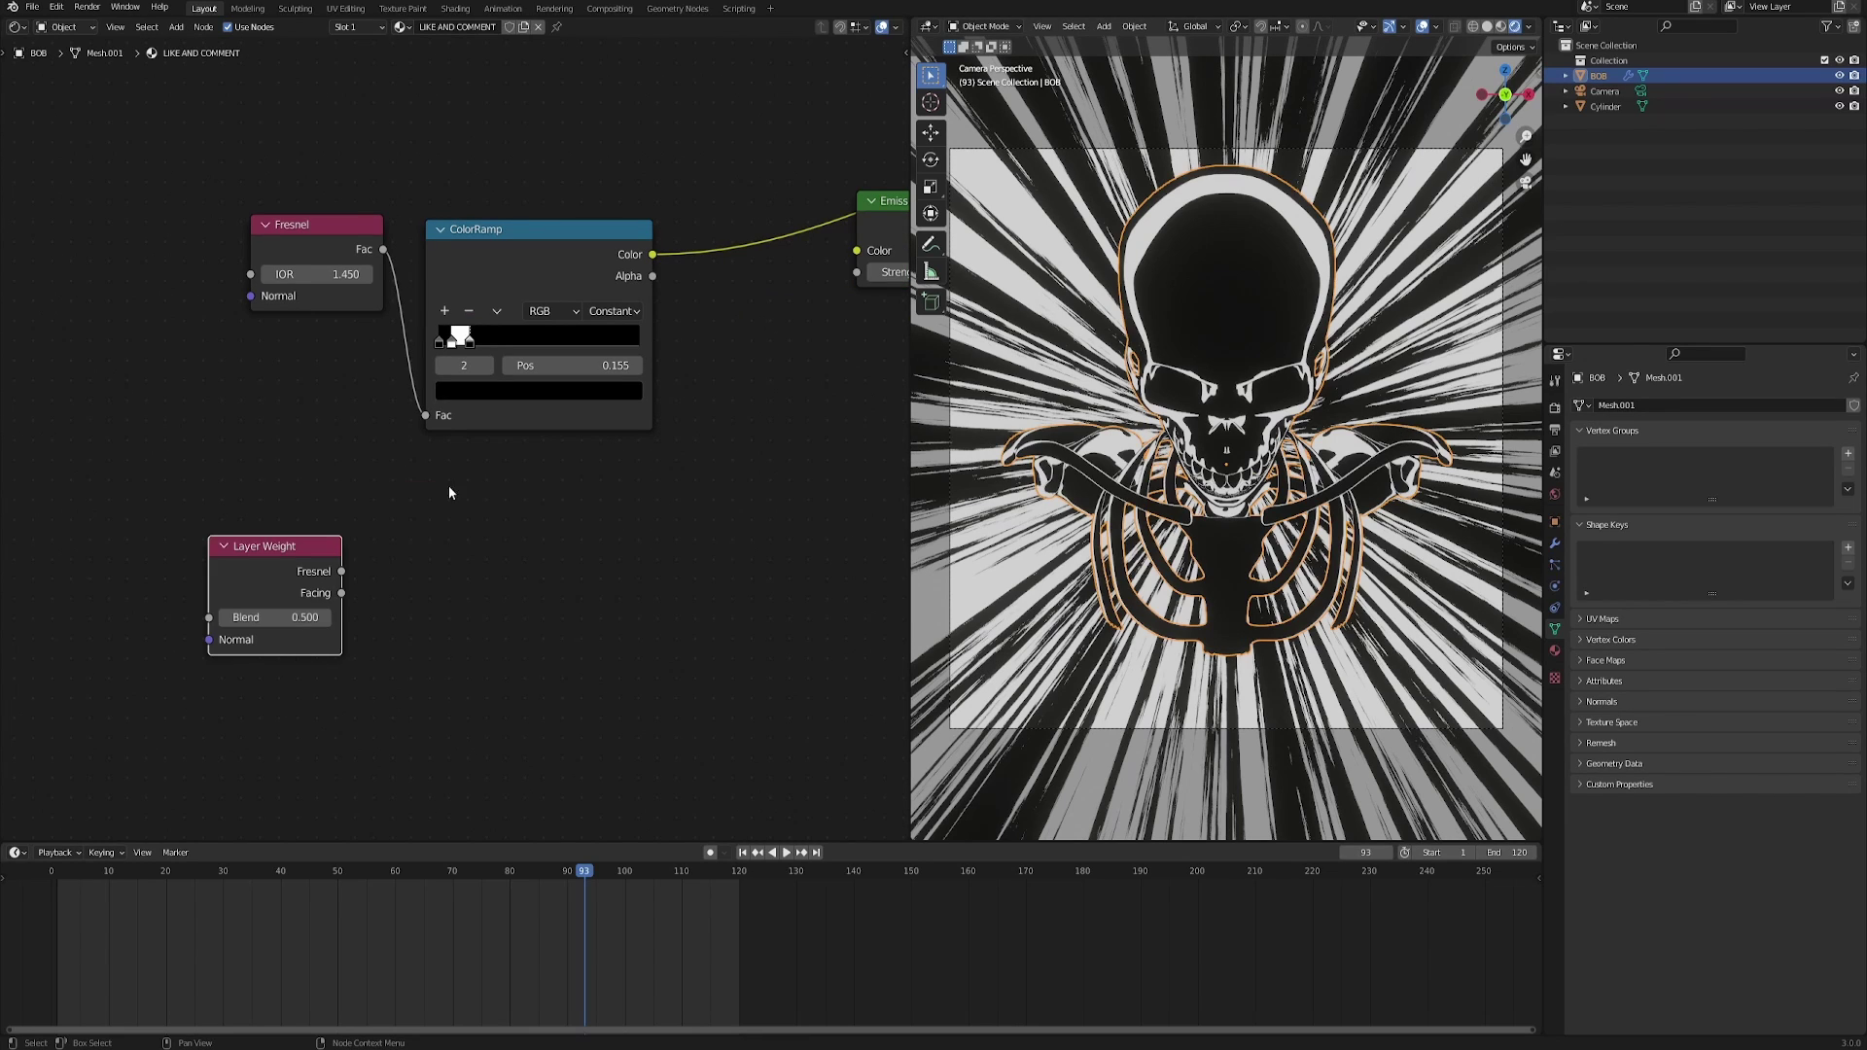
{"action": "key", "text": "F3"}
{"action": "type", "text": "color"}
{"action": "key", "text": "Return"}
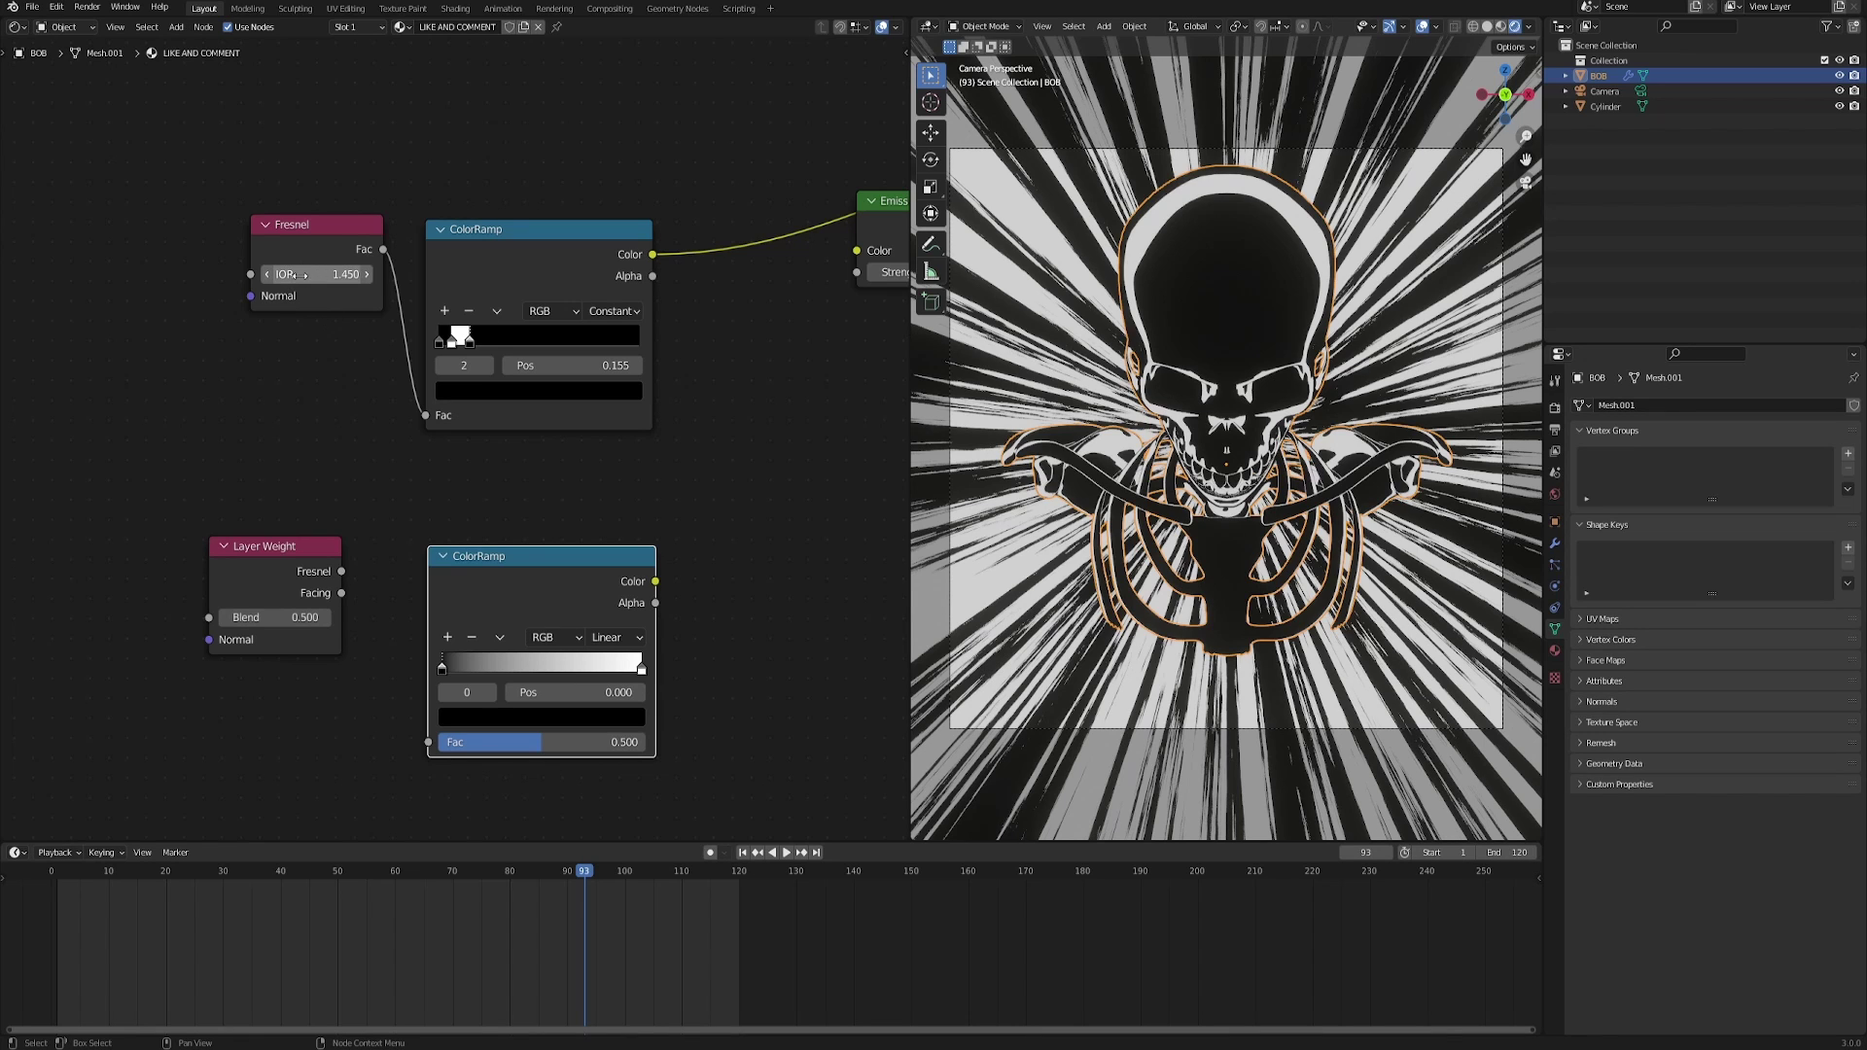
{"action": "mouse_move", "coordinate": [313, 273]}
{"action": "left_mouse_down"}
{"action": "mouse_move", "coordinate": [358, 273]}
{"action": "mouse_move", "coordinate": [294, 273]}
{"action": "mouse_move", "coordinate": [344, 273]}
{"action": "mouse_move", "coordinate": [311, 262]}
{"action": "left_mouse_up"}
{"action": "key", "text": "ctrl+z"}
{"action": "middle_click_drag", "start_coordinate": [320, 533], "coordinate": [398, 431]}
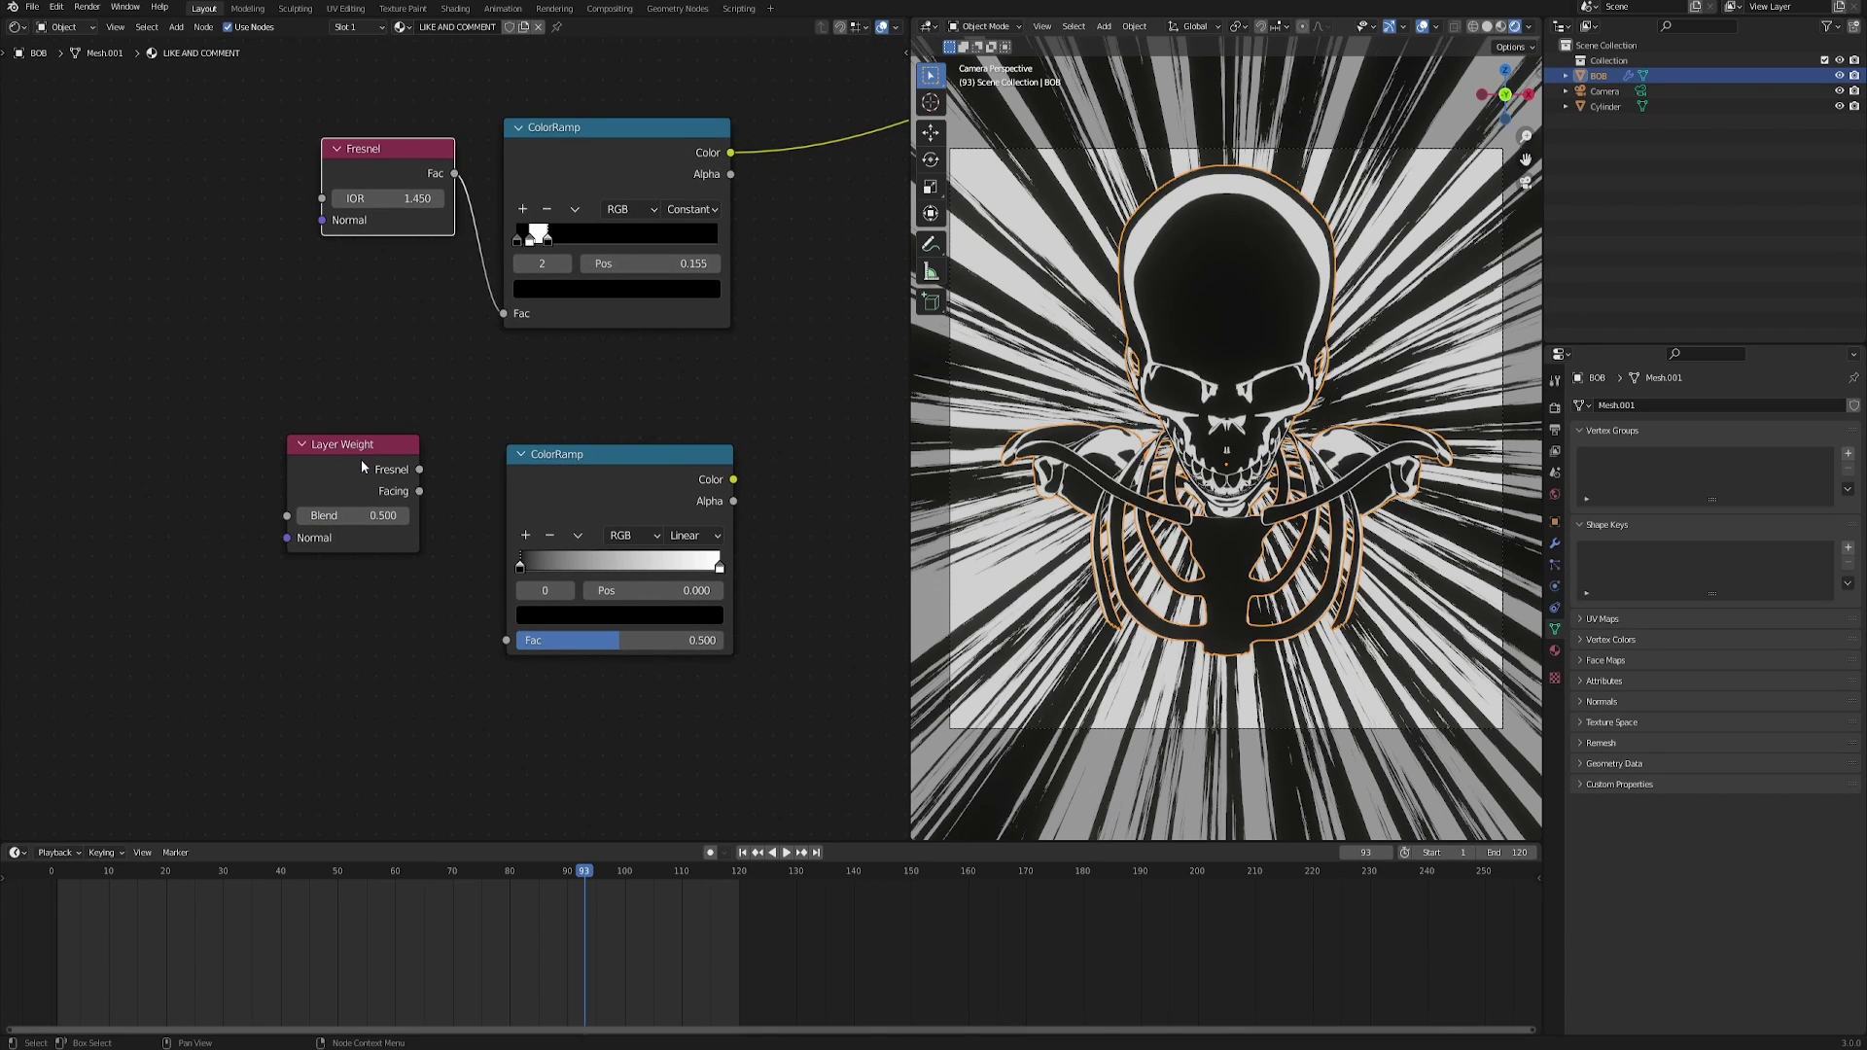
Feed Layer Weight's Facing into the new ColorRamp, preview it on the skeleton, and use Constant interpolation with the white stop at 0.495.
{"action": "left_click_drag", "start_coordinate": [417, 493], "coordinate": [506, 640]}
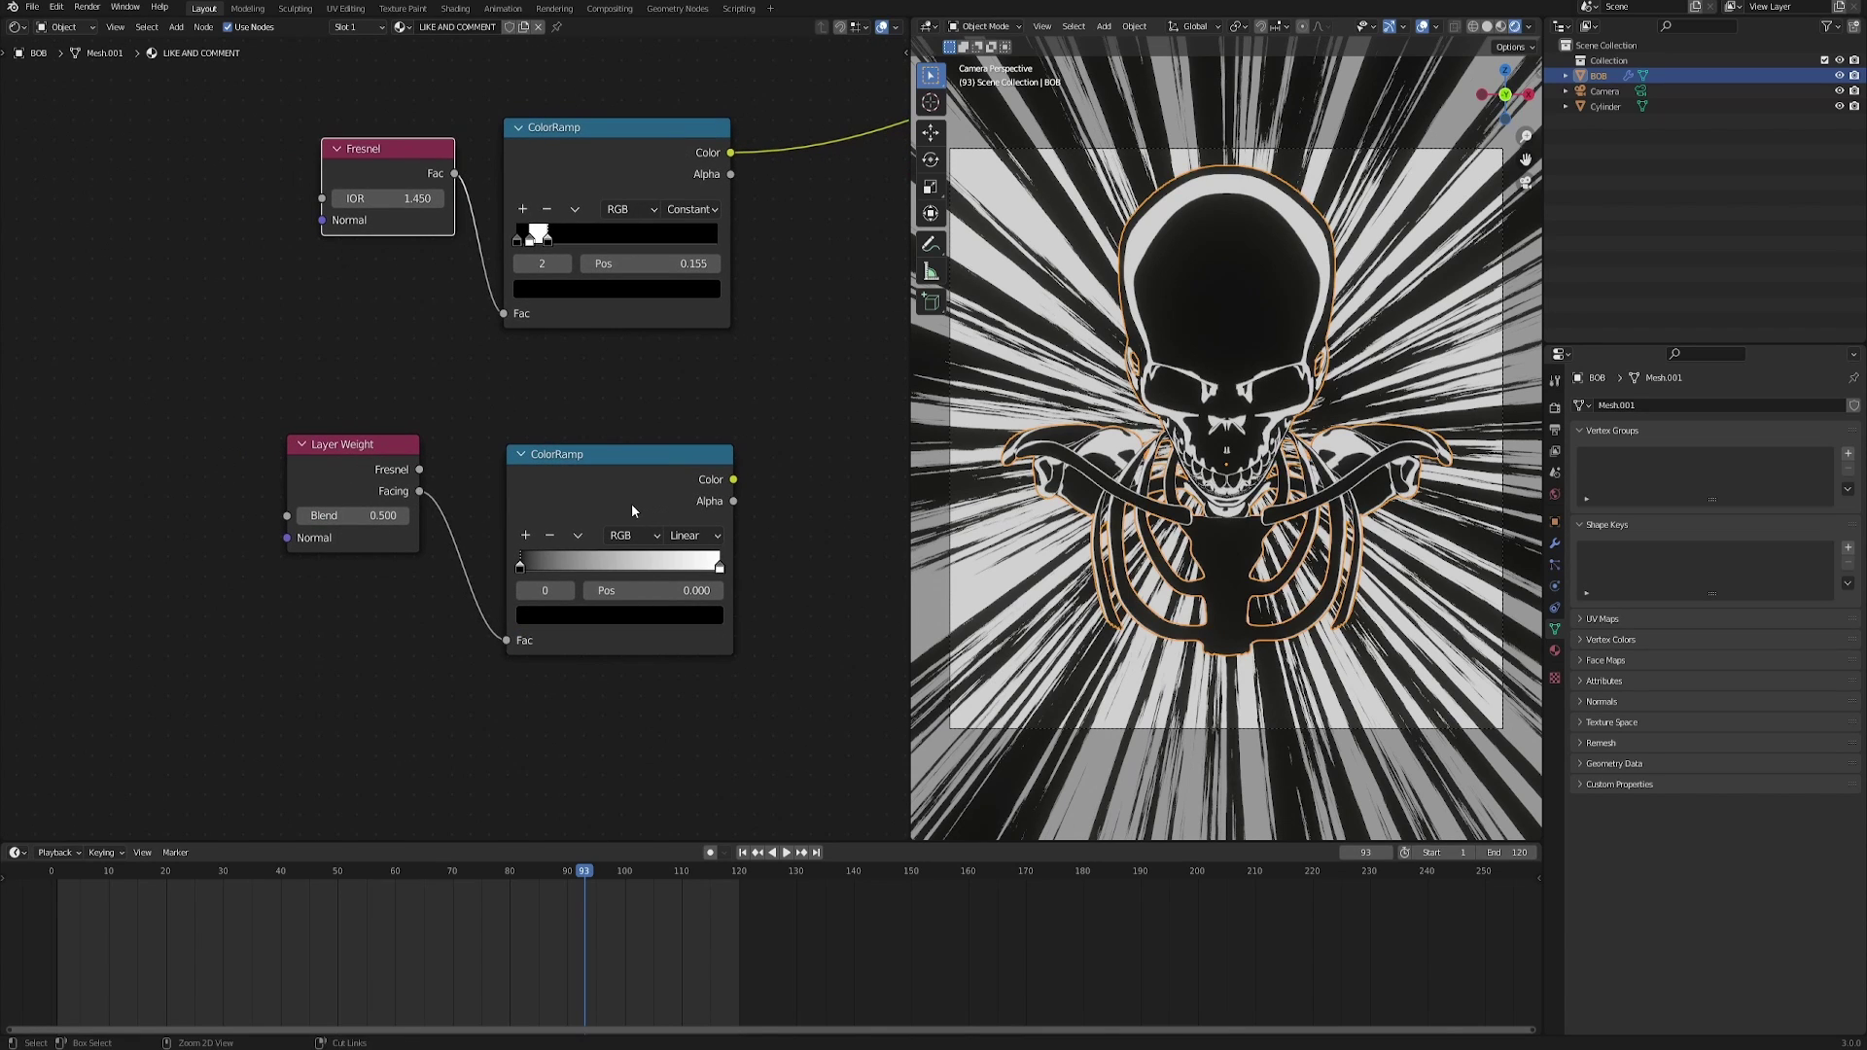
{"action": "left_click", "coordinate": [613, 475], "text": "ctrl+shift"}
{"action": "left_click", "coordinate": [690, 535]}
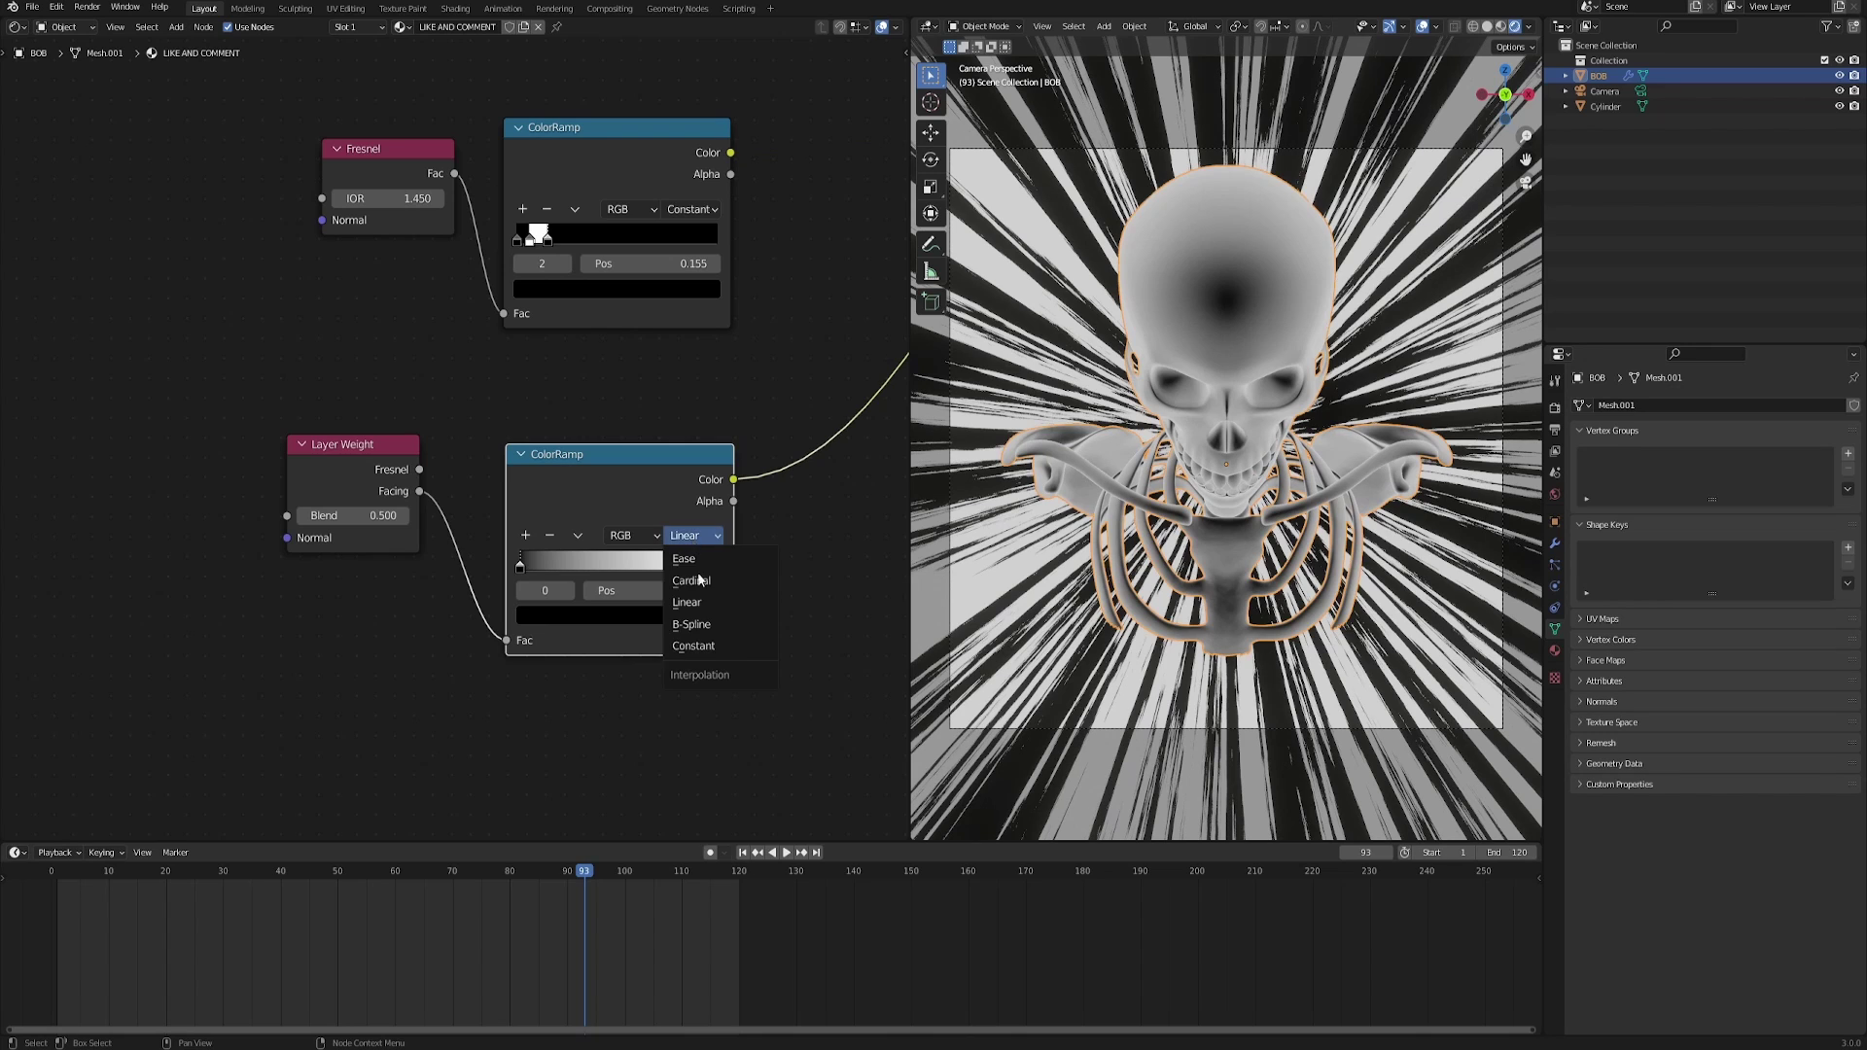
{"action": "left_click", "coordinate": [713, 647]}
{"action": "left_click_drag", "start_coordinate": [719, 567], "coordinate": [619, 567]}
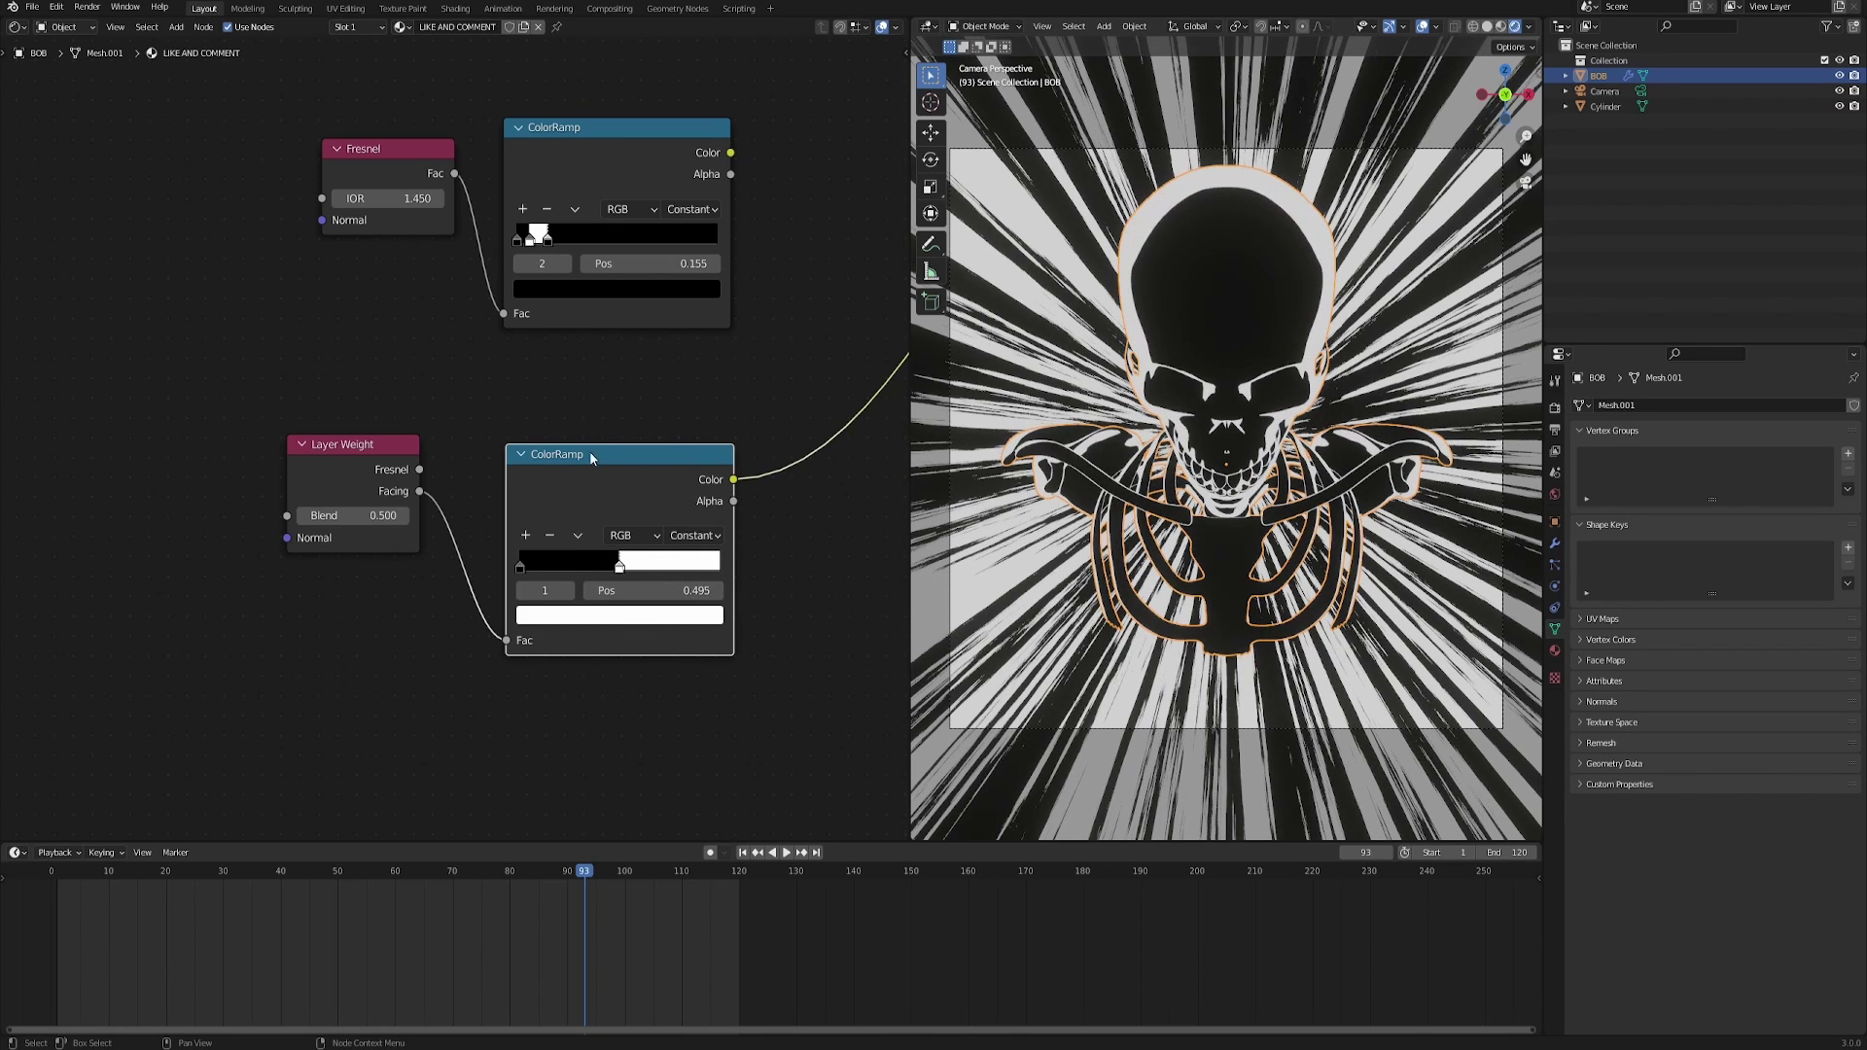
{"action": "left_click_drag", "start_coordinate": [421, 470], "coordinate": [506, 640]}
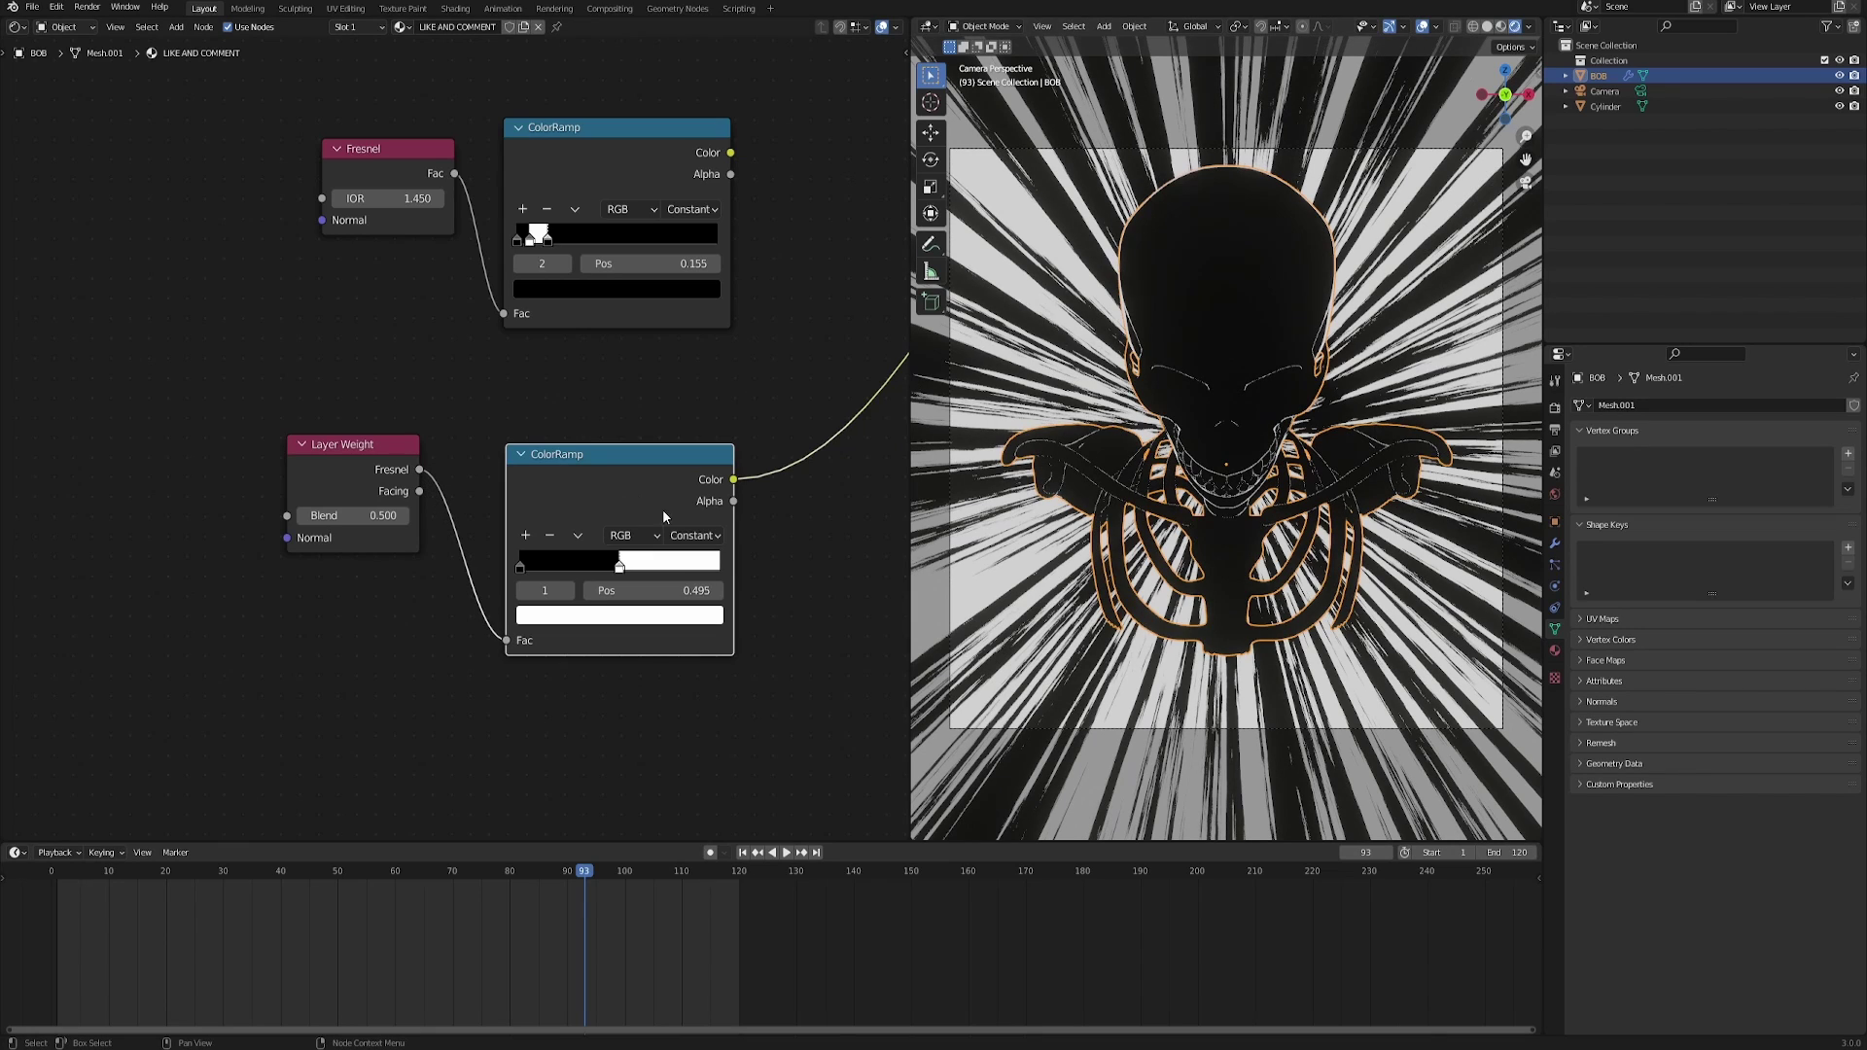
{"action": "left_click_drag", "start_coordinate": [419, 491], "coordinate": [506, 640]}
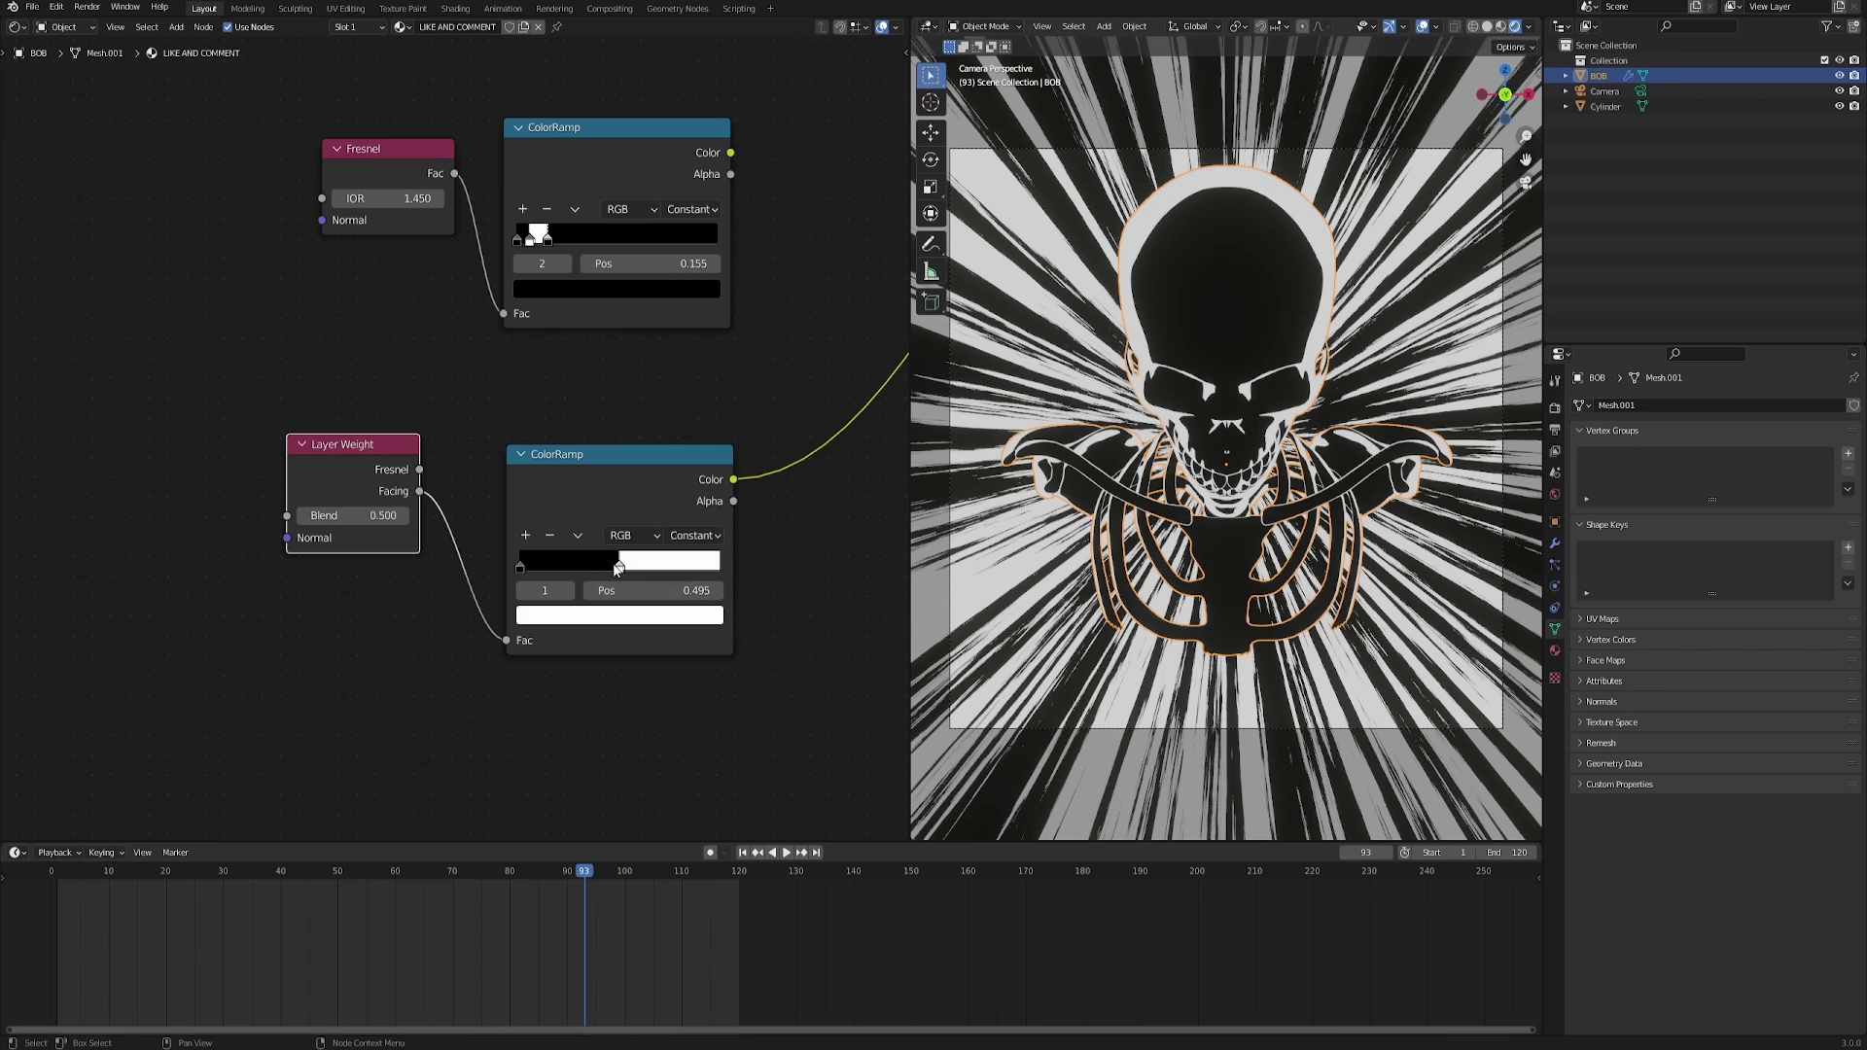
Shift the Layer Weight ColorRamp's white stop to position 0.573 and recolor it red.
{"action": "left_click_drag", "start_coordinate": [617, 569], "coordinate": [635, 573]}
{"action": "left_click", "coordinate": [620, 619]}
{"action": "left_click_drag", "start_coordinate": [596, 436], "coordinate": [596, 476]}
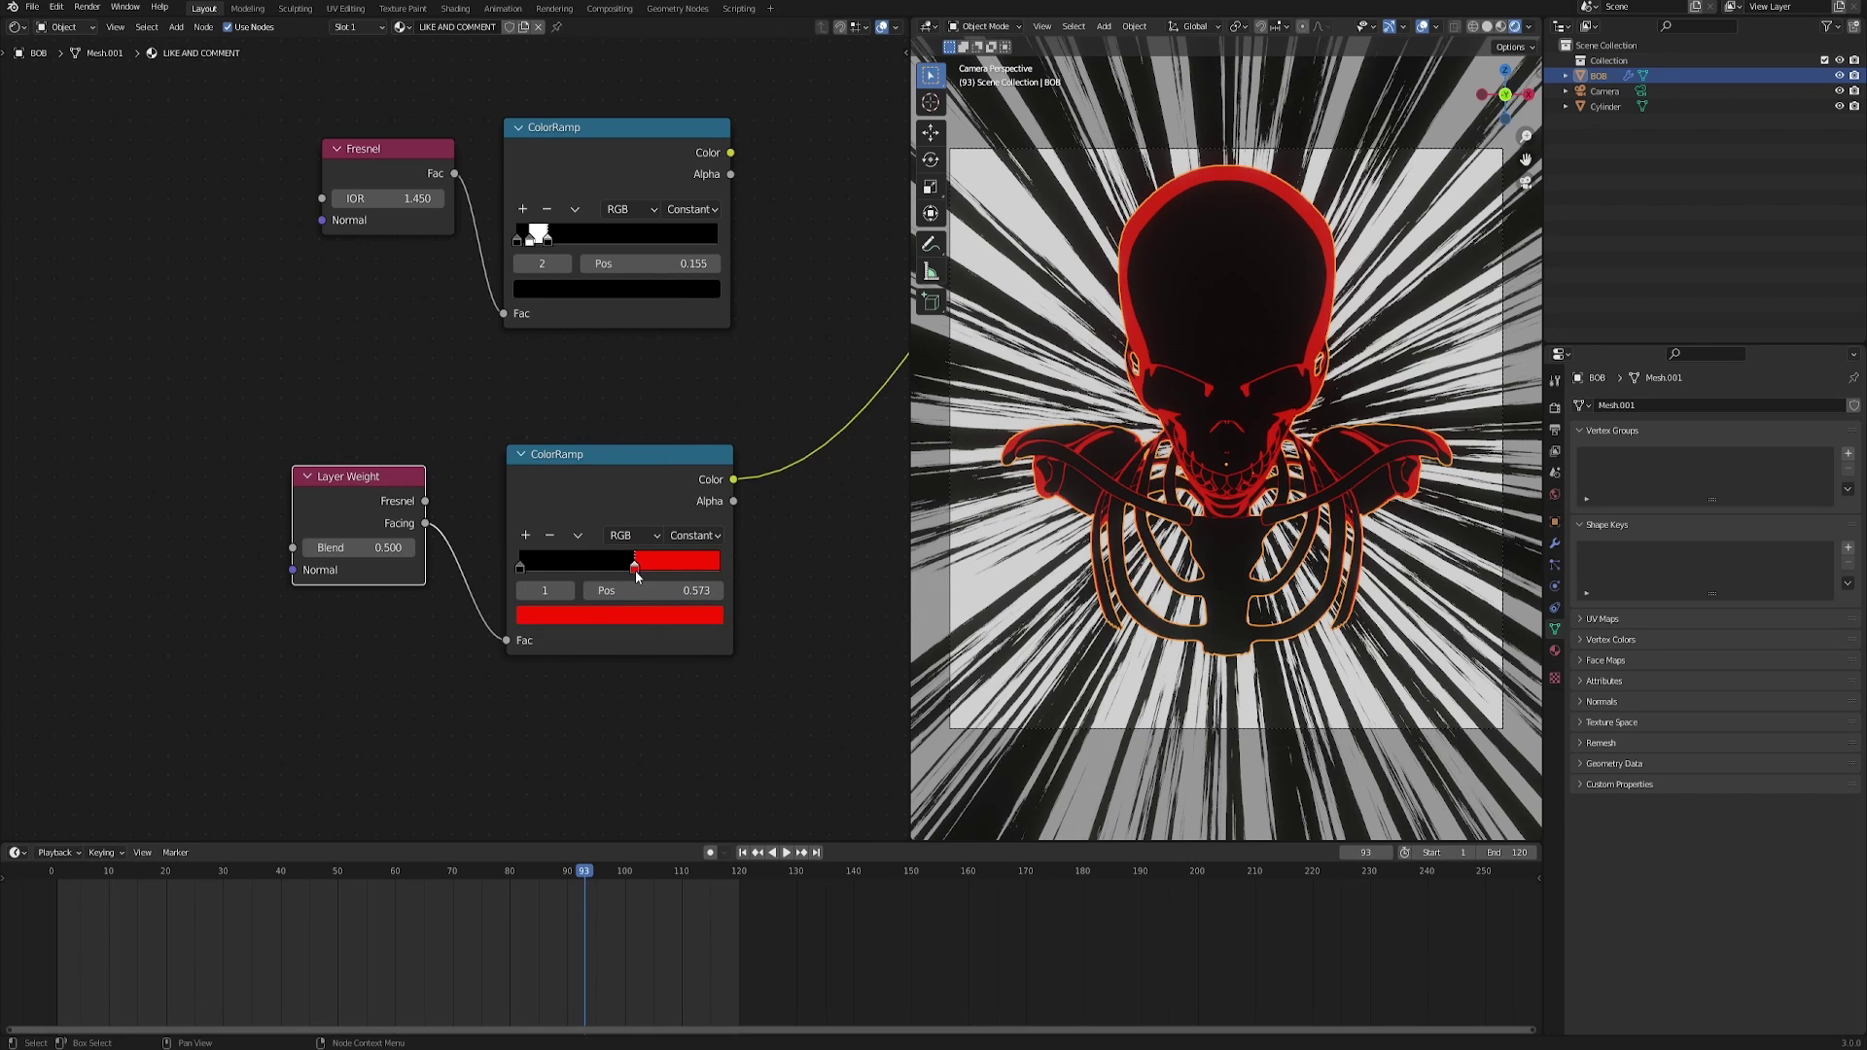
Preview the Fresnel ColorRamp on the skeleton and add a MixRGB node below the Emission node.
{"action": "key", "text": "Home"}
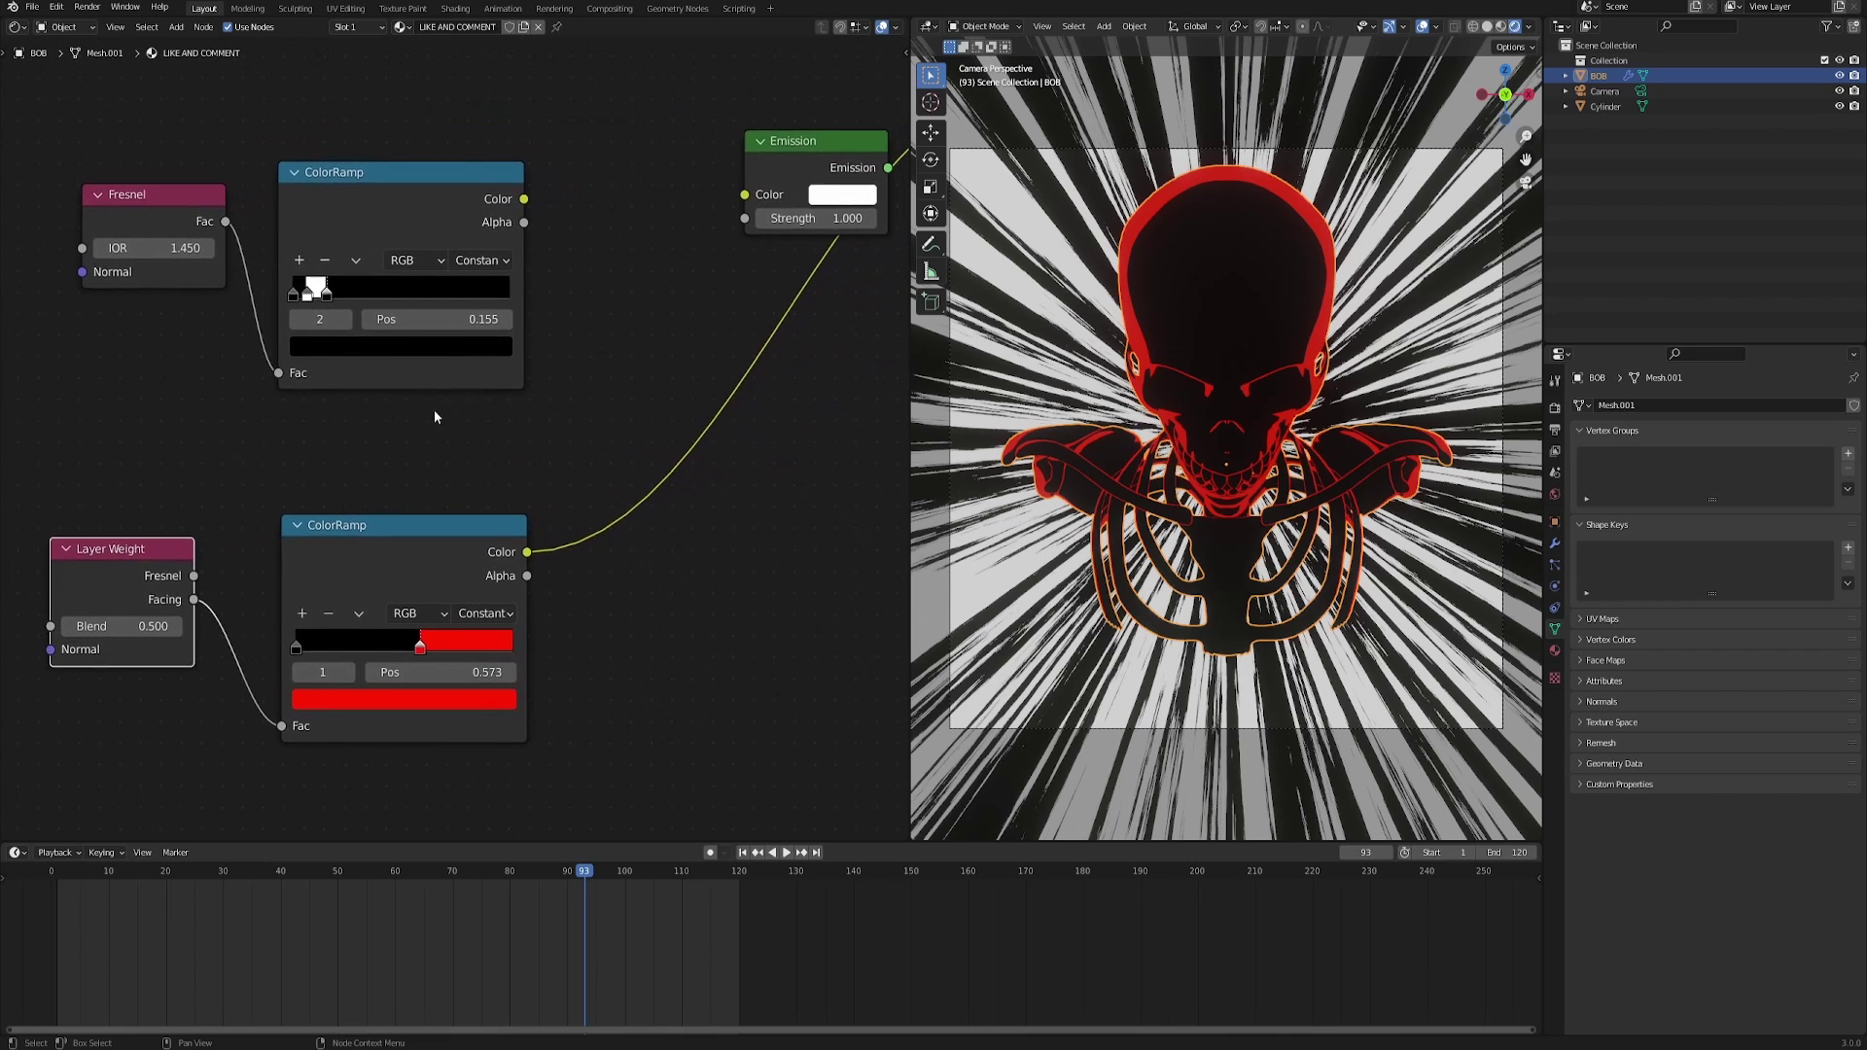
{"action": "left_click", "coordinate": [402, 191], "text": "ctrl+shift"}
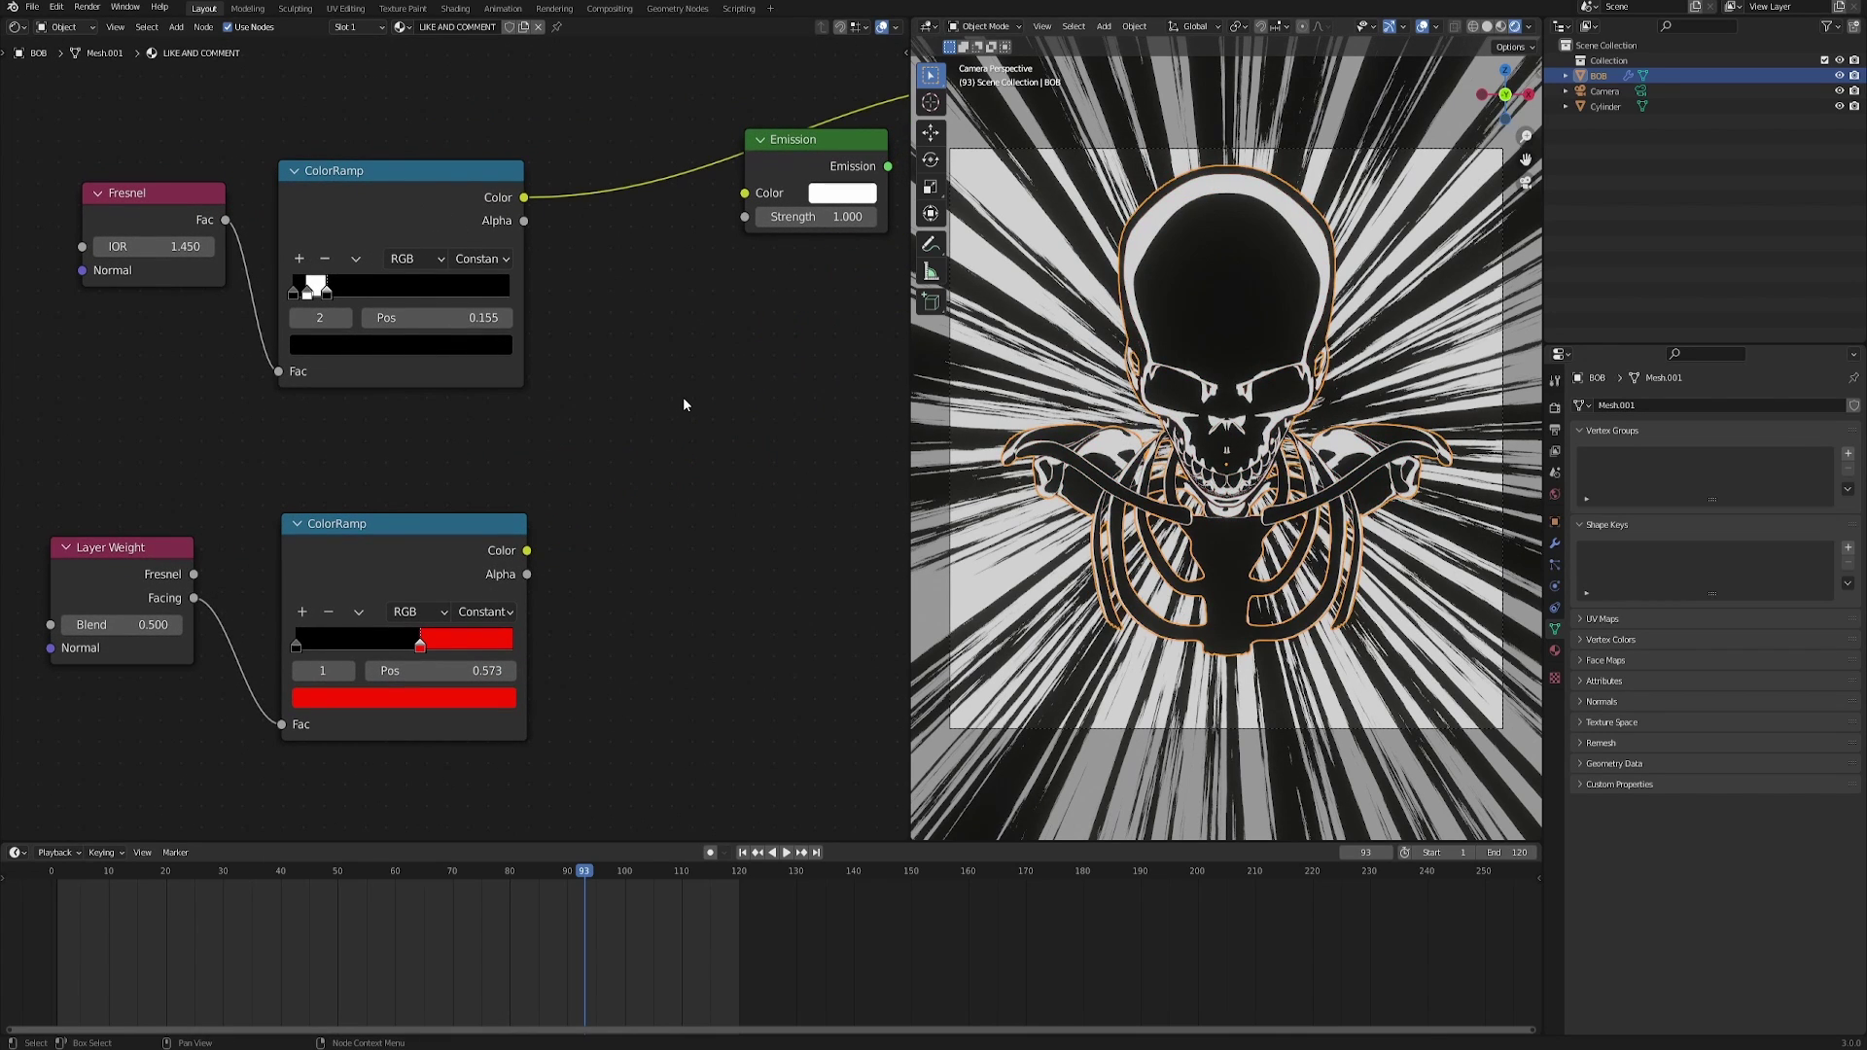
{"action": "key", "text": "F3"}
{"action": "type", "text": "mixrg"}
{"action": "key", "text": "Return"}
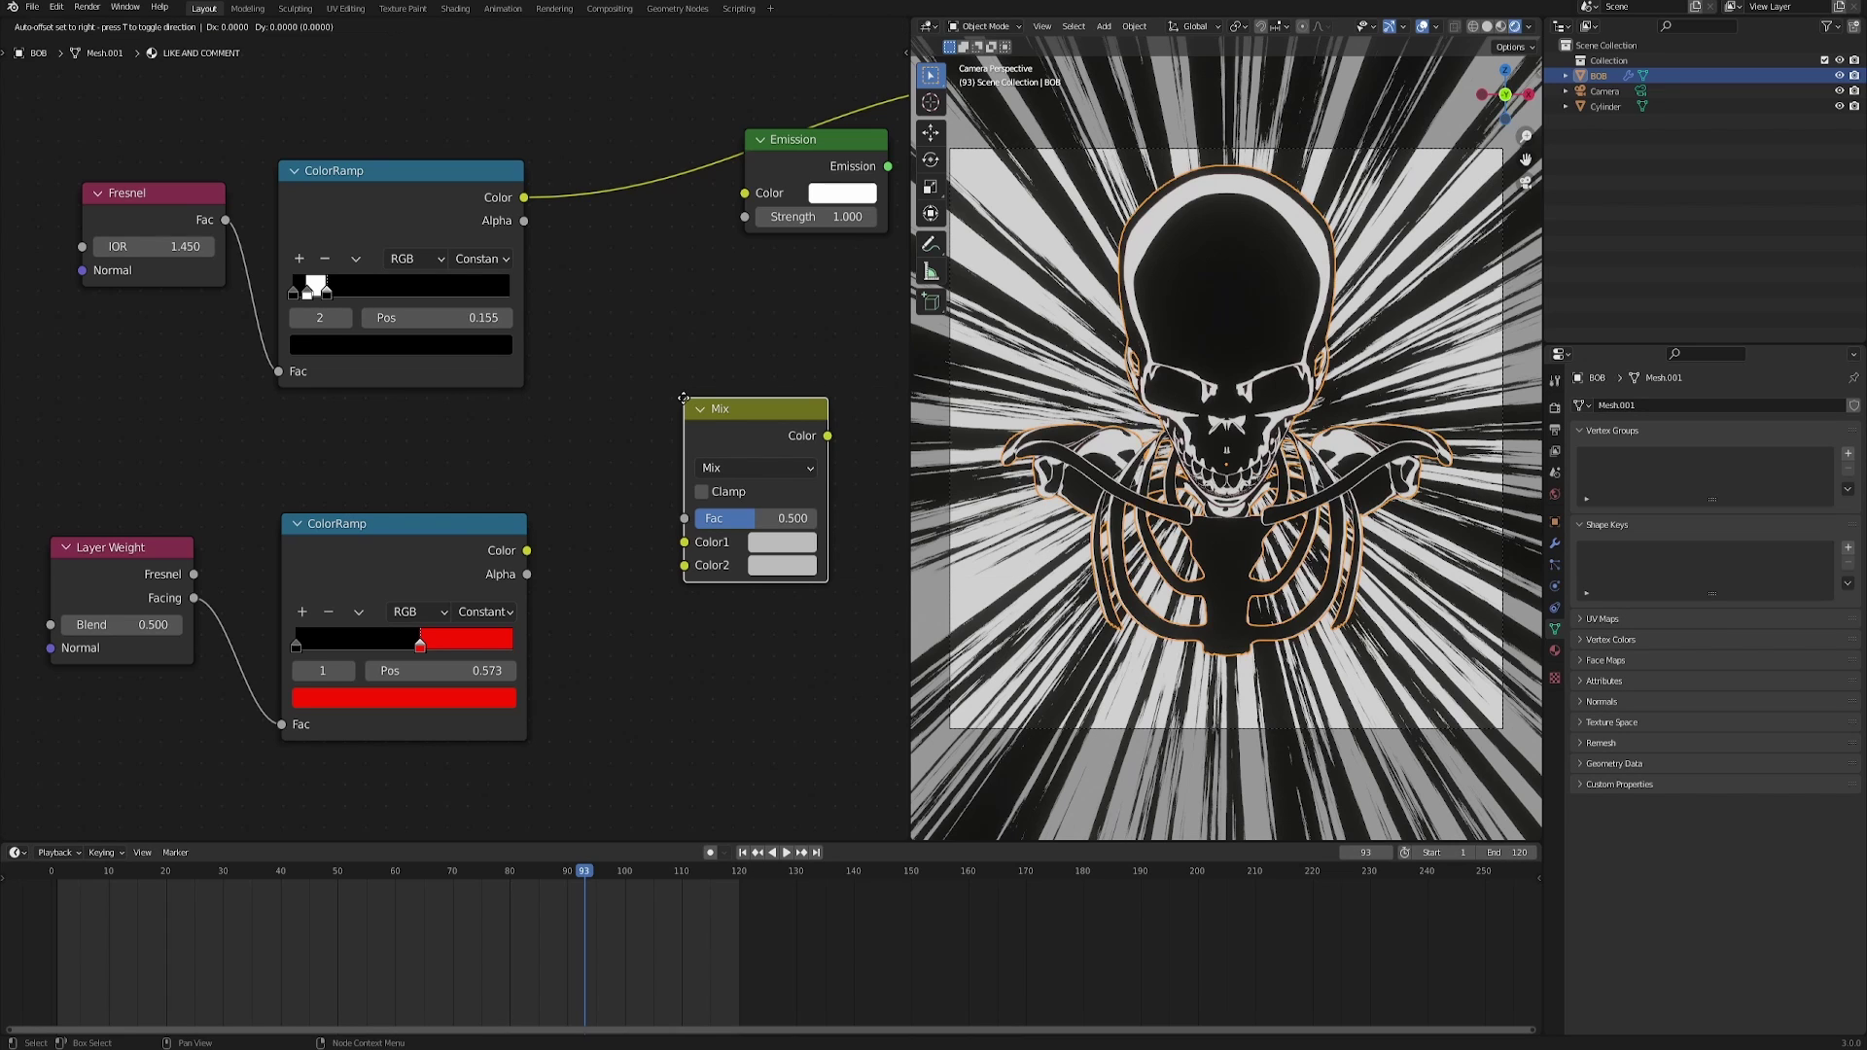
{"action": "left_click", "coordinate": [778, 309]}
Connect the Fresnel ColorRamp to the Mix node's Color1 and the red ColorRamp to Color2, and preview the mix.
{"action": "left_click_drag", "start_coordinate": [526, 551], "coordinate": [752, 459]}
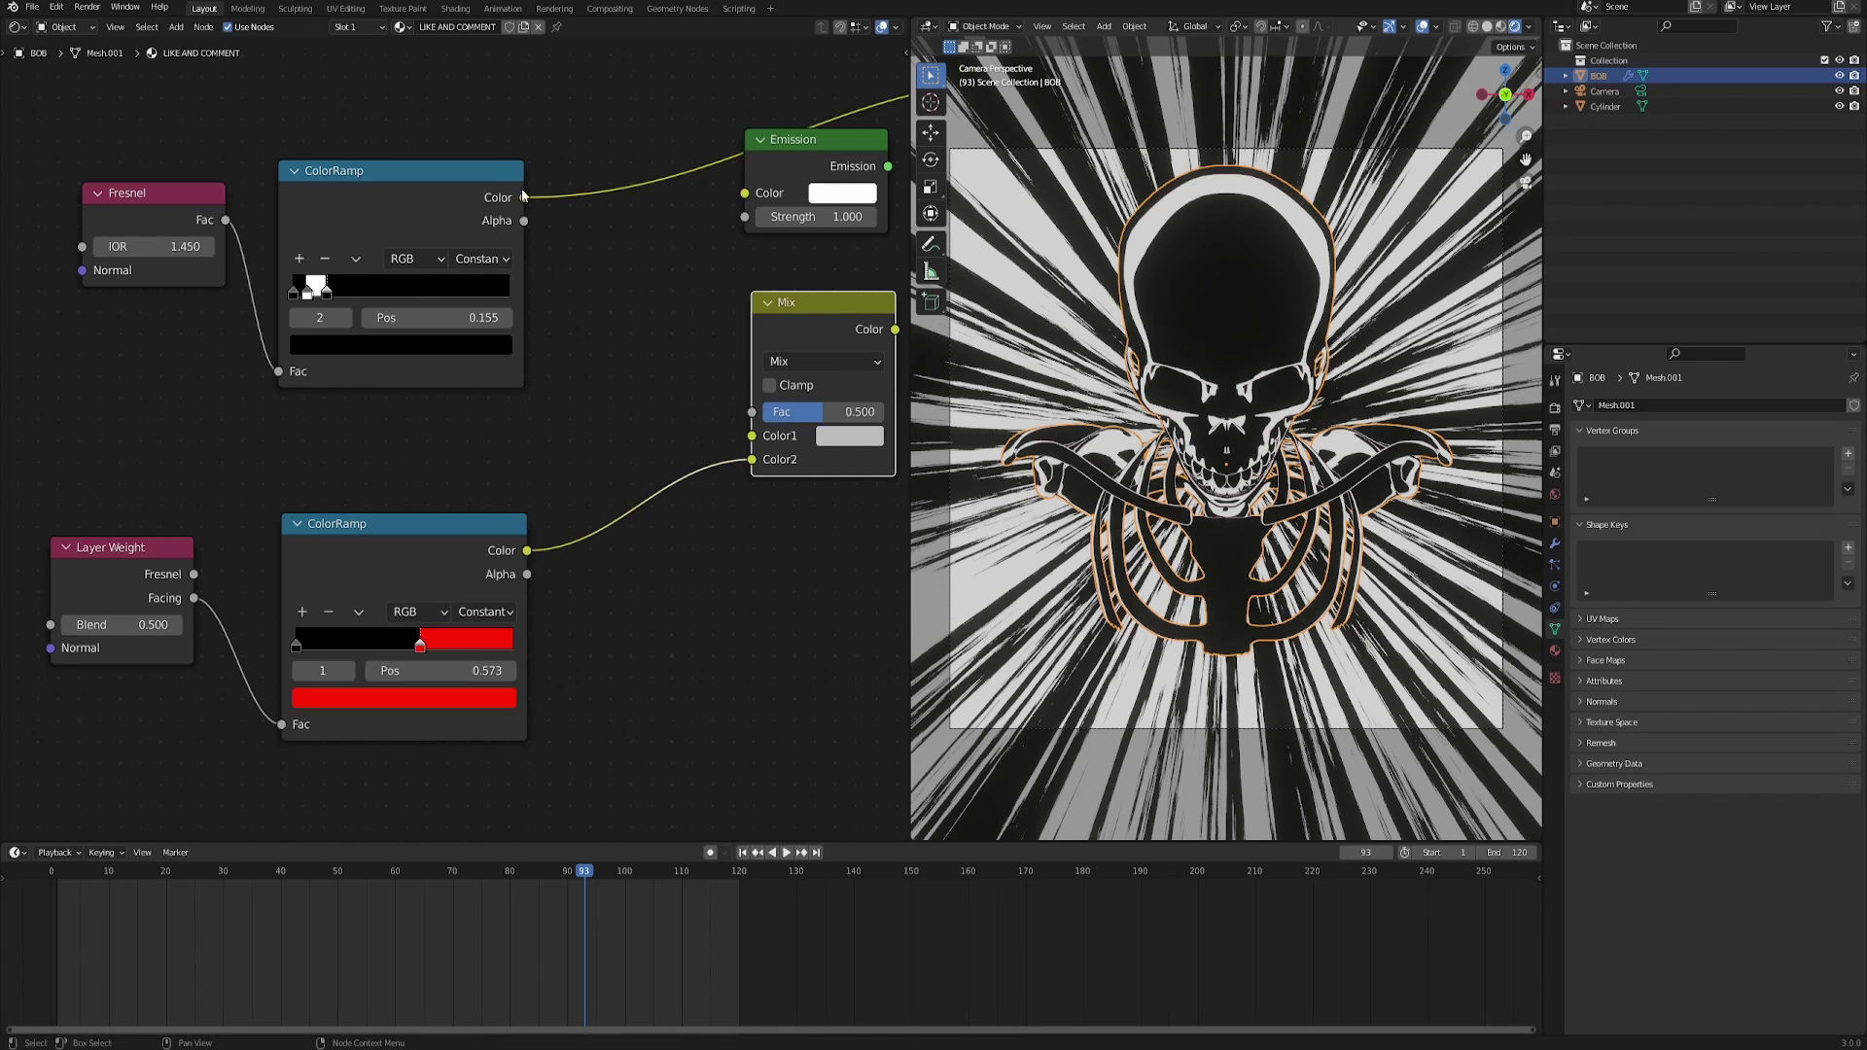
{"action": "left_click_drag", "start_coordinate": [524, 198], "coordinate": [752, 436]}
{"action": "middle_click_drag", "start_coordinate": [759, 428], "coordinate": [429, 483]}
{"action": "left_click", "coordinate": [488, 366], "text": "ctrl+shift"}
Try the Mix factor at 0 and 1 to compare the white and red shading on the skeleton.
{"action": "left_click", "coordinate": [483, 467]}
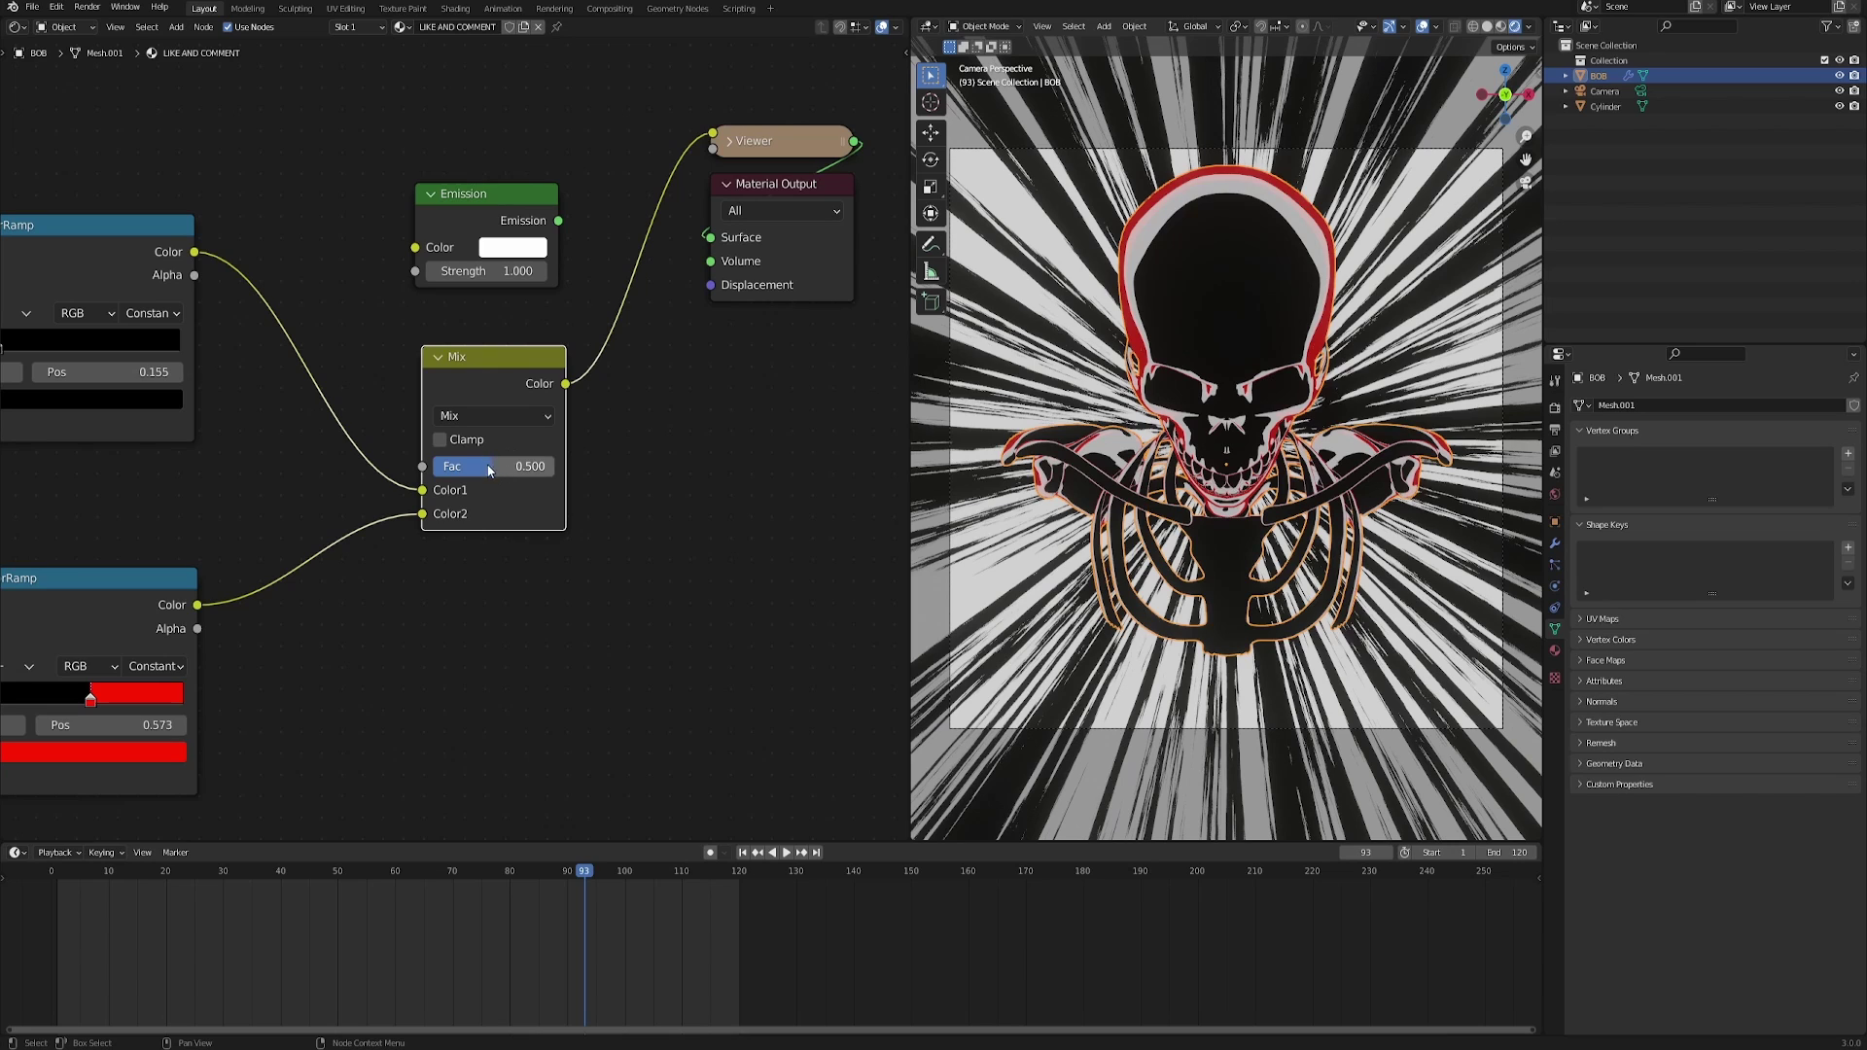
{"action": "type", "text": "0"}
{"action": "key", "text": "Return"}
{"action": "left_click_drag", "start_coordinate": [446, 468], "coordinate": [568, 467]}
{"action": "middle_click_drag", "start_coordinate": [416, 552], "coordinate": [498, 524]}
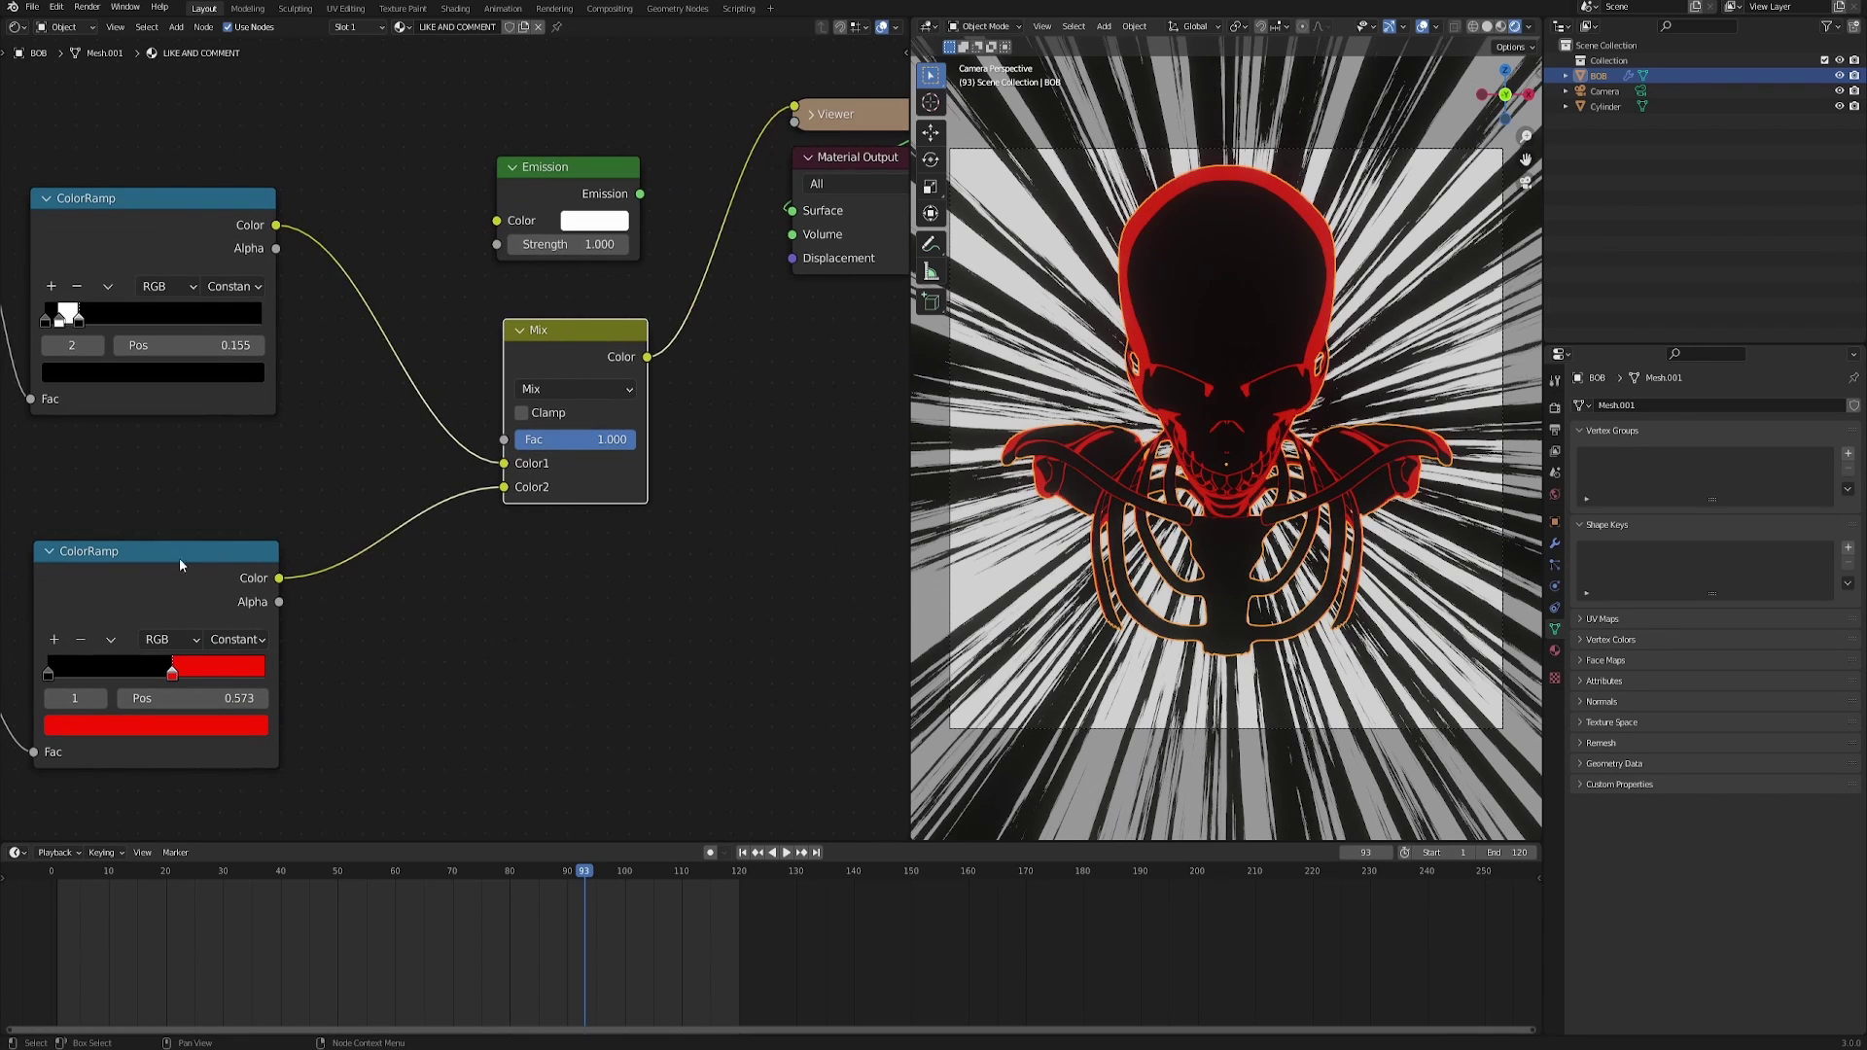
{"action": "left_click_drag", "start_coordinate": [622, 448], "coordinate": [512, 449]}
{"action": "middle_click_drag", "start_coordinate": [499, 544], "coordinate": [534, 539]}
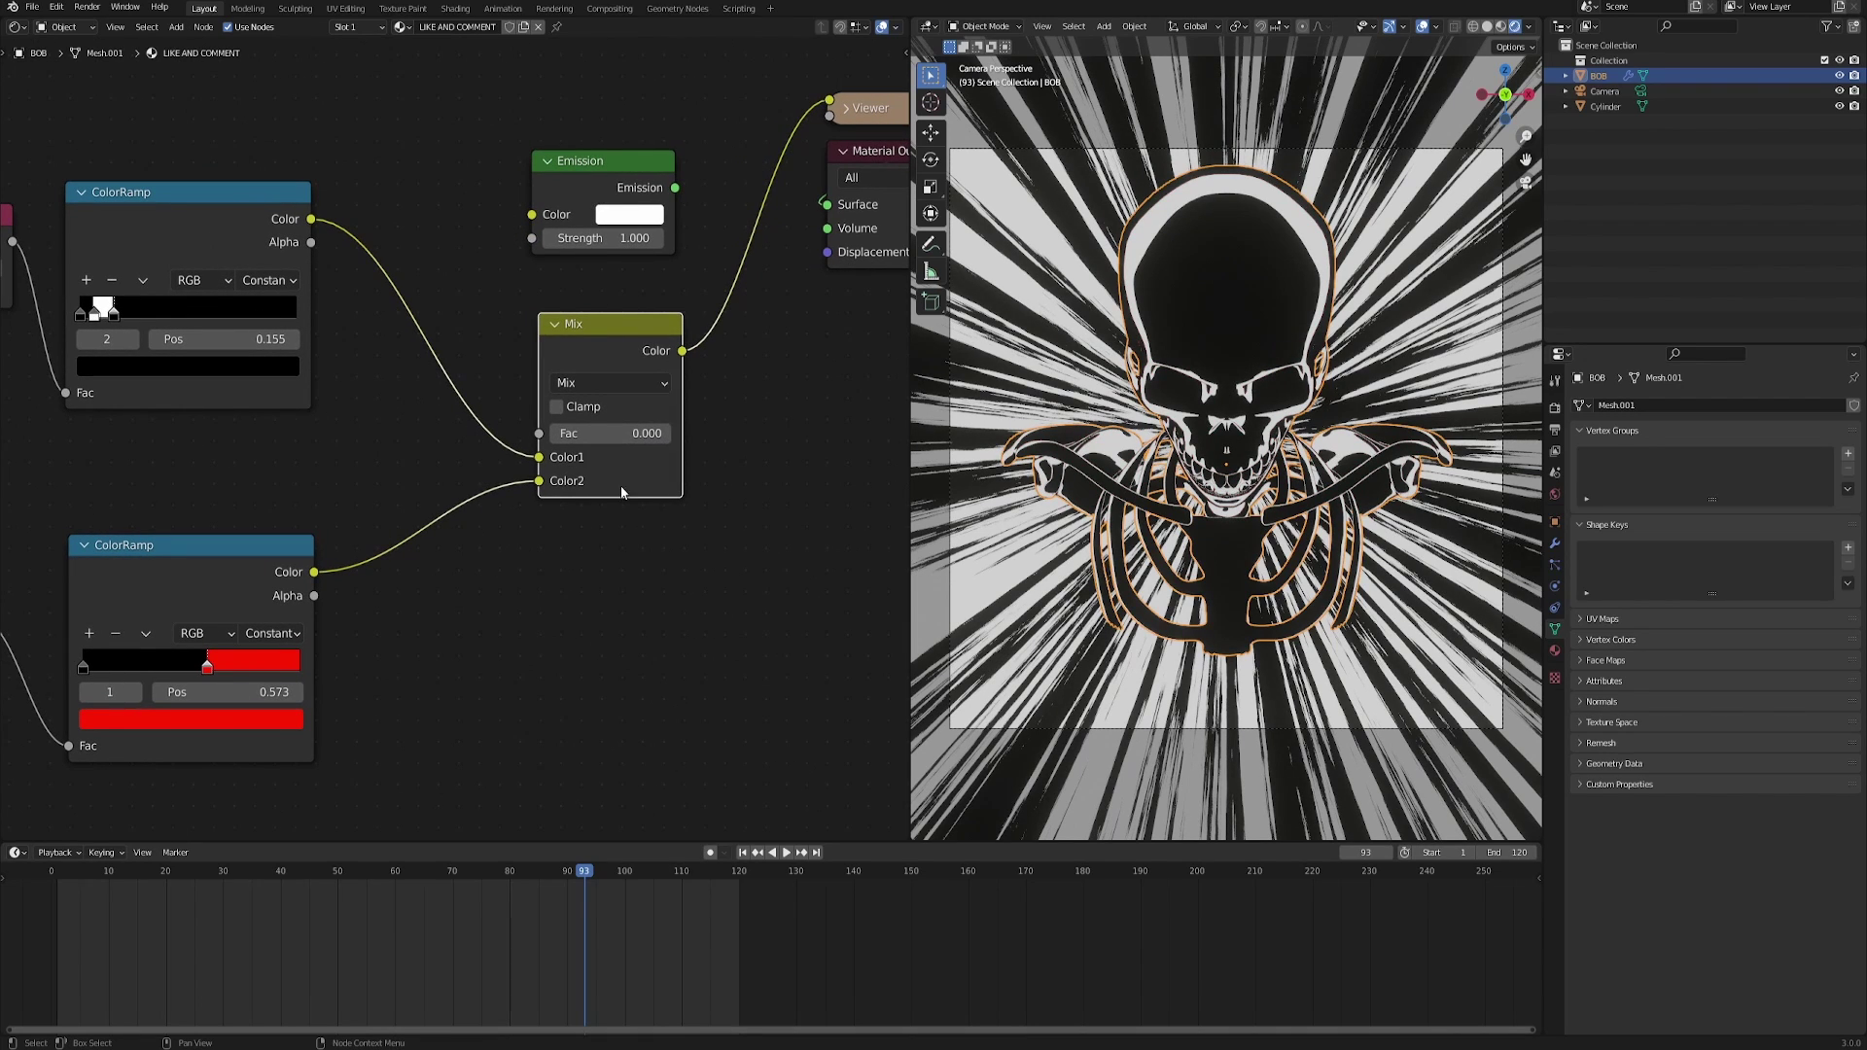
{"action": "left_click_drag", "start_coordinate": [575, 439], "coordinate": [671, 436]}
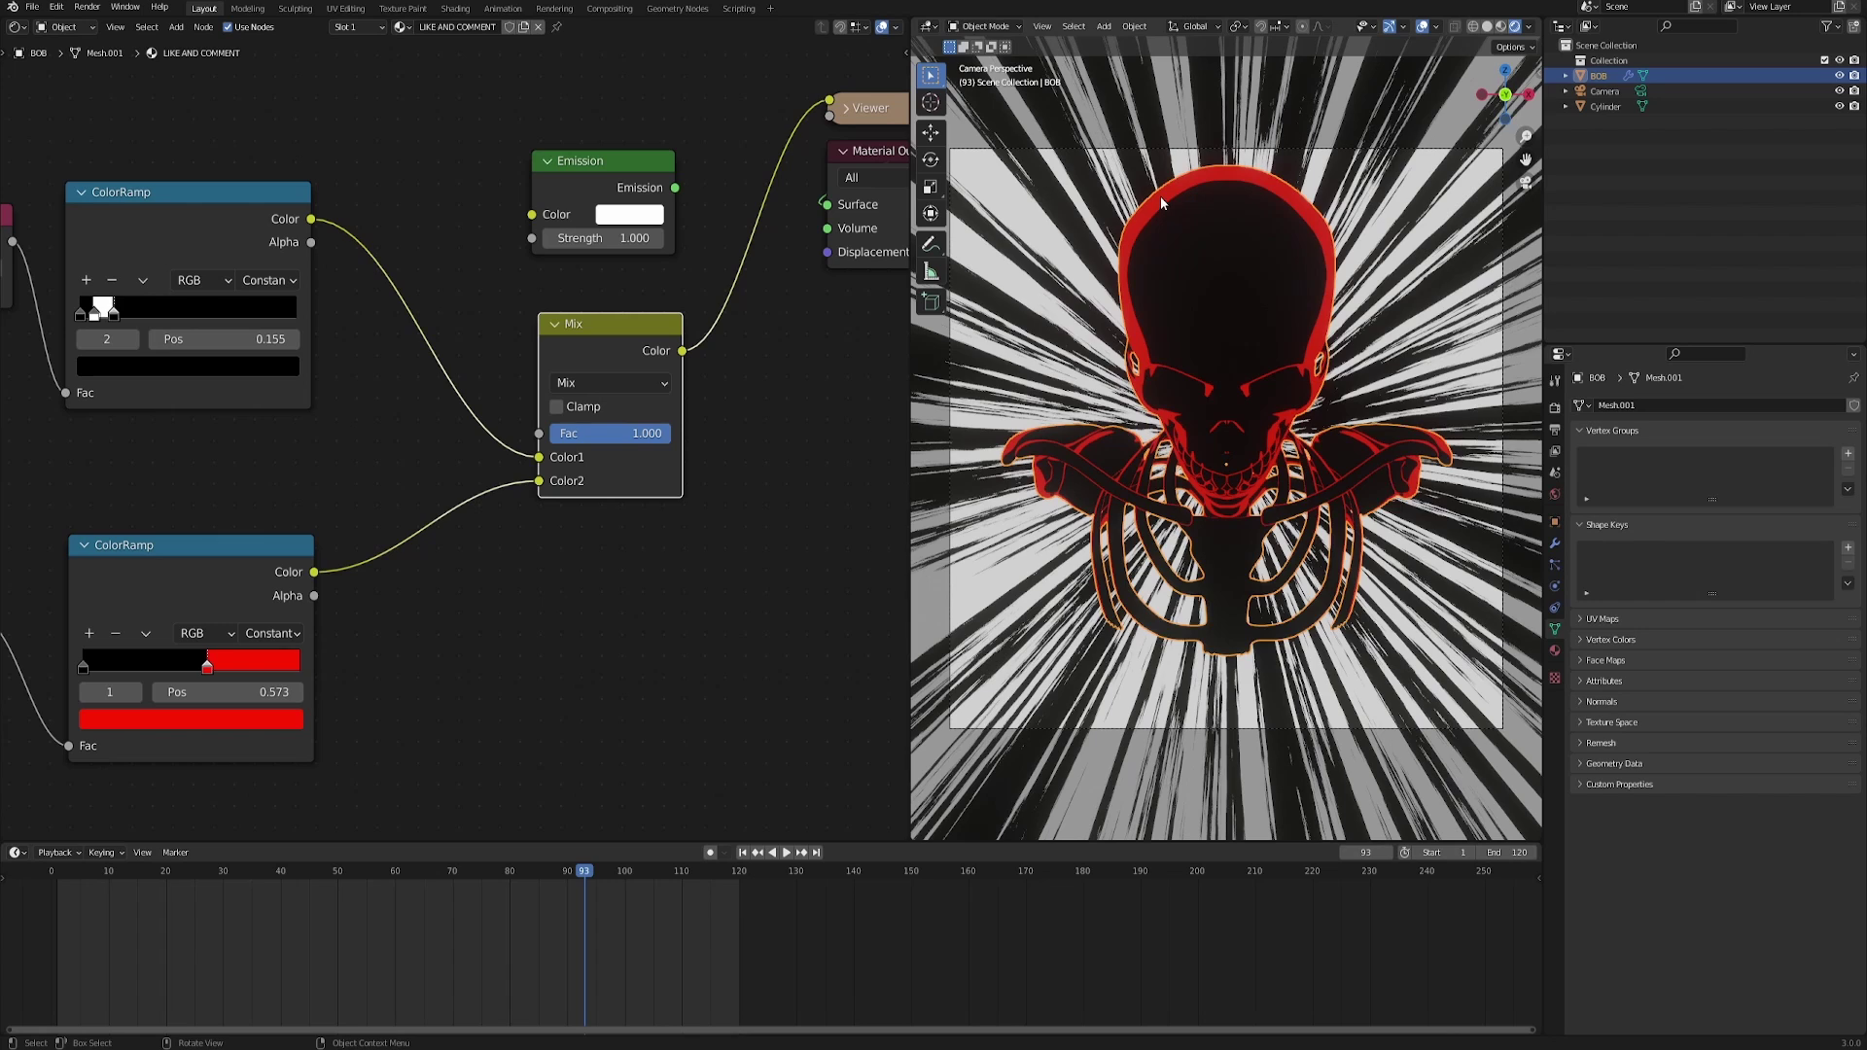
{"action": "scroll", "coordinate": [1210, 445], "scroll_direction": "up", "scroll_amount": 5}
{"action": "scroll", "coordinate": [1205, 535], "scroll_direction": "down", "scroll_amount": 4}
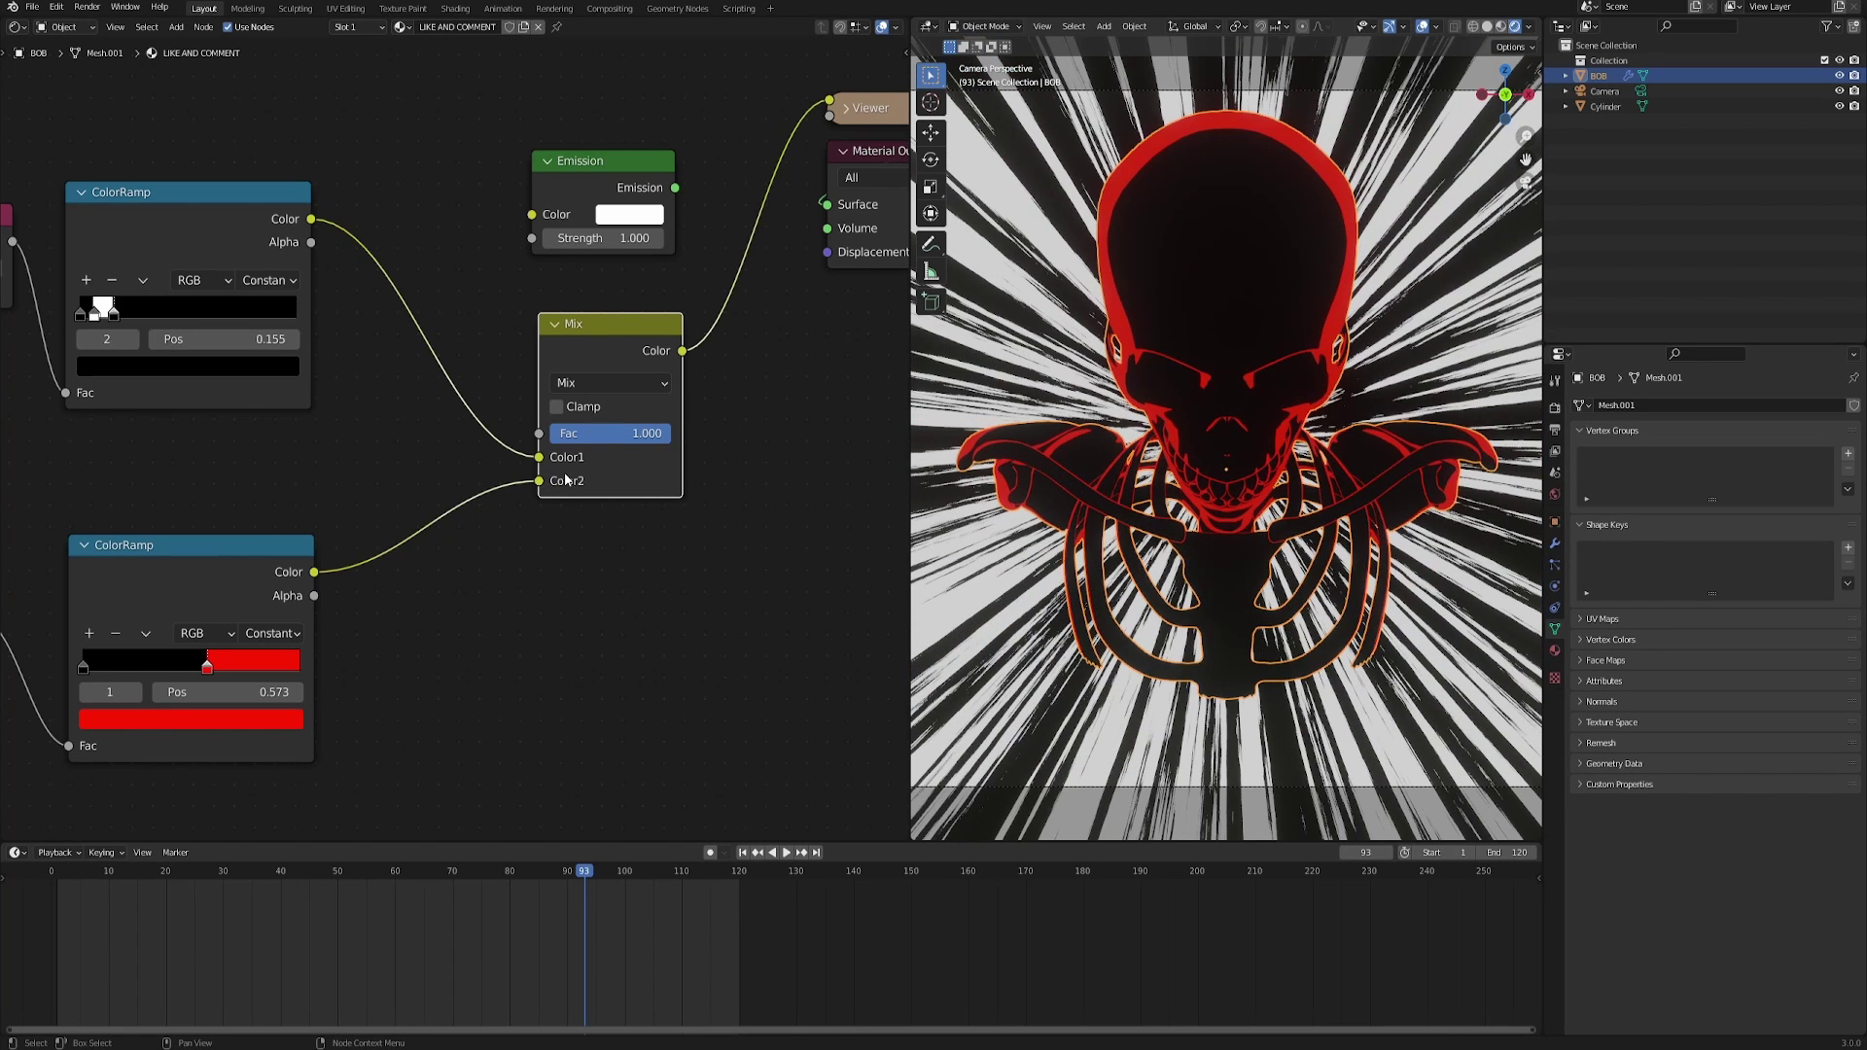
Drive the Mix node's Fac with the red ColorRamp's Color output and inspect the blend on the skull.
{"action": "middle_click_drag", "start_coordinate": [211, 473], "coordinate": [314, 440]}
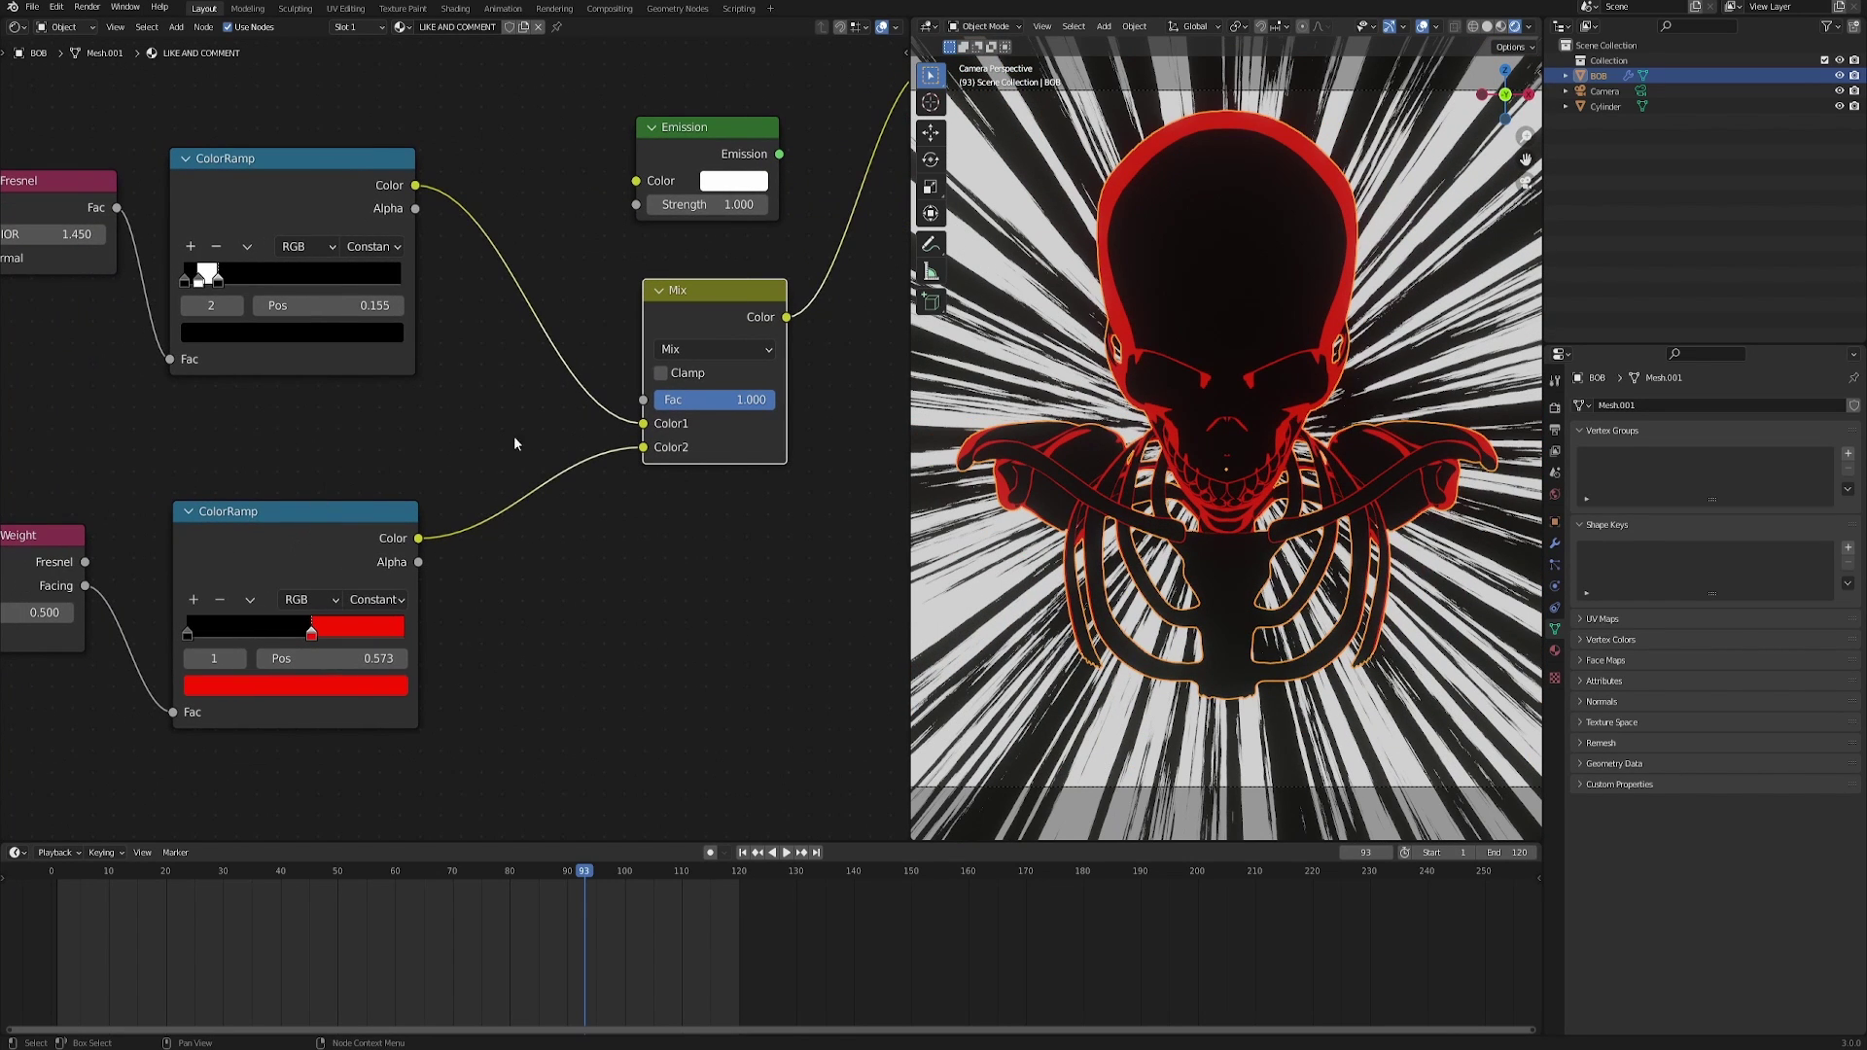
{"action": "mouse_move", "coordinate": [418, 535]}
{"action": "left_mouse_down"}
{"action": "mouse_move", "coordinate": [537, 378]}
{"action": "mouse_move", "coordinate": [663, 400]}
{"action": "mouse_move", "coordinate": [644, 400]}
{"action": "left_mouse_up"}
{"action": "scroll", "coordinate": [1298, 412], "scroll_direction": "up", "scroll_amount": 4}
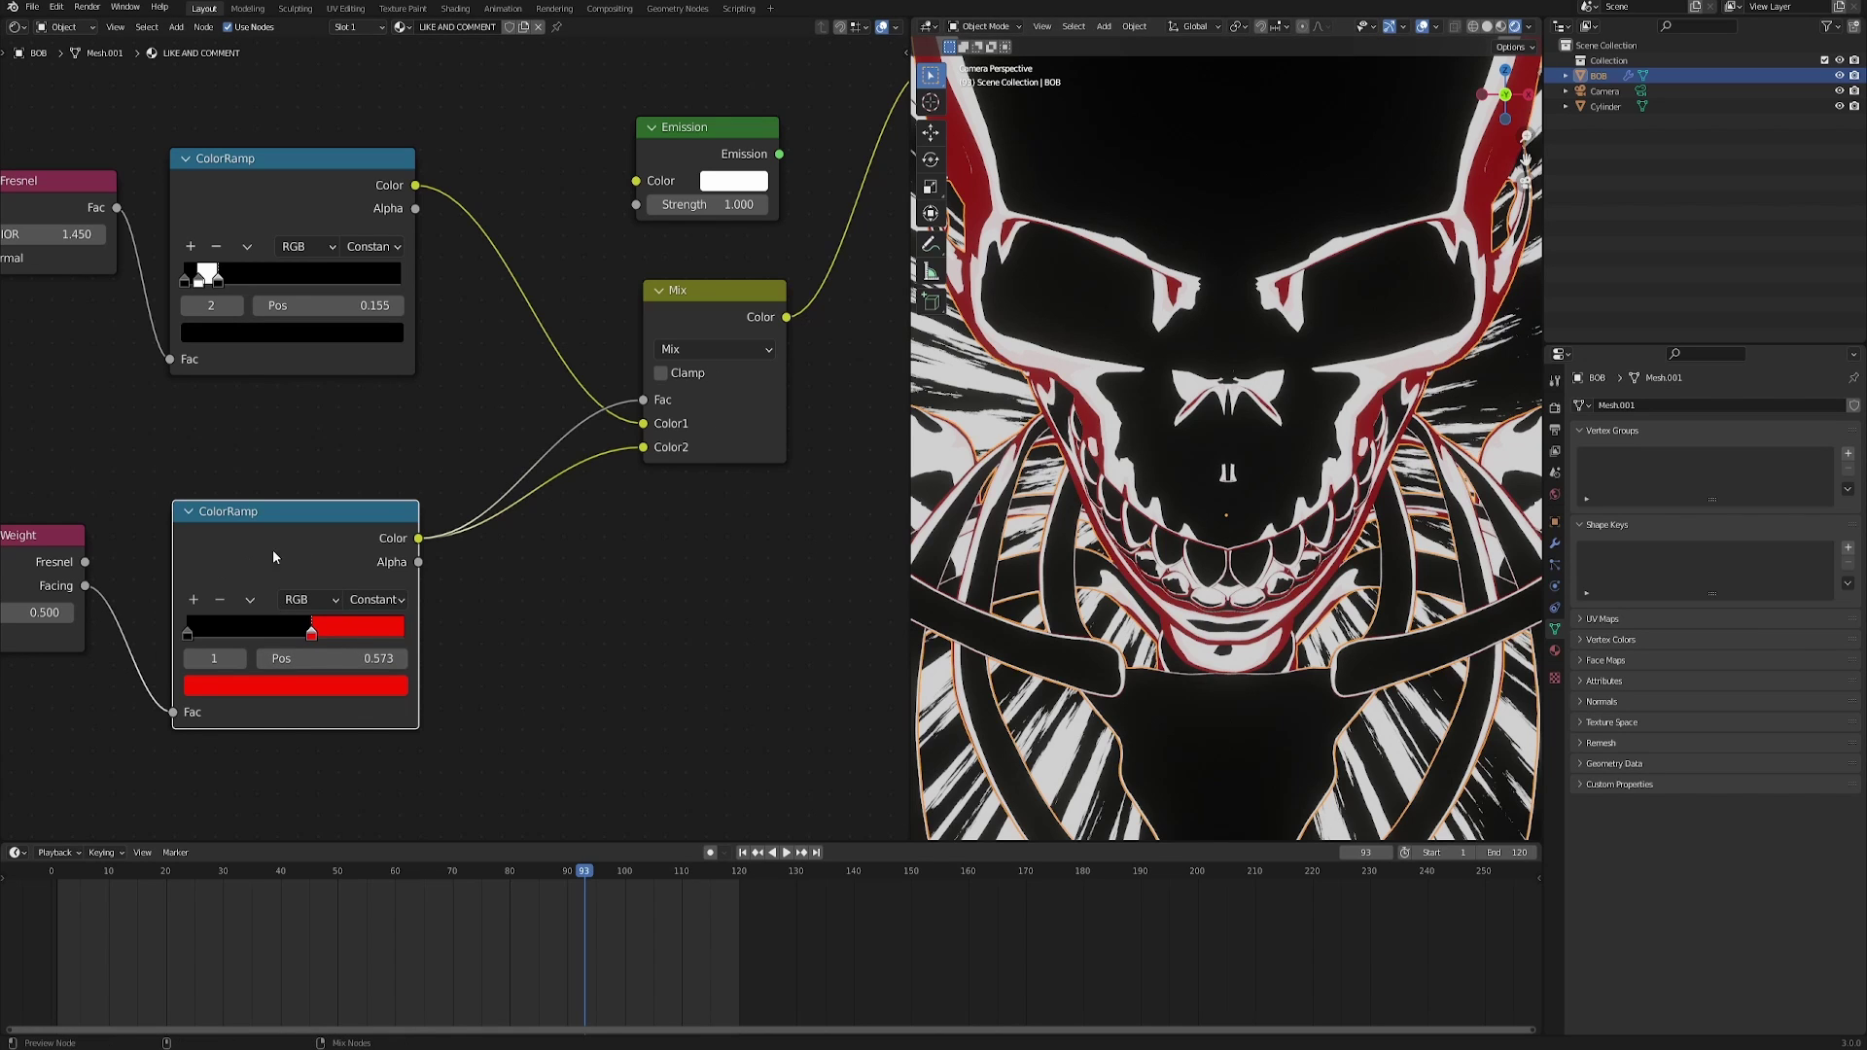
{"action": "left_click", "coordinate": [315, 536], "text": "ctrl+shift"}
{"action": "key", "text": "ctrl+shift+z"}
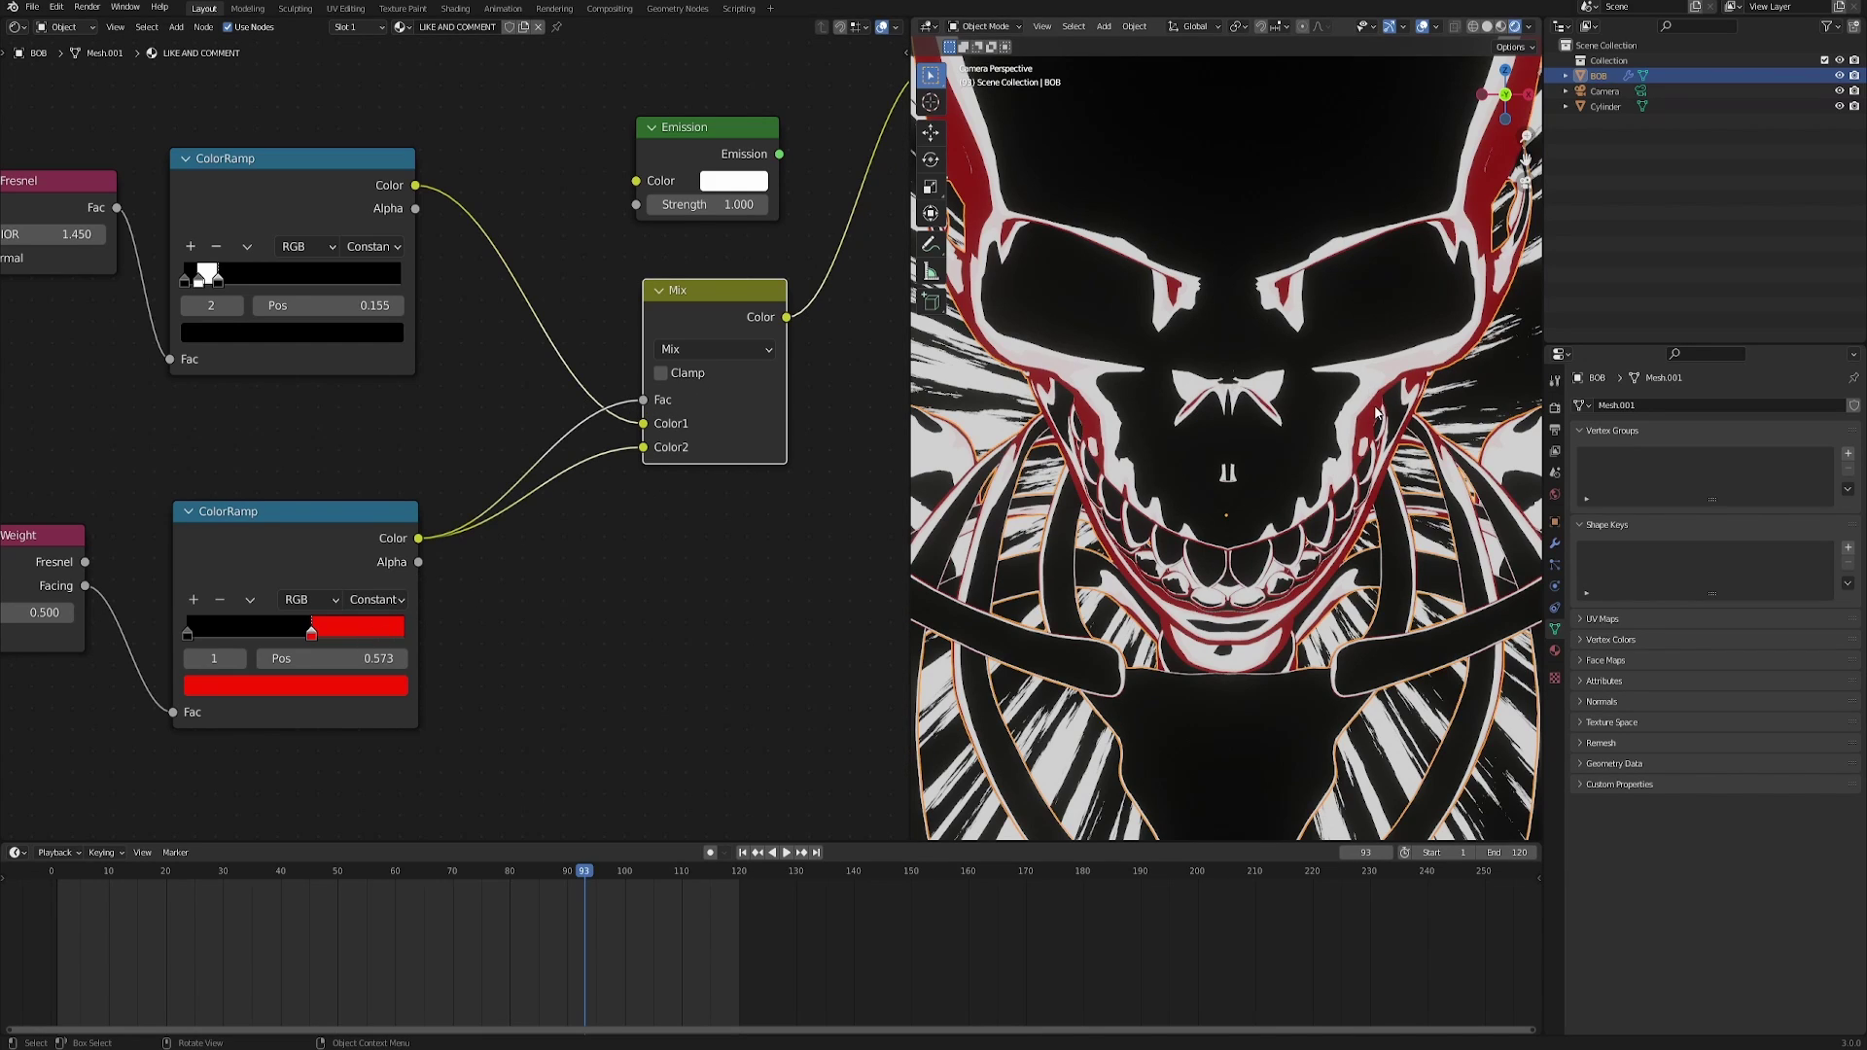
Add a Math node, feed it the red ColorRamp's Color, and connect its Value output to the Mix node's Fac.
{"action": "left_click", "coordinate": [605, 591]}
{"action": "key", "text": "F3"}
{"action": "type", "text": "math"}
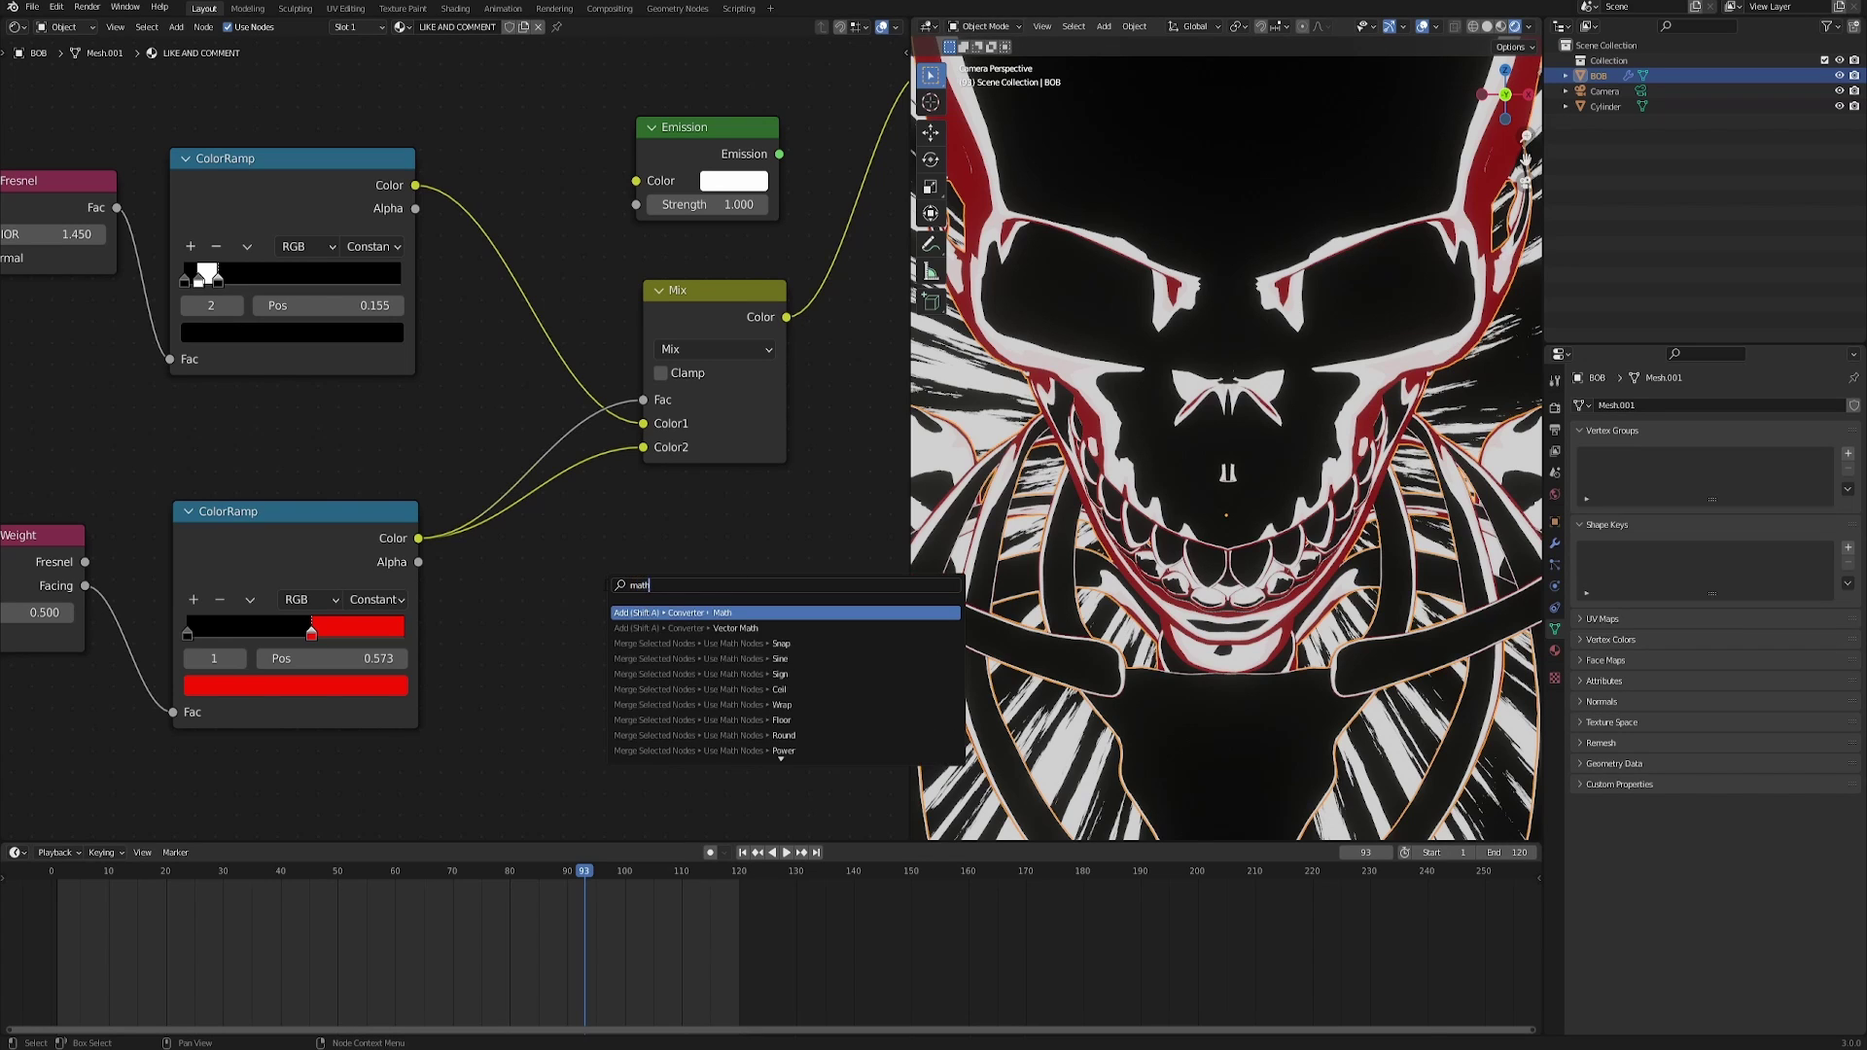
{"action": "key", "text": "Return"}
{"action": "left_click", "coordinate": [527, 551]}
{"action": "left_click_drag", "start_coordinate": [418, 538], "coordinate": [526, 672]}
{"action": "left_click_drag", "start_coordinate": [670, 586], "coordinate": [648, 399]}
Set the Math node to Multiply by 131.8 with Clamp enabled, and place it closer to the red ColorRamp.
{"action": "left_click", "coordinate": [599, 618]}
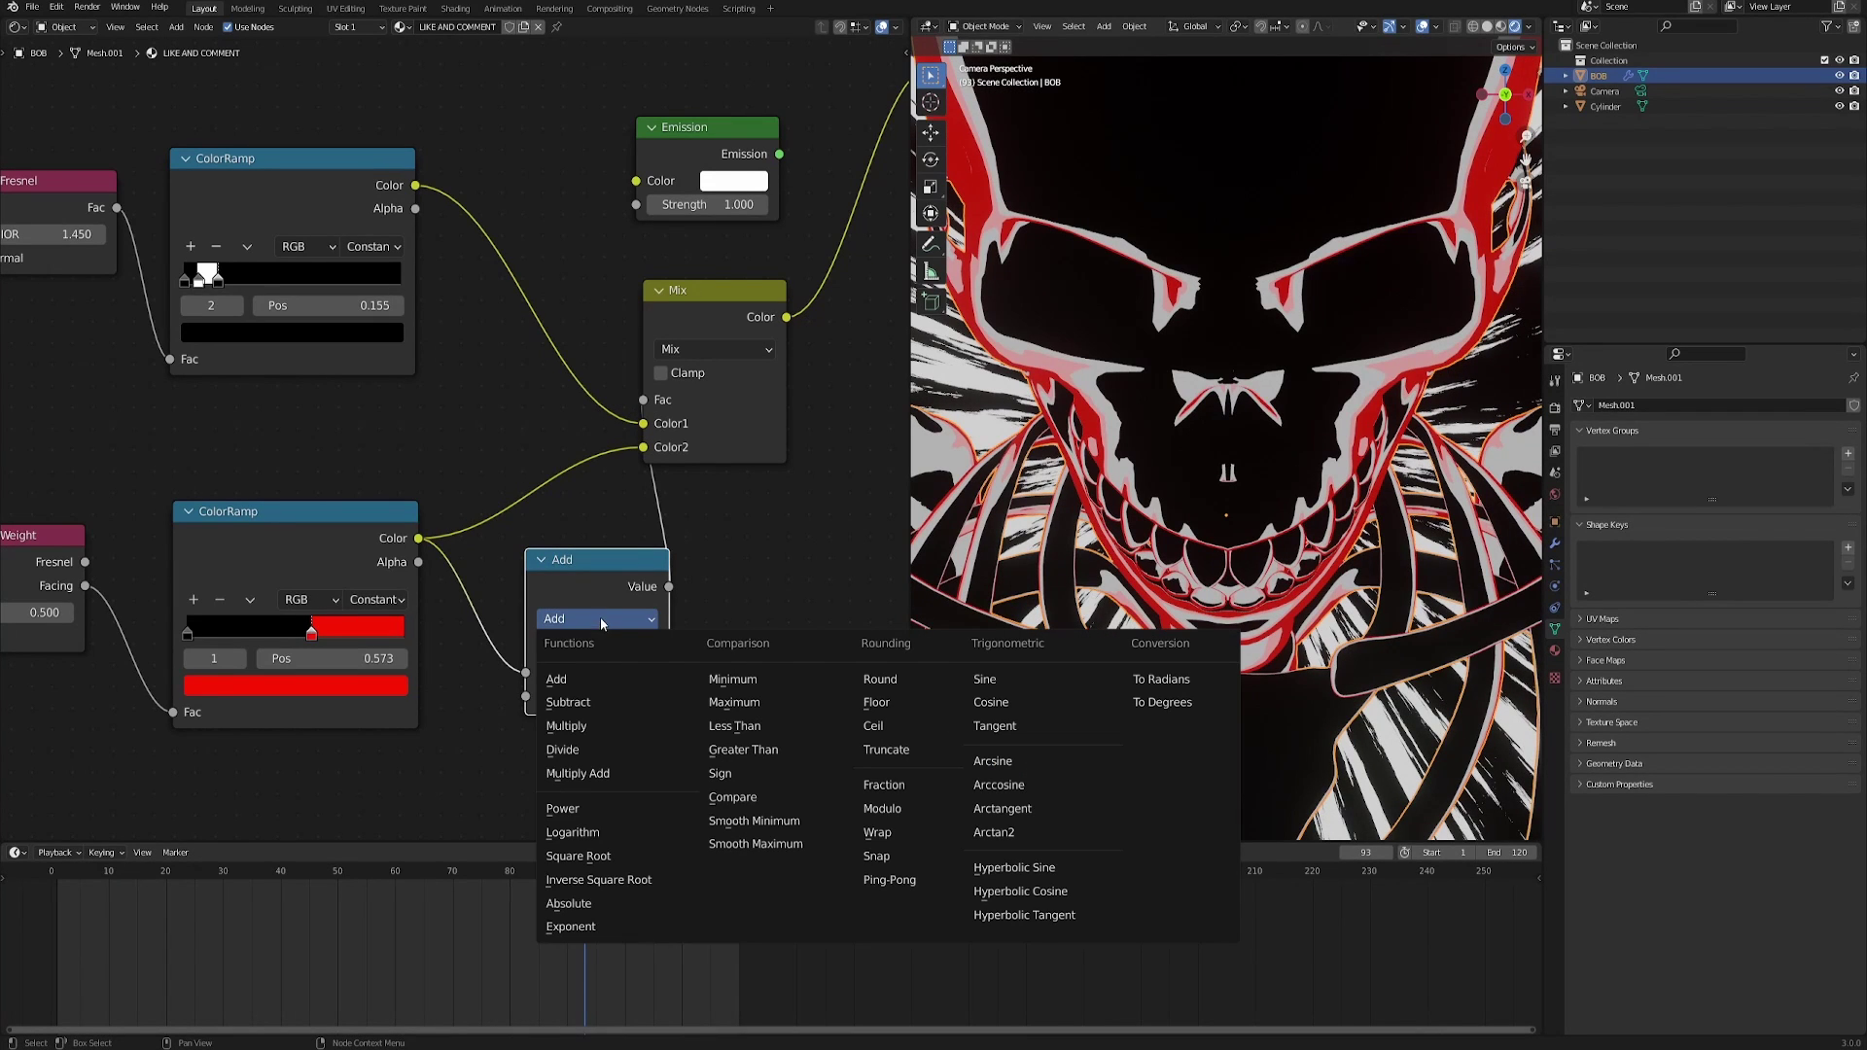
{"action": "left_click", "coordinate": [572, 729]}
{"action": "left_click_drag", "start_coordinate": [601, 696], "coordinate": [661, 696]}
{"action": "left_click", "coordinate": [351, 525], "text": "ctrl+shift"}
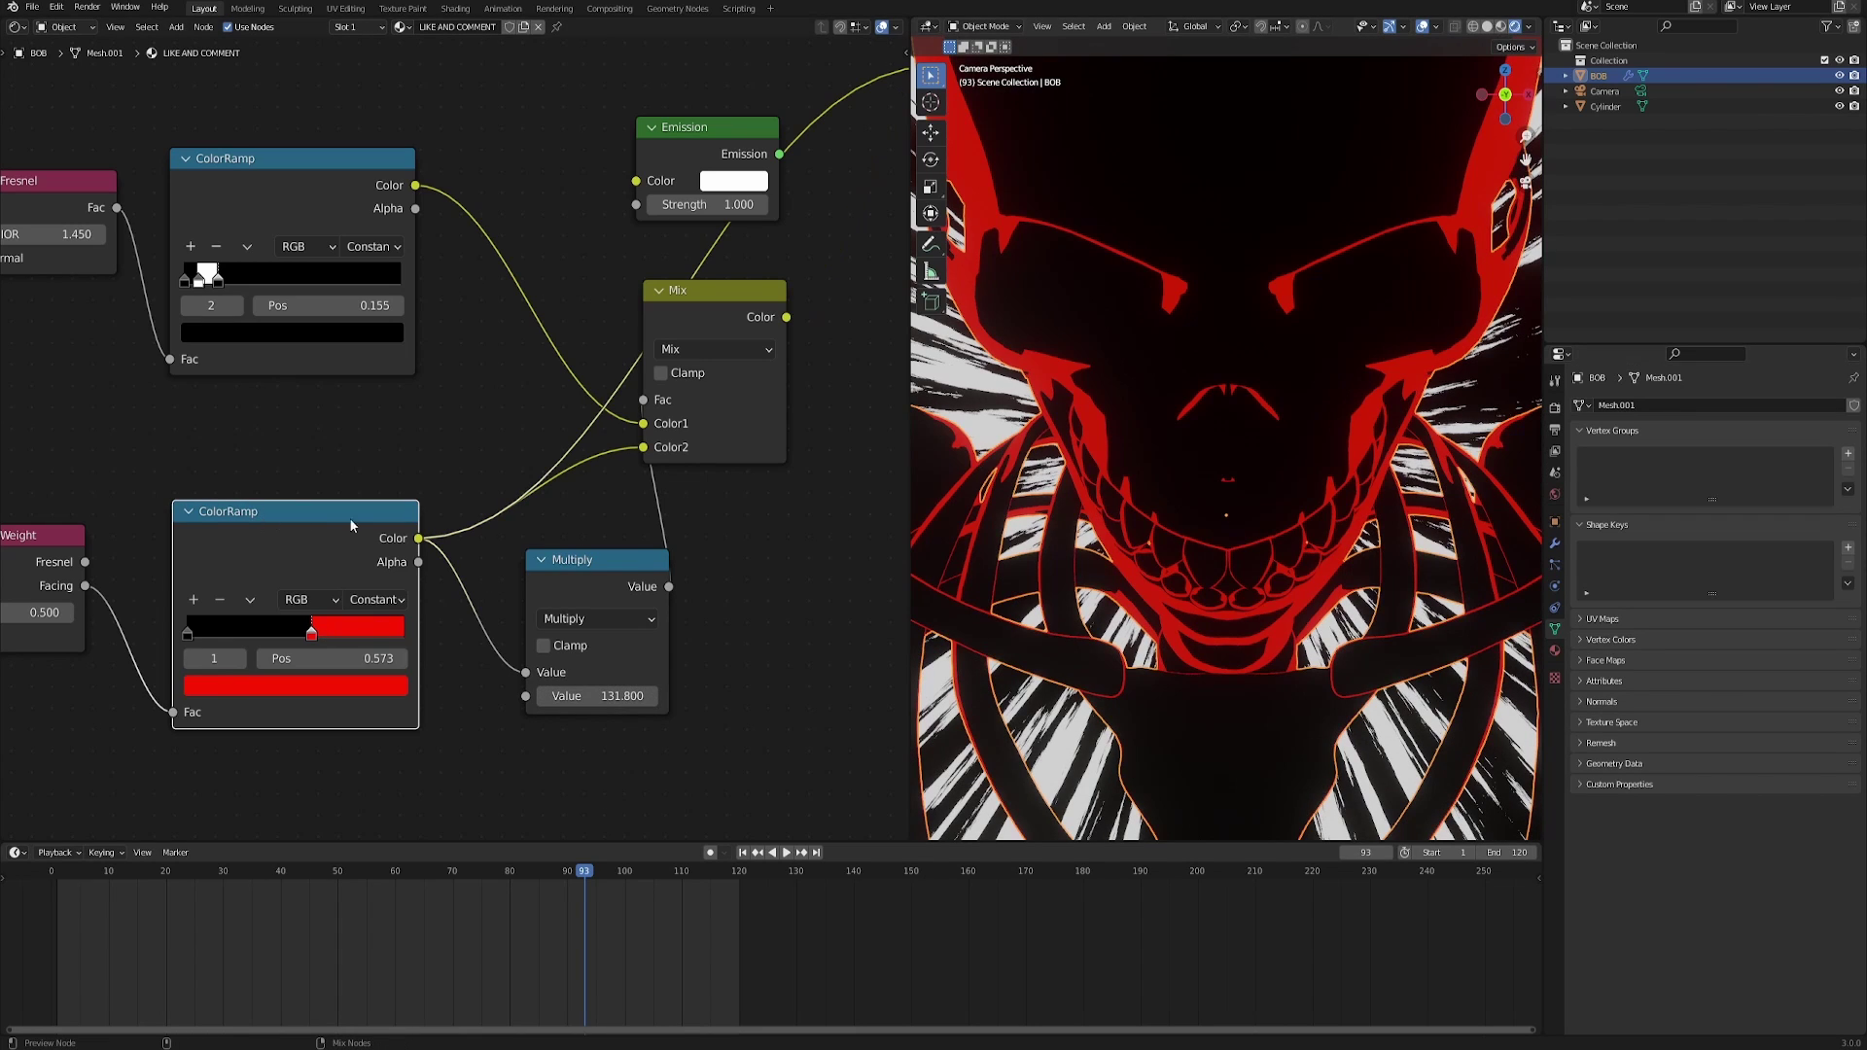
{"action": "left_click", "coordinate": [766, 315], "text": "ctrl+shift"}
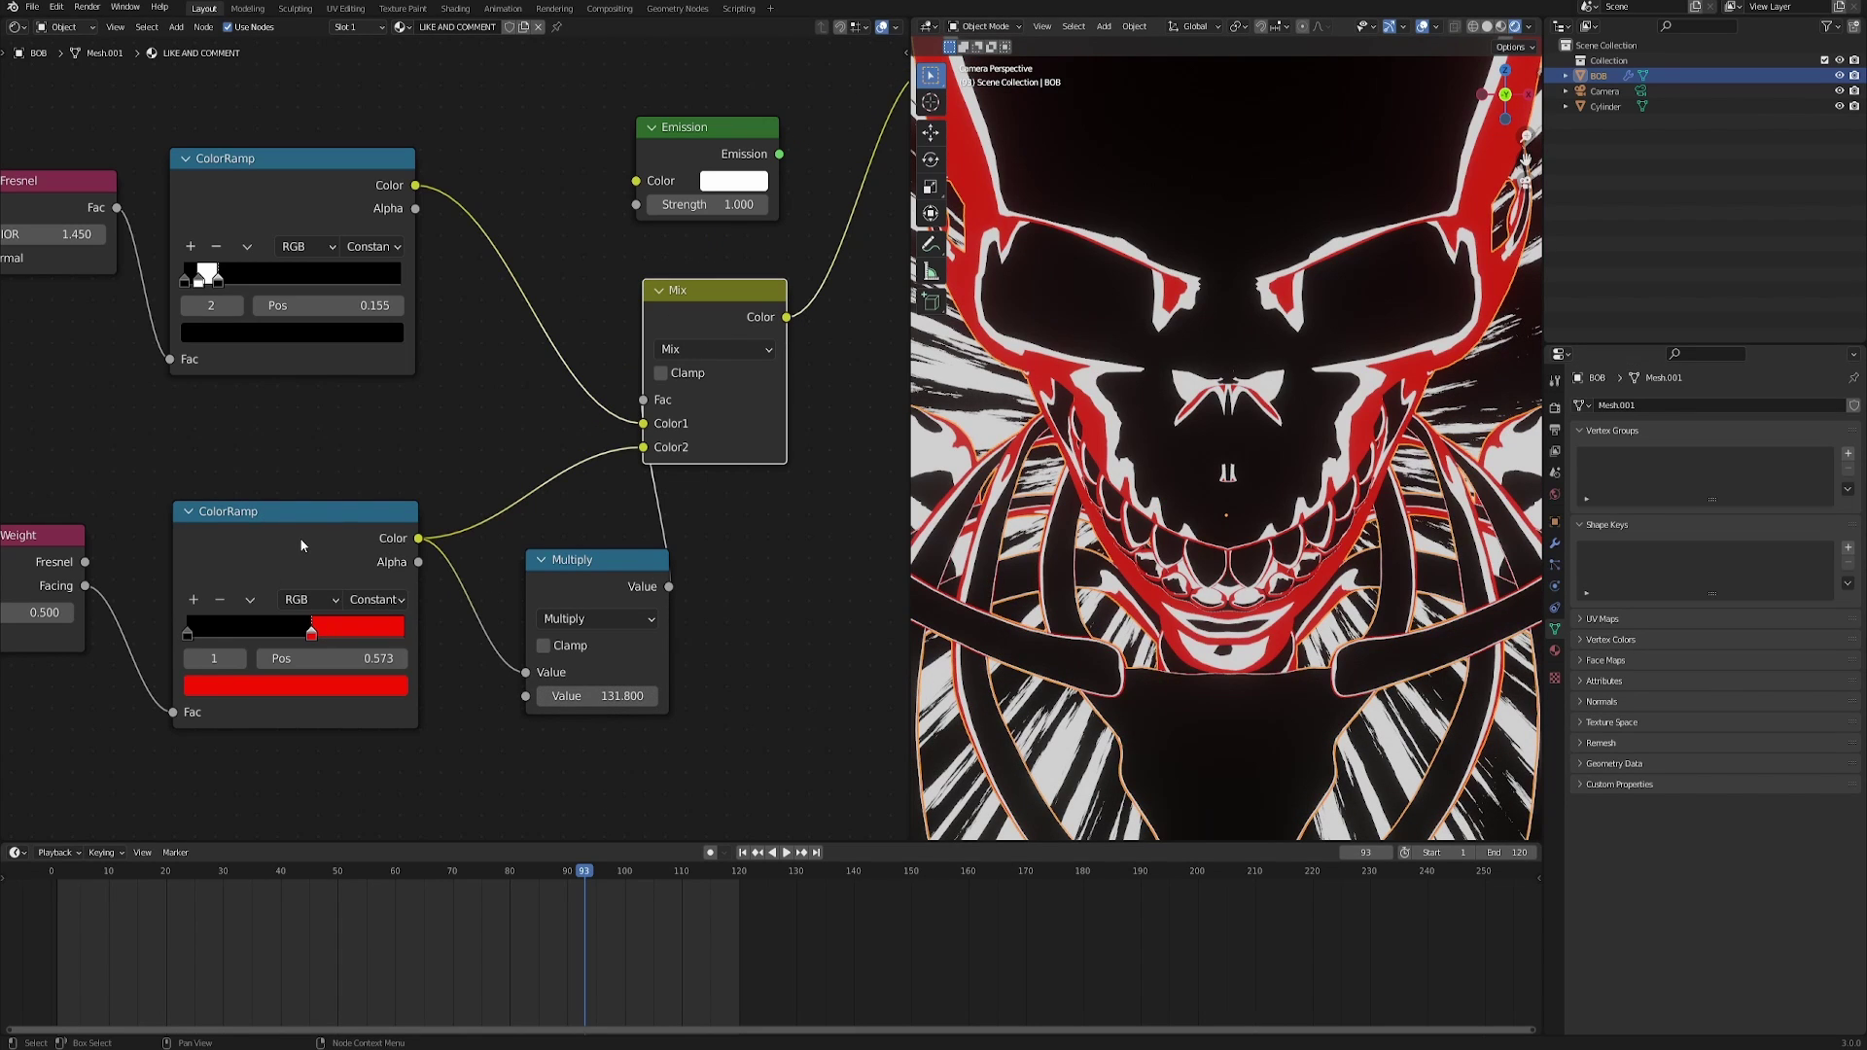
{"action": "left_click_drag", "start_coordinate": [574, 574], "coordinate": [535, 571]}
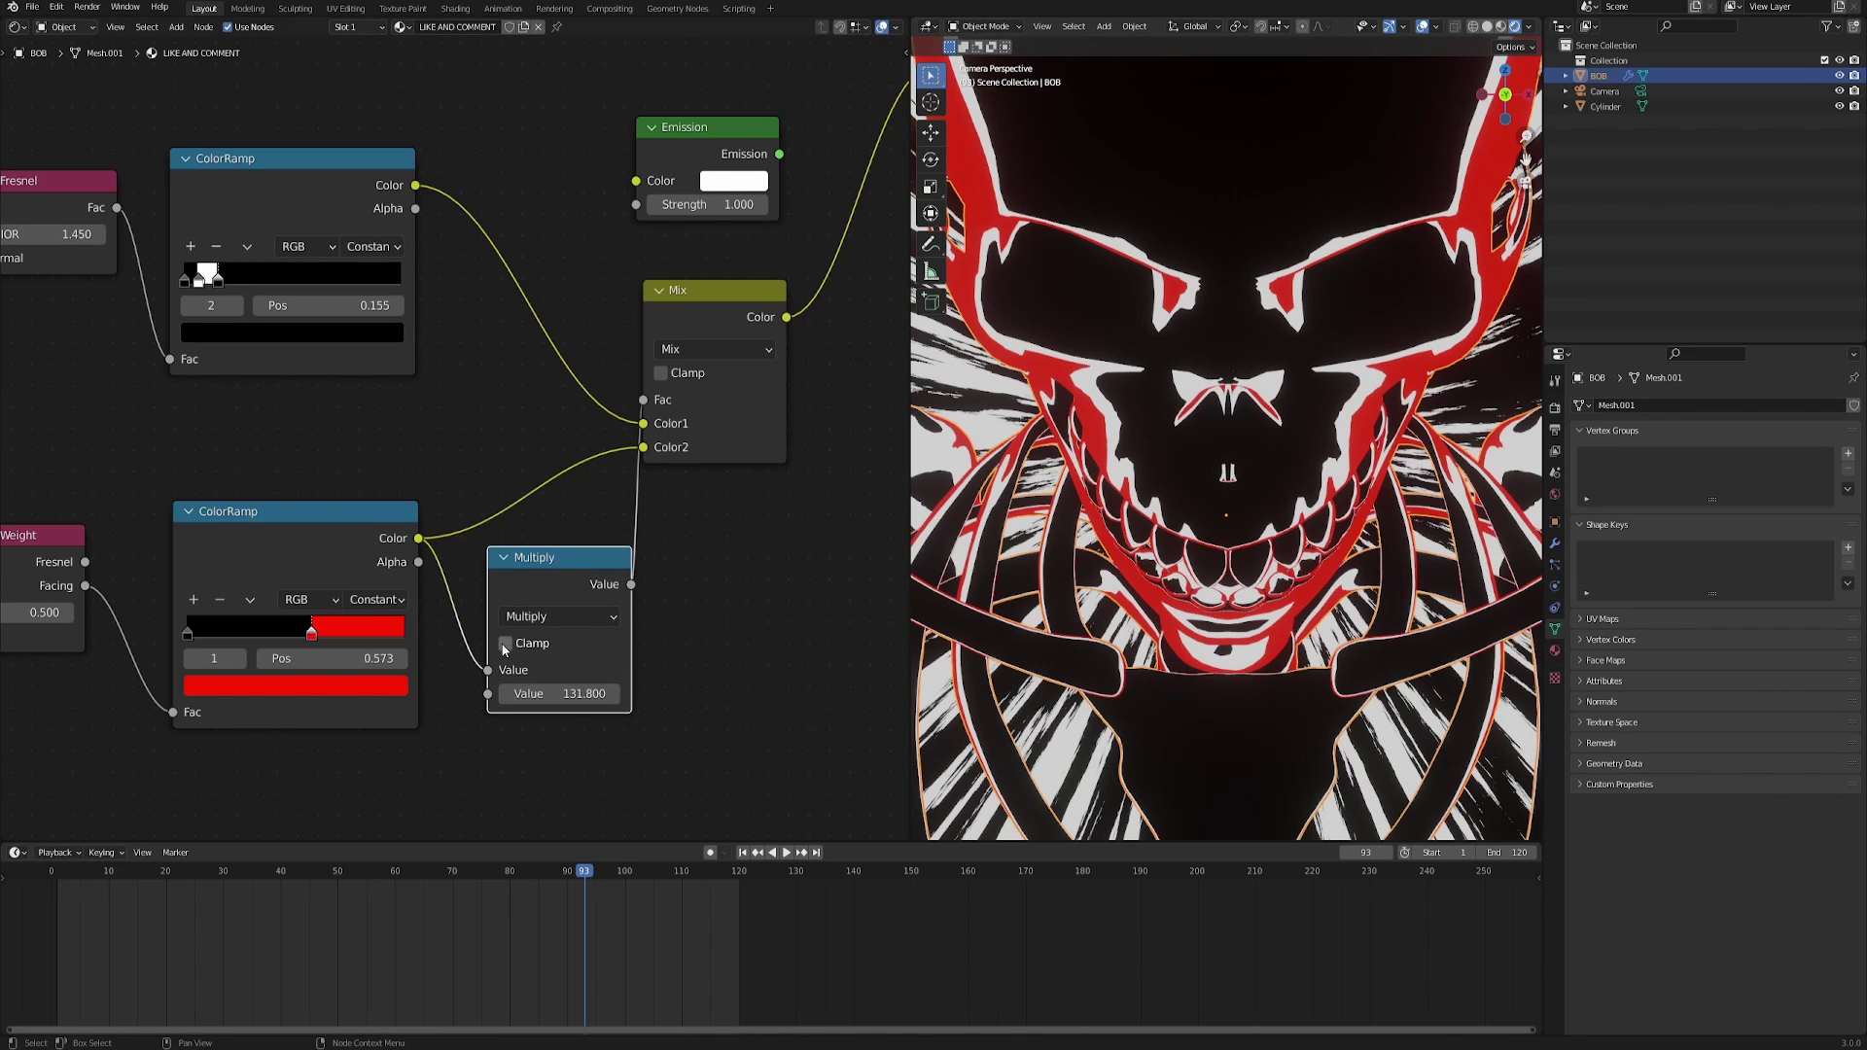
Move the Fresnel, Layer Weight, ColorRamp, Multiply and Mix nodes together away from the Emission node to make room.
{"action": "scroll", "coordinate": [505, 649], "scroll_direction": "down", "scroll_amount": 5}
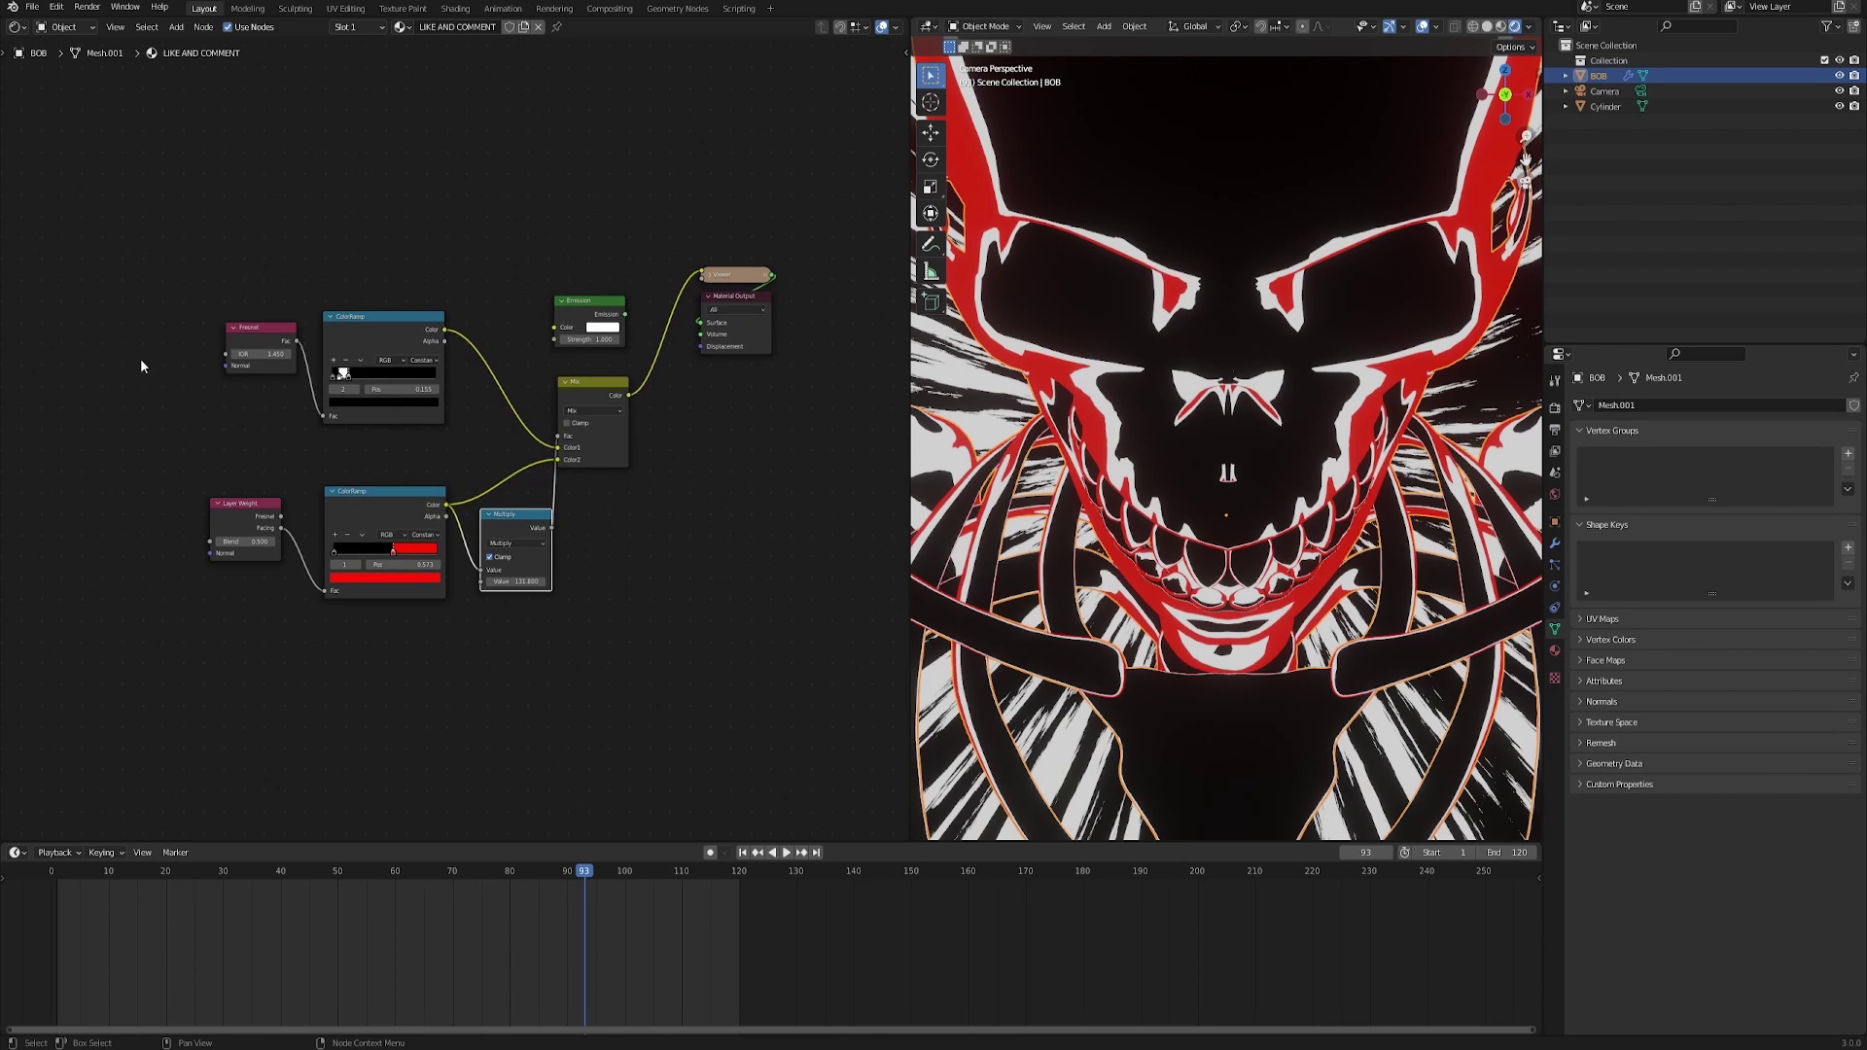
{"action": "left_click_drag", "start_coordinate": [134, 363], "coordinate": [577, 581]}
{"action": "key", "text": "g"}
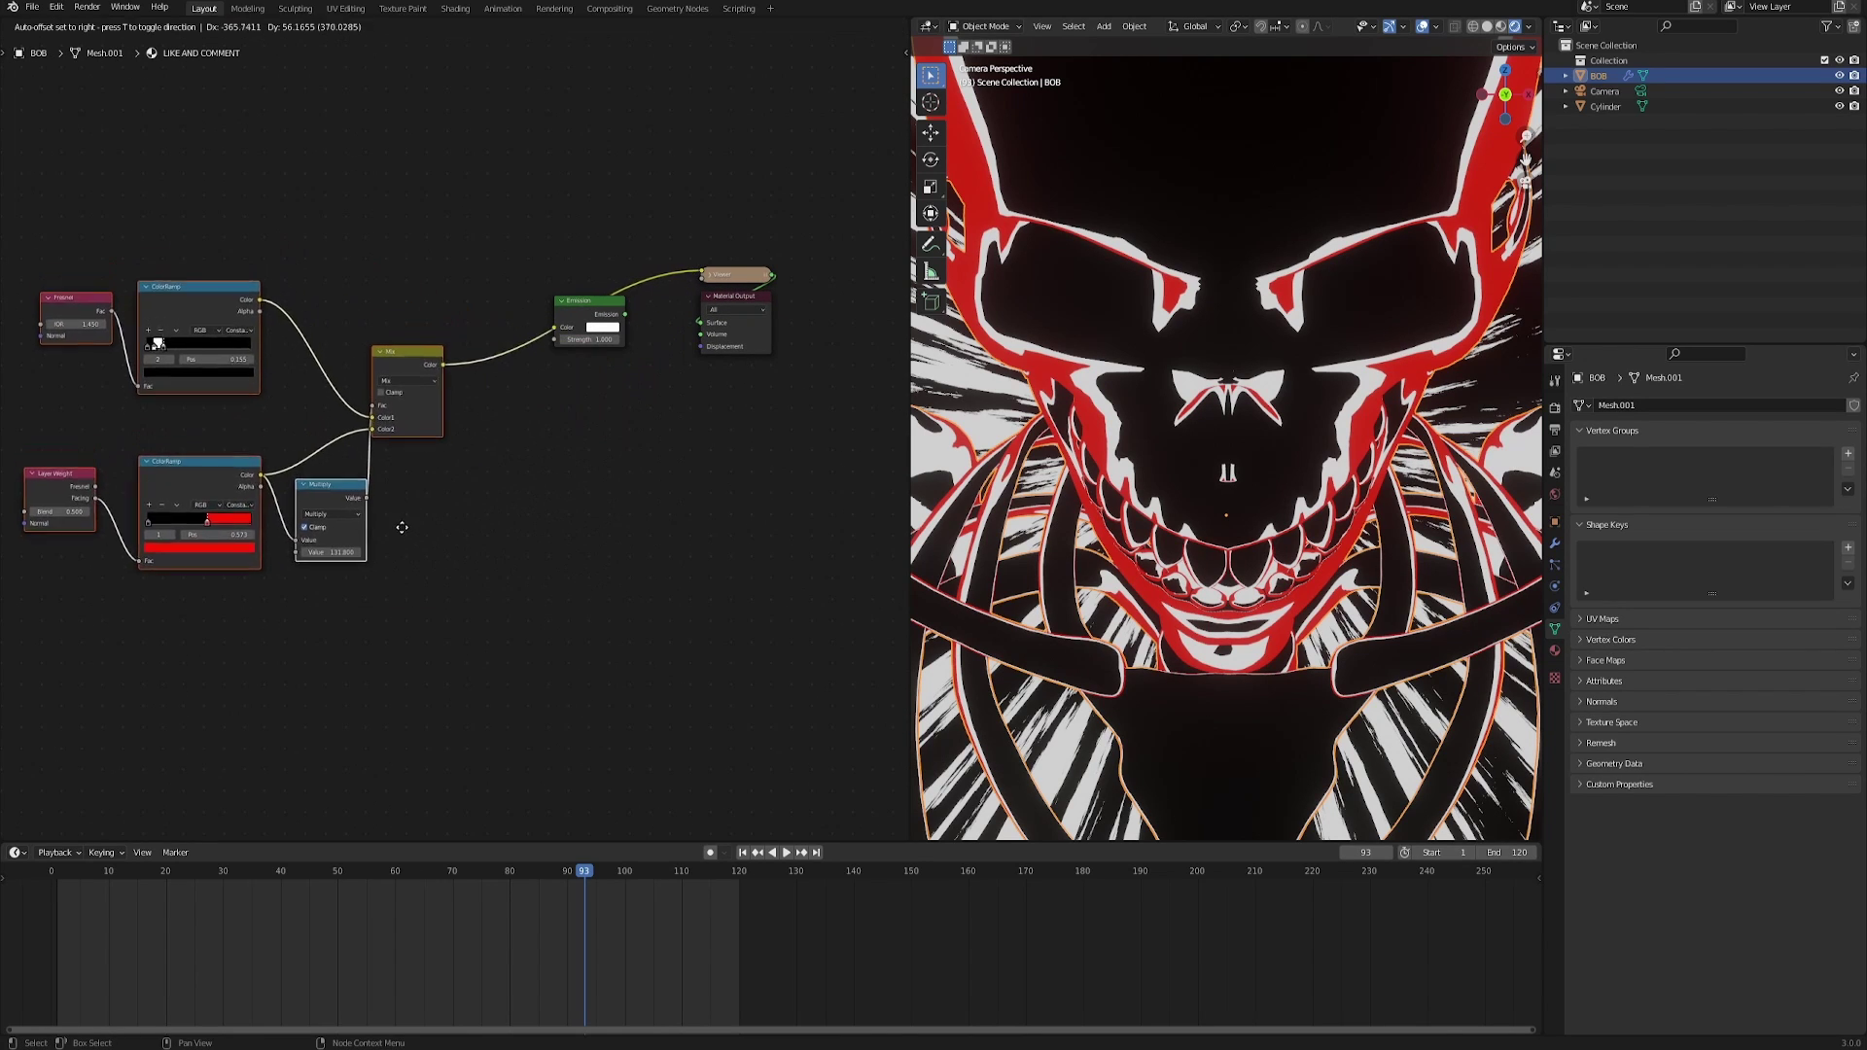
{"action": "left_click", "coordinate": [417, 533]}
Connect the Mix Color to the Emission Color, preview the Emission through the Material Output's Surface, and reposition the output node.
{"action": "scroll", "coordinate": [447, 433], "scroll_direction": "up", "scroll_amount": 4}
{"action": "middle_click_drag", "start_coordinate": [437, 289], "coordinate": [364, 416]}
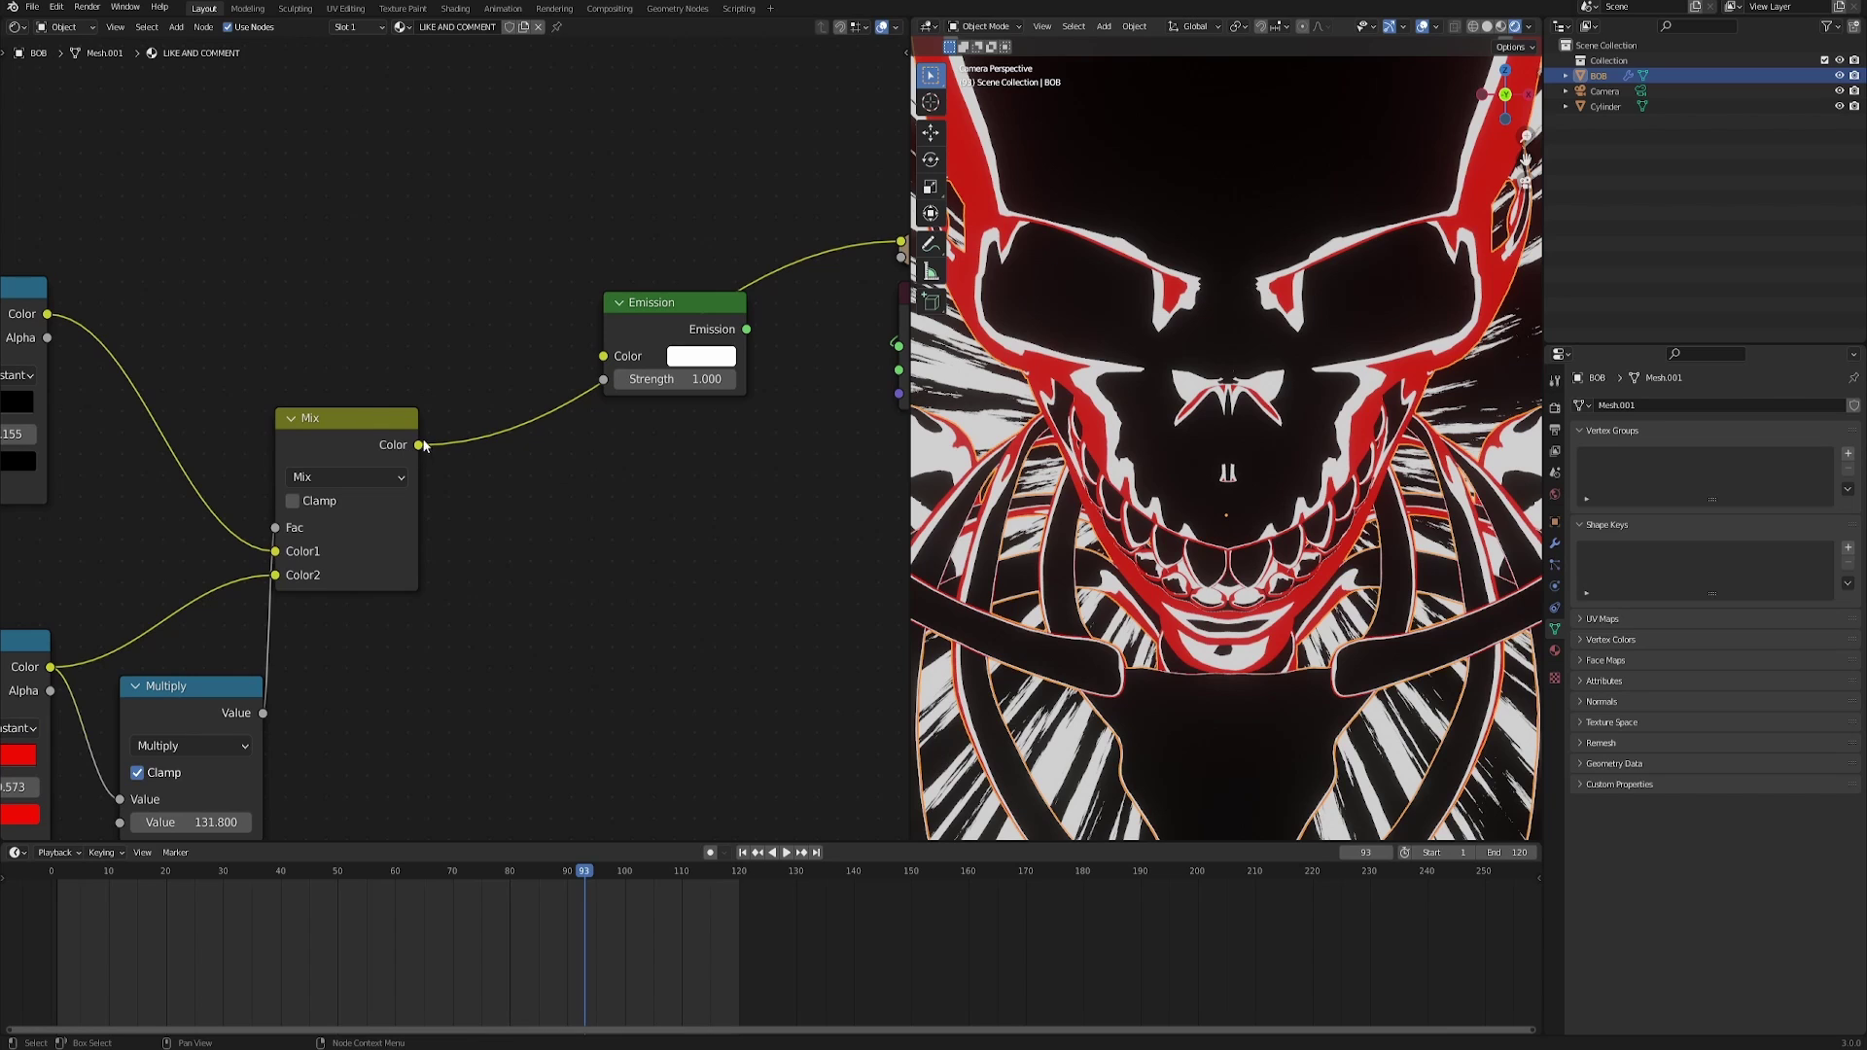
{"action": "left_click_drag", "start_coordinate": [419, 445], "coordinate": [604, 356]}
{"action": "middle_click_drag", "start_coordinate": [618, 354], "coordinate": [338, 387]}
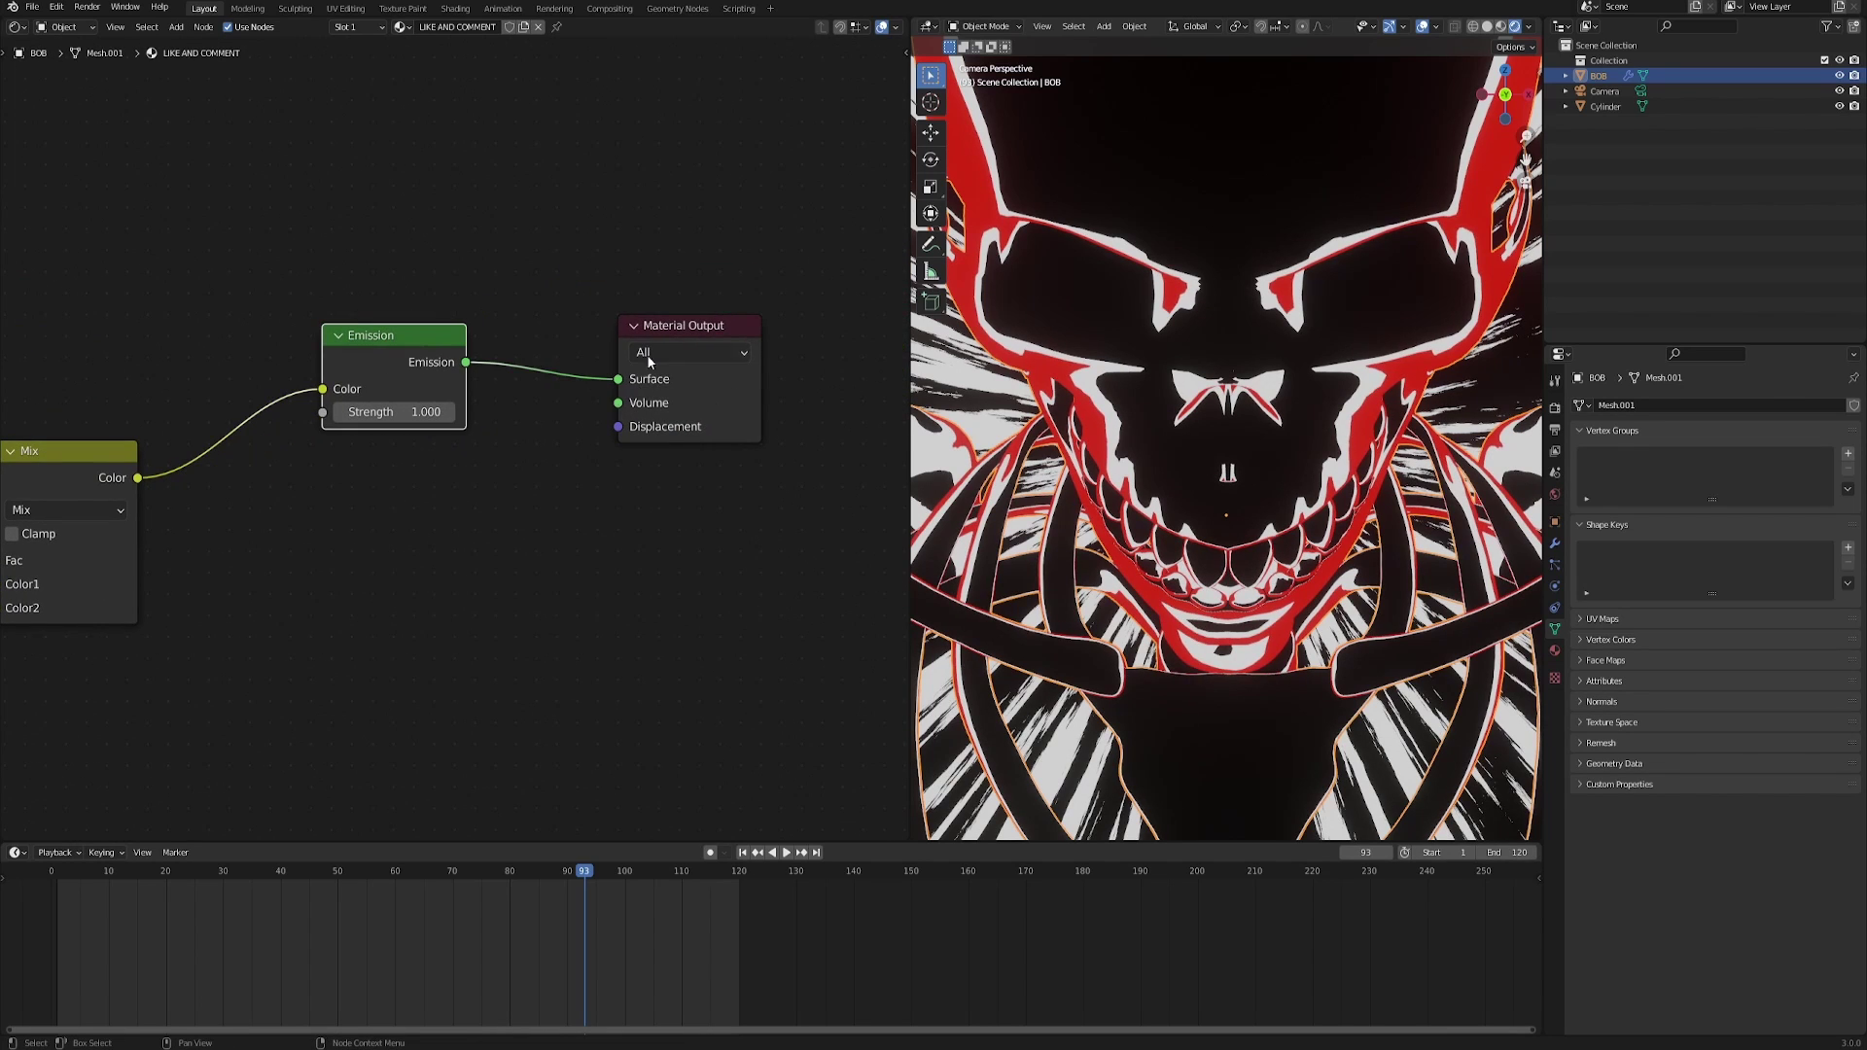
{"action": "left_click_drag", "start_coordinate": [660, 328], "coordinate": [614, 306]}
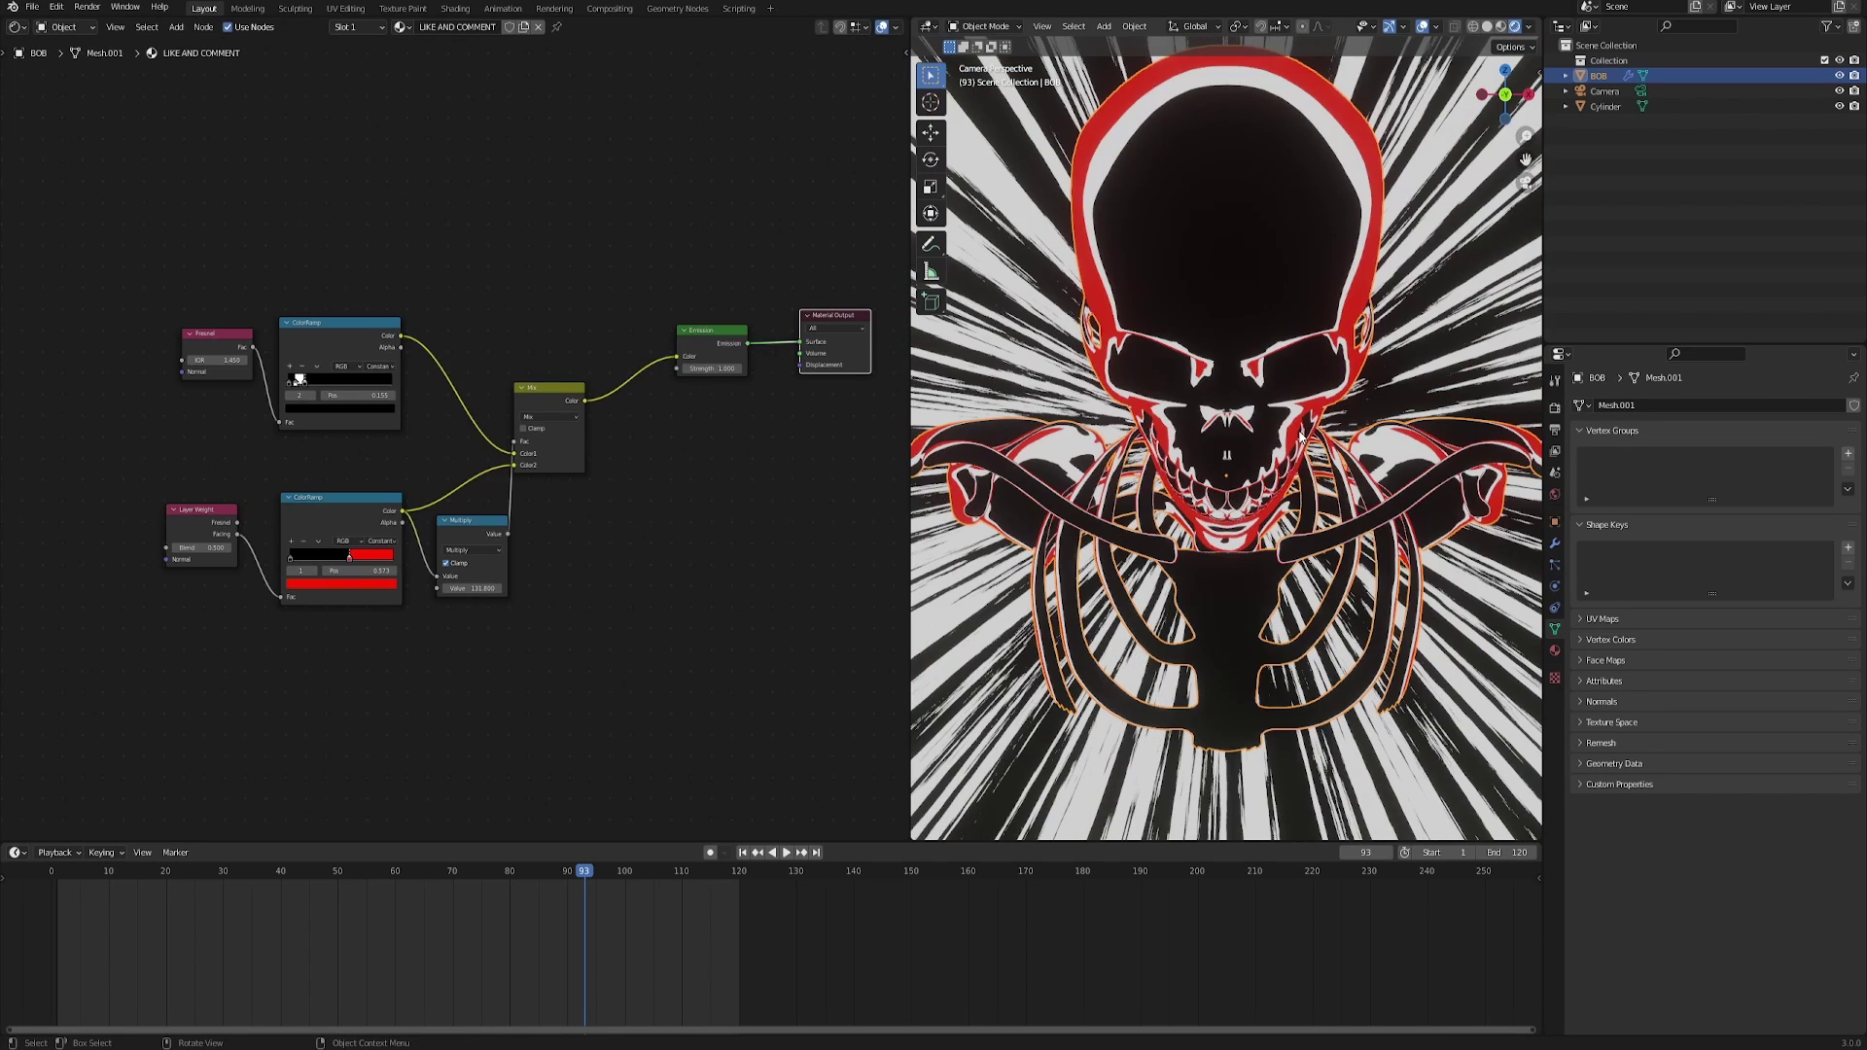
Show the render settings with the Bloom option and set the skeleton's Emission strength to 4.32.
{"action": "scroll", "coordinate": [1301, 439], "scroll_direction": "up", "scroll_amount": 1}
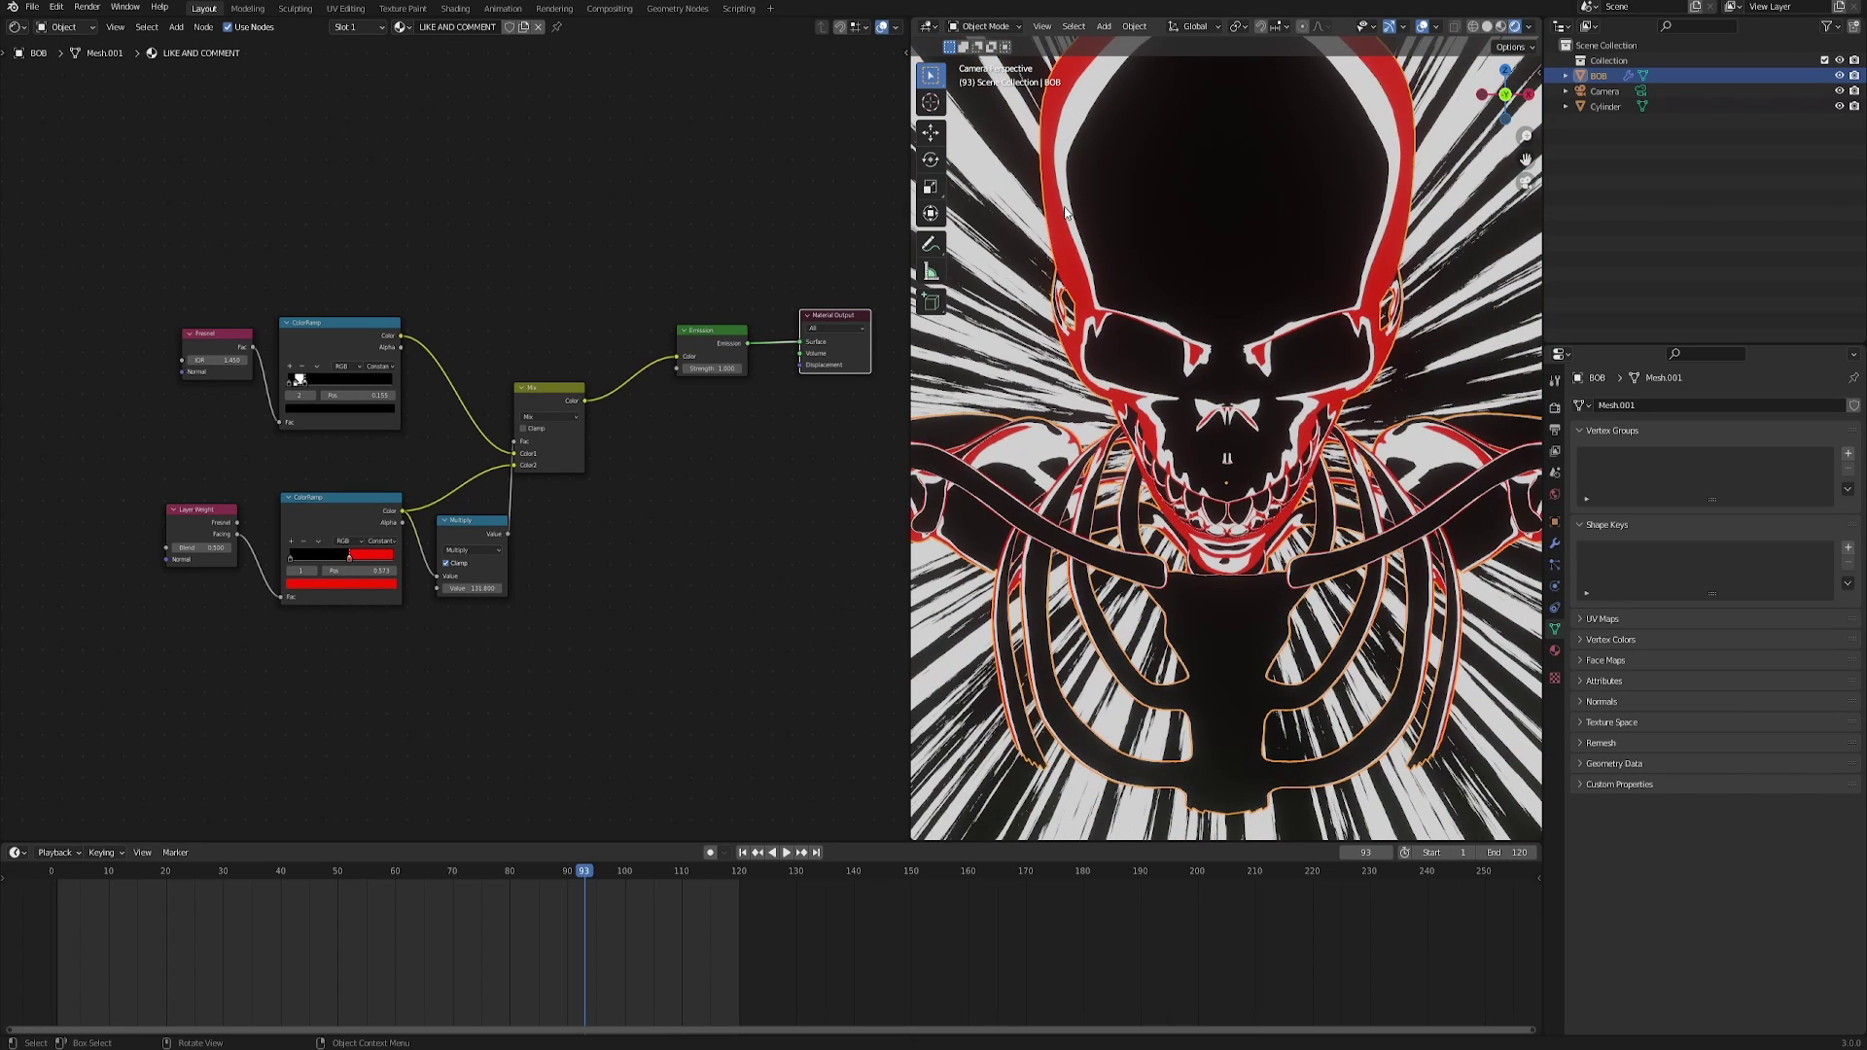
{"action": "scroll", "coordinate": [738, 418], "scroll_direction": "up", "scroll_amount": 3}
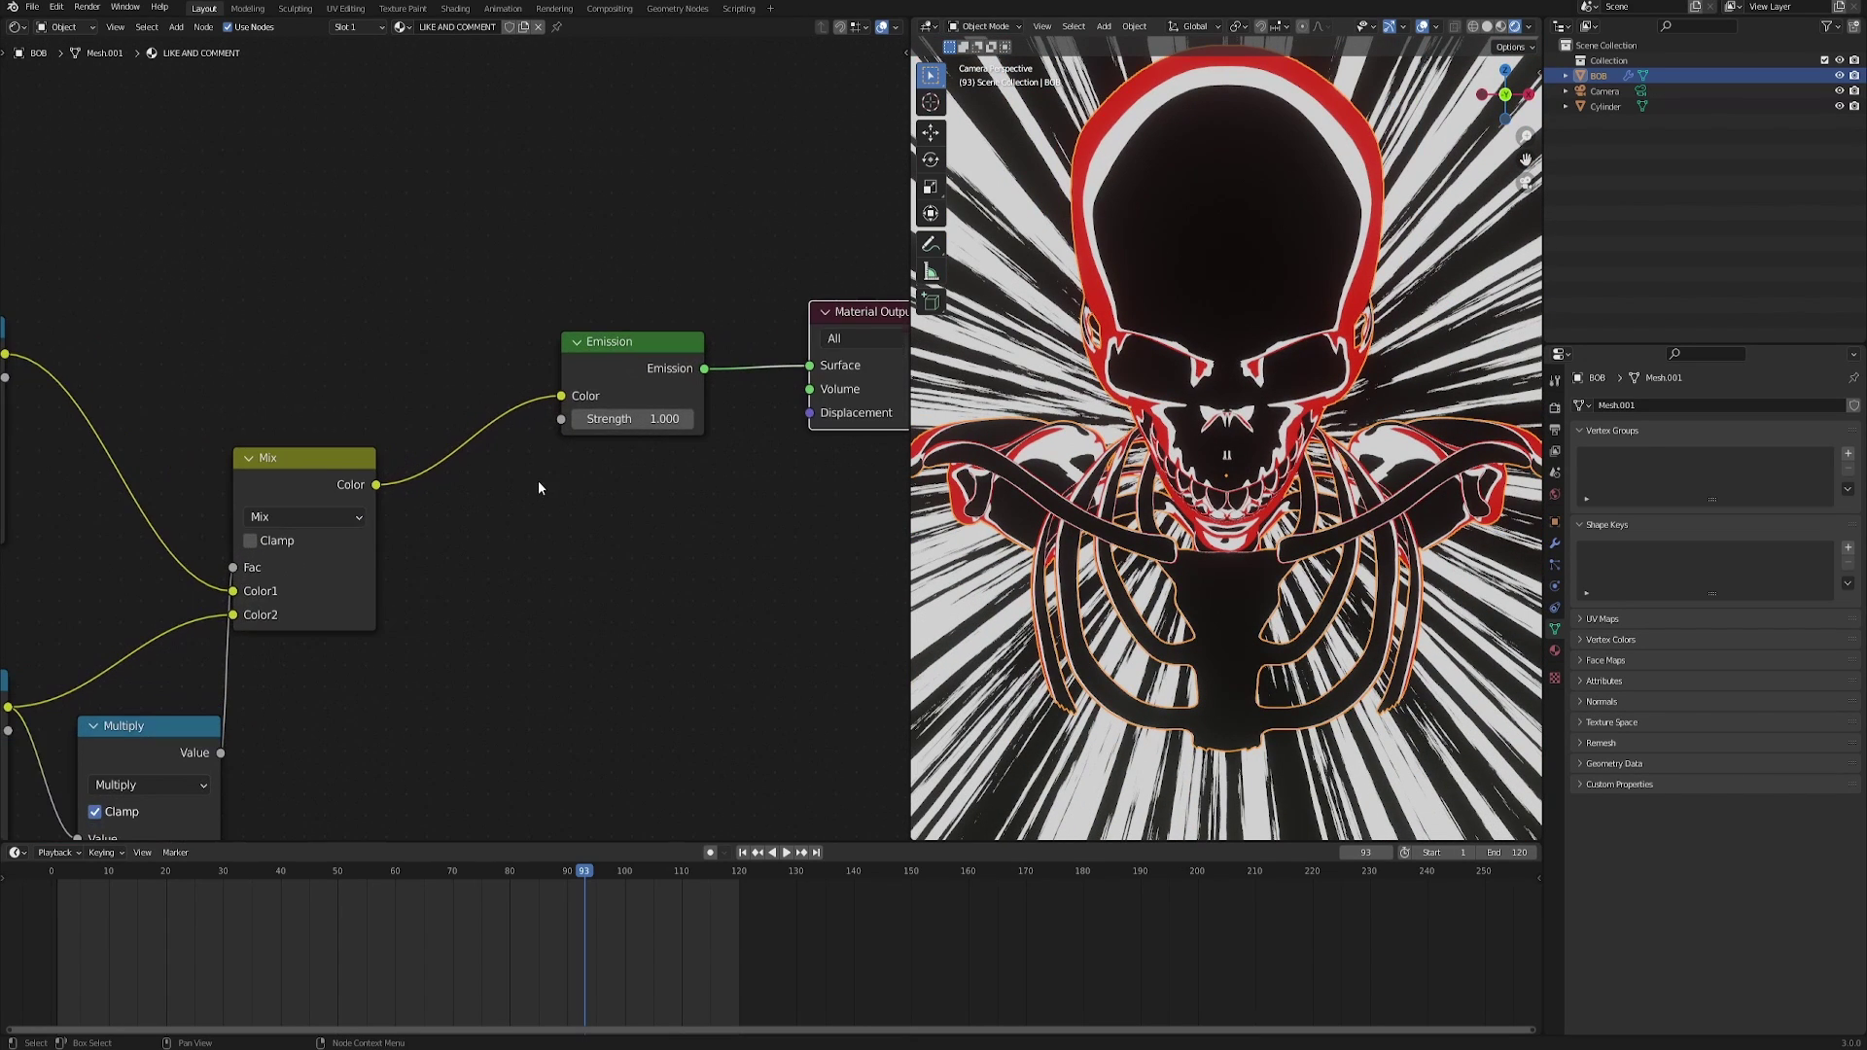
{"action": "left_click", "coordinate": [1555, 408]}
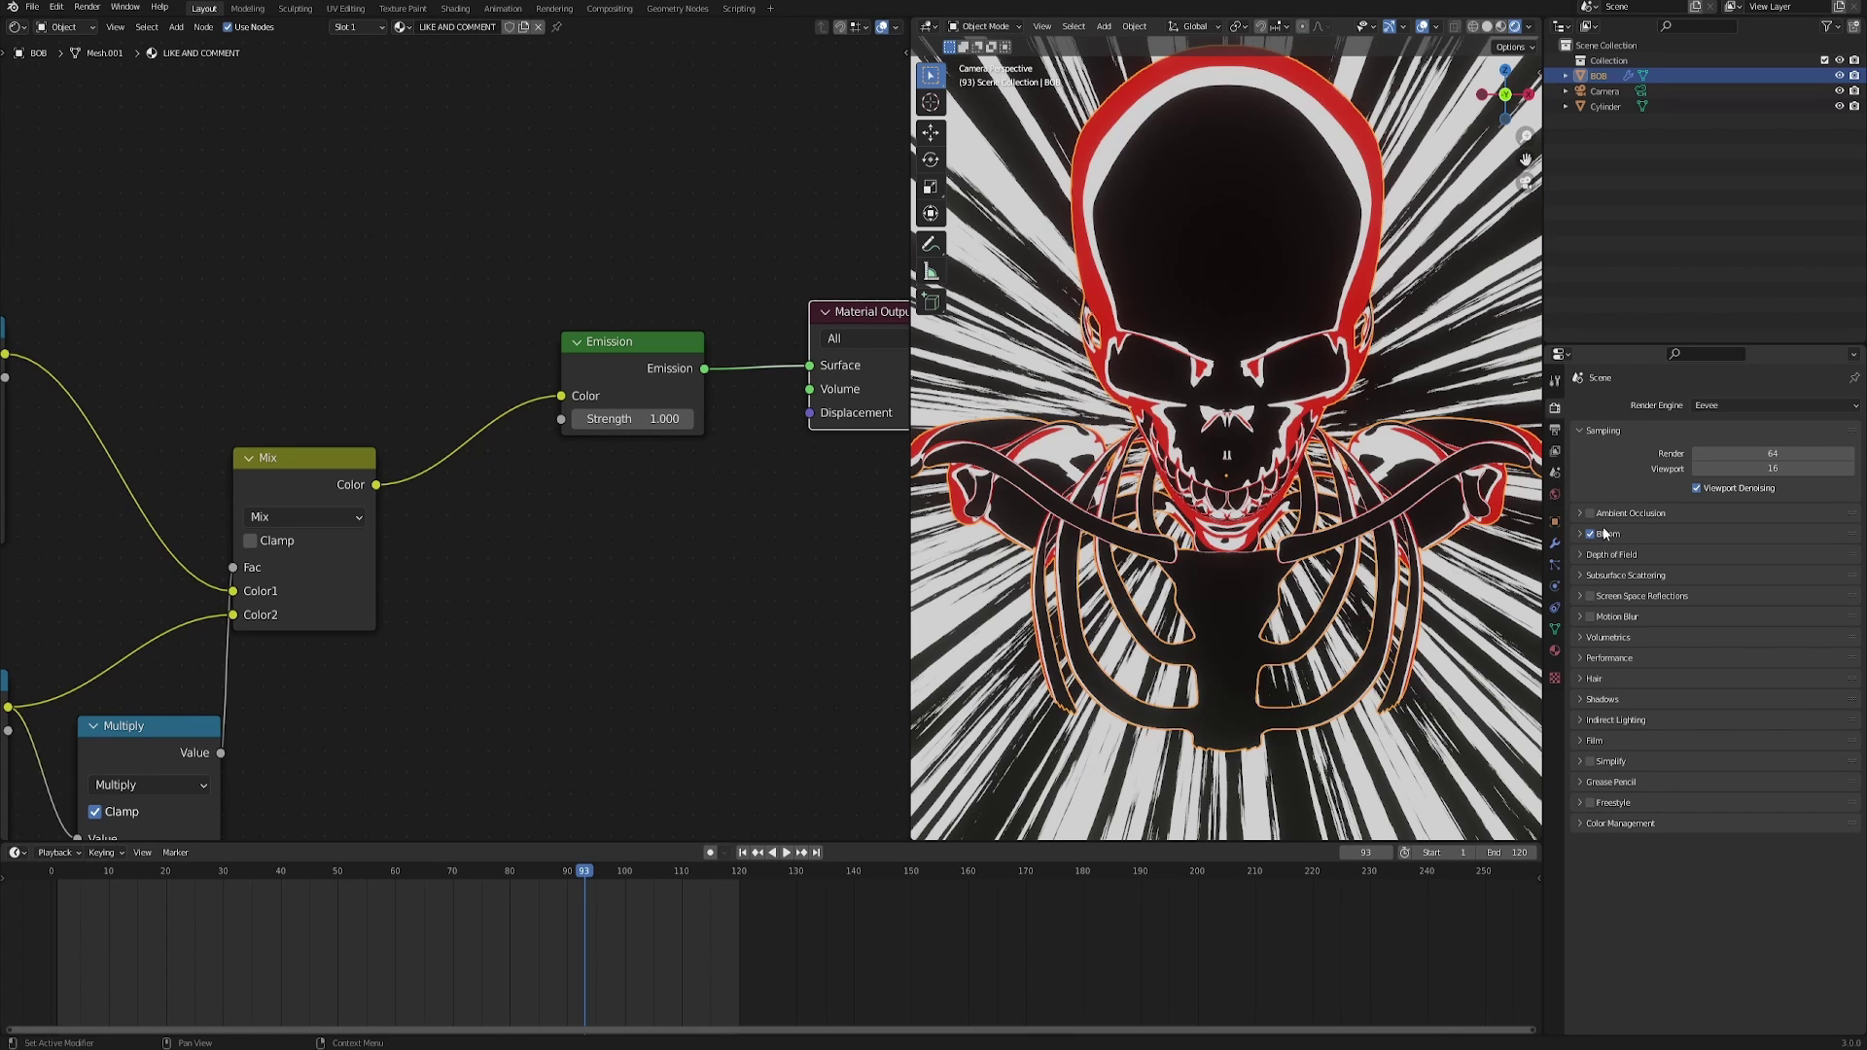
{"action": "left_click_drag", "start_coordinate": [620, 419], "coordinate": [681, 421]}
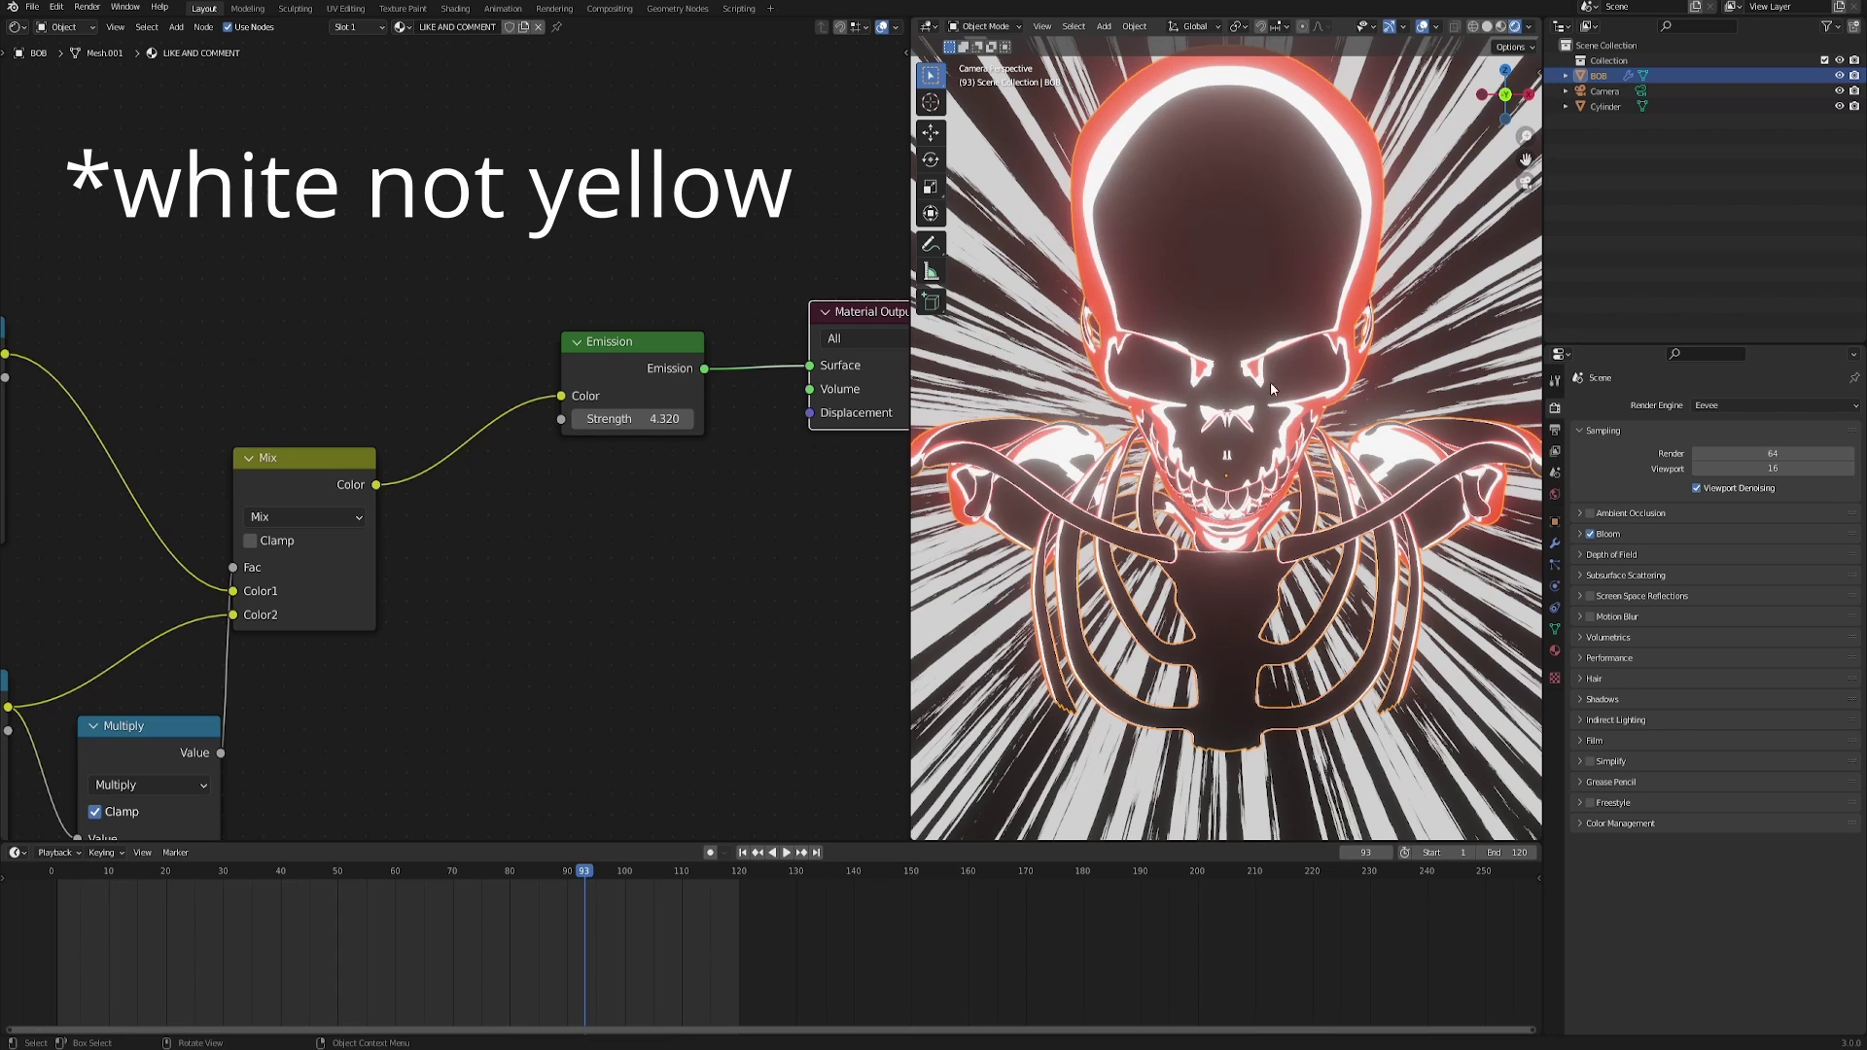
Set the skeleton material's Emission strength to 1.
{"action": "left_click", "coordinate": [638, 420]}
{"action": "type", "text": "1"}
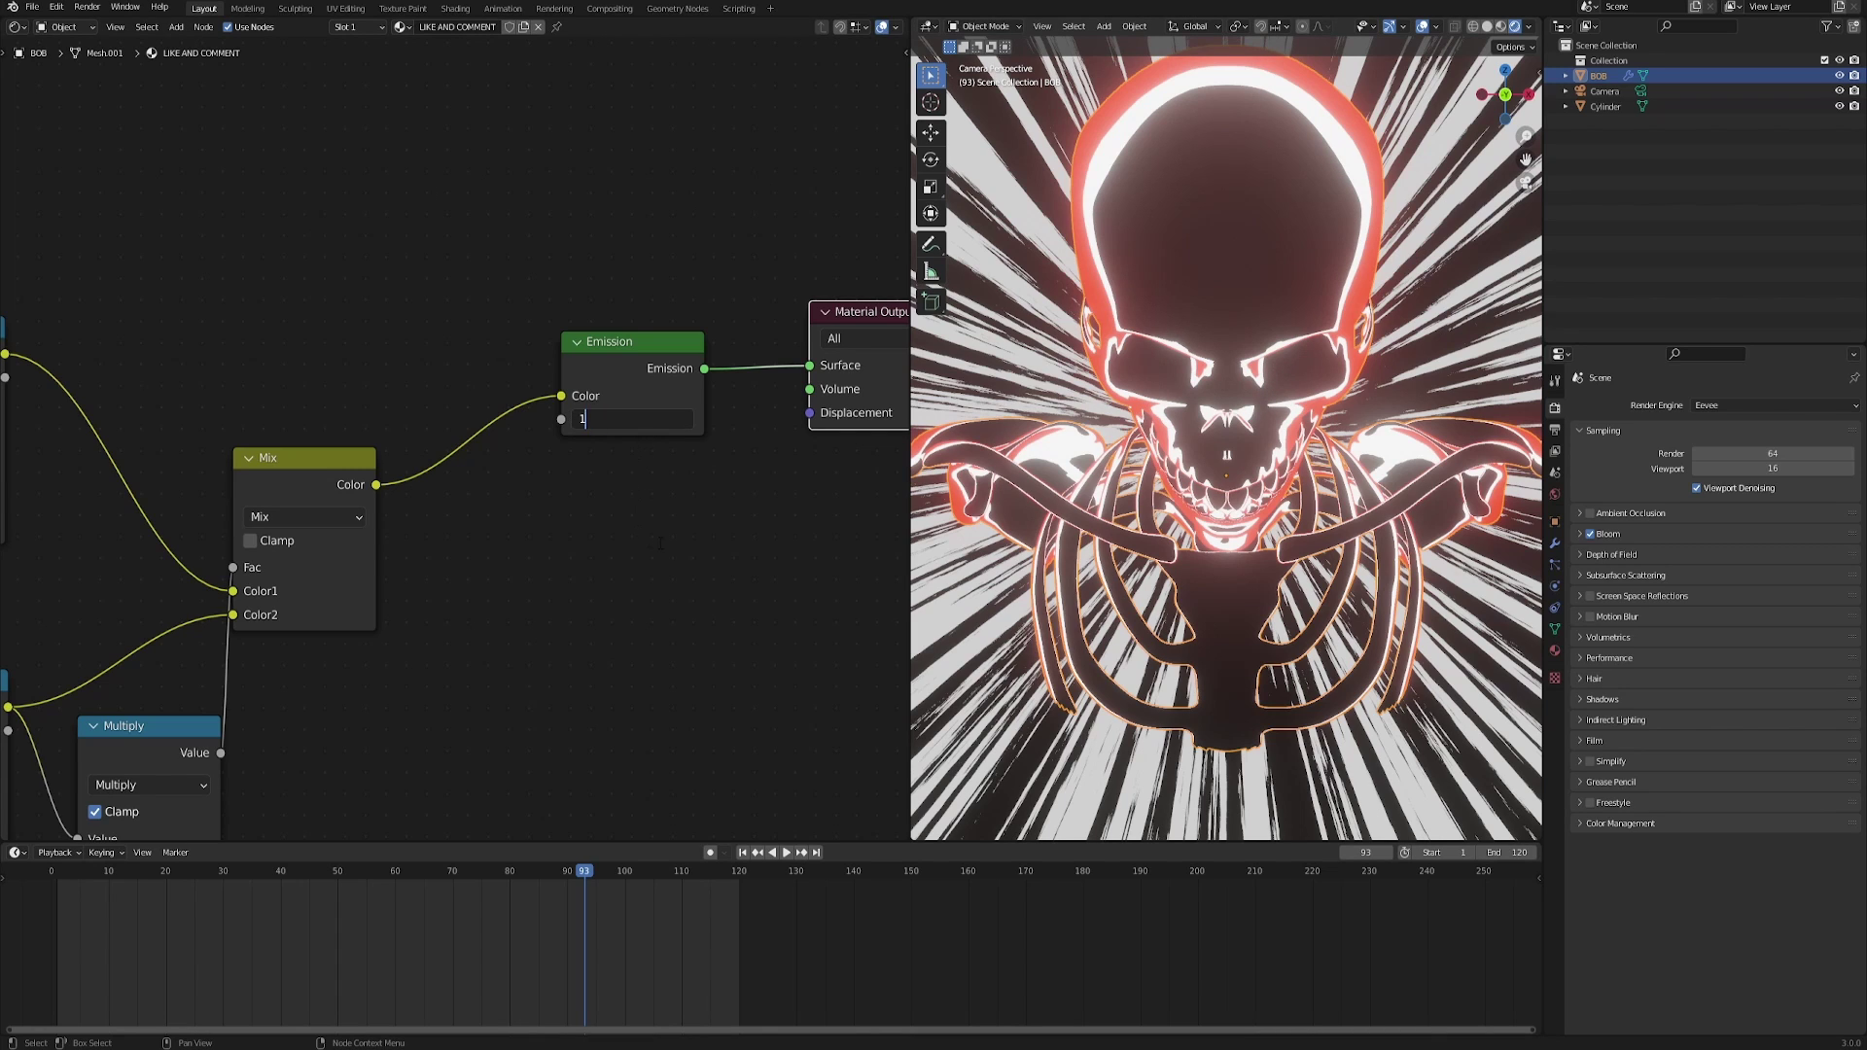
{"action": "key", "text": "Return"}
Raise the HSV value of the red stop in the Layer Weight ColorRamp to 5.
{"action": "scroll", "coordinate": [734, 517], "scroll_direction": "down", "scroll_amount": 7}
{"action": "middle_click_drag", "start_coordinate": [555, 656], "coordinate": [642, 476]}
{"action": "scroll", "coordinate": [405, 447], "scroll_direction": "up", "scroll_amount": 3}
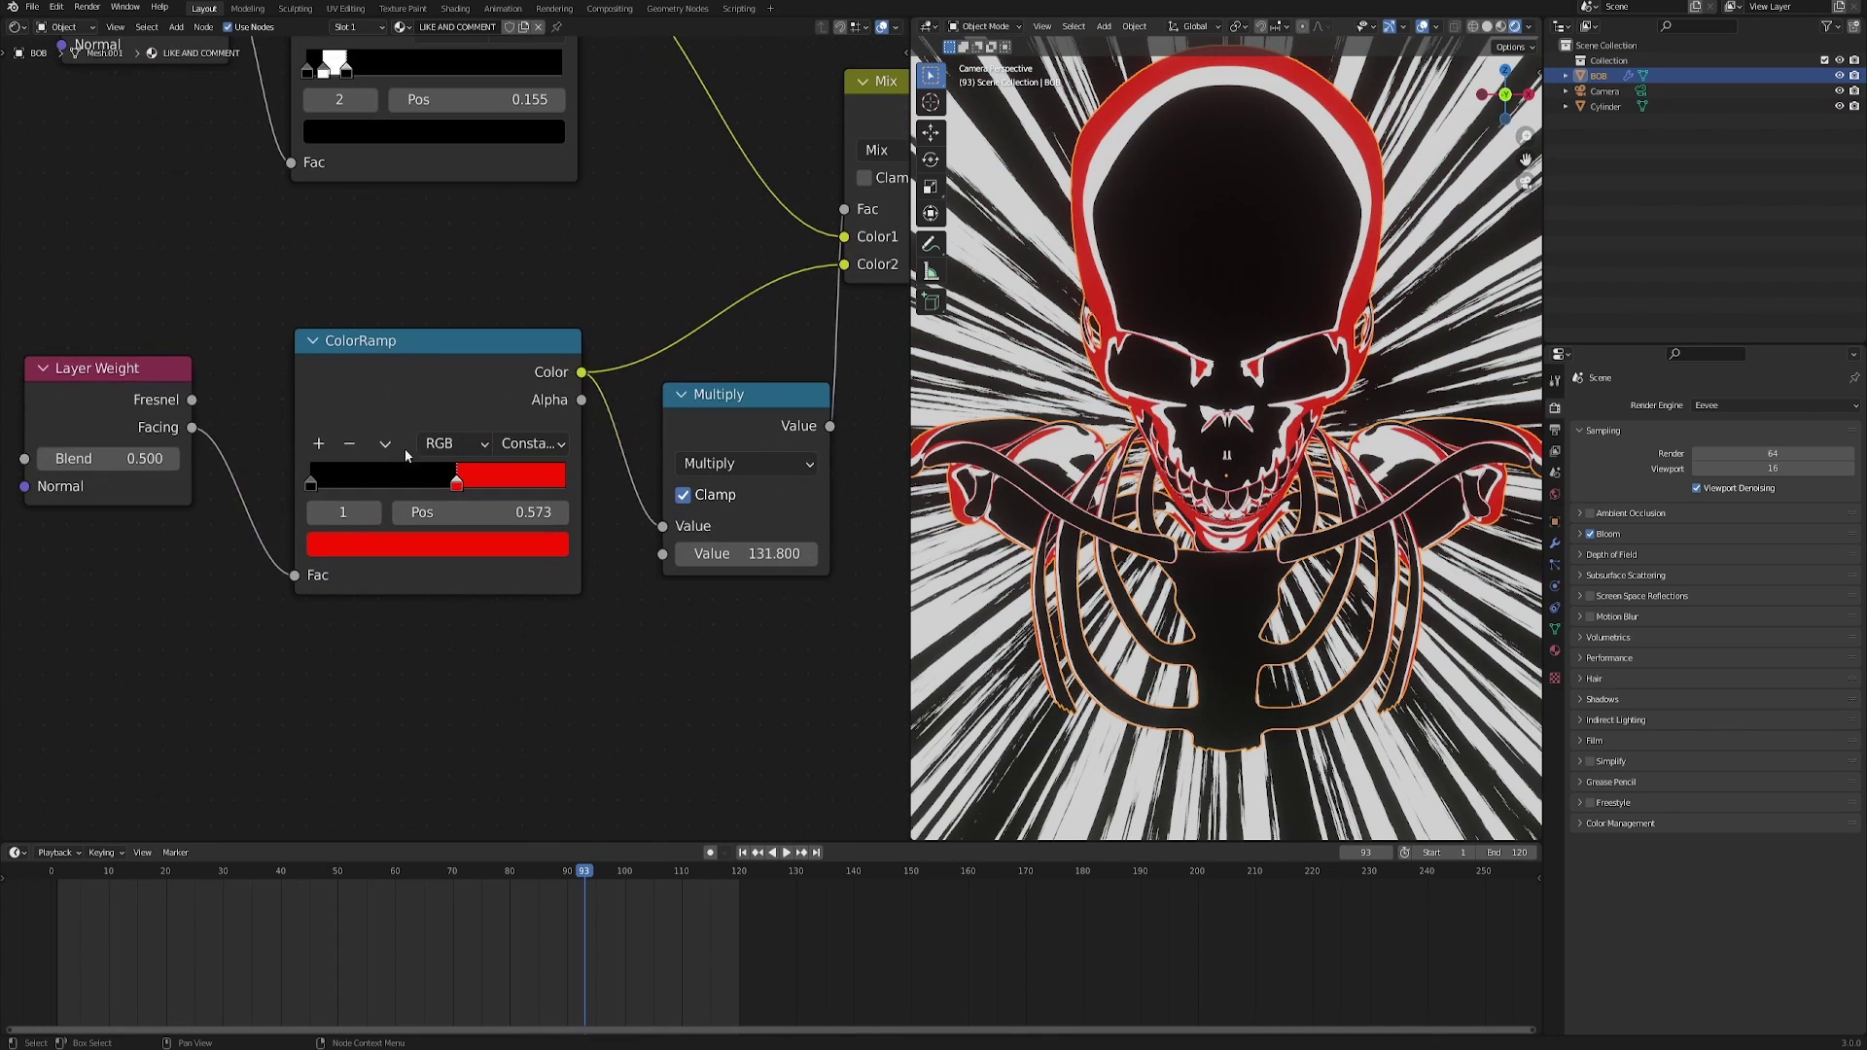
{"action": "left_click", "coordinate": [469, 546]}
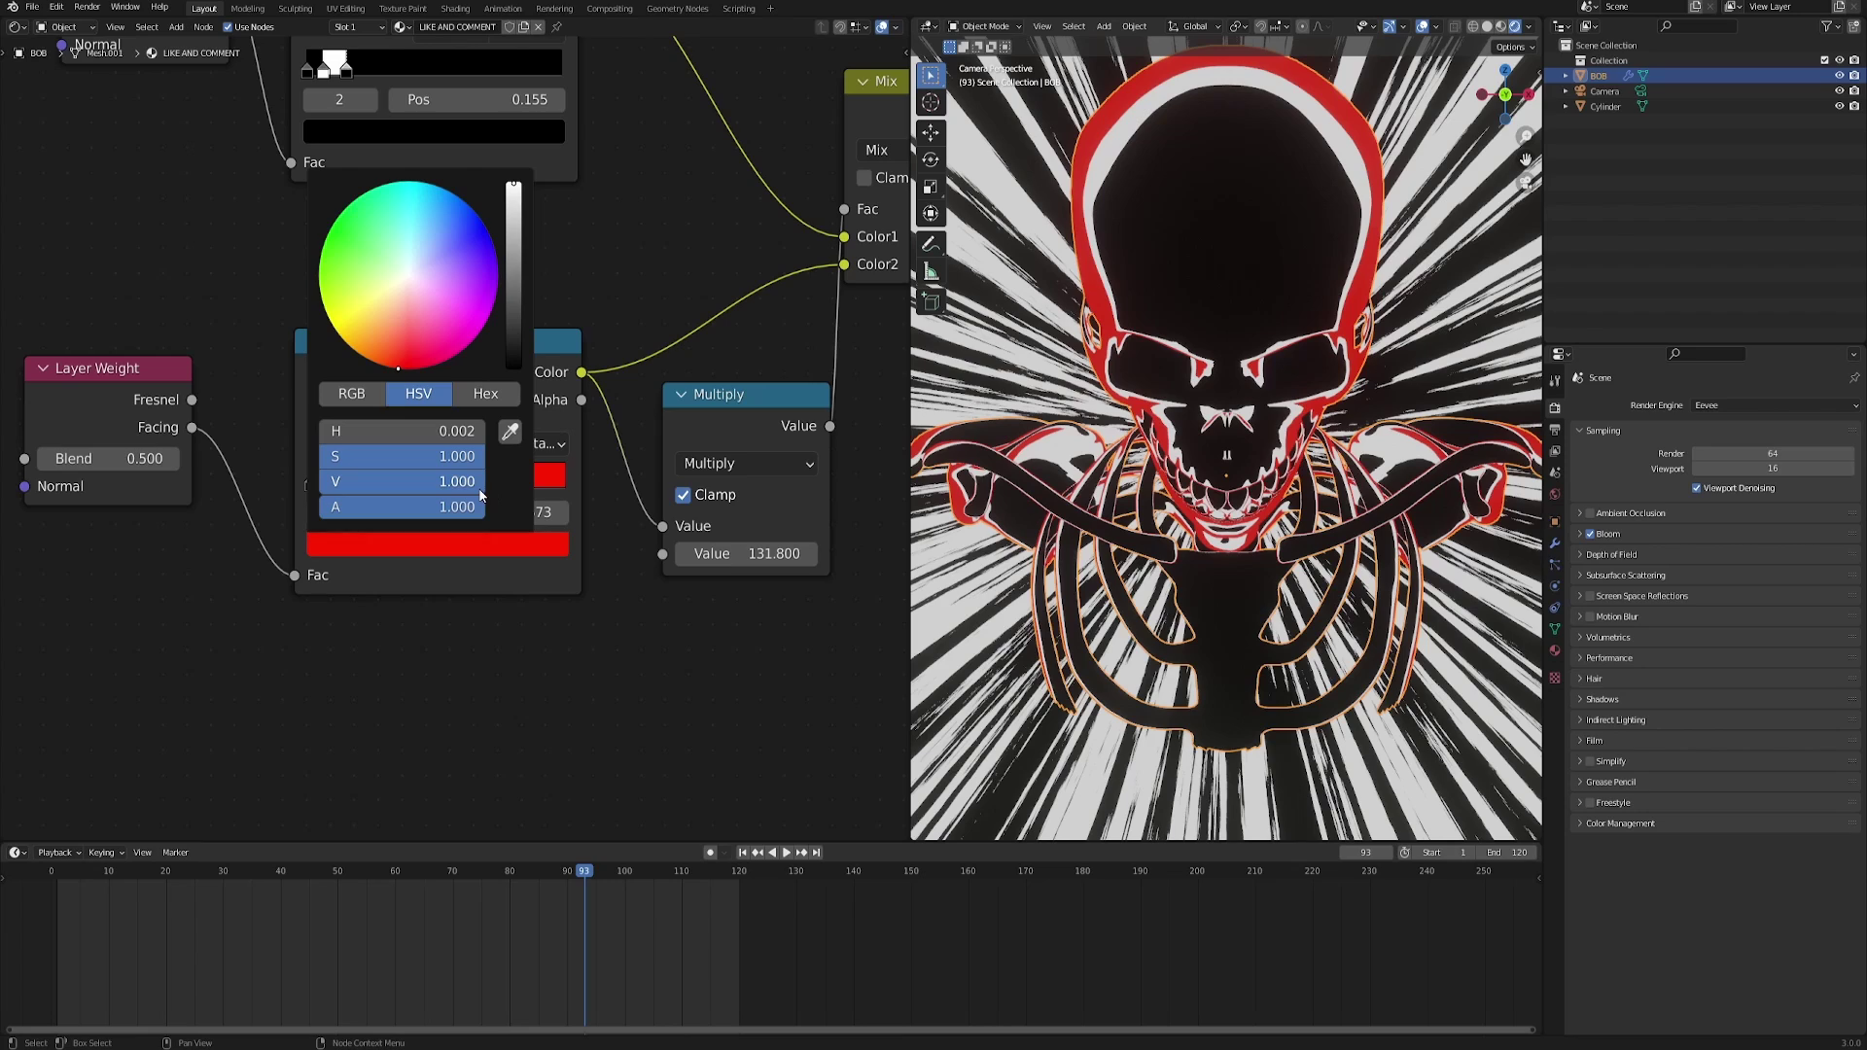
{"action": "left_click", "coordinate": [405, 483]}
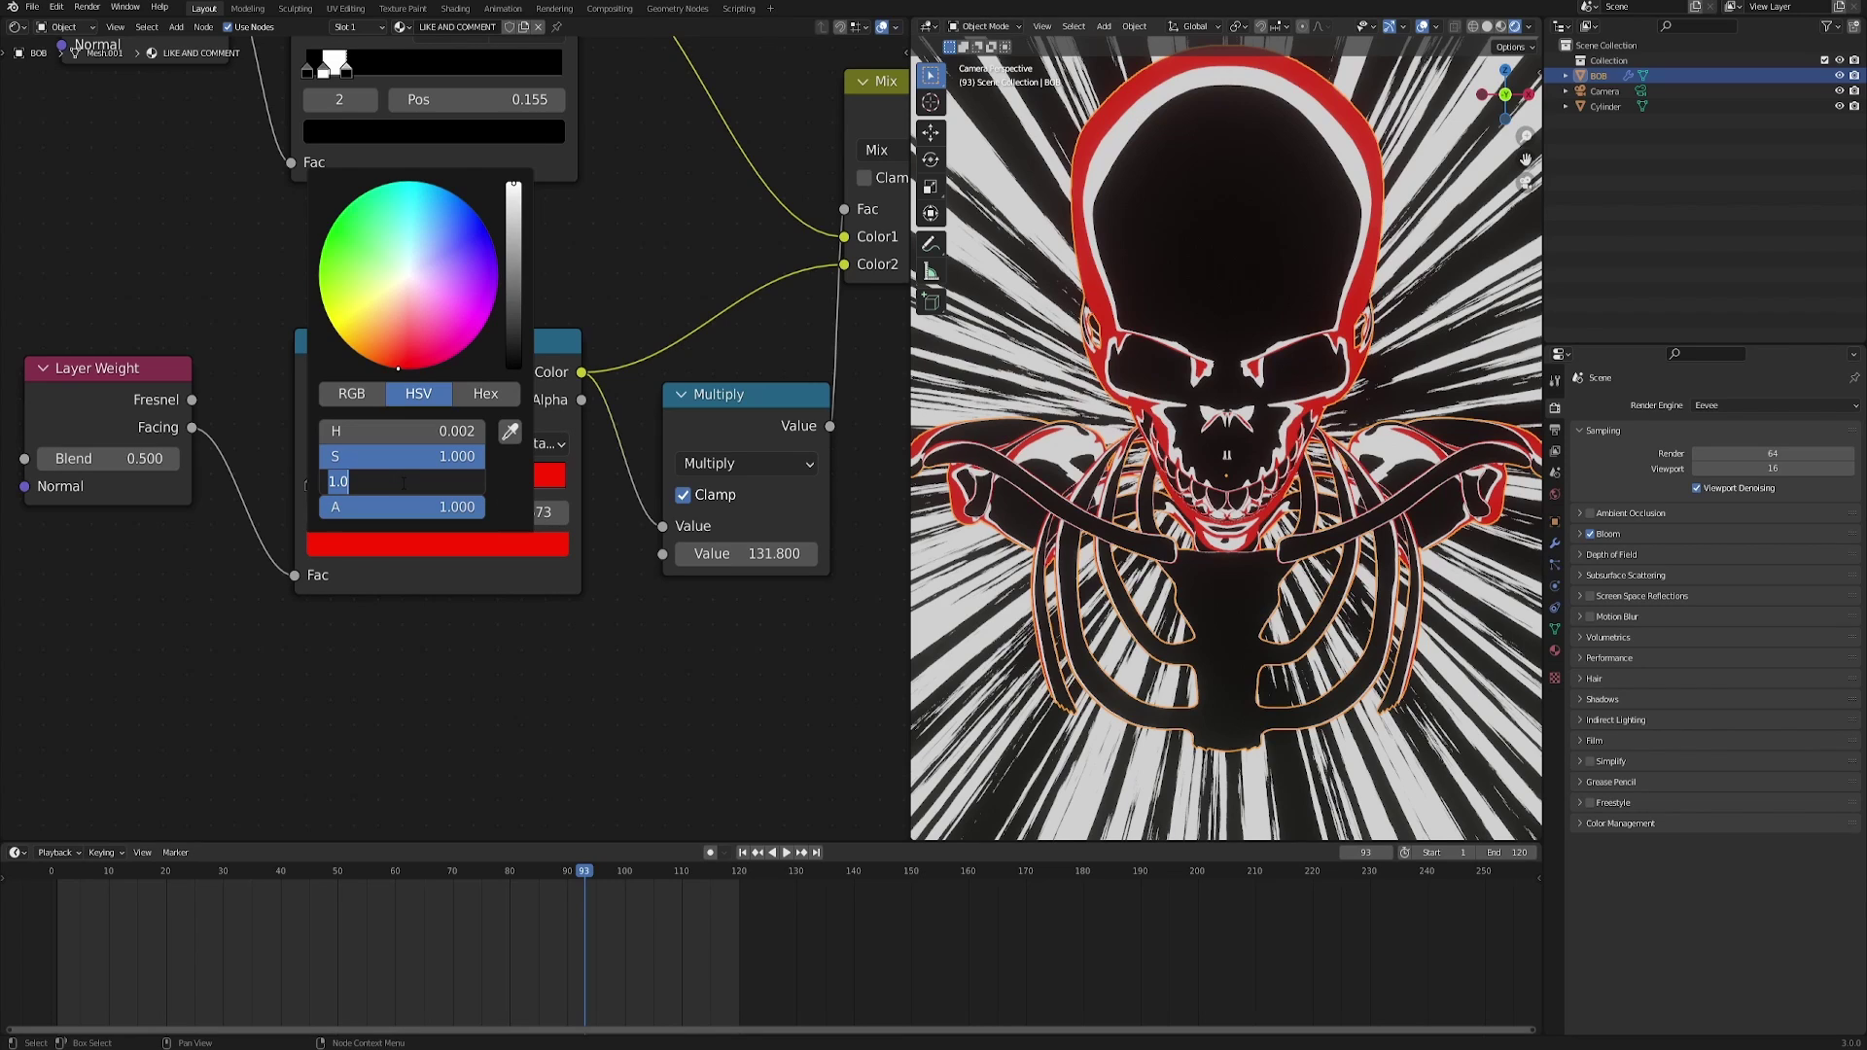
{"action": "type", "text": "5"}
{"action": "key", "text": "Return"}
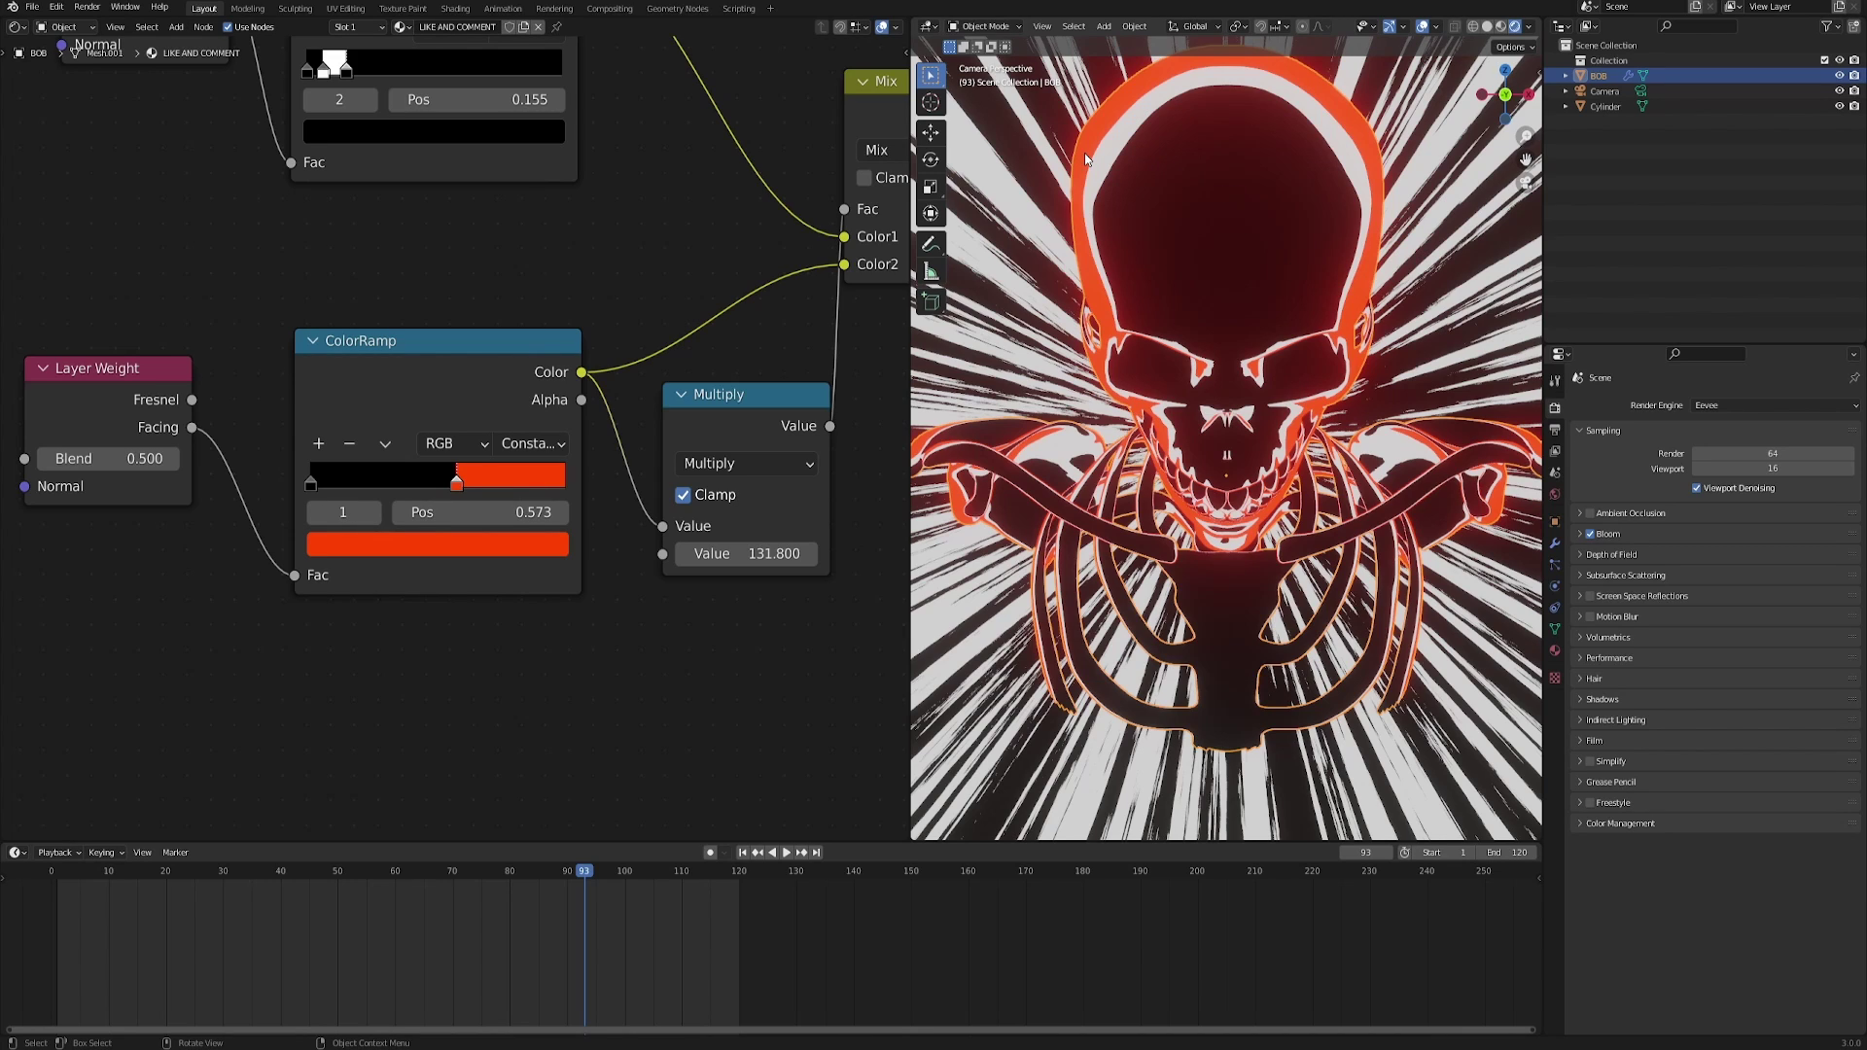
Shift the hue of that ColorRamp's glowing stop from orange to pure red.
{"action": "scroll", "coordinate": [1111, 394], "scroll_direction": "down", "scroll_amount": 1}
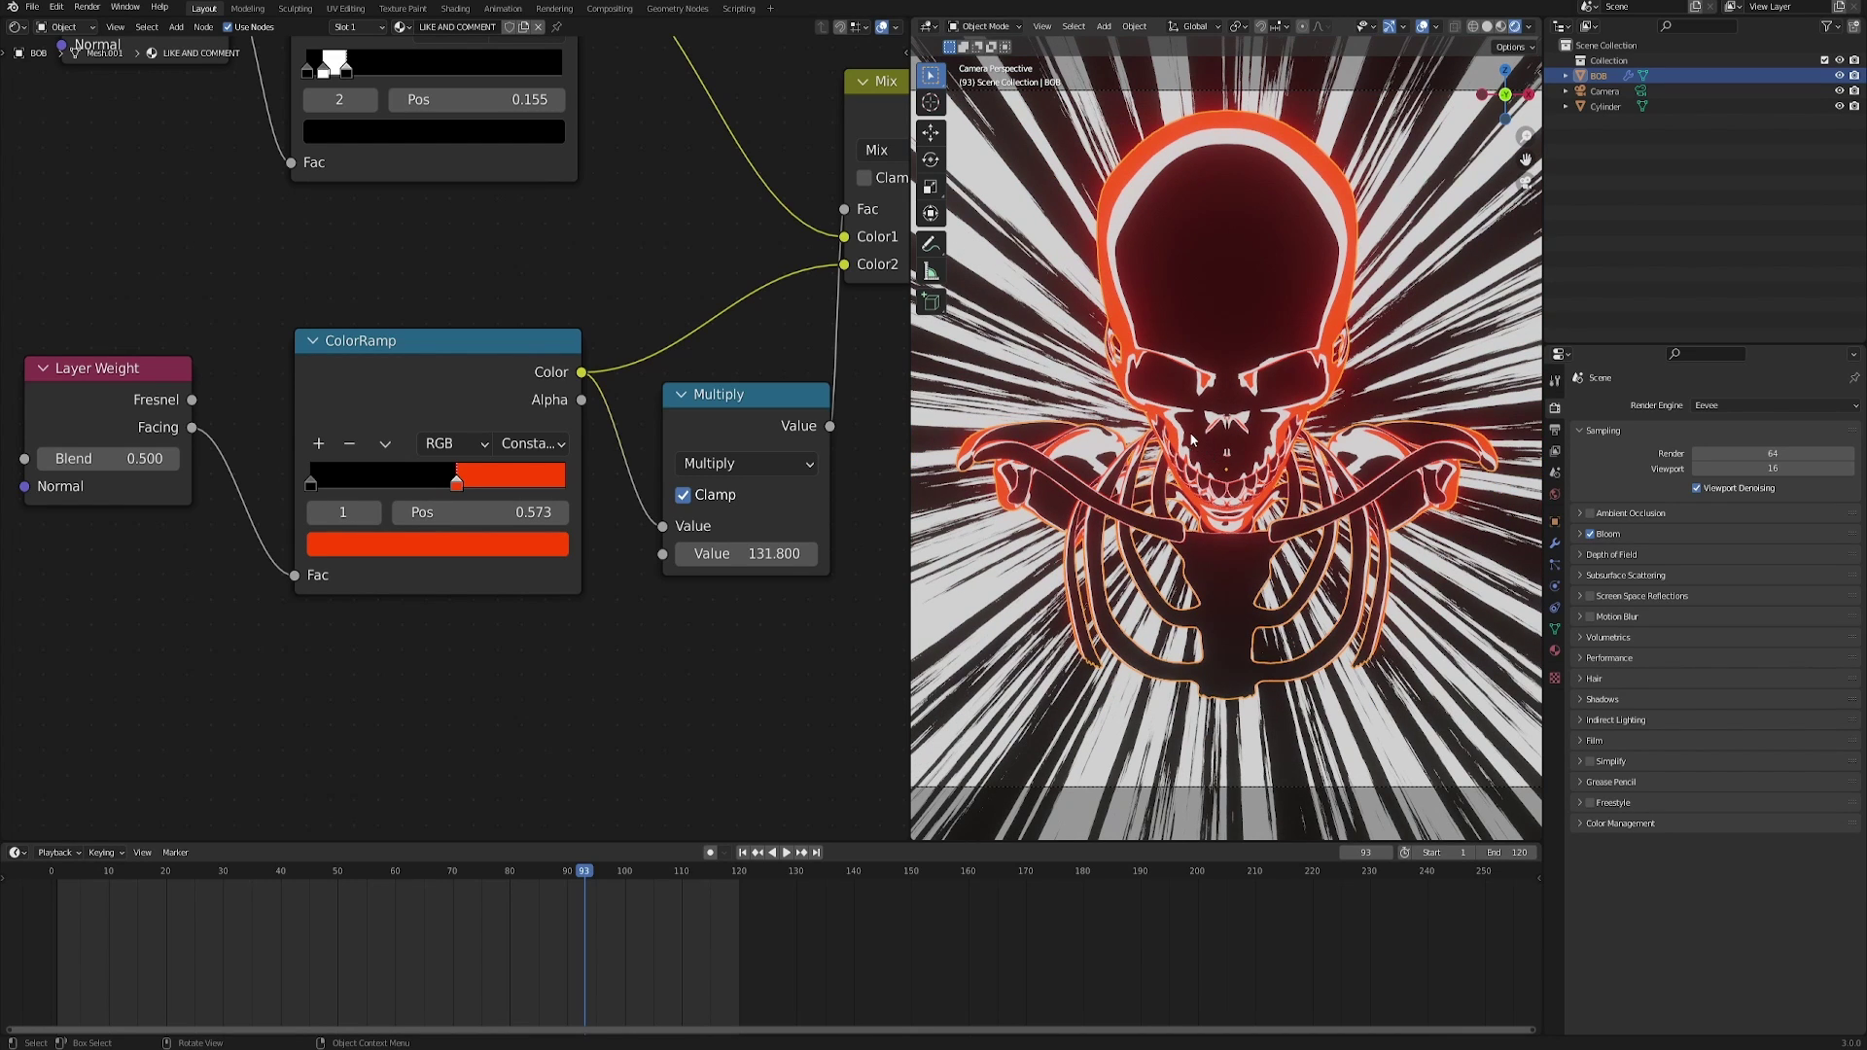
{"action": "left_click", "coordinate": [409, 544]}
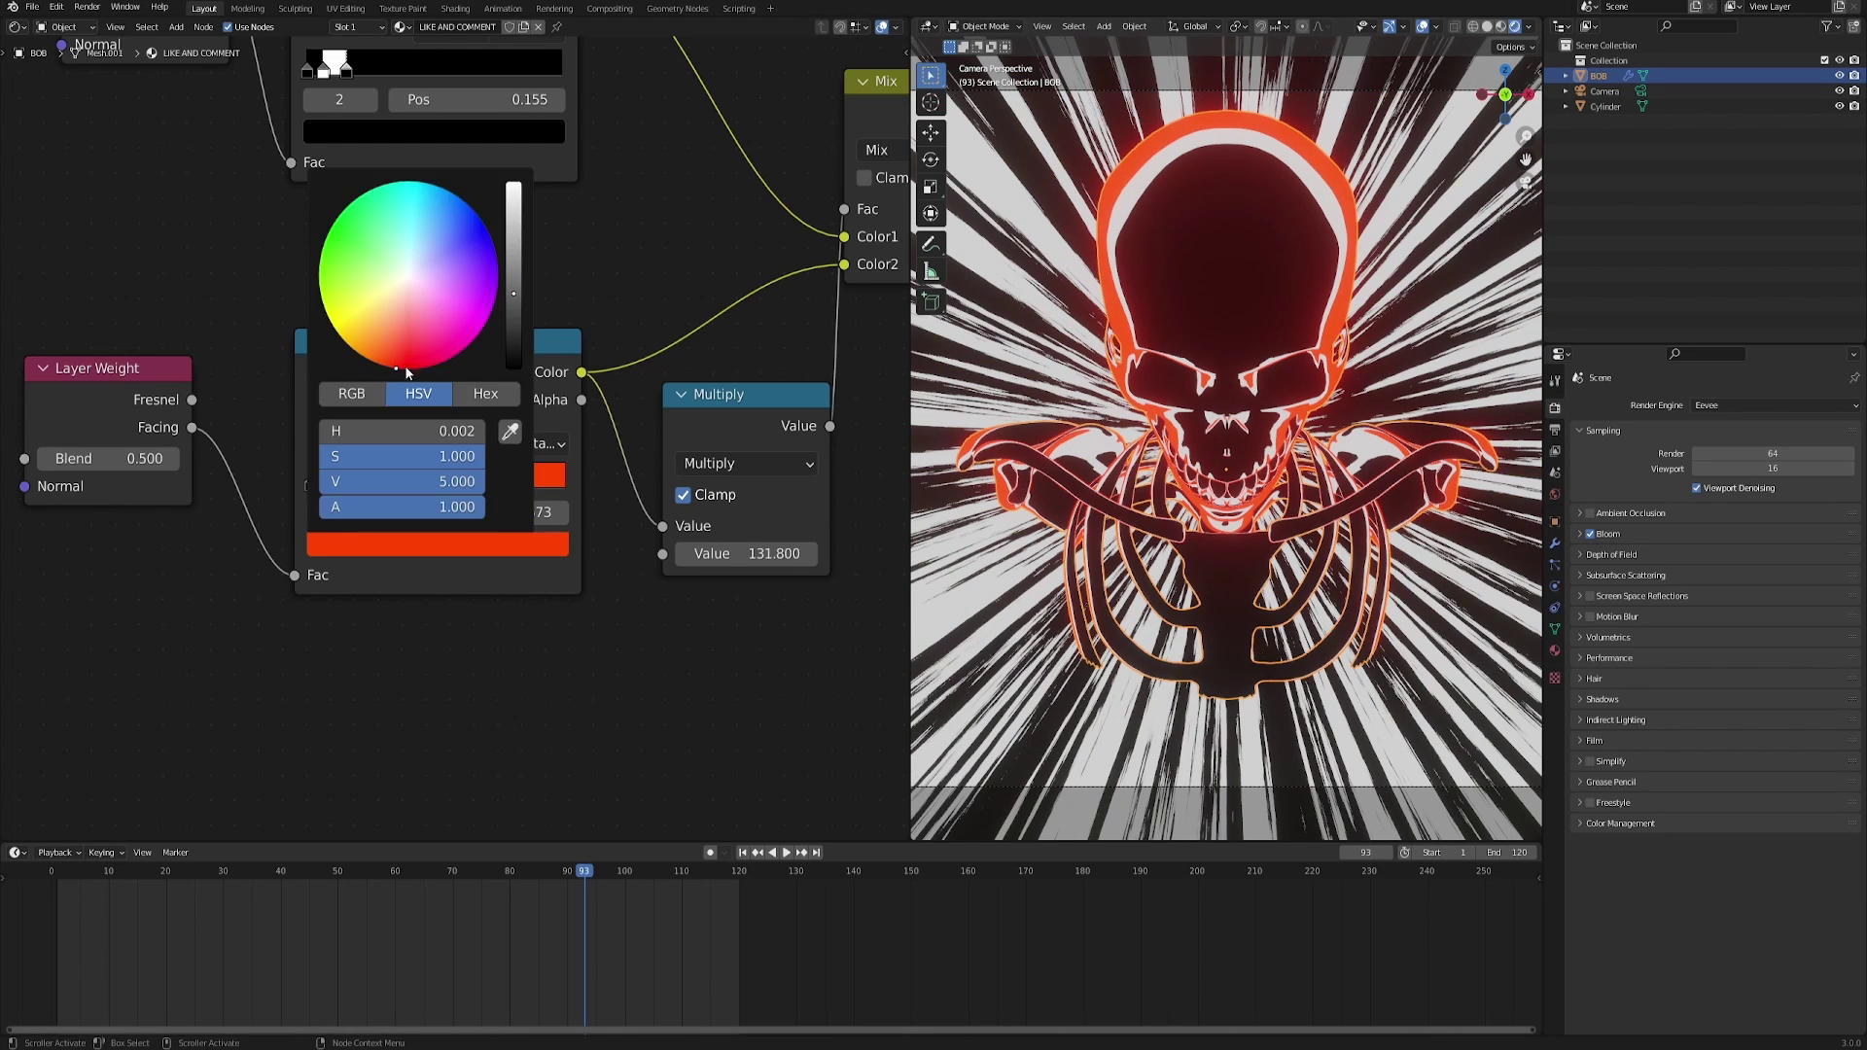
{"action": "left_click_drag", "start_coordinate": [397, 373], "coordinate": [403, 370]}
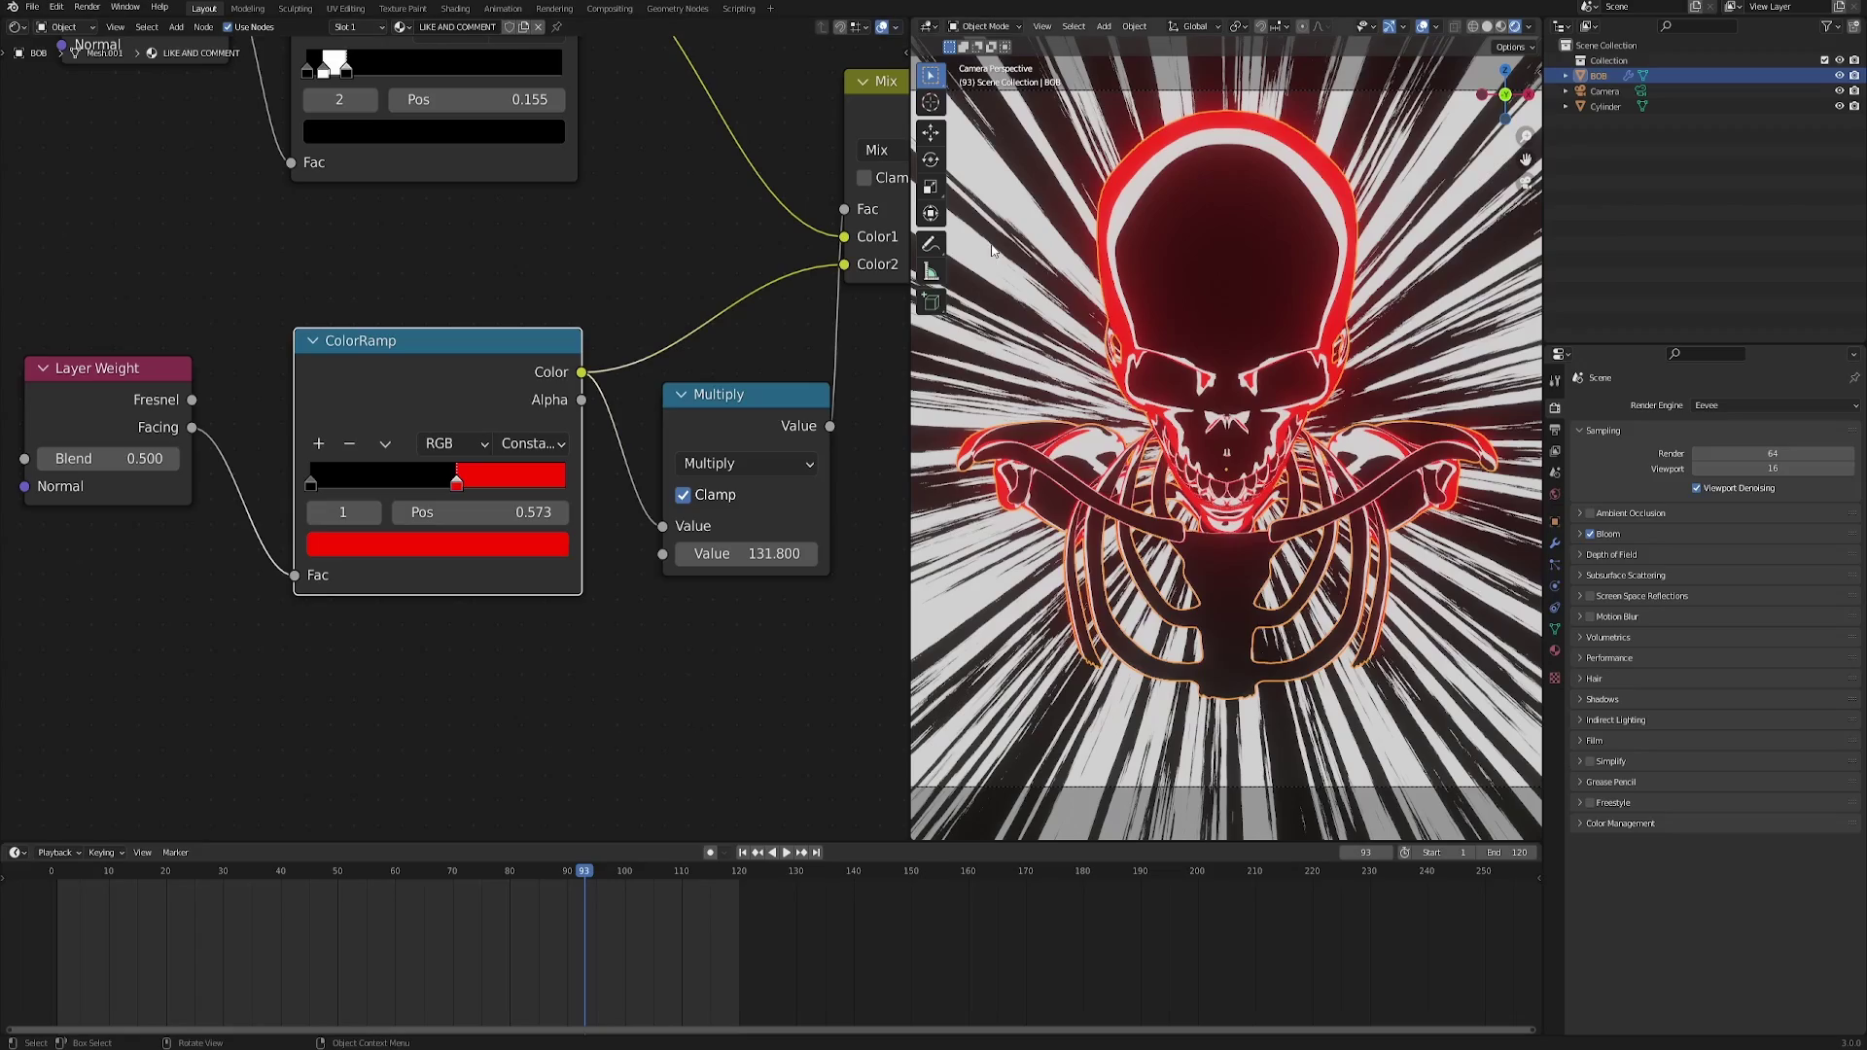
At frame 1, move the red ColorRamp stop to position 1.000 and keyframe its position.
{"action": "left_click_drag", "start_coordinate": [234, 877], "coordinate": [56, 891]}
{"action": "key", "text": "space"}
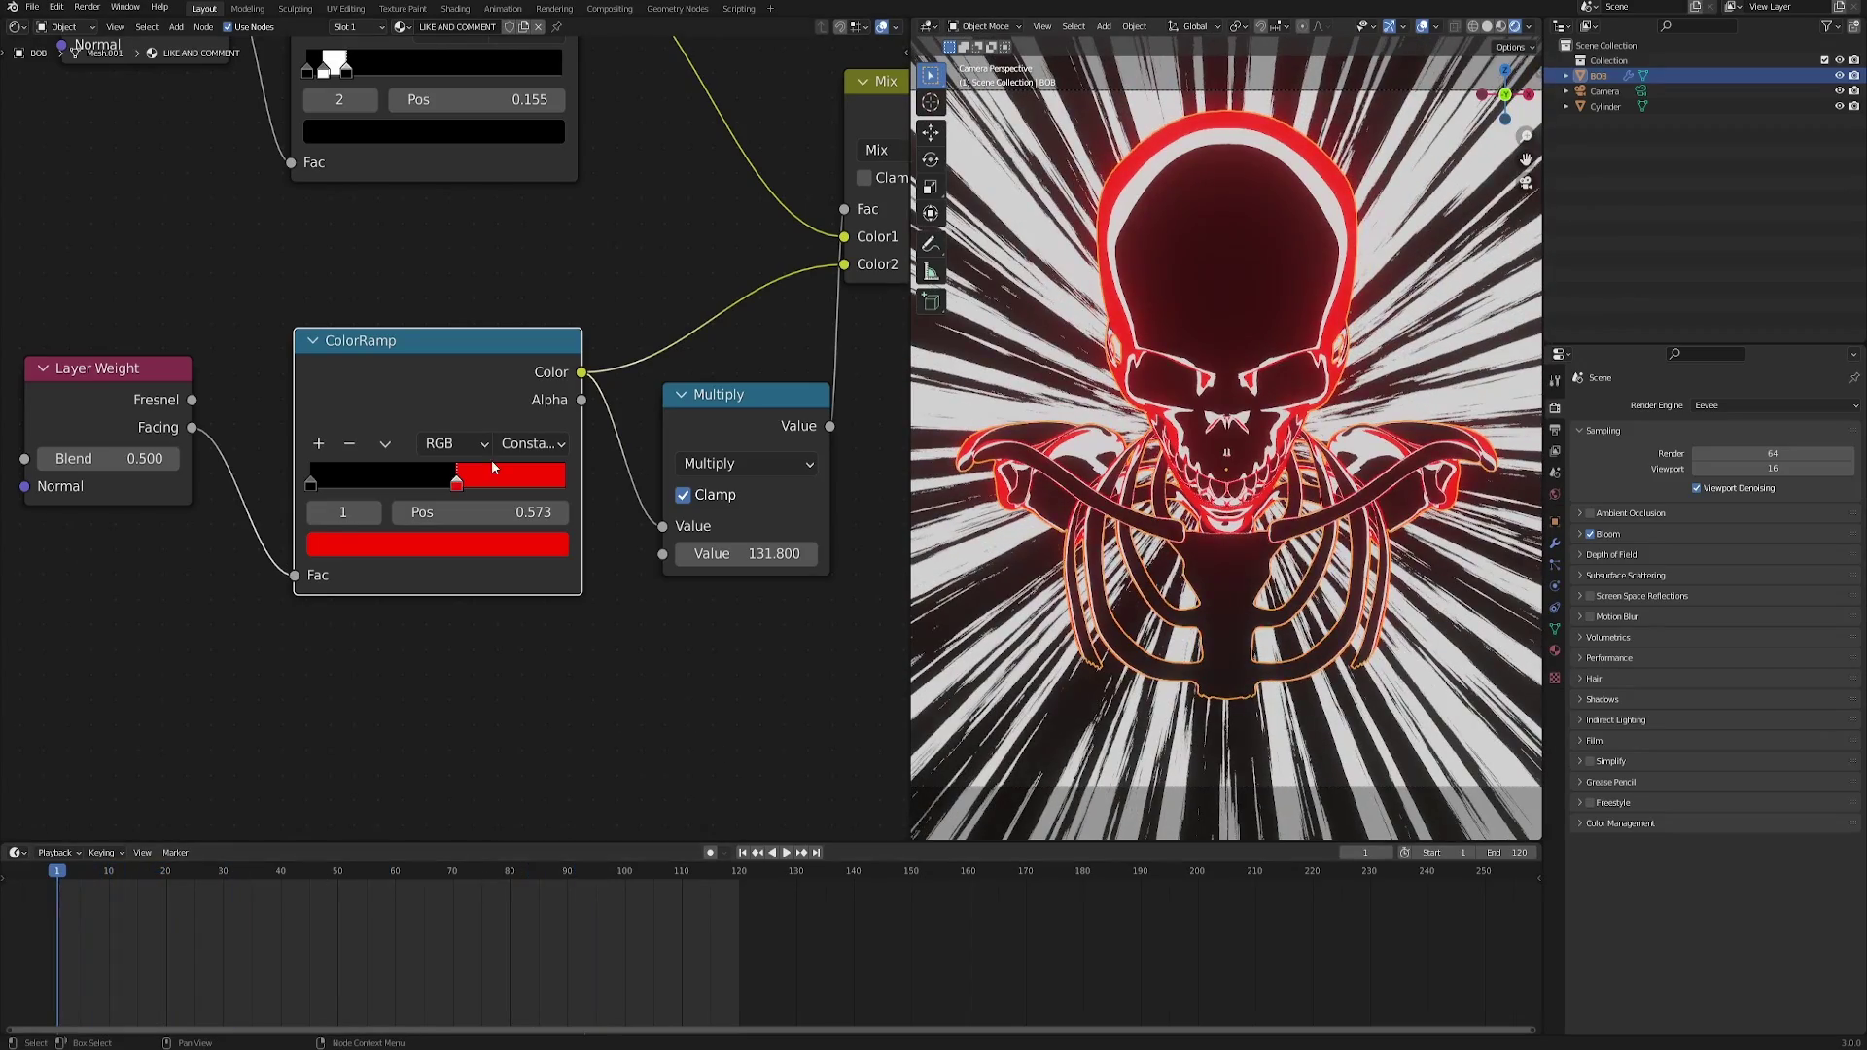
{"action": "left_click_drag", "start_coordinate": [458, 483], "coordinate": [400, 481]}
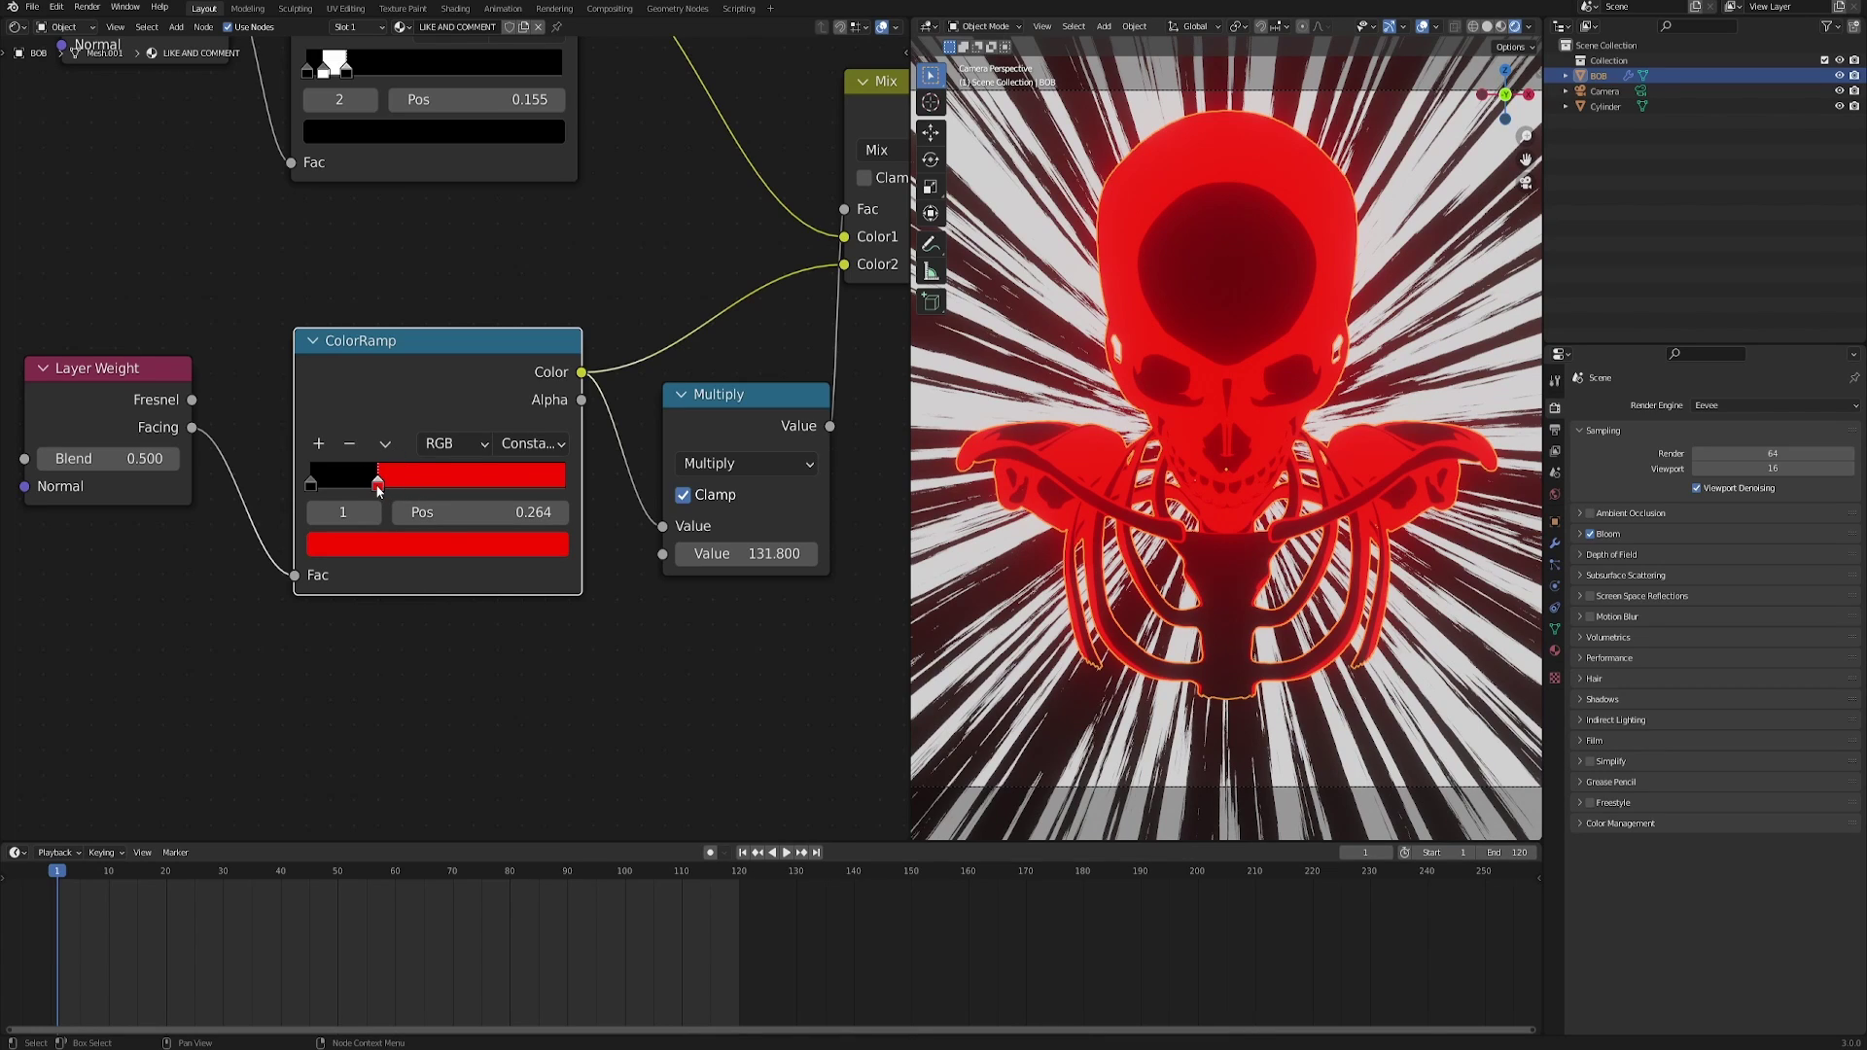
{"action": "left_click_drag", "start_coordinate": [378, 483], "coordinate": [570, 482]}
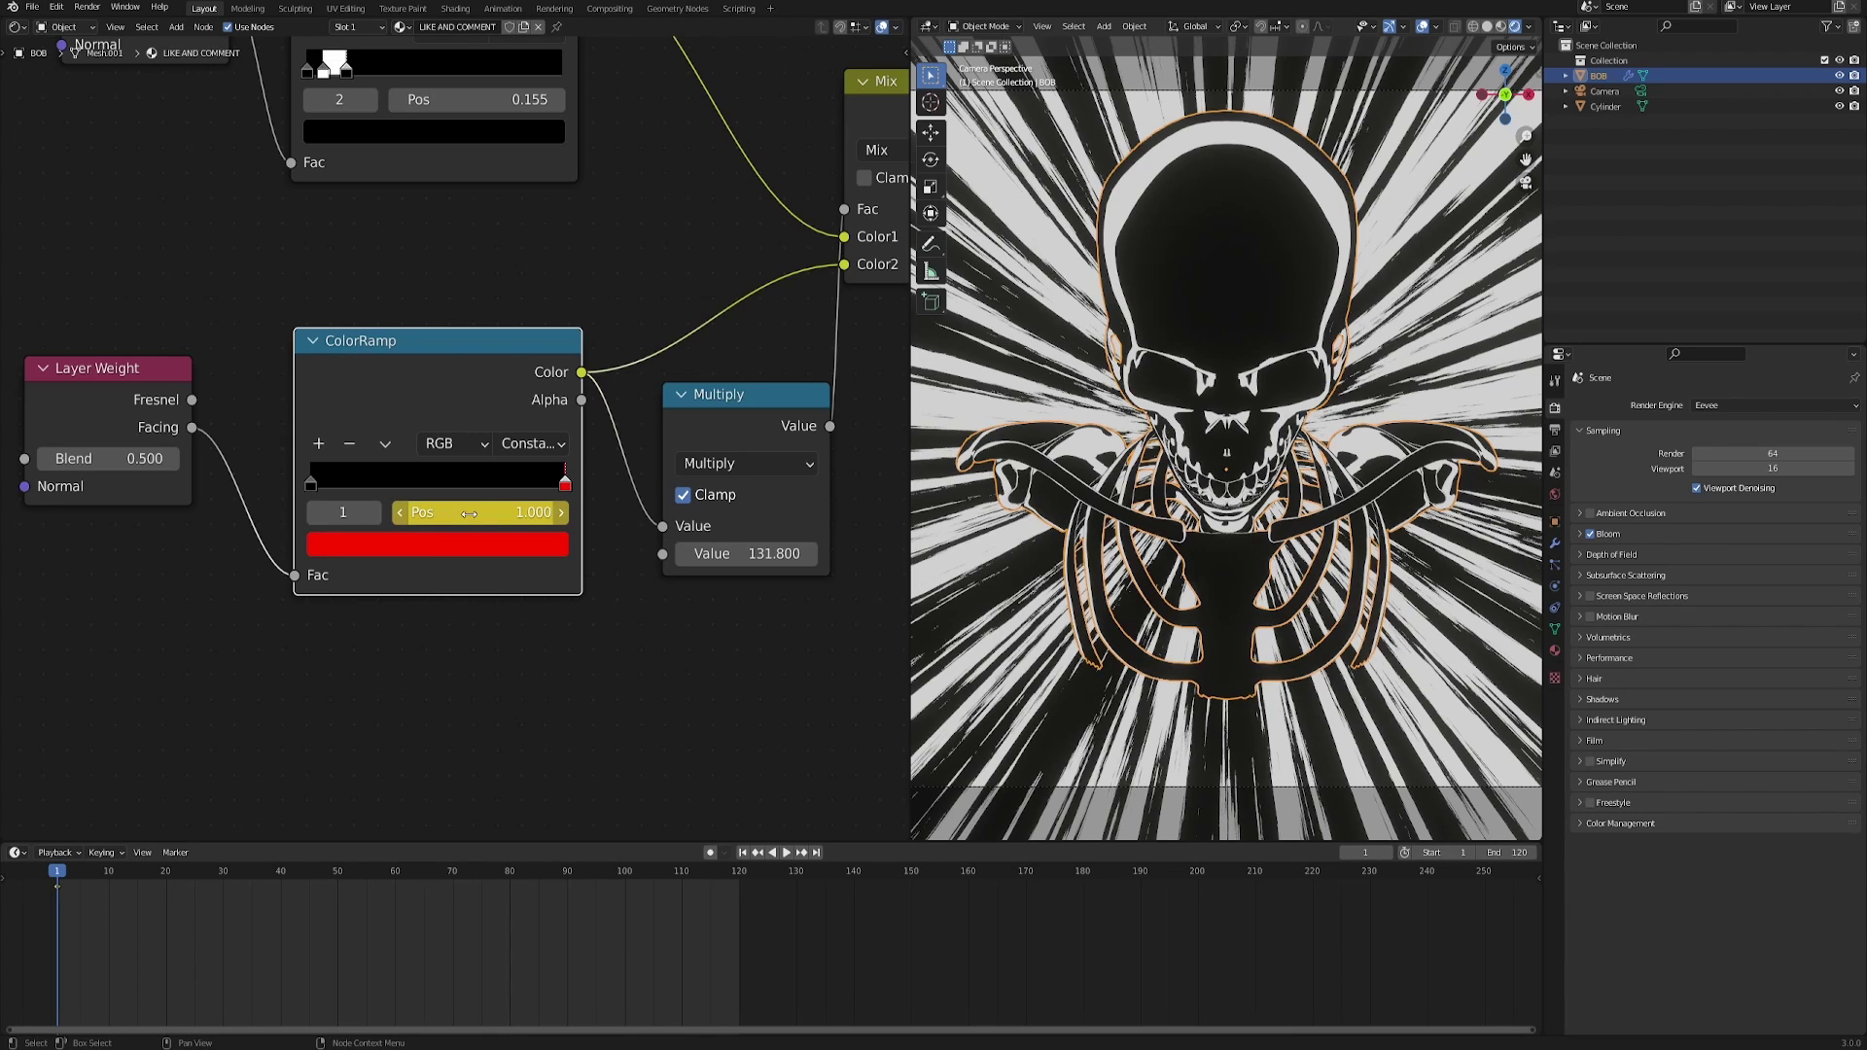
At frame 120, set the red ColorRamp stop's position to 0.300 and keyframe it.
{"action": "left_click_drag", "start_coordinate": [57, 875], "coordinate": [735, 875]}
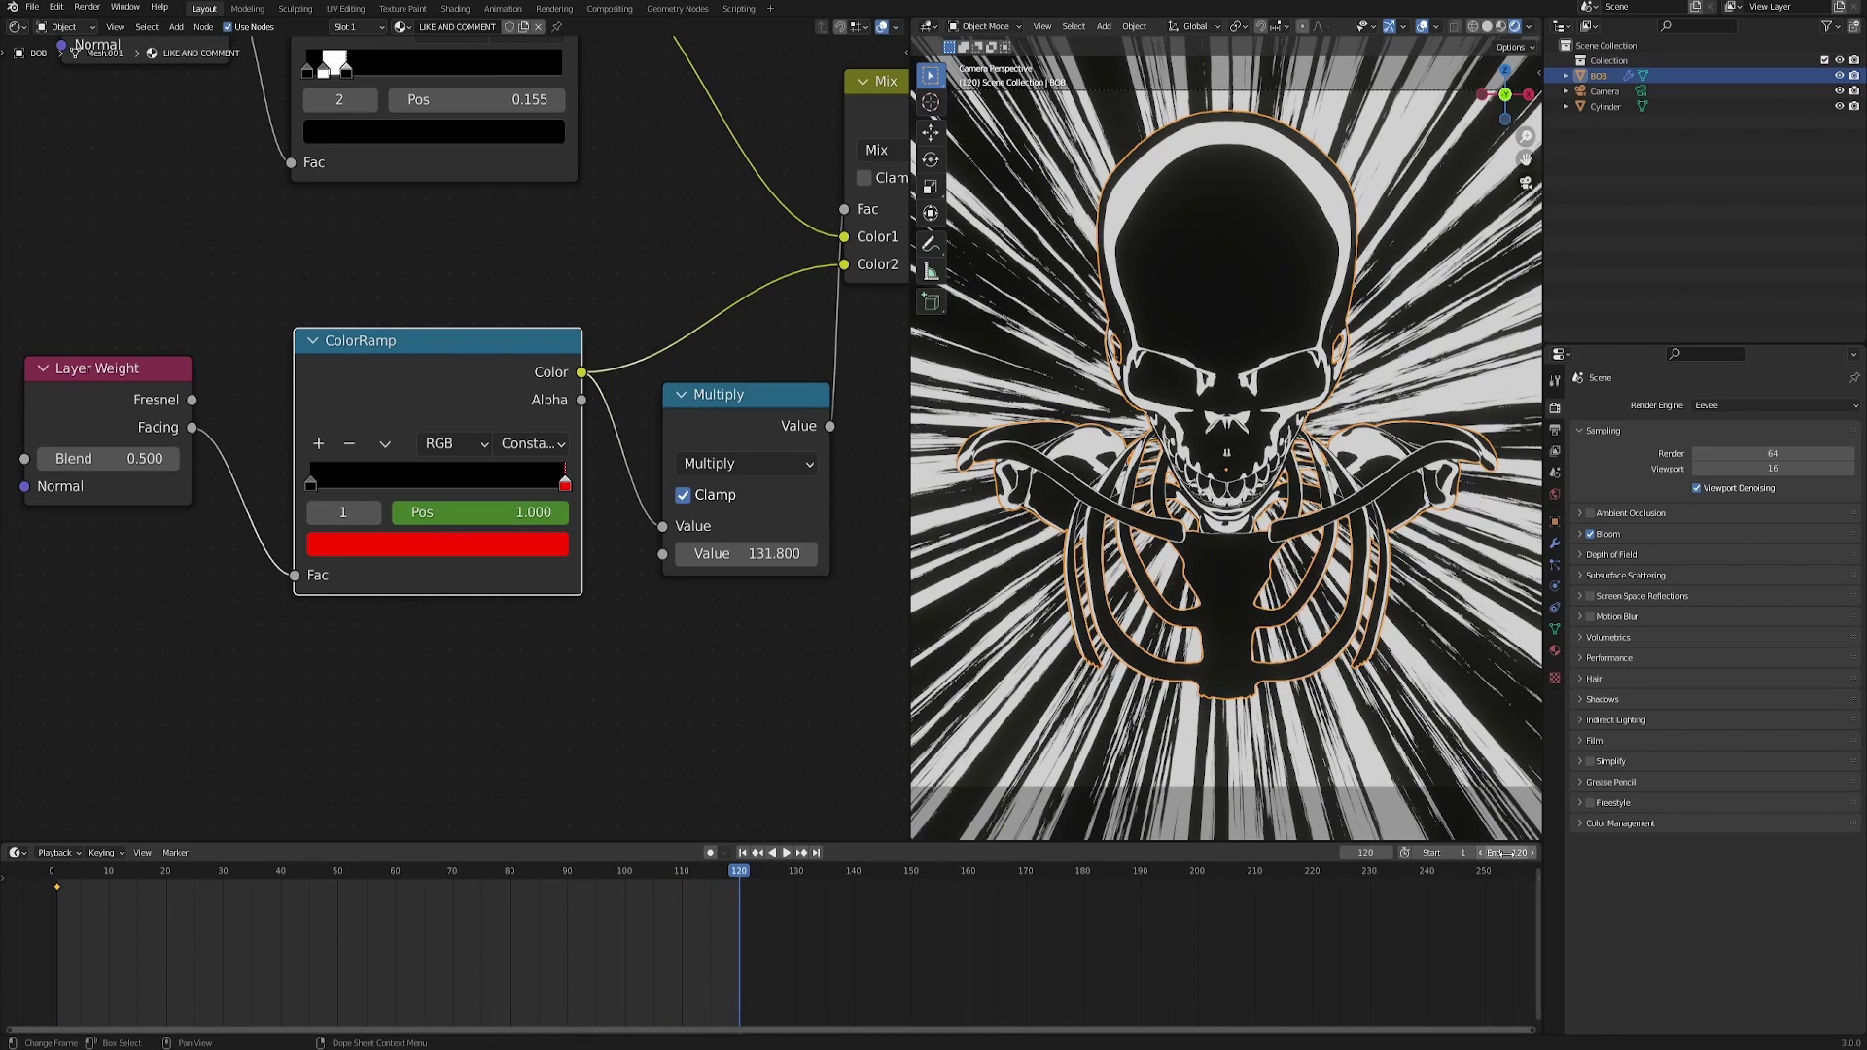
{"action": "mouse_move", "coordinate": [1506, 853]}
{"action": "left_mouse_down"}
{"action": "mouse_move", "coordinate": [1489, 853]}
{"action": "mouse_move", "coordinate": [1506, 853]}
{"action": "left_mouse_up"}
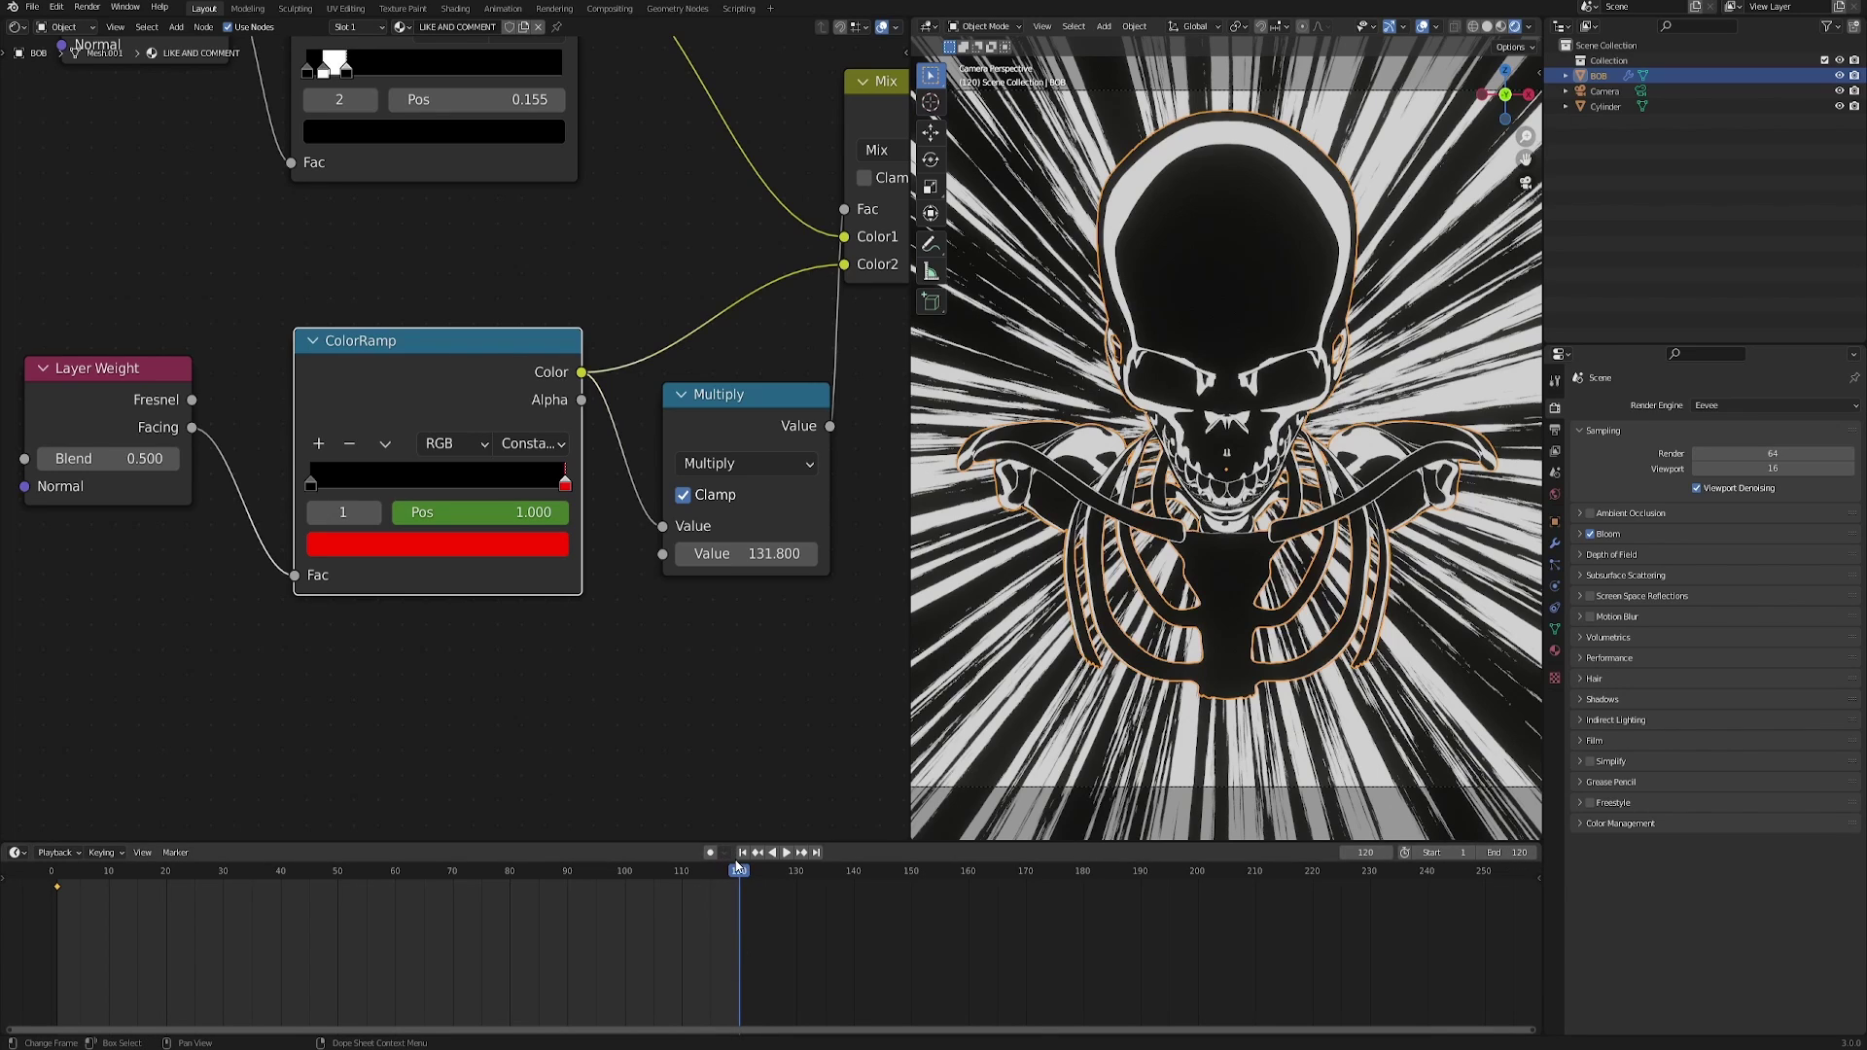
{"action": "left_click_drag", "start_coordinate": [542, 485], "coordinate": [378, 492]}
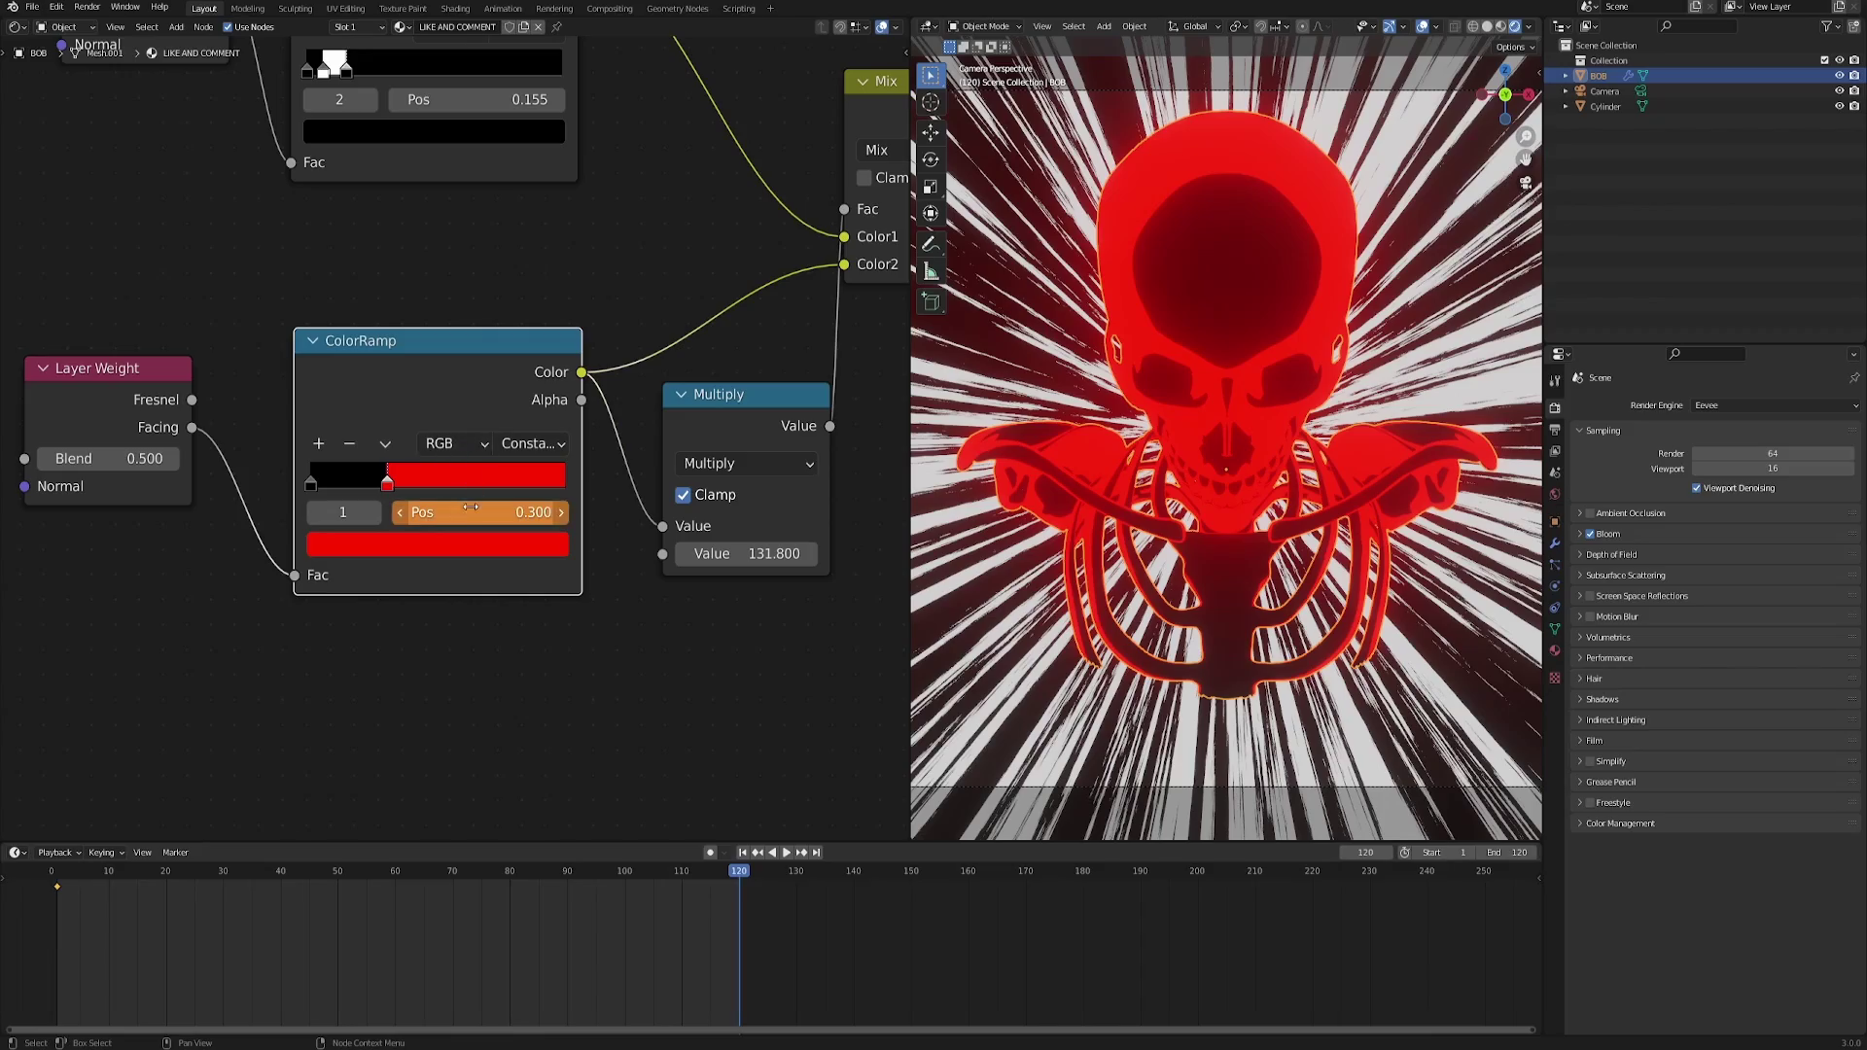
{"action": "key", "text": "i"}
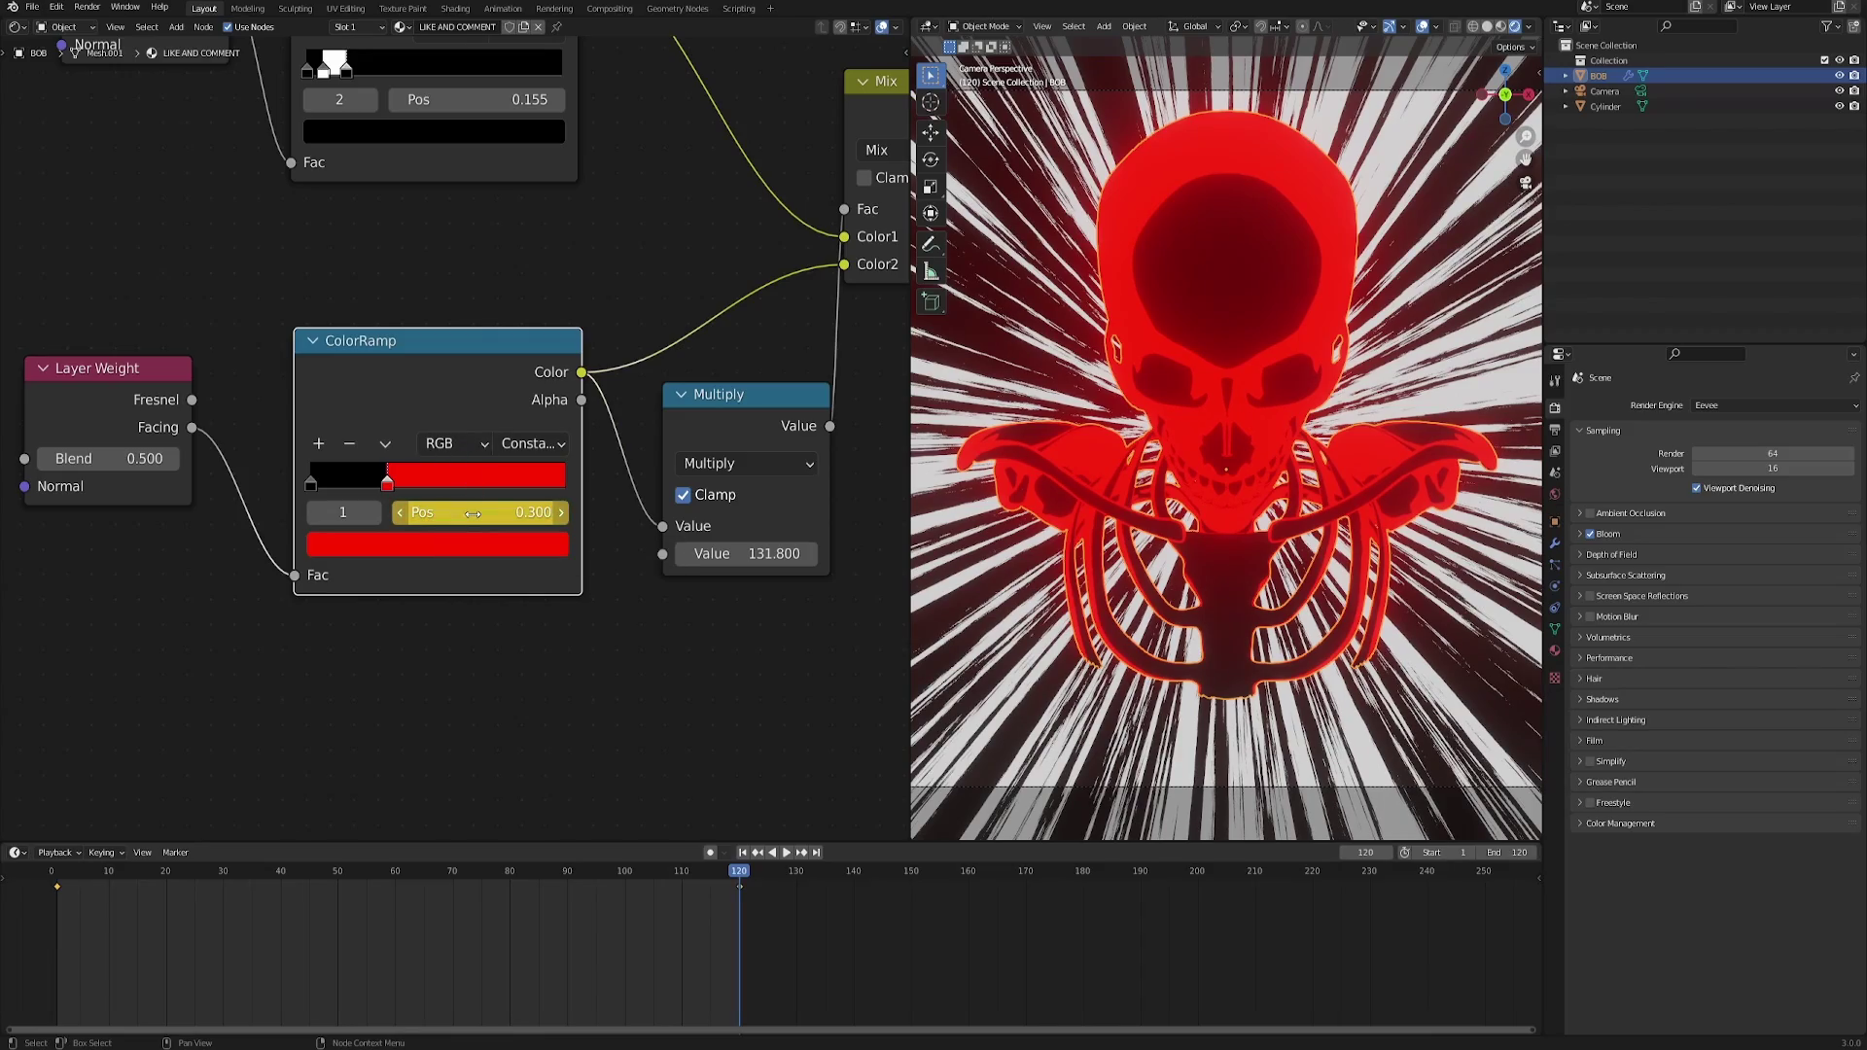
Set the interpolation of the ColorRamp position keyframes to Linear and play the animation.
{"action": "key", "text": "space"}
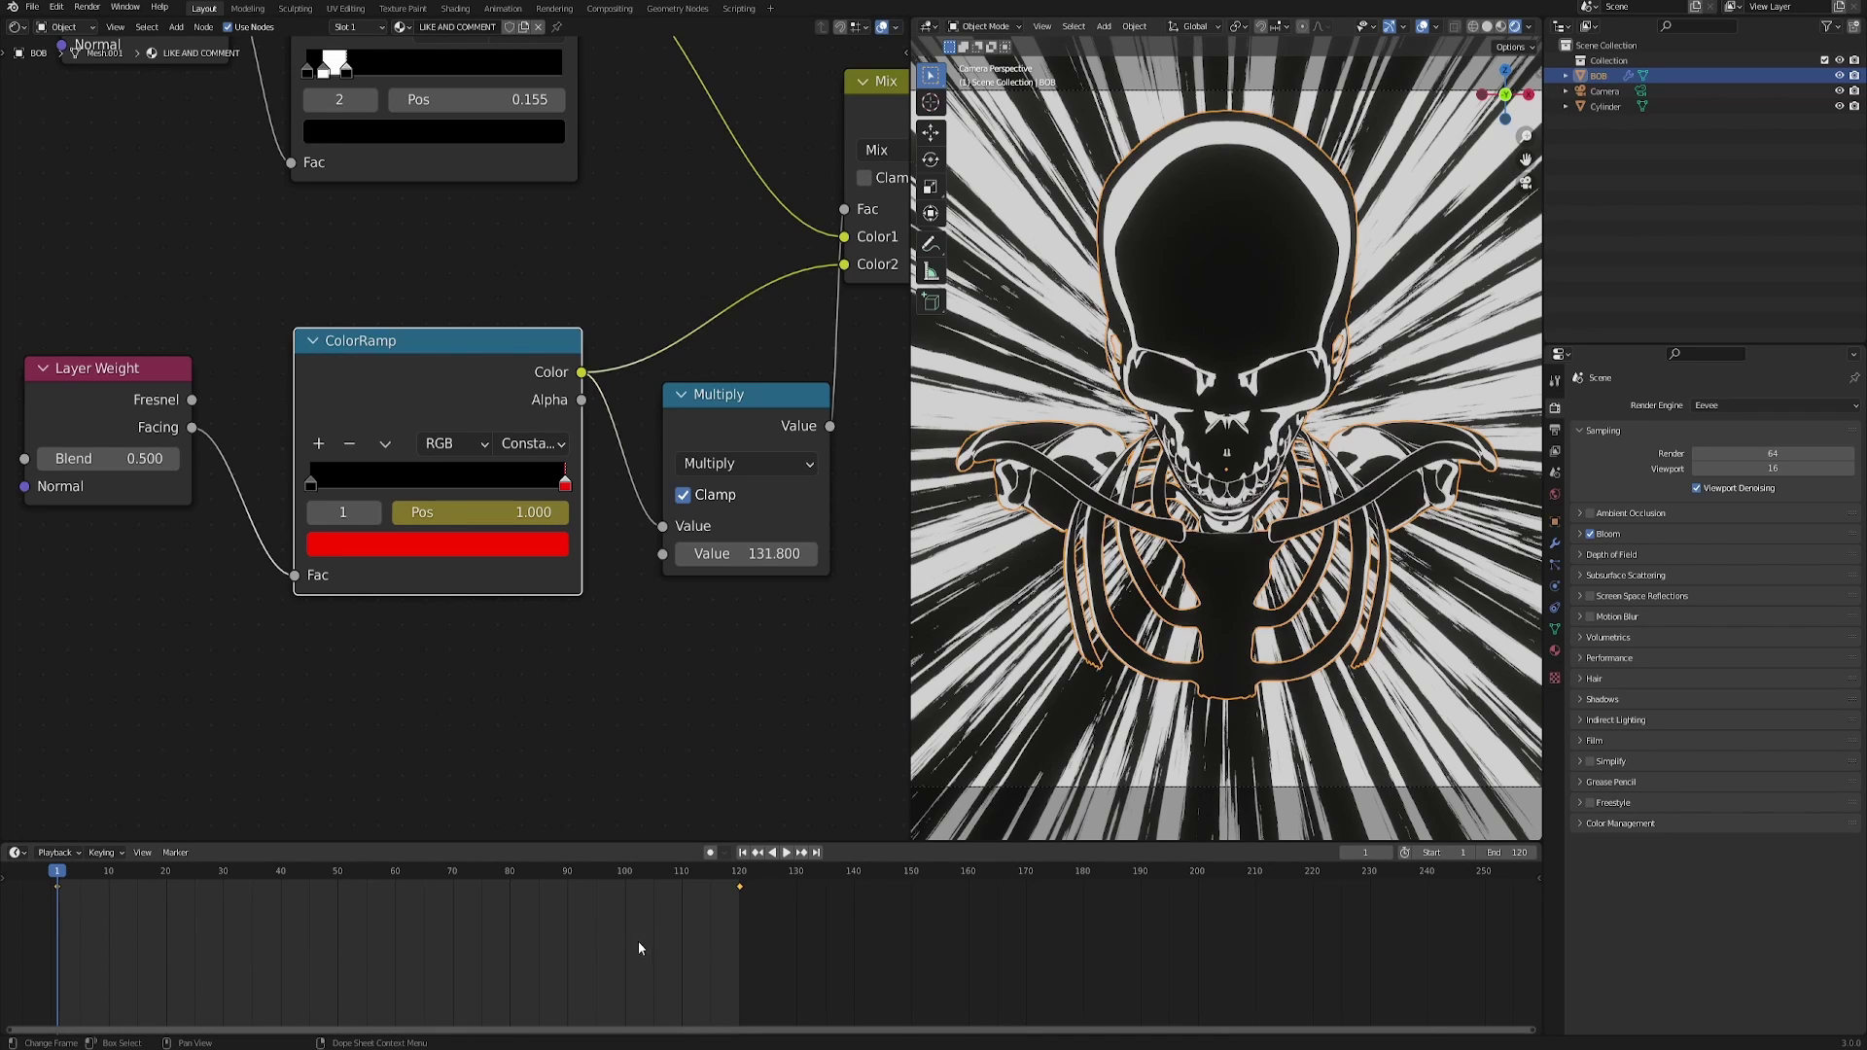
{"action": "key", "text": "t"}
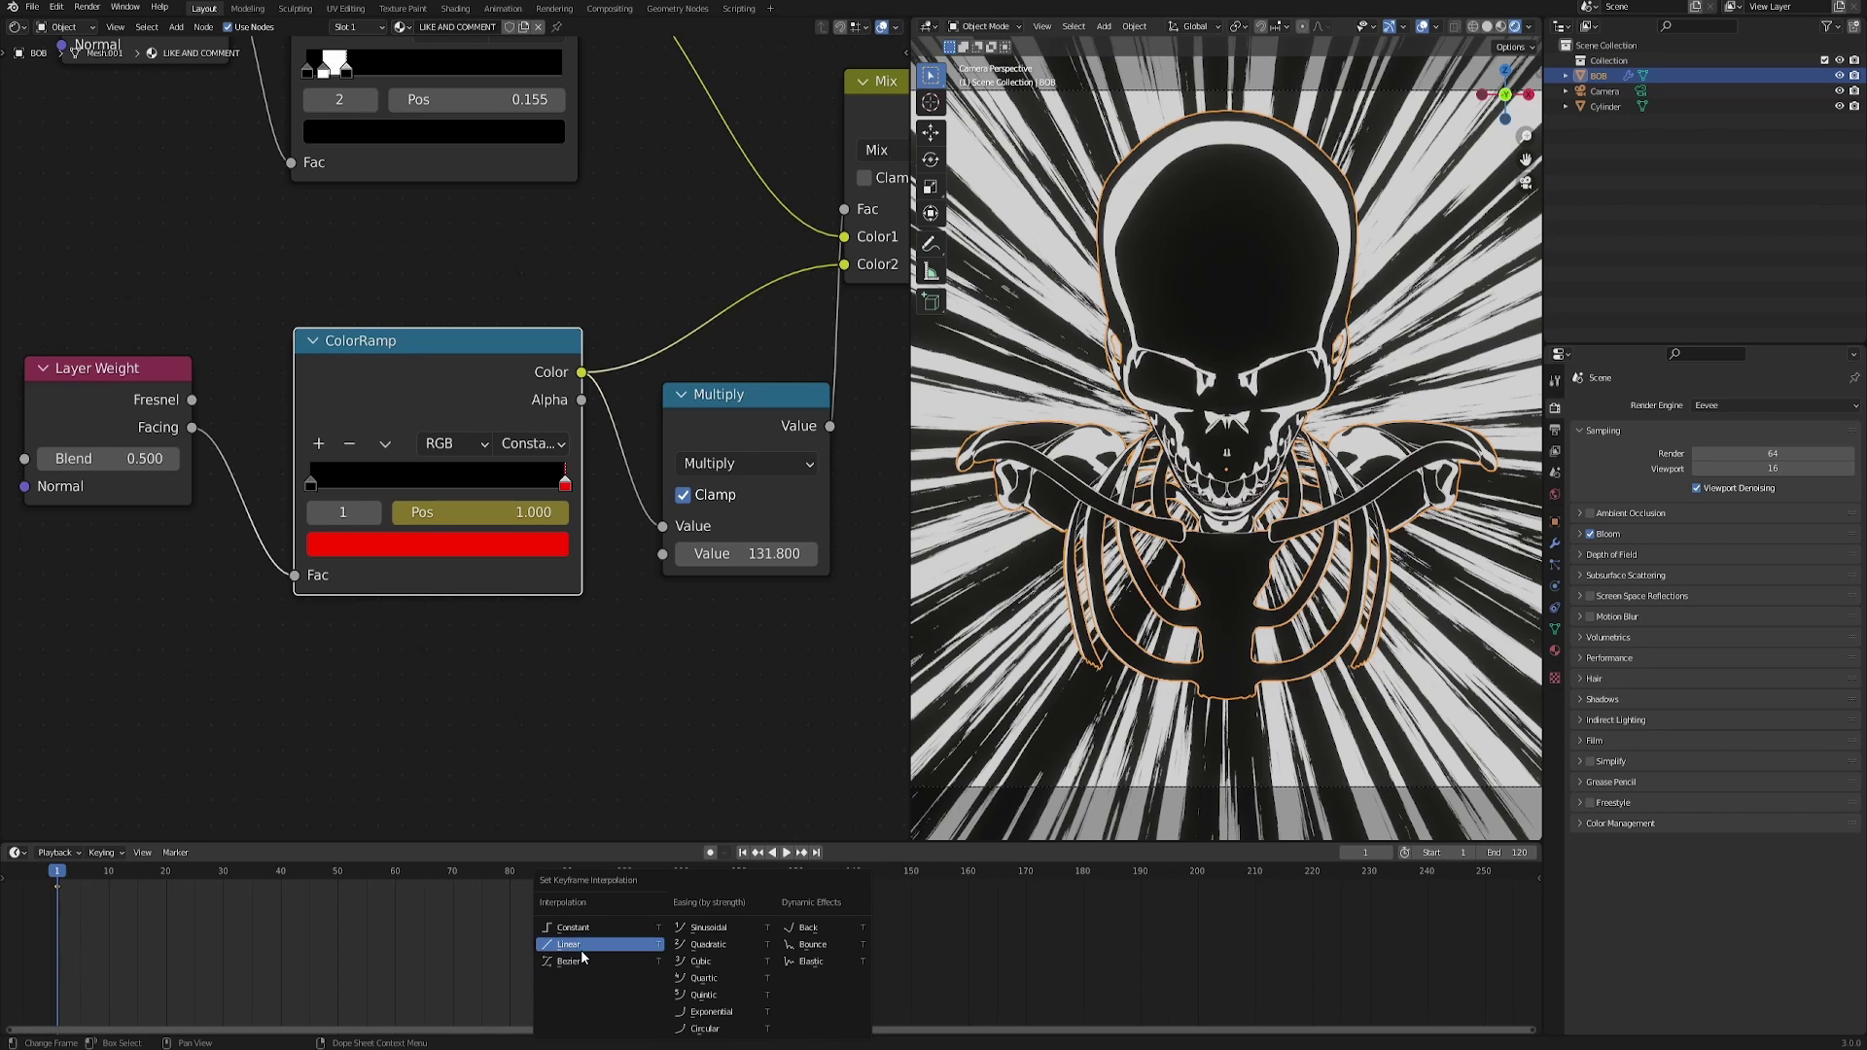
{"action": "left_click", "coordinate": [569, 945]}
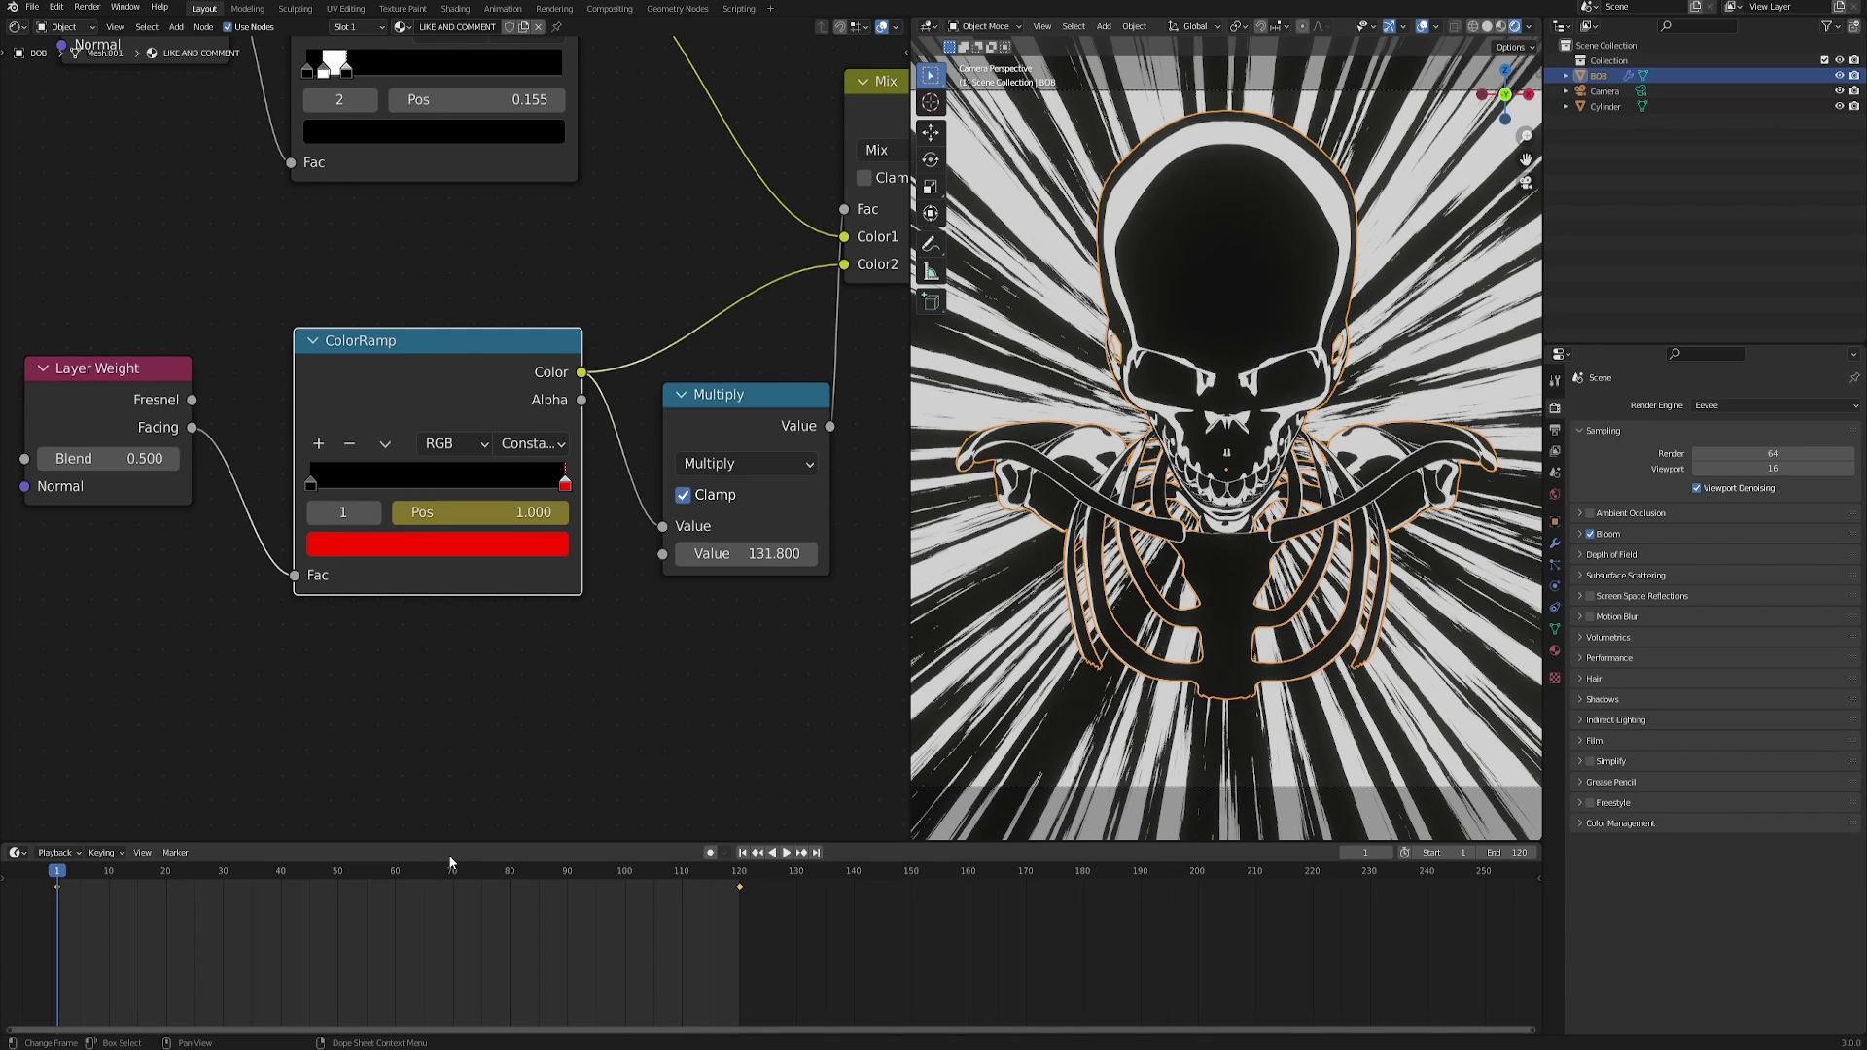
{"action": "key", "text": "space"}
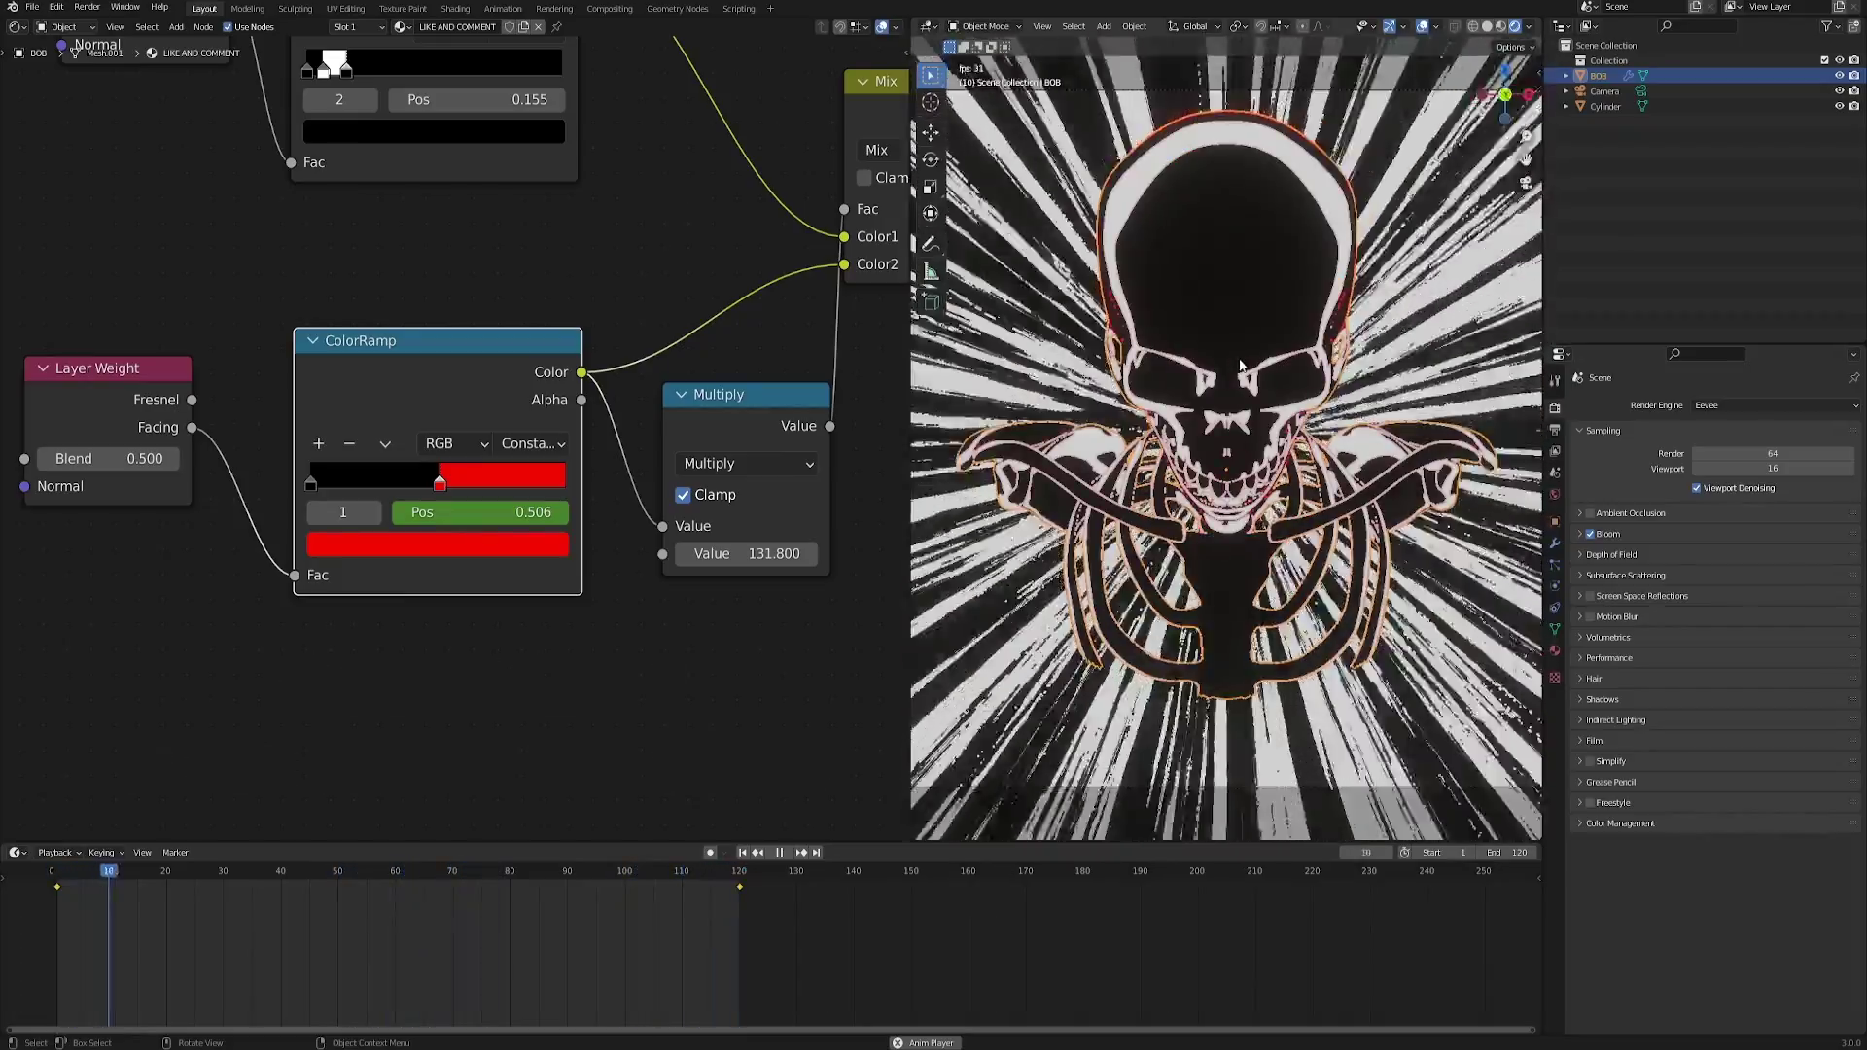
Switch the node editor area to the Graph Editor and insert a Location keyframe on the skeleton at frame 1.
{"action": "left_click", "coordinate": [16, 27]}
{"action": "left_click", "coordinate": [206, 114]}
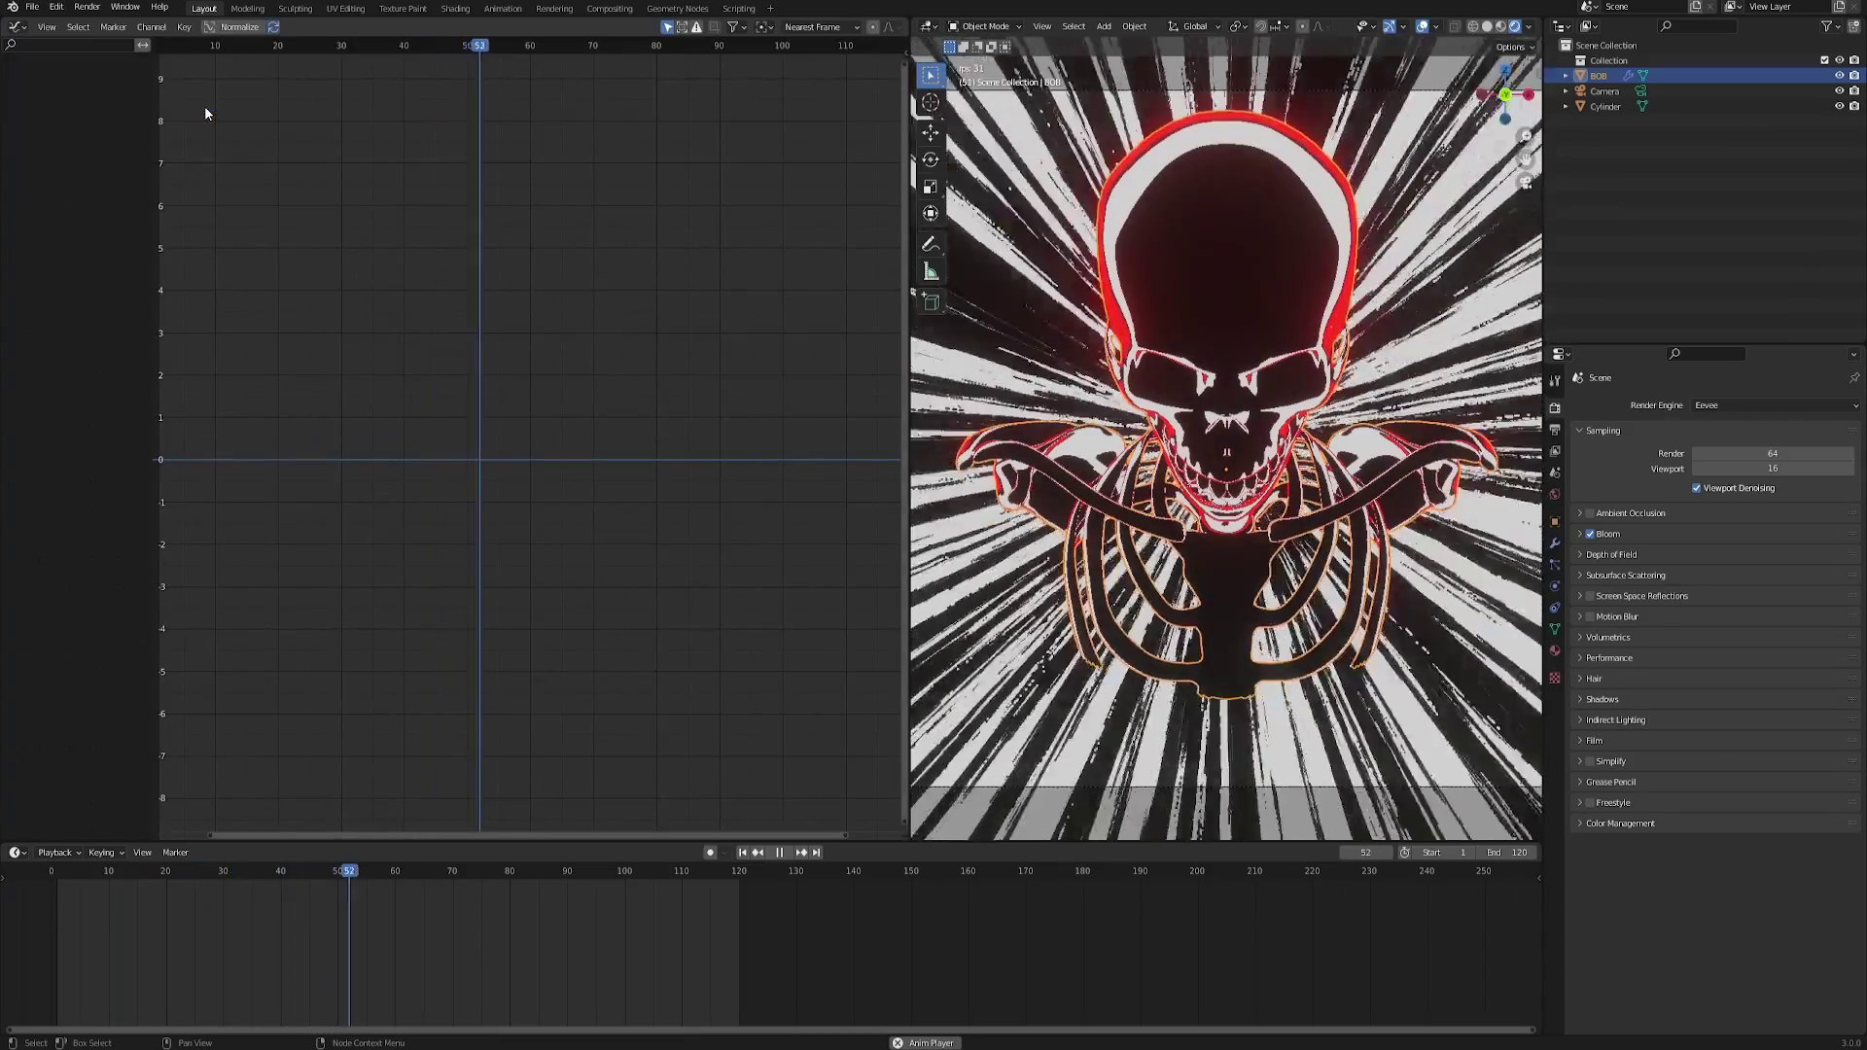
{"action": "key", "text": "Escape"}
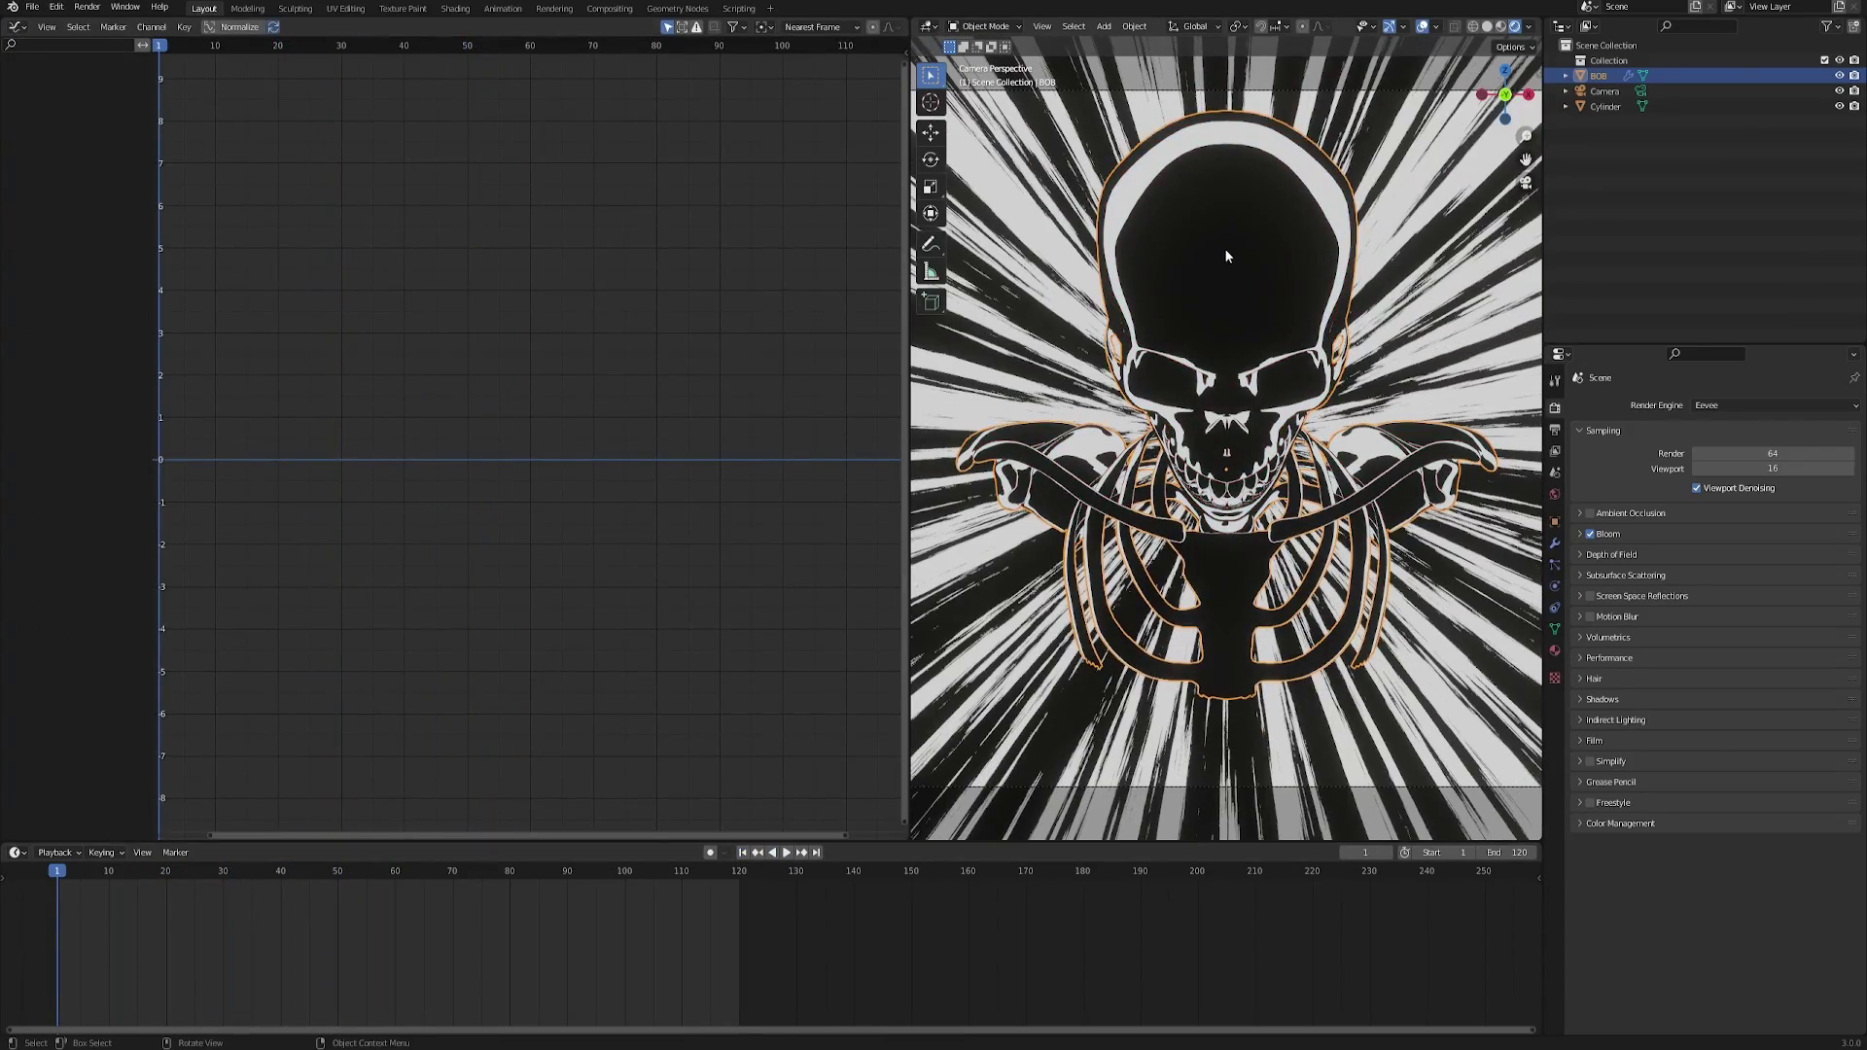
{"action": "key", "text": "i"}
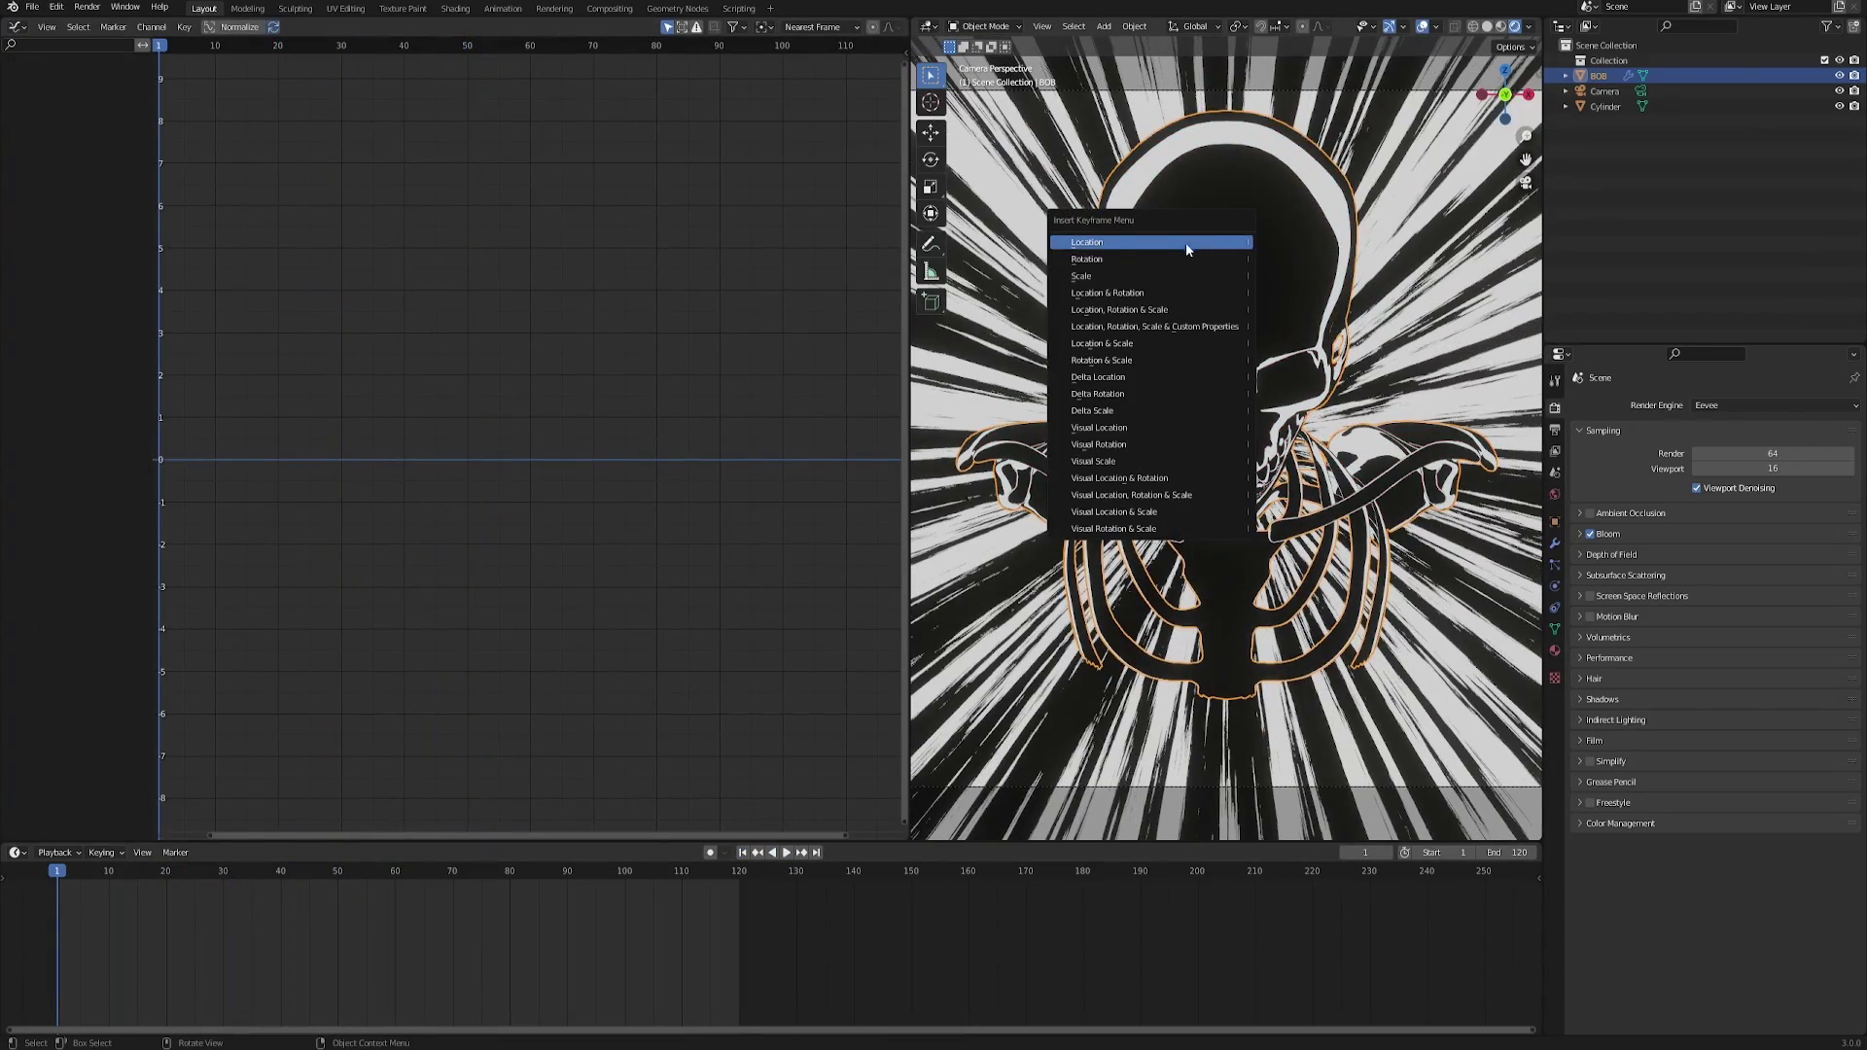
{"action": "left_click", "coordinate": [1097, 247]}
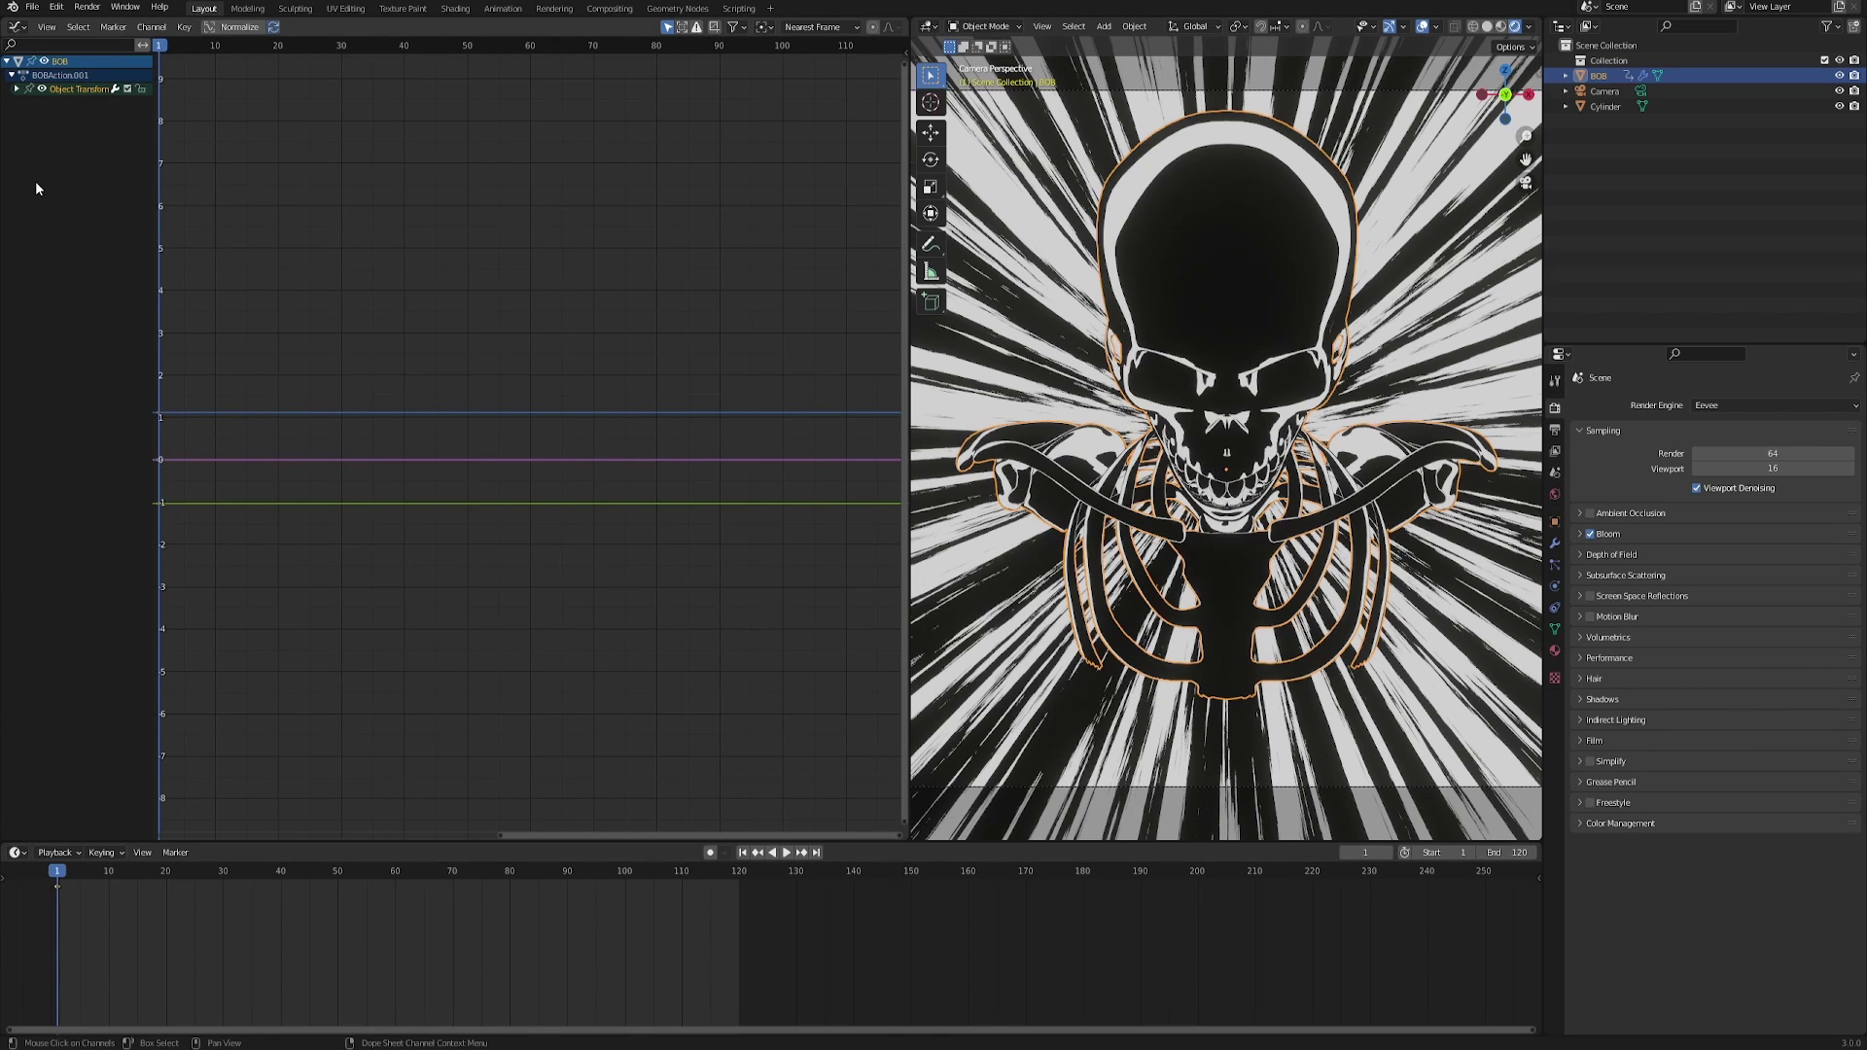
Add a Noise modifier to the skeleton's Z Location curve.
{"action": "left_click", "coordinate": [16, 90]}
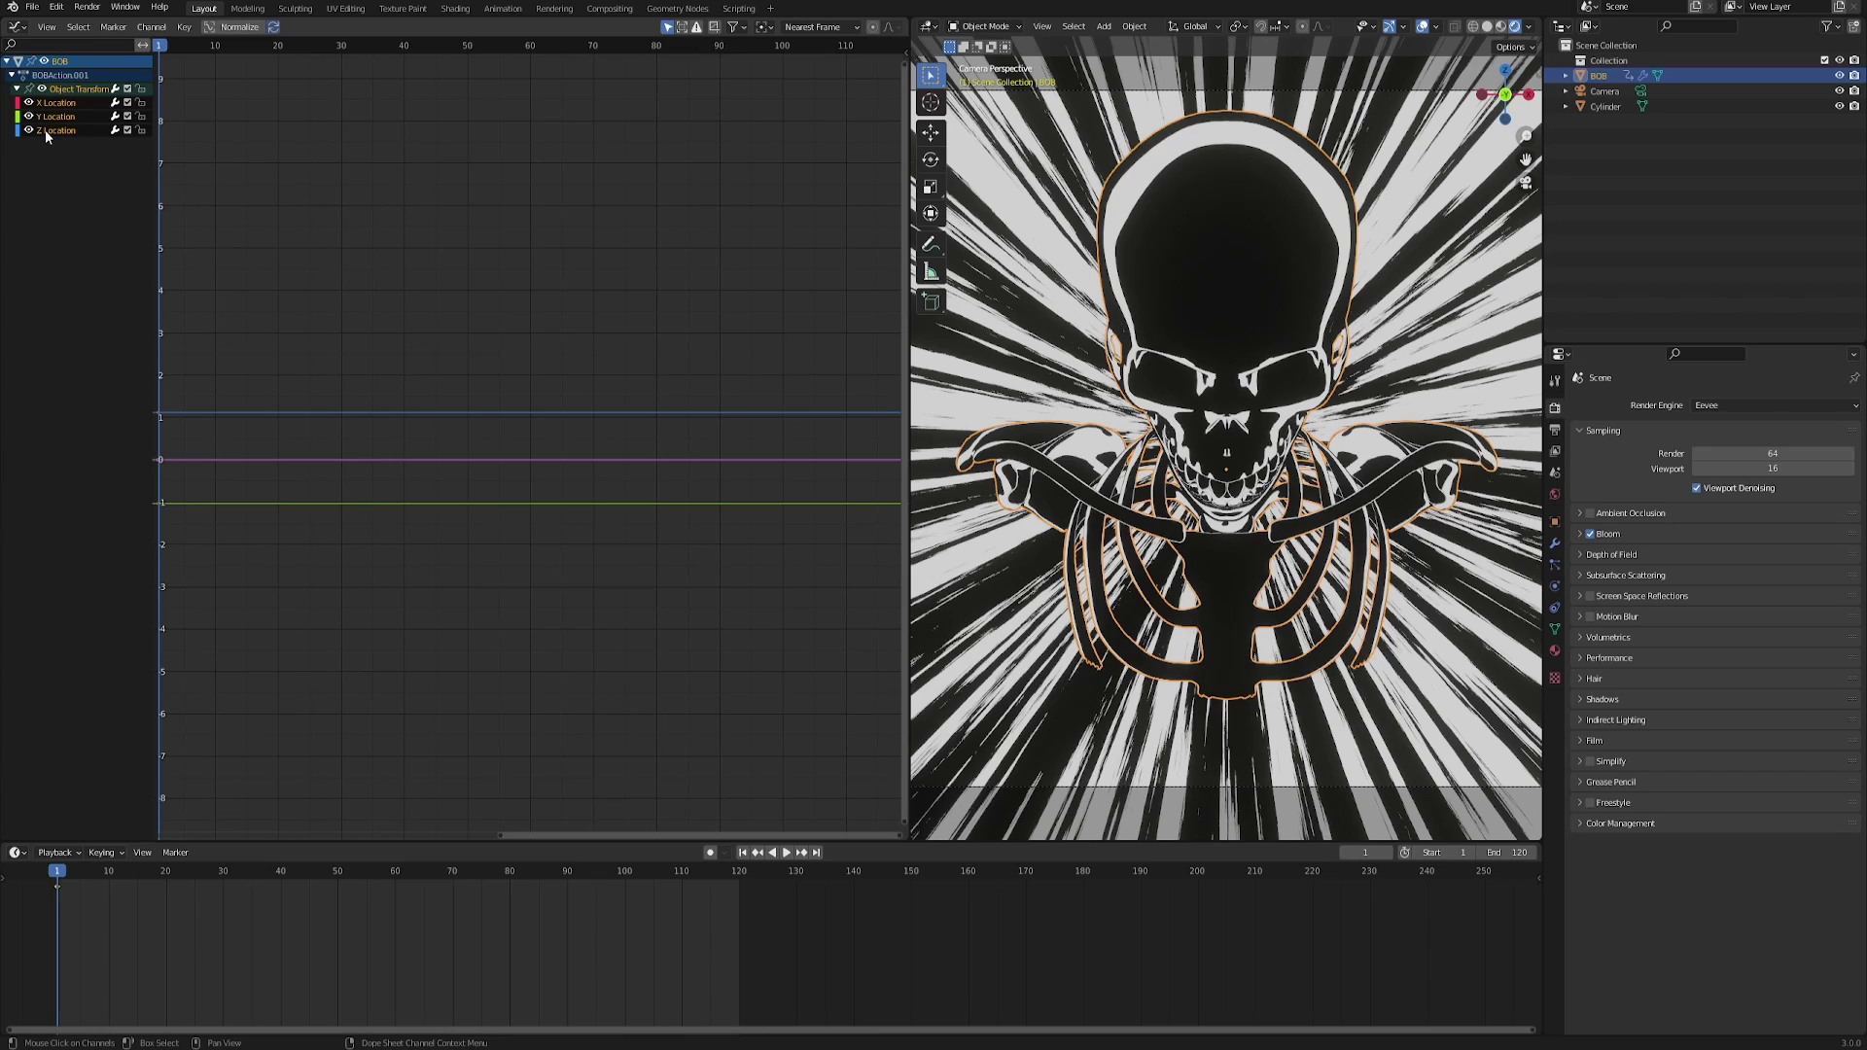
{"action": "left_click", "coordinate": [44, 131]}
{"action": "key", "text": "n"}
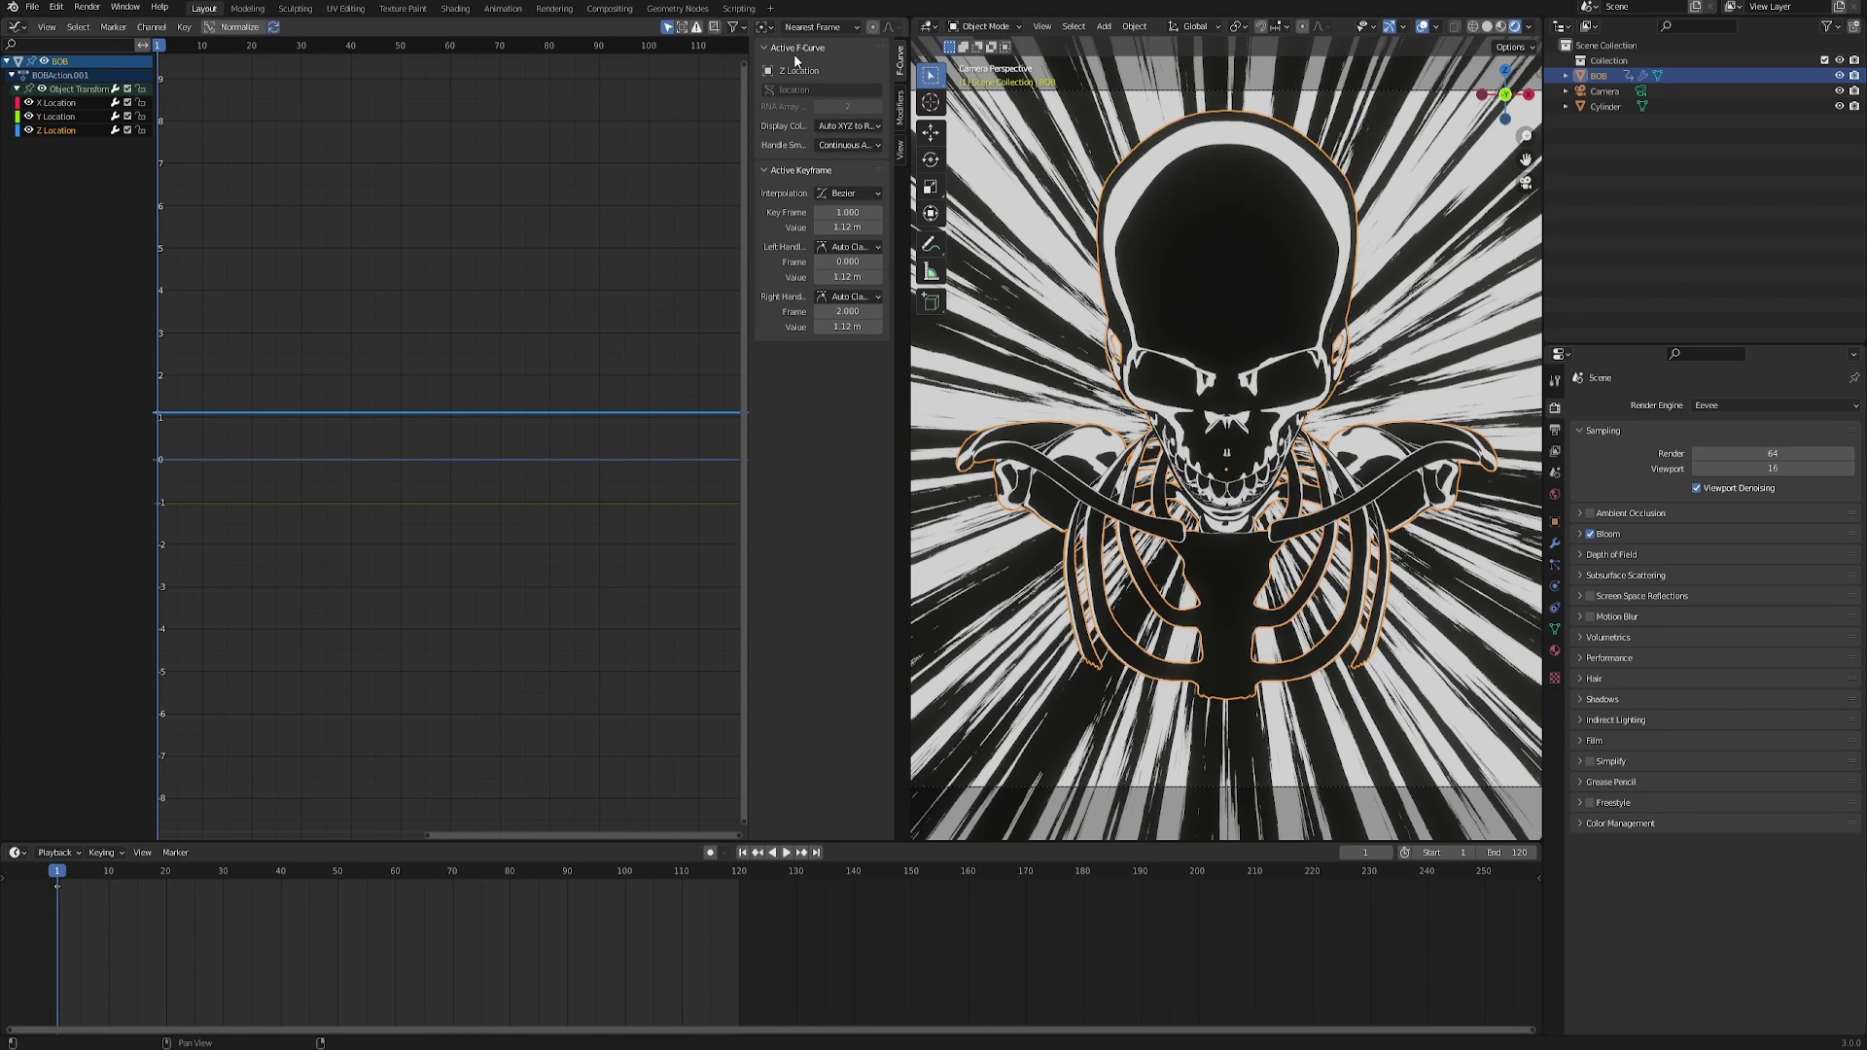
{"action": "left_click", "coordinate": [901, 109]}
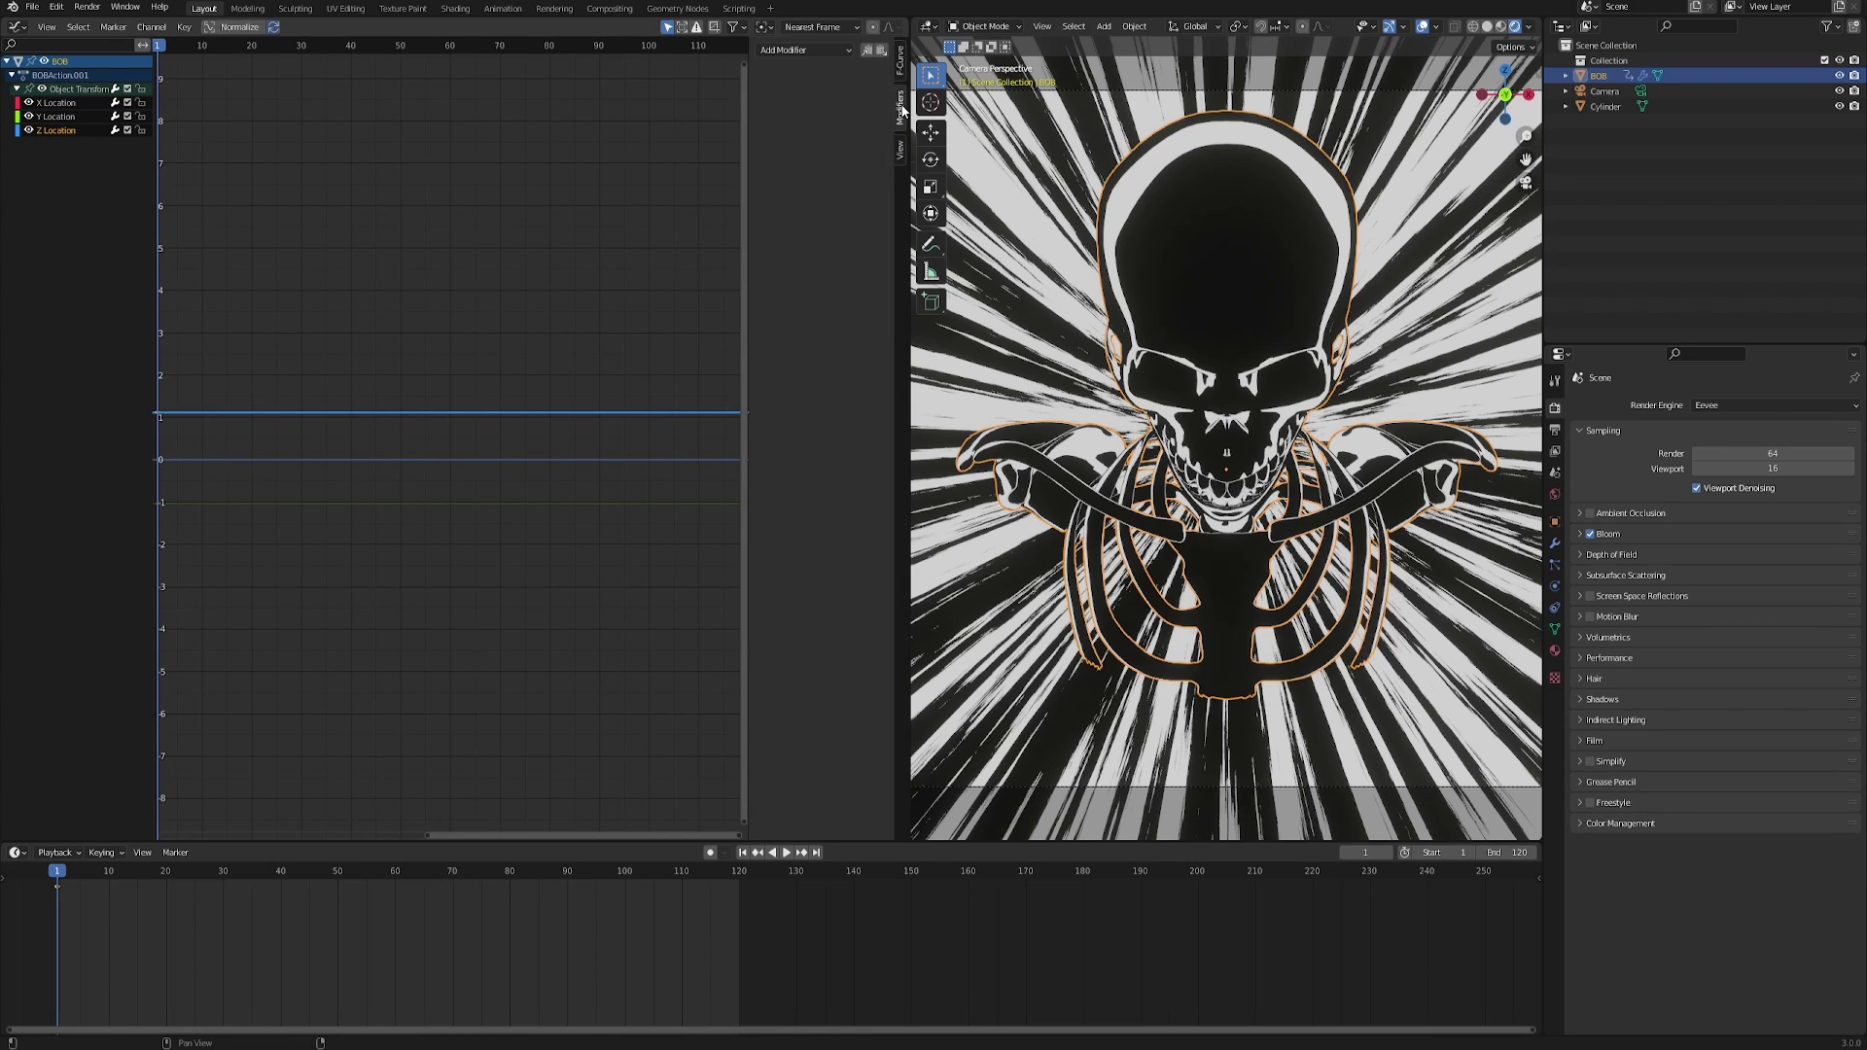
{"action": "left_click", "coordinate": [787, 50]}
{"action": "left_click", "coordinate": [794, 135]}
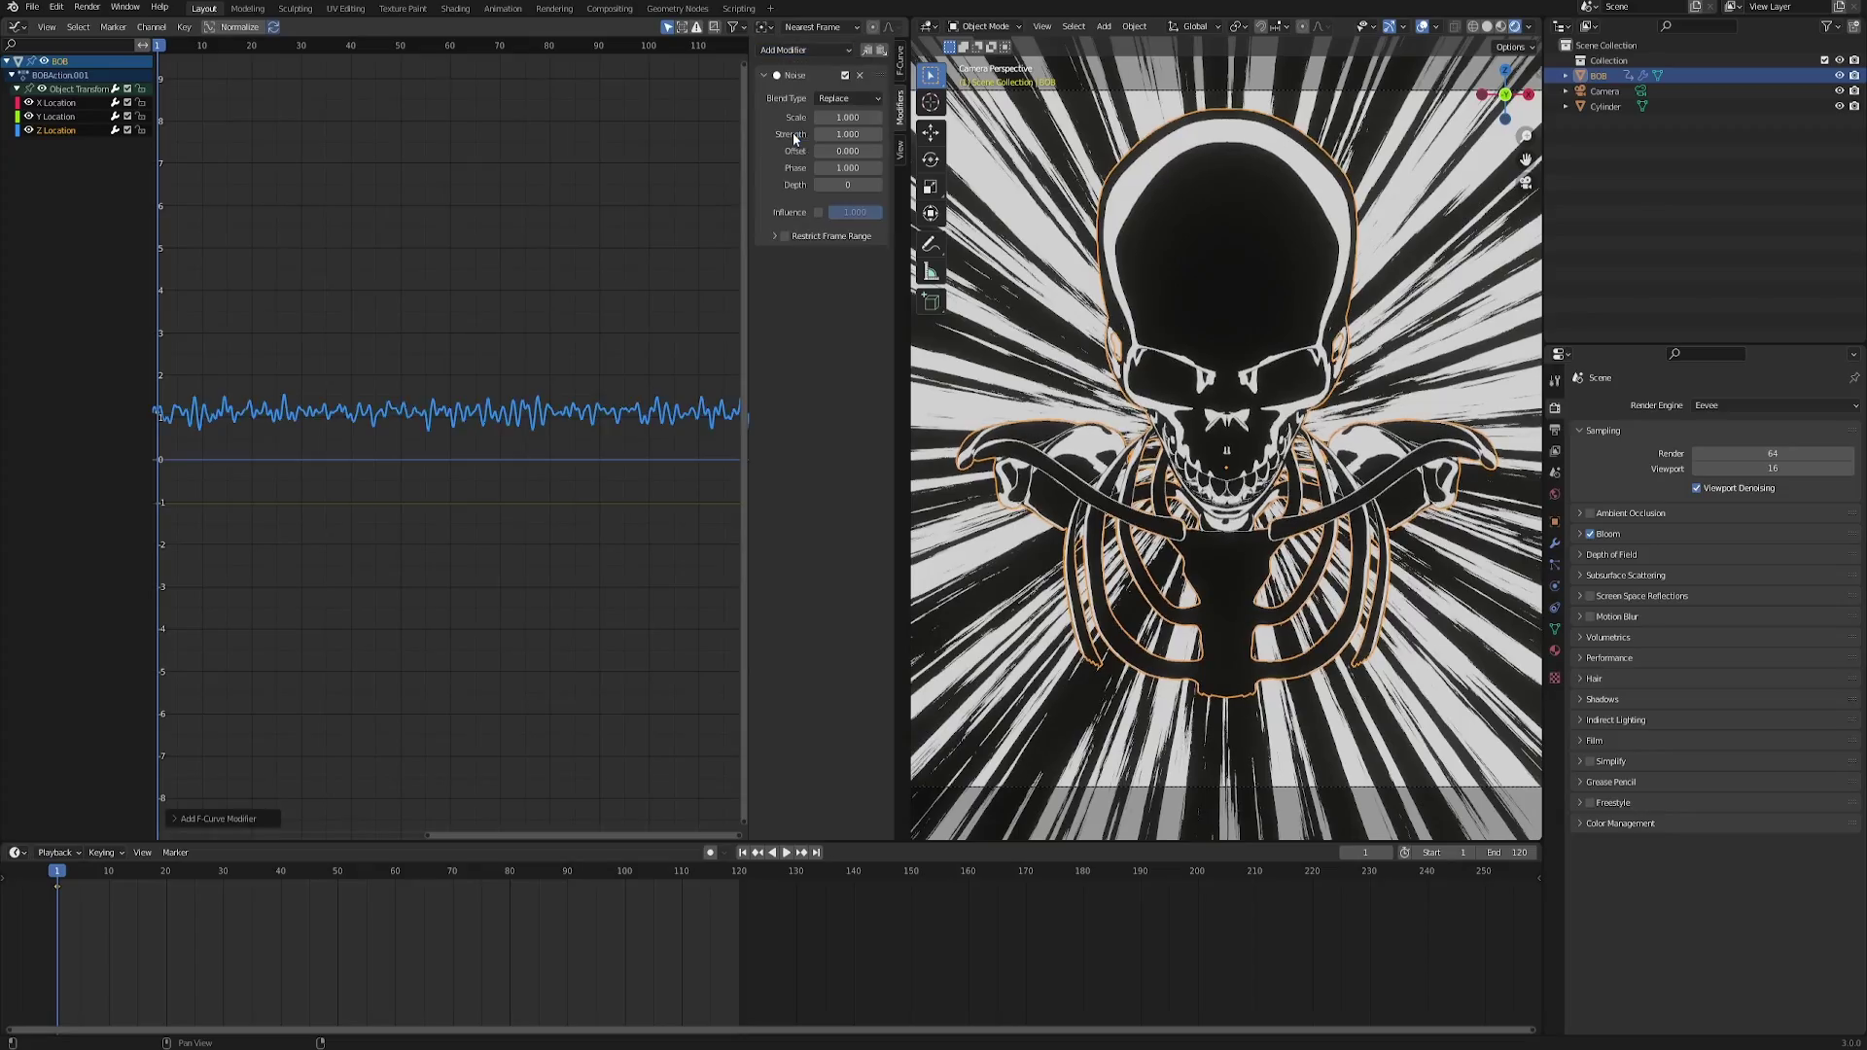
Set the Noise modifier's strength to 0.06 while the animation plays.
{"action": "left_click", "coordinate": [786, 853]}
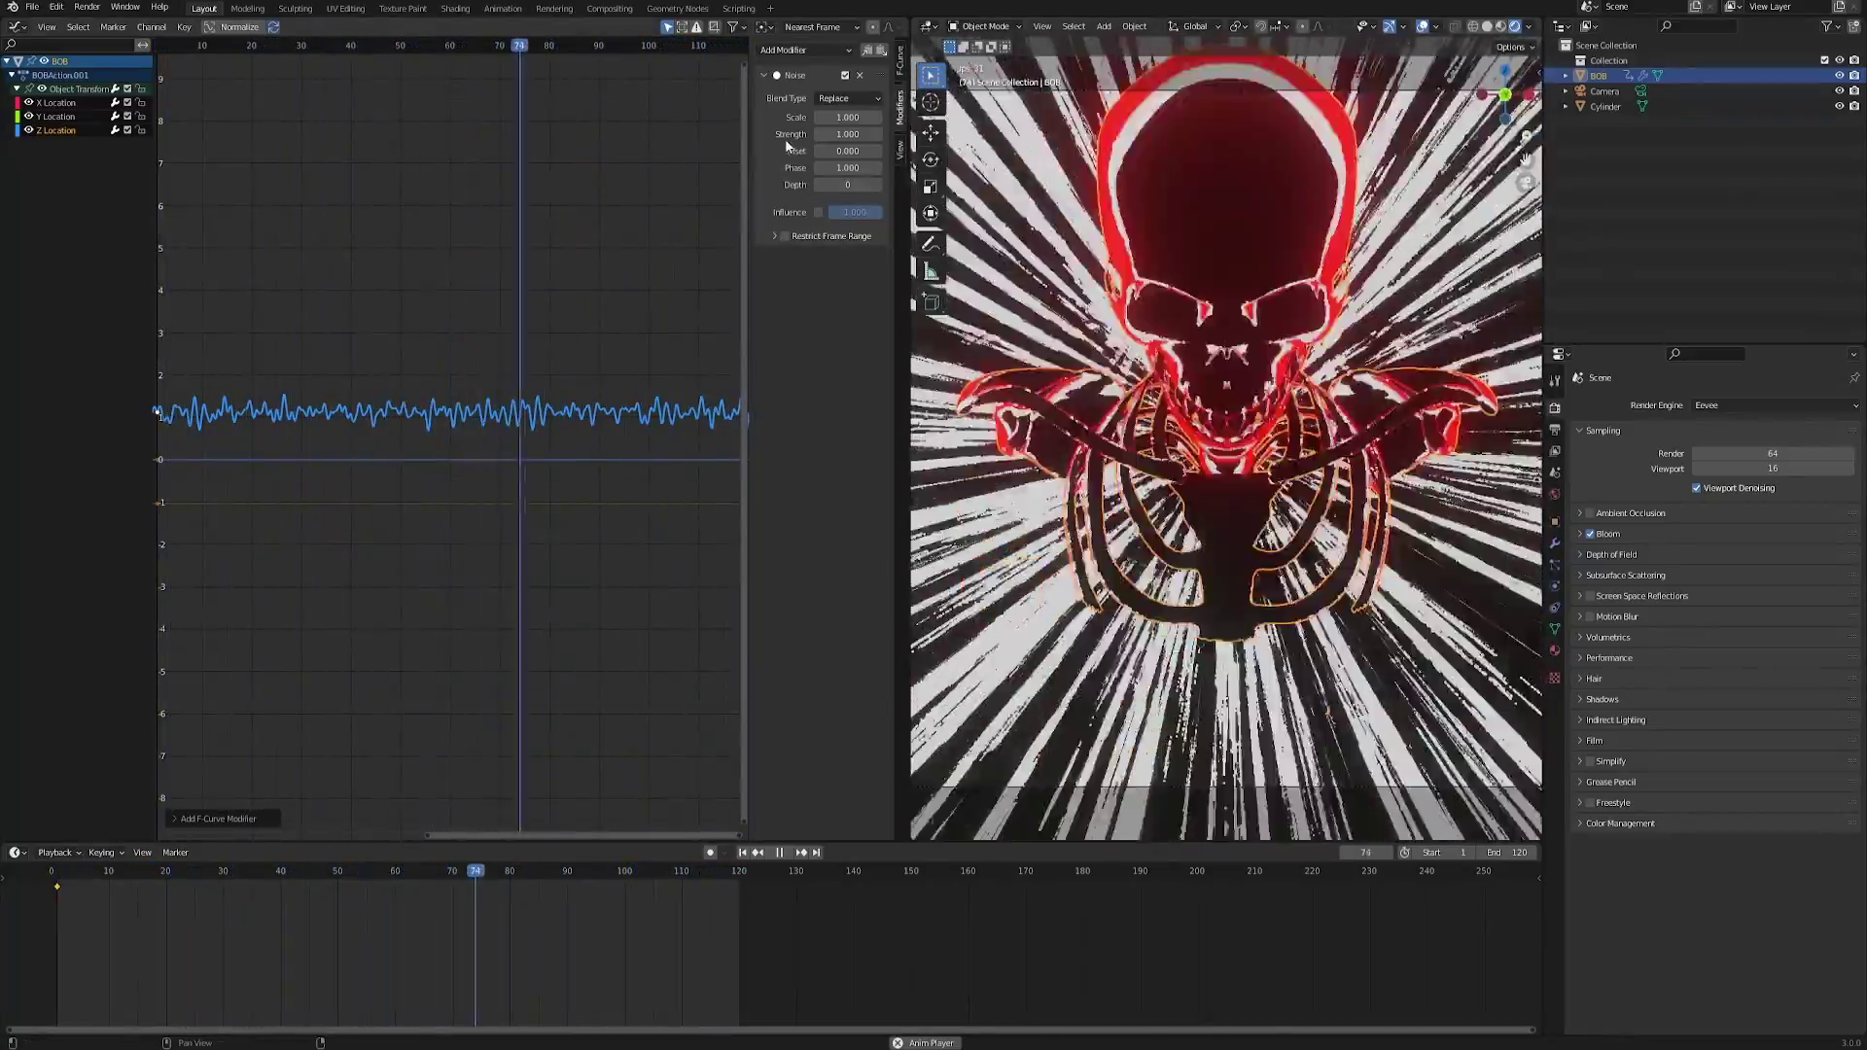
{"action": "left_click_drag", "start_coordinate": [847, 134], "coordinate": [757, 134]}
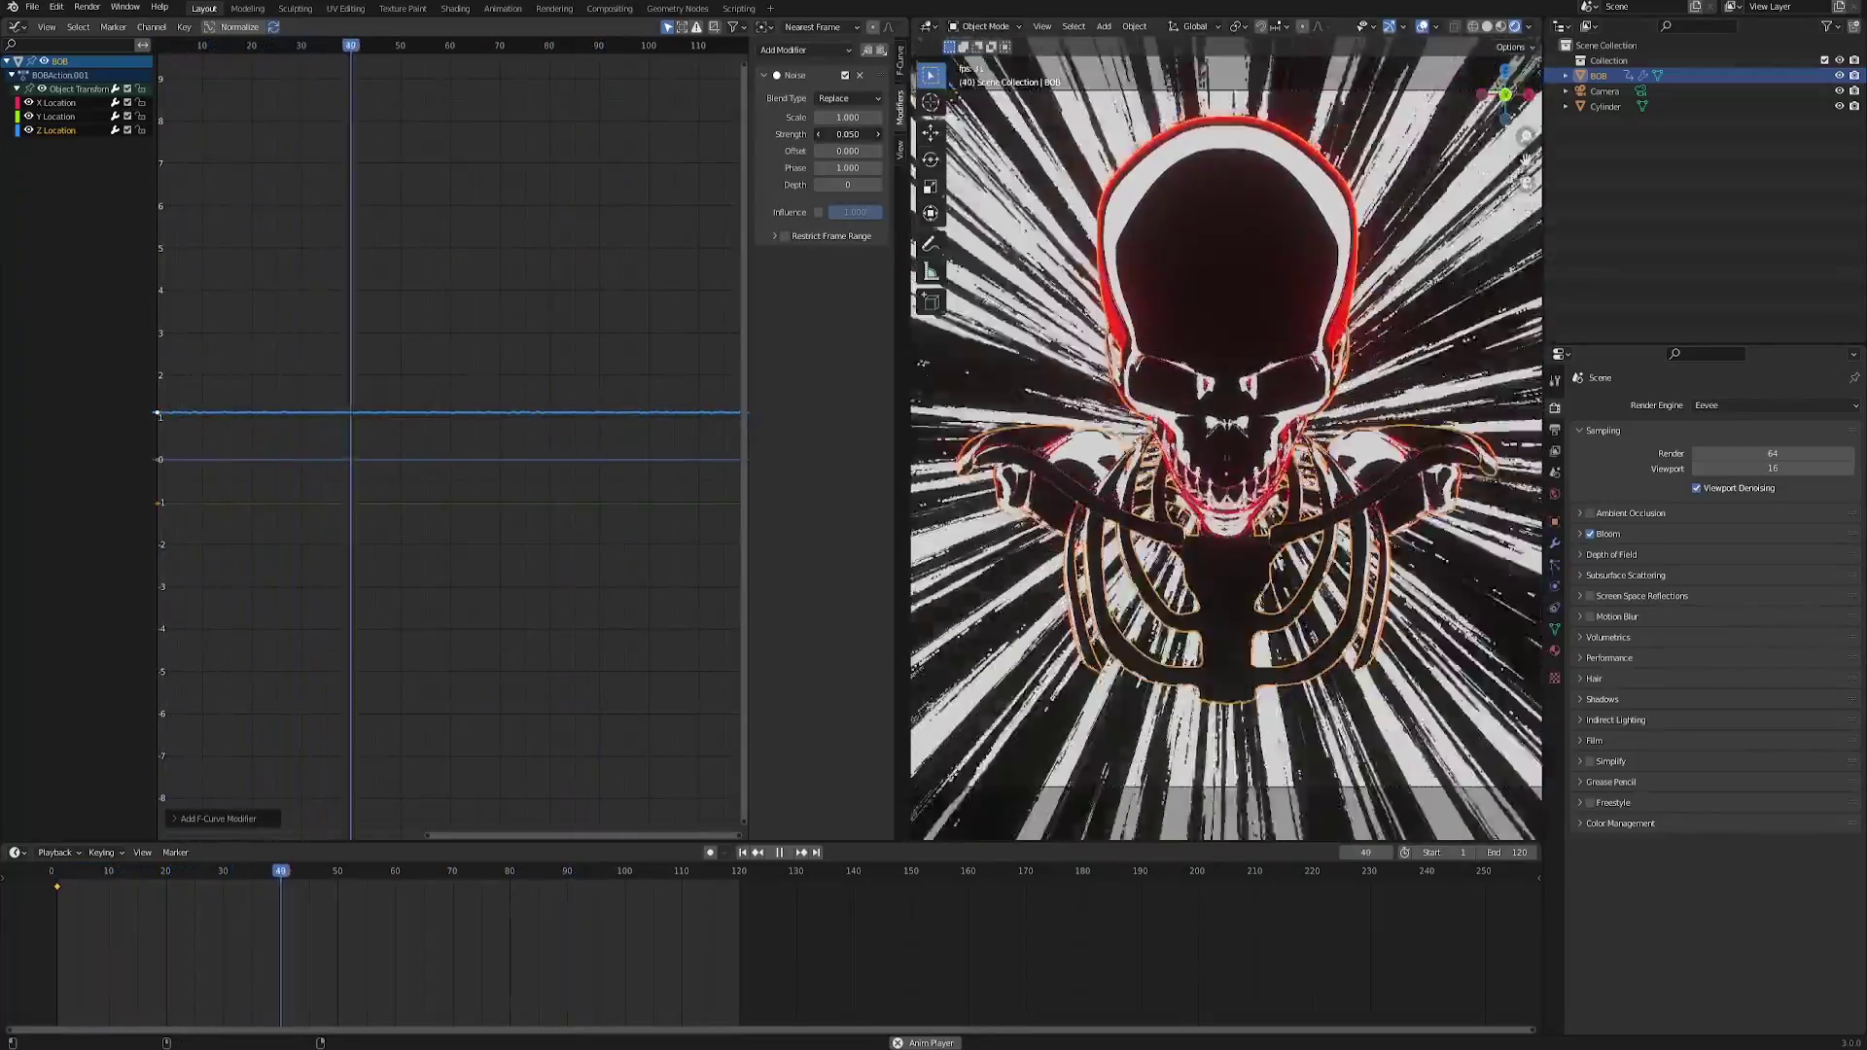
{"action": "left_click", "coordinate": [847, 134]}
{"action": "type", "text": ".06"}
{"action": "key", "text": "Return"}
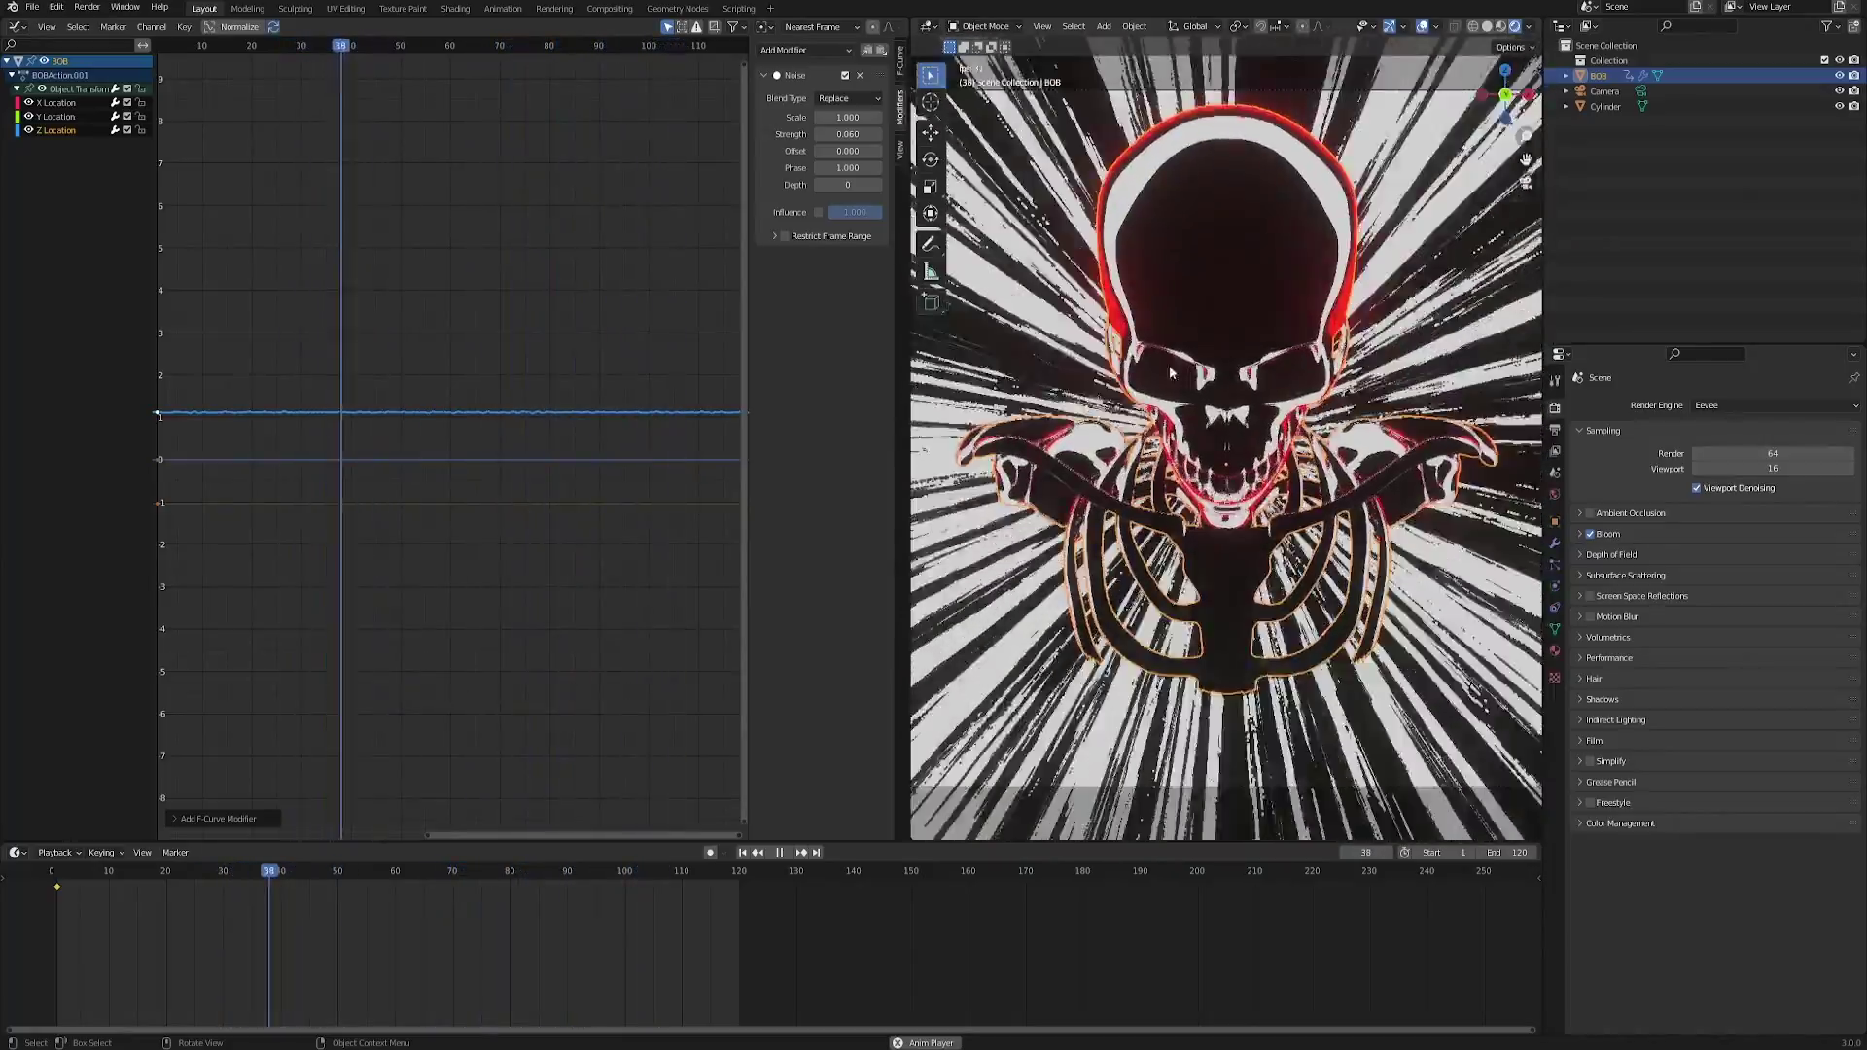
Set the Noise modifier's scale to 30 for a slow floating motion.
{"action": "left_click", "coordinate": [843, 117]}
{"action": "type", "text": "3"}
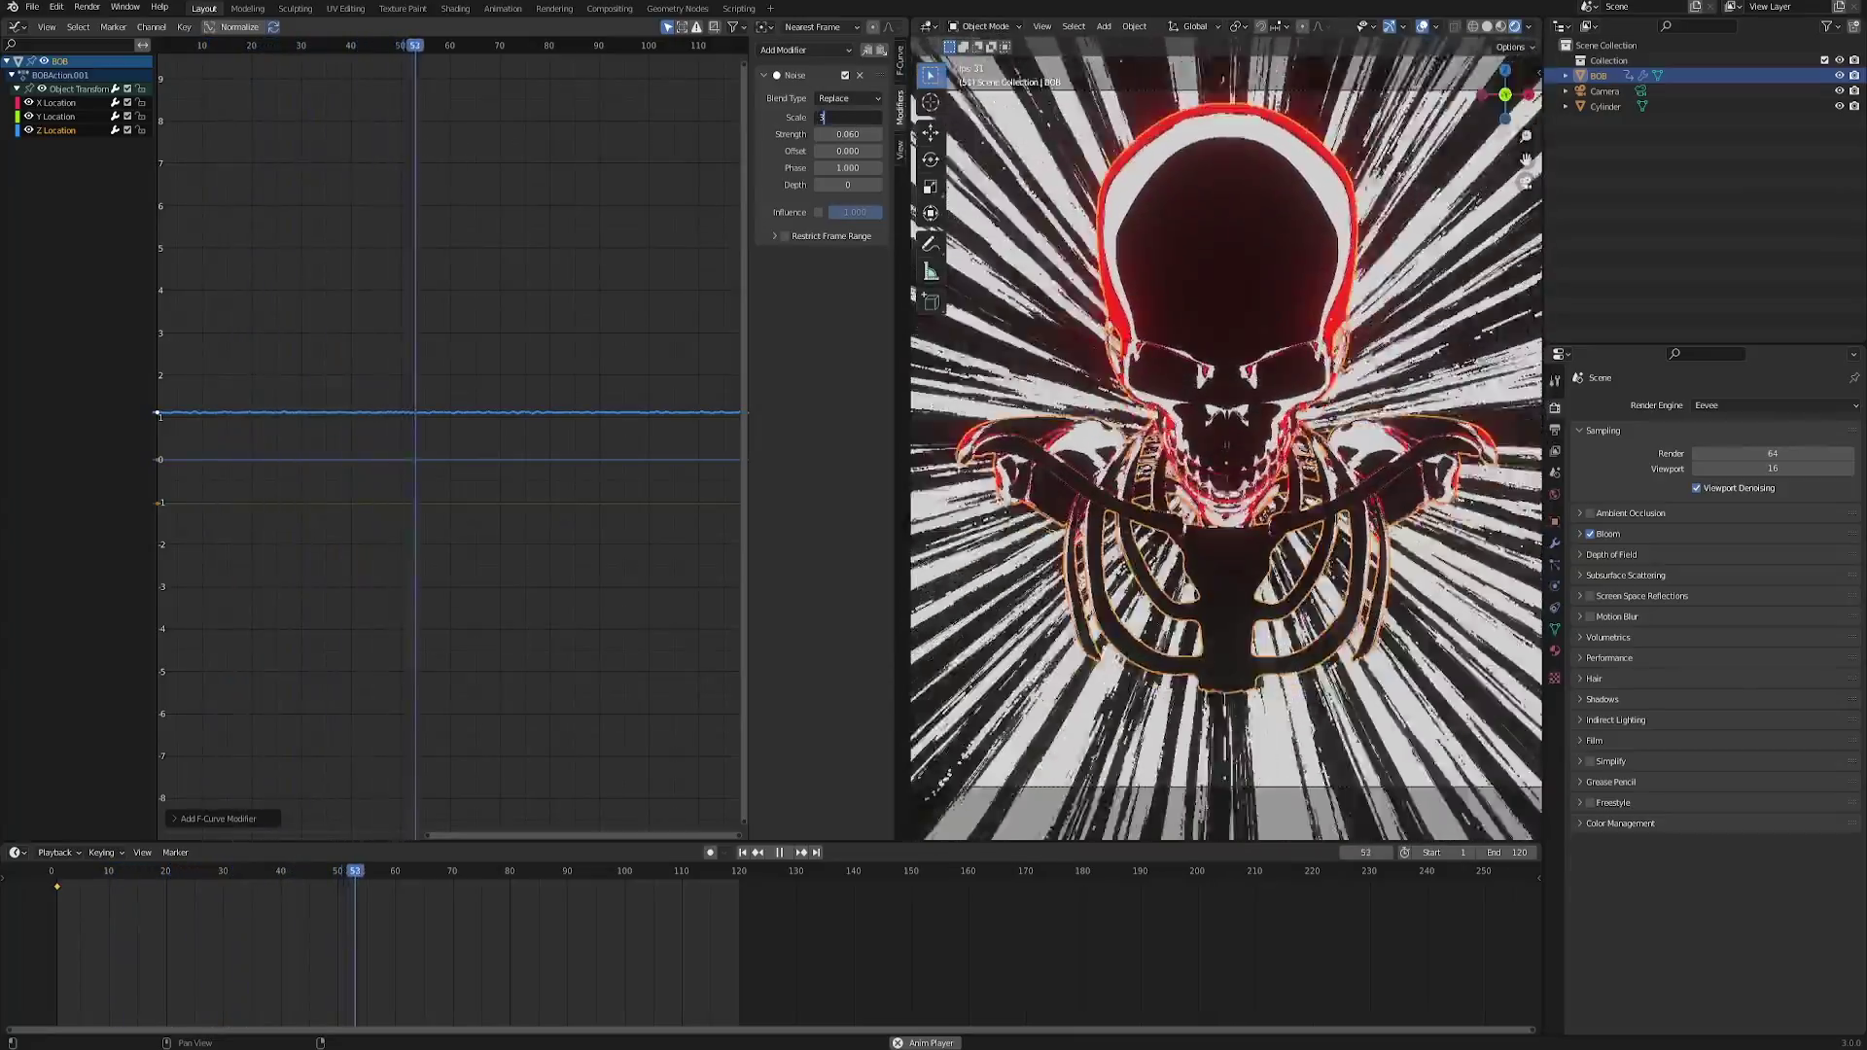
{"action": "type", "text": "0"}
{"action": "key", "text": "Return"}
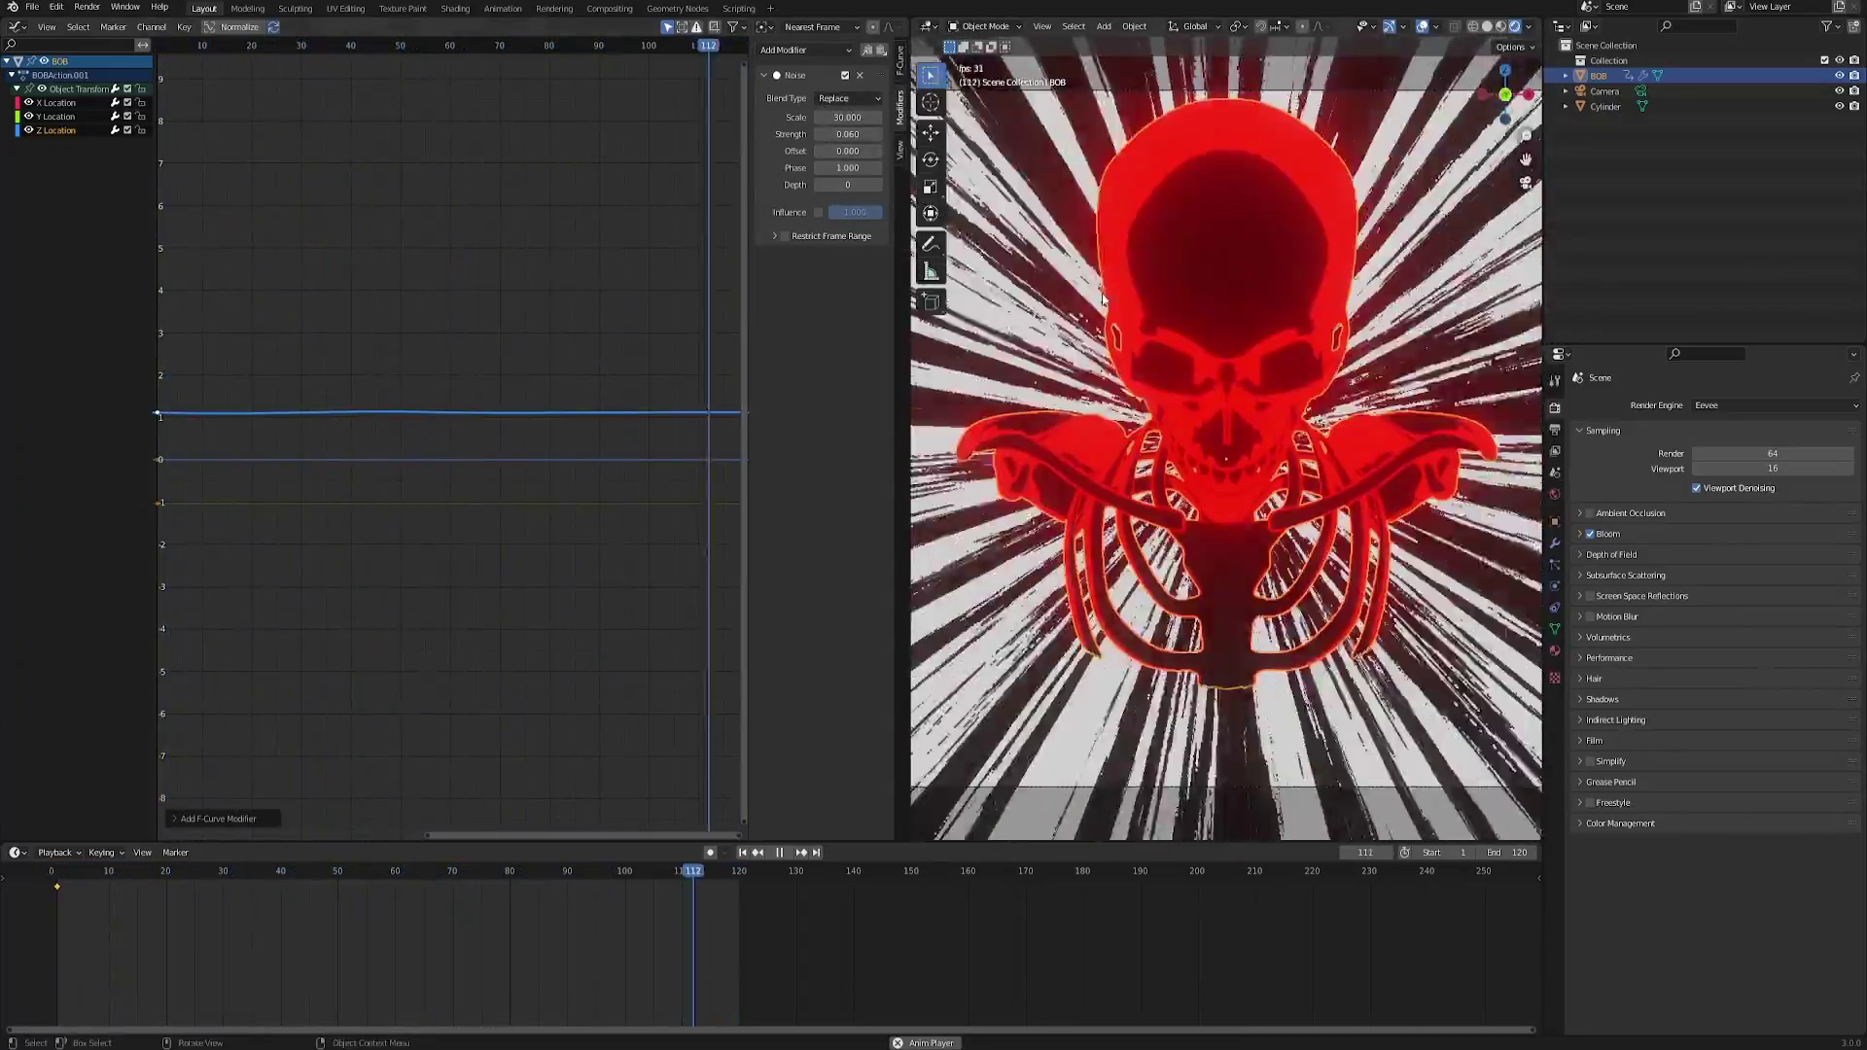
Switch the Graph Editor area to a 3D Viewport and add a 2 m plane at the world origin.
{"action": "left_click", "coordinate": [16, 26]}
{"action": "left_click", "coordinate": [59, 65]}
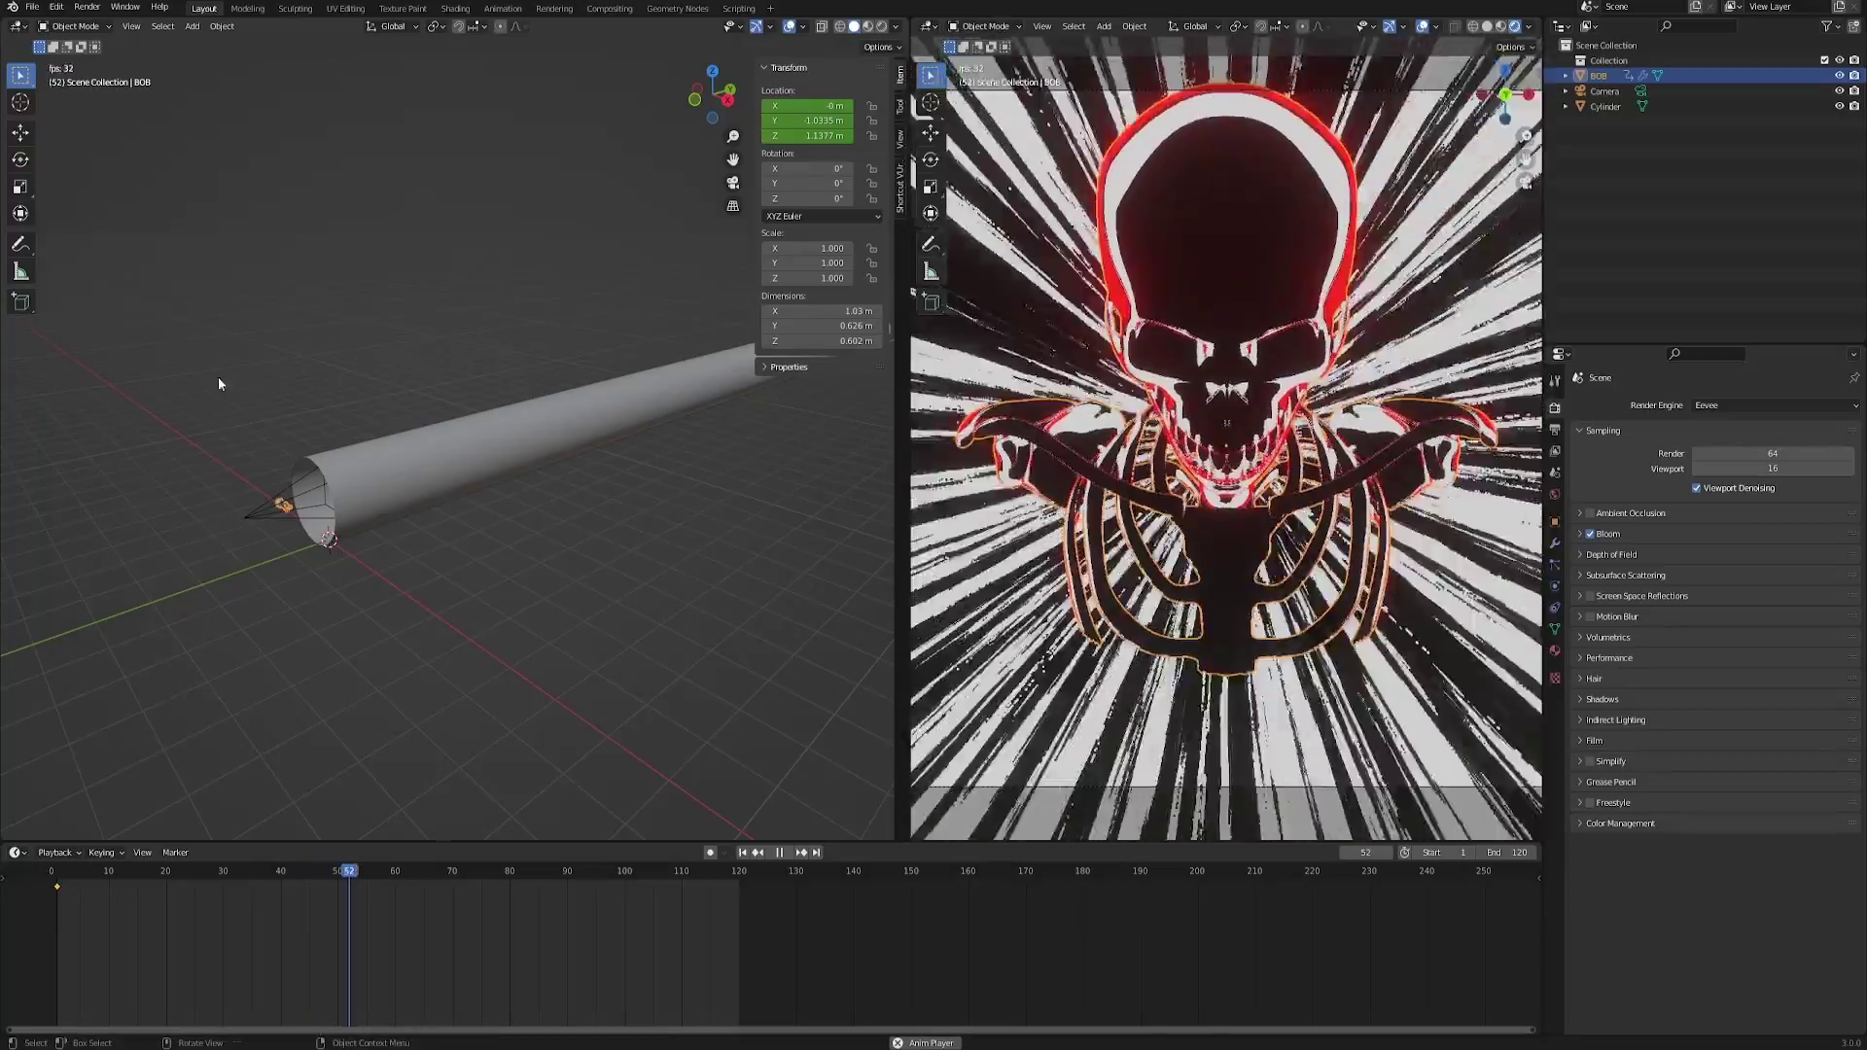
{"action": "left_click", "coordinate": [219, 378]}
{"action": "middle_click_drag", "start_coordinate": [389, 654], "coordinate": [381, 571]}
{"action": "scroll", "coordinate": [441, 561], "scroll_direction": "up", "scroll_amount": 2}
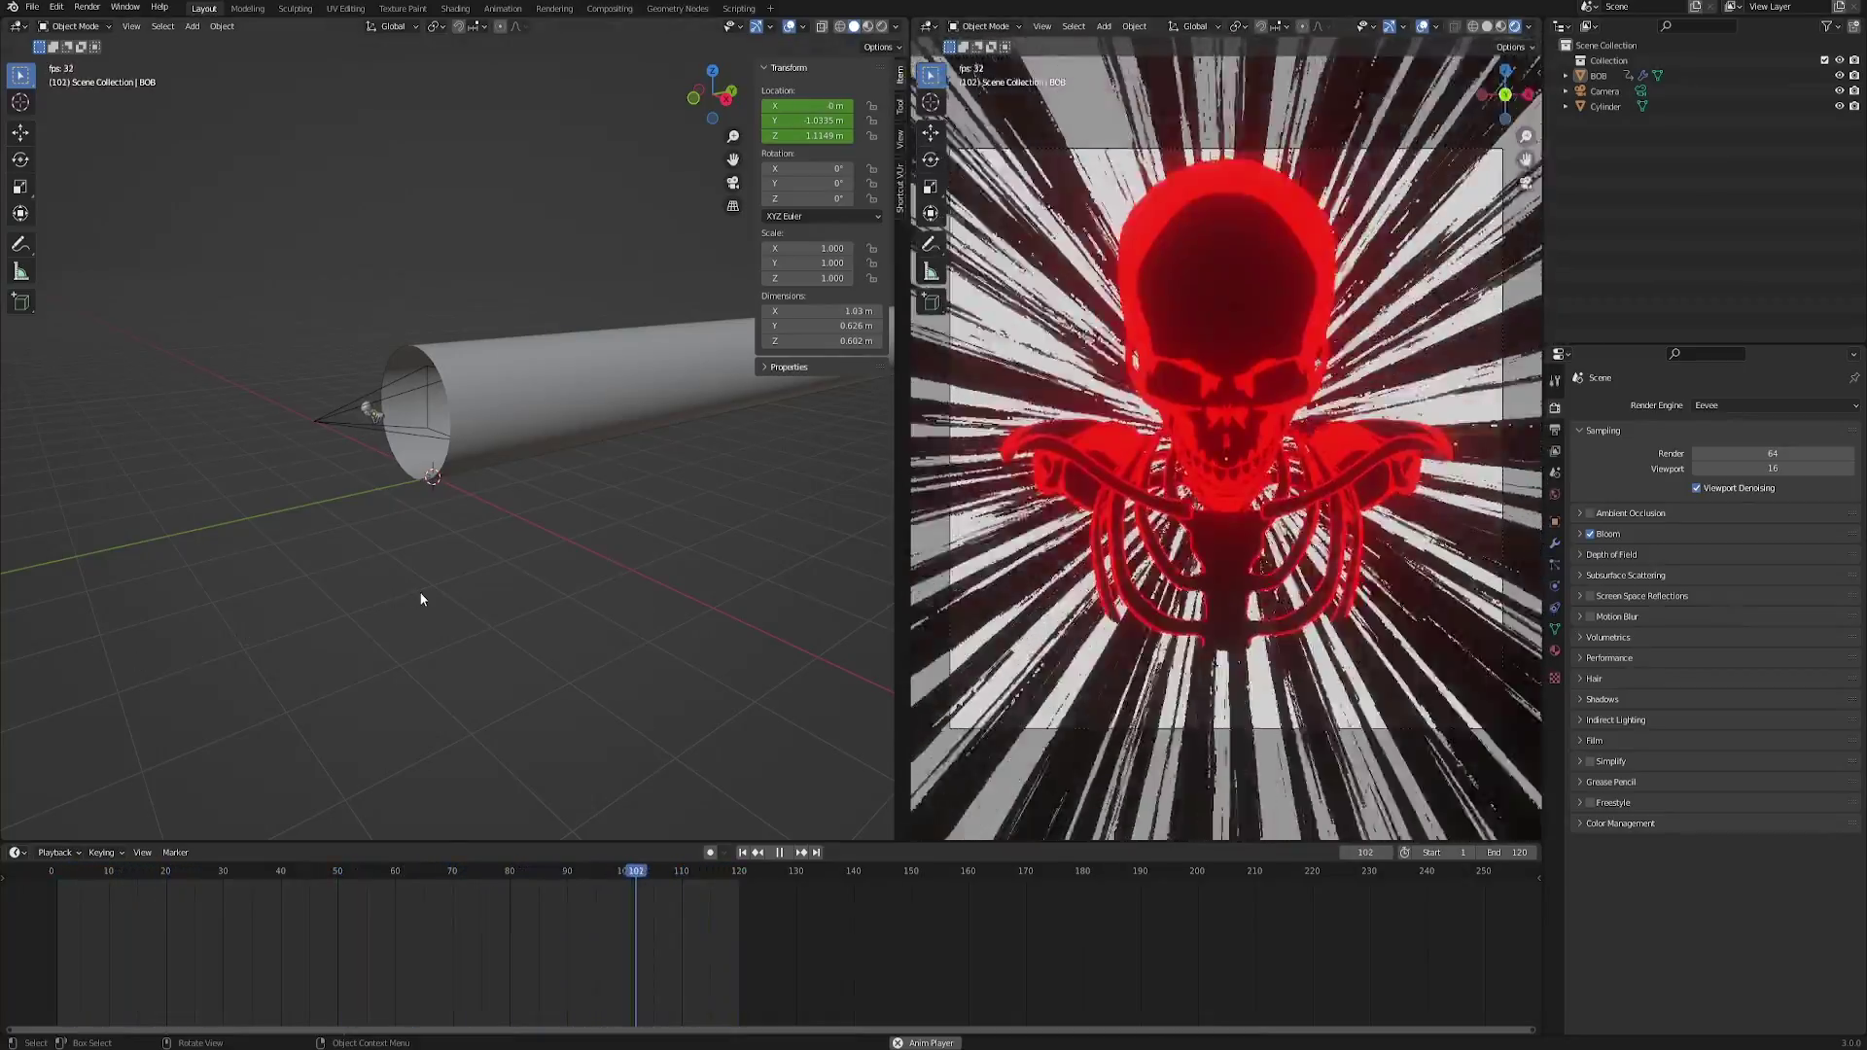
{"action": "key", "text": "shift+a"}
{"action": "left_click", "coordinate": [552, 597]}
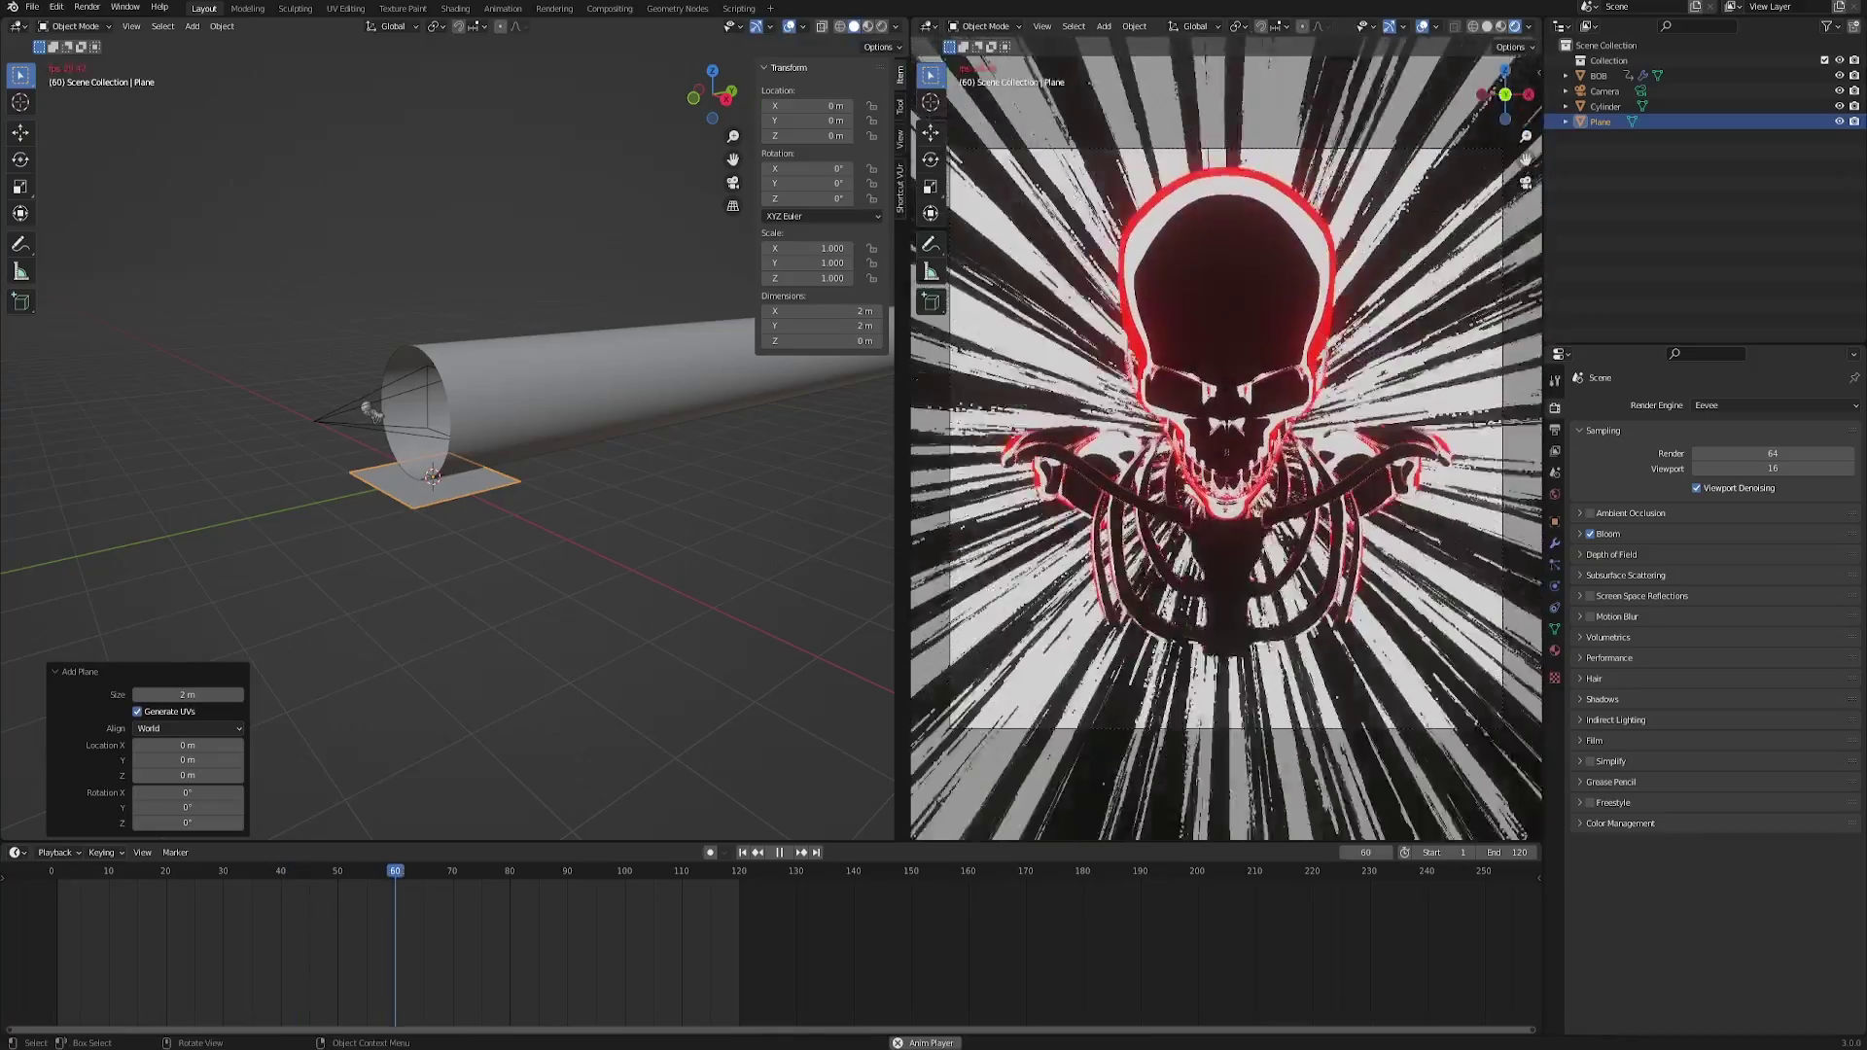
Rotate the new plane 90° about the X axis.
{"action": "key", "text": "r"}
{"action": "key", "text": "x"}
{"action": "key", "text": "9"}
{"action": "key", "text": "0"}
{"action": "key", "text": "Return"}
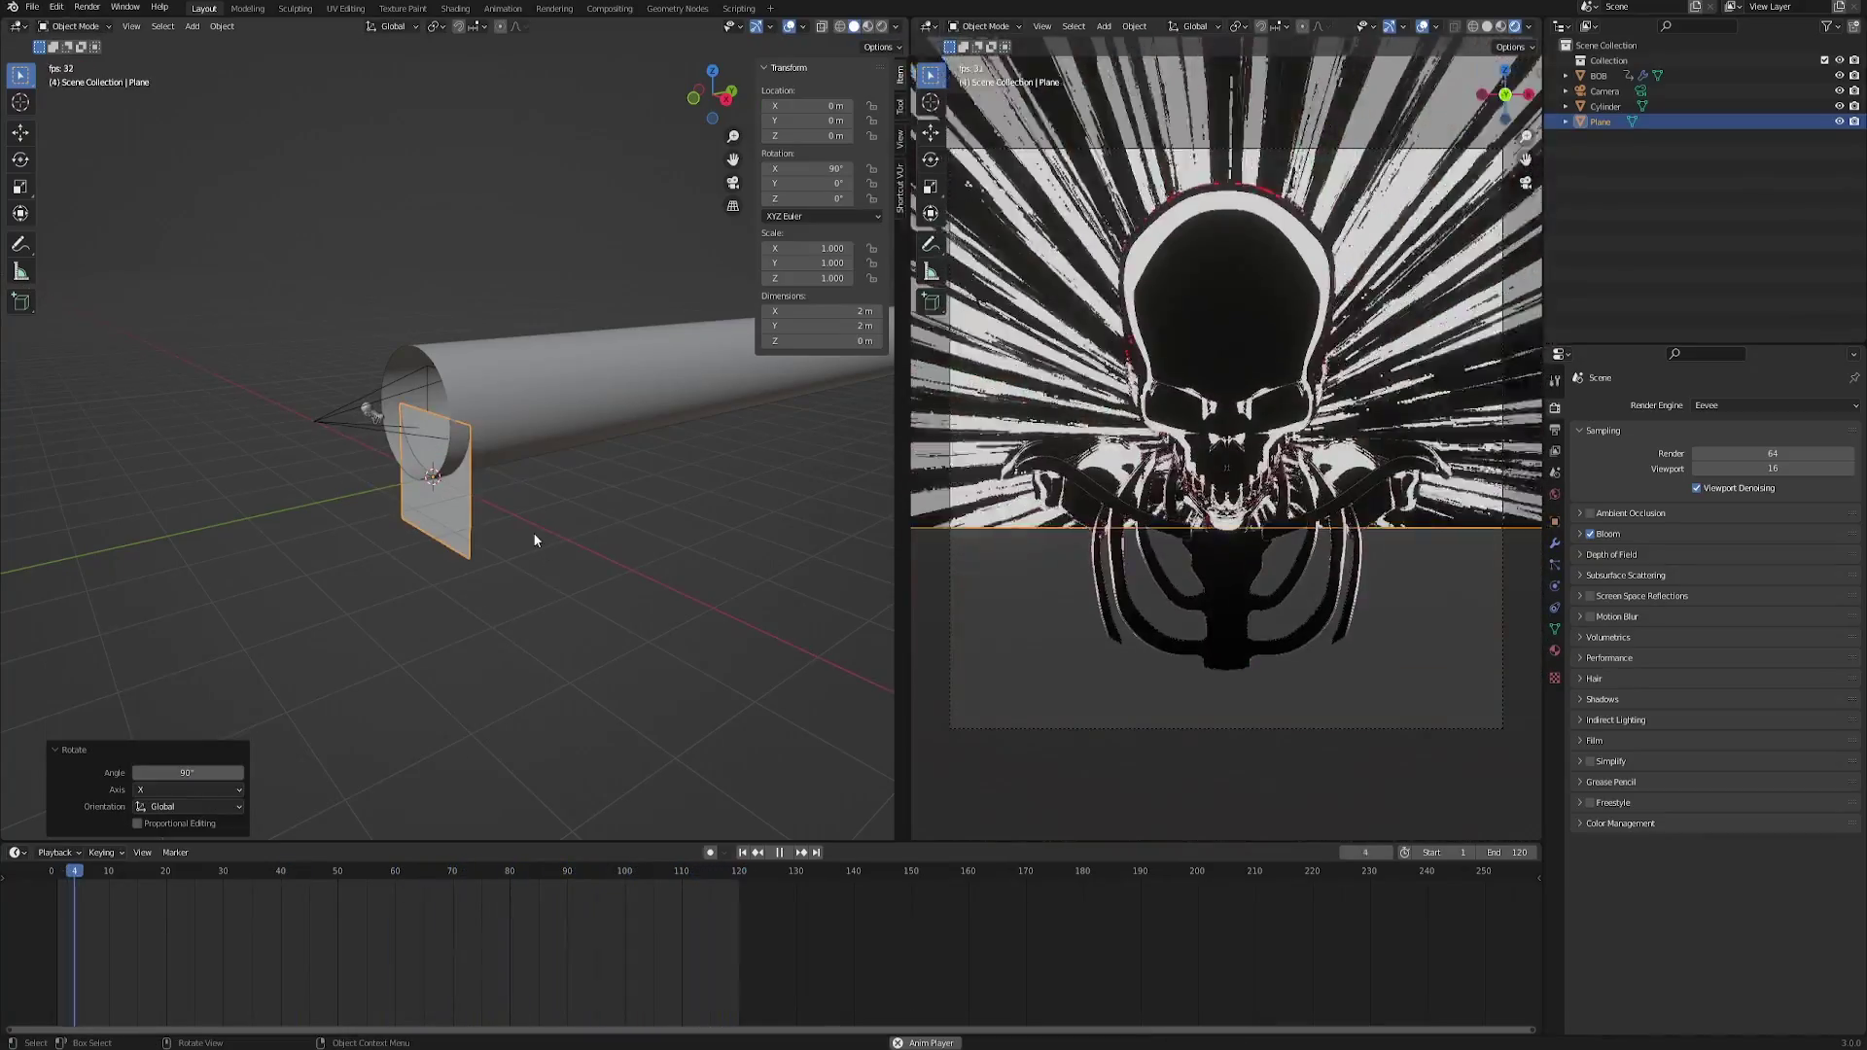
Move the plane about -1.3 m along Y, between the camera and the skeleton.
{"action": "middle_click_drag", "start_coordinate": [534, 540], "coordinate": [553, 448]}
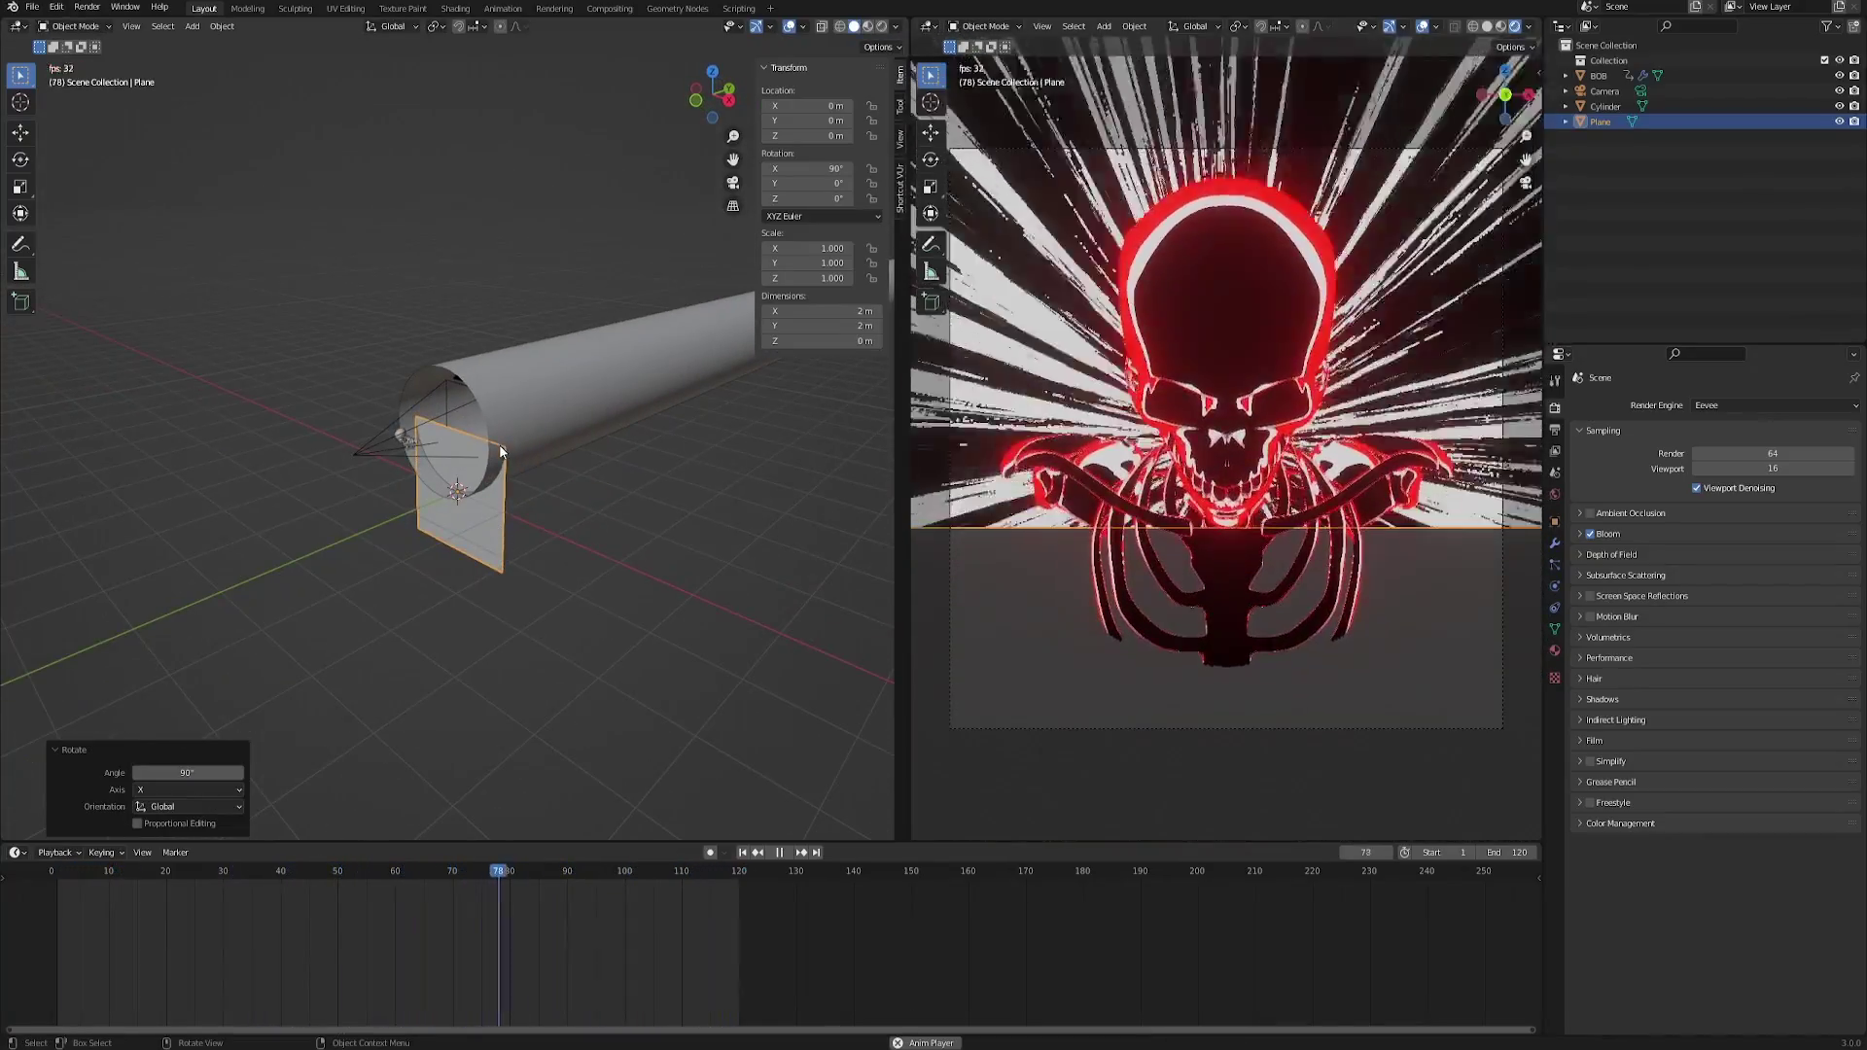
{"action": "middle_click_drag", "start_coordinate": [476, 530], "coordinate": [537, 516]}
{"action": "key", "text": "g"}
{"action": "key", "text": "y"}
{"action": "left_click", "coordinate": [285, 400]}
Raise the plane about 1.13 m along Z so it covers the whole camera frame.
{"action": "scroll", "coordinate": [285, 400], "scroll_direction": "up", "scroll_amount": 6}
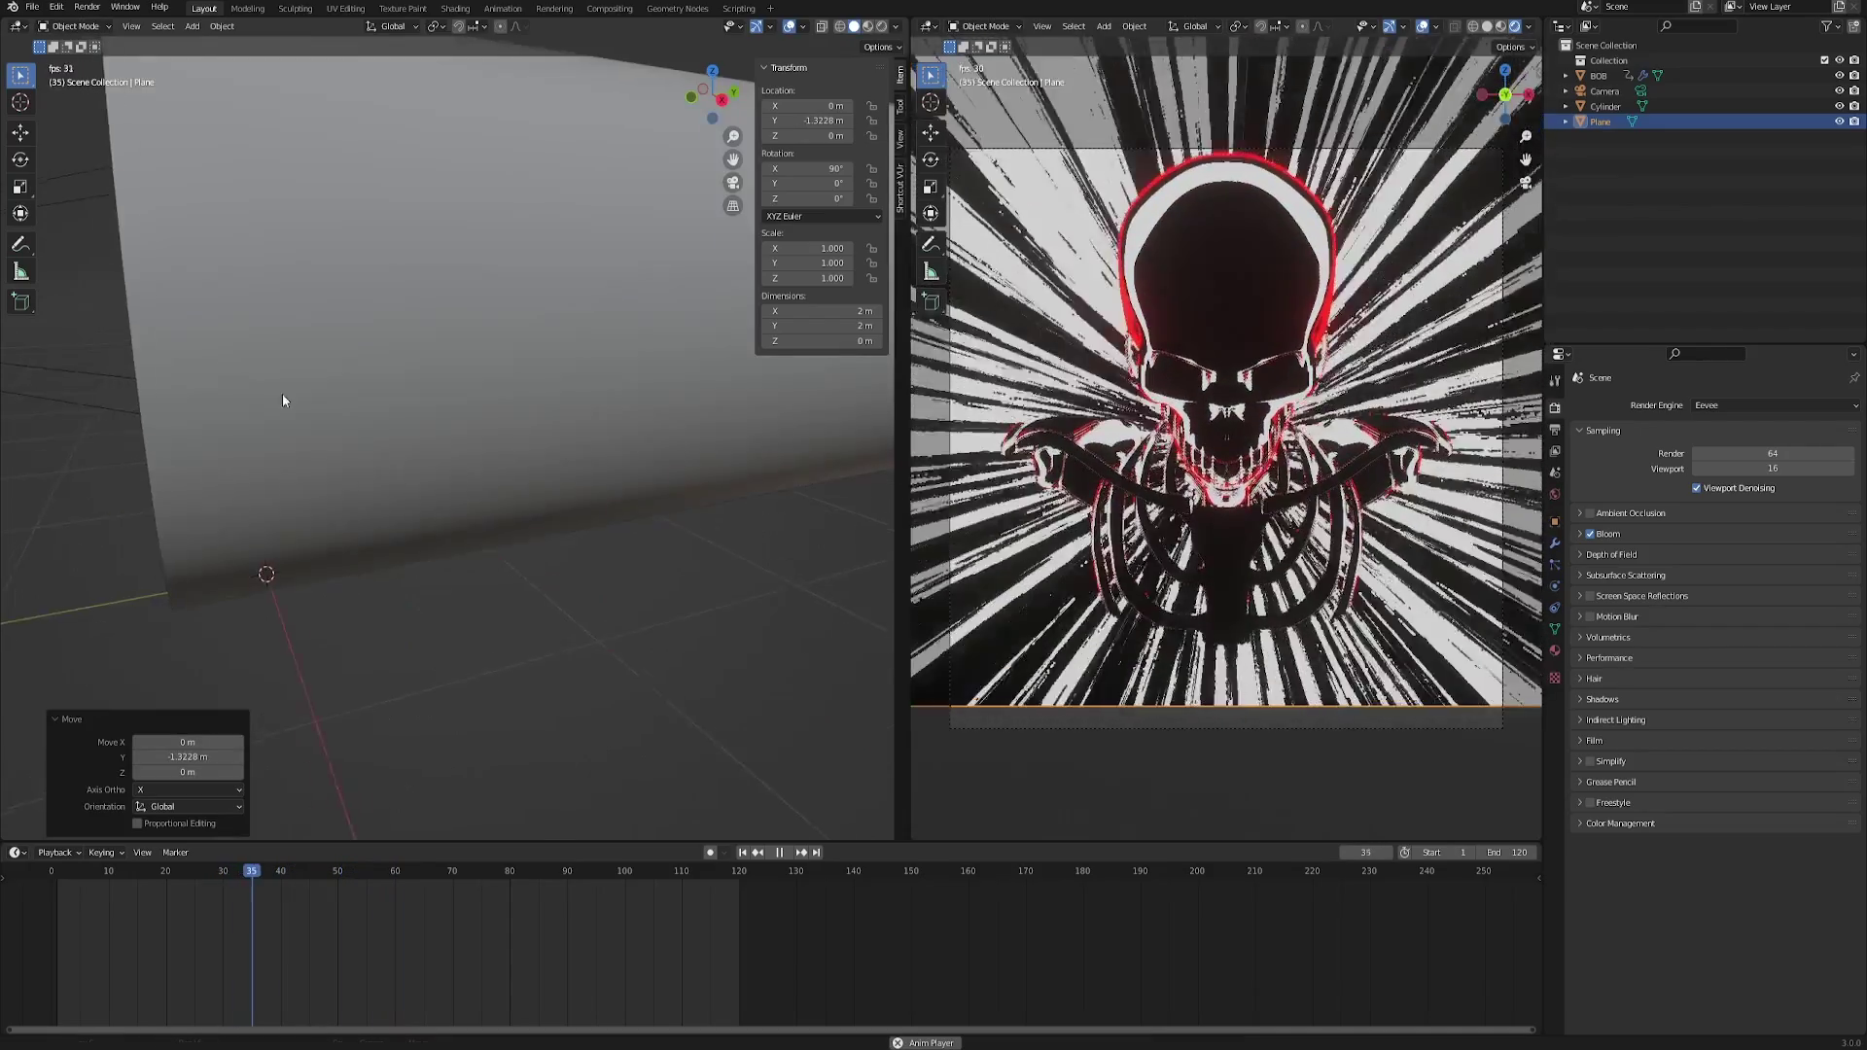
{"action": "scroll", "coordinate": [282, 395], "scroll_direction": "down", "scroll_amount": 5}
{"action": "key", "text": "g"}
{"action": "key", "text": "z"}
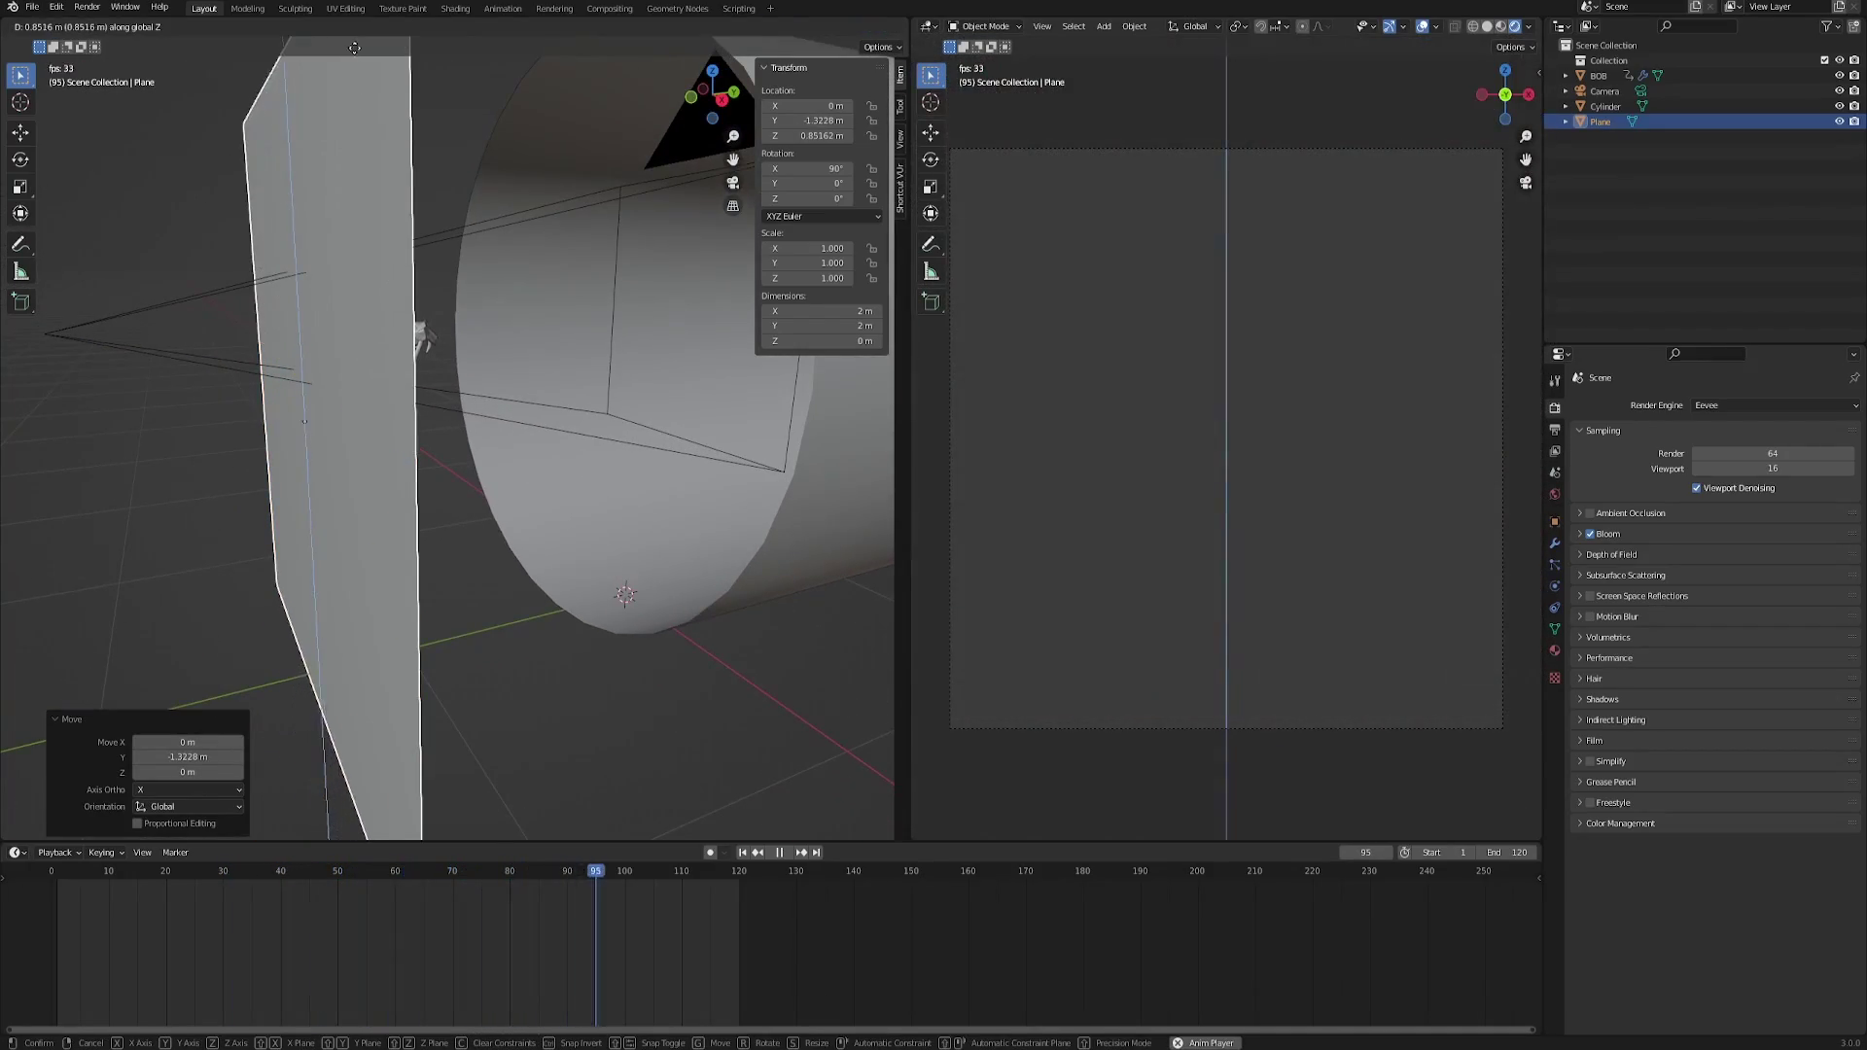
{"action": "left_click", "coordinate": [354, 46]}
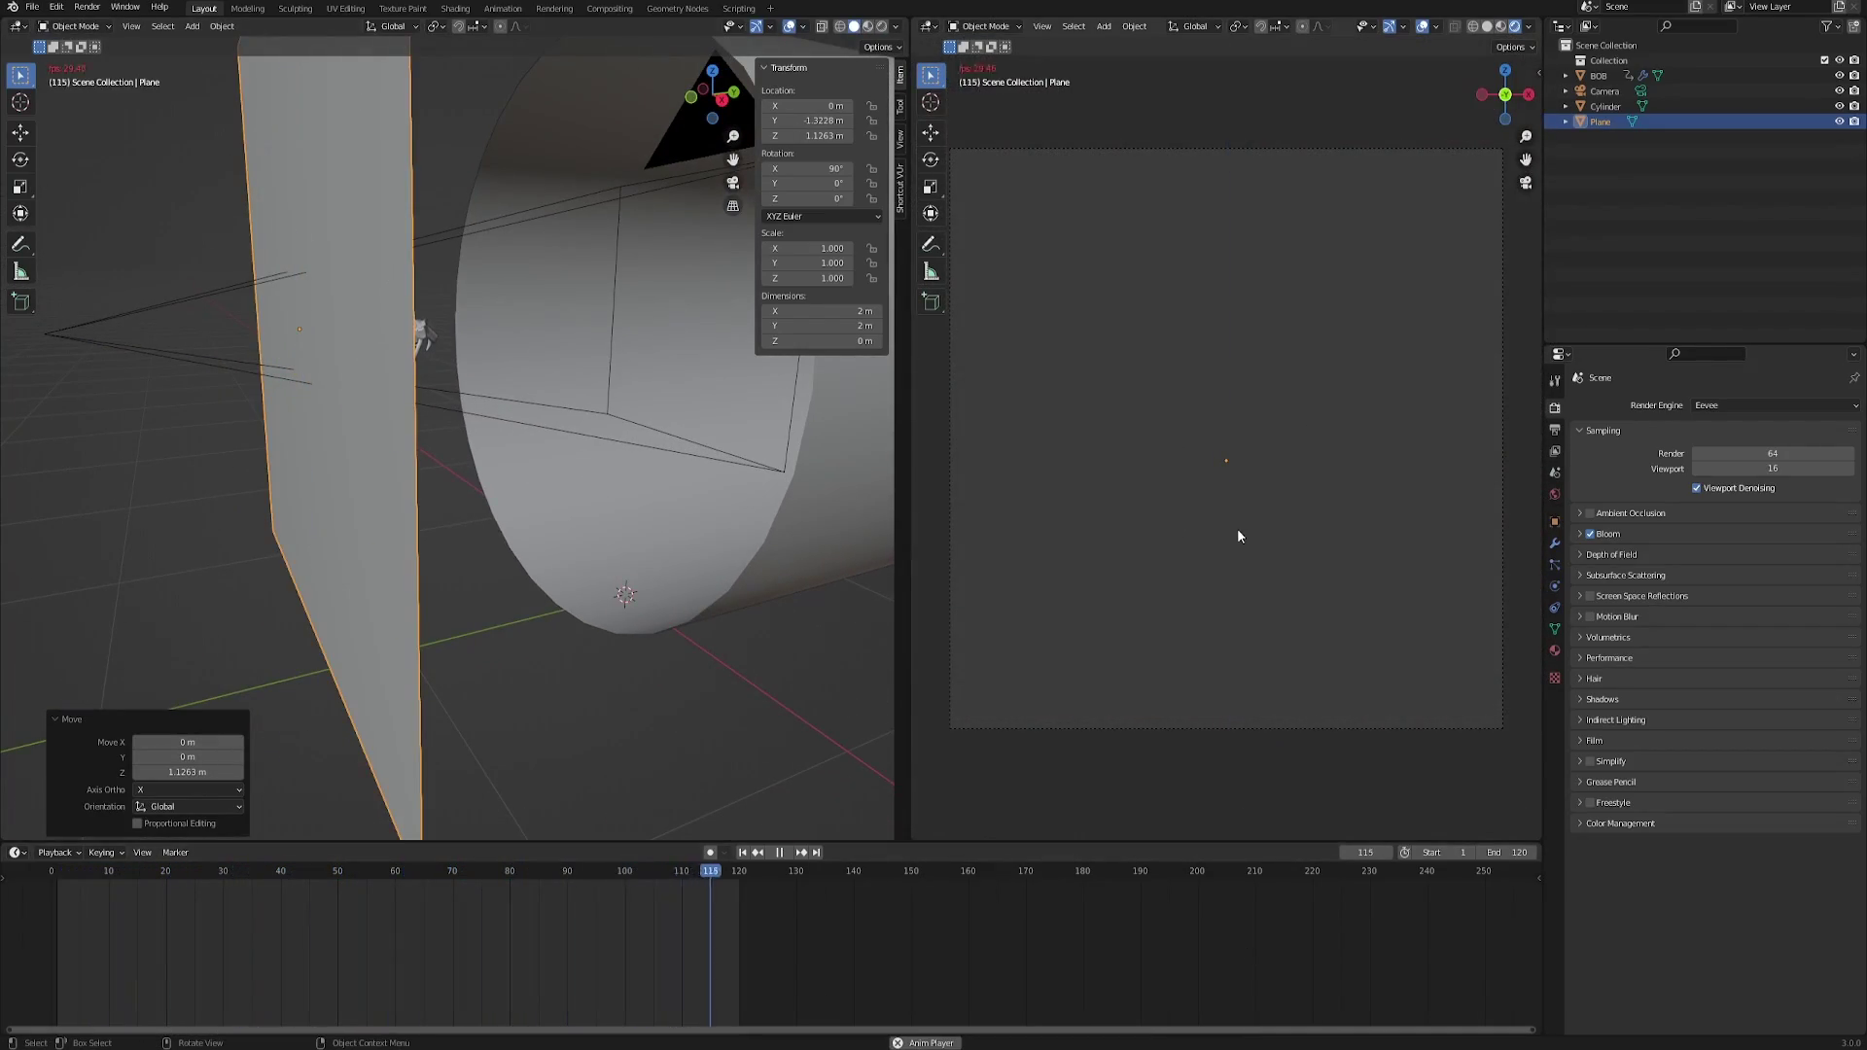
Stop playback, return to frame 1 and enable Screen Space Reflections with its Refraction option in the Eevee render settings.
{"action": "left_click", "coordinate": [781, 854]}
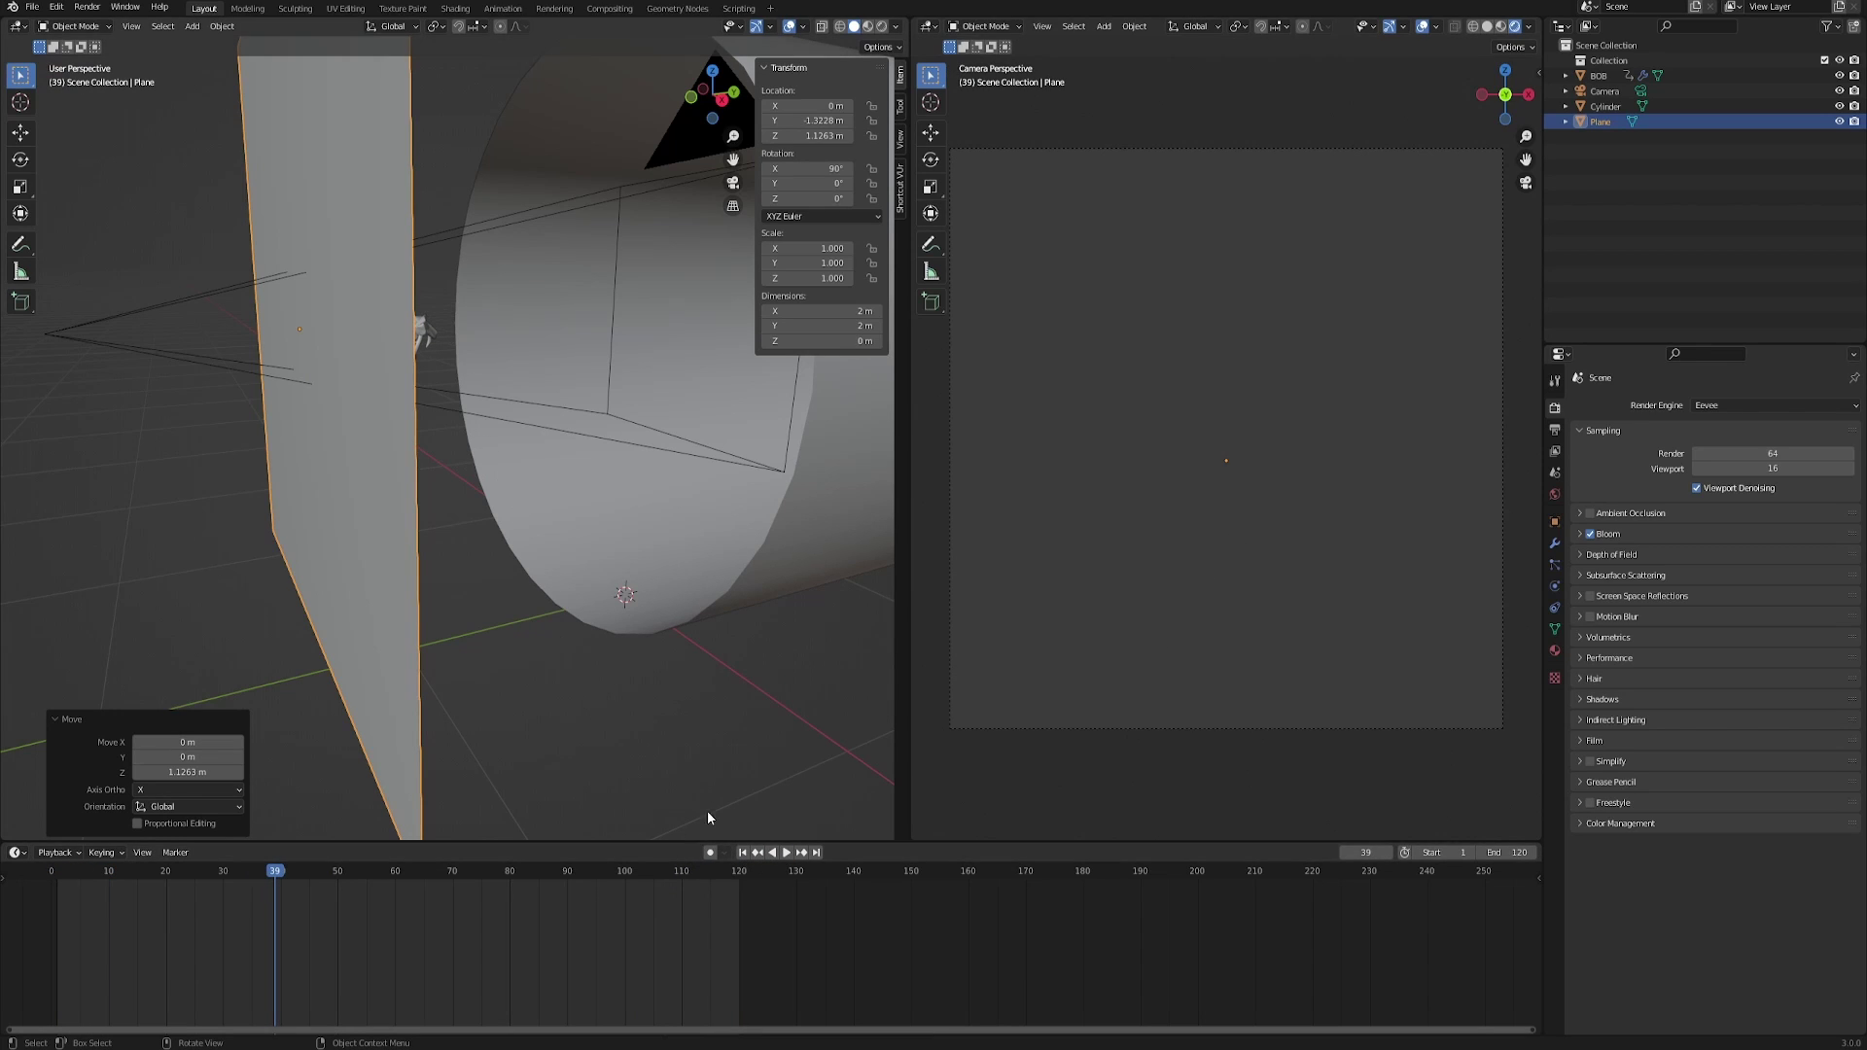
{"action": "left_click", "coordinate": [743, 853]}
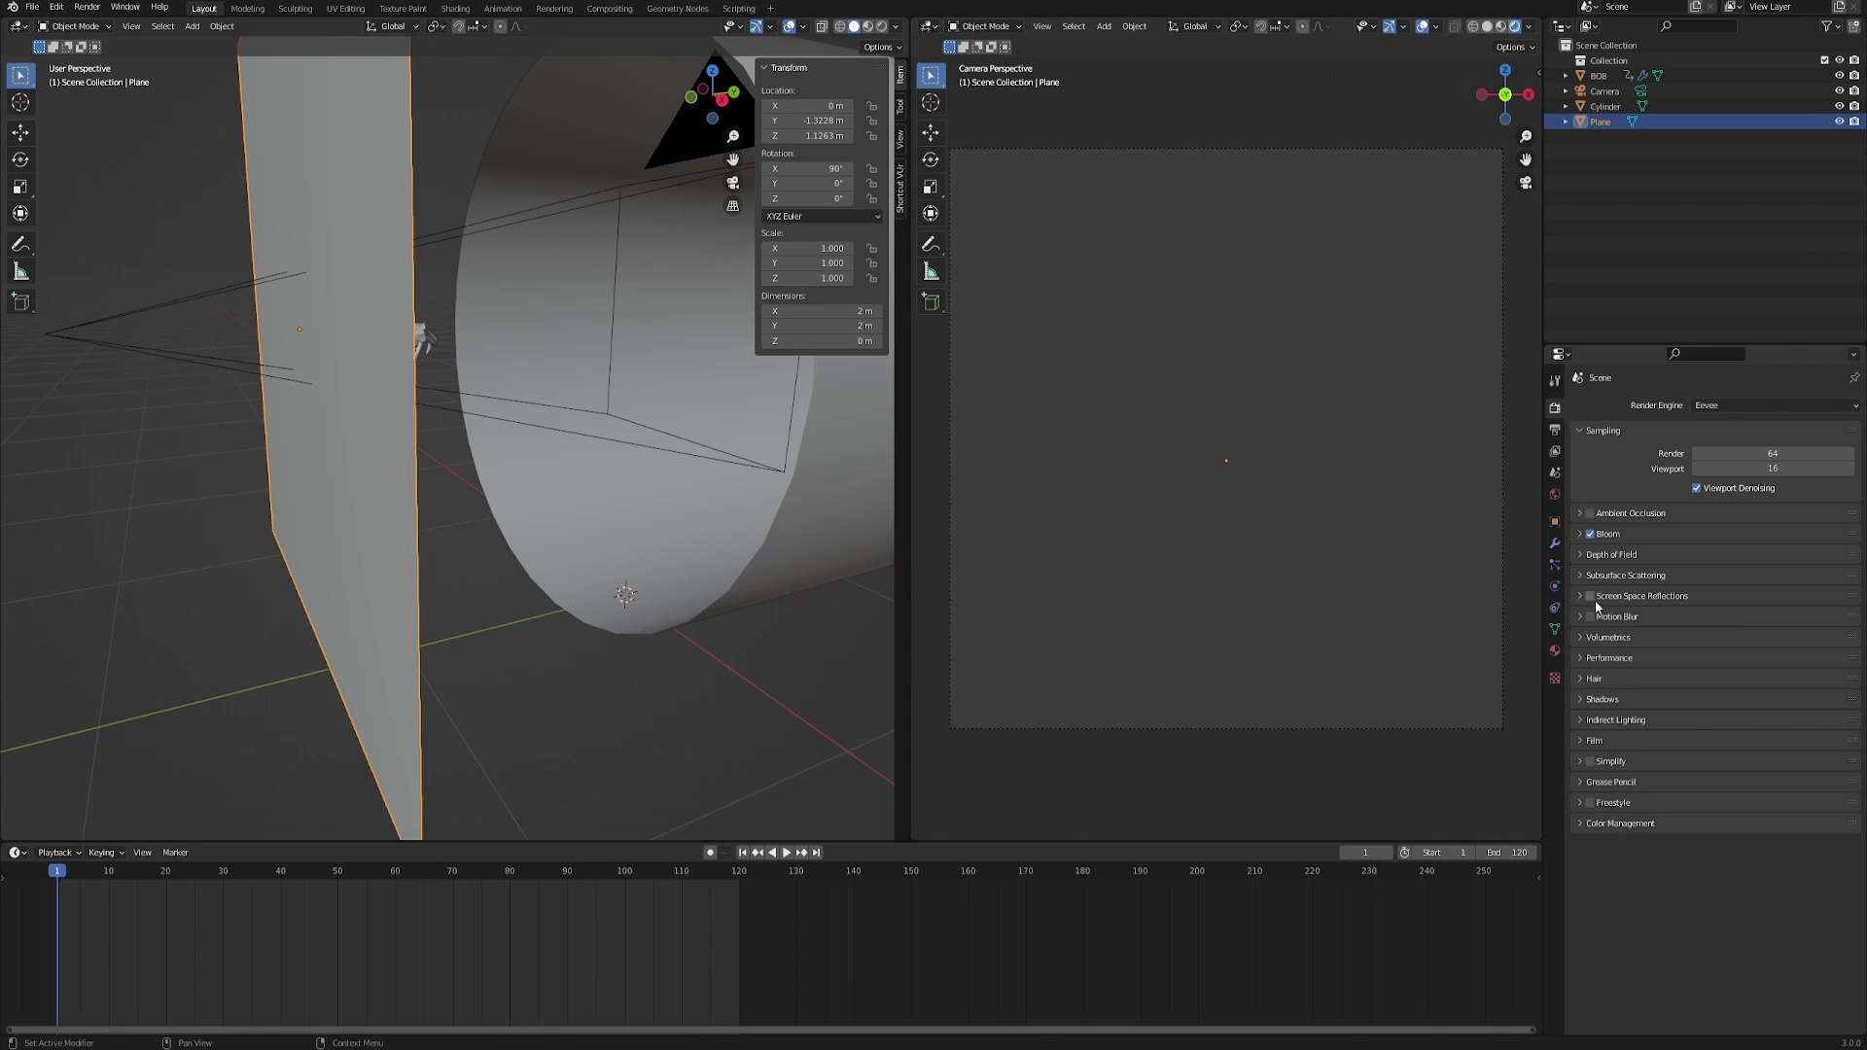
{"action": "left_click", "coordinate": [1627, 595]}
{"action": "left_click", "coordinate": [1581, 596]}
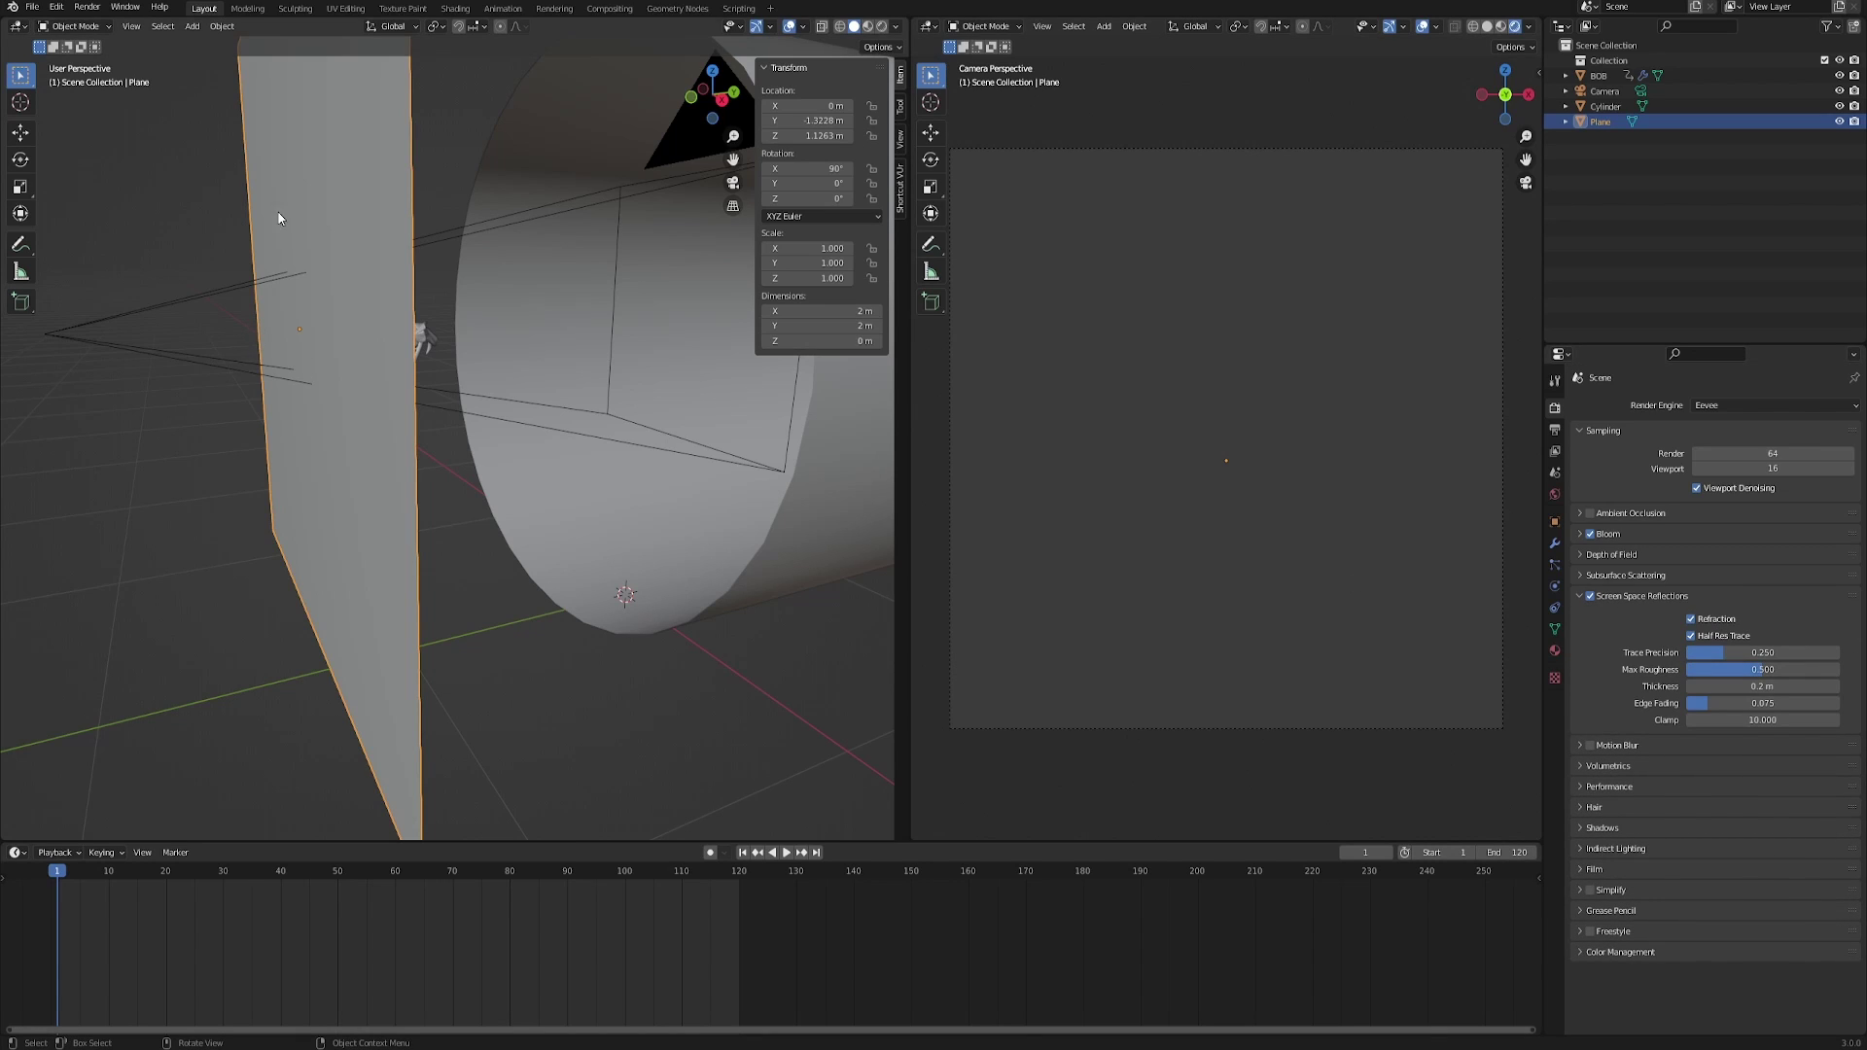
Create a material named FRONTPLANE for the plane in the Shader Editor and delete its Principled BSDF node.
{"action": "left_click", "coordinate": [19, 26]}
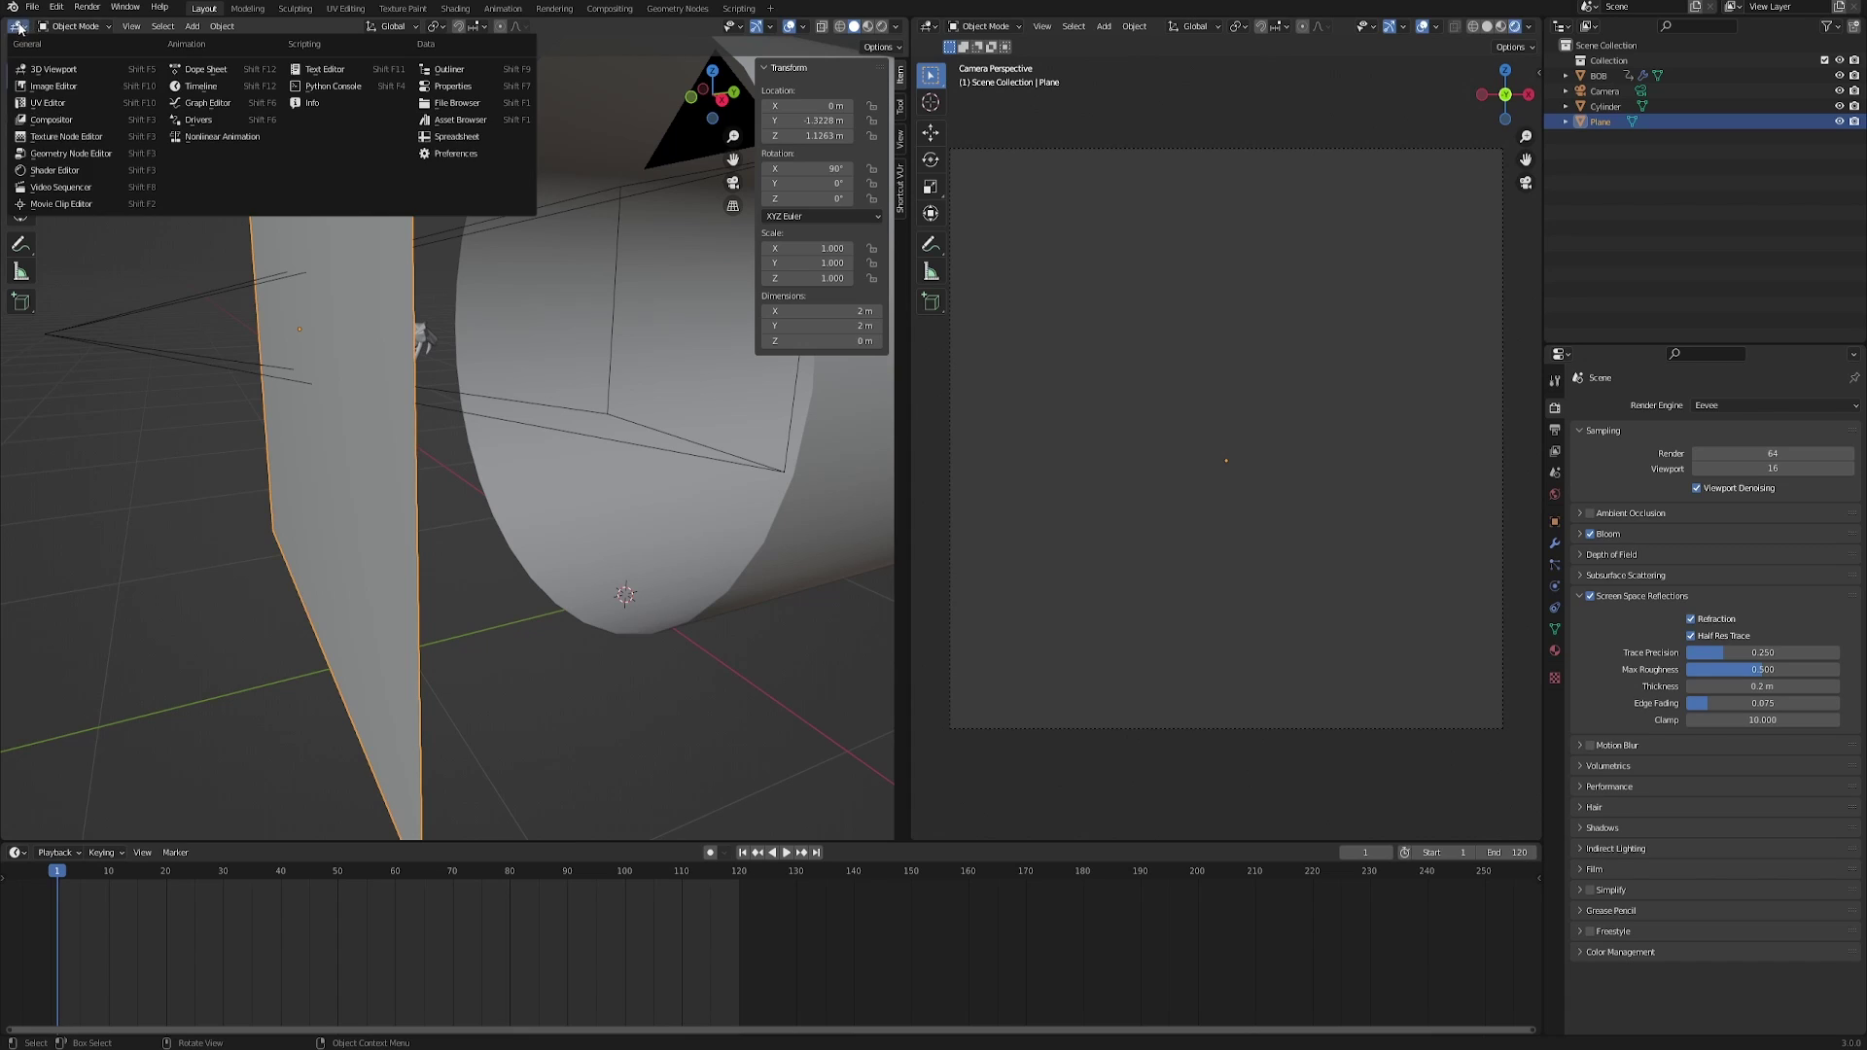
{"action": "left_click", "coordinate": [48, 171]}
{"action": "left_click", "coordinate": [476, 27]}
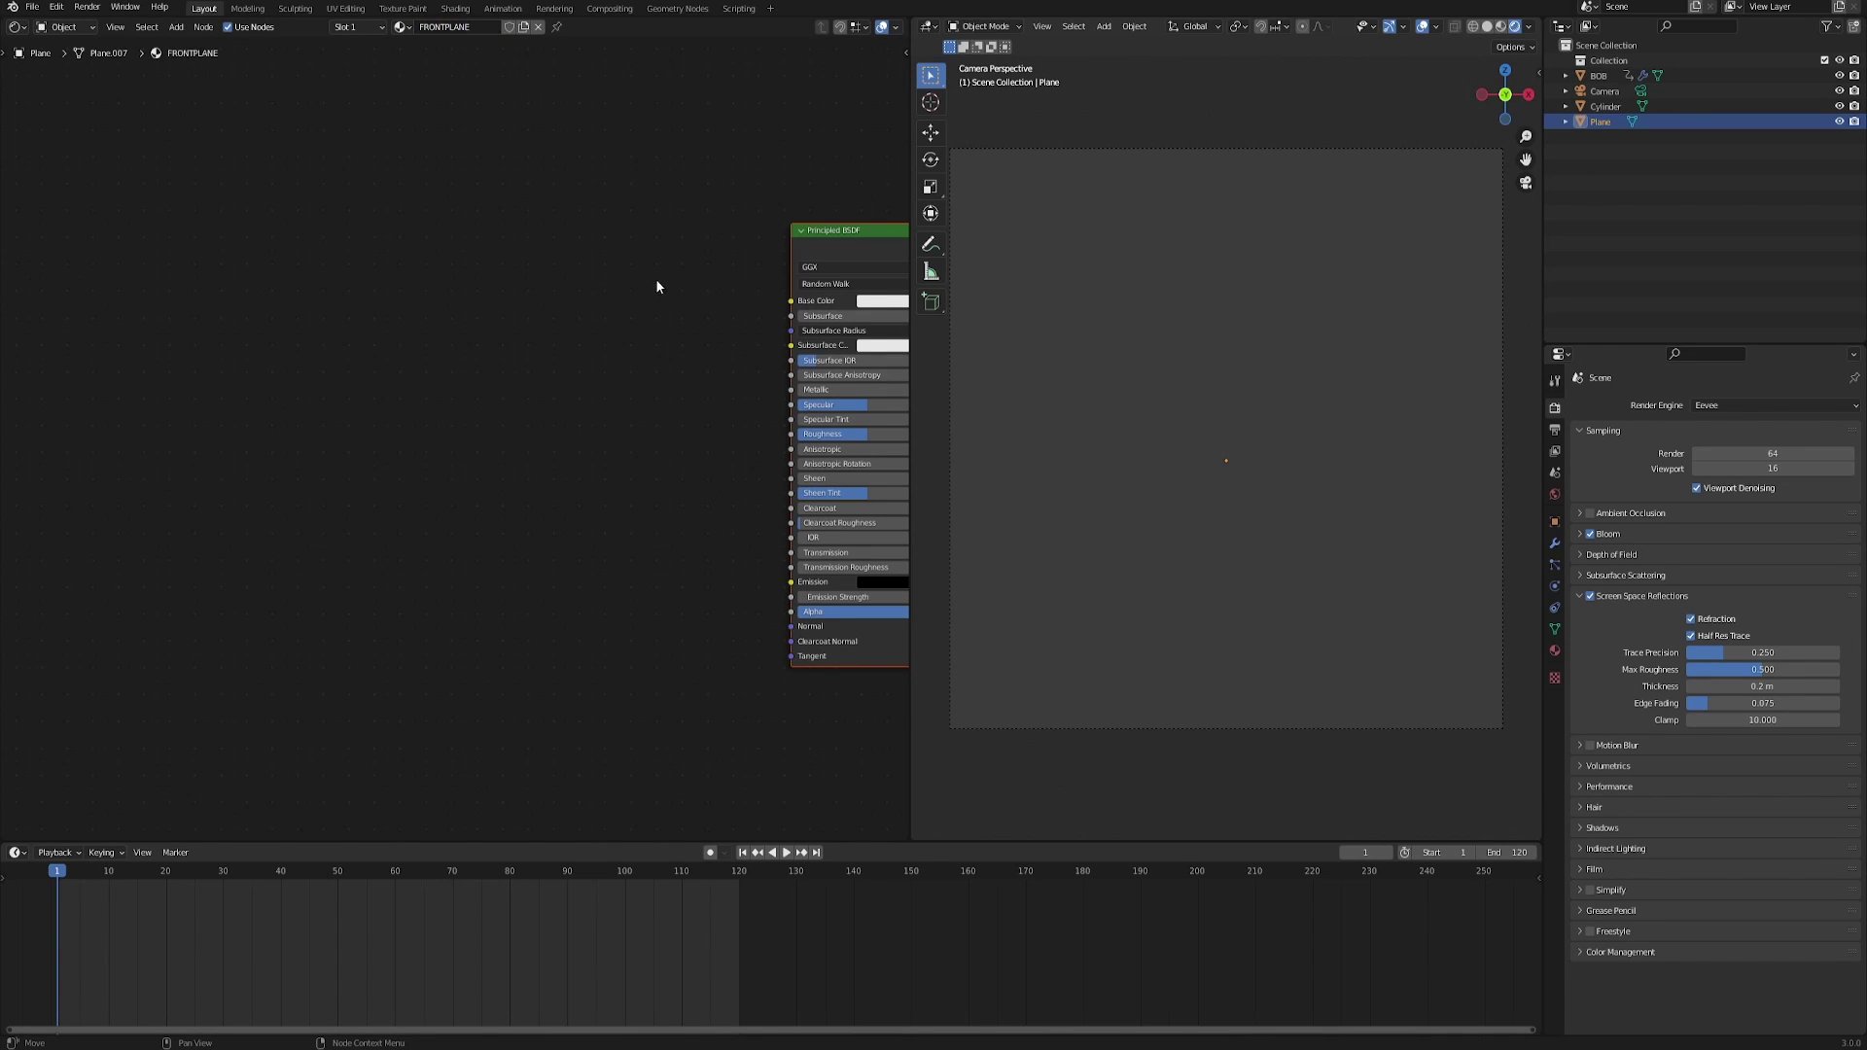
{"action": "middle_click_drag", "start_coordinate": [628, 289], "coordinate": [429, 296]}
{"action": "left_click_drag", "start_coordinate": [563, 294], "coordinate": [650, 377]}
{"action": "key", "text": "x"}
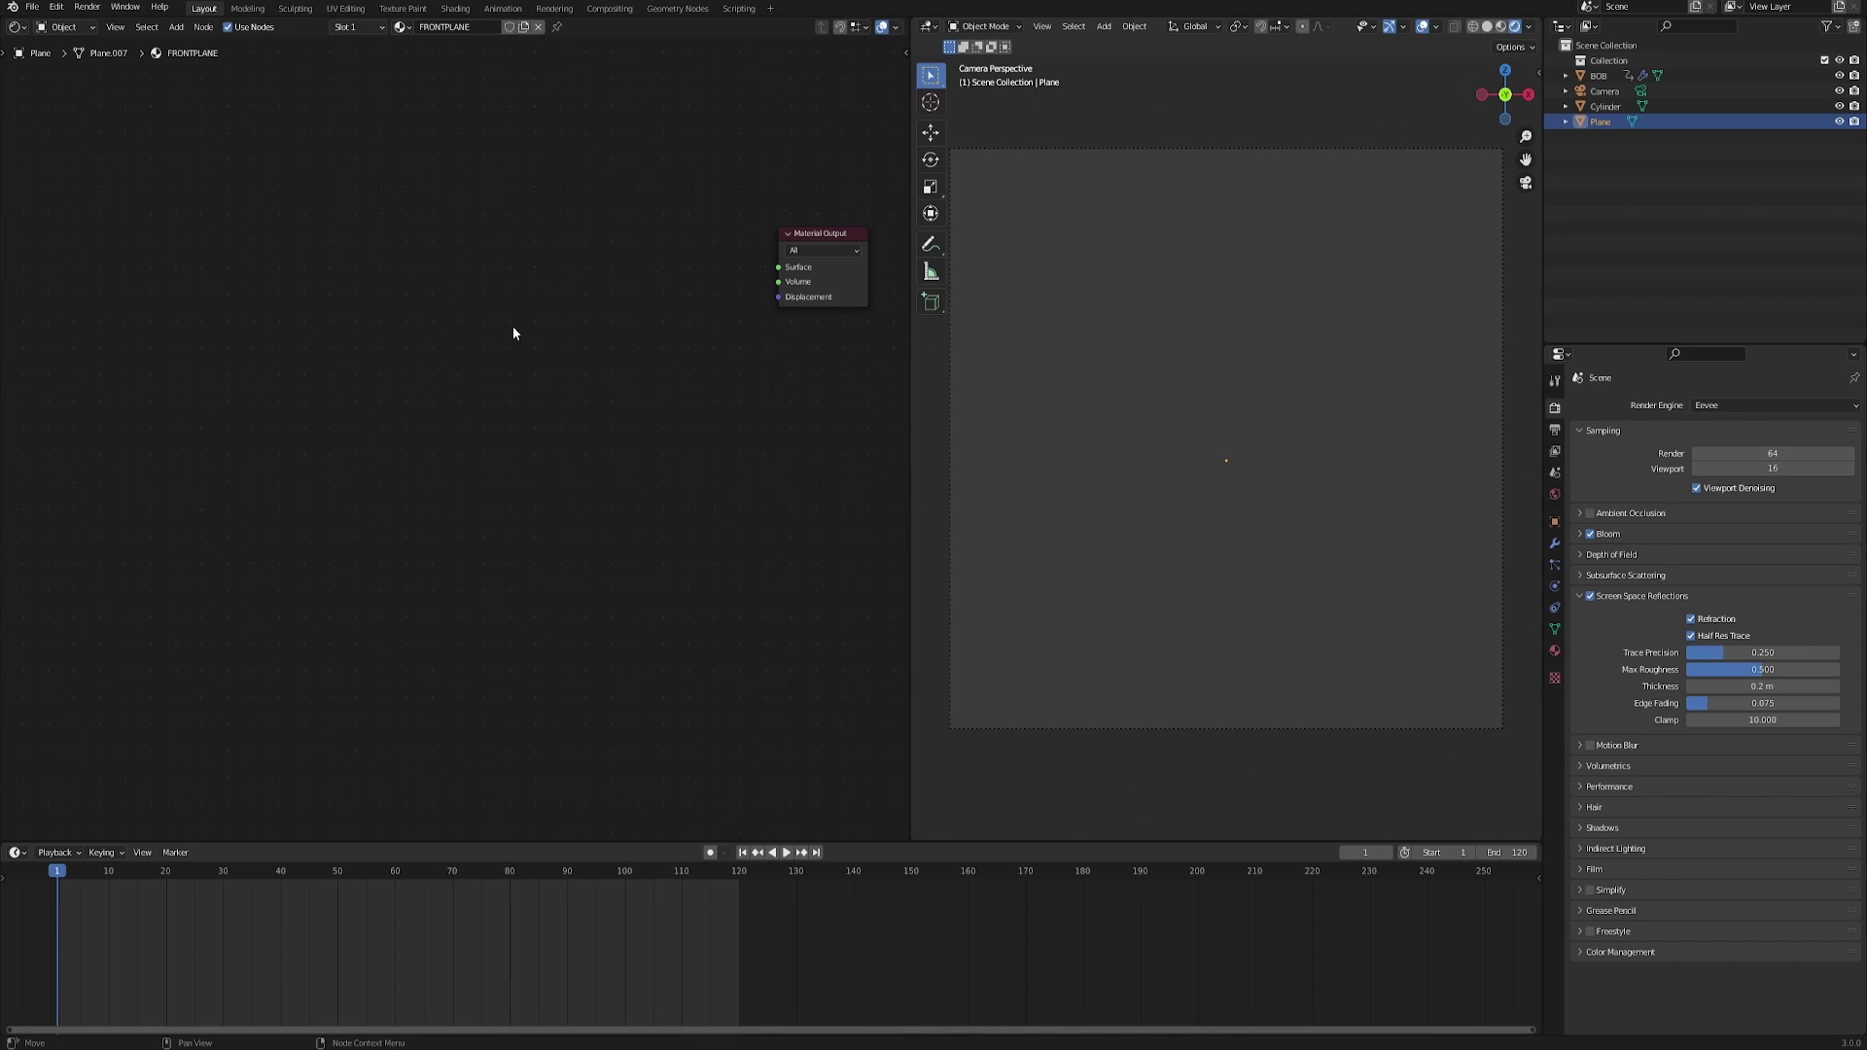
Add a Glass BSDF connected to the Material Output's Surface and enable Screen Space Refraction for the FRONTPLANE material.
{"action": "key", "text": "F3"}
{"action": "type", "text": "GLAS"}
{"action": "key", "text": "Return"}
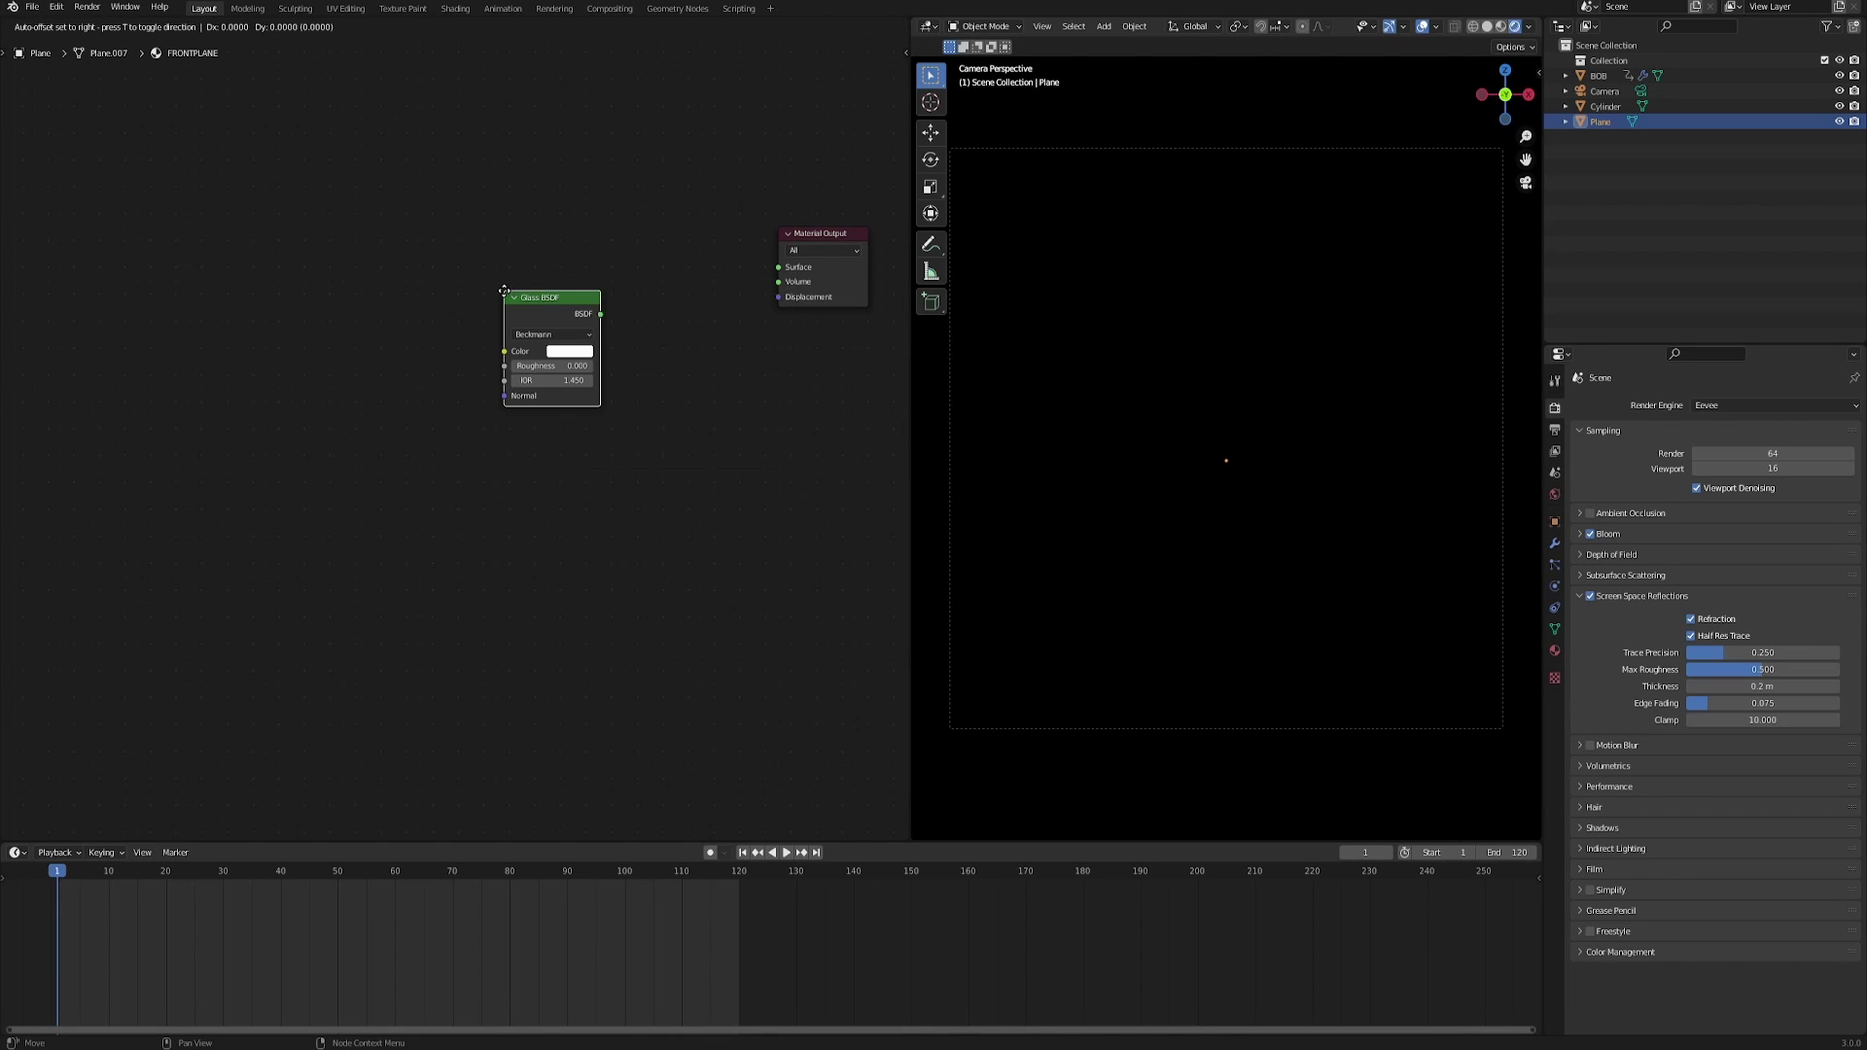
{"action": "left_click", "coordinate": [451, 278]}
{"action": "left_click", "coordinate": [452, 270], "text": "ctrl+shift"}
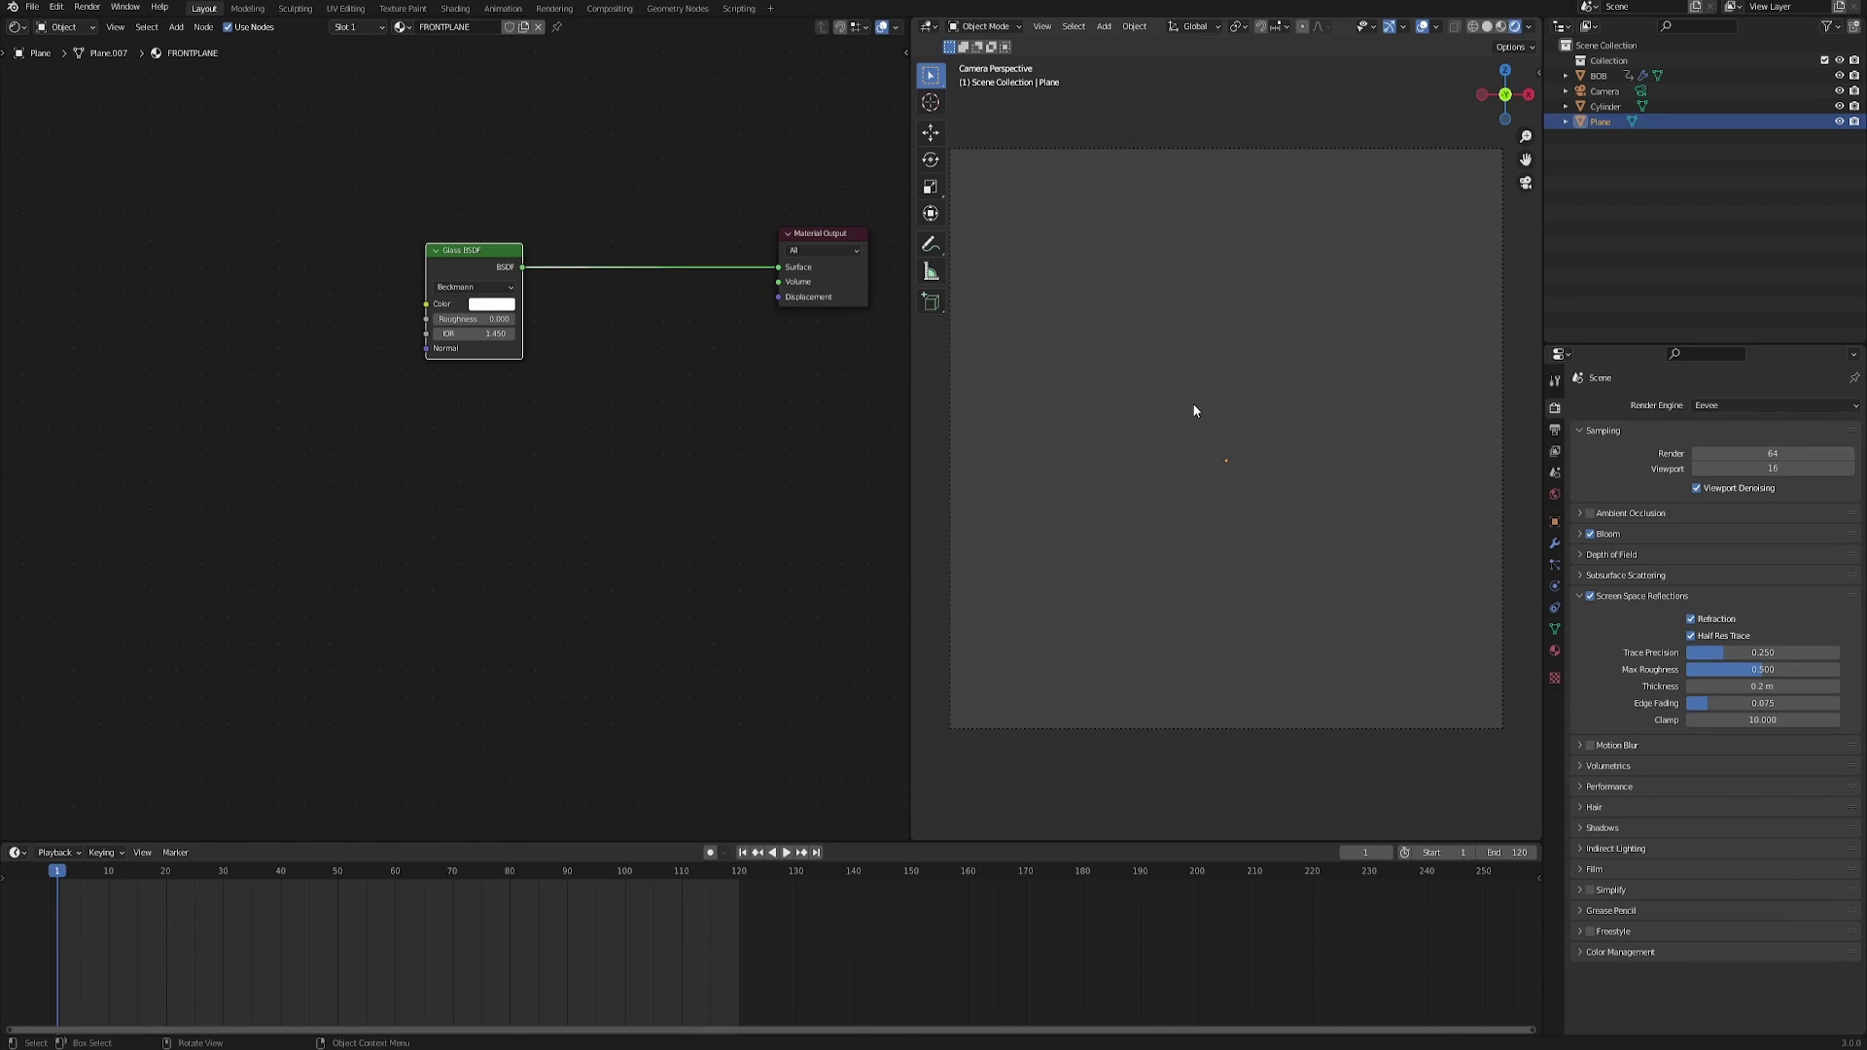
{"action": "left_click", "coordinate": [1554, 652]}
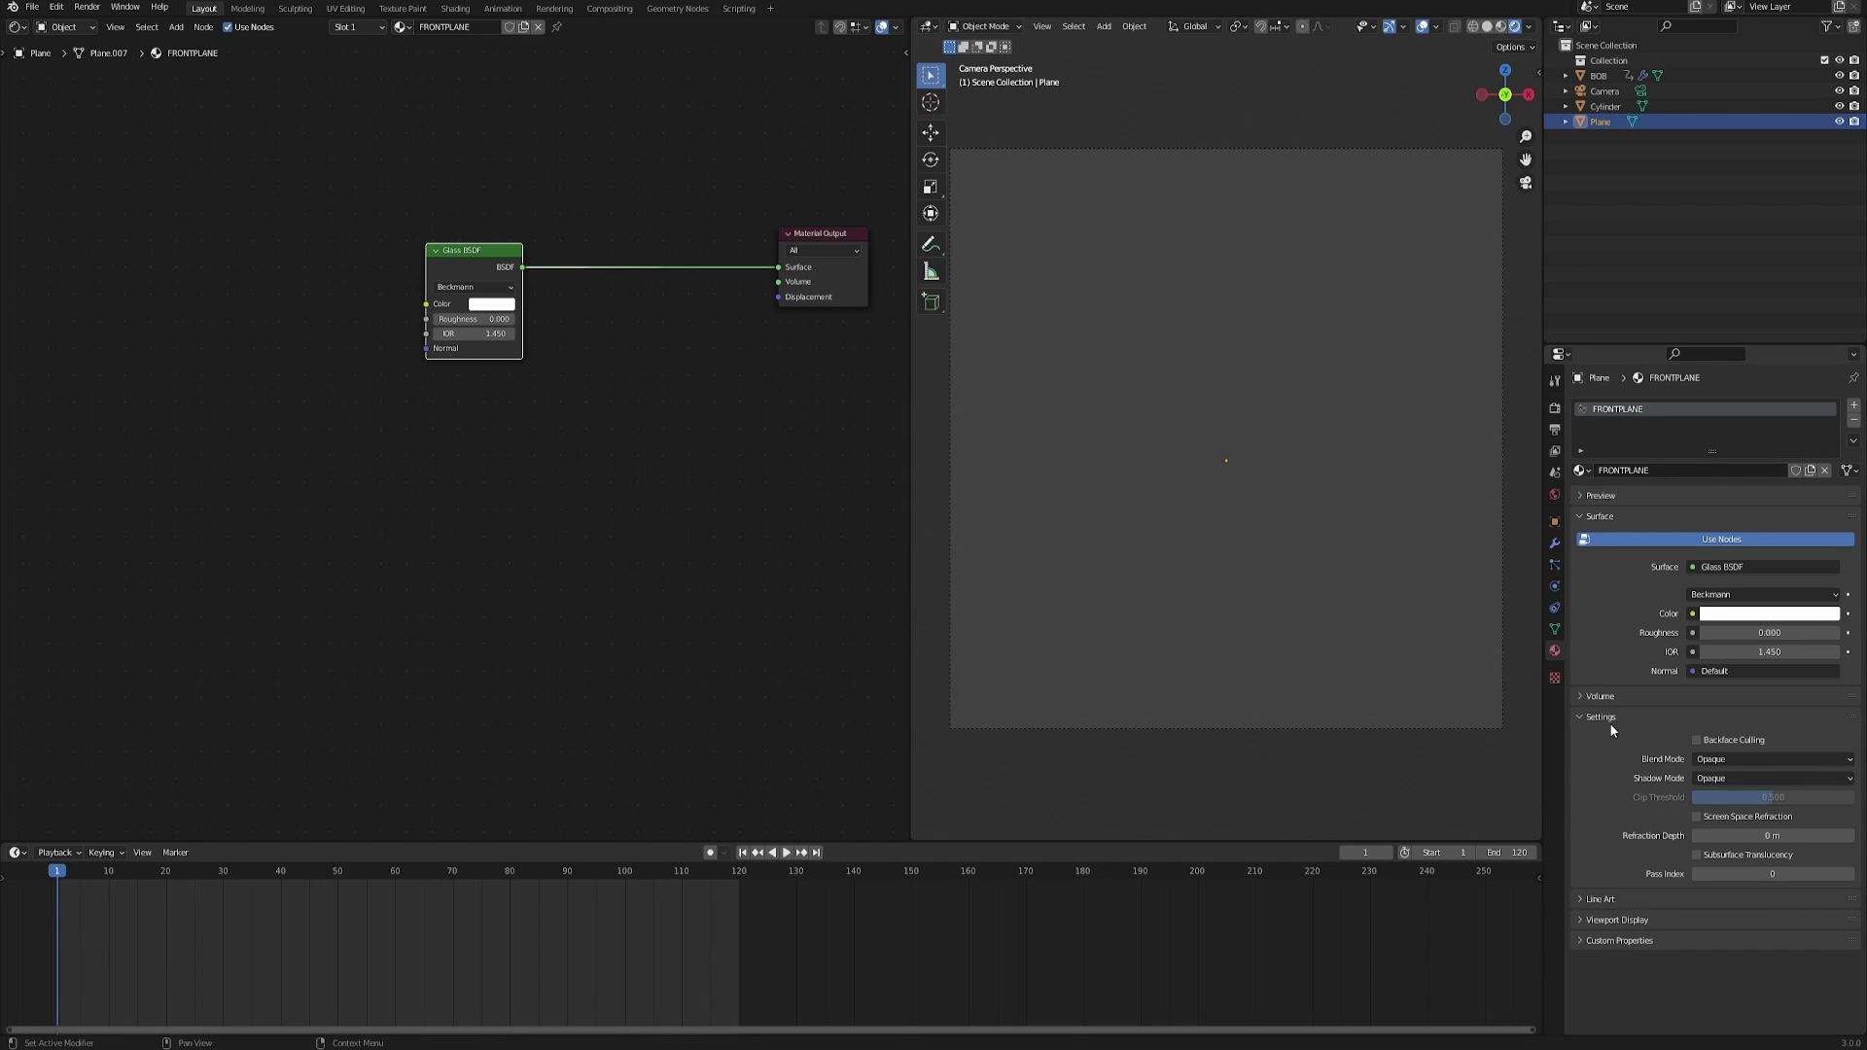
{"action": "left_click", "coordinate": [1718, 819]}
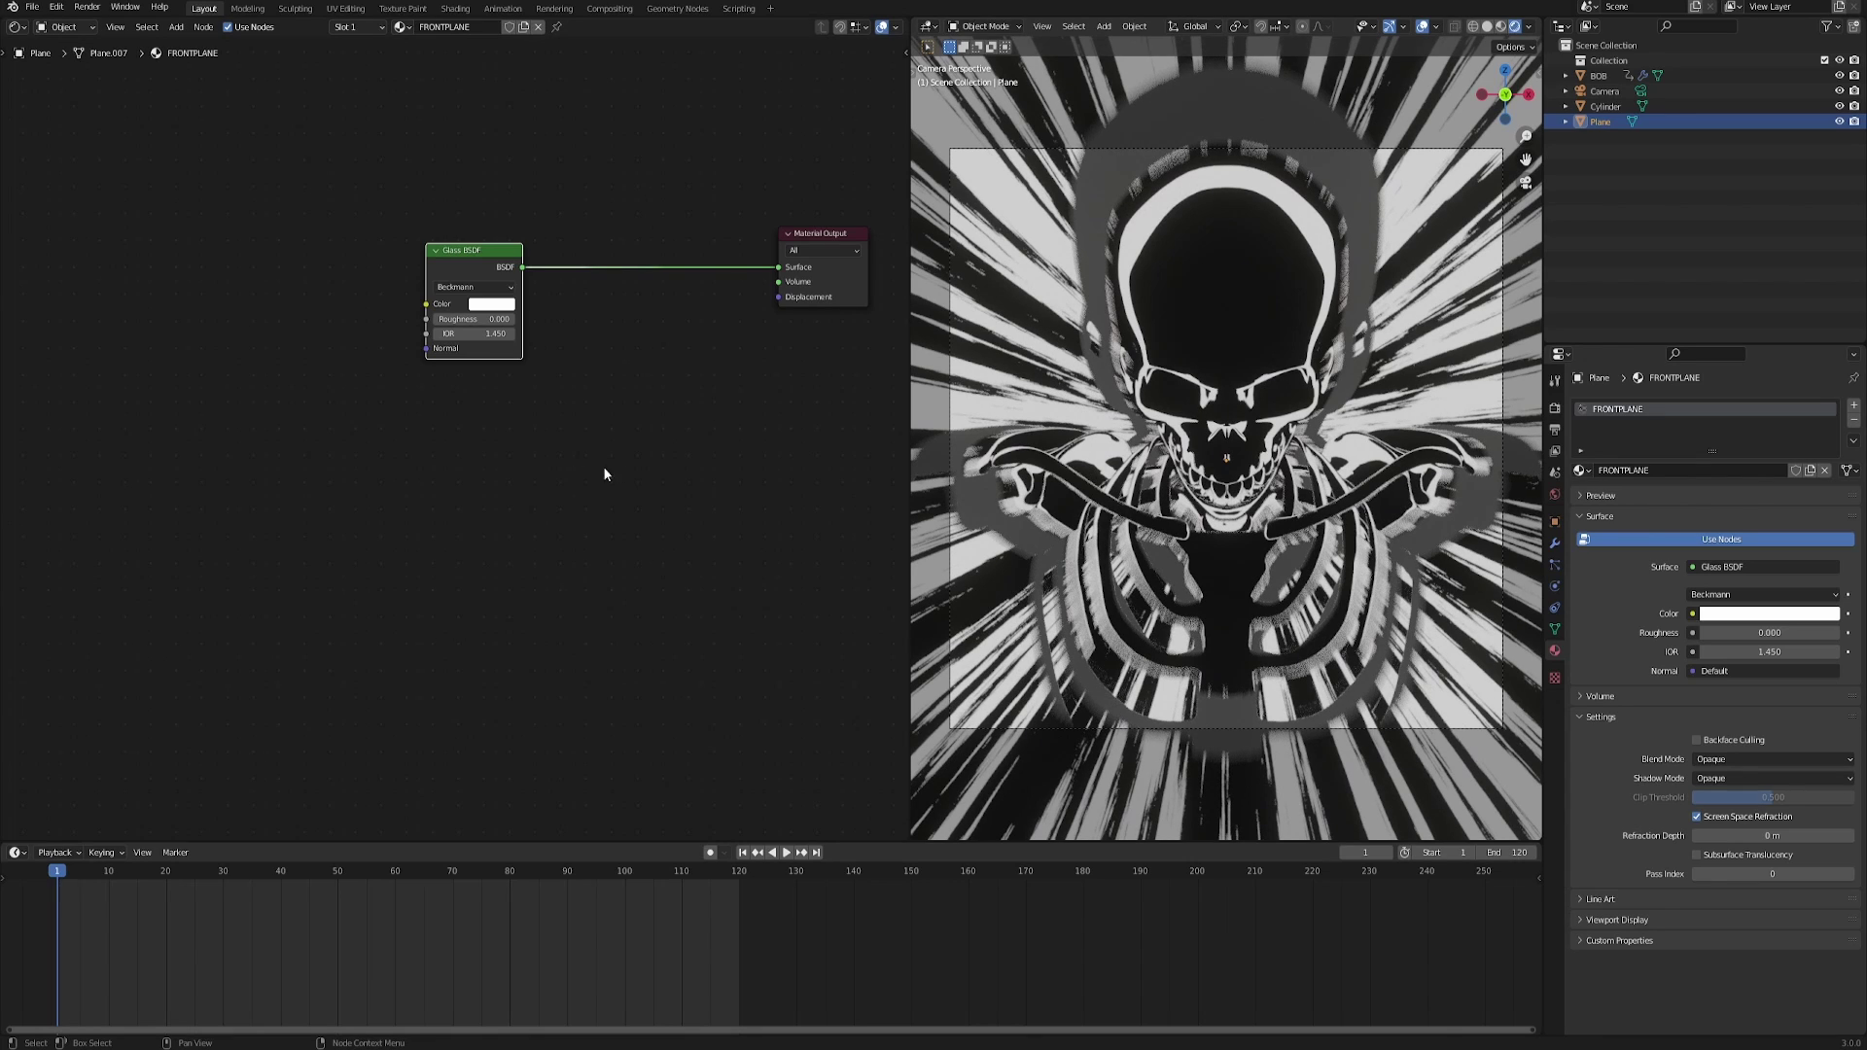
Set the Glass BSDF's IOR to 0 and keyframe it at frame 1.
{"action": "middle_click_drag", "start_coordinate": [573, 384], "coordinate": [557, 450], "text": "shift"}
{"action": "scroll", "coordinate": [643, 438], "scroll_direction": "up", "scroll_amount": 1}
{"action": "scroll", "coordinate": [574, 433], "scroll_direction": "up", "scroll_amount": 1}
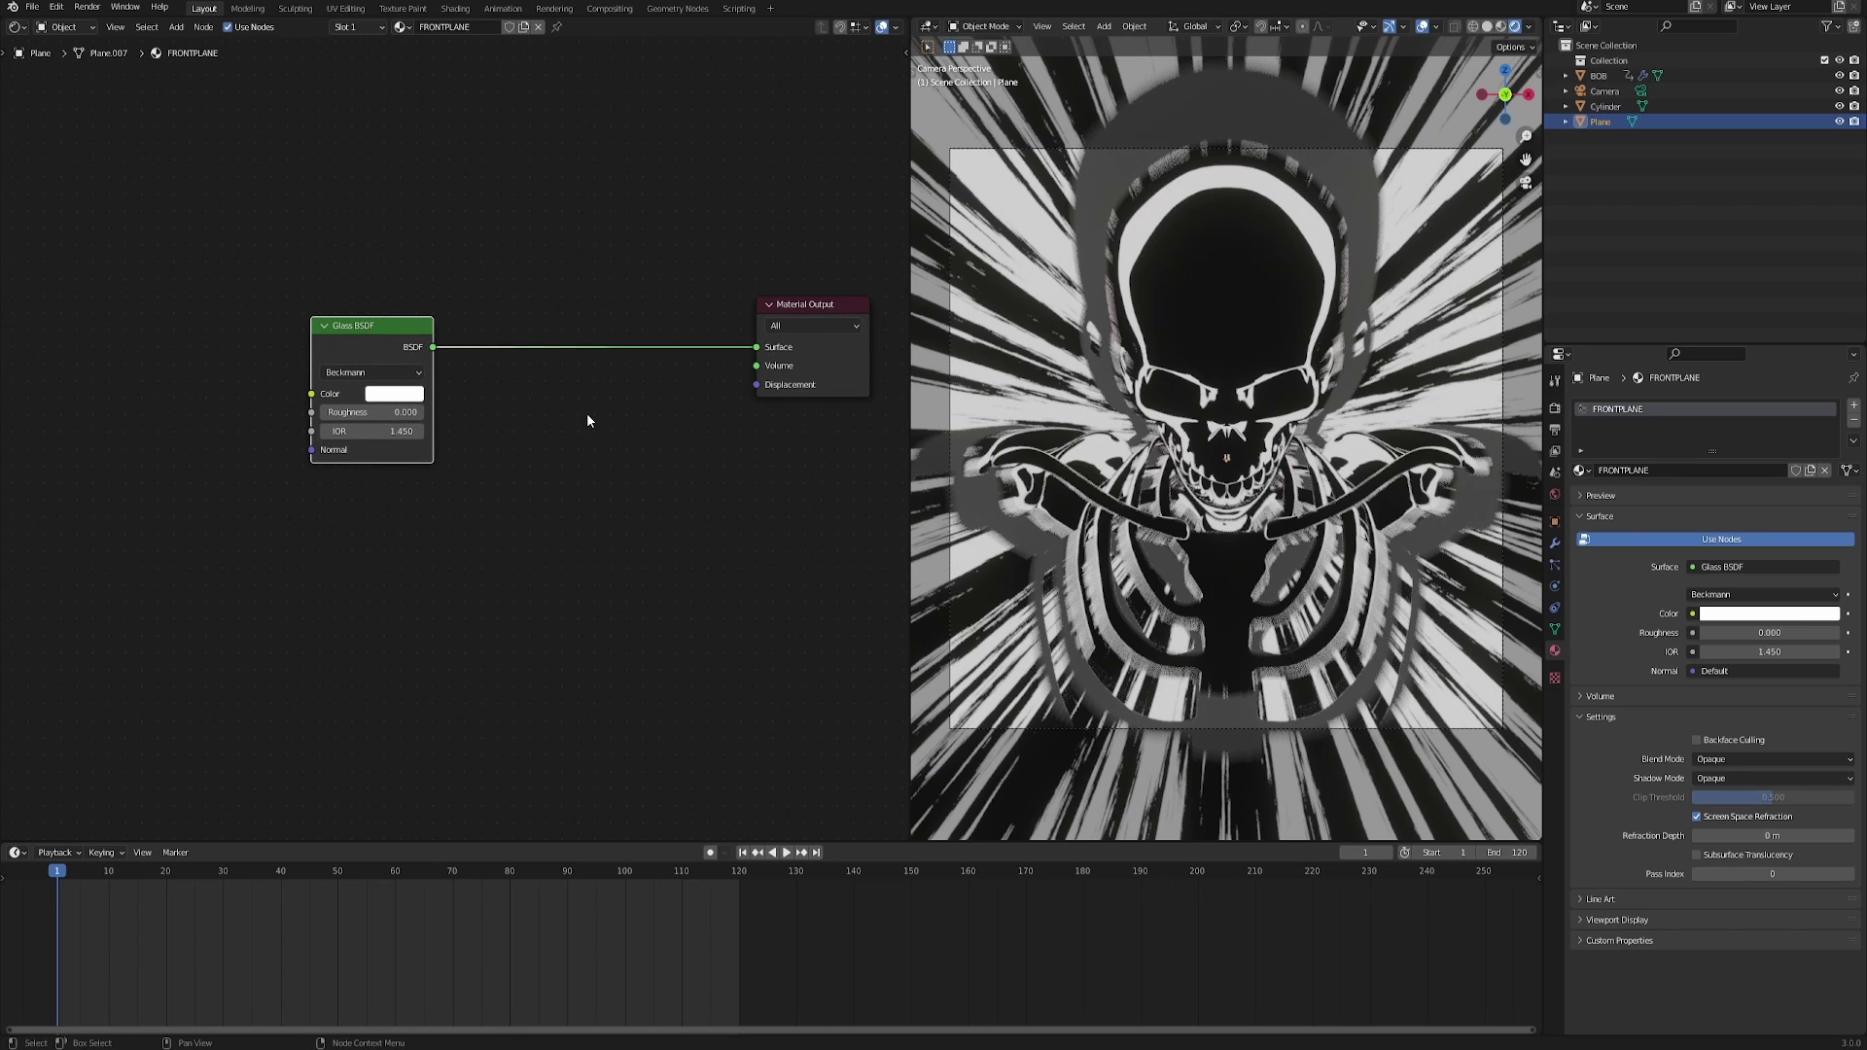
{"action": "scroll", "coordinate": [544, 477], "scroll_direction": "up", "scroll_amount": 1}
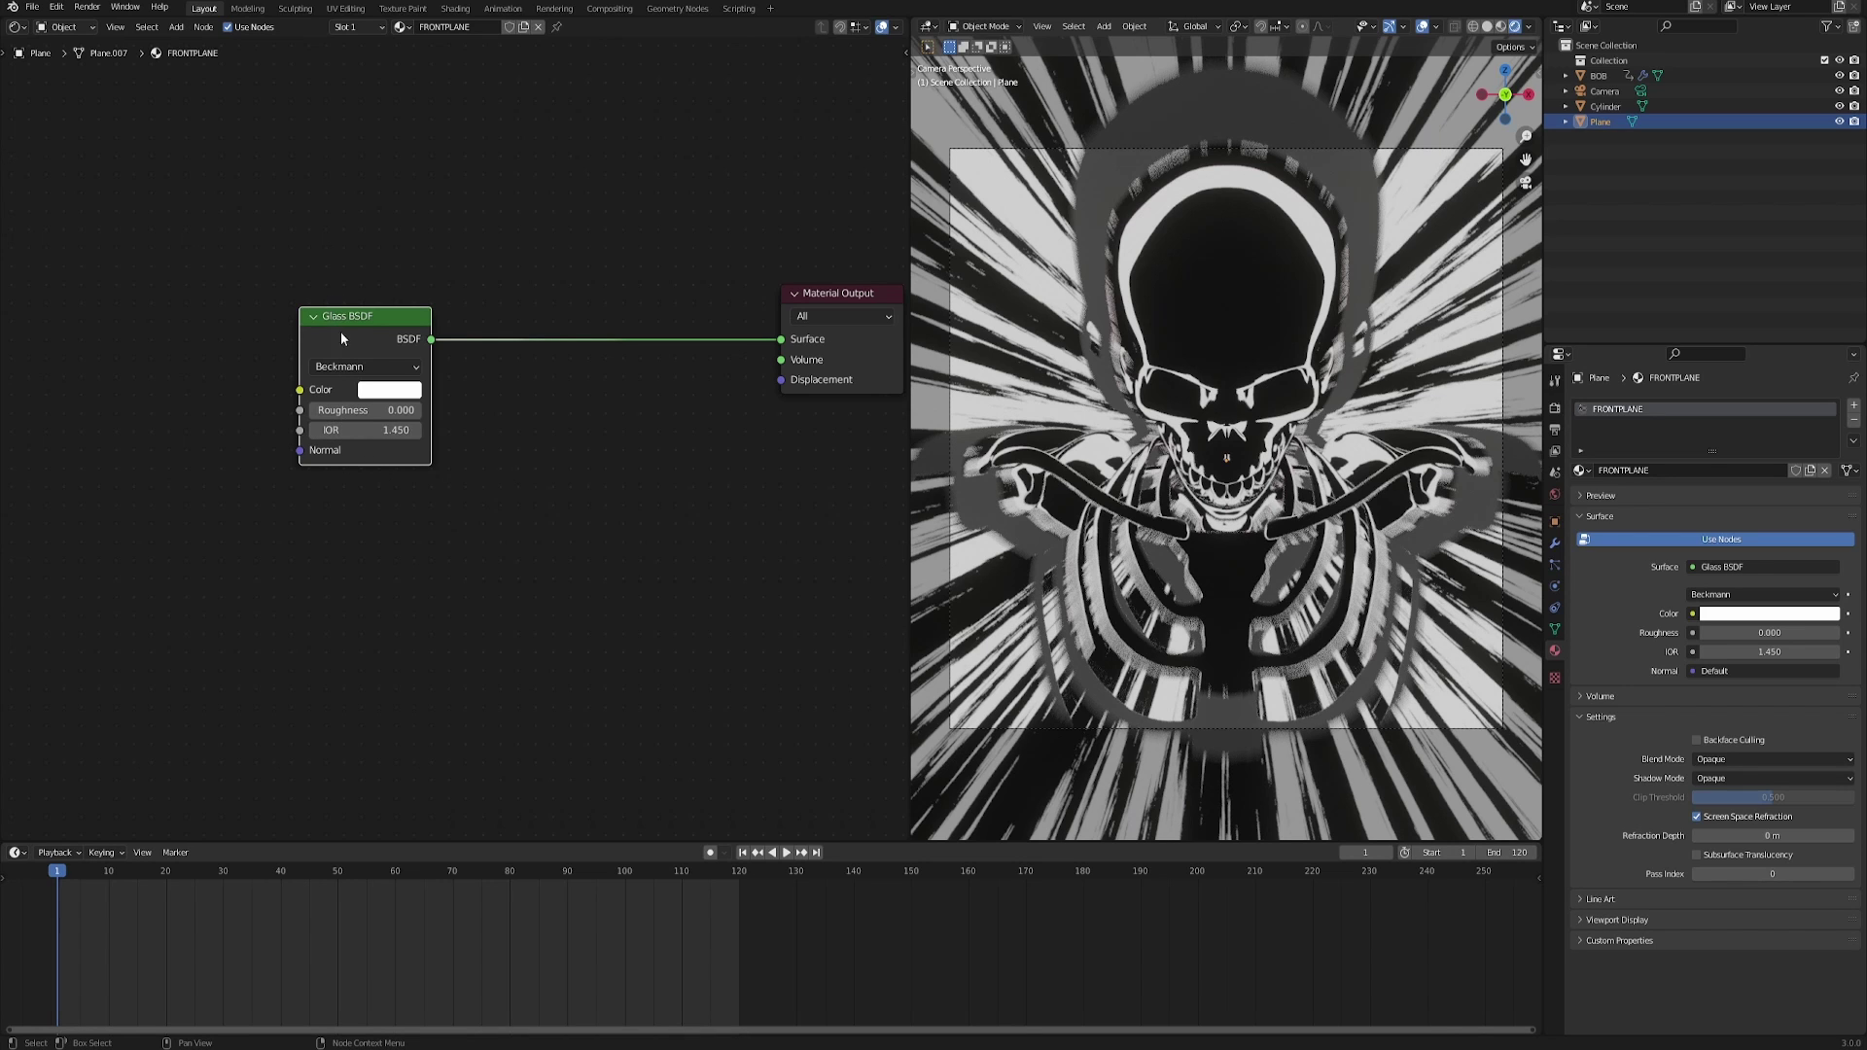
{"action": "mouse_move", "coordinate": [383, 431]}
{"action": "left_mouse_down"}
{"action": "mouse_move", "coordinate": [239, 431]}
{"action": "mouse_move", "coordinate": [418, 431]}
{"action": "left_mouse_up"}
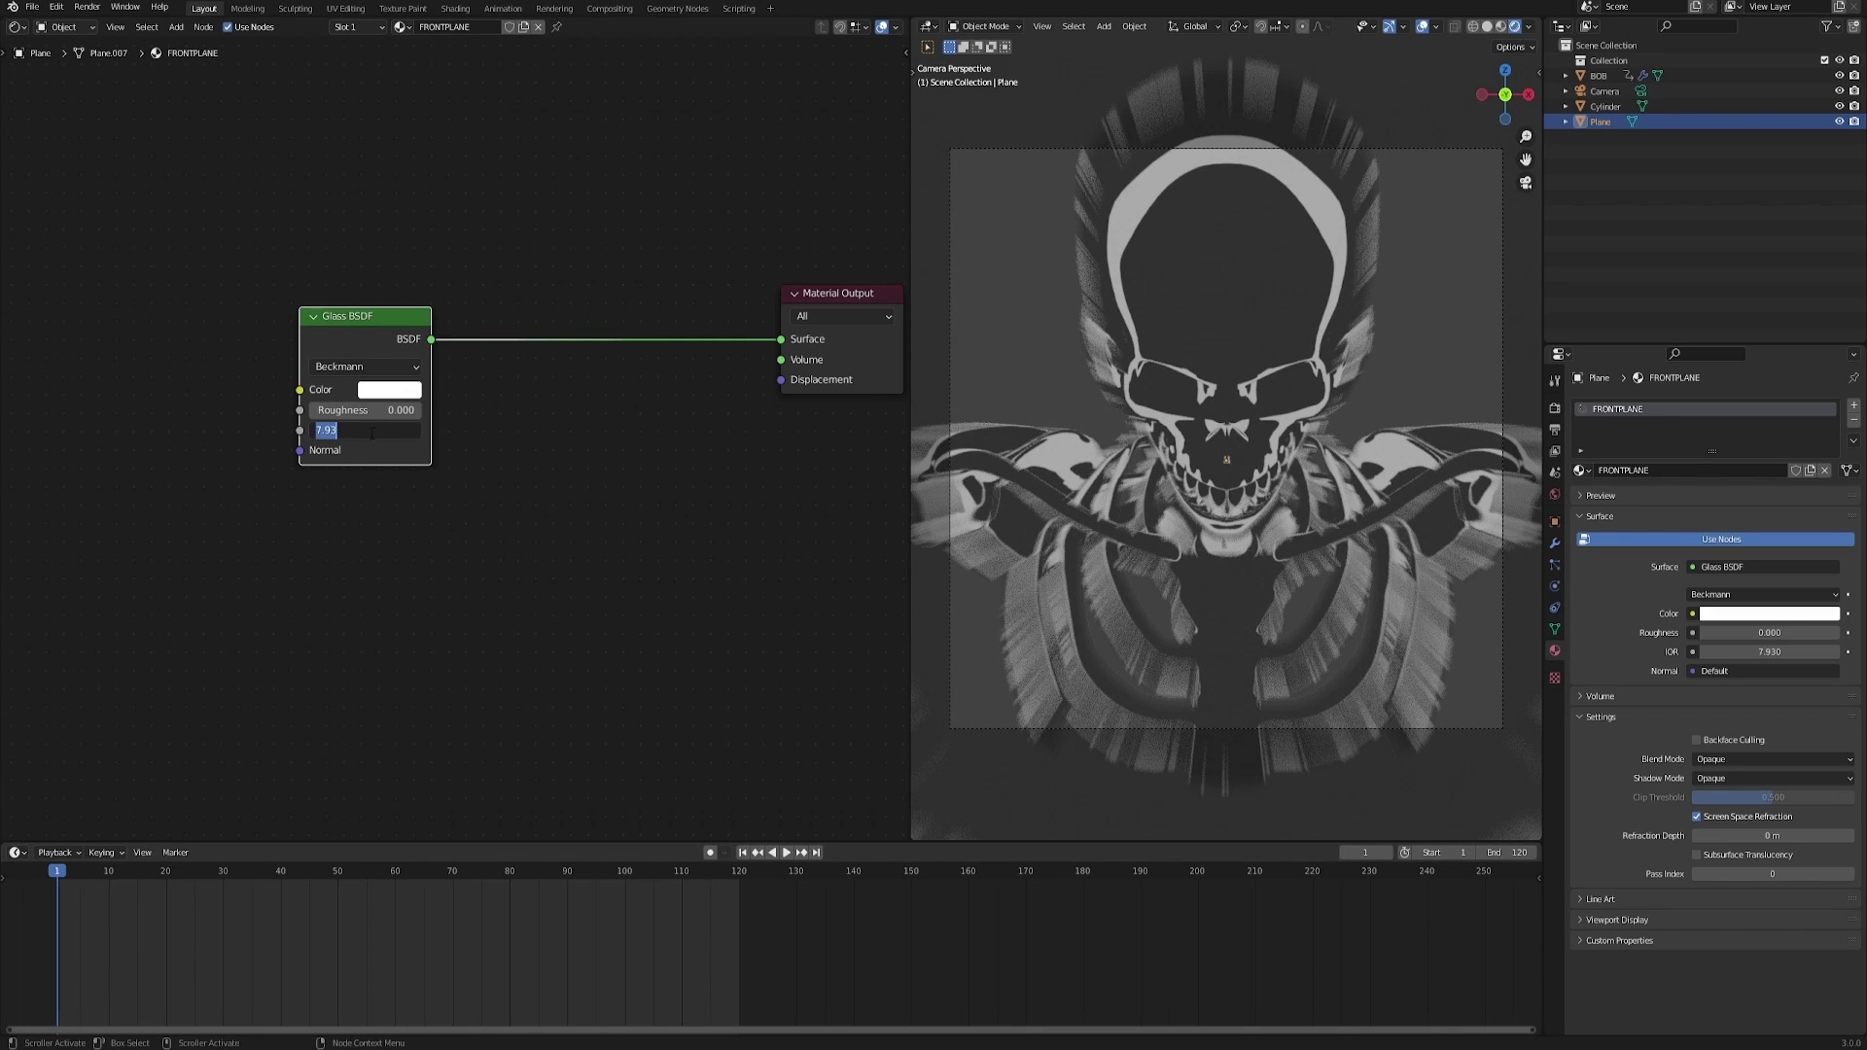
{"action": "key", "text": "Return"}
{"action": "key", "text": "i"}
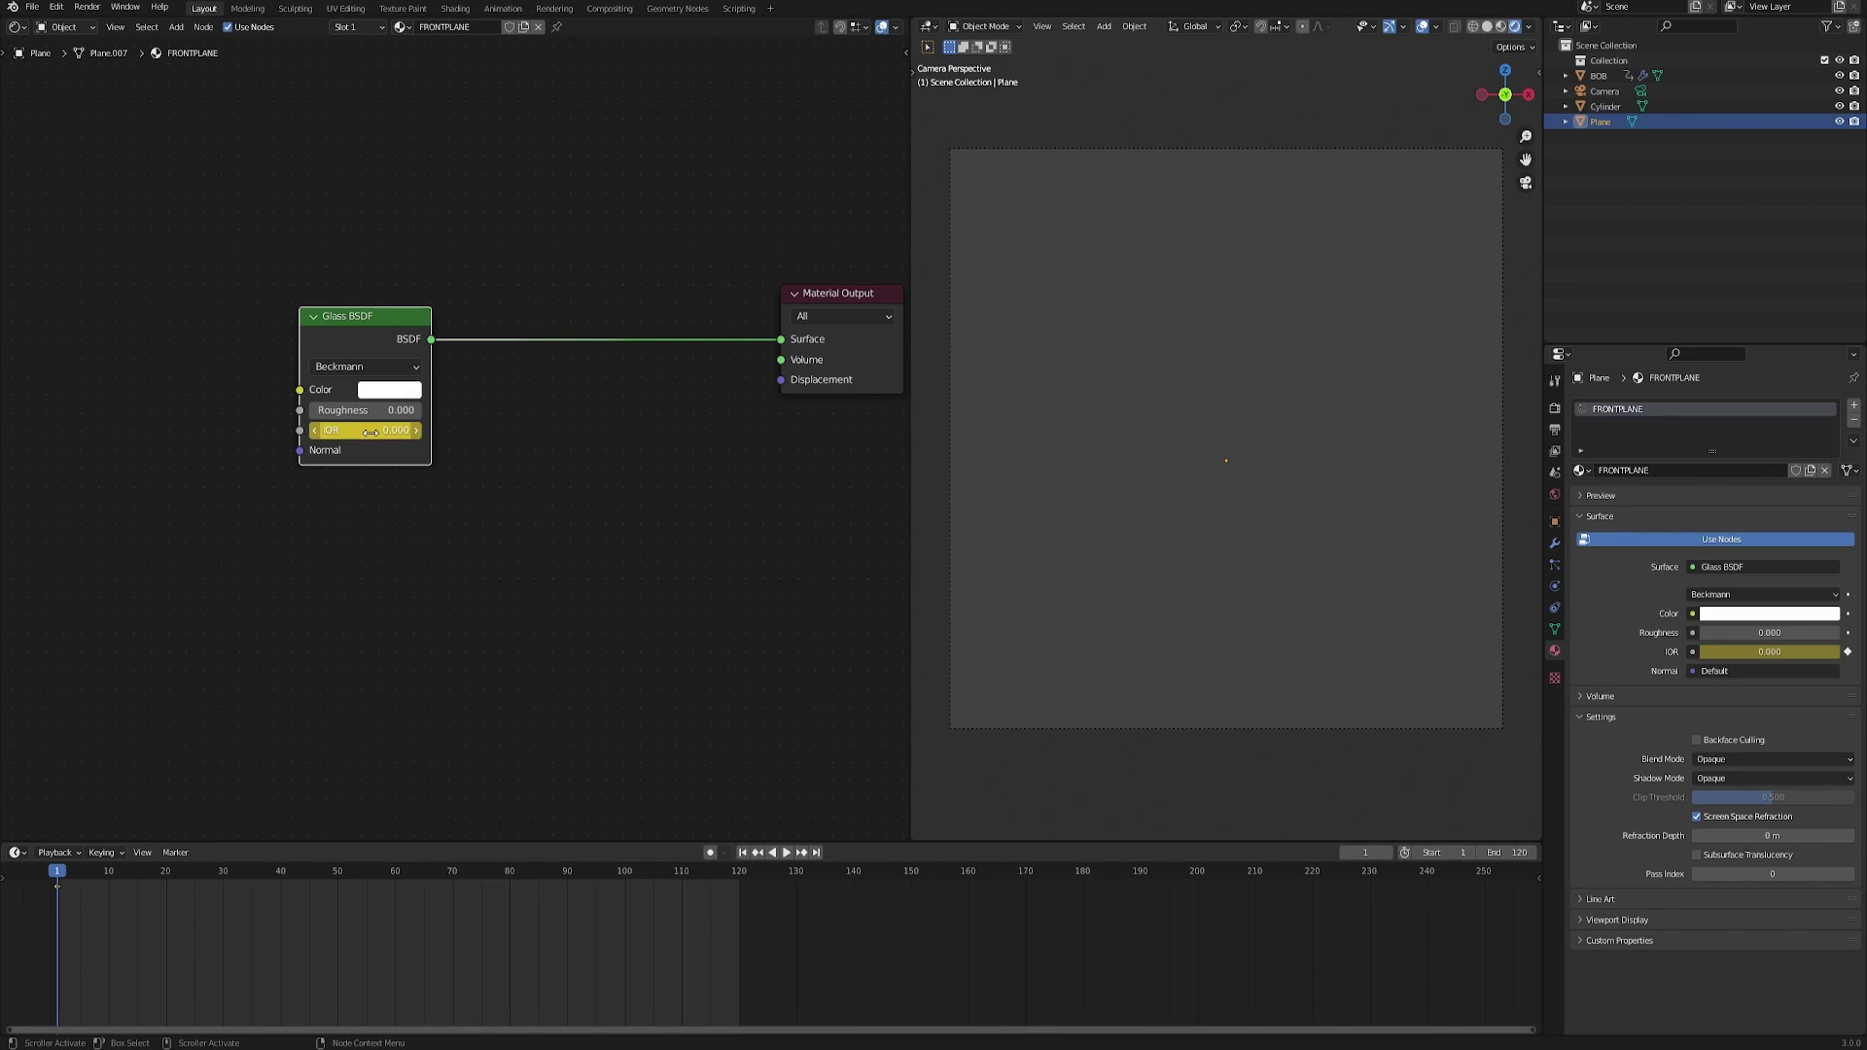
Set the Glass BSDF's IOR to 10 at frame 120 and keyframe it.
{"action": "left_click", "coordinate": [741, 874]}
{"action": "left_click", "coordinate": [352, 431]}
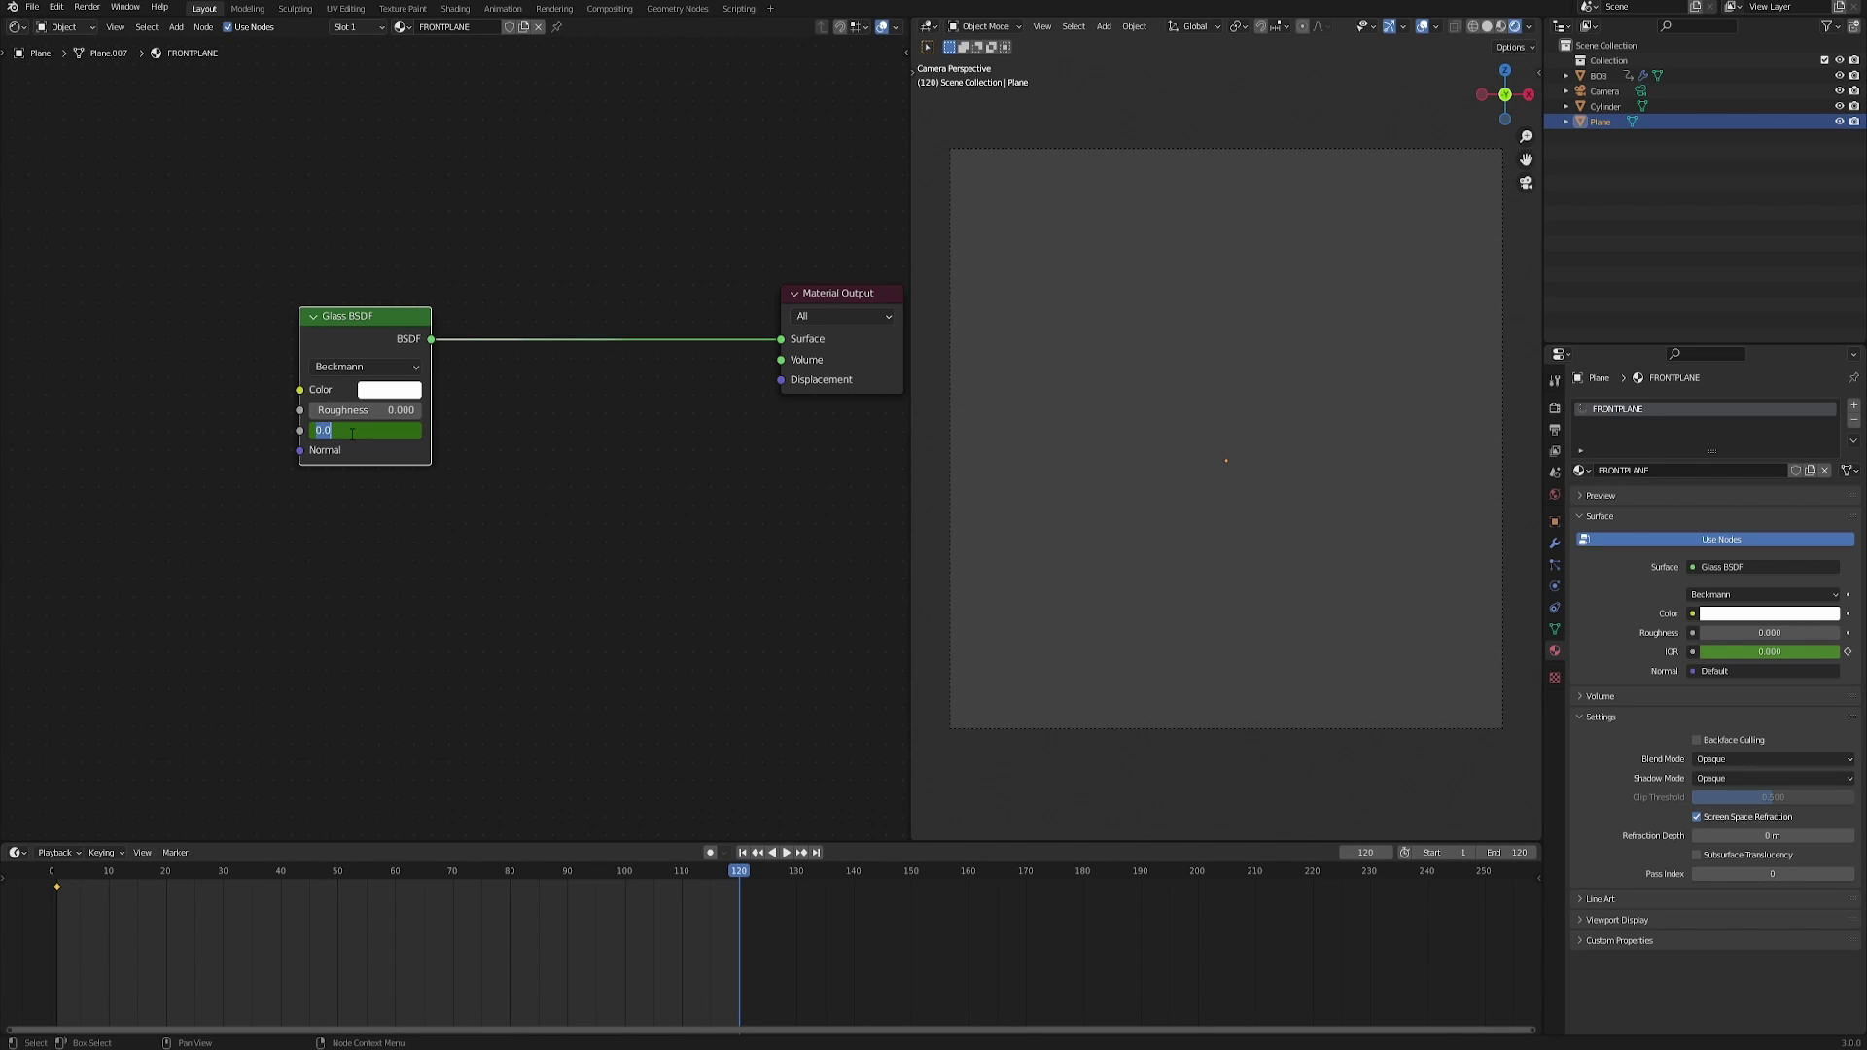
{"action": "type", "text": "10"}
{"action": "key", "text": "Return"}
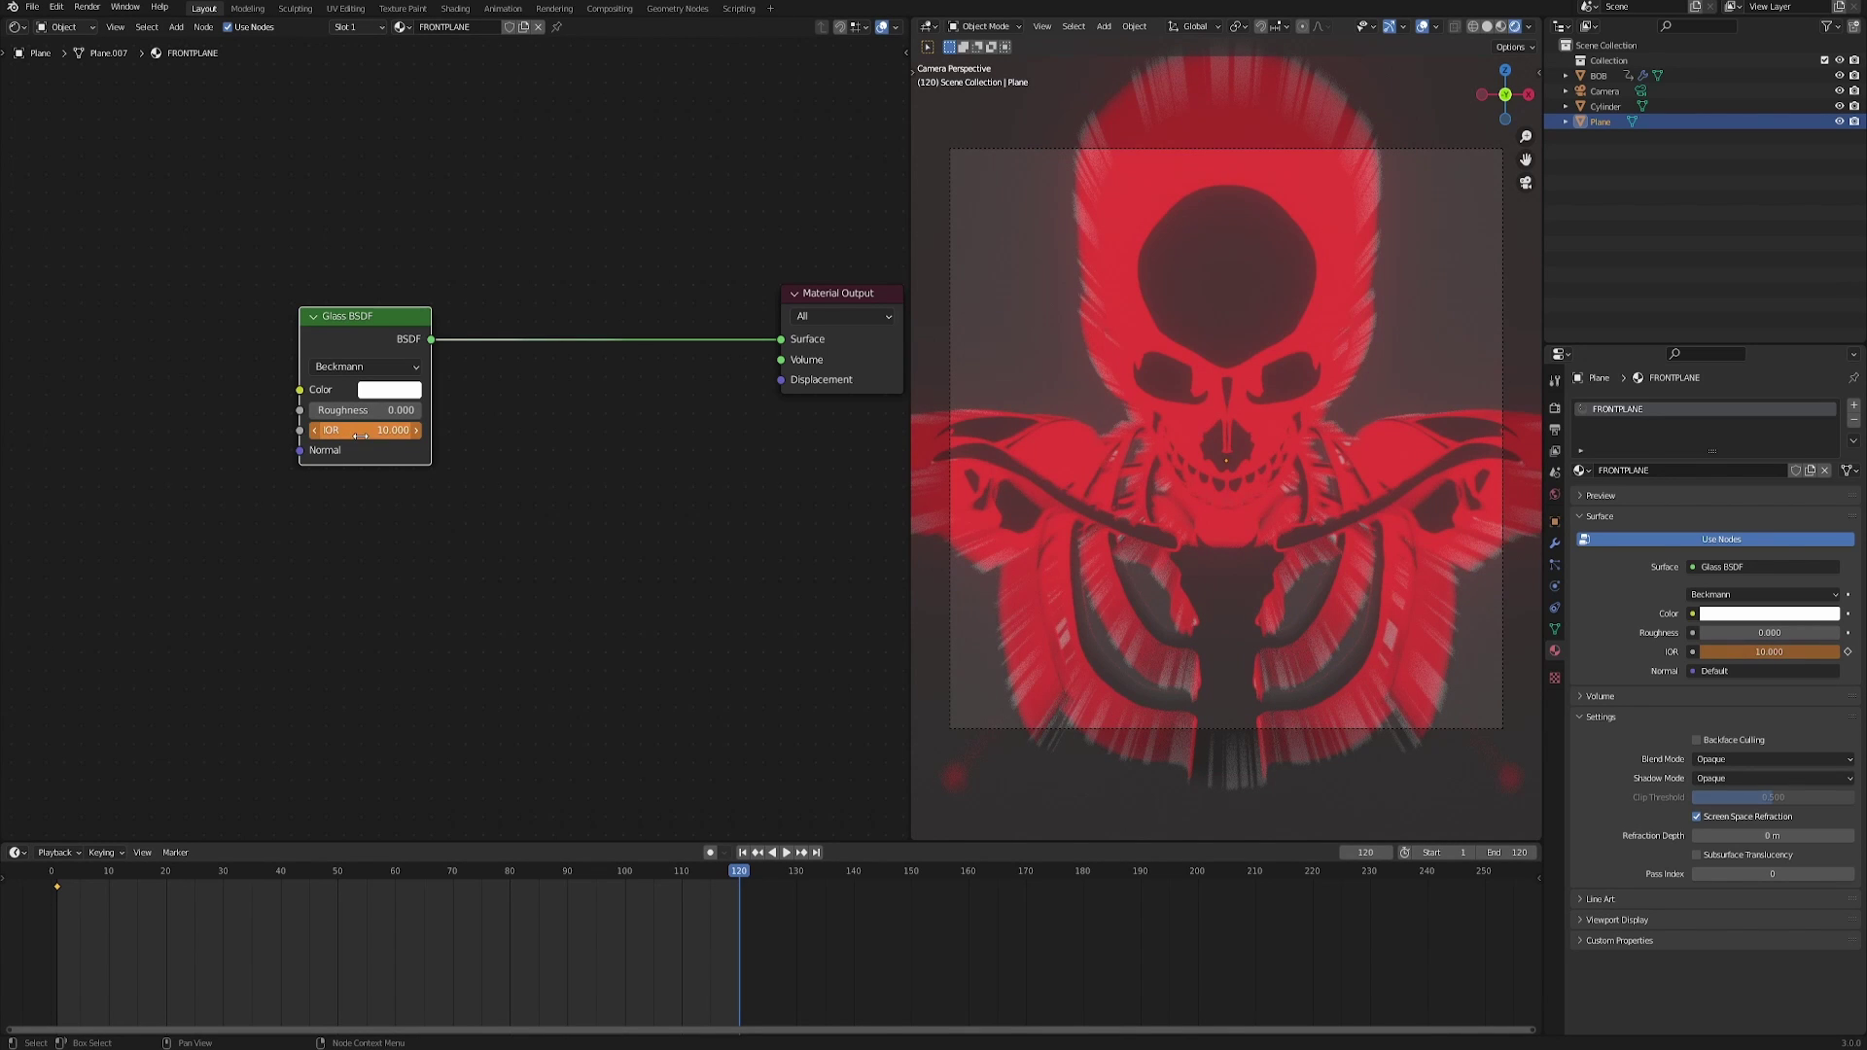
{"action": "key", "text": "i"}
Preview the IOR animation from the start, then render frame 46 to inspect the glass distortion and close the render.
{"action": "left_click", "coordinate": [742, 853]}
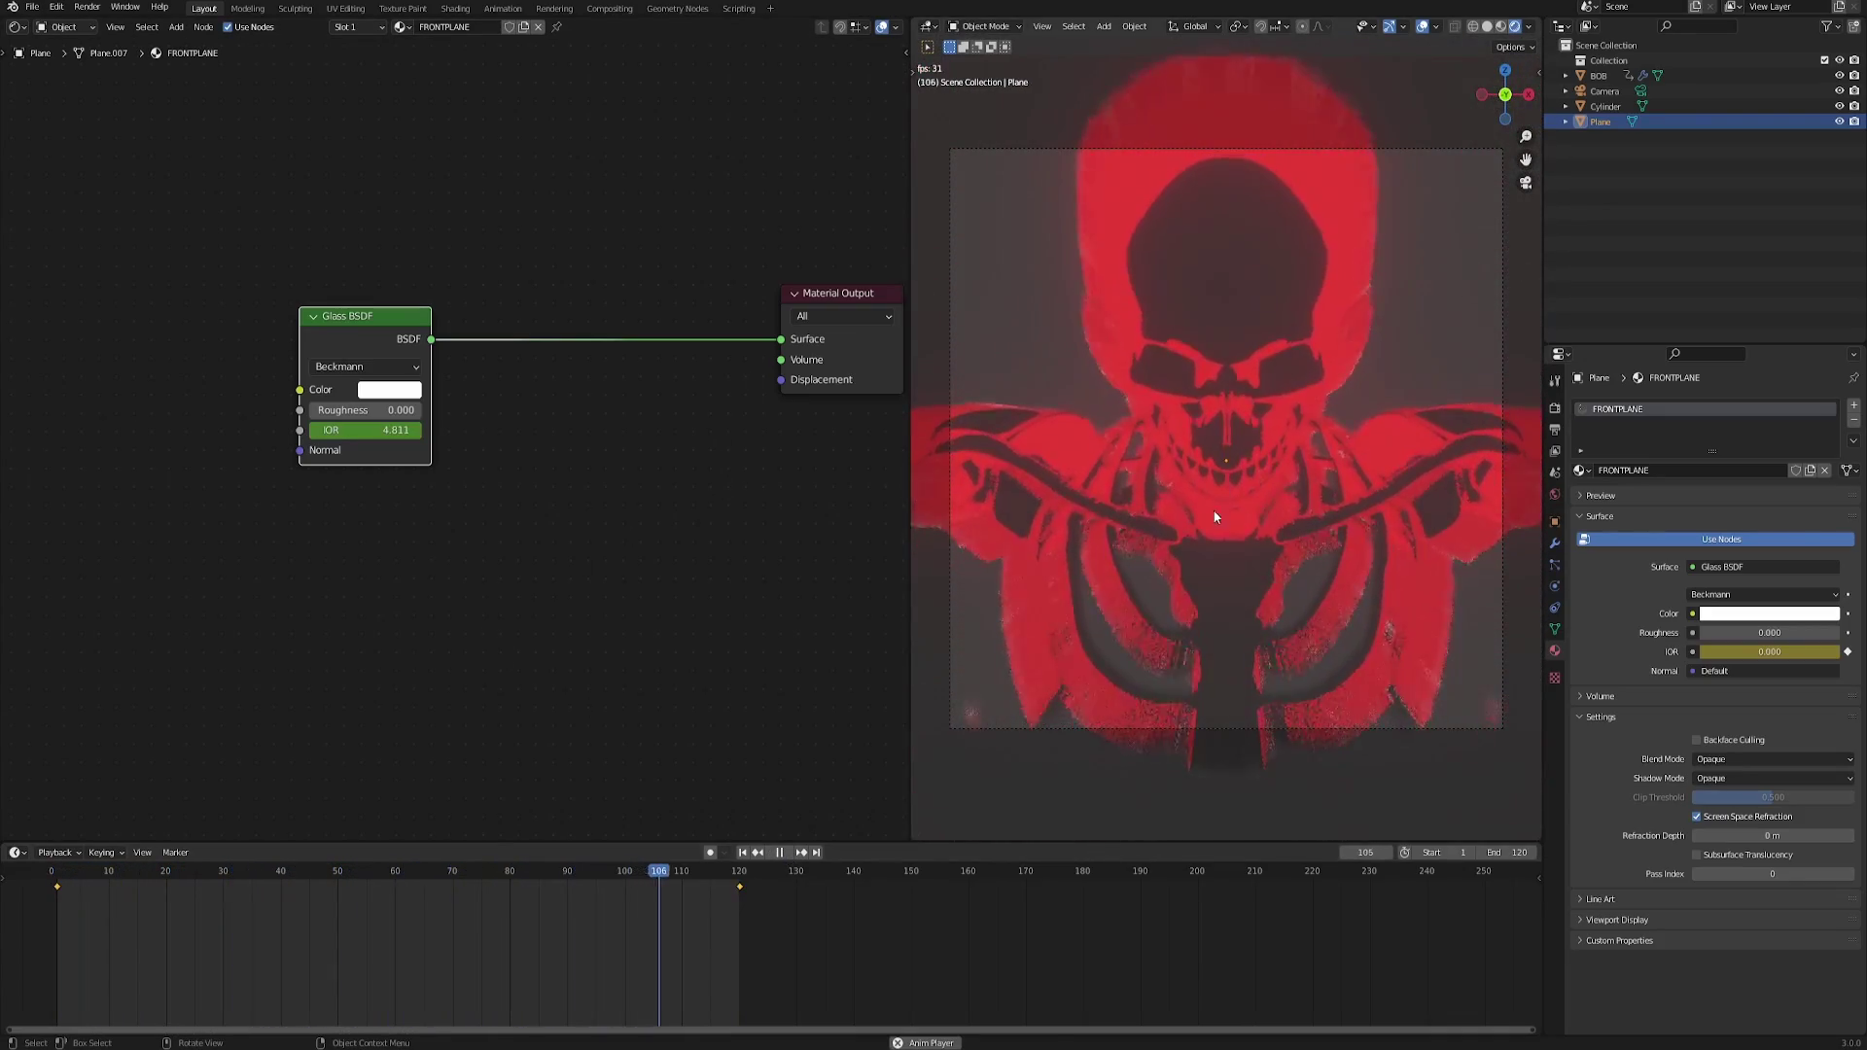
{"action": "key", "text": "space"}
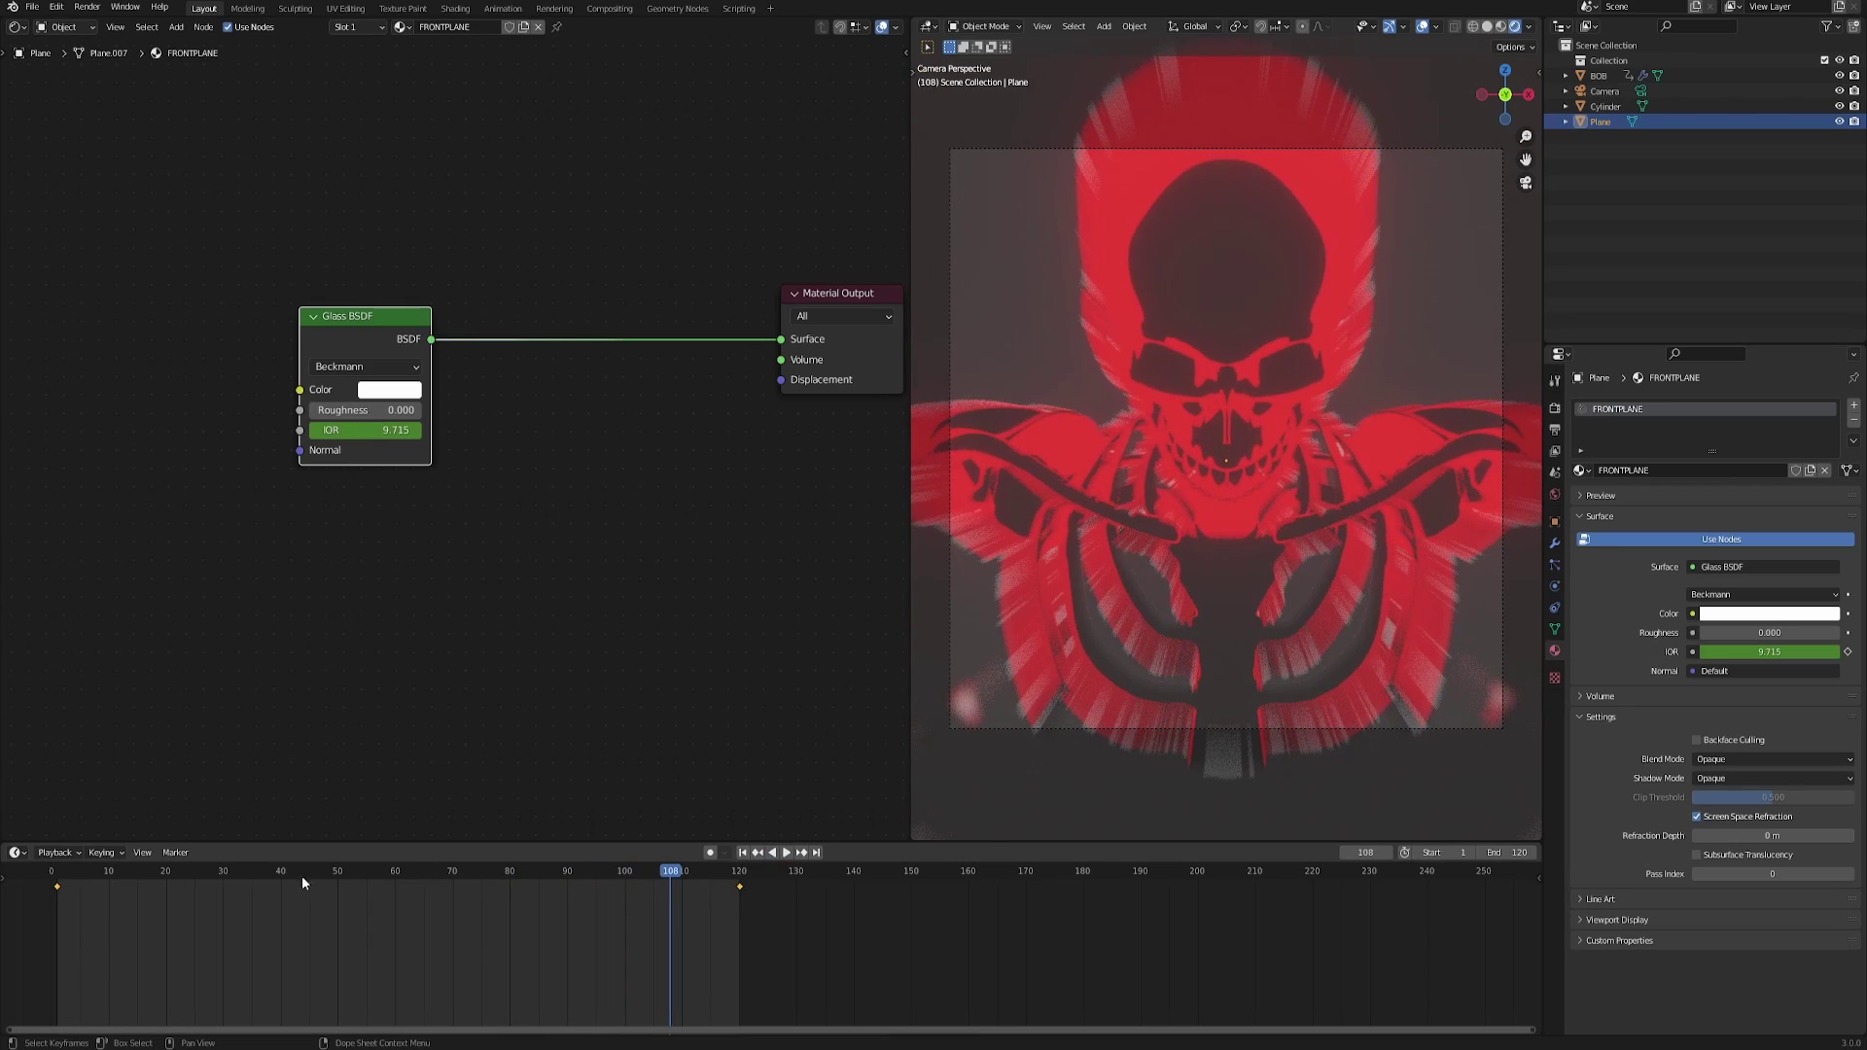
{"action": "left_click", "coordinate": [394, 871]}
{"action": "left_click_drag", "start_coordinate": [378, 876], "coordinate": [315, 873]}
{"action": "key", "text": "F12"}
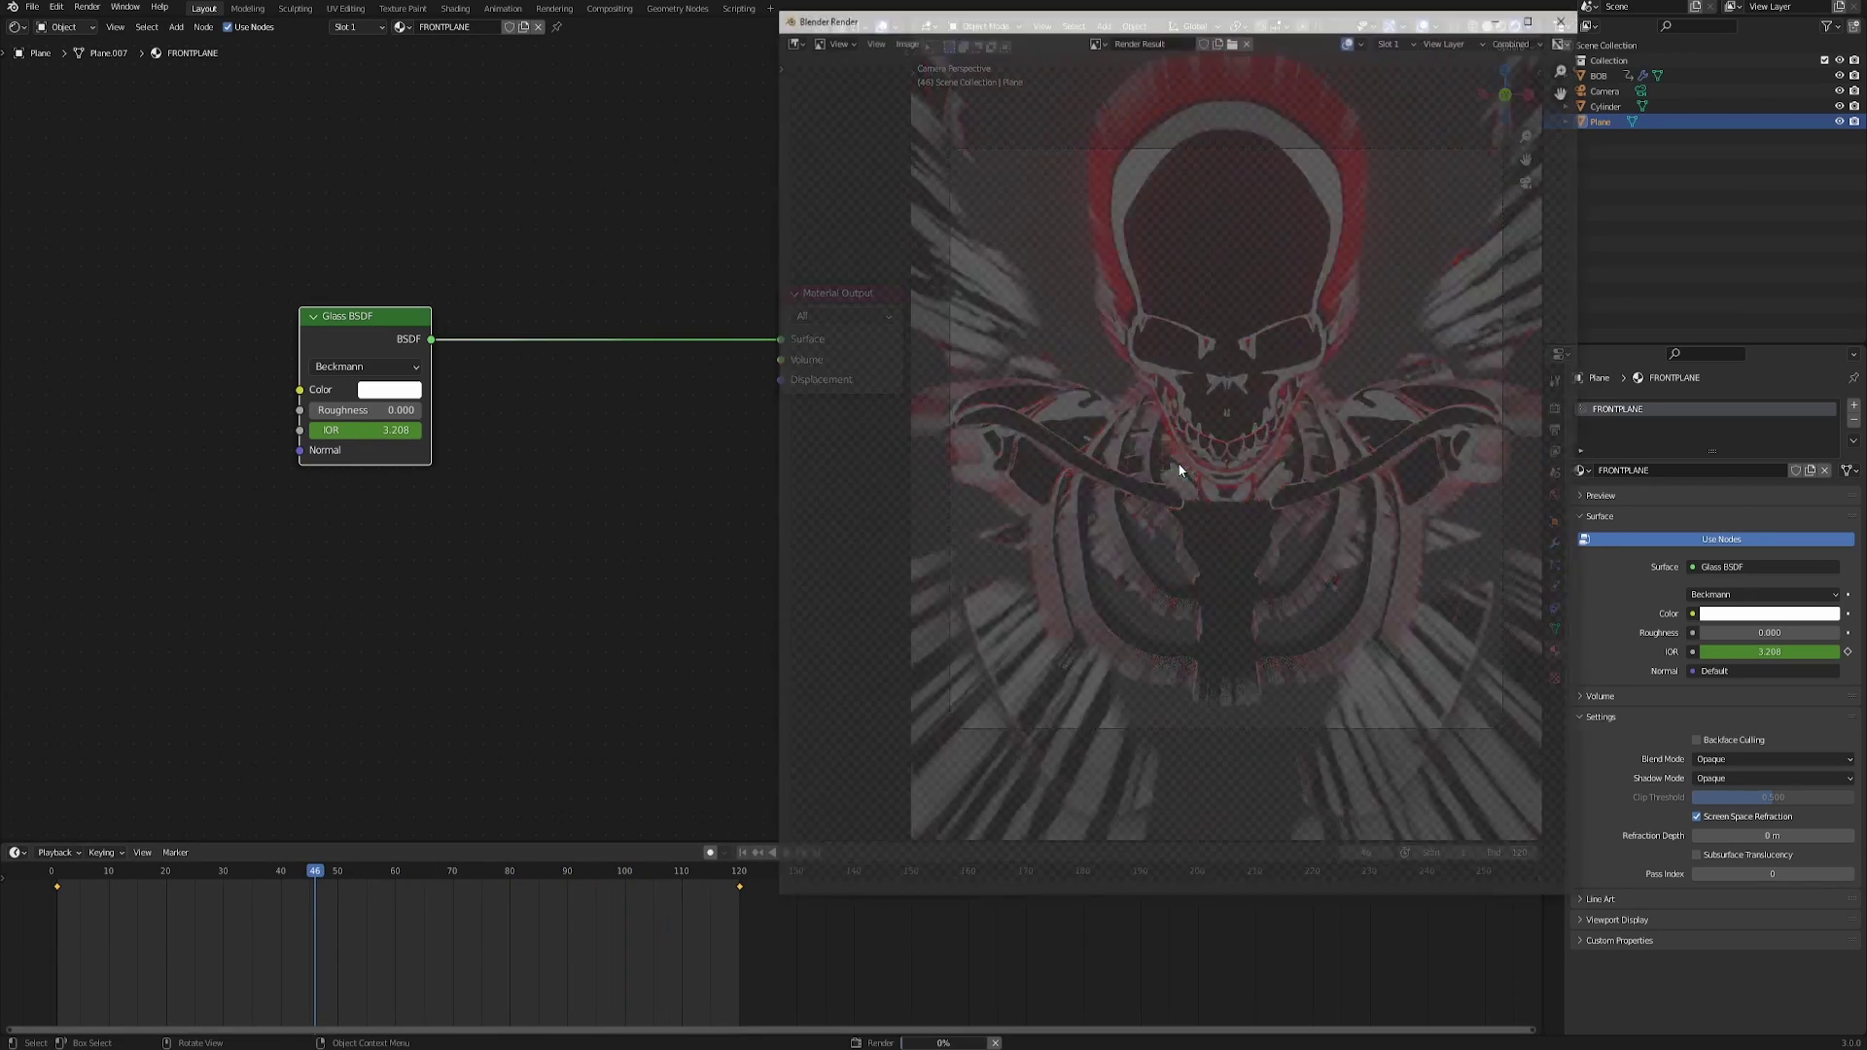
{"action": "scroll", "coordinate": [1133, 372], "scroll_direction": "down", "scroll_amount": 3}
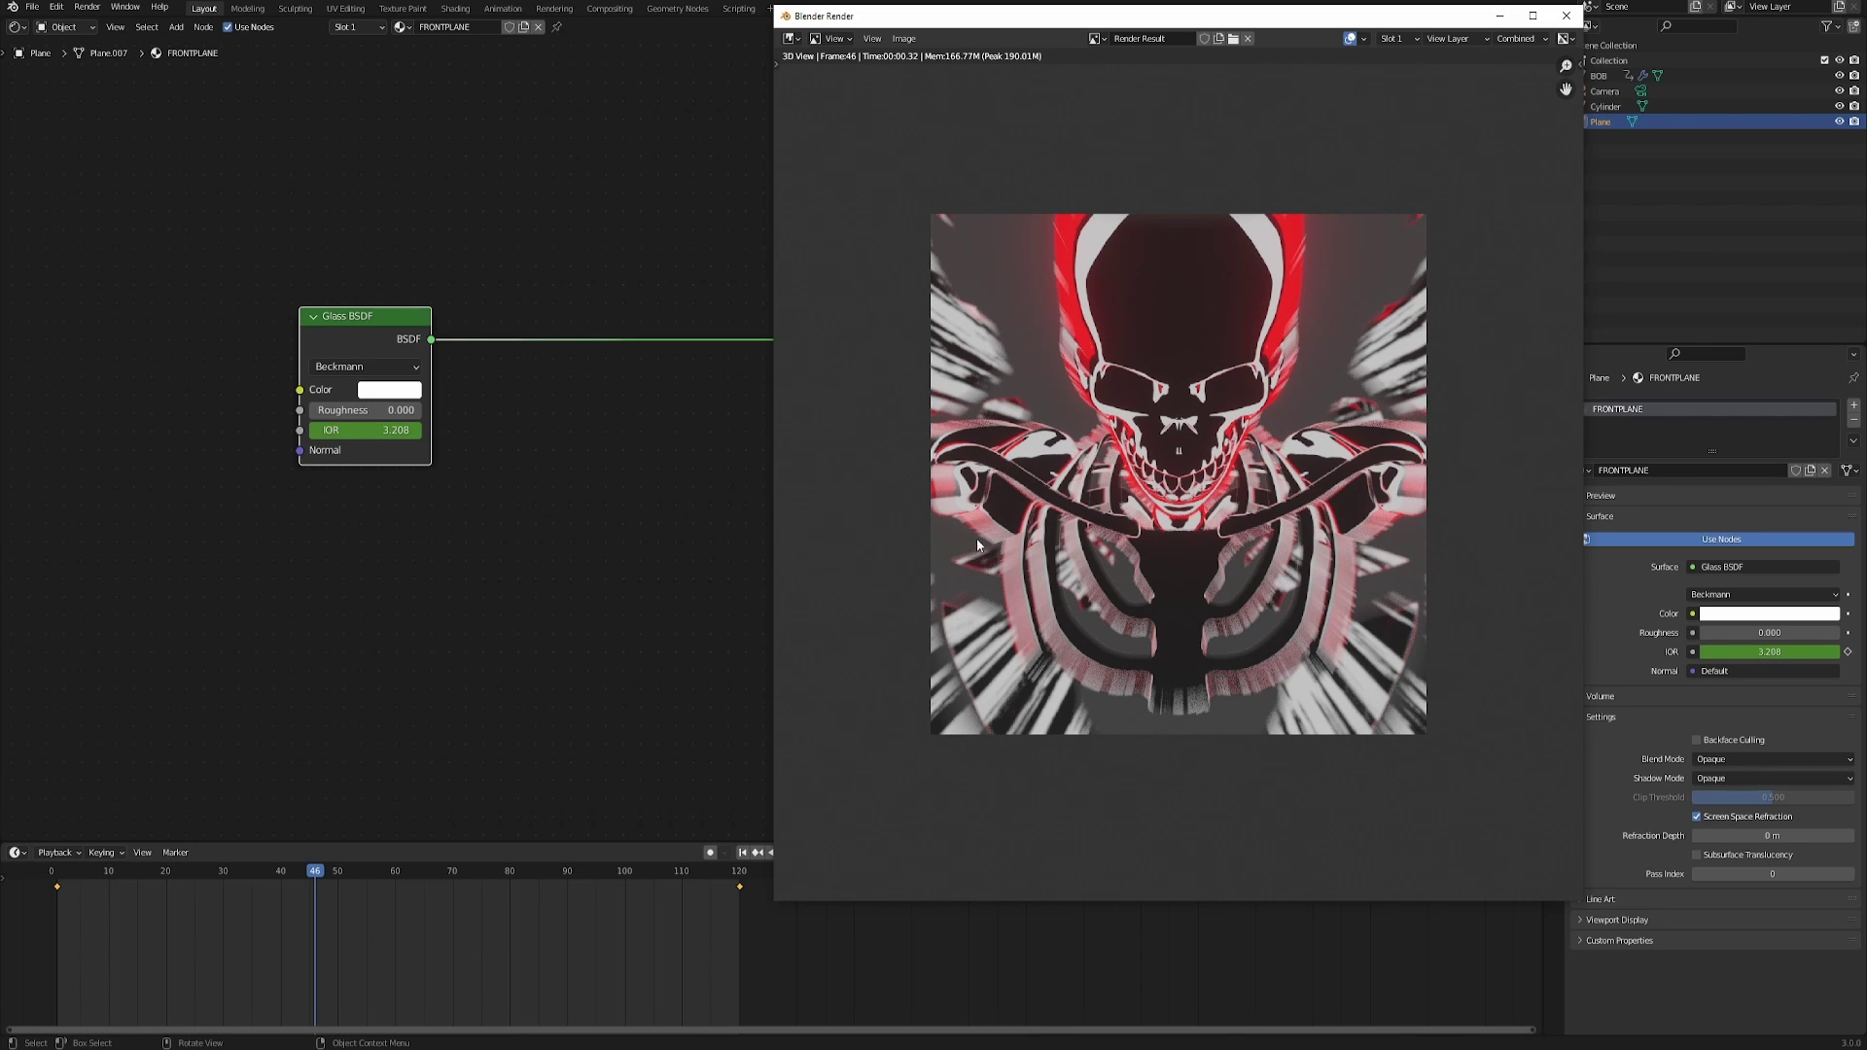
{"action": "left_click", "coordinate": [1566, 16]}
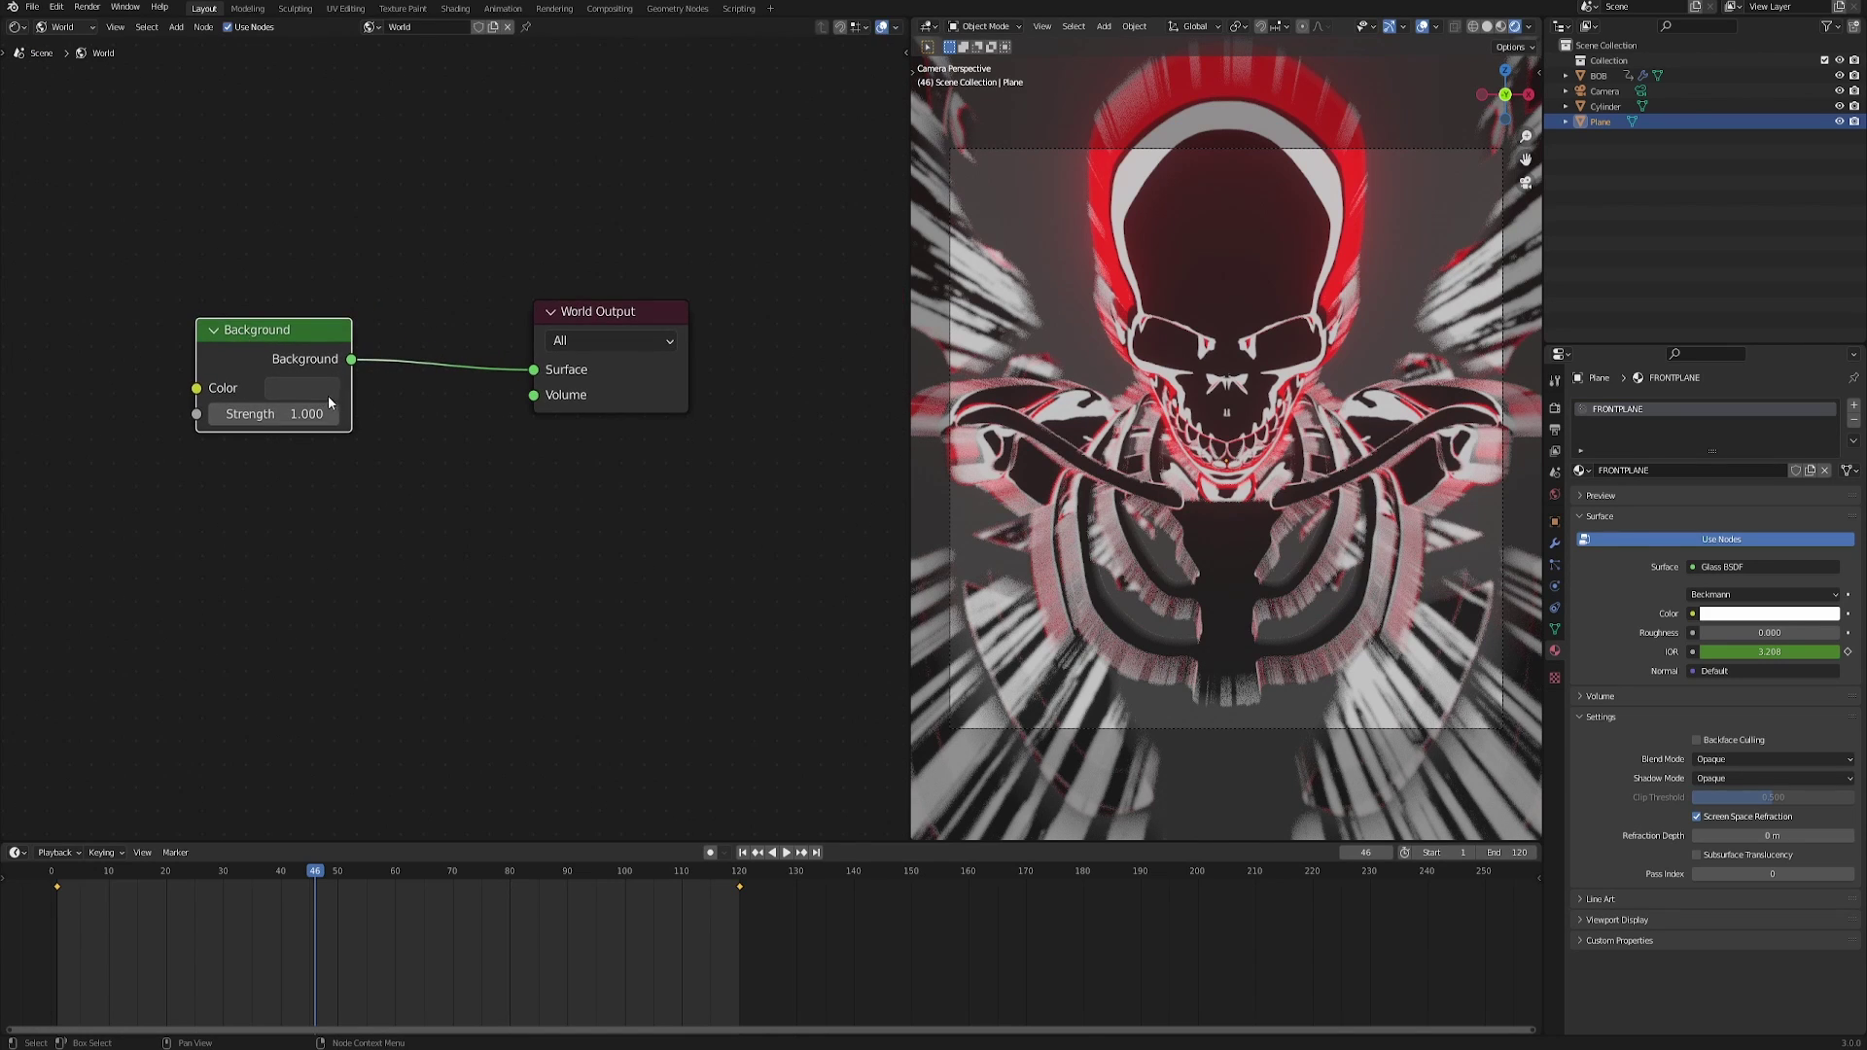
Set the World Background color to black, start playback and widen the 3D Viewport area.
{"action": "left_click_drag", "start_coordinate": [461, 197], "coordinate": [457, 226]}
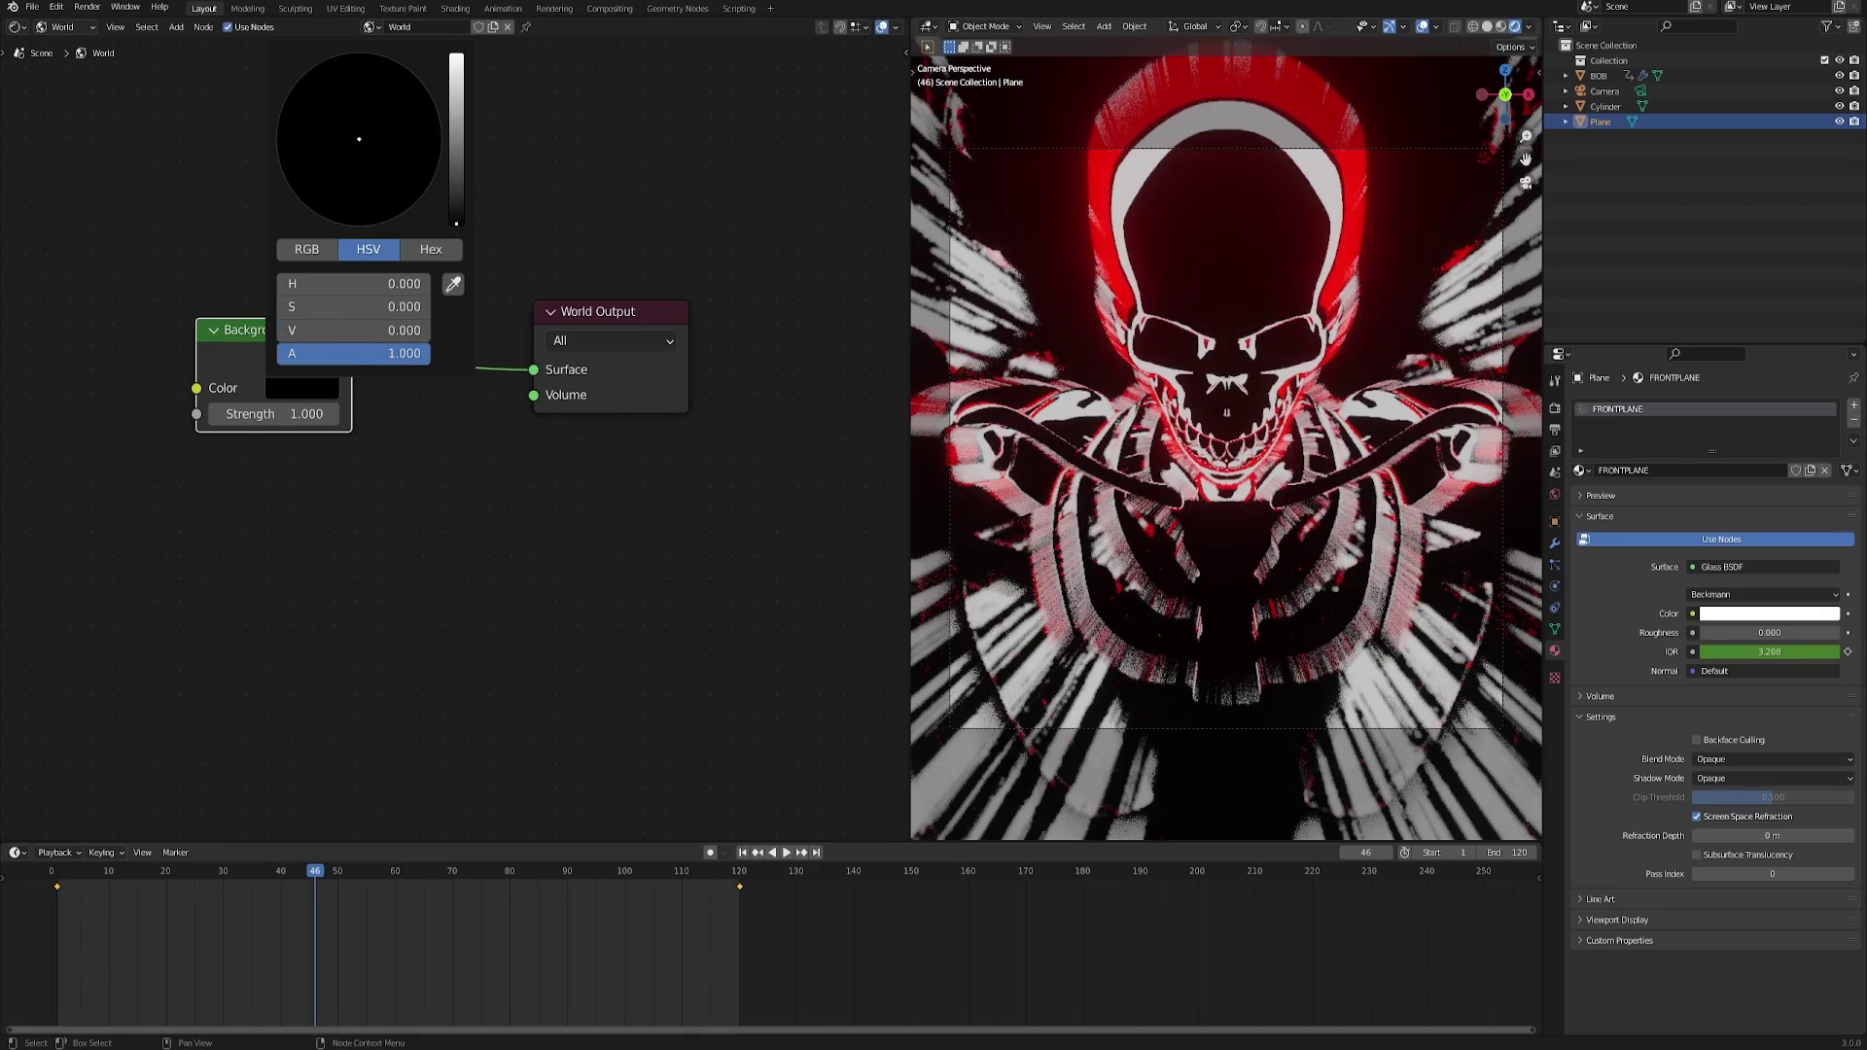
{"action": "left_click", "coordinate": [786, 853]}
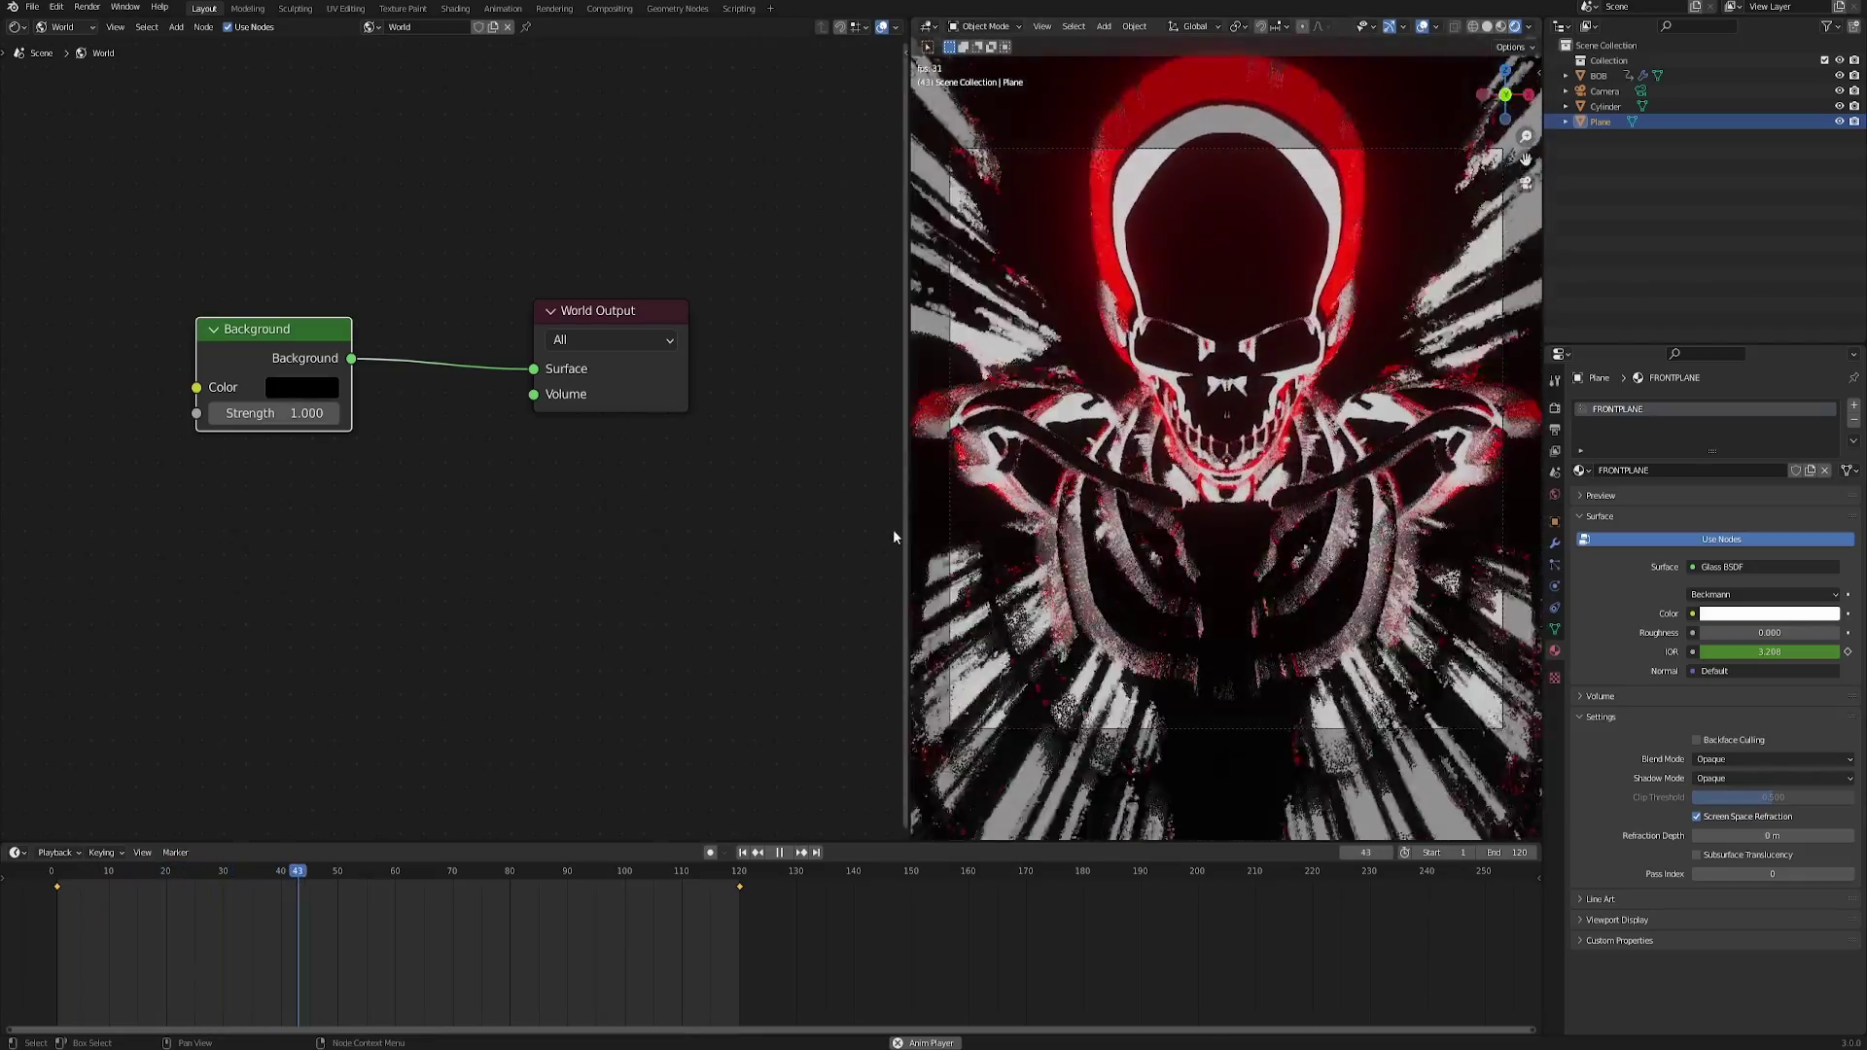
{"action": "left_click_drag", "start_coordinate": [909, 529], "coordinate": [398, 529]}
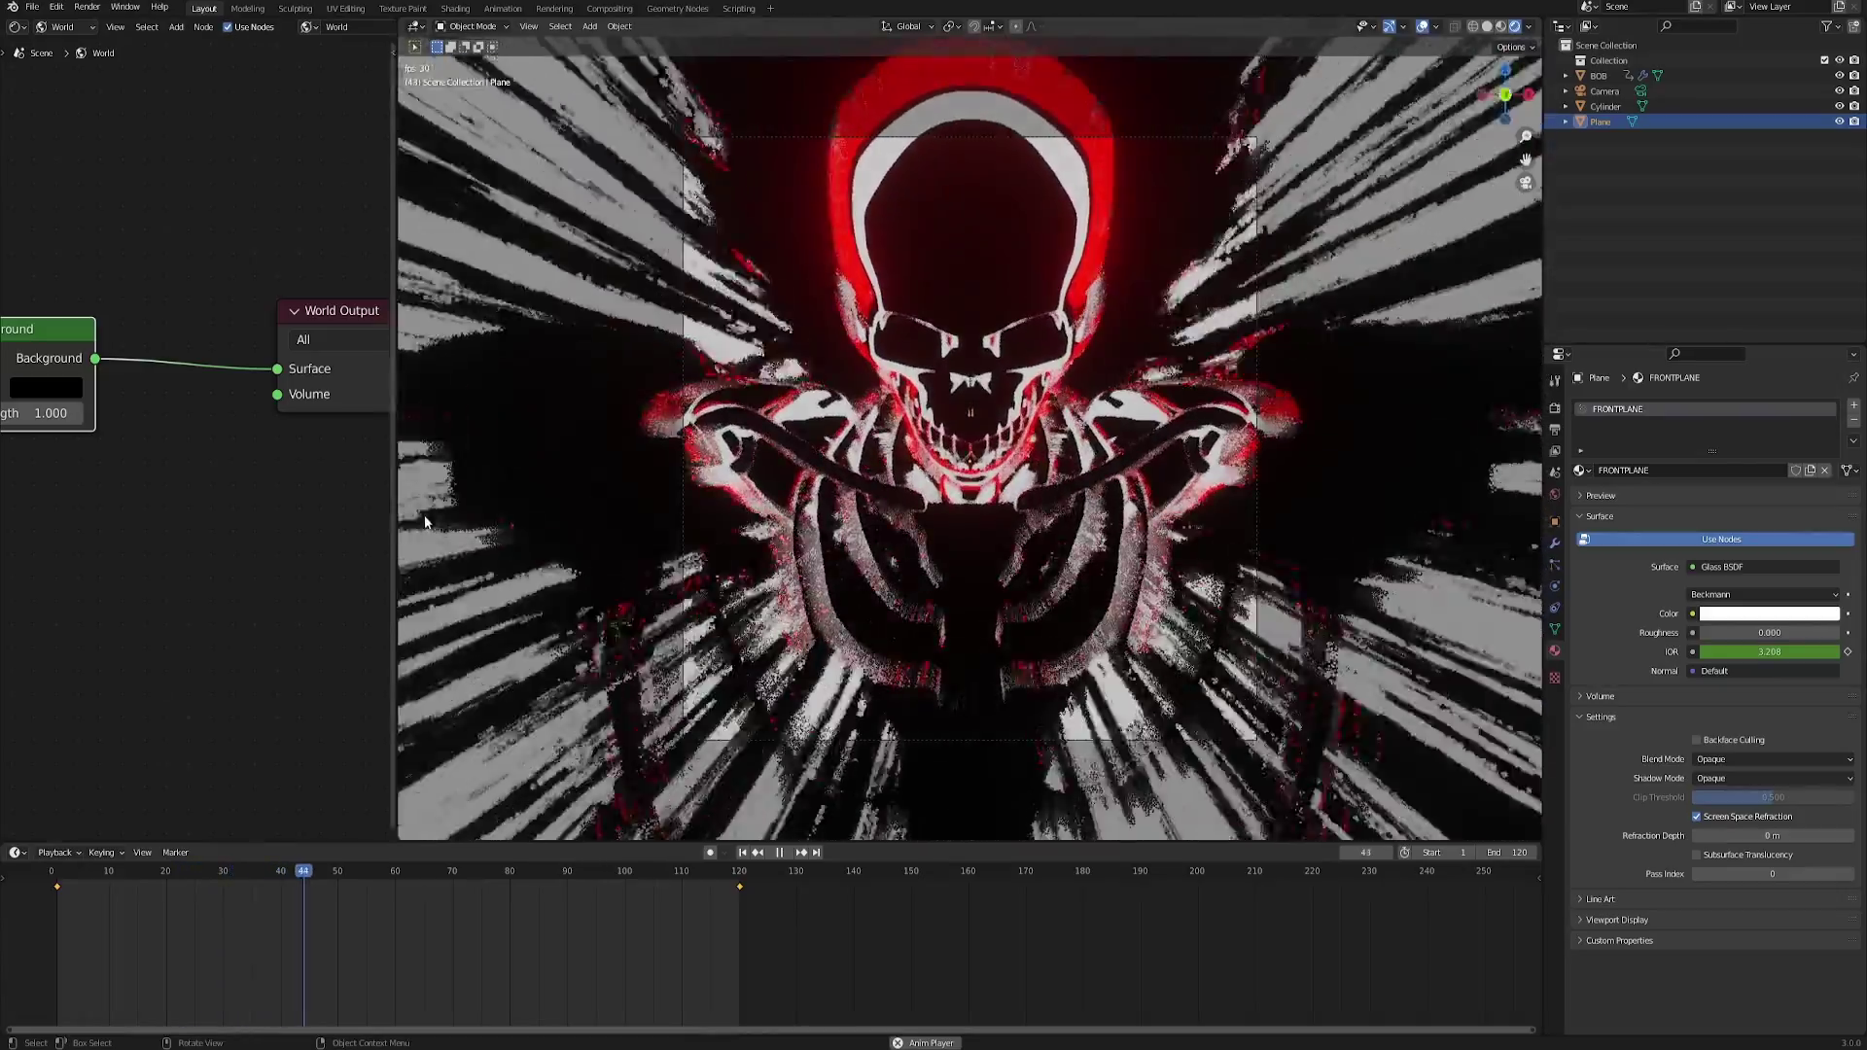
{"action": "left_click_drag", "start_coordinate": [398, 522], "coordinate": [642, 525]}
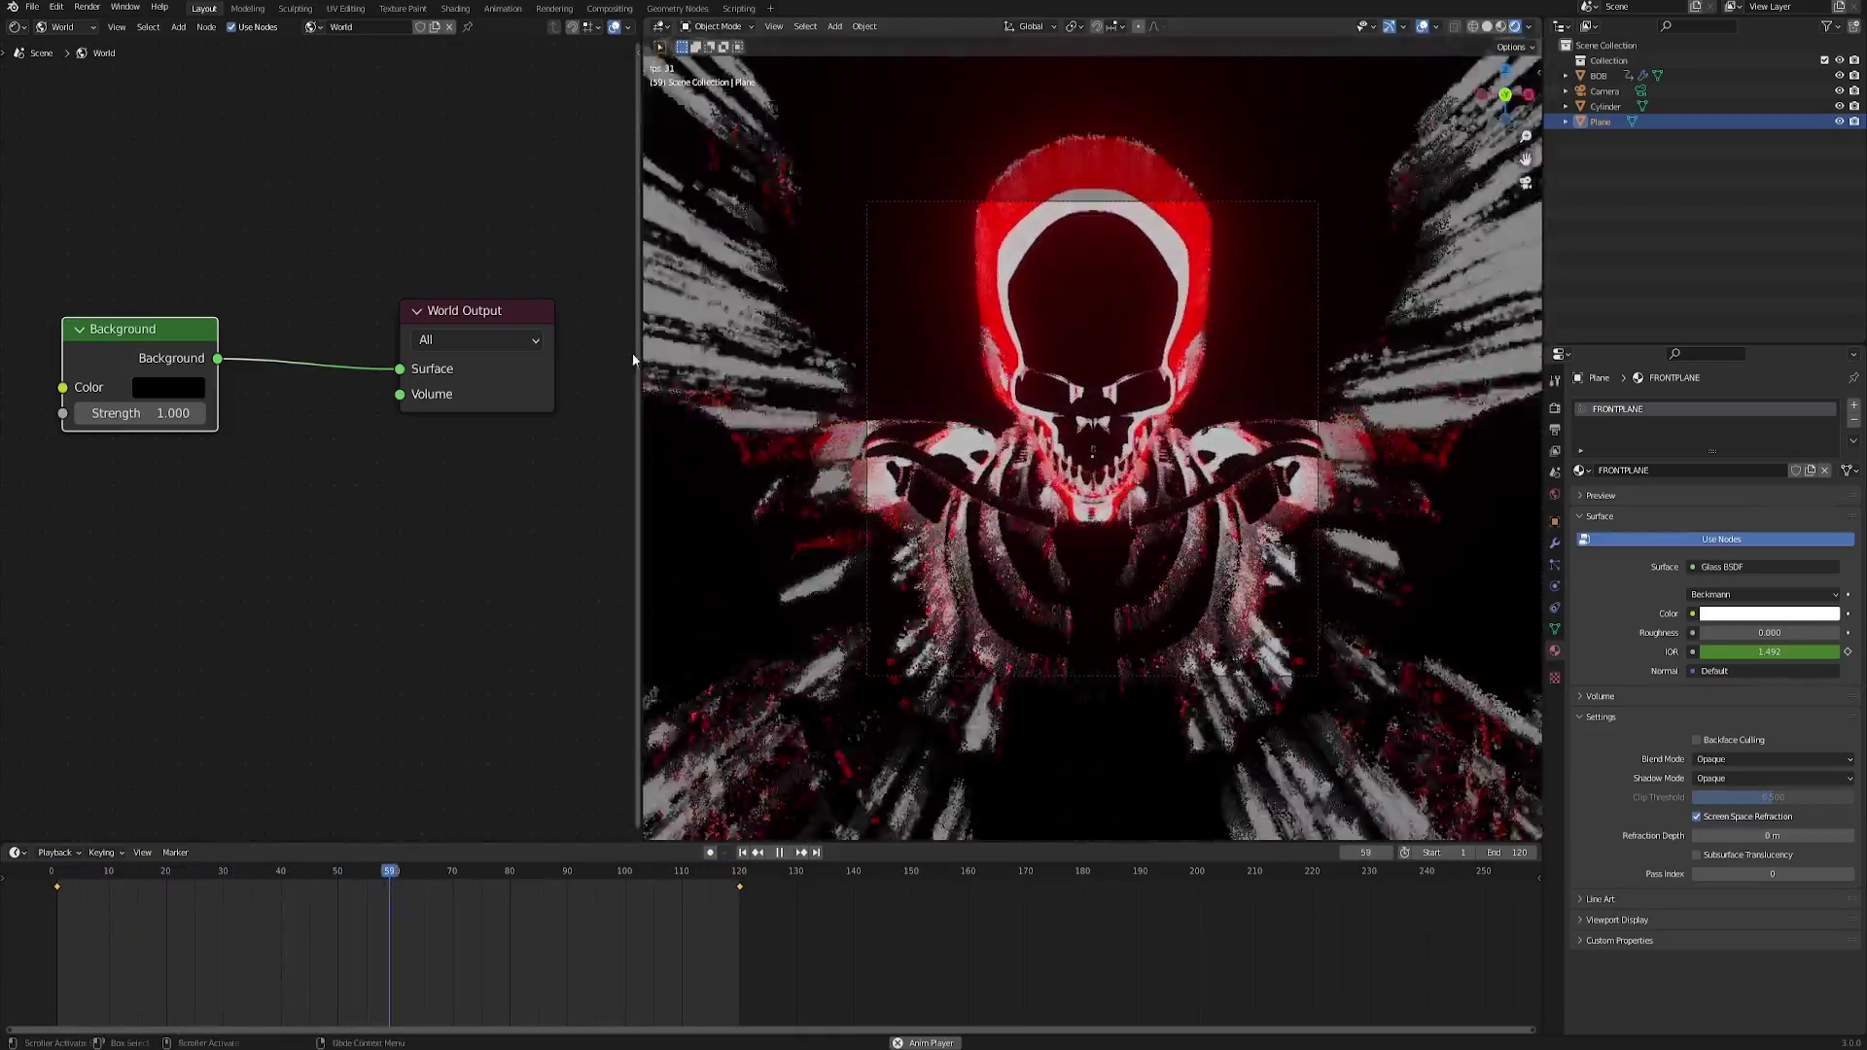
Examine the refraction effect in the playing animation from several angles around the glass plane and the streaked cylinder.
{"action": "middle_click_drag", "start_coordinate": [776, 407], "coordinate": [1014, 515]}
{"action": "scroll", "coordinate": [1015, 516], "scroll_direction": "down", "scroll_amount": 3}
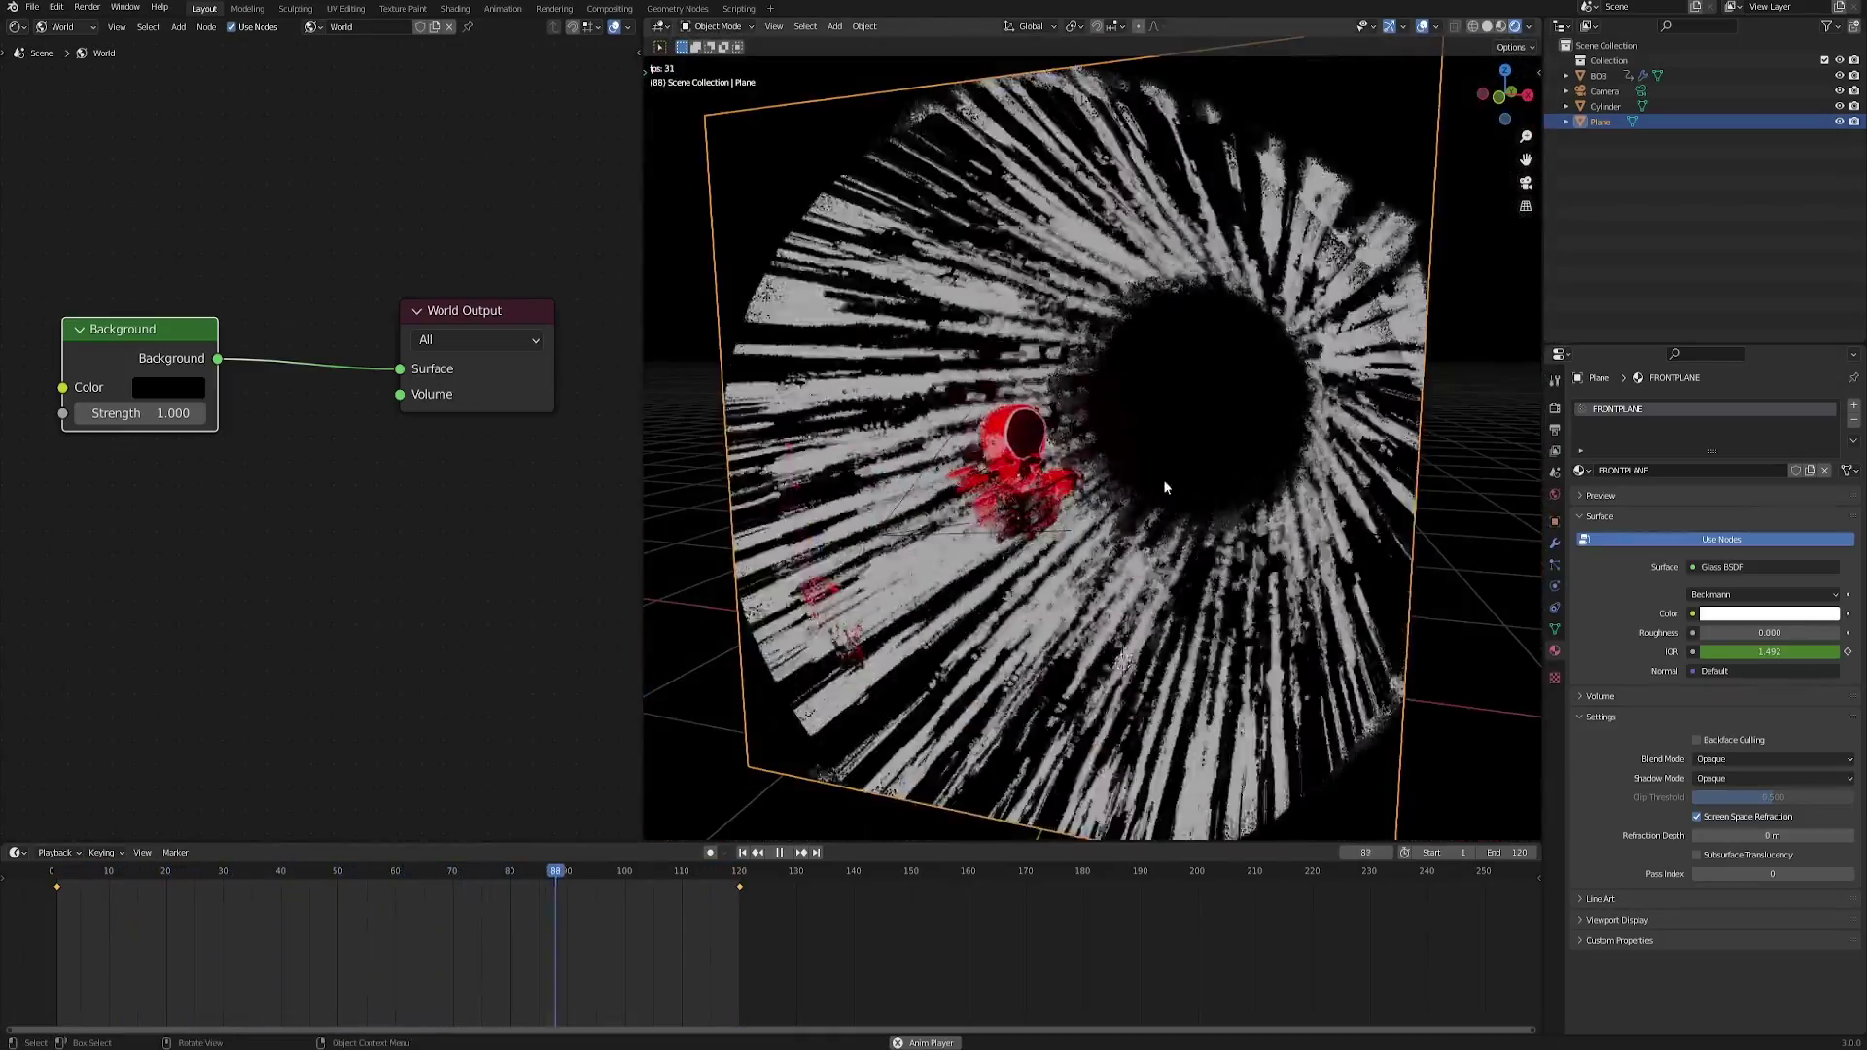
{"action": "scroll", "coordinate": [1164, 484], "scroll_direction": "down", "scroll_amount": 2}
{"action": "middle_click_drag", "start_coordinate": [1158, 484], "coordinate": [1084, 457]}
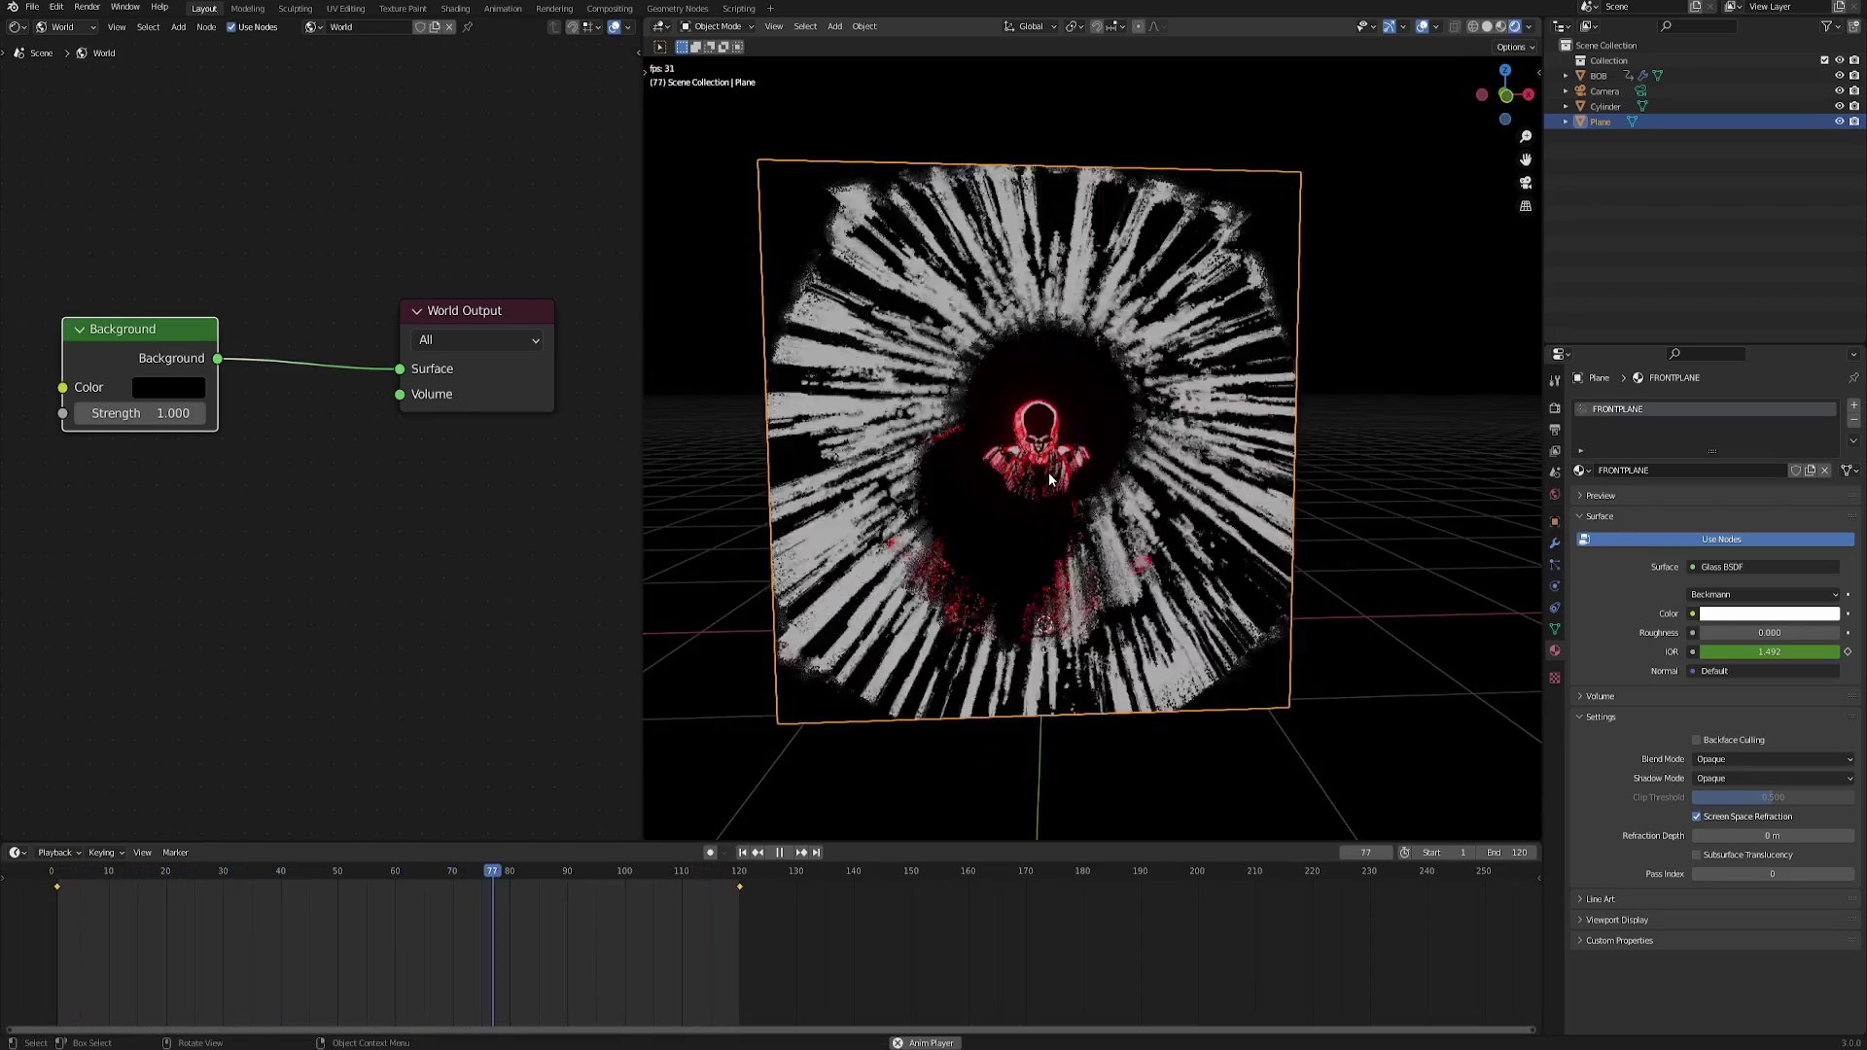
{"action": "scroll", "coordinate": [1049, 476], "scroll_direction": "up", "scroll_amount": 2}
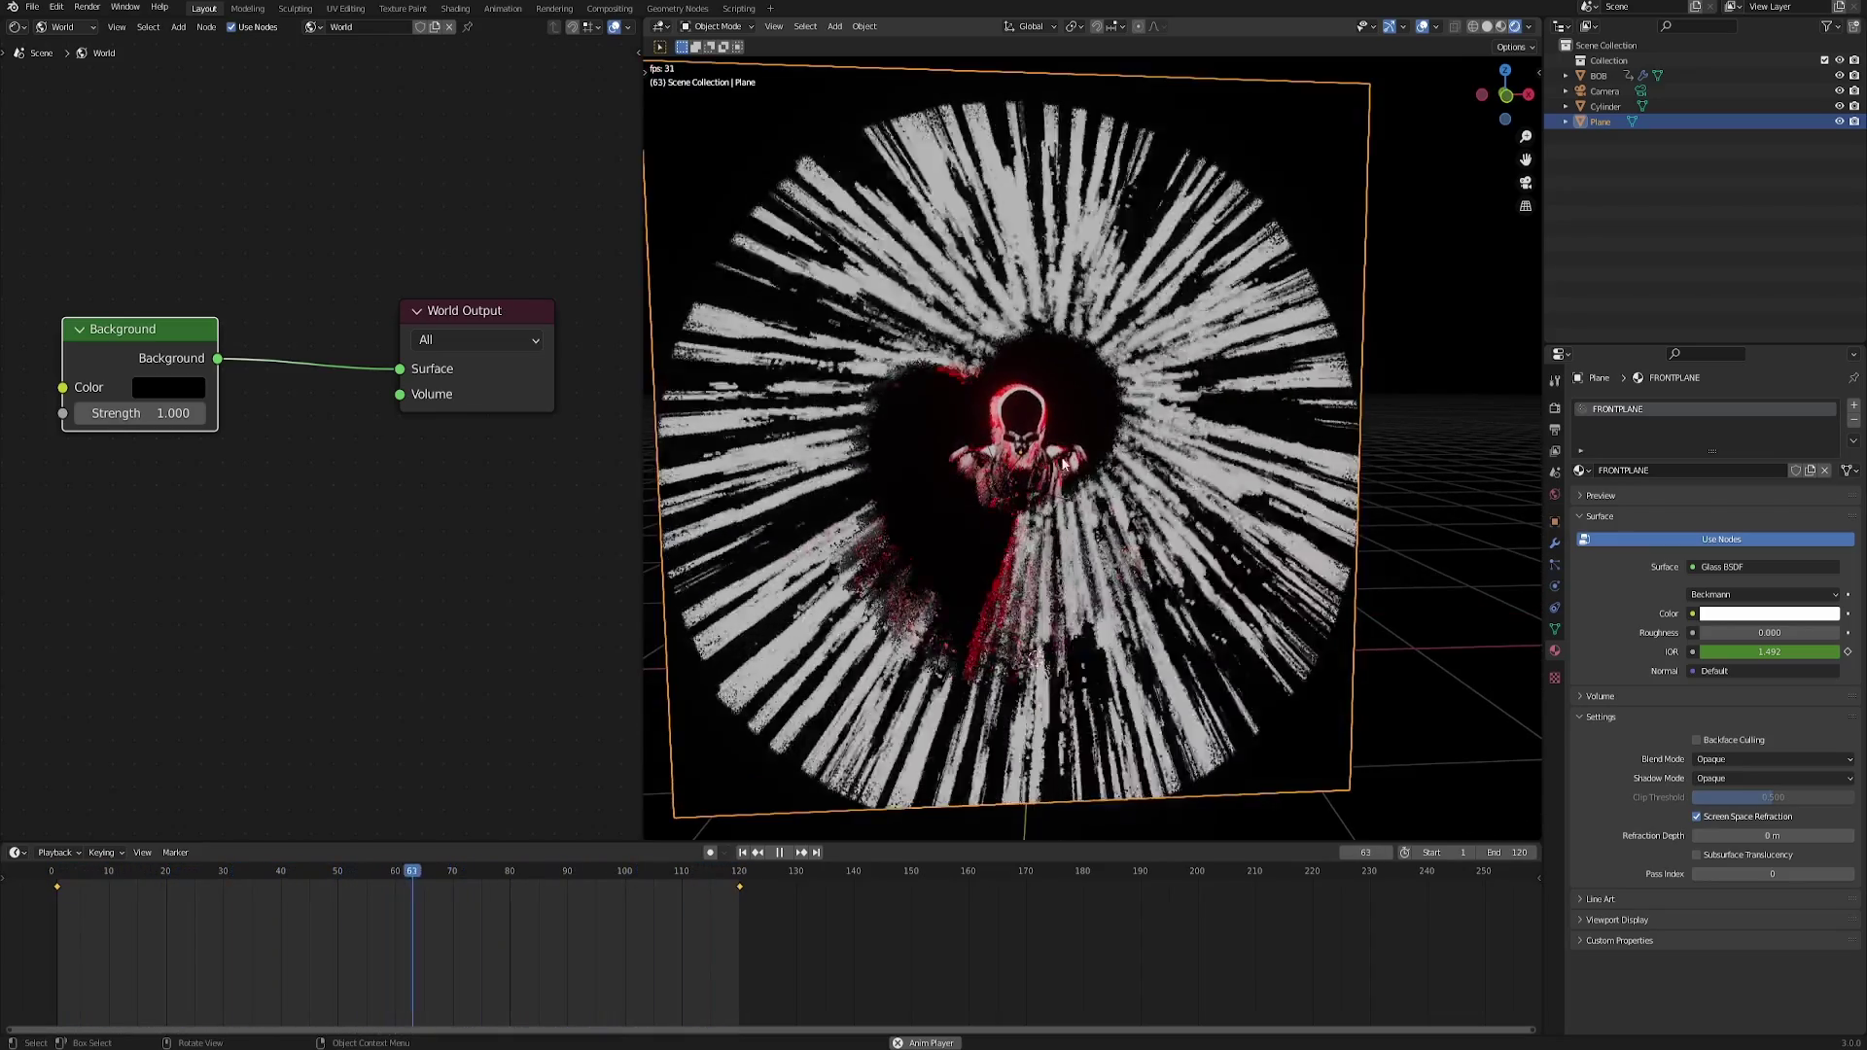
{"action": "middle_click_drag", "start_coordinate": [1047, 461], "coordinate": [1054, 461]}
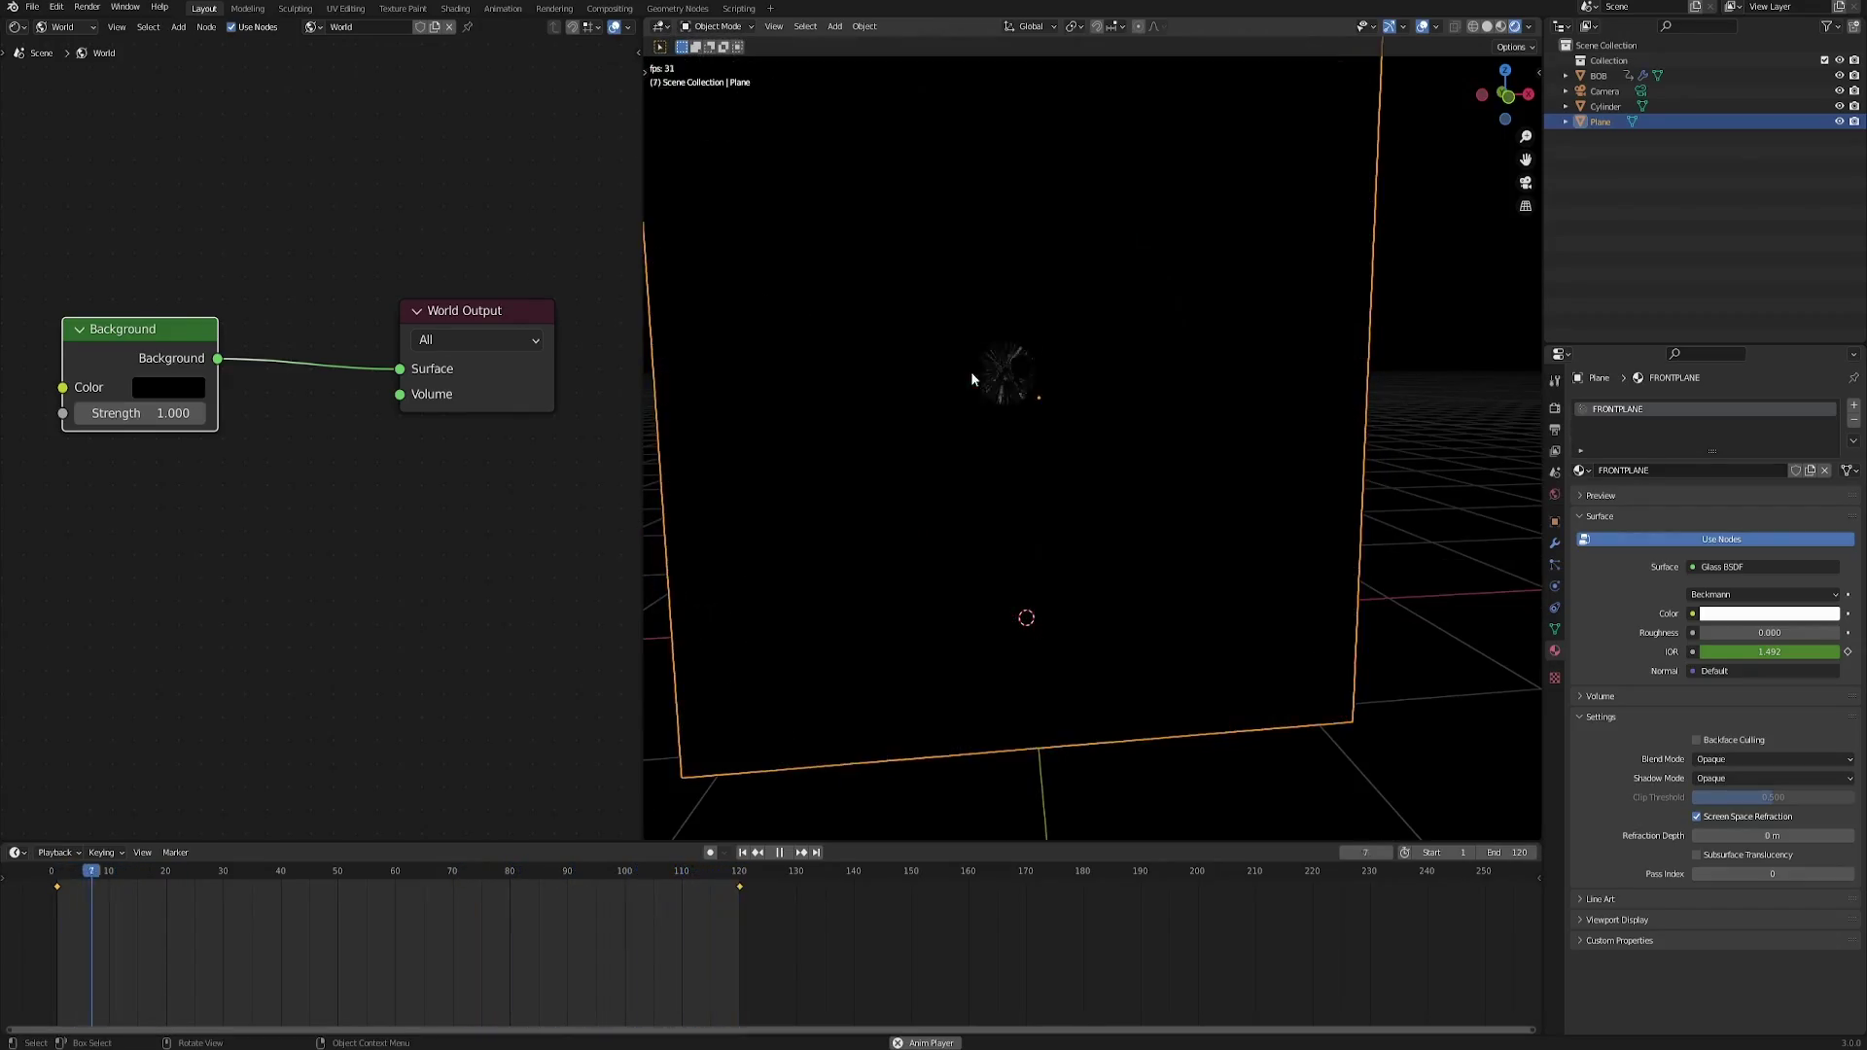
{"action": "middle_click_drag", "start_coordinate": [1002, 394], "coordinate": [994, 390]}
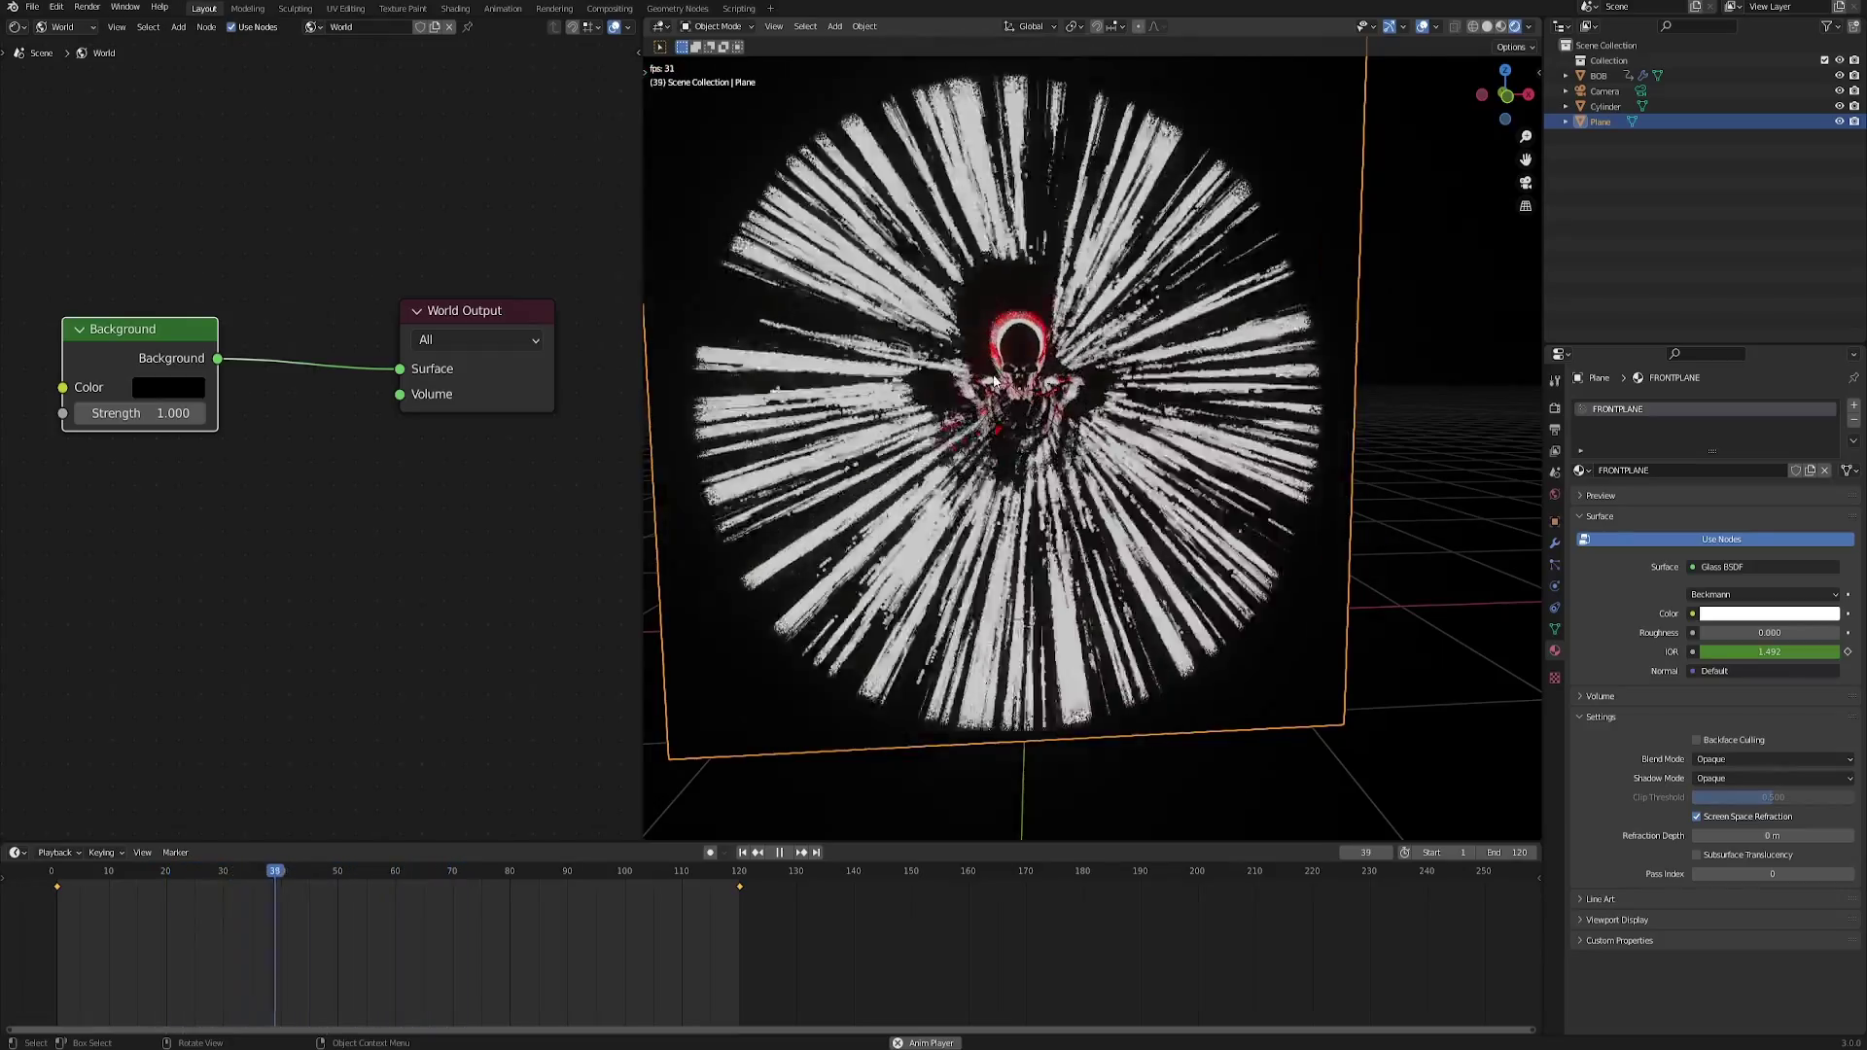
{"action": "middle_click_drag", "start_coordinate": [994, 377], "coordinate": [1008, 389]}
{"action": "scroll", "coordinate": [1008, 389], "scroll_direction": "down", "scroll_amount": 1}
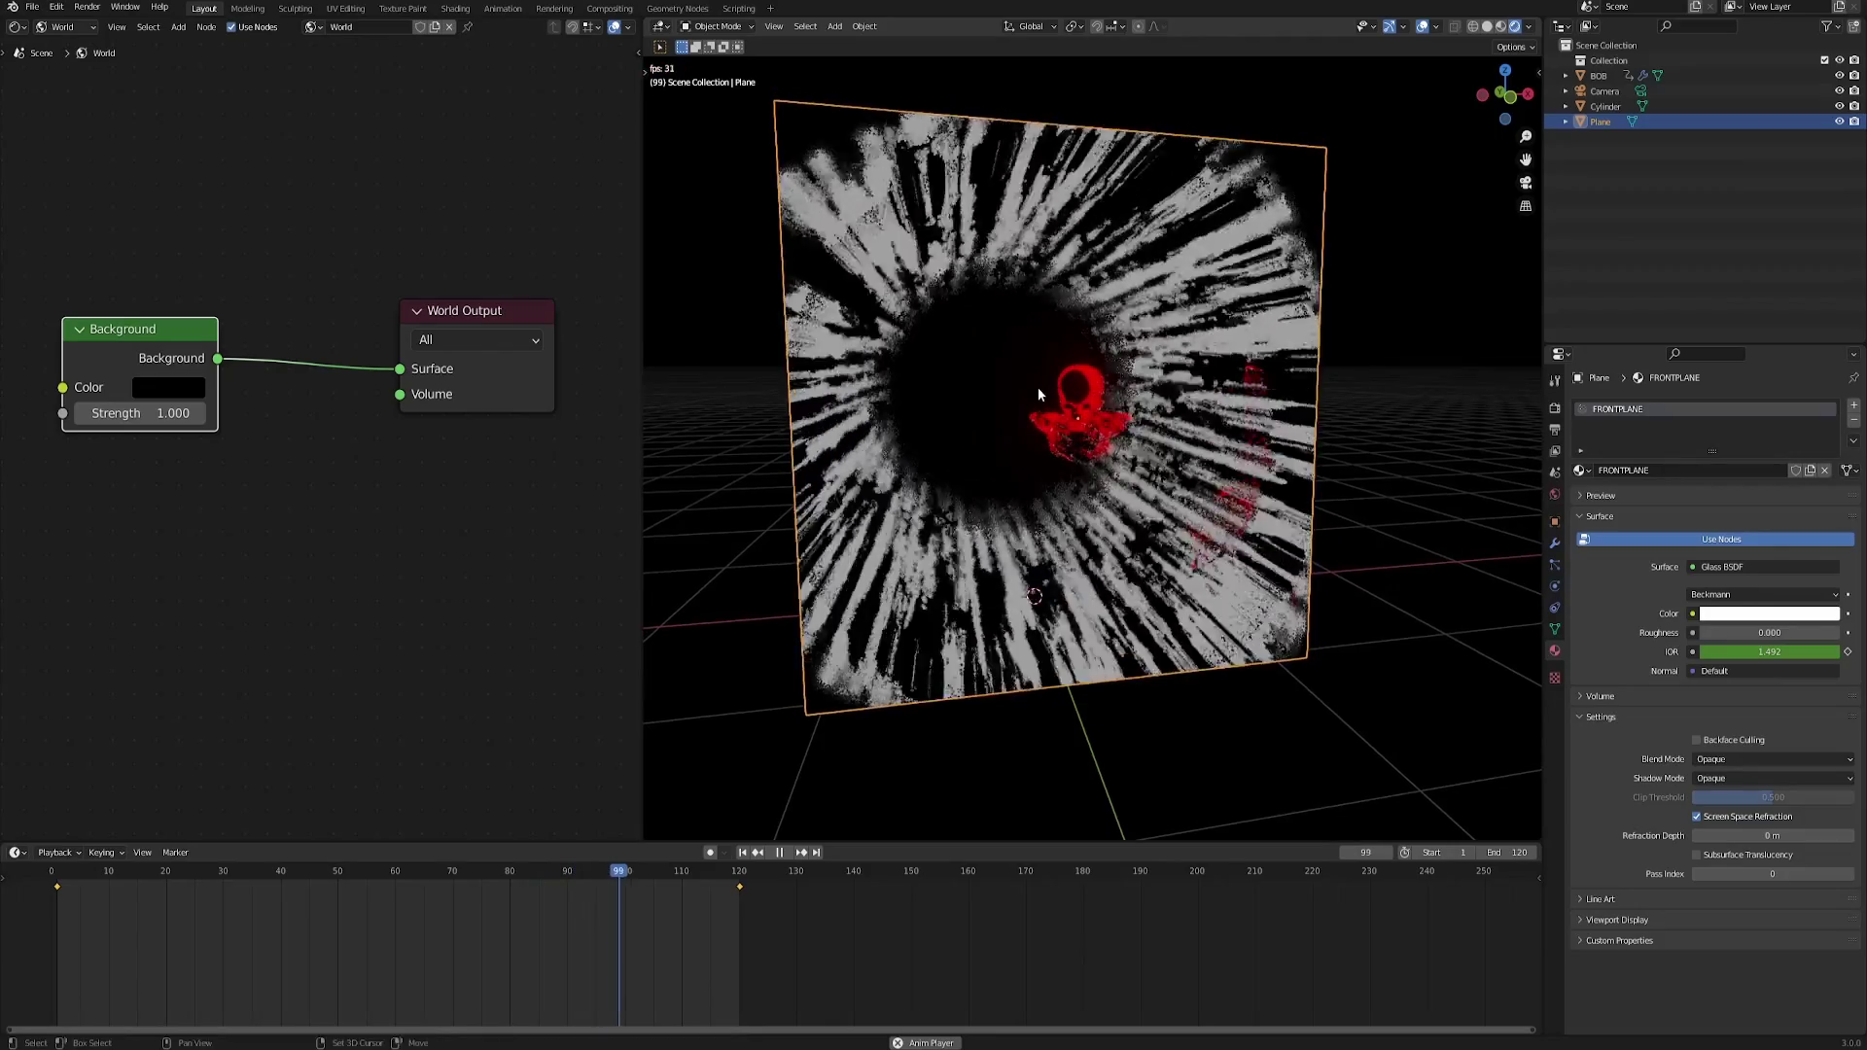
{"action": "middle_click_drag", "start_coordinate": [1052, 369], "coordinate": [1017, 409]}
{"action": "scroll", "coordinate": [1012, 418], "scroll_direction": "up", "scroll_amount": 1}
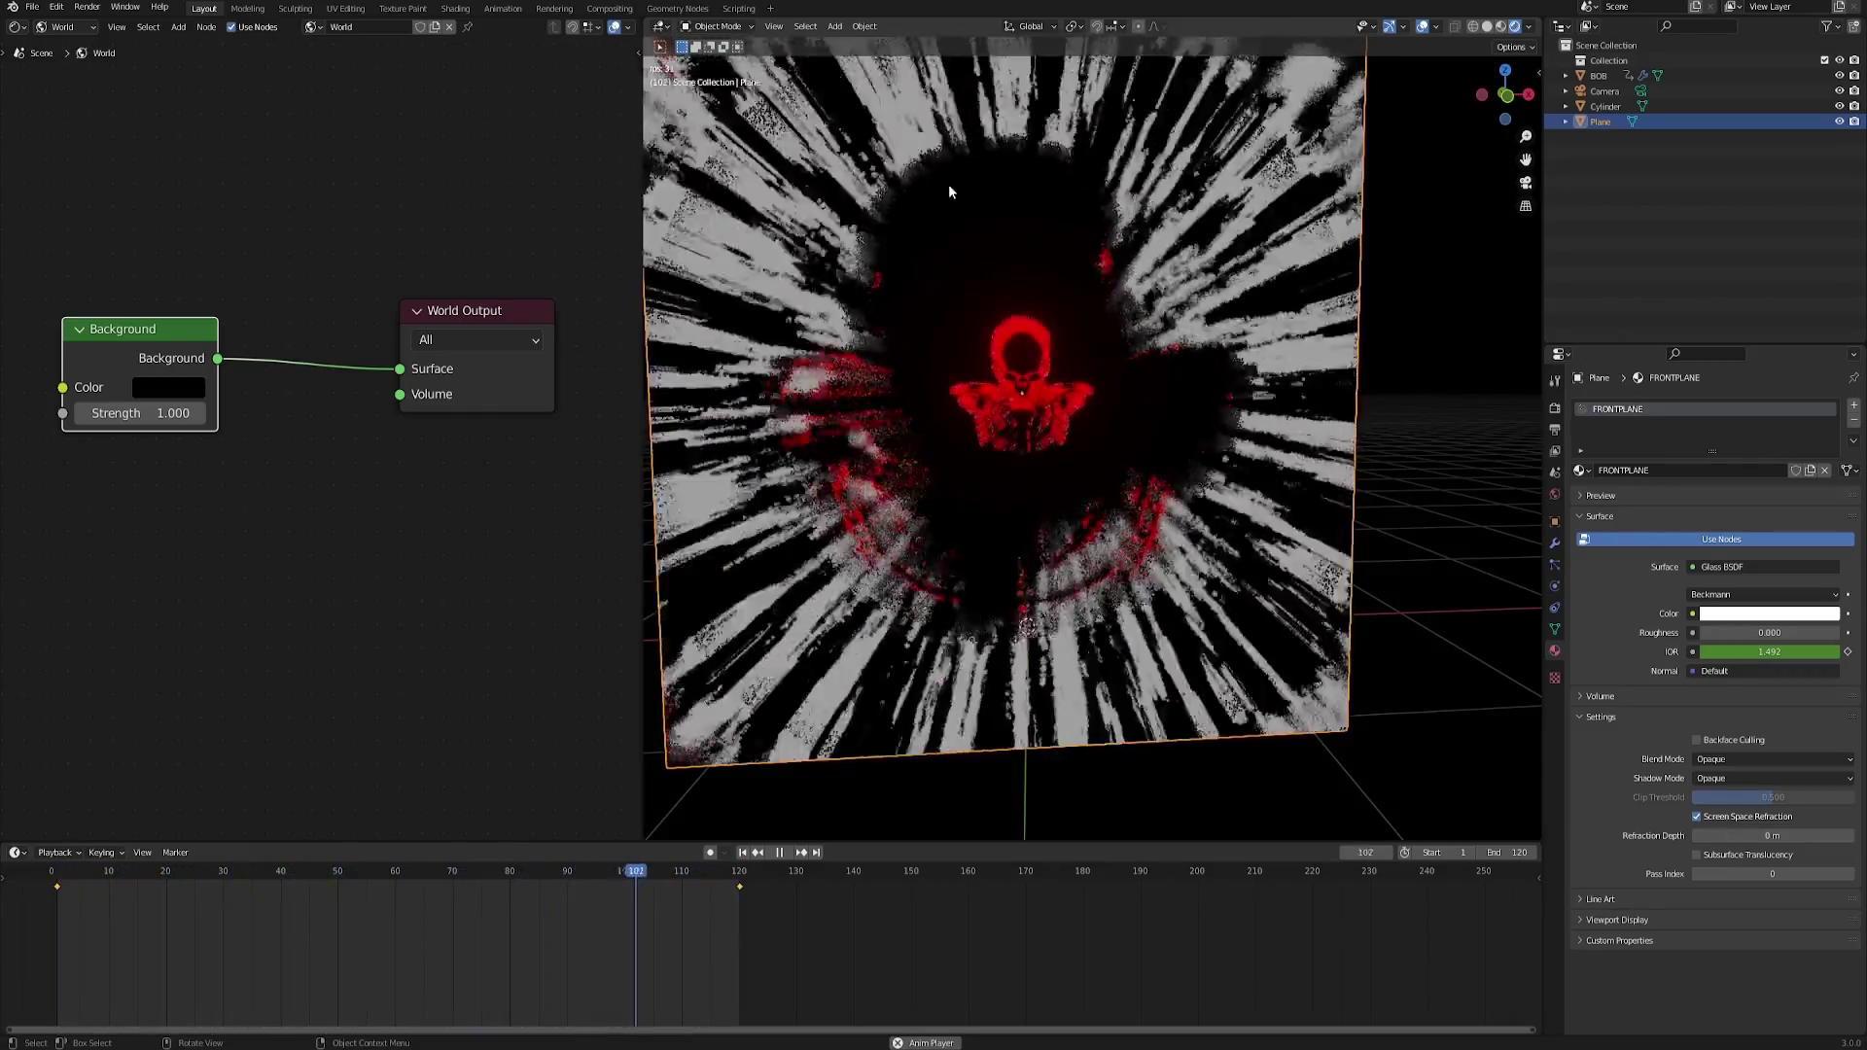
{"action": "middle_click_drag", "start_coordinate": [994, 312], "coordinate": [1044, 428]}
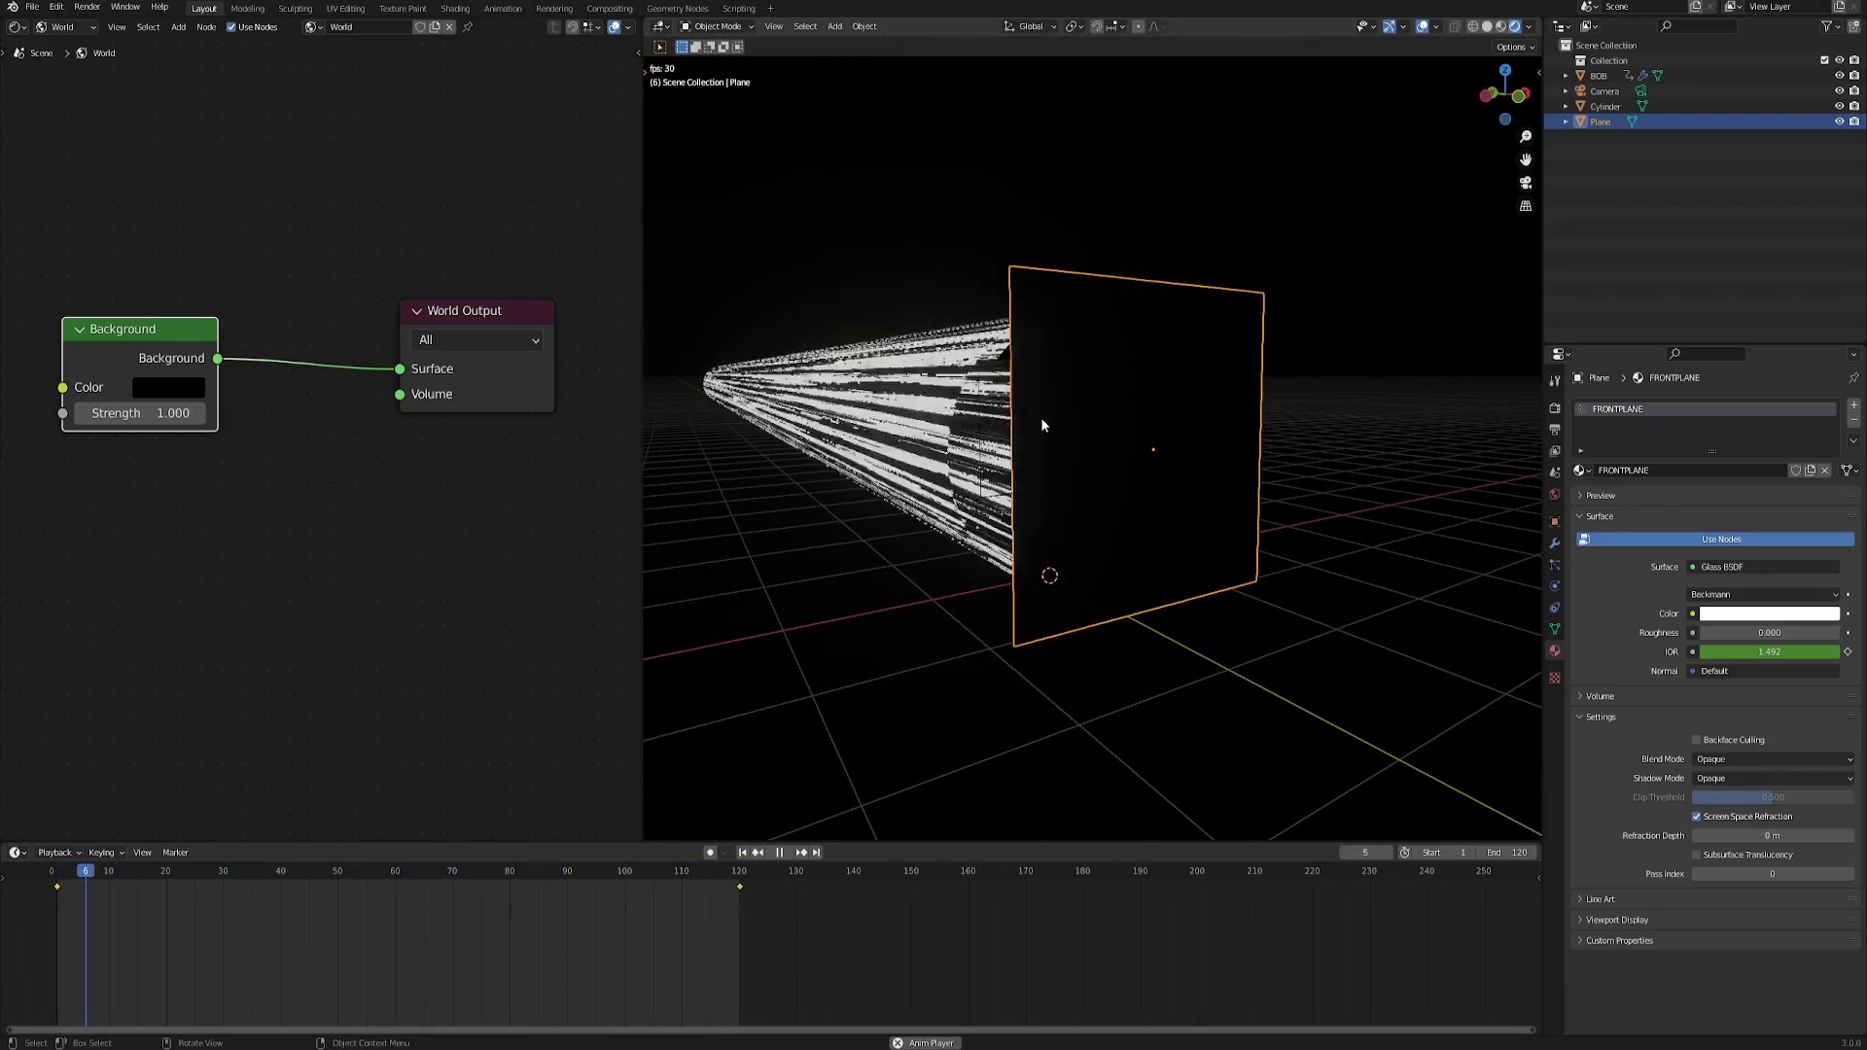
{"action": "middle_click_drag", "start_coordinate": [1042, 425], "coordinate": [1065, 455]}
{"action": "middle_click_drag", "start_coordinate": [1074, 478], "coordinate": [1103, 472]}
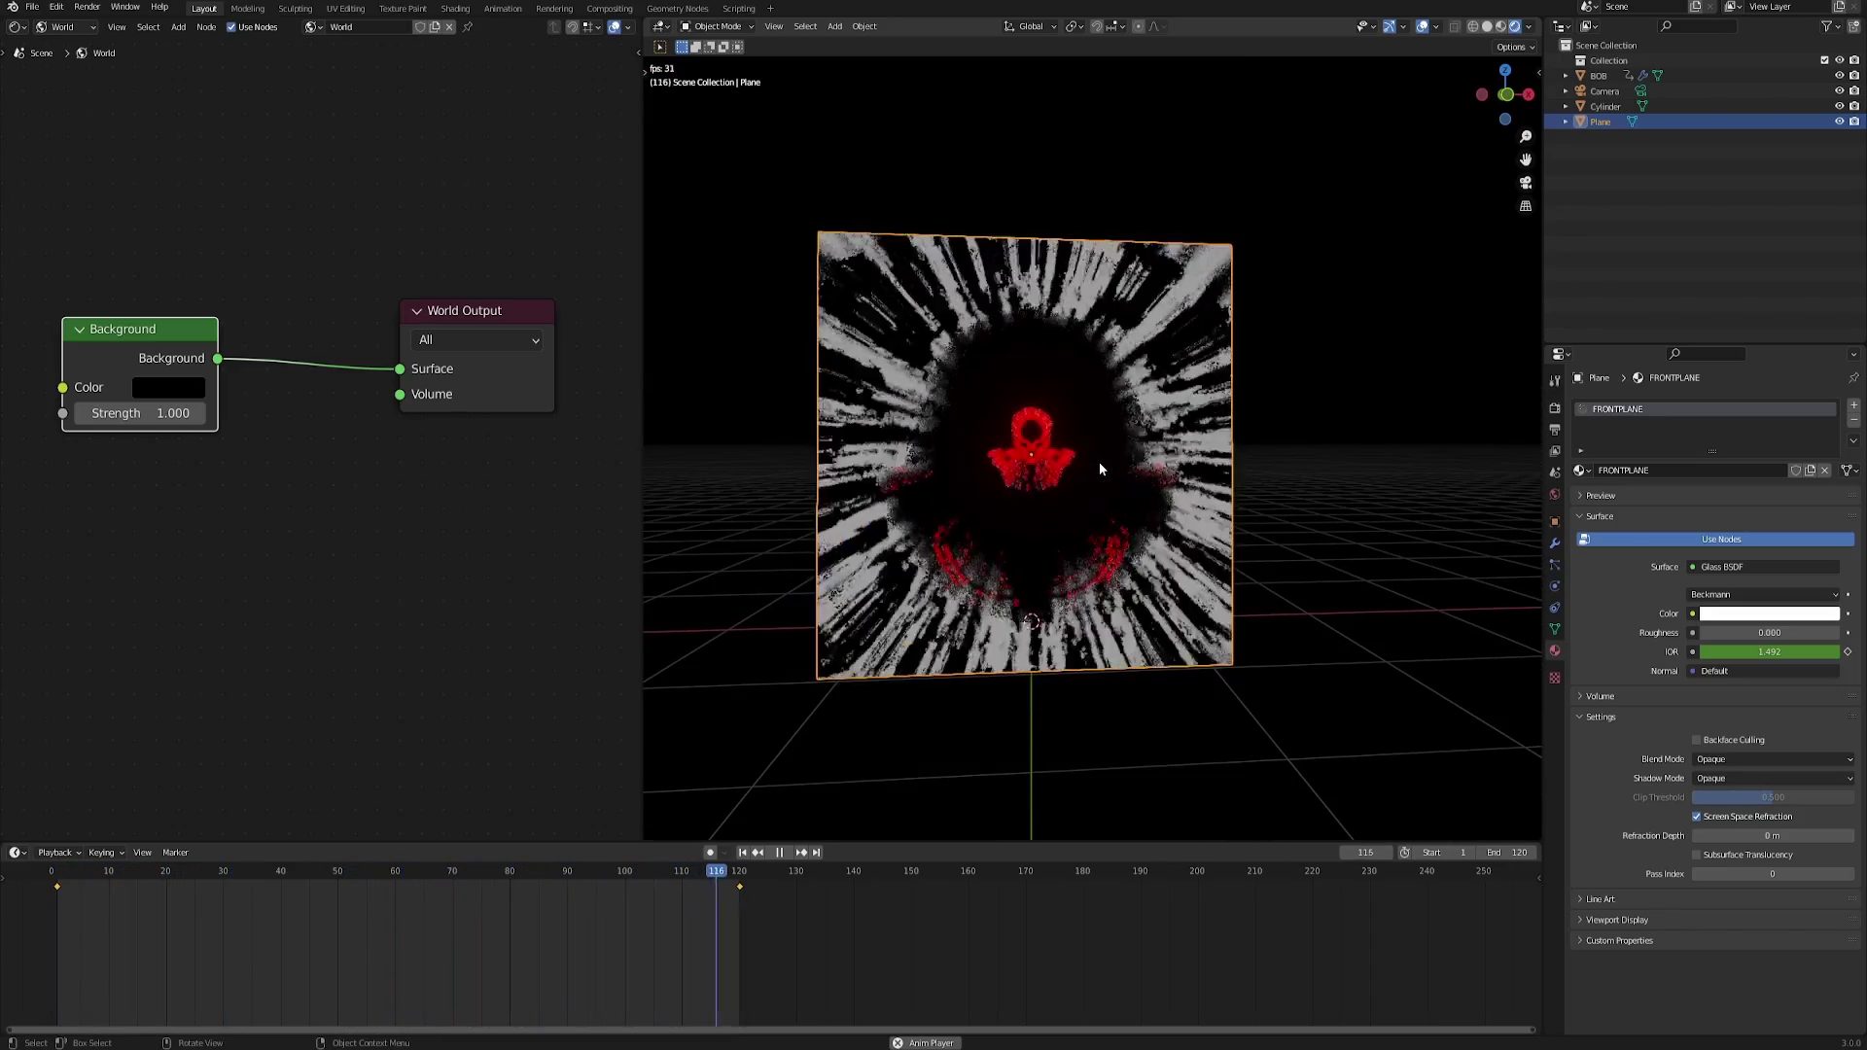
{"action": "mouse_move", "coordinate": [1099, 468]}
{"action": "middle_mouse_down"}
{"action": "mouse_move", "coordinate": [1140, 470]}
{"action": "mouse_move", "coordinate": [1161, 496]}
{"action": "mouse_move", "coordinate": [1122, 492]}
{"action": "middle_mouse_up"}
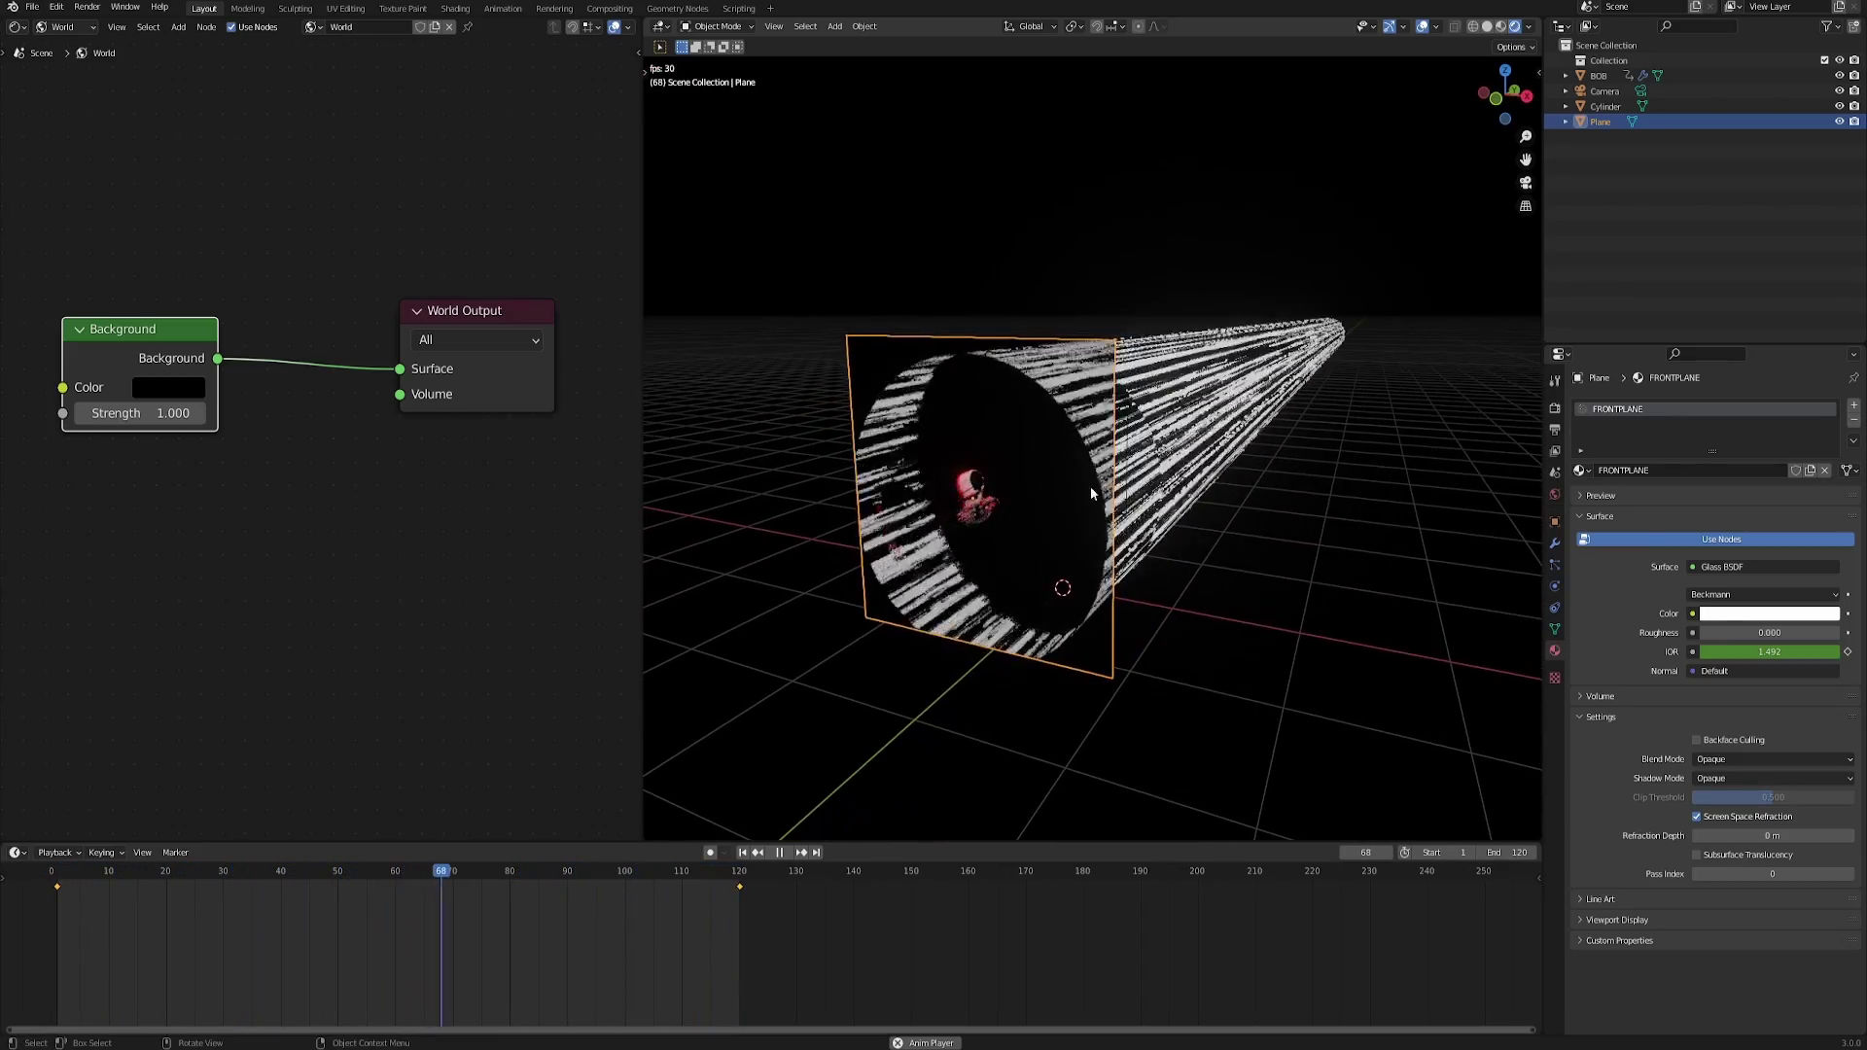